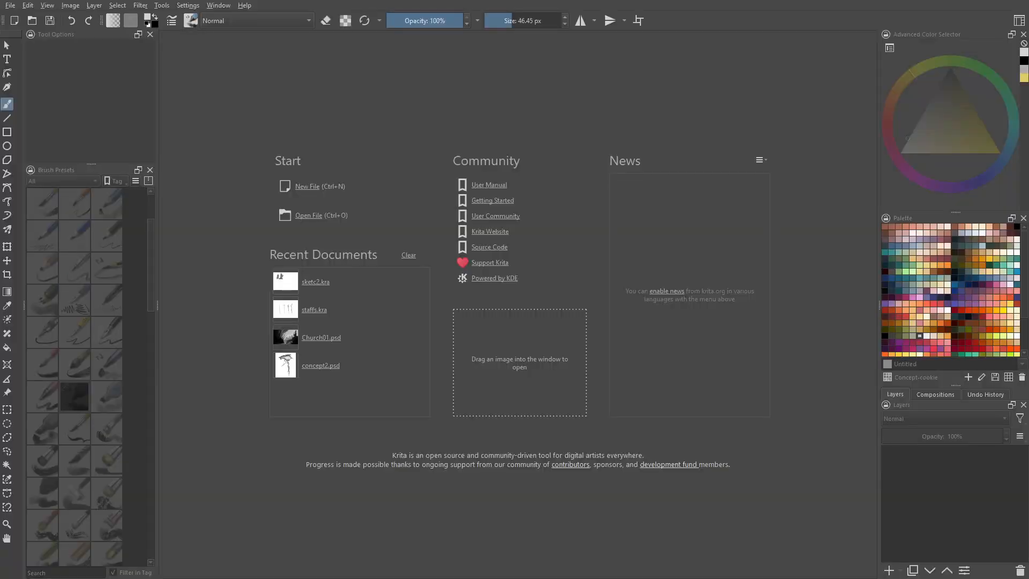
Step: Create a new document from the Design presentation A3 Landscape template and view it at actual size
click(316, 186)
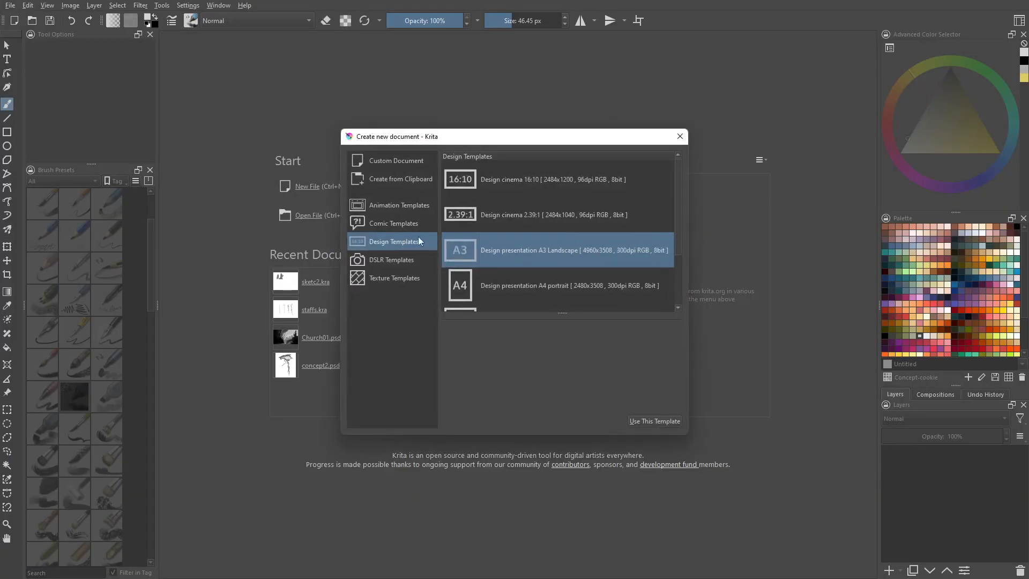
click(654, 424)
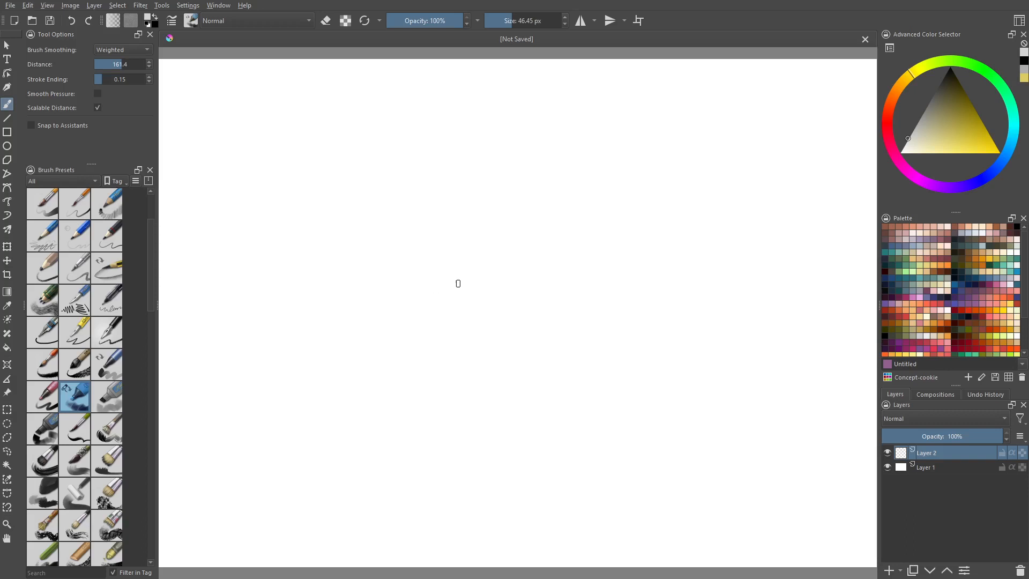
key(1)
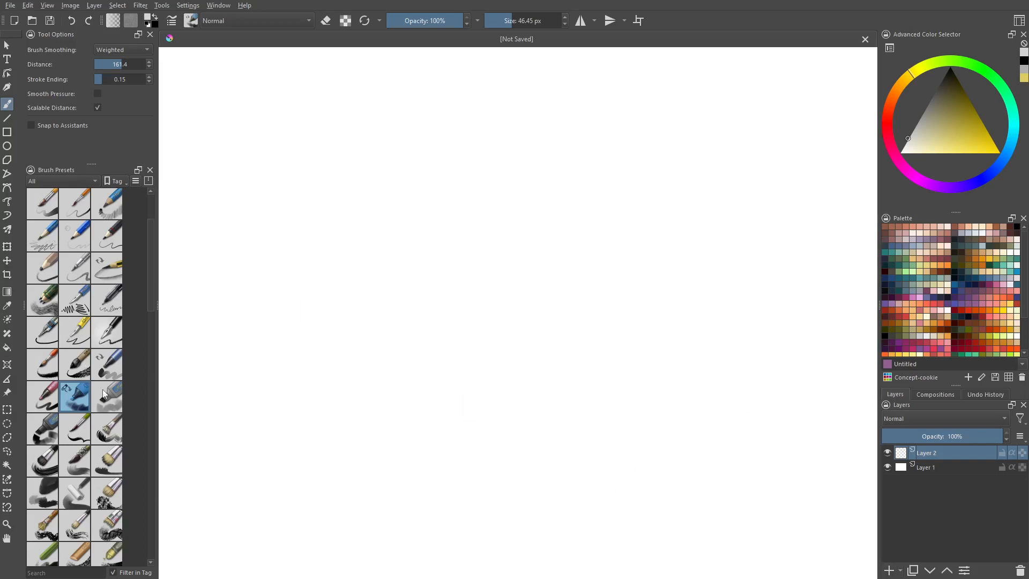
Step: Choose the soft airbrush preset, set the paint colour to black and reduce the brush size to about 24 px
scroll(60, 256, up, 3)
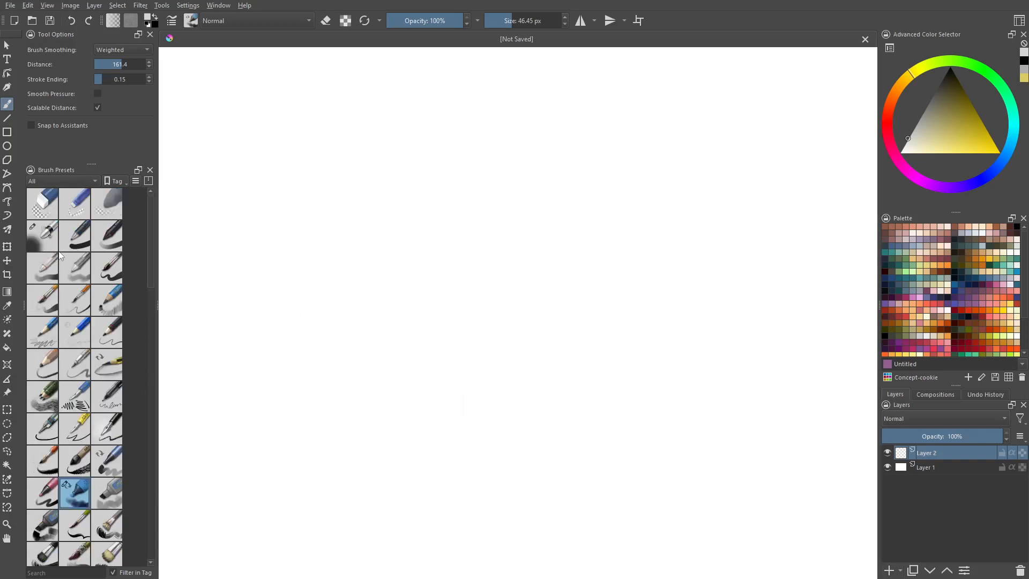
click(54, 241)
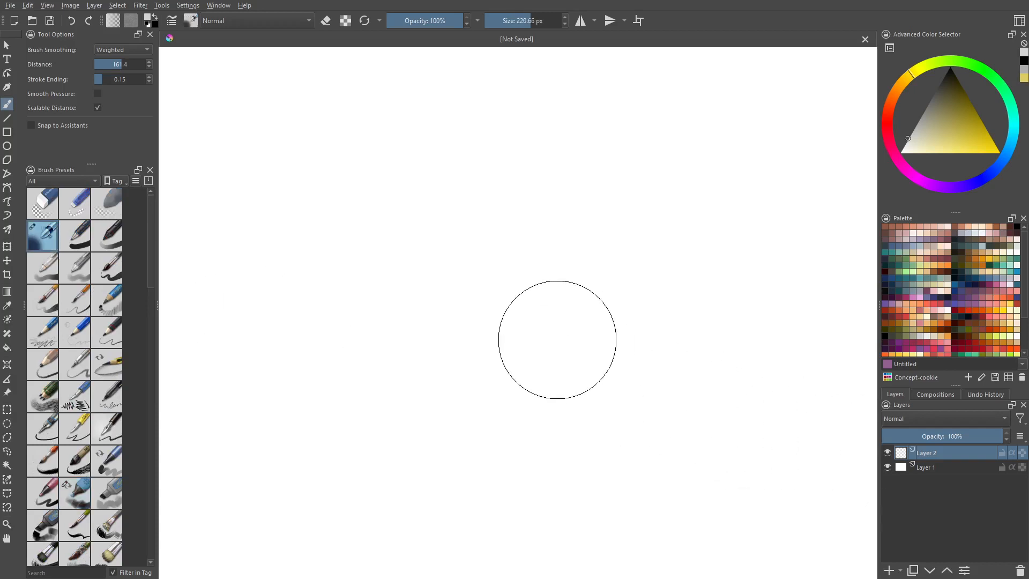
shift+drag(482, 288, 319, 303)
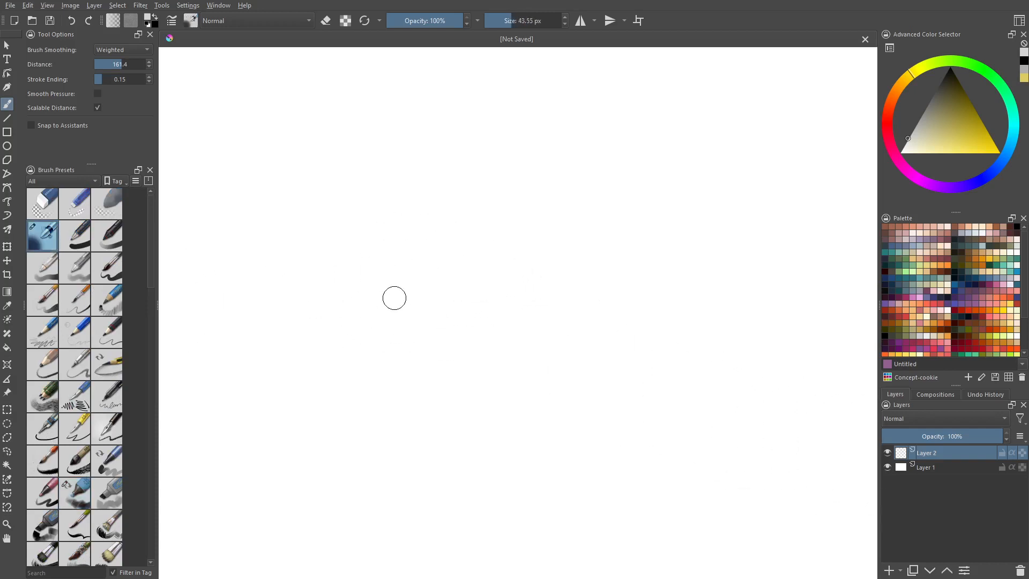
shift+drag(397, 296, 393, 297)
click(945, 80)
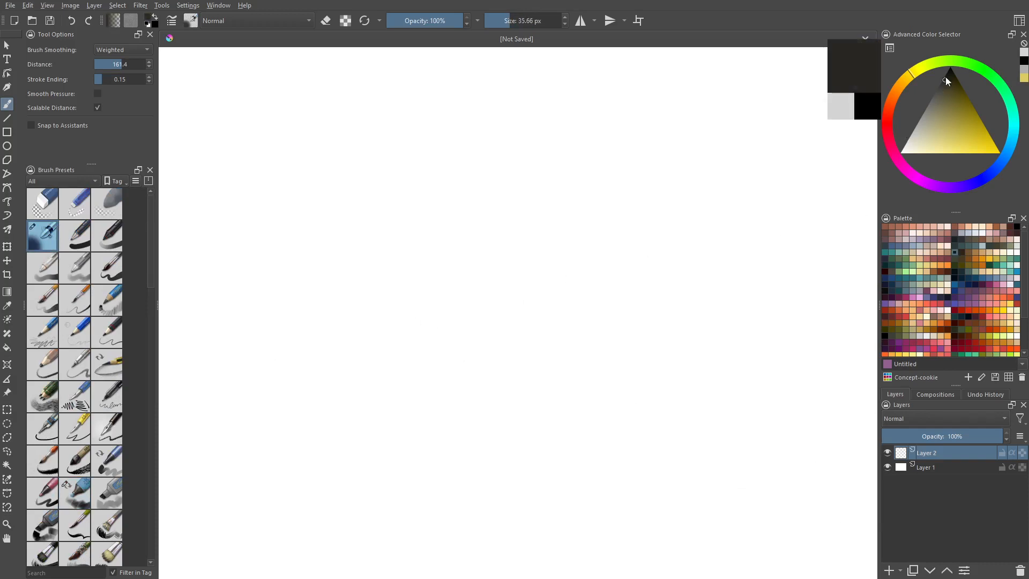
drag(945, 80, 946, 52)
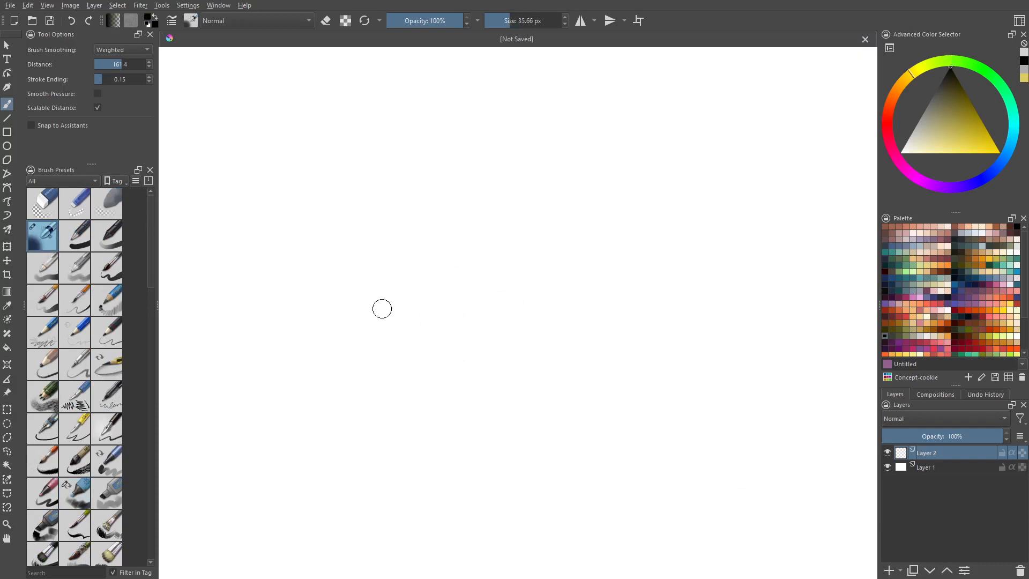
mouse_move(369, 281)
shift+mouse_down()
mouse_move(357, 283)
mouse_move(377, 274)
shift+mouse_up()
Step: Set brush smoothing to Basic and rough in a thin staff with a hooked head on the canvas's left side
drag(310, 261, 350, 219)
click(136, 49)
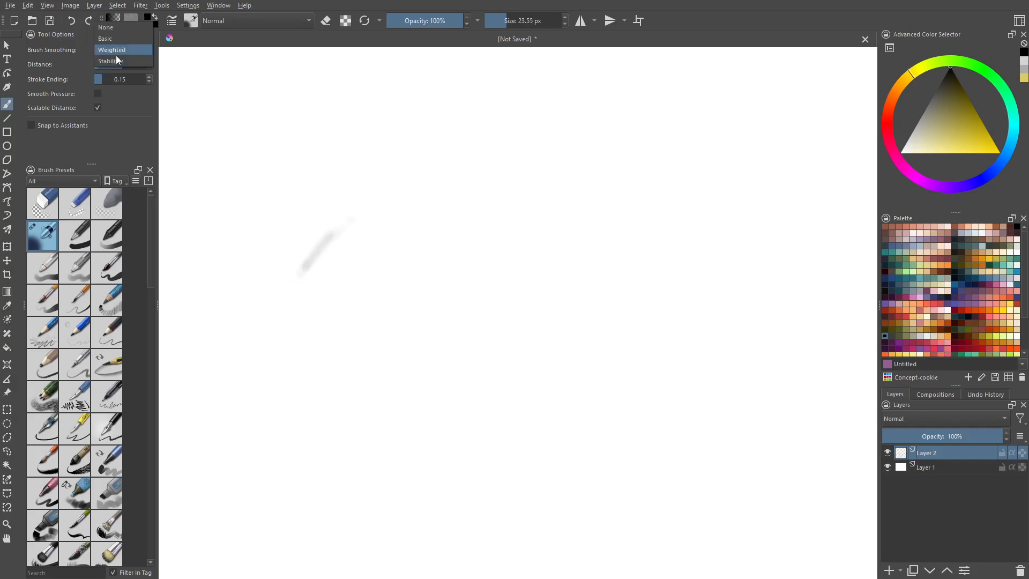
click(113, 41)
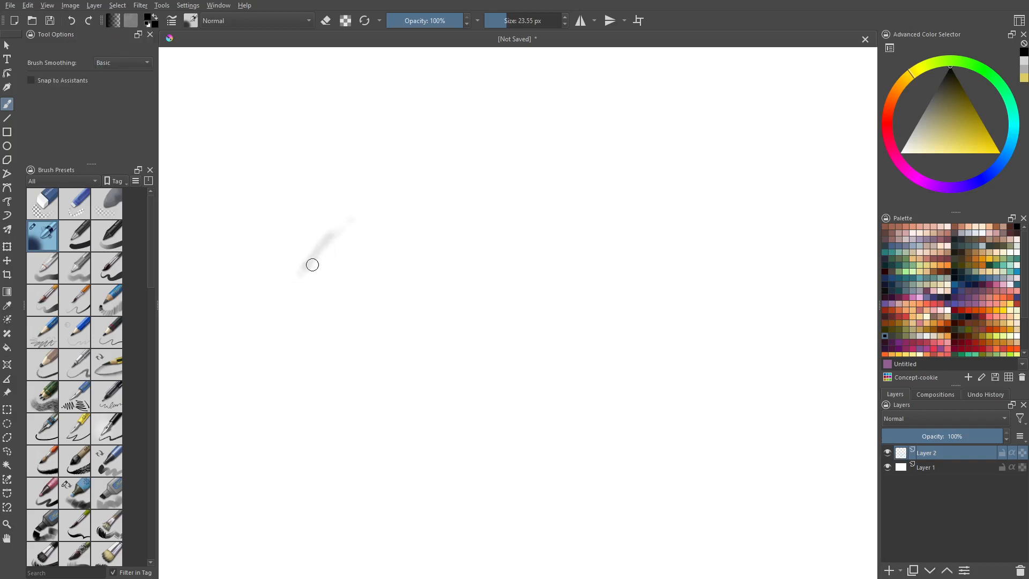
mouse_move(310, 265)
mouse_down()
mouse_move(341, 225)
mouse_move(324, 237)
mouse_move(372, 239)
mouse_move(360, 234)
mouse_move(354, 375)
mouse_move(356, 253)
mouse_move(352, 409)
mouse_move(349, 363)
mouse_up()
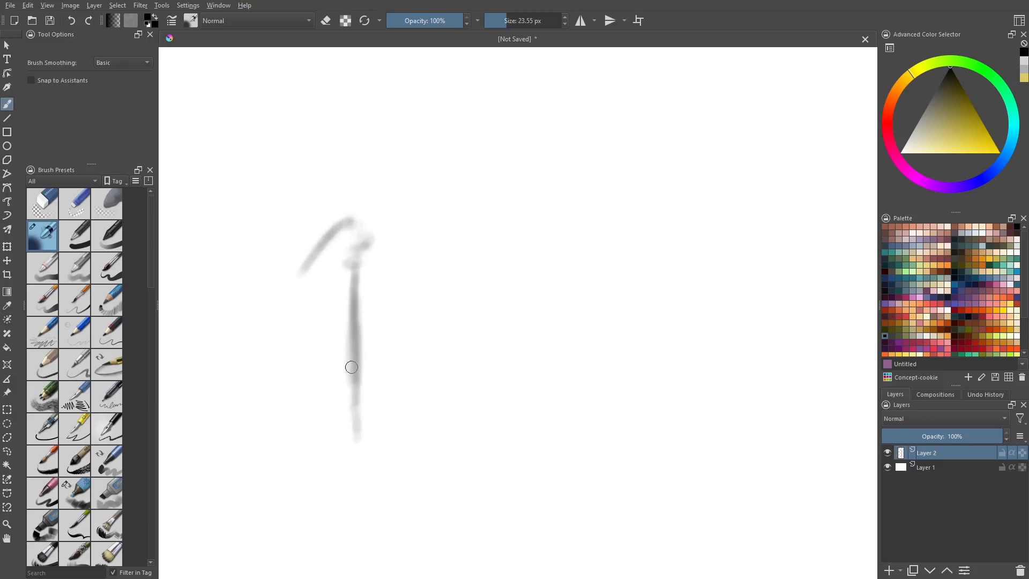
Step: Rough in a second, thicker staff beside the first, enlarging the soft brush to 55 px
mouse_move(474, 218)
mouse_down()
mouse_move(533, 205)
mouse_move(516, 234)
mouse_move(519, 448)
mouse_move(515, 379)
mouse_up()
key(bracketright)
key(bracketright)
key(bracketright)
key(bracketright)
key(bracketright)
key(bracketright)
key(bracketright)
key(bracketright)
key(bracketright)
key(bracketright)
key(bracketright)
key(bracketright)
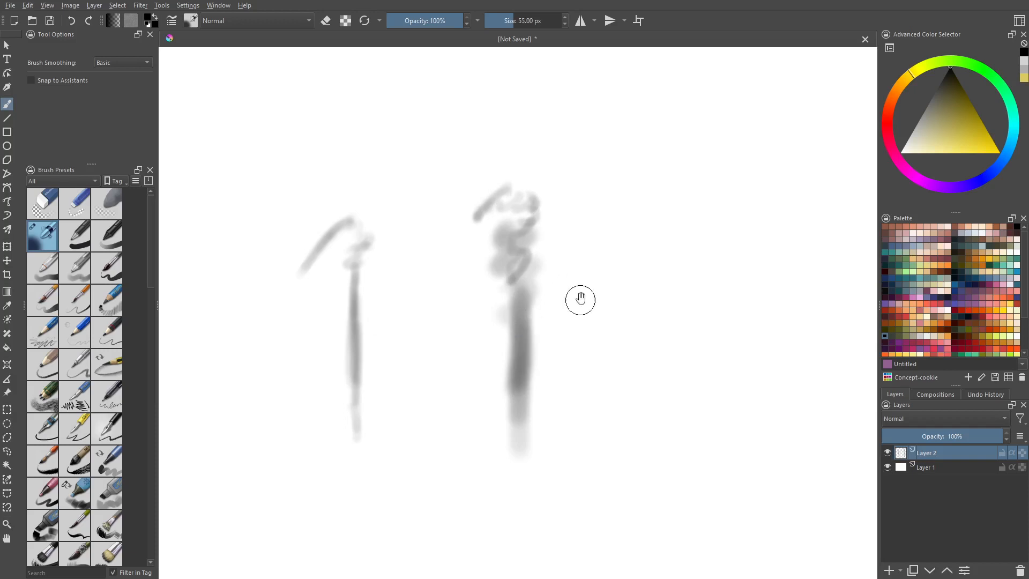
Step: Shrink the brush to about 22 px and rough in a third staff with a tapered, curled head
middle_drag(581, 299, 506, 295)
key(bracketleft)
key(bracketleft)
key(bracketleft)
key(bracketleft)
key(bracketleft)
key(bracketleft)
key(bracketleft)
key(bracketleft)
key(bracketleft)
key(bracketleft)
key(bracketleft)
key(bracketleft)
key(bracketleft)
mouse_move(524, 231)
mouse_down()
mouse_move(531, 211)
mouse_move(557, 212)
mouse_move(524, 198)
mouse_move(561, 168)
mouse_move(535, 227)
mouse_move(552, 271)
mouse_move(566, 223)
mouse_move(552, 308)
mouse_move(561, 469)
mouse_move(556, 343)
mouse_up()
middle_drag(536, 361, 586, 348)
middle_drag(491, 326, 534, 337)
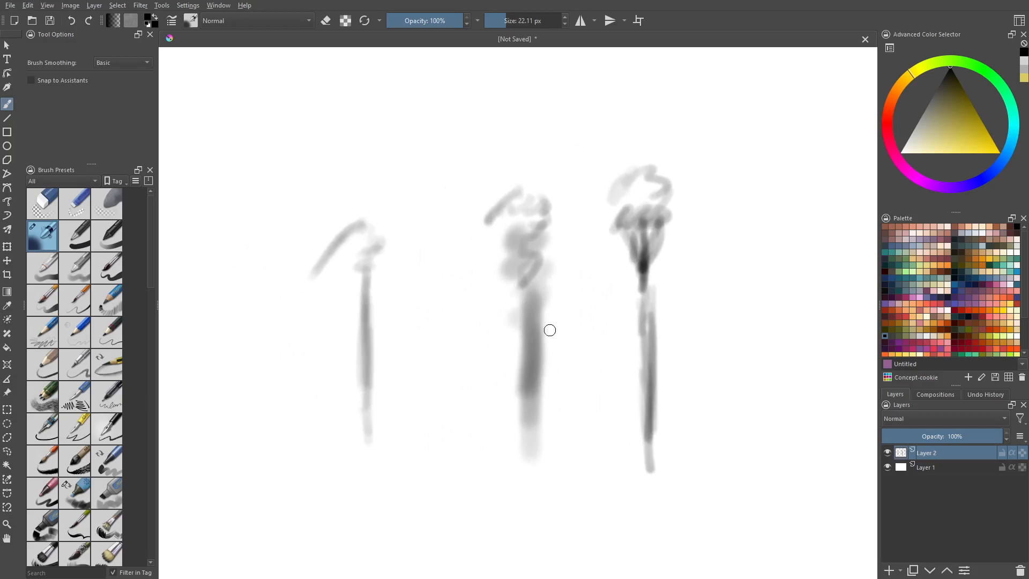
Step: Lower the opacity of Layer 2 to 39% and add a new paint layer above it
click(901, 436)
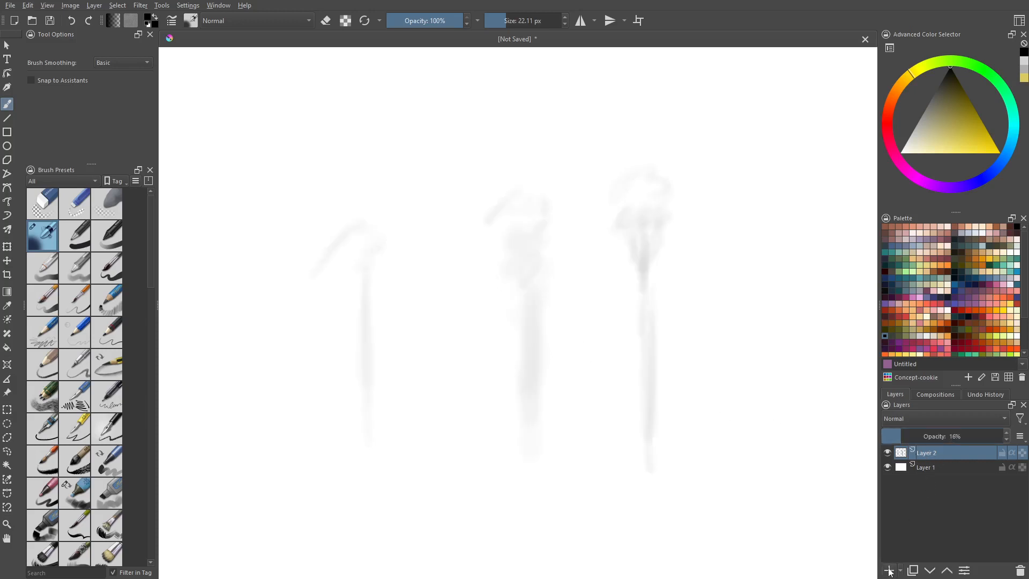
click(921, 436)
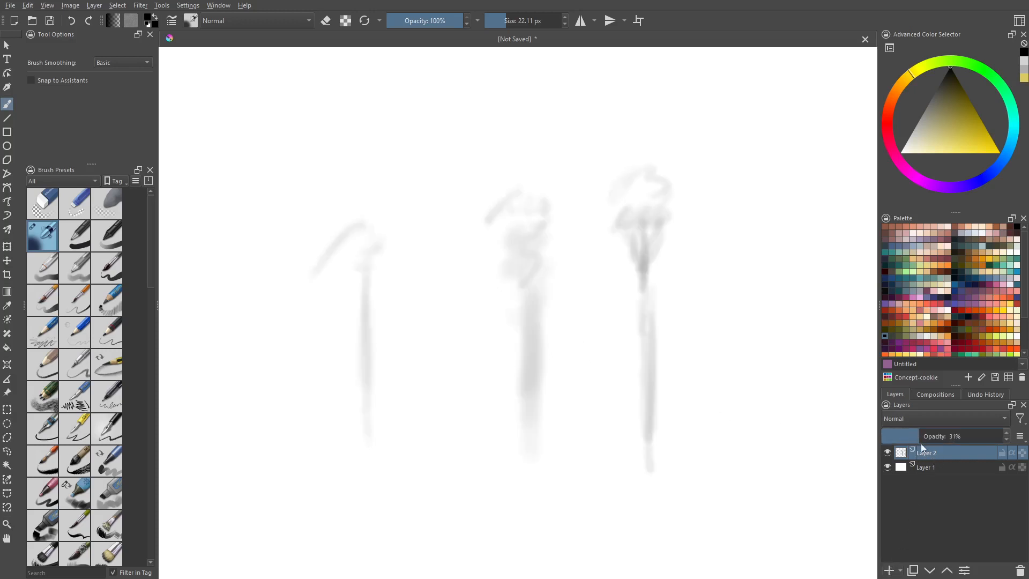
click(929, 437)
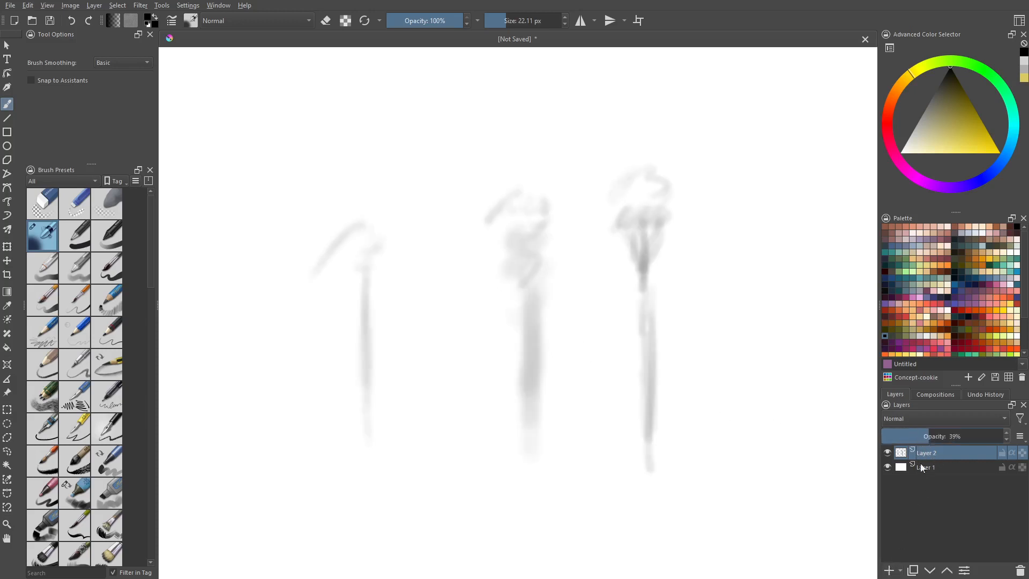
click(890, 570)
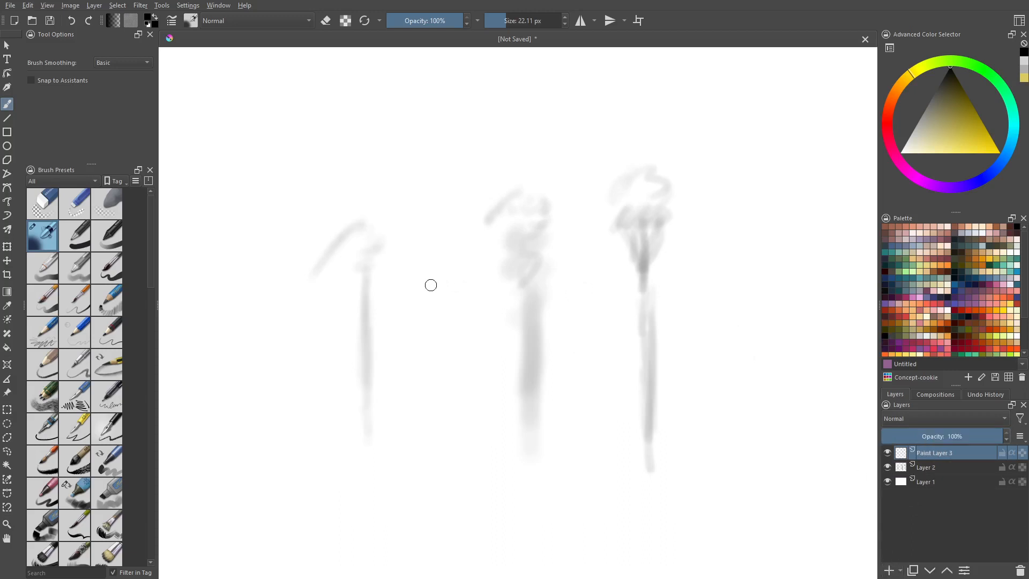
Step: Reduce the brush to about 8 px and draw the left staff's hooked head and collar over the faded sketch
key([)
key([)
key([)
key([)
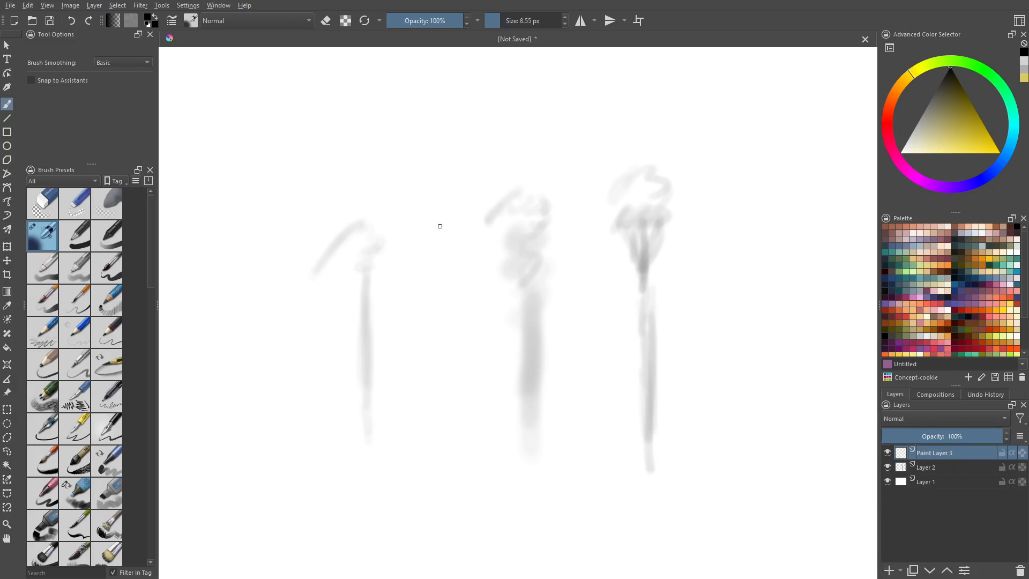
middle_drag(346, 256, 382, 257)
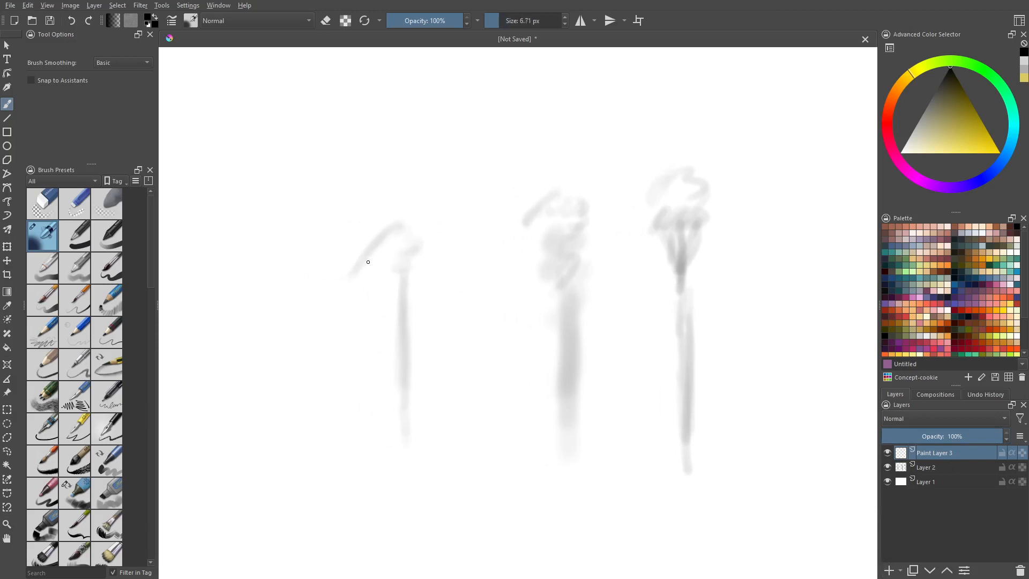
key(])
mouse_move(364, 257)
mouse_down()
mouse_move(397, 229)
mouse_move(414, 251)
mouse_move(399, 277)
mouse_up()
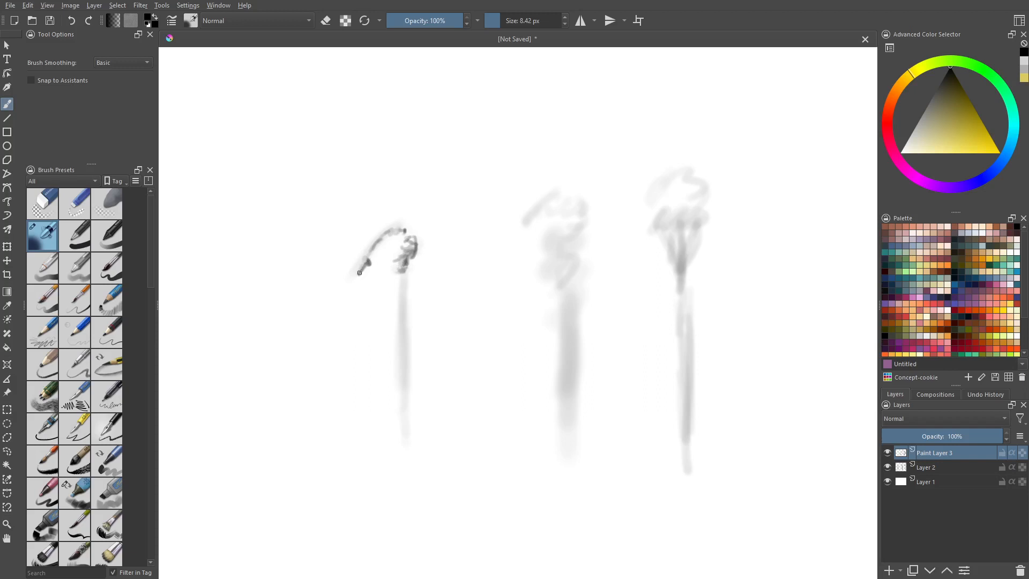
mouse_move(360, 273)
mouse_down()
mouse_move(395, 228)
mouse_move(359, 273)
mouse_move(399, 289)
mouse_move(410, 278)
mouse_up()
Step: Draw the left staff's lower grip and end knob, and line in its shaft up to the collar
mouse_move(397, 395)
mouse_down()
mouse_move(410, 393)
mouse_move(403, 416)
mouse_up()
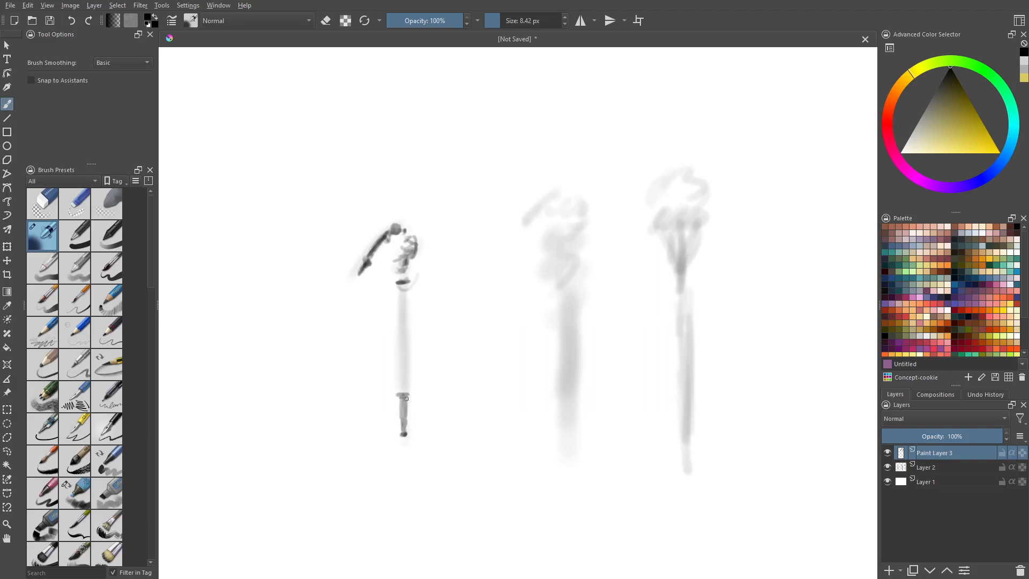
drag(403, 391, 403, 369)
mouse_move(403, 294)
mouse_down()
mouse_move(403, 391)
mouse_move(405, 283)
mouse_move(406, 388)
mouse_up()
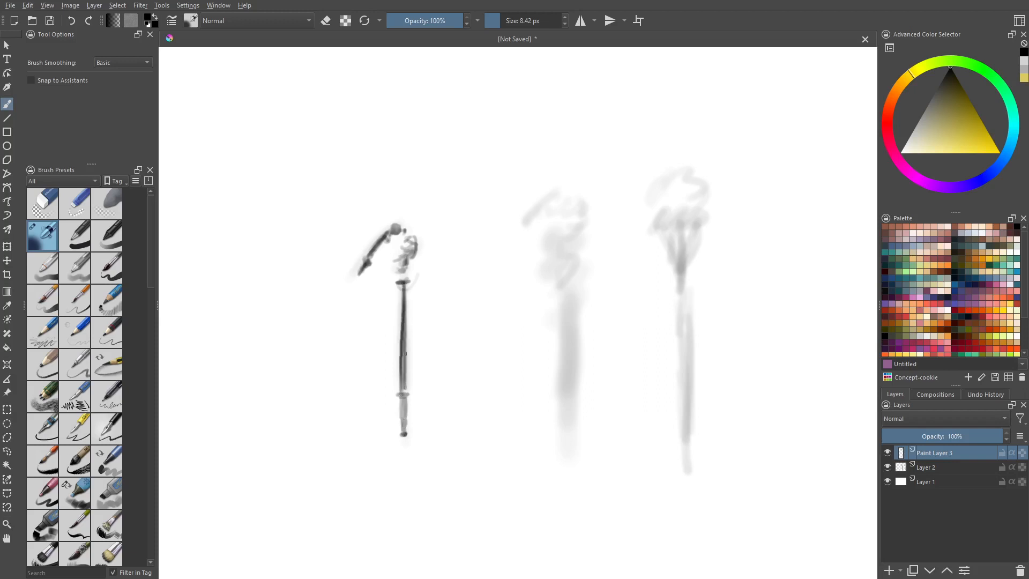
Step: Draw the middle staff's angular blade-like head and its zigzag neck over the faded sketch
mouse_move(504, 287)
middle_down()
mouse_move(497, 280)
mouse_move(437, 309)
middle_up()
middle_drag(483, 263, 468, 249)
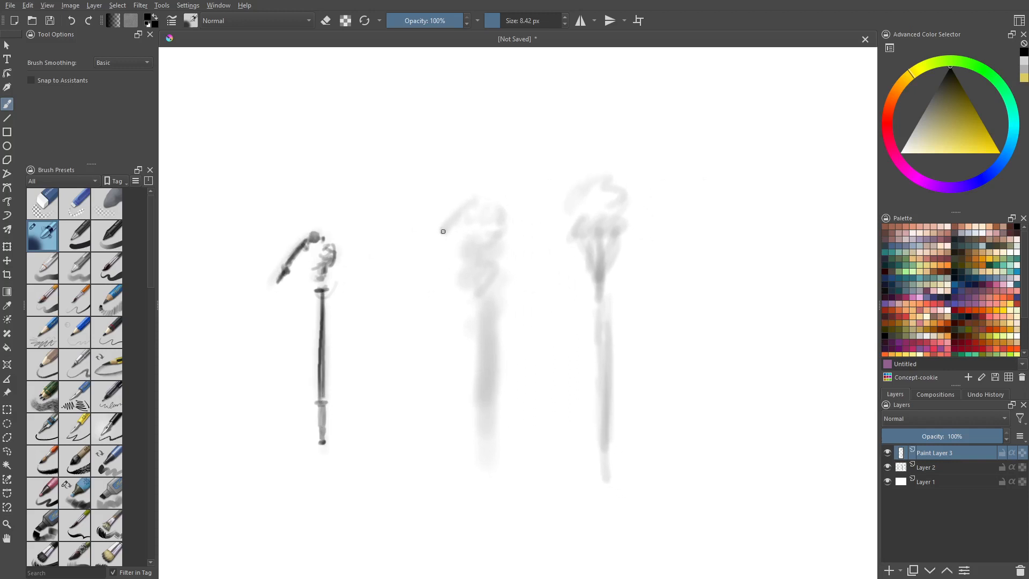
mouse_move(443, 231)
mouse_down()
mouse_move(466, 217)
mouse_move(496, 218)
mouse_move(451, 227)
mouse_move(467, 214)
mouse_move(499, 217)
mouse_move(474, 196)
mouse_move(443, 226)
mouse_move(464, 202)
mouse_move(481, 211)
mouse_move(476, 257)
mouse_move(496, 220)
mouse_move(482, 259)
mouse_move(493, 291)
mouse_up()
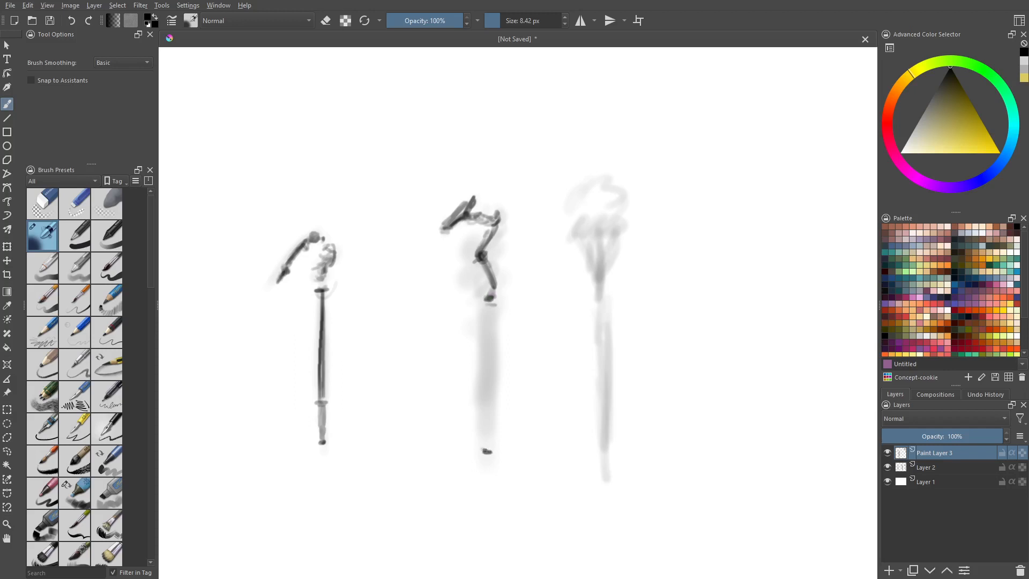
Step: Draw the middle staff's lower grip, rings and shaft, and shade the shaft with repeated vertical strokes
mouse_move(487, 450)
mouse_down()
mouse_move(489, 432)
mouse_move(486, 463)
mouse_up()
mouse_move(487, 442)
mouse_down()
mouse_move(489, 313)
mouse_move(489, 394)
mouse_up()
mouse_move(489, 303)
mouse_down()
mouse_move(490, 417)
mouse_move(491, 329)
mouse_up()
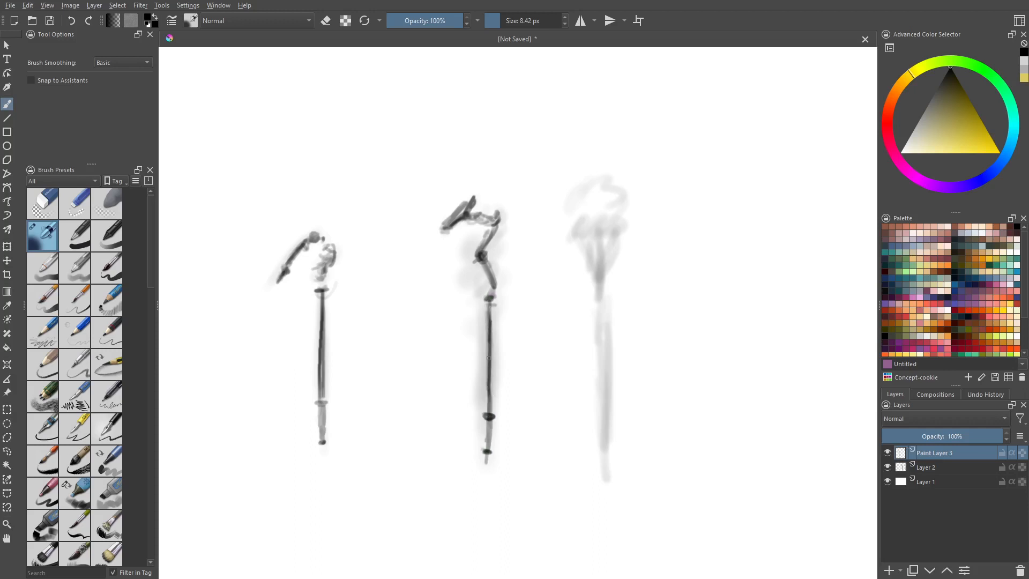
drag(489, 387, 500, 305)
drag(485, 312, 484, 379)
drag(485, 328, 485, 406)
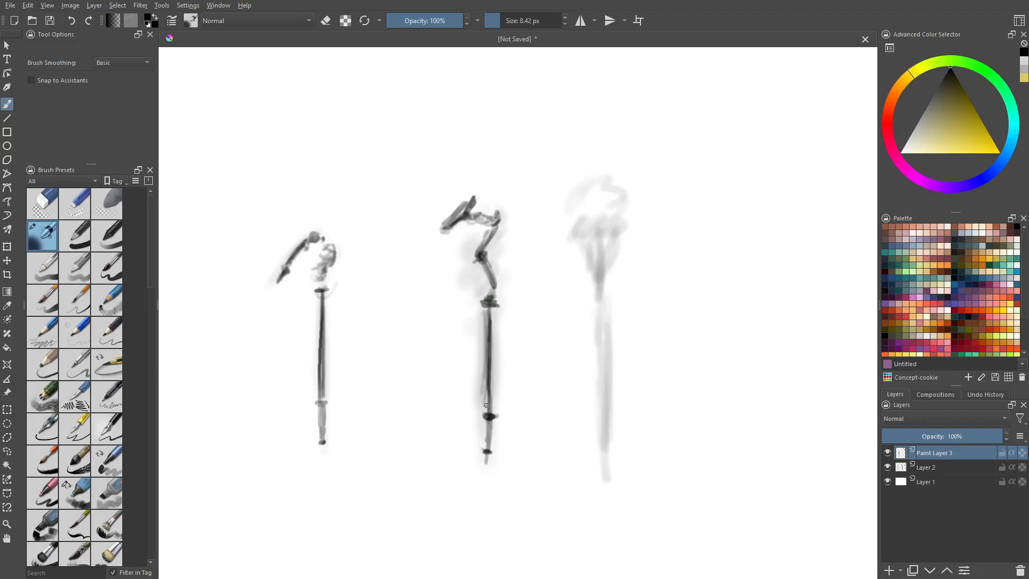
drag(489, 308, 492, 412)
mouse_move(495, 385)
mouse_down()
mouse_move(494, 331)
mouse_move(493, 388)
mouse_up()
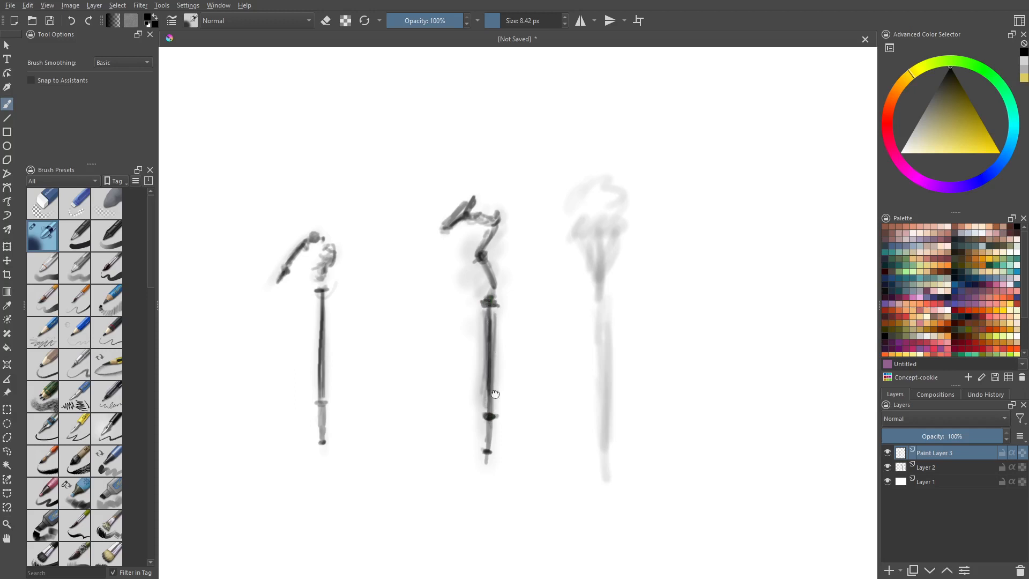
middle_drag(495, 394, 488, 316)
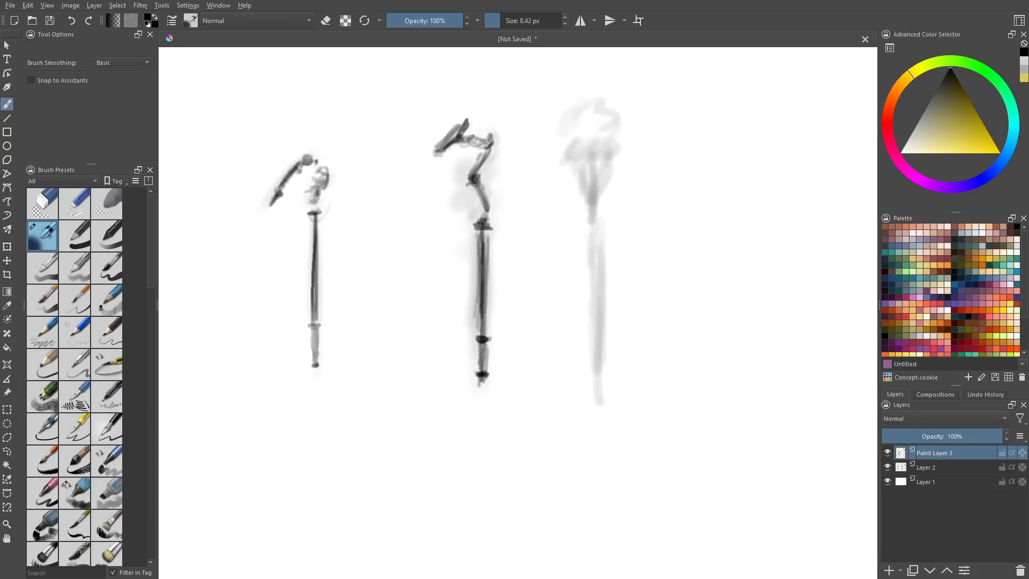
Step: Draw the right staff's spiked, curved head and the start of its cradle, and touch up the middle staff's head
middle_drag(575, 269, 533, 356)
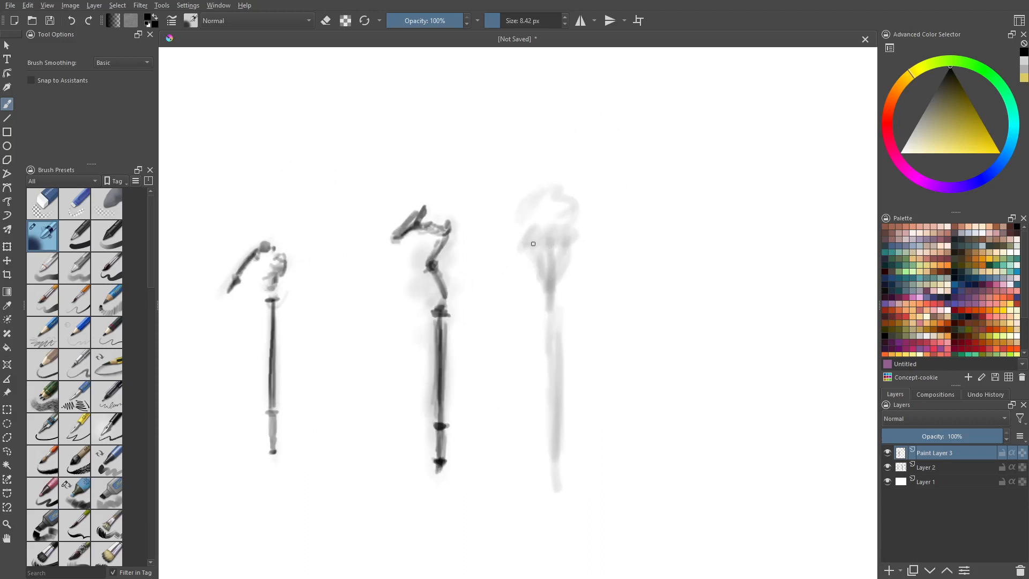
mouse_move(527, 255)
mouse_down()
mouse_move(530, 242)
mouse_move(567, 234)
mouse_move(538, 199)
mouse_move(554, 191)
mouse_move(573, 209)
mouse_move(517, 227)
mouse_move(535, 185)
mouse_move(580, 193)
mouse_move(569, 194)
mouse_up()
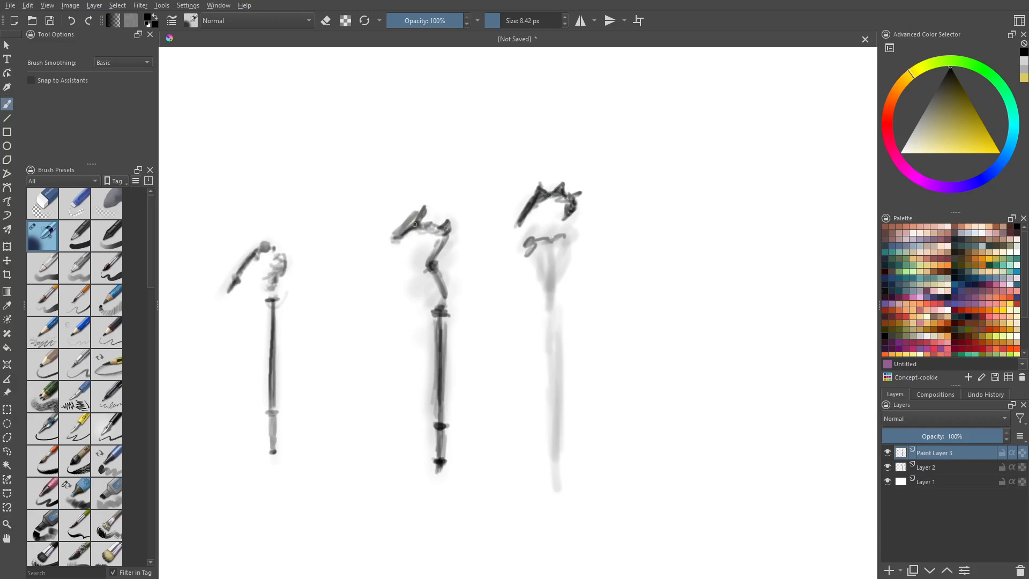
mouse_move(415, 225)
mouse_down()
mouse_move(421, 208)
mouse_move(412, 223)
mouse_up()
Step: Refine the forked cradle below the right staff's spiked head and draw its tapered neck and upper shaft
mouse_move(435, 298)
middle_down()
mouse_move(449, 238)
mouse_move(430, 260)
mouse_move(444, 233)
middle_up()
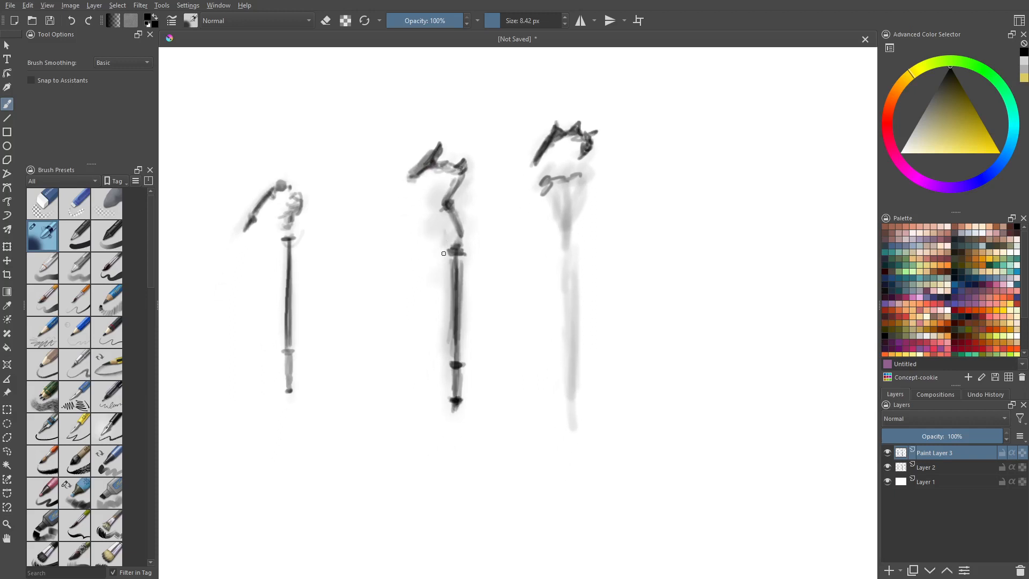
middle_drag(582, 196, 556, 199)
drag(554, 170, 551, 164)
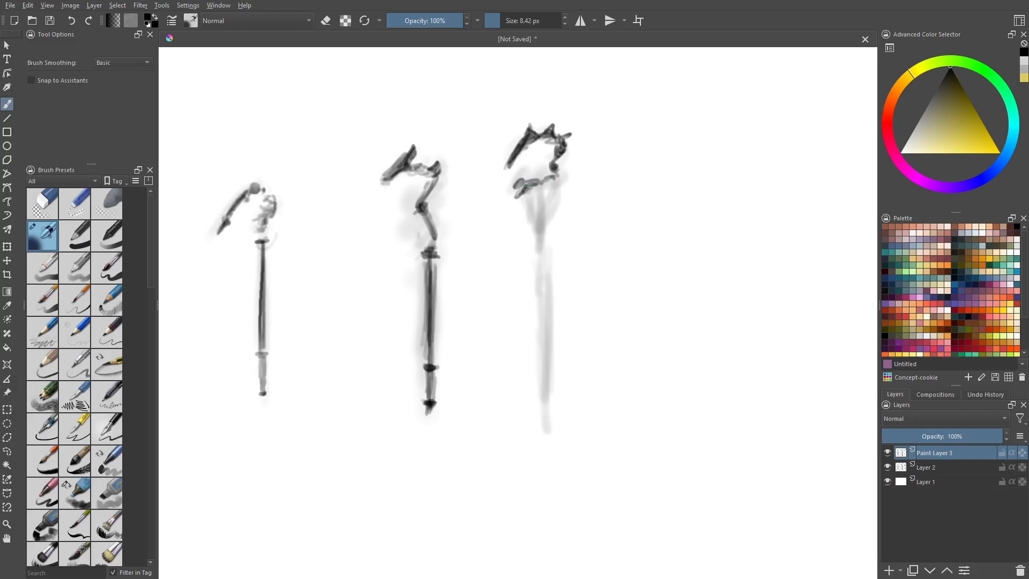
mouse_move(534, 192)
mouse_down()
mouse_move(541, 231)
mouse_move(553, 181)
mouse_move(541, 276)
mouse_up()
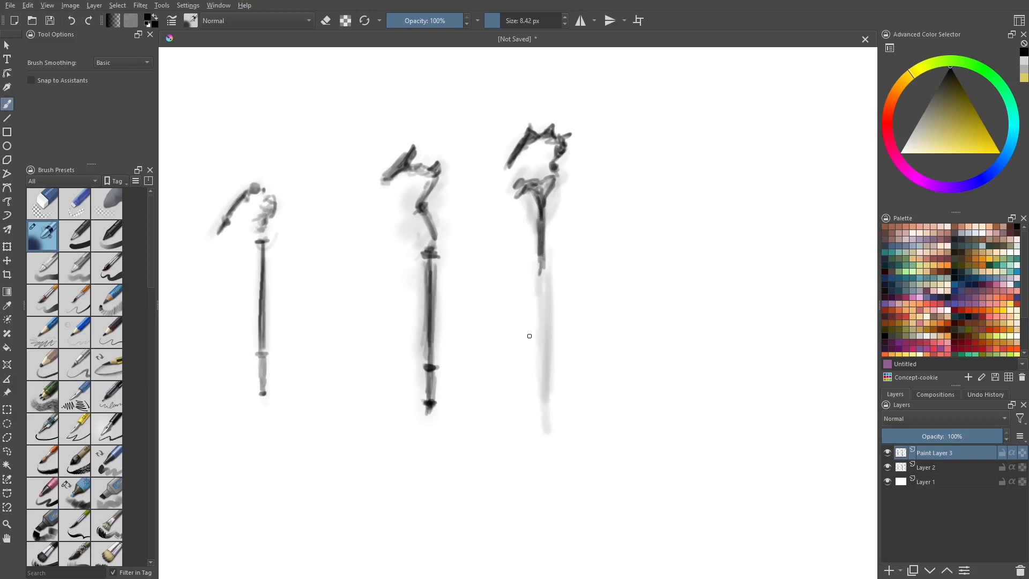
Step: Replace the white Layer 1 with a grey #8d8d8d colour fill layer placed beneath the sketch layers
click(943, 482)
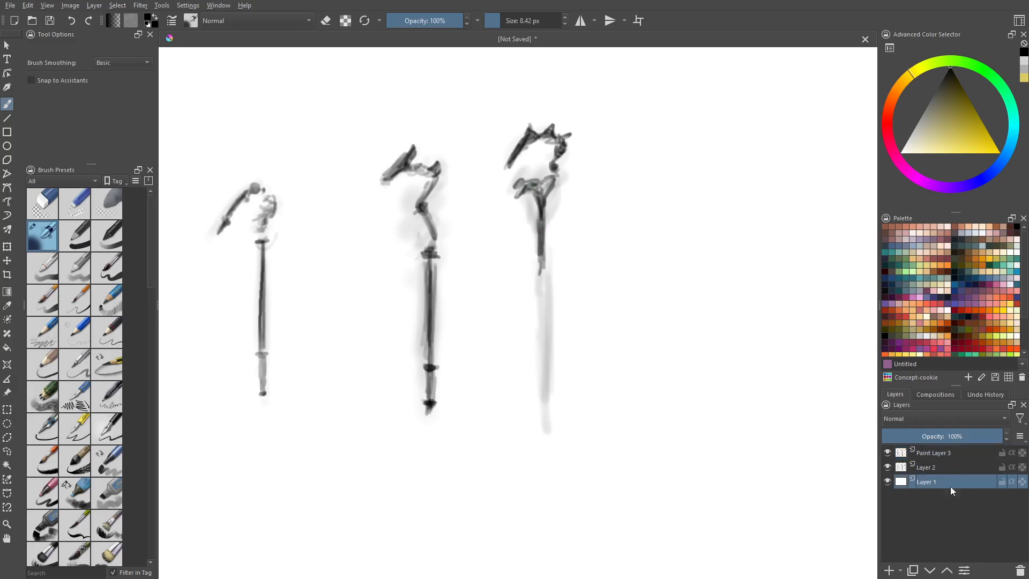
click(1018, 570)
click(901, 572)
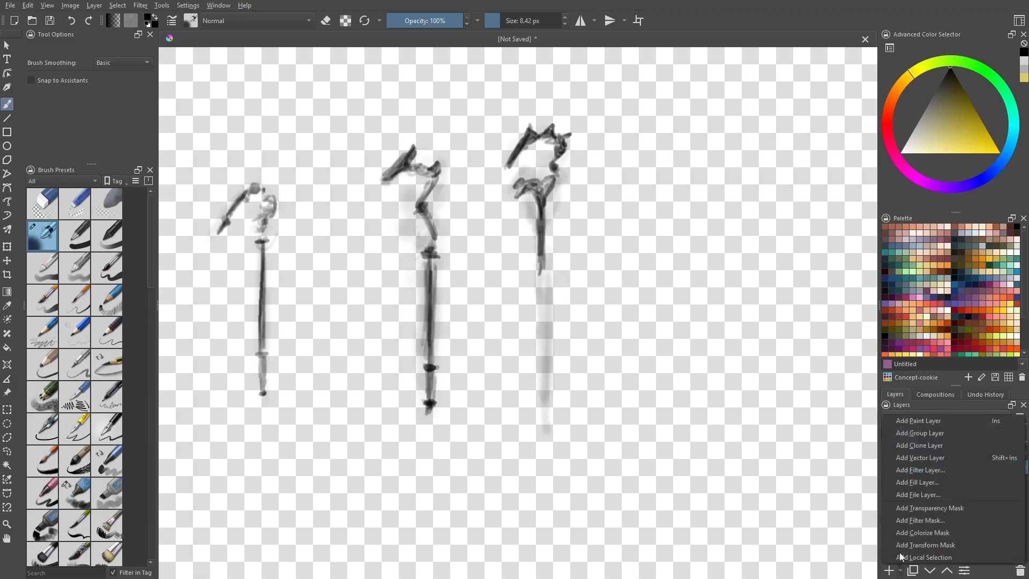
click(925, 482)
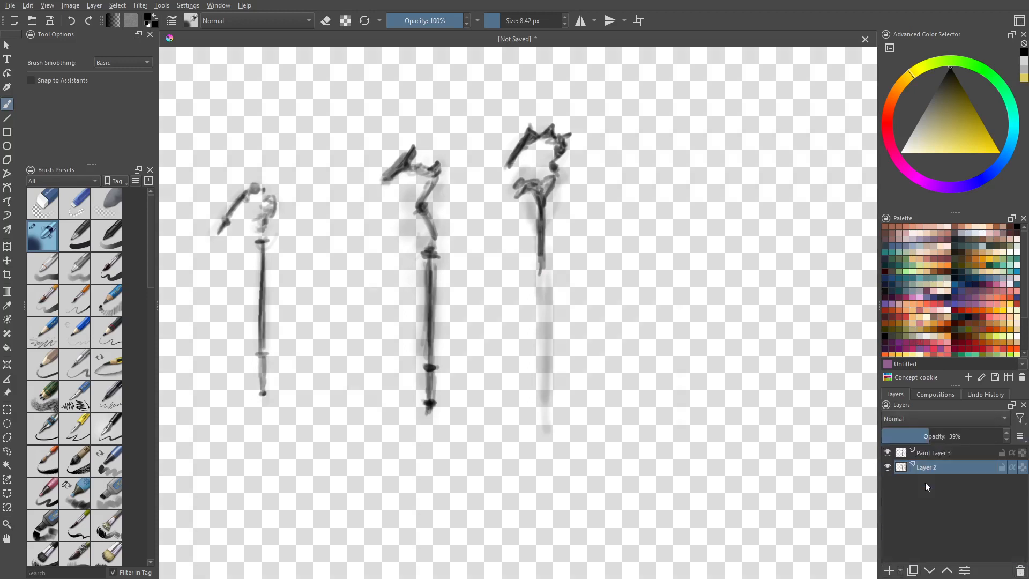
click(468, 323)
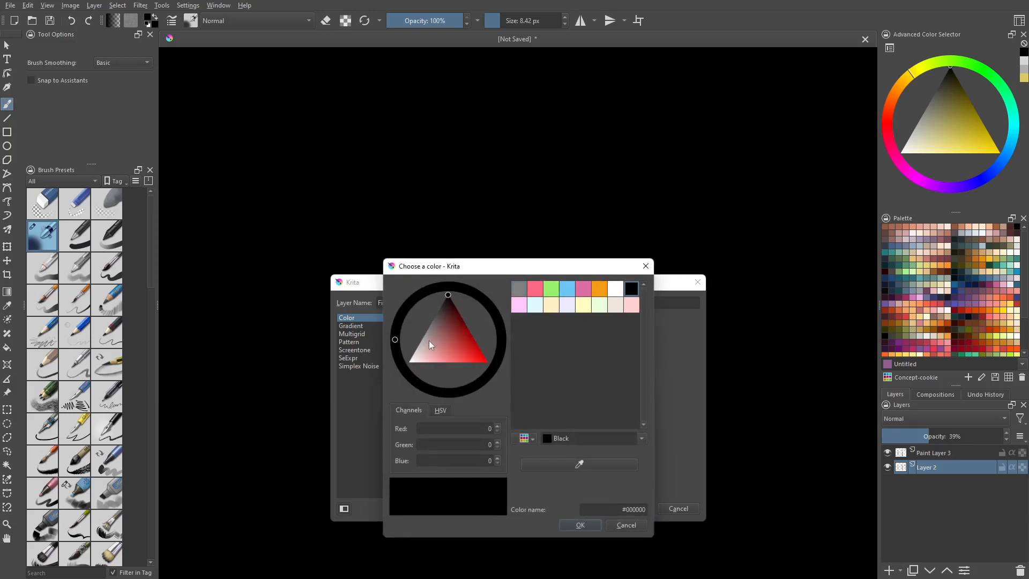
drag(429, 340, 400, 332)
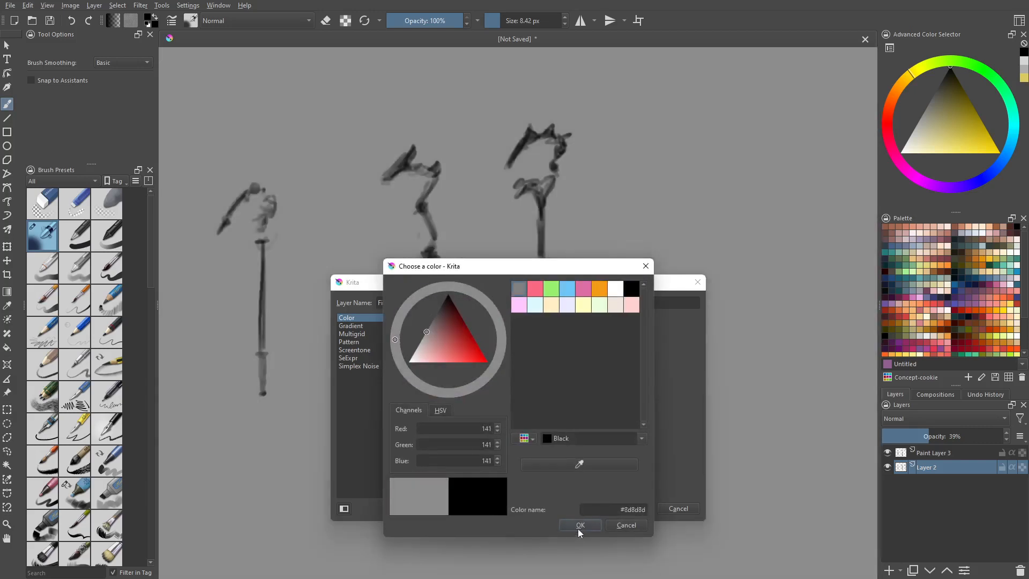
click(580, 525)
click(632, 508)
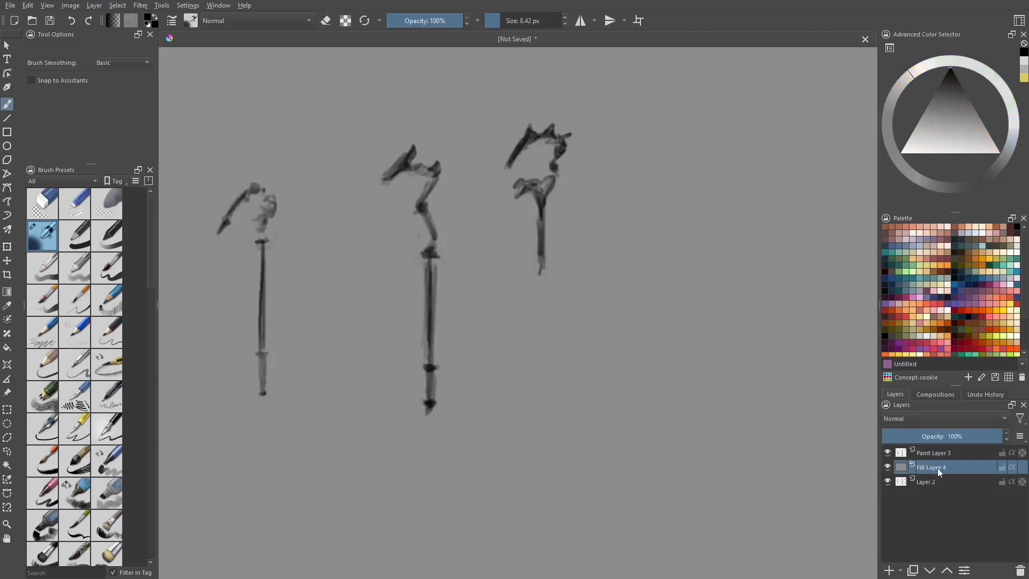
drag(938, 468, 927, 488)
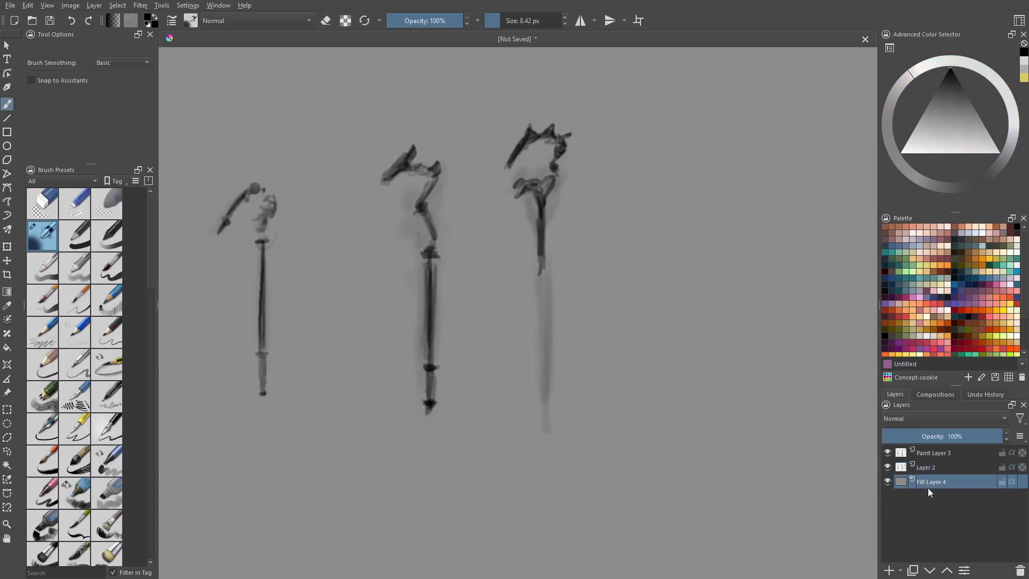
Step: Add a new paint layer above Paint Layer 3 and reduce the brush size to 7.92 px
click(931, 455)
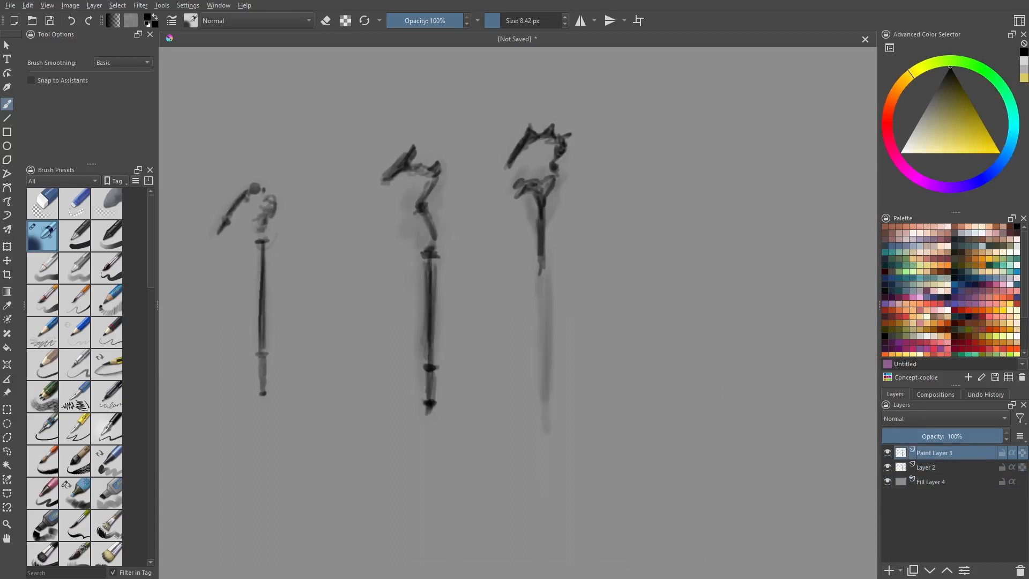
click(889, 570)
scroll(592, 261, up, 5)
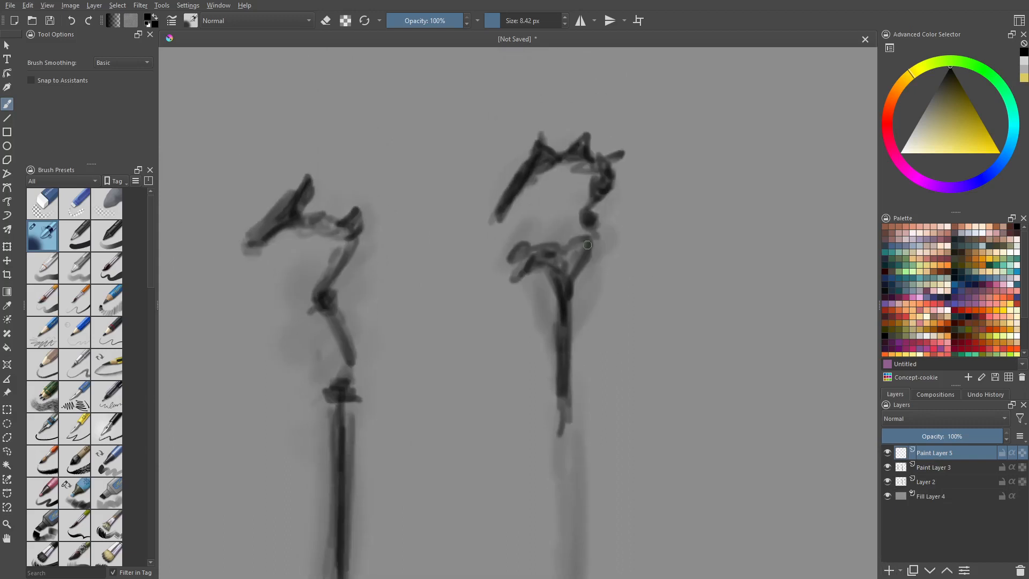
key(bracketleft)
shift+drag(550, 256, 545, 260)
mouse_move(513, 251)
middle_down()
mouse_move(646, 269)
mouse_move(606, 227)
middle_up()
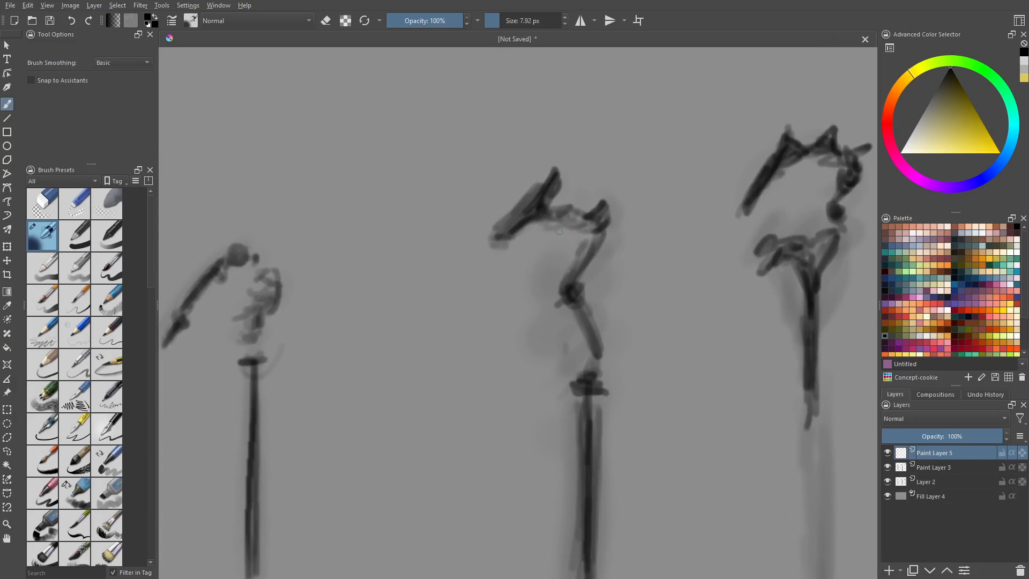
Step: Switch the painting colour to white, set the brush to 6.78 px and highlight the middle staff's blade-like head
drag(922, 139, 901, 153)
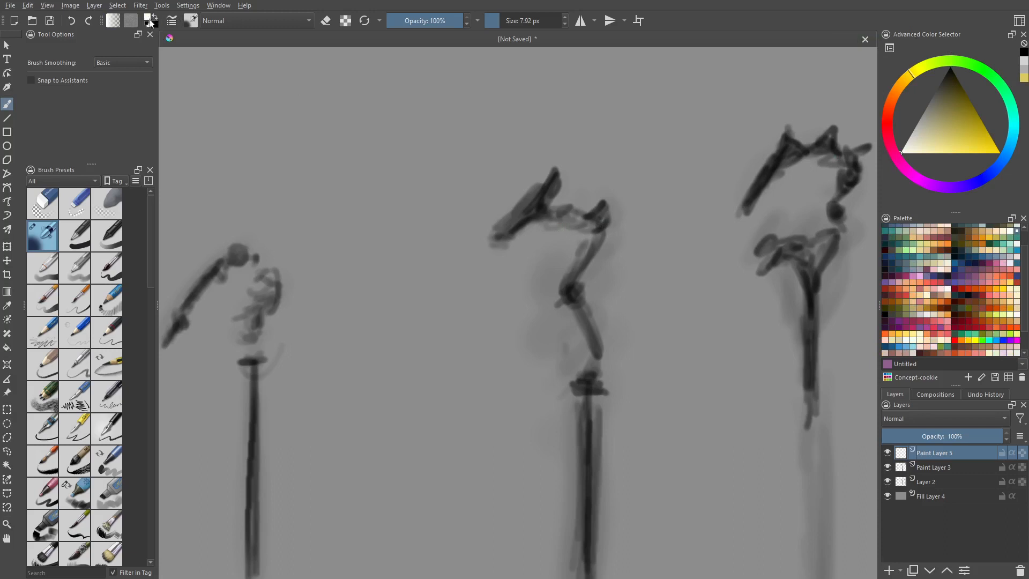
key(x)
key(x)
key(x)
key(x)
shift+drag(523, 228, 524, 228)
drag(551, 174, 518, 211)
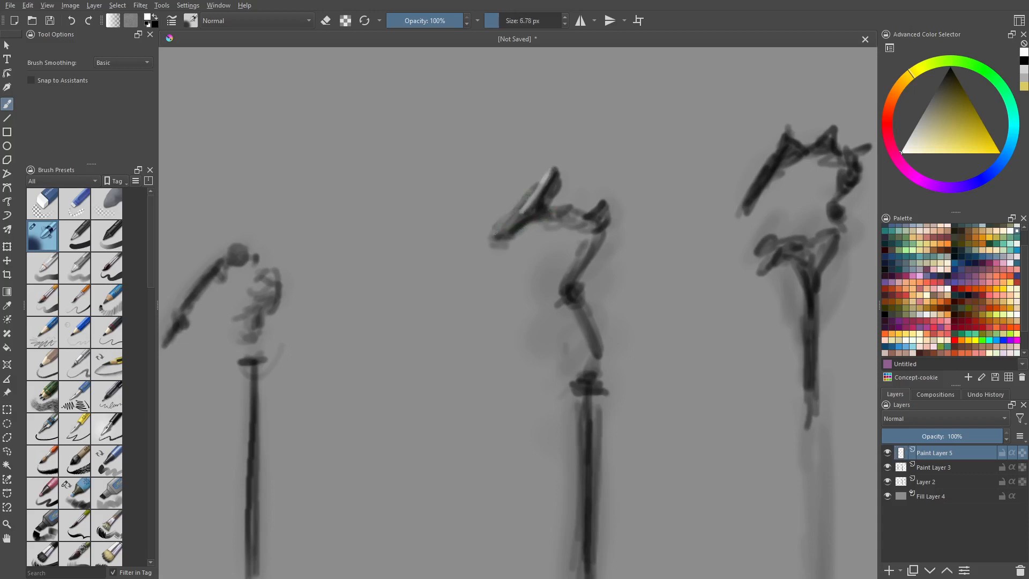
Step: Paint white highlights along the outer edge and spikes of the right staff's curved head
middle_drag(658, 209, 539, 236)
drag(625, 238, 650, 188)
mouse_move(626, 234)
mouse_down()
mouse_move(644, 197)
mouse_move(623, 241)
mouse_up()
middle_drag(662, 188, 623, 204)
mouse_move(621, 193)
mouse_down()
mouse_move(628, 179)
mouse_move(671, 179)
mouse_move(702, 193)
mouse_move(697, 203)
mouse_move(695, 193)
mouse_up()
Step: Darken the hooked end of the right staff's head and highlight its forked cradle in white
key(x)
middle_drag(678, 234, 684, 190)
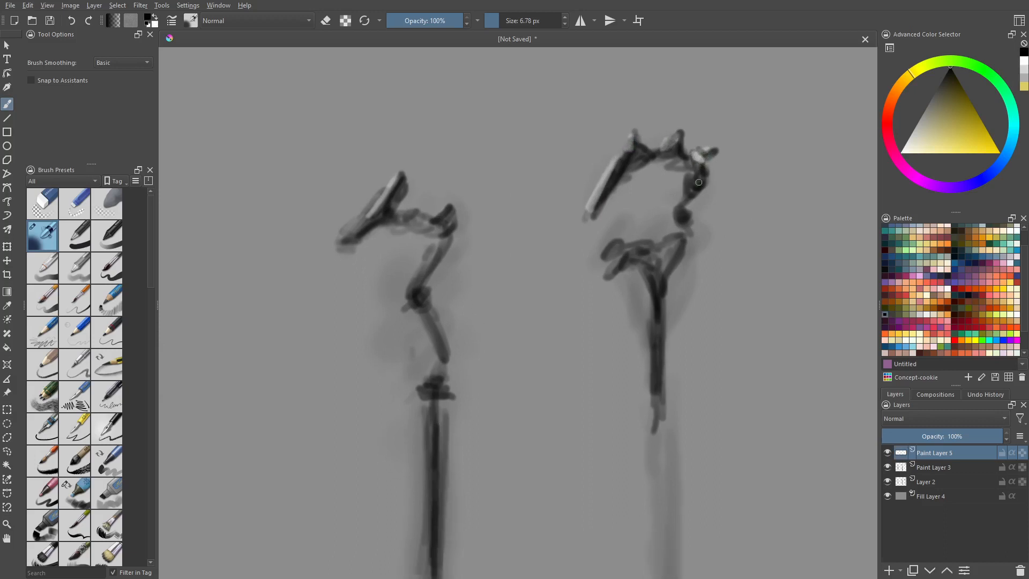
drag(699, 181, 694, 183)
mouse_move(694, 183)
middle_down()
mouse_move(552, 207)
mouse_move(539, 244)
middle_up()
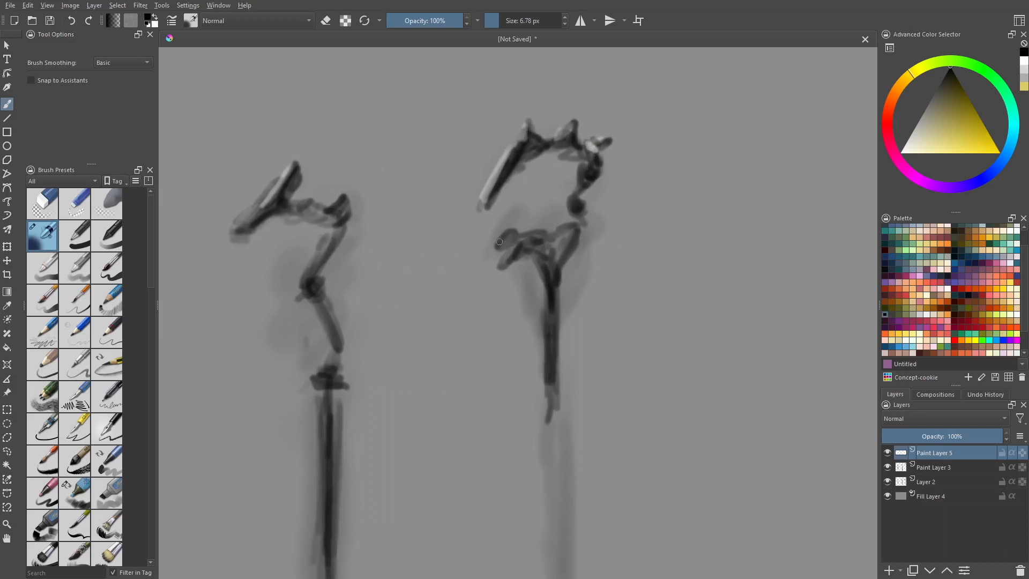
key(x)
drag(501, 247, 575, 226)
middle_drag(622, 252, 416, 271)
middle_drag(620, 223, 542, 237)
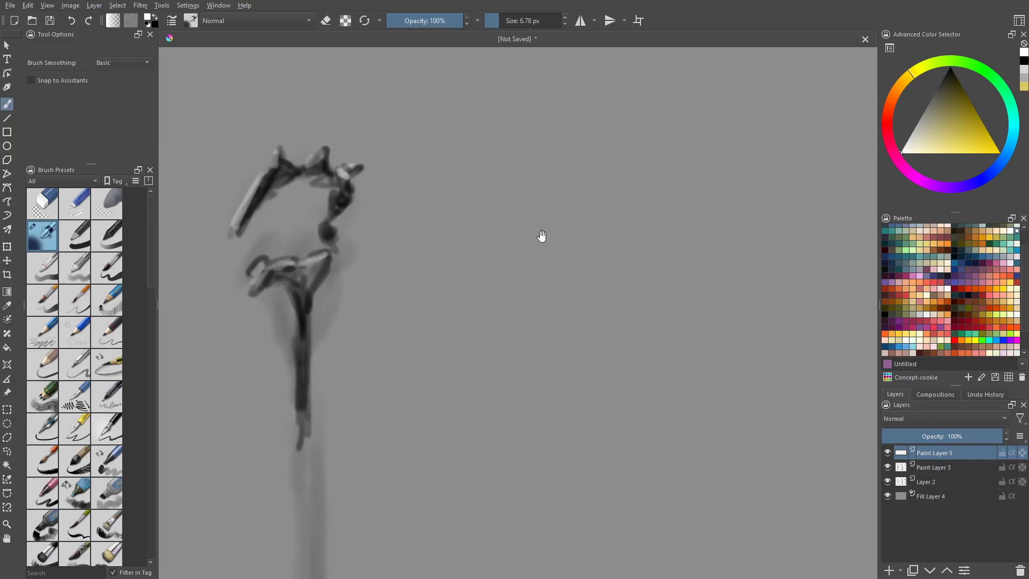
key(x)
drag(466, 261, 603, 160)
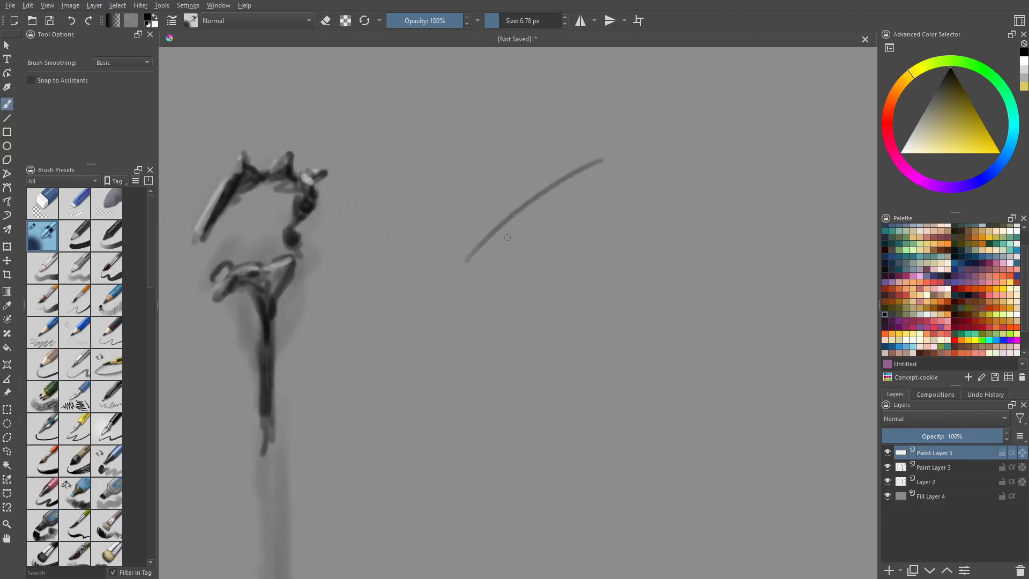
key(ctrl+z)
drag(484, 188, 479, 268)
drag(479, 180, 485, 281)
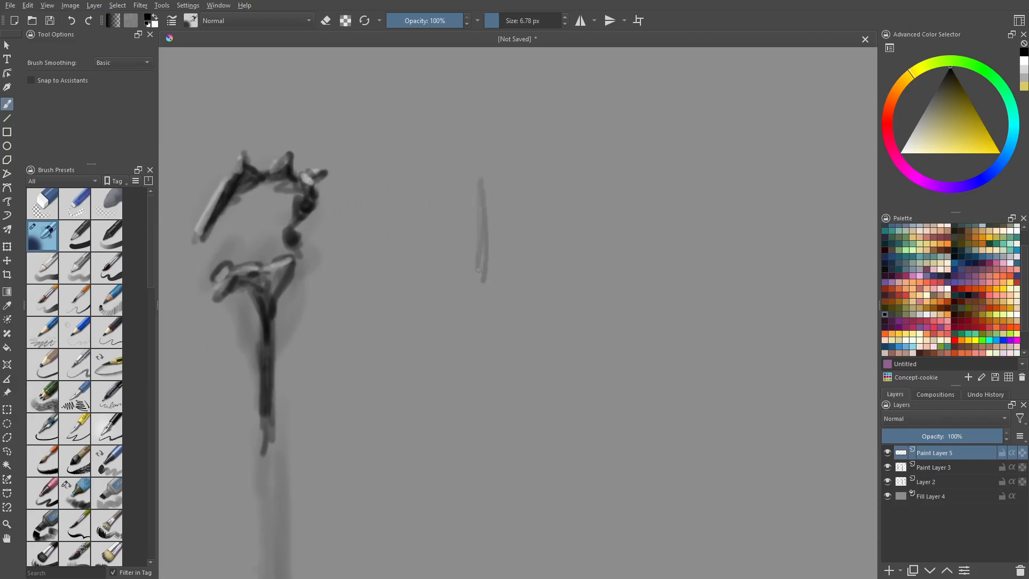
key(ctrl+z)
key(ctrl+z)
scroll(485, 236, down, 2)
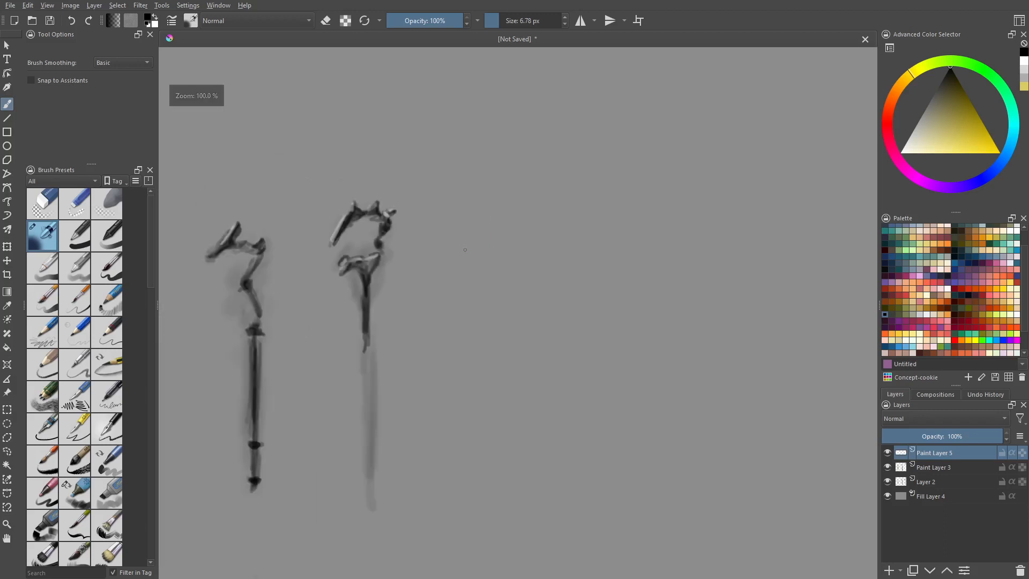
mouse_move(485, 208)
mouse_down()
mouse_move(489, 291)
mouse_move(607, 234)
mouse_up()
key(ctrl+z)
key(ctrl+z)
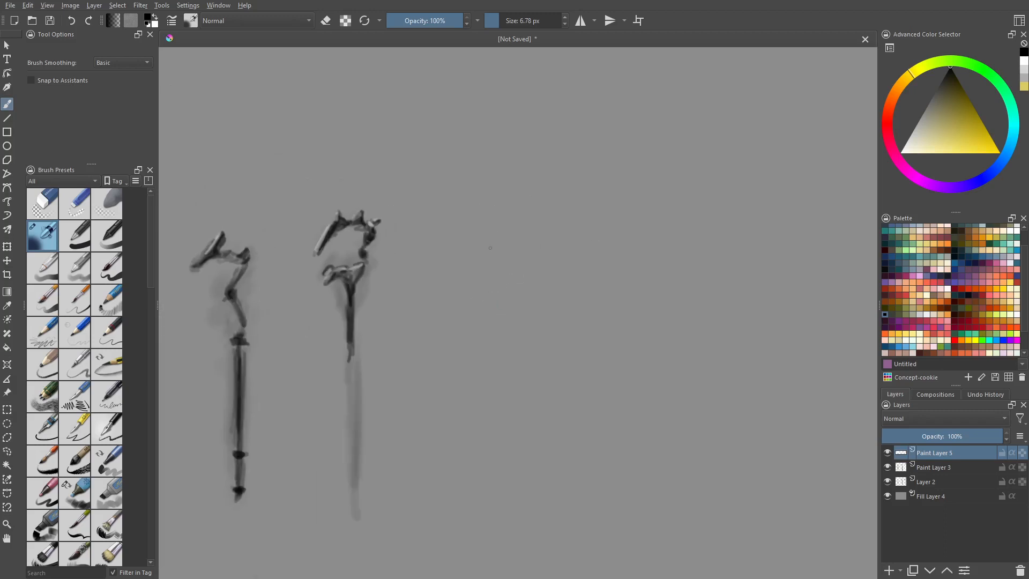
Step: Outline a long arched staff head in the empty area beside the right staff, with inner contour lines and closed ends
drag(448, 269, 666, 245)
mouse_move(433, 273)
mouse_down()
mouse_move(538, 209)
mouse_move(704, 250)
mouse_up()
drag(496, 250, 539, 241)
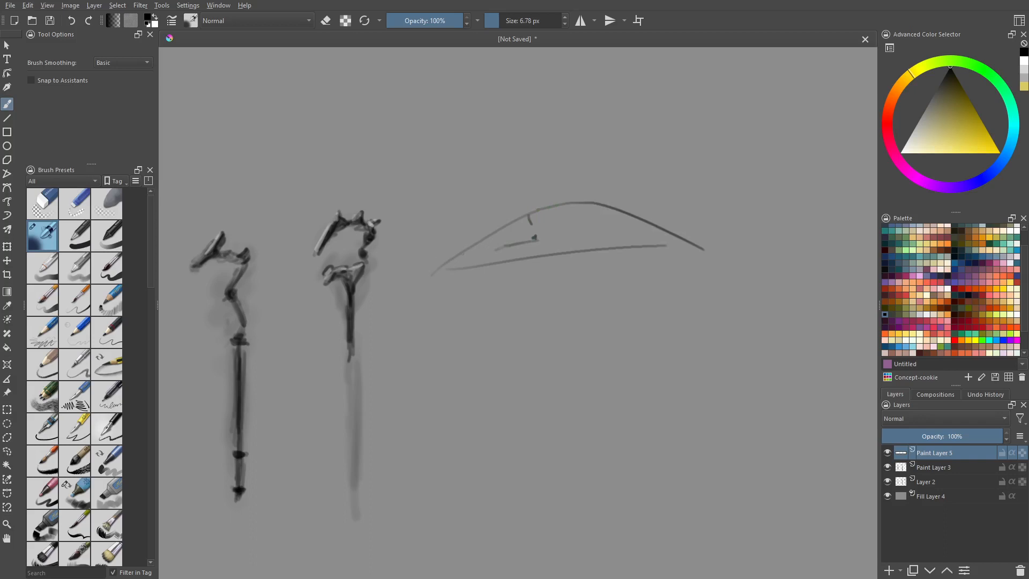
drag(464, 255, 554, 219)
drag(533, 259, 785, 250)
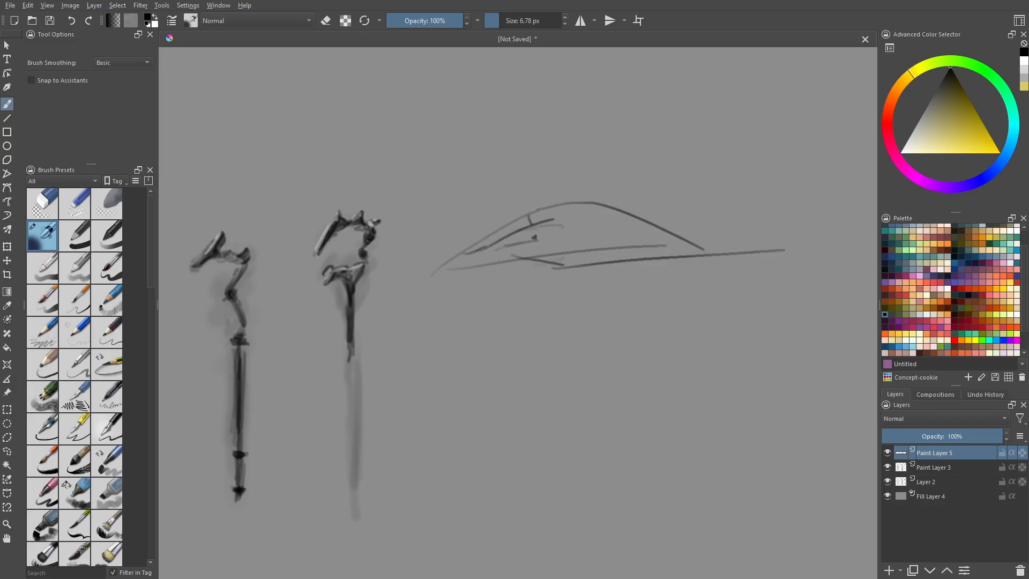
drag(667, 232, 675, 278)
drag(448, 255, 459, 286)
Step: Erase the lines that overshoot both ends of the arched head's outline
key(e)
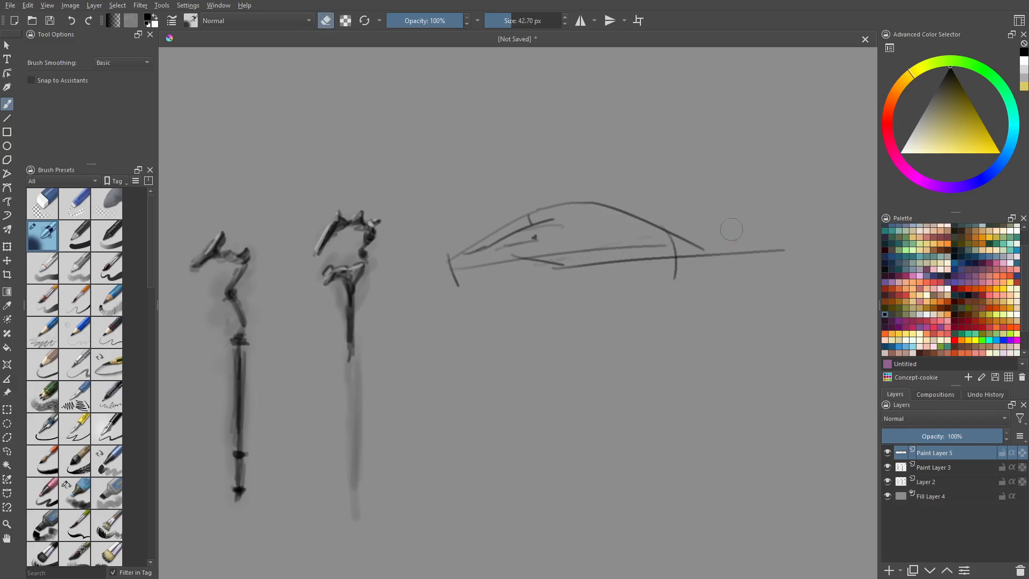
drag(726, 253, 698, 261)
drag(726, 254, 781, 243)
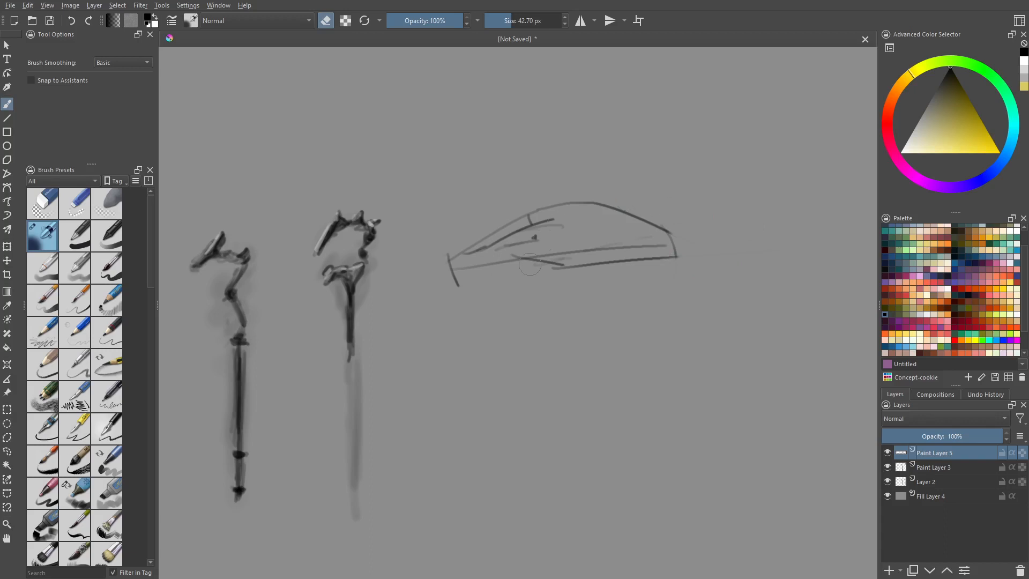
key(bracketleft)
key(bracketleft)
drag(451, 273, 457, 286)
key(bracketright)
key(bracketright)
Step: Shade the arched head's middle and lower area in black with a soft 36.38 px brush
key(e)
key(x)
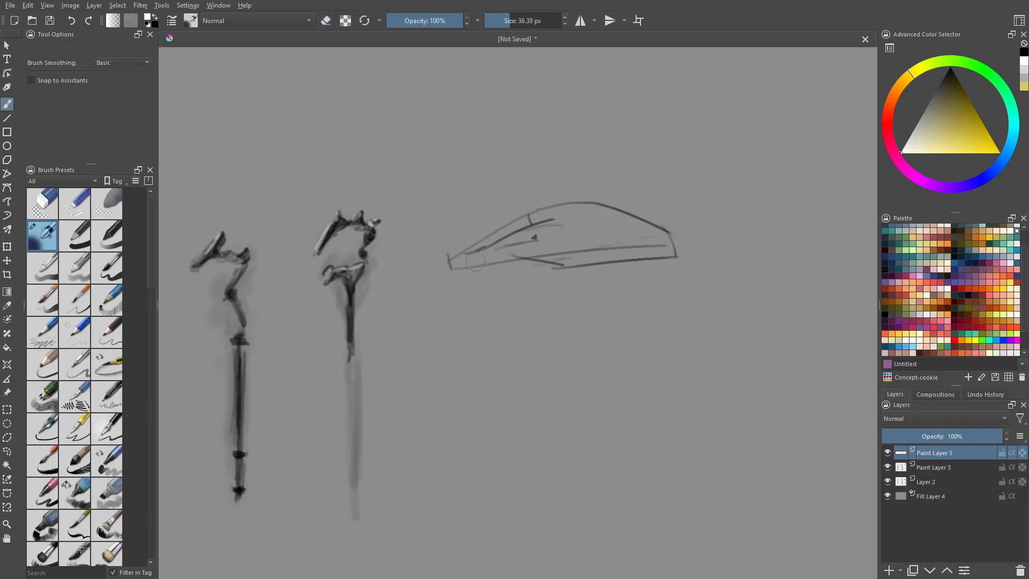
key(x)
mouse_move(459, 258)
mouse_down()
mouse_move(627, 236)
mouse_move(511, 242)
mouse_move(584, 231)
mouse_up()
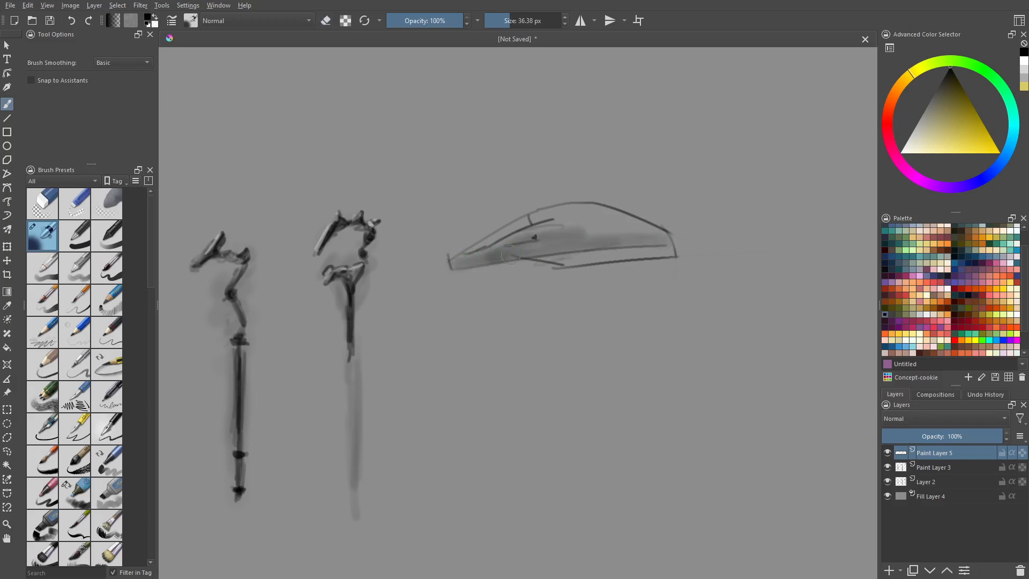
drag(508, 253, 663, 243)
drag(555, 270, 667, 256)
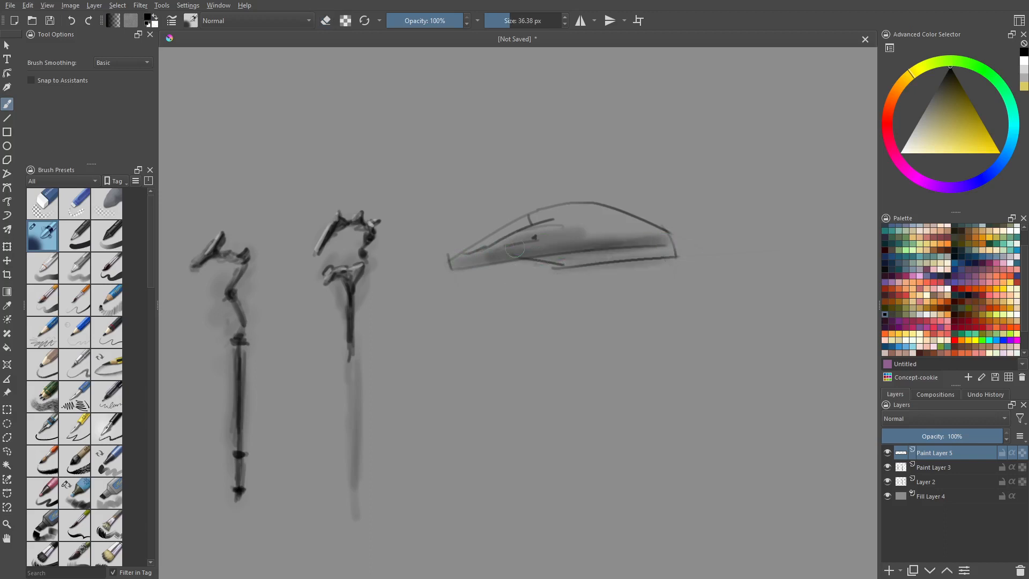
Step: Brush soft white highlights along the upper curve of the arched head
key(x)
drag(474, 251, 601, 214)
mouse_move(539, 221)
mouse_down()
mouse_move(656, 226)
mouse_move(532, 216)
mouse_move(627, 226)
mouse_move(557, 223)
mouse_up()
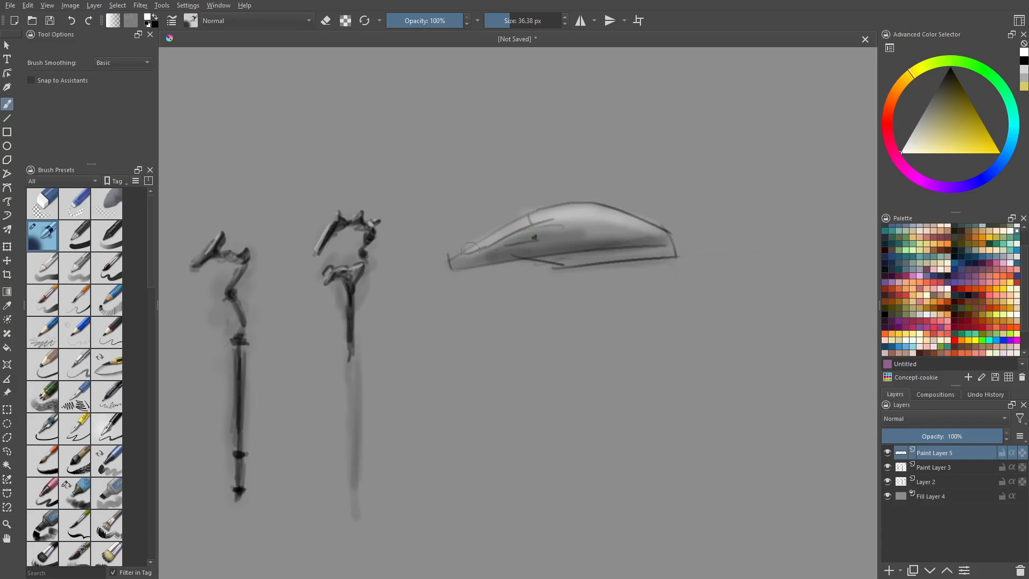
drag(470, 251, 542, 225)
Step: Reduce the brush to 13.36 px and darken the arched head's lower edge in black
middle_drag(418, 325, 496, 294)
middle_drag(558, 309, 585, 314)
middle_drag(621, 277, 589, 291)
shift+drag(593, 284, 581, 284)
middle_drag(597, 271, 580, 274)
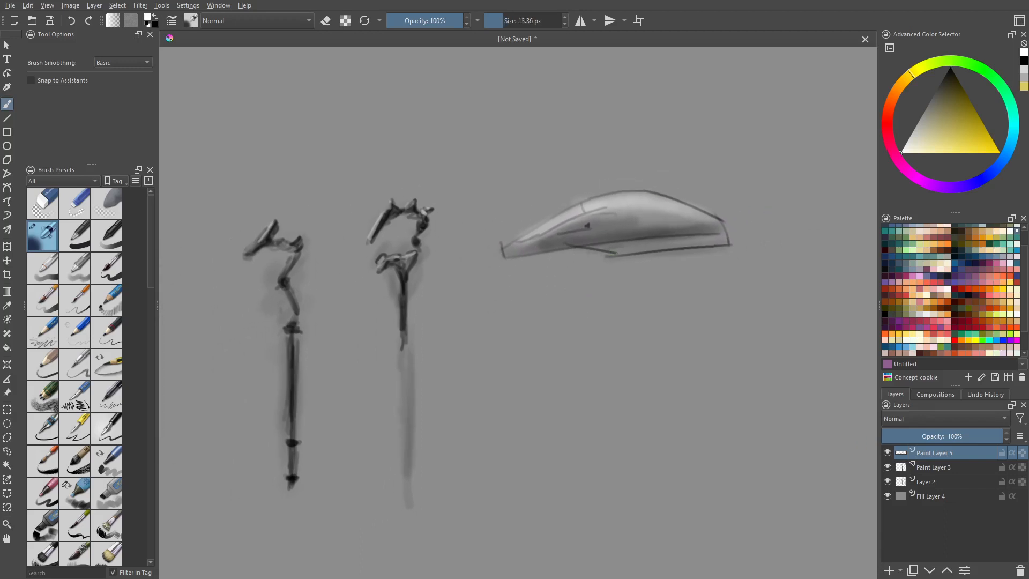
key(x)
drag(524, 254, 711, 247)
drag(674, 247, 717, 240)
Step: Sketch a rough staff with a looping curved head and long straight shaft below the shaded arched head
middle_drag(372, 302, 510, 234)
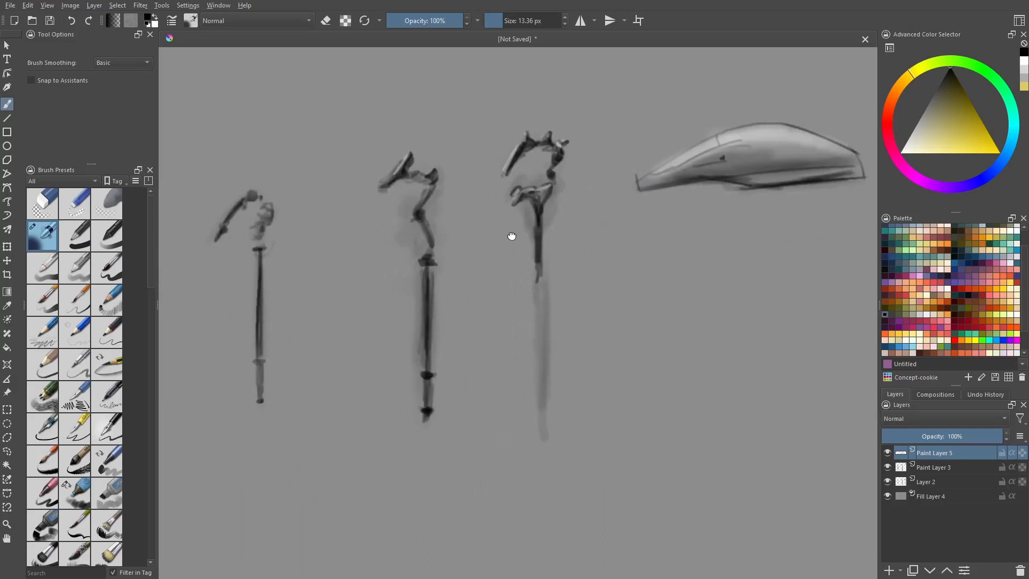
mouse_move(724, 269)
middle_down()
mouse_move(573, 276)
mouse_move(543, 267)
middle_up()
middle_drag(278, 303, 513, 280)
middle_drag(435, 269, 543, 292)
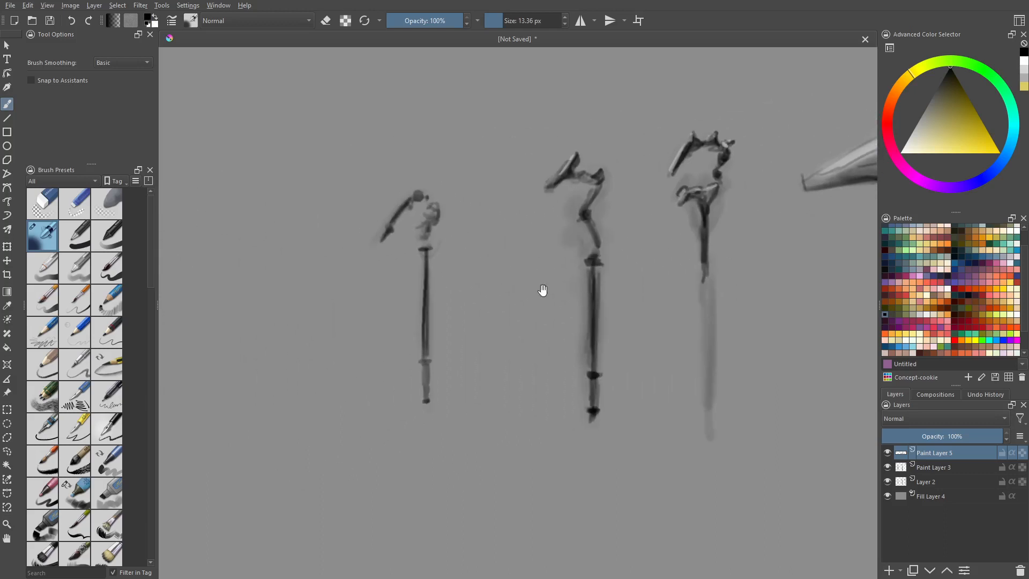
middle_drag(617, 261, 538, 242)
middle_drag(846, 279, 541, 282)
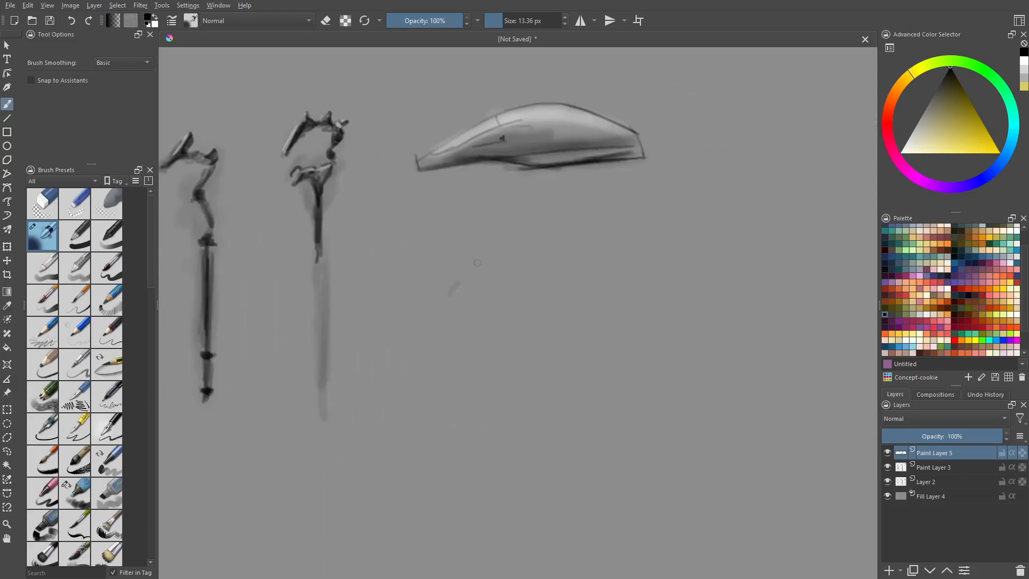
mouse_move(451, 293)
mouse_down()
mouse_move(491, 252)
mouse_move(523, 252)
mouse_move(514, 287)
mouse_move(527, 263)
mouse_move(520, 281)
mouse_move(547, 282)
mouse_move(539, 301)
mouse_up()
mouse_move(518, 284)
mouse_down()
mouse_move(521, 426)
mouse_move(531, 445)
mouse_up()
drag(518, 320, 526, 452)
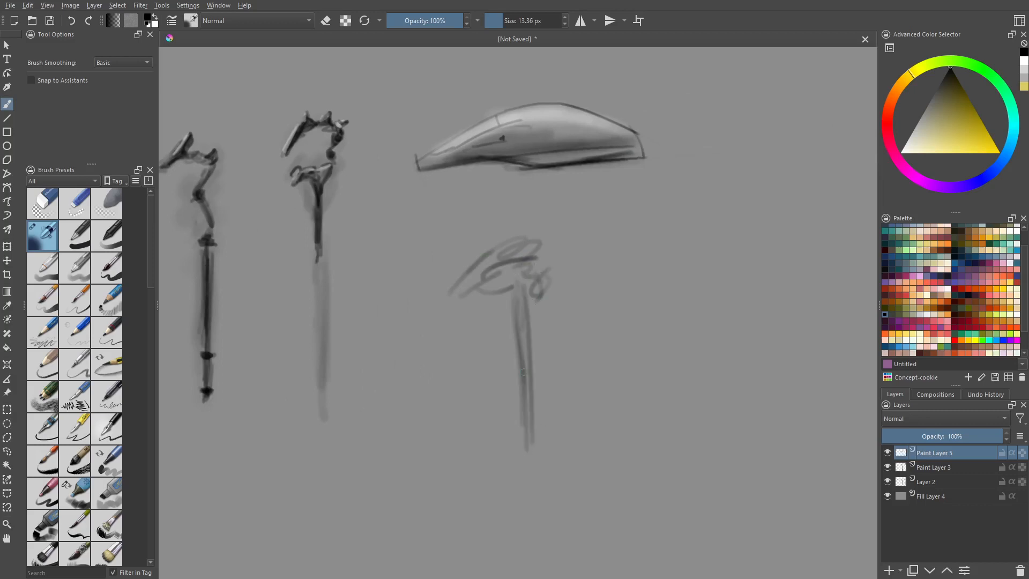
drag(520, 365, 529, 479)
mouse_move(526, 419)
mouse_down()
mouse_move(539, 515)
mouse_move(536, 474)
mouse_up()
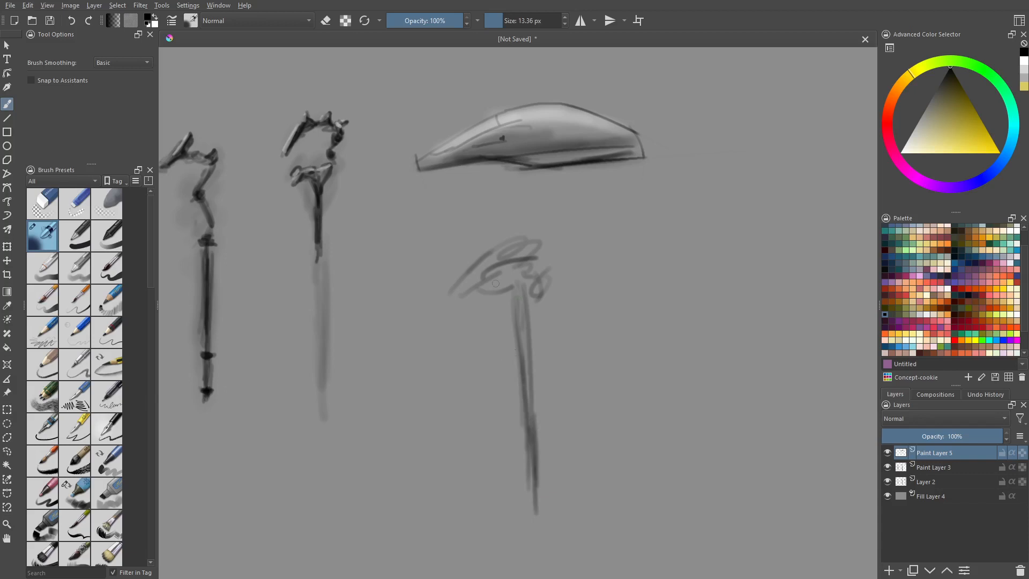
Step: Sketch another staff's slanted blade-like head and small joint in the empty area beside the rough looping staff
middle_drag(666, 227, 576, 221)
drag(544, 283, 650, 172)
drag(577, 307, 598, 290)
drag(605, 305, 614, 301)
mouse_move(556, 281)
mouse_down()
mouse_move(604, 308)
mouse_move(629, 193)
mouse_move(662, 165)
mouse_move(597, 240)
mouse_up()
middle_drag(614, 304, 574, 267)
Step: Rotate the canvas and draw a long straight shaft from the slanted head's joint with repeated strokes
mouse_move(654, 294)
shift+middle_down()
mouse_move(614, 316)
mouse_move(563, 225)
shift+middle_up()
drag(563, 241, 560, 394)
drag(564, 249, 560, 436)
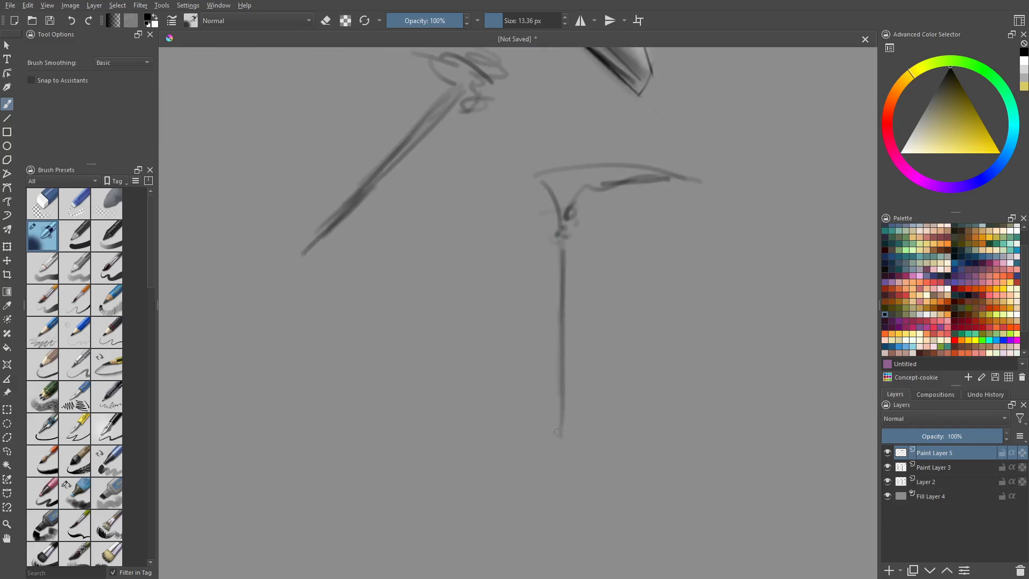
drag(561, 320, 558, 478)
drag(558, 421, 560, 492)
drag(567, 223, 562, 325)
Step: Rotate the canvas back and shade the slanted staff head with dark edges and white highlights along its length
mouse_move(481, 253)
shift+middle_down()
mouse_move(489, 361)
mouse_move(443, 320)
mouse_move(533, 278)
mouse_move(572, 276)
shift+middle_up()
middle_drag(533, 220, 566, 265)
mouse_move(521, 306)
mouse_down()
mouse_move(542, 299)
mouse_move(542, 278)
mouse_move(587, 203)
mouse_up()
drag(556, 259, 541, 294)
mouse_move(614, 167)
mouse_down()
mouse_move(529, 307)
mouse_move(563, 231)
mouse_up()
drag(534, 280, 523, 304)
drag(533, 282, 598, 187)
drag(532, 301, 597, 182)
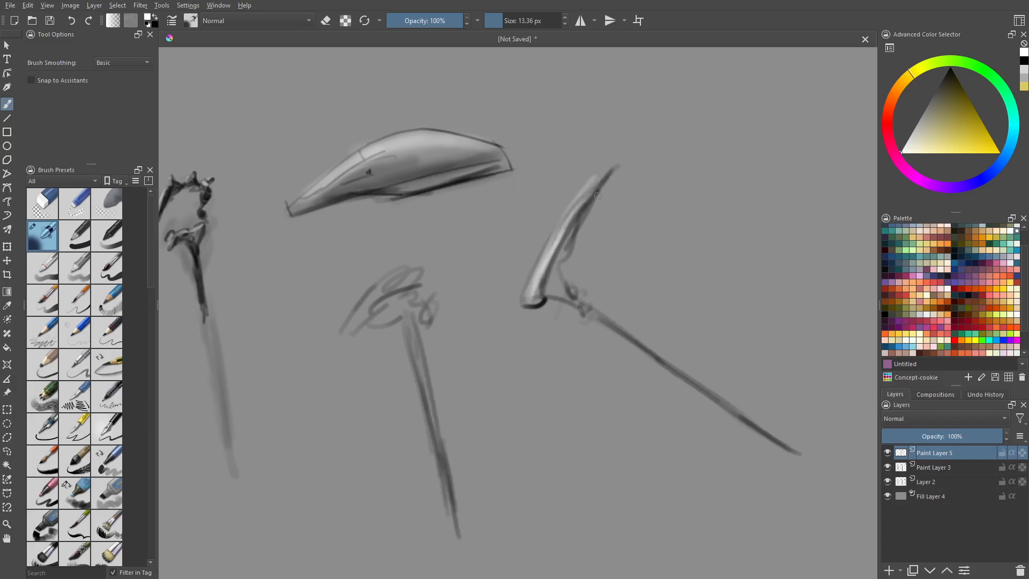
Step: Rotate the canvas and paint a dark round orb with a white highlight at the slanted staff's joint
middle_drag(576, 250, 558, 204)
mouse_move(643, 273)
shift+middle_down()
mouse_move(649, 343)
mouse_move(564, 305)
shift+middle_up()
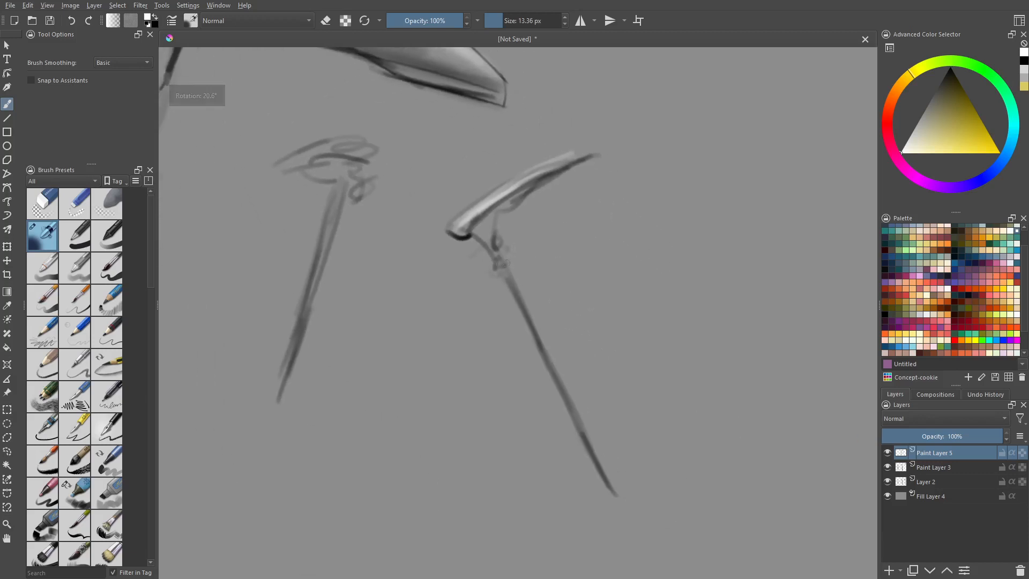
key(x)
mouse_move(497, 240)
mouse_down()
mouse_move(492, 214)
mouse_move(489, 252)
mouse_up()
key(x)
key(x)
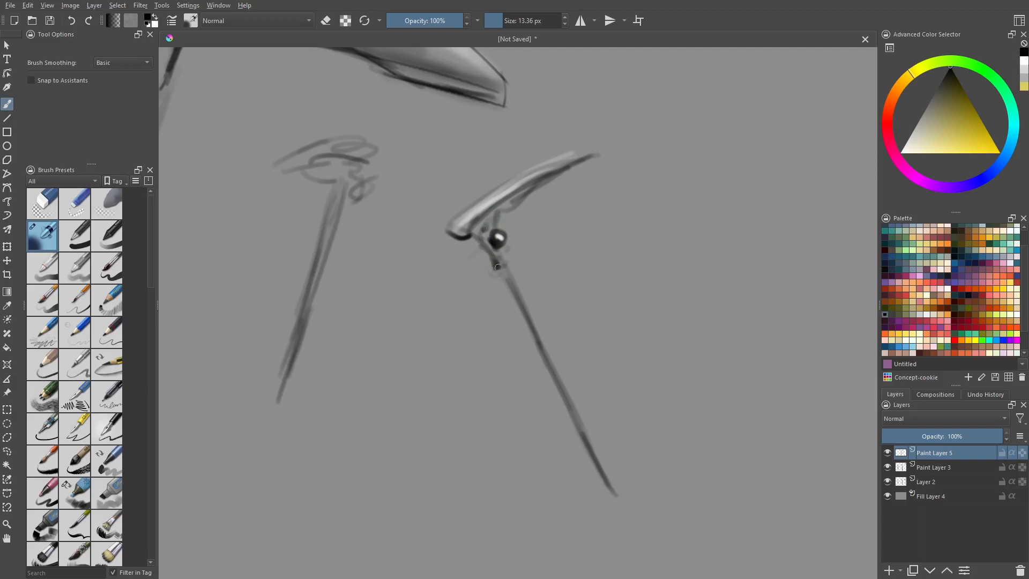
Step: Merge the sketch paint layers down into Layer 2, keeping it visible above the grey fill layer
mouse_move(490, 264)
shift+middle_down()
mouse_move(531, 275)
mouse_move(385, 295)
mouse_move(425, 310)
mouse_move(579, 284)
mouse_move(516, 294)
mouse_move(648, 301)
mouse_move(678, 289)
shift+middle_up()
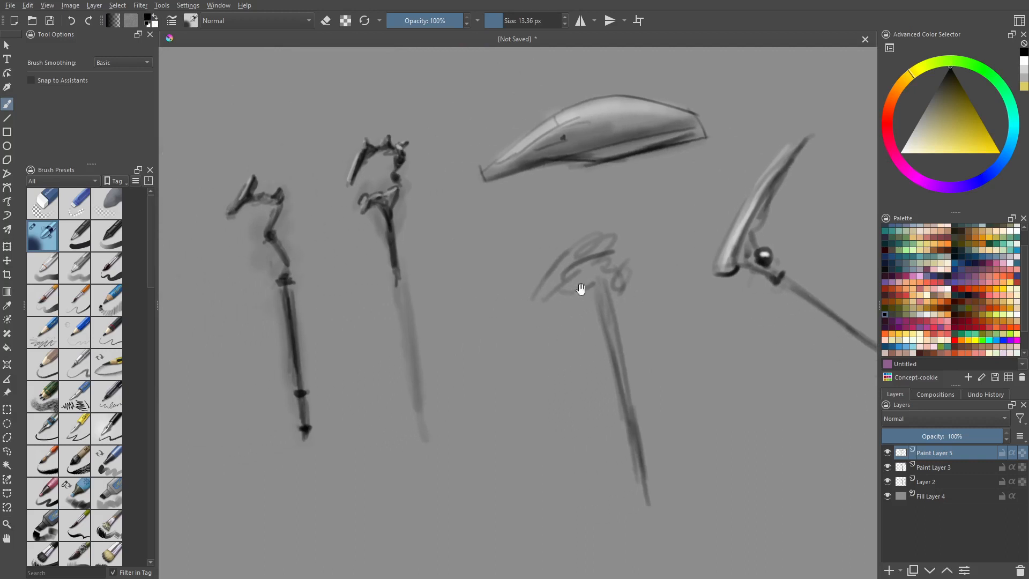
key(ctrl+e)
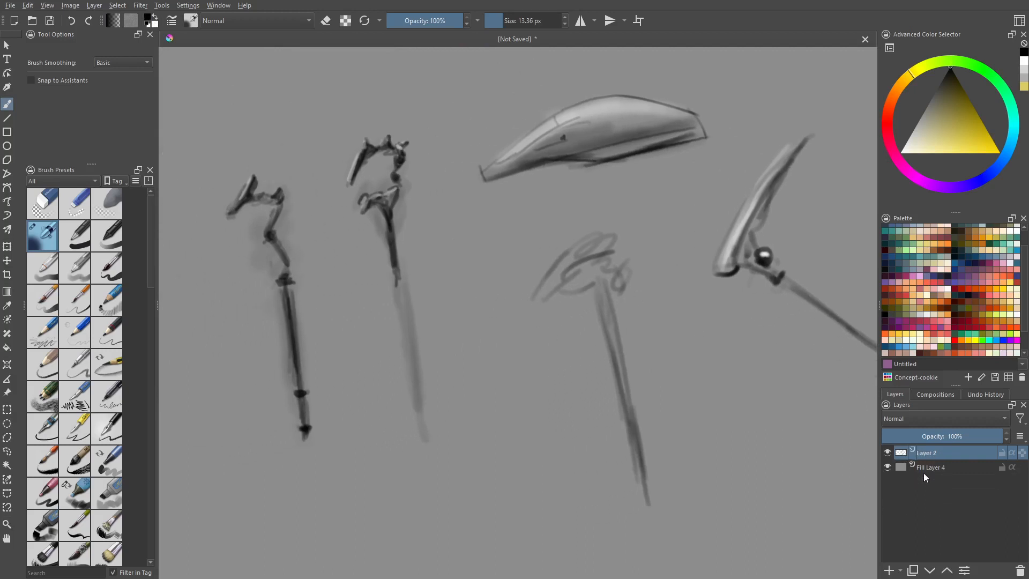
key(ctrl+e)
click(888, 453)
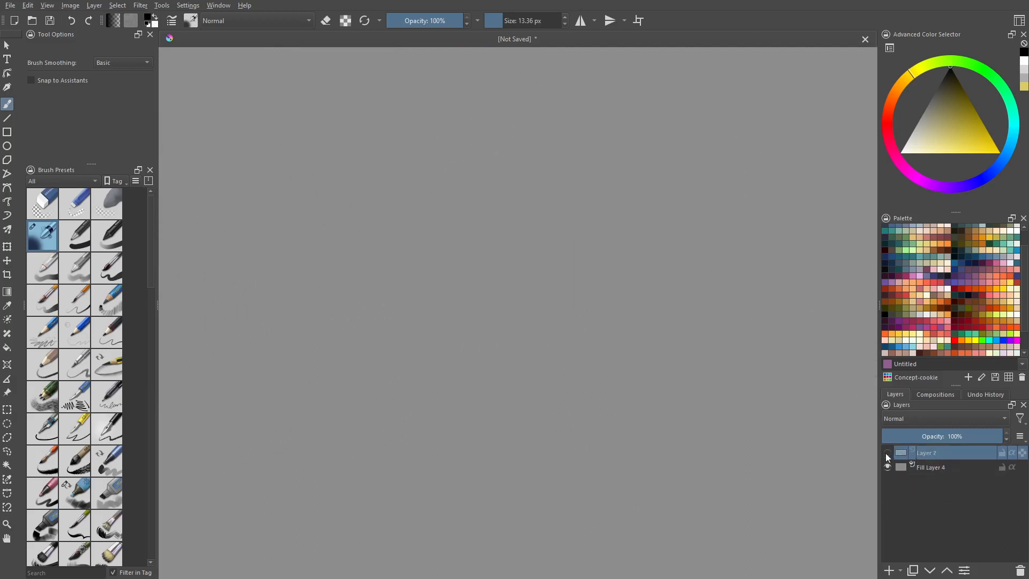
click(887, 453)
Step: Lower Layer 2's opacity to 23%, add a new paint layer above it and choose the ink pen preset
drag(928, 436, 910, 437)
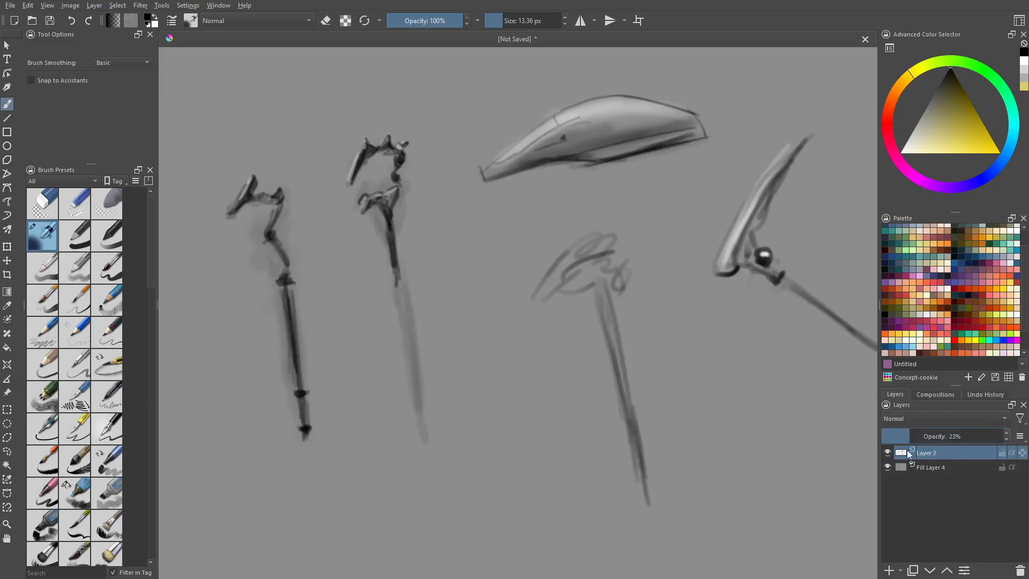
click(889, 569)
click(108, 274)
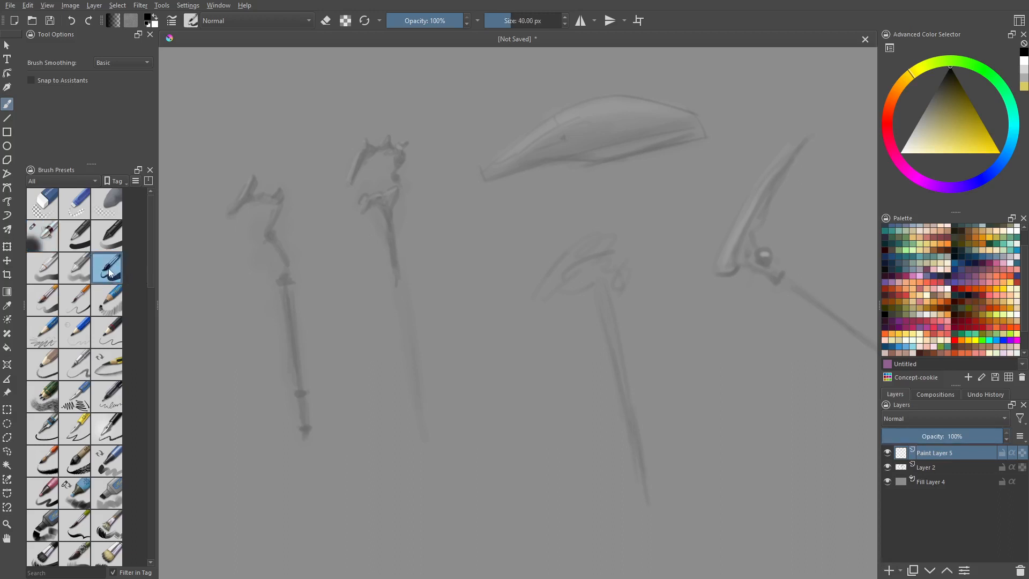
mouse_move(362, 379)
mouse_down()
mouse_move(390, 282)
mouse_move(443, 279)
mouse_move(457, 322)
mouse_move(410, 322)
mouse_up()
key(ctrl+z)
mouse_move(411, 319)
mouse_down()
mouse_move(417, 297)
mouse_move(423, 332)
mouse_up()
key(ctrl+z)
Step: Set brush smoothing to Weighted and reduce the ink brush to 6.43 px over the spiked arched staff head
click(145, 63)
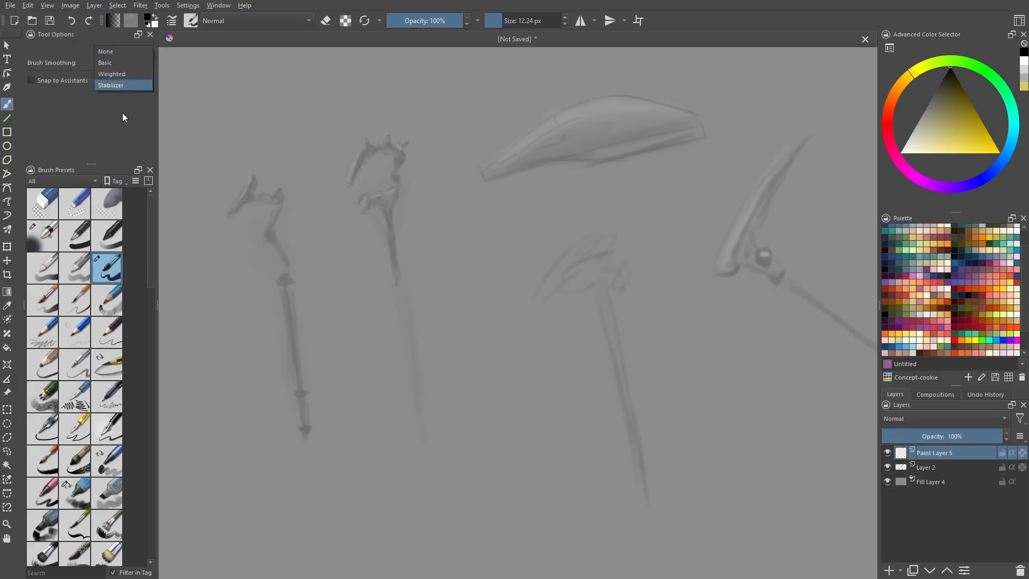
click(125, 73)
mouse_move(437, 259)
middle_down()
mouse_move(481, 337)
mouse_move(519, 356)
middle_up()
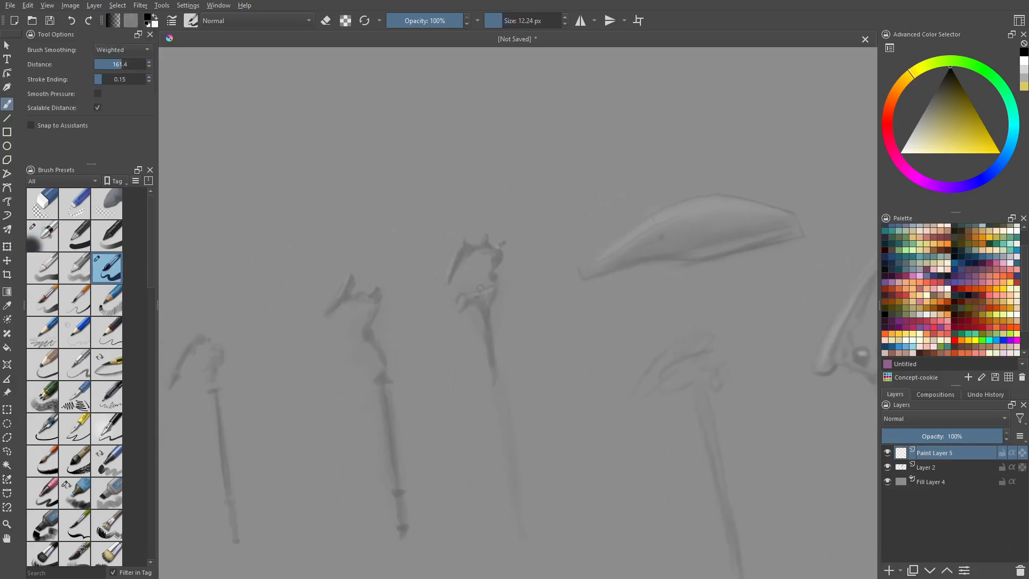
scroll(480, 288, up, 4)
middle_drag(477, 287, 519, 286)
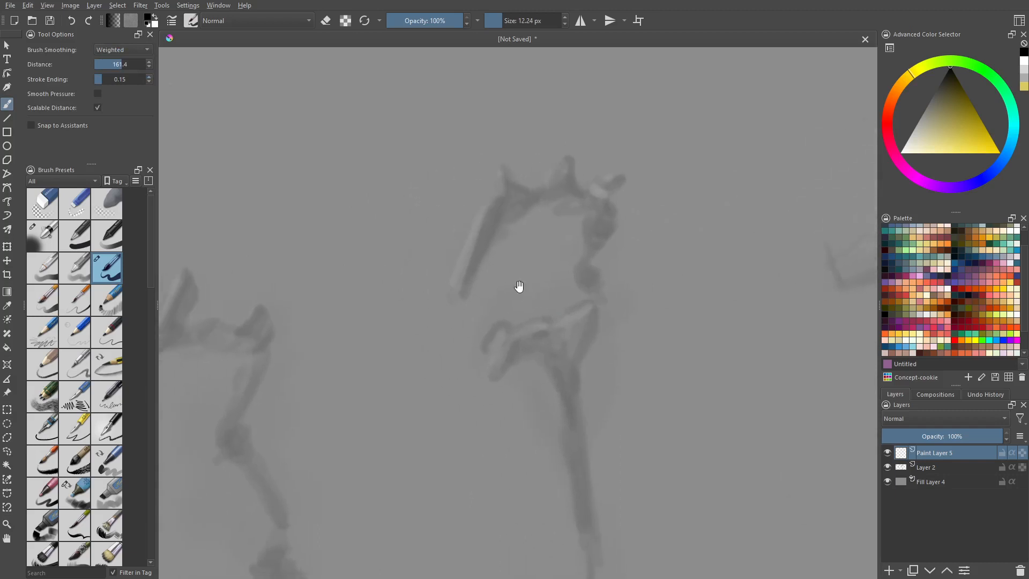
shift+drag(470, 274, 461, 281)
Step: Ink the long narrow blade with its pointed tip and inner ridge at the free end of the arched staff head
drag(464, 292, 486, 227)
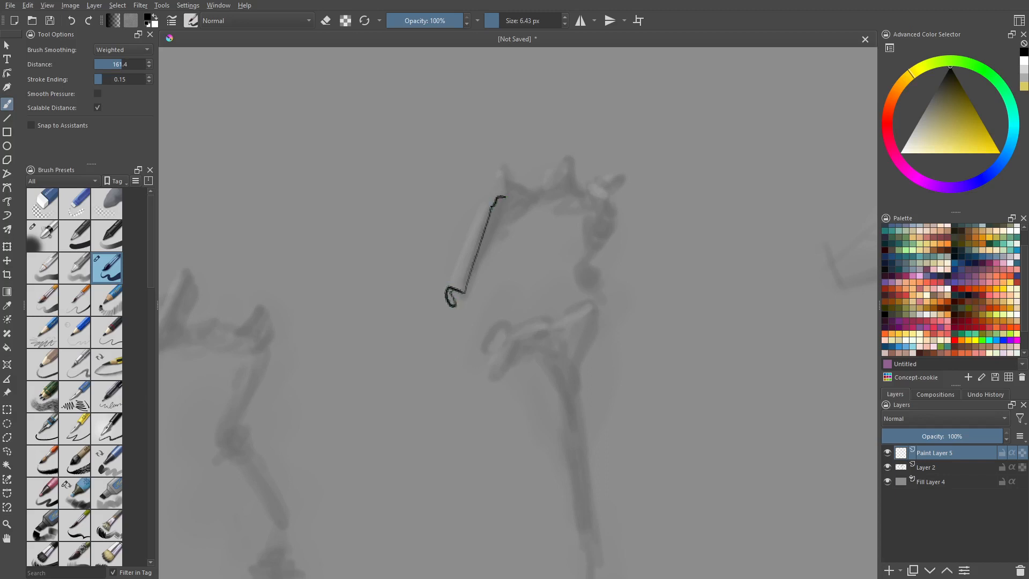
mouse_move(488, 199)
mouse_down()
mouse_move(501, 169)
mouse_move(456, 275)
mouse_move(451, 306)
mouse_move(460, 302)
mouse_move(439, 291)
mouse_up()
key(e)
key(e)
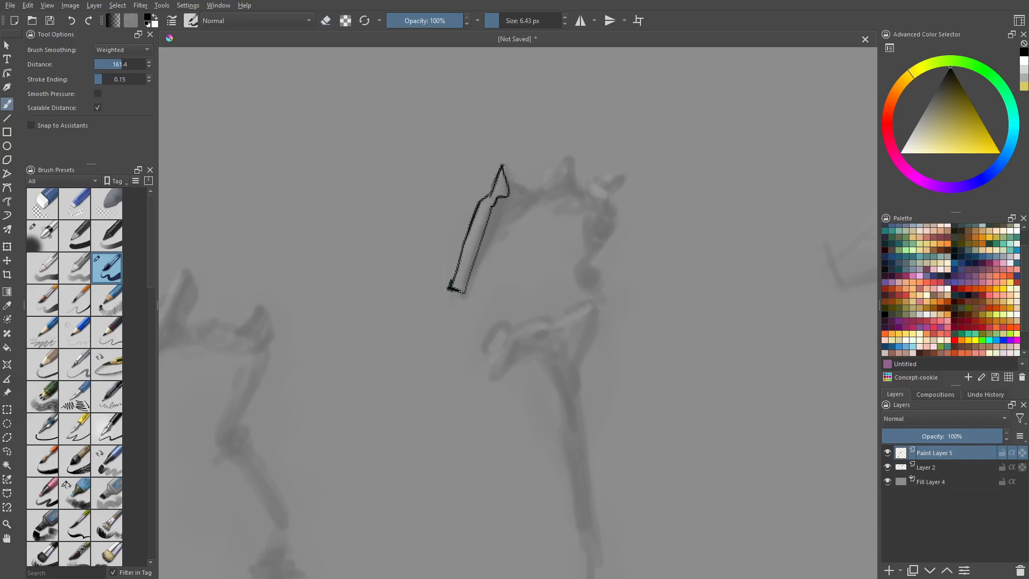
mouse_move(468, 294)
mouse_down()
mouse_move(491, 243)
mouse_move(532, 202)
mouse_up()
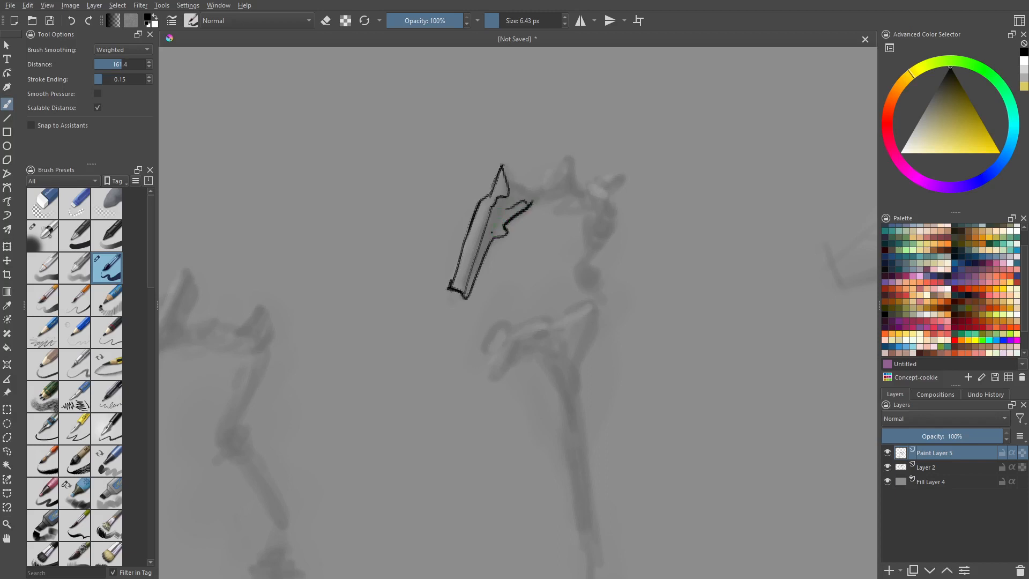
drag(492, 232, 515, 193)
Step: Rotate the canvas and ink the branch leading from the blade into a rounded lobe along the arch
mouse_move(603, 230)
shift+middle_down()
mouse_move(524, 320)
mouse_move(528, 331)
shift+middle_up()
mouse_move(624, 295)
middle_down()
mouse_move(603, 240)
mouse_move(535, 191)
middle_up()
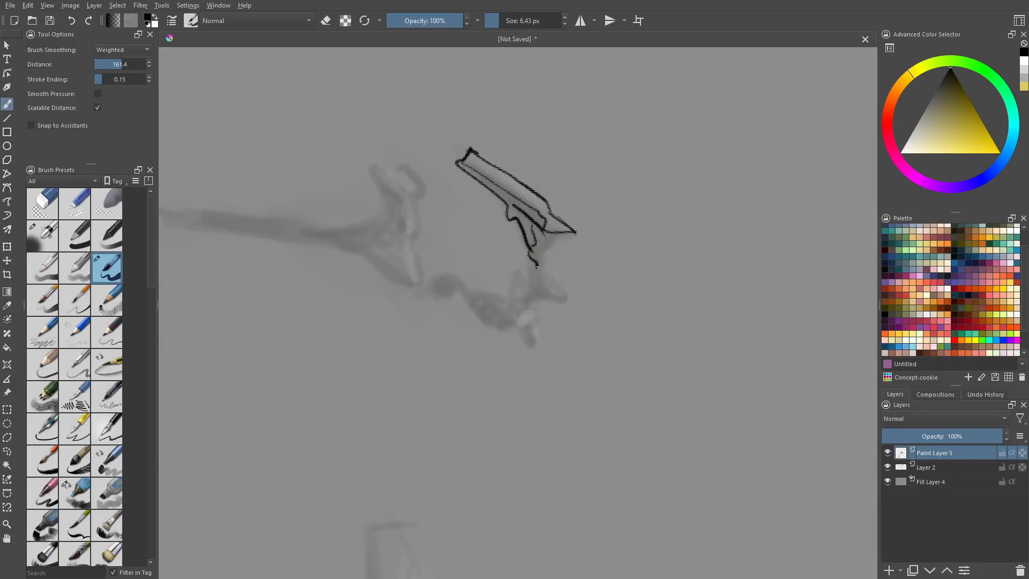
drag(537, 267, 557, 310)
key(ctrl+z)
drag(535, 263, 541, 284)
shift+middle_drag(460, 237, 478, 352)
mouse_move(450, 294)
shift+middle_down()
mouse_move(459, 355)
mouse_move(501, 313)
shift+middle_up()
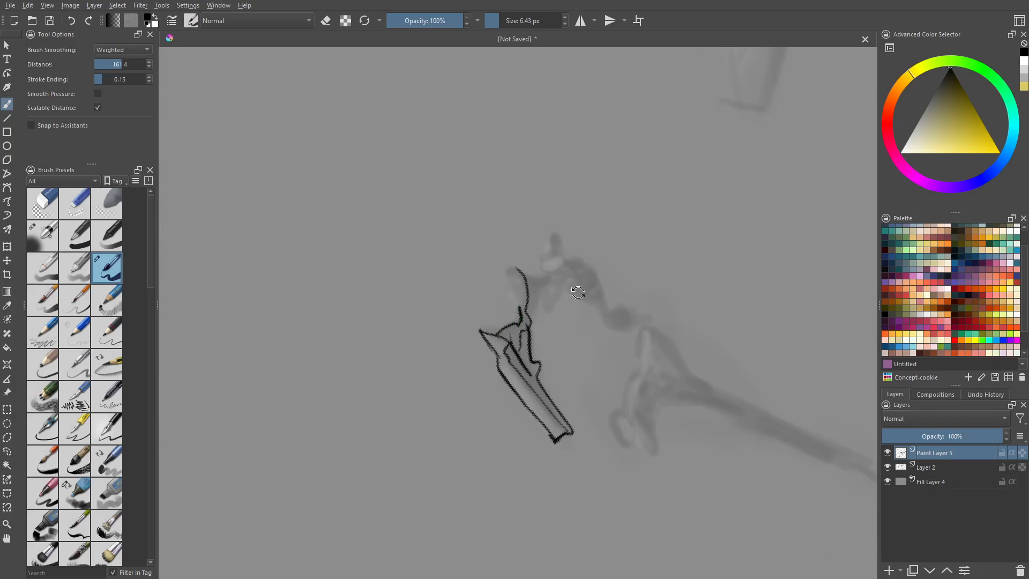
shift+middle_drag(521, 320, 529, 317)
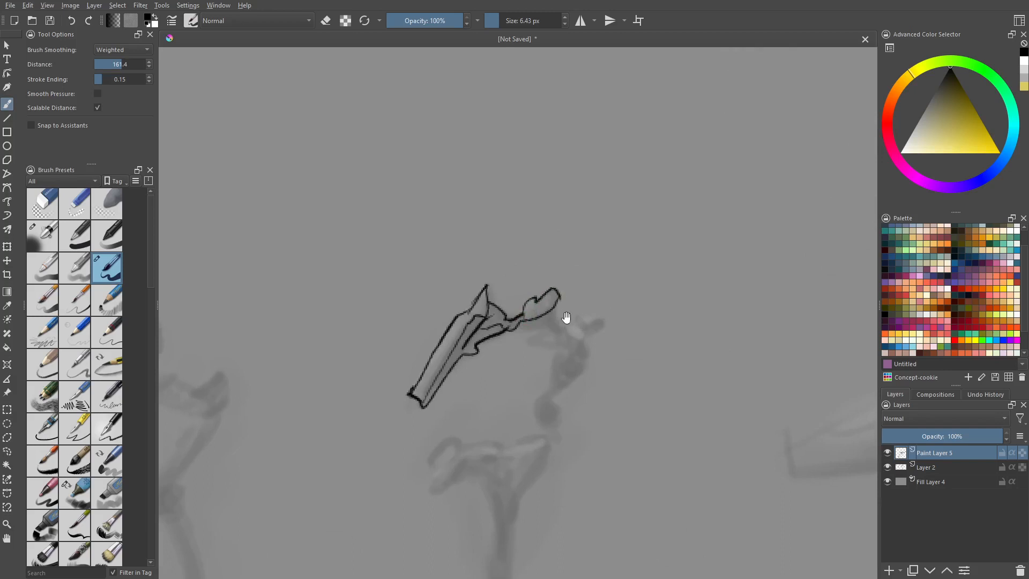
Step: Rotate the canvas and thicken the branch's inner edge between the blade and the lobe with repeated ink strokes
mouse_move(485, 269)
shift+middle_down()
mouse_move(451, 372)
mouse_move(453, 340)
shift+middle_up()
scroll(485, 308, down, 4)
scroll(564, 239, down, 3)
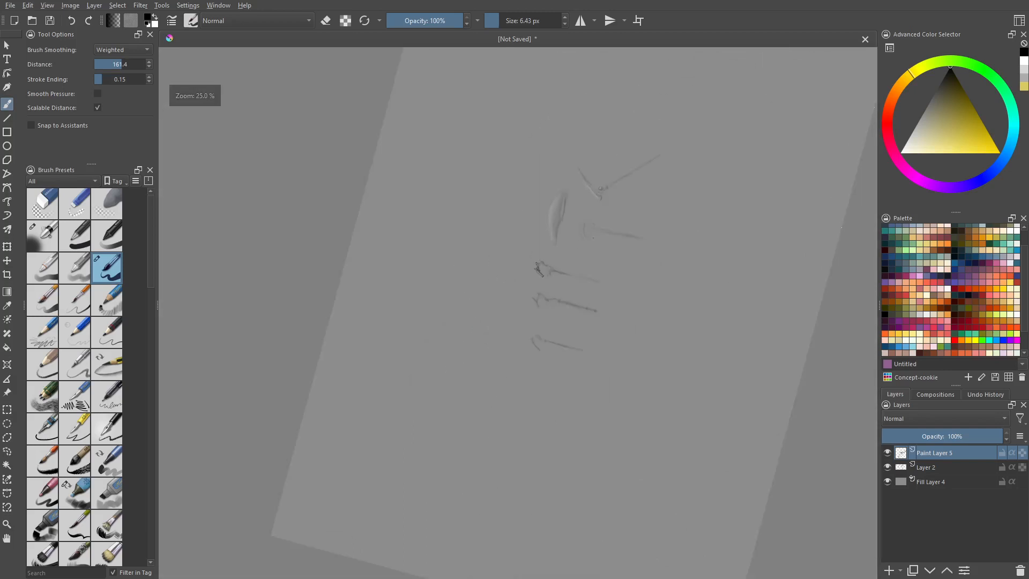
scroll(599, 239, up, 8)
middle_drag(395, 325, 697, 223)
middle_drag(402, 332, 665, 206)
middle_drag(327, 329, 580, 221)
mouse_move(416, 250)
shift+middle_down()
mouse_move(435, 330)
mouse_move(453, 351)
shift+middle_up()
mouse_move(400, 246)
shift+middle_down()
mouse_move(436, 386)
mouse_move(579, 295)
shift+middle_up()
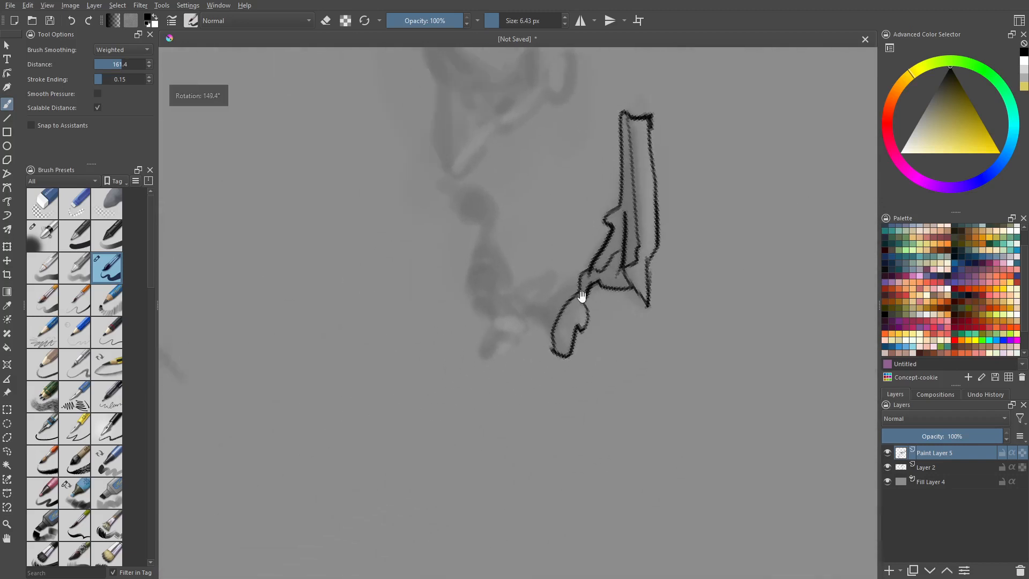
drag(548, 308, 583, 269)
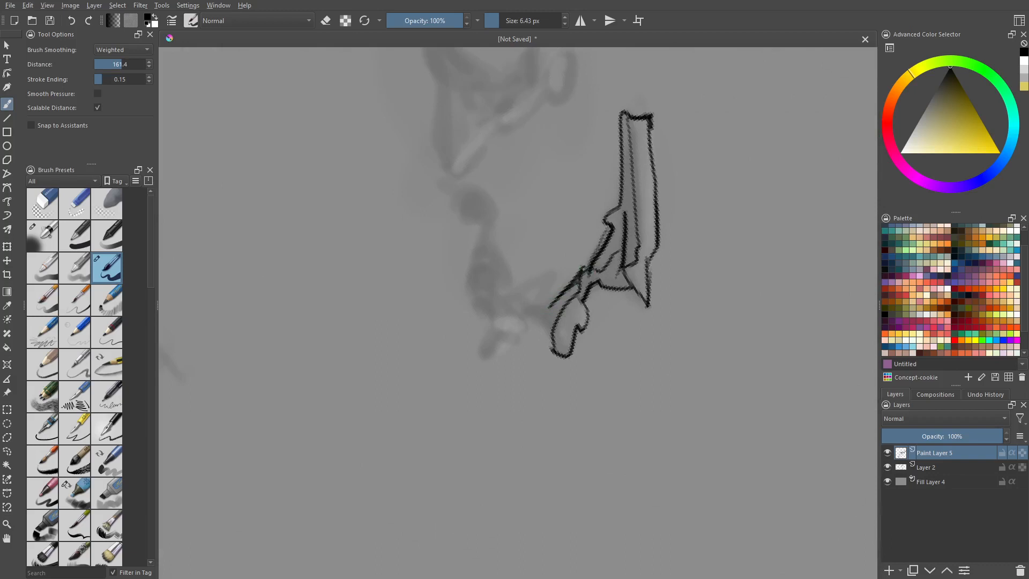
drag(608, 228, 583, 270)
Step: Ink the small pointed spur on the arch's inner side, just below the rounded lobe
shift+middle_drag(587, 277, 462, 369)
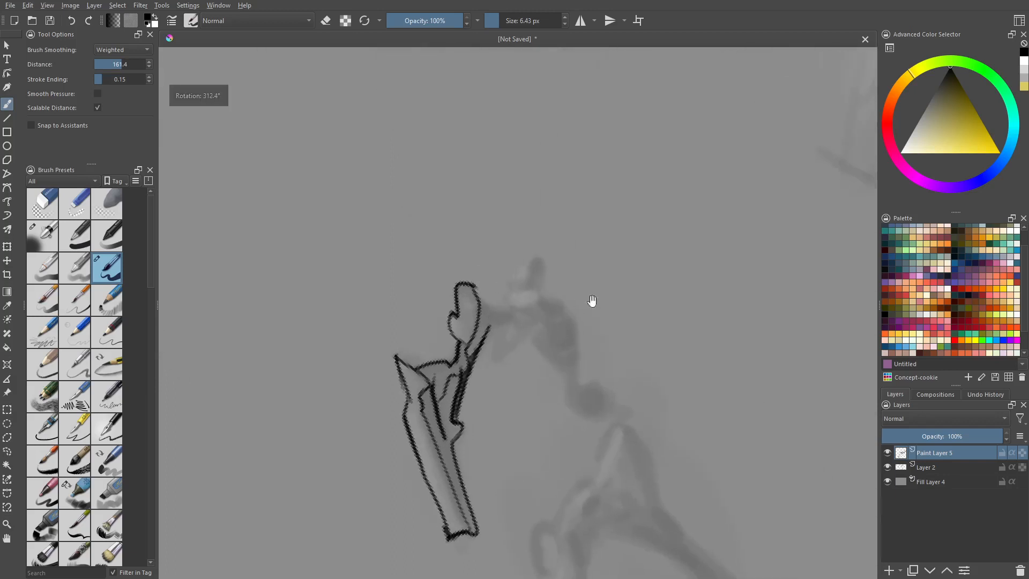
middle_drag(513, 318, 521, 284)
mouse_move(497, 291)
mouse_down()
mouse_move(498, 314)
mouse_move(526, 313)
mouse_move(536, 292)
mouse_up()
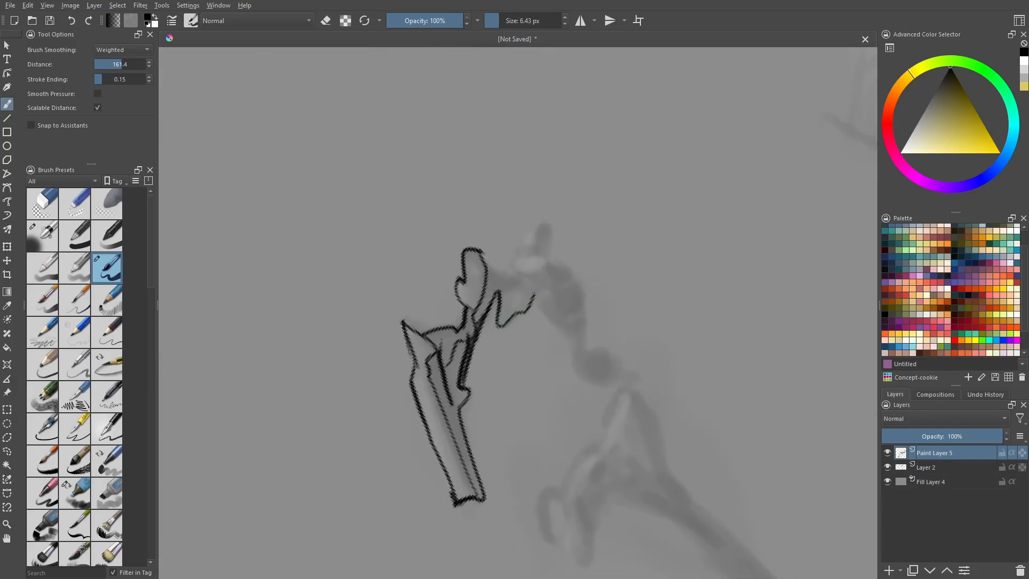
mouse_move(595, 284)
shift+middle_down()
mouse_move(572, 352)
mouse_move(527, 361)
mouse_move(538, 329)
shift+middle_up()
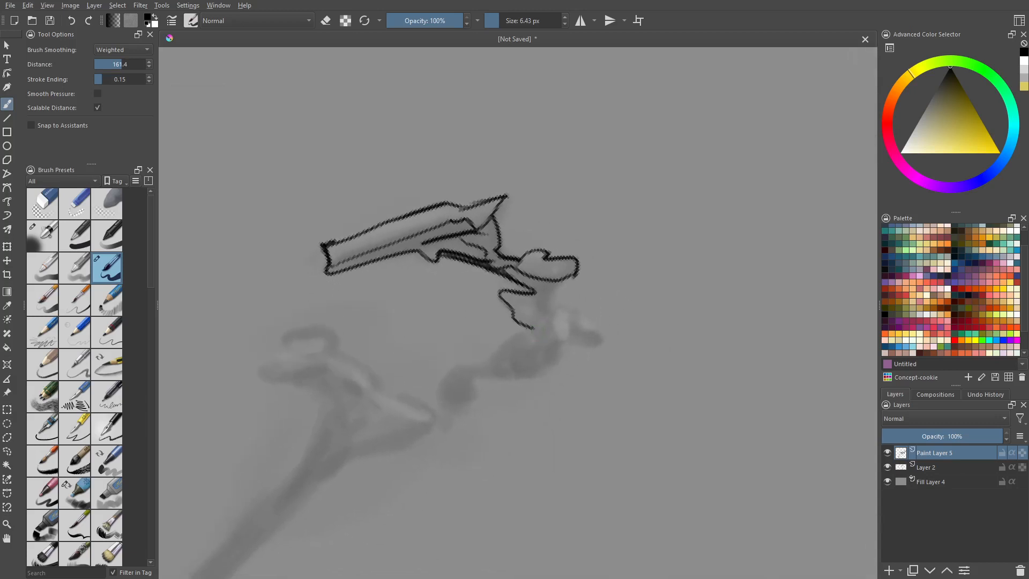
drag(536, 335, 543, 278)
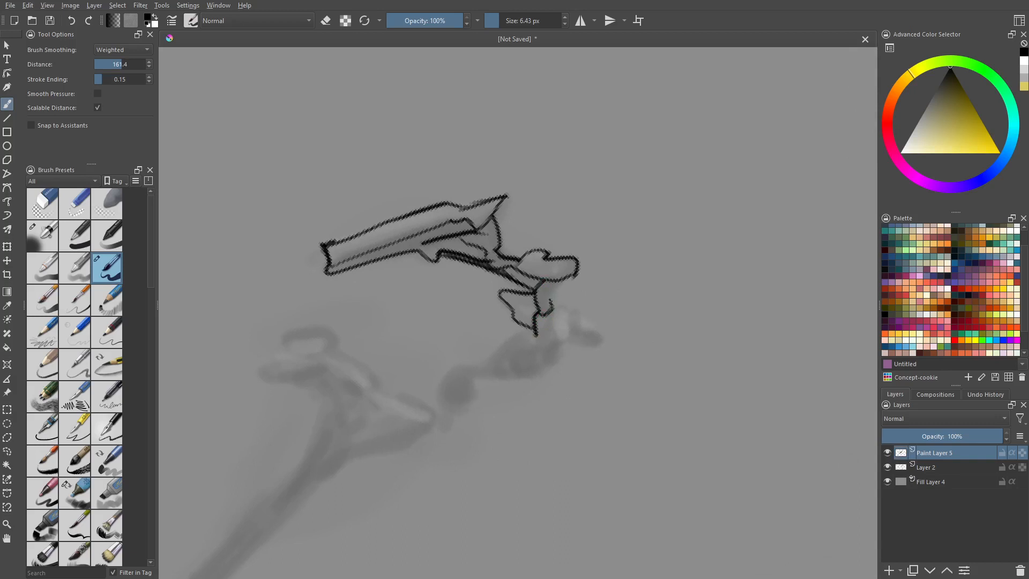
Step: Ink the arch's last horn and the bulging segment next to it, adding short inner crease lines
mouse_move(598, 280)
shift+middle_down()
mouse_move(629, 343)
mouse_move(459, 356)
mouse_move(539, 315)
shift+middle_up()
mouse_move(486, 344)
mouse_down()
mouse_move(492, 354)
mouse_move(477, 336)
mouse_up()
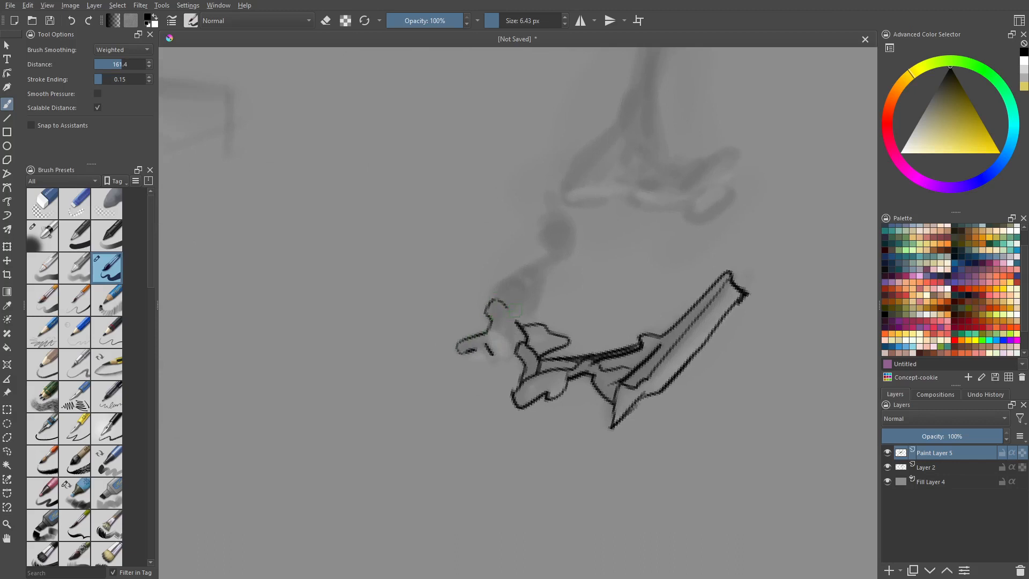
drag(521, 279, 527, 293)
drag(534, 268, 543, 293)
drag(494, 329, 520, 349)
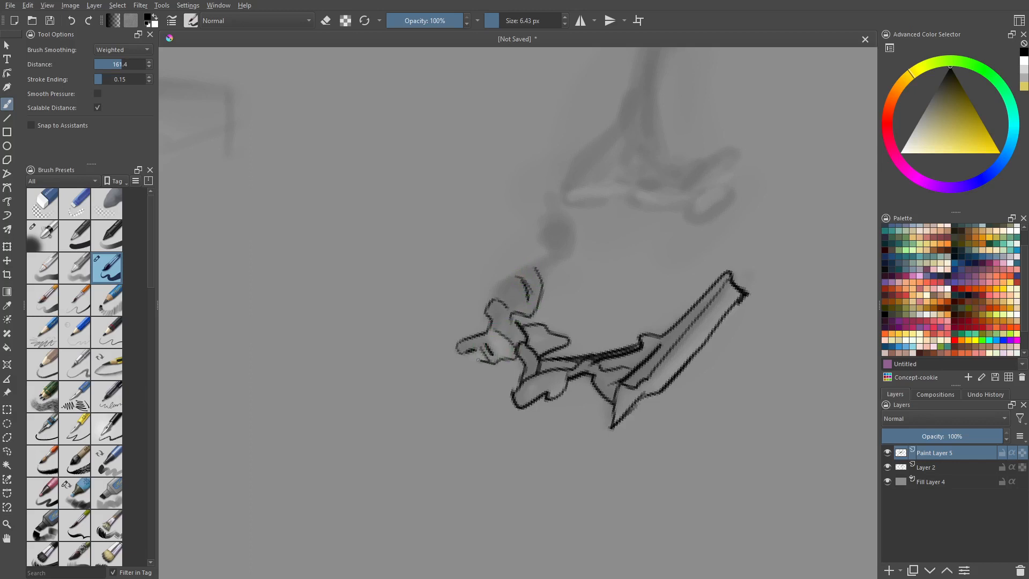
Step: Ink the arch's narrow neck and the rounded joint with a pointed end beneath the bulging segment
shift+middle_drag(446, 293, 466, 369)
middle_drag(496, 292, 514, 393)
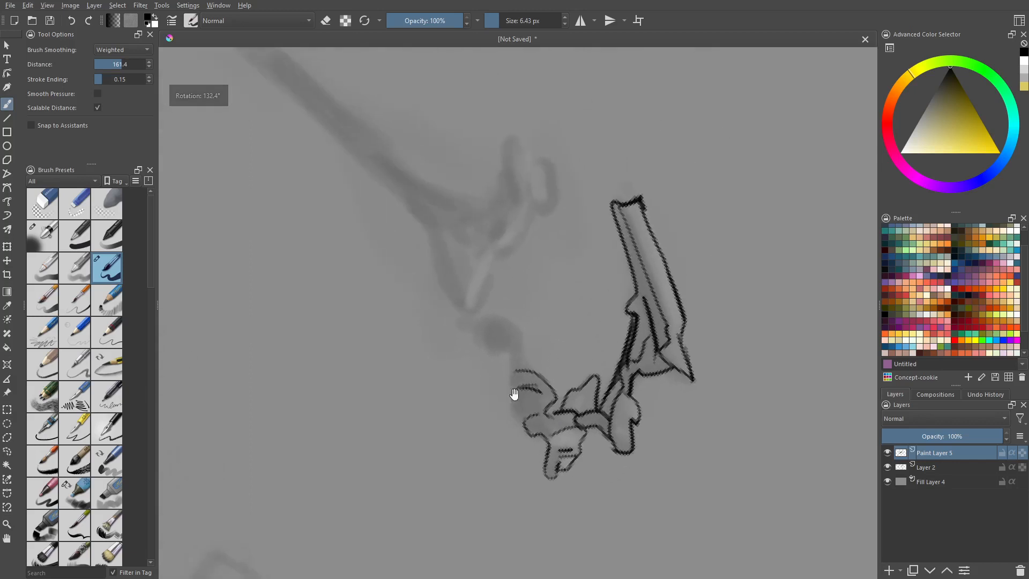
drag(521, 424, 505, 349)
mouse_move(436, 289)
shift+middle_down()
mouse_move(432, 319)
mouse_move(556, 349)
shift+middle_up()
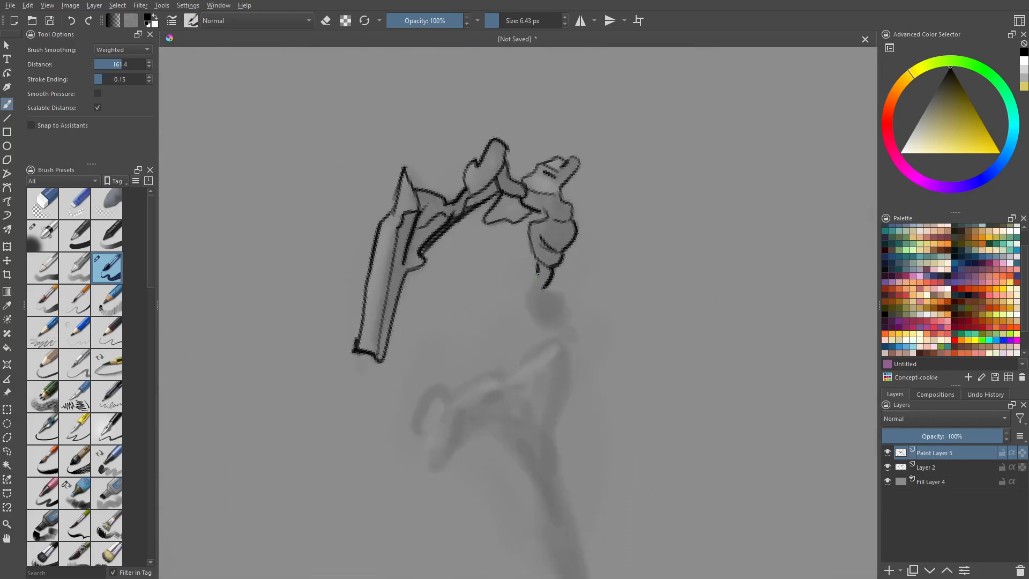
mouse_move(537, 280)
mouse_down()
mouse_move(524, 301)
mouse_move(535, 326)
mouse_move(576, 342)
mouse_move(556, 305)
mouse_move(564, 298)
mouse_up()
key(ctrl+z)
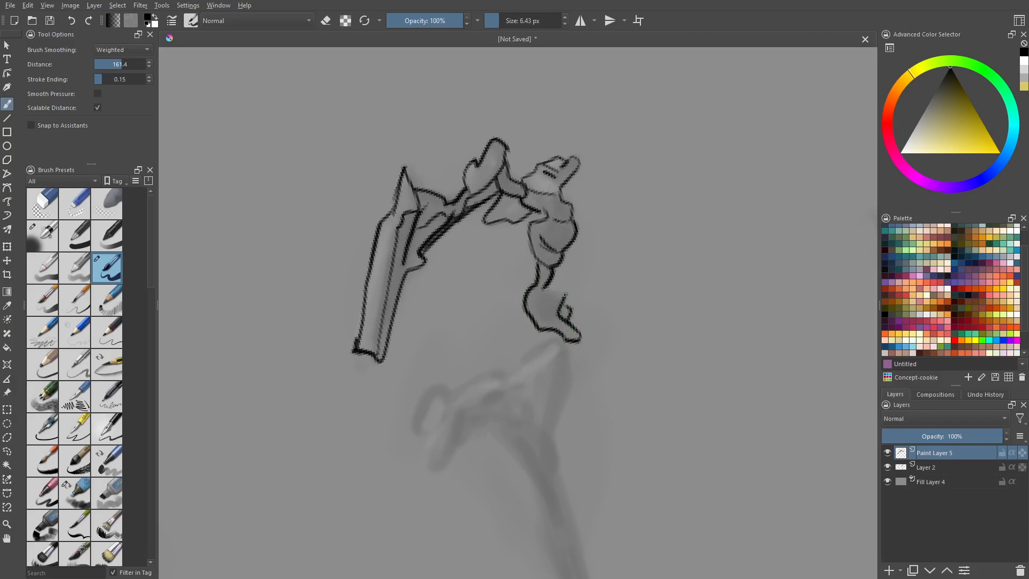
Step: Ink the two upper edges of the bracket below the joint, running one down toward the shaft
mouse_move(557, 286)
shift+middle_down()
mouse_move(551, 275)
mouse_move(443, 358)
shift+middle_up()
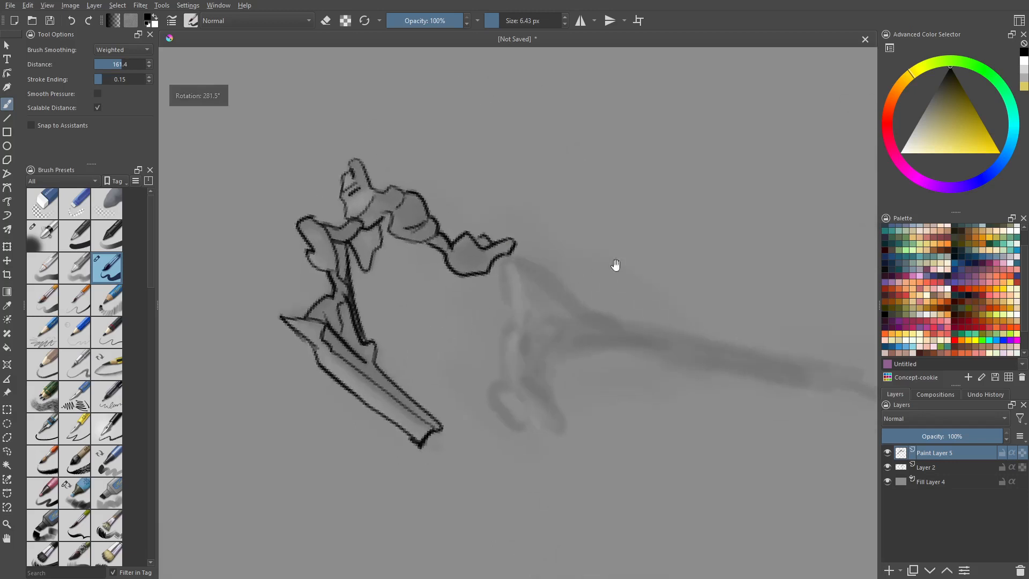
mouse_move(616, 266)
shift+middle_down()
mouse_move(613, 307)
mouse_move(577, 266)
shift+middle_up()
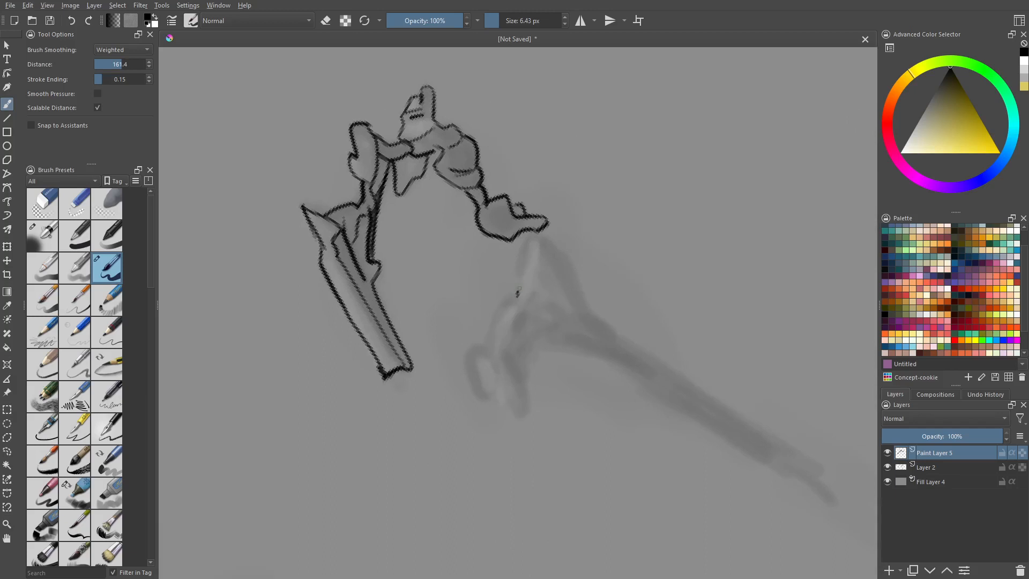
drag(518, 292, 522, 243)
mouse_move(655, 251)
shift+middle_down()
mouse_move(609, 358)
mouse_move(570, 325)
shift+middle_up()
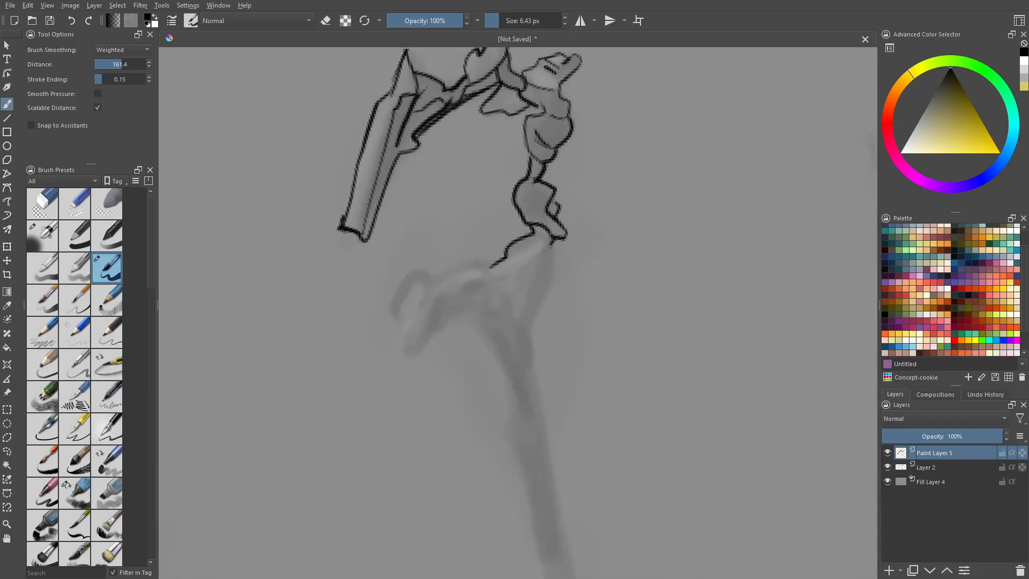
mouse_move(549, 246)
mouse_down()
mouse_move(552, 278)
mouse_move(530, 337)
mouse_up()
Step: Ink the bracket's hooked end and curved underside, adding an inner opening and small surface details
mouse_move(510, 287)
shift+middle_down()
mouse_move(432, 361)
mouse_move(515, 340)
mouse_move(483, 362)
shift+middle_up()
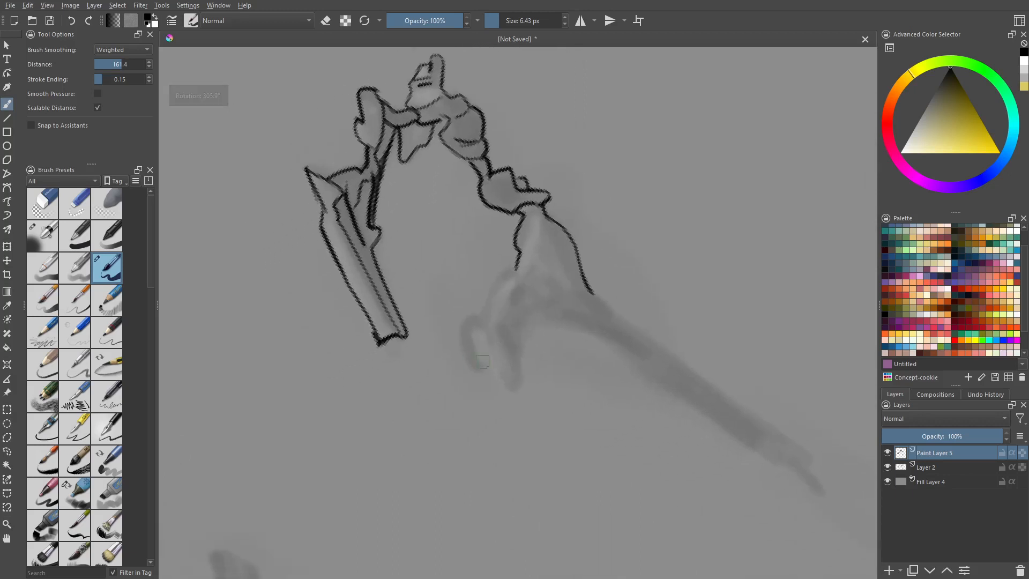
mouse_move(468, 370)
mouse_down()
mouse_move(466, 317)
mouse_move(518, 268)
mouse_up()
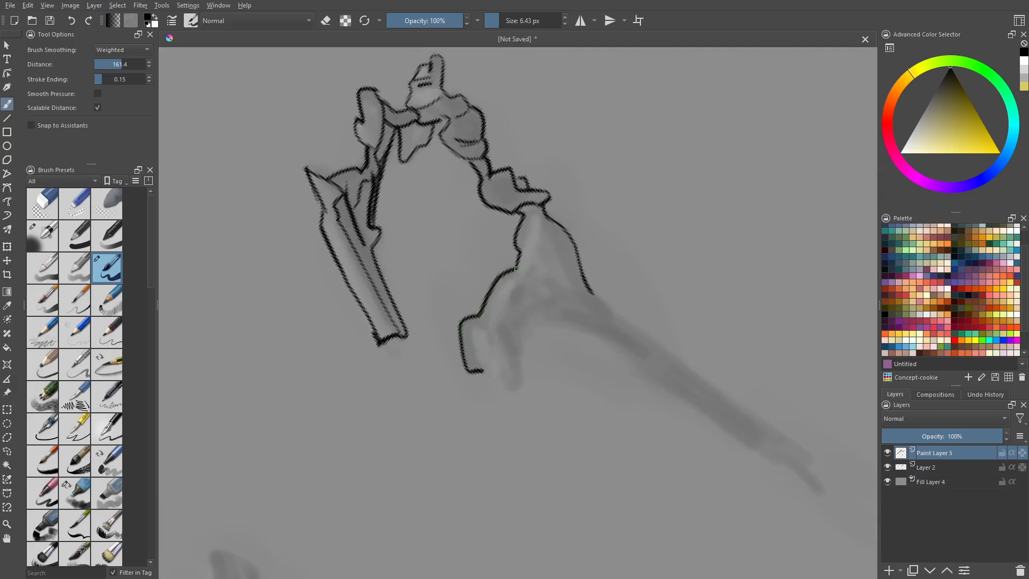
shift+middle_drag(609, 316, 622, 359)
middle_drag(510, 328, 519, 289)
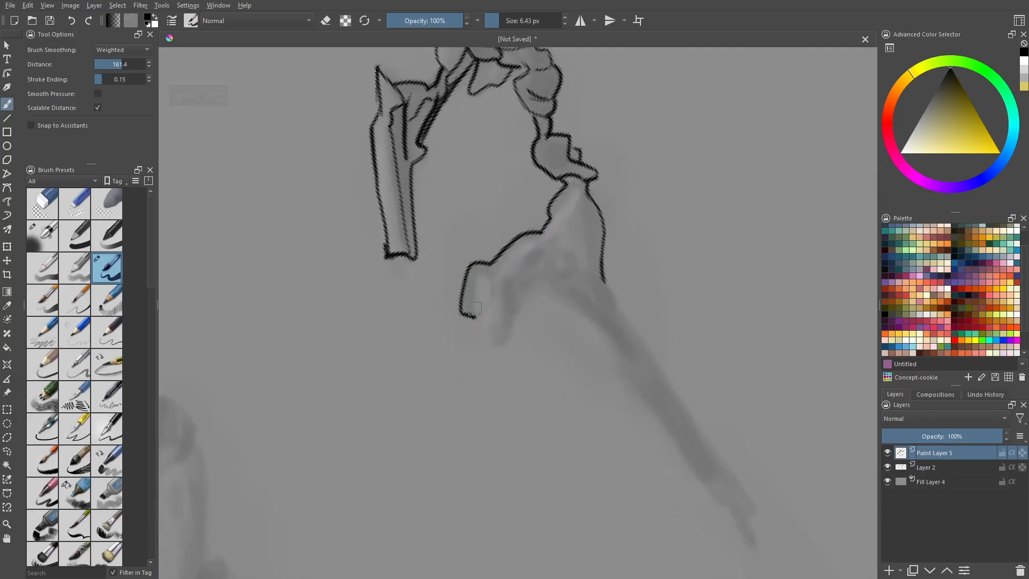
mouse_move(474, 307)
mouse_down()
mouse_move(473, 278)
mouse_move(485, 277)
mouse_move(479, 315)
mouse_move(513, 321)
mouse_move(506, 276)
mouse_move(514, 317)
mouse_move(521, 290)
mouse_move(557, 277)
mouse_move(571, 252)
mouse_move(572, 278)
mouse_move(529, 255)
mouse_move(522, 268)
mouse_up()
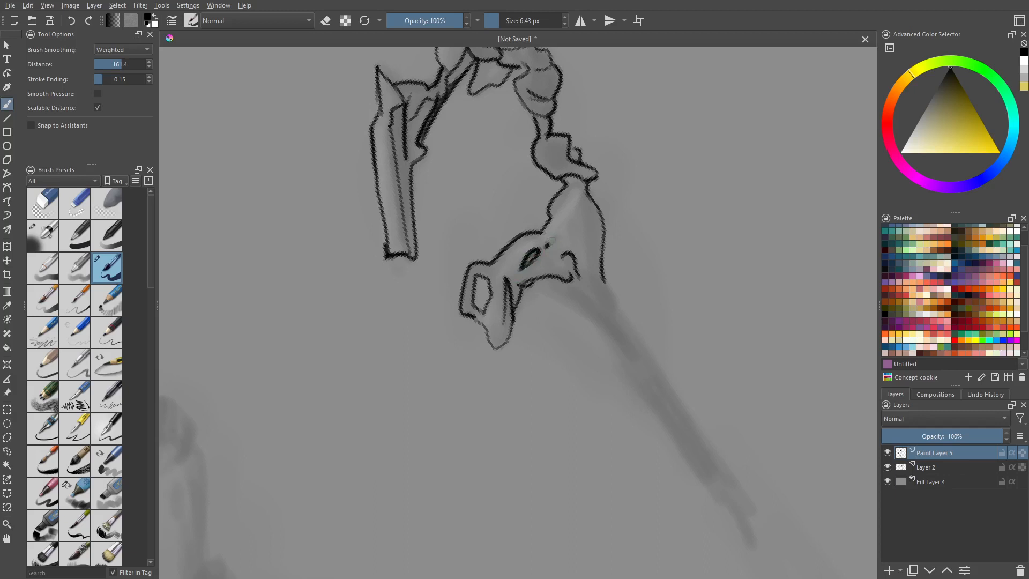
Step: Ink the inner contour and curved supports tapering from the bracket into the shaft, ending one in a small notched thorn
mouse_move(638, 252)
shift+middle_down()
mouse_move(636, 281)
mouse_move(558, 236)
shift+middle_up()
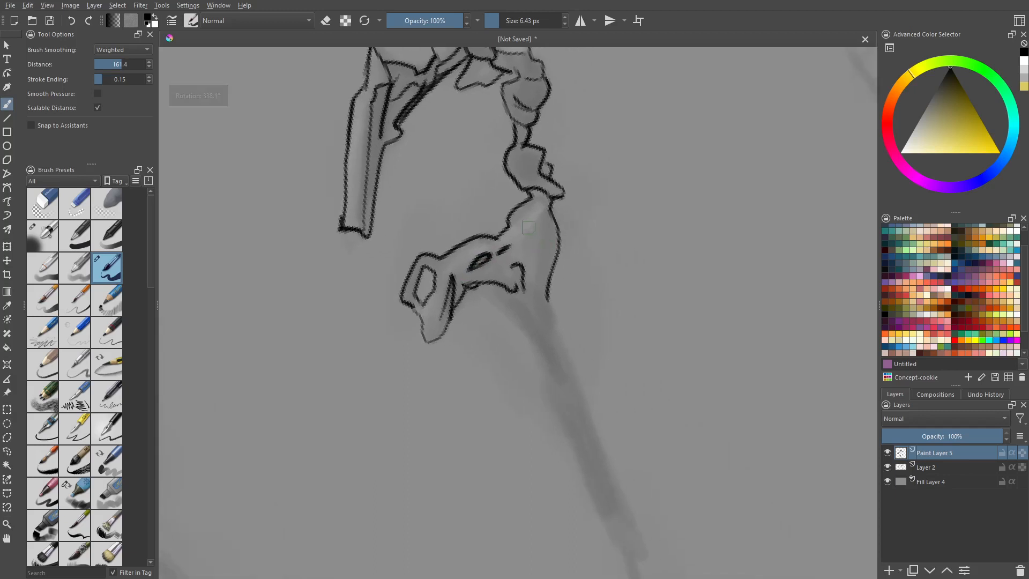
mouse_move(527, 231)
mouse_down()
mouse_move(539, 212)
mouse_move(536, 294)
mouse_up()
mouse_move(591, 191)
shift+middle_down()
mouse_move(572, 246)
mouse_move(599, 322)
shift+middle_up()
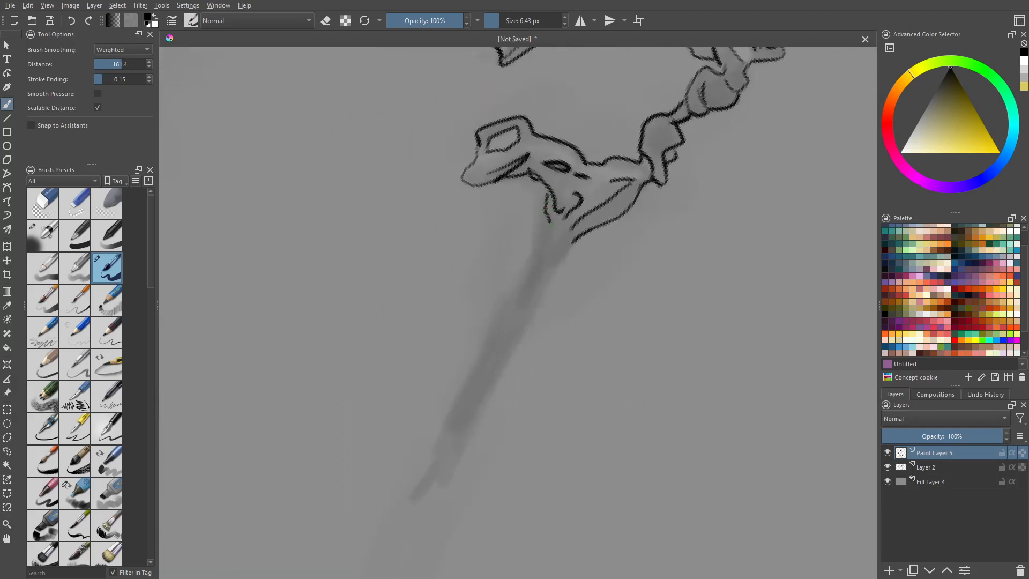
mouse_move(548, 223)
mouse_down()
mouse_move(544, 263)
mouse_move(568, 234)
mouse_move(518, 314)
mouse_up()
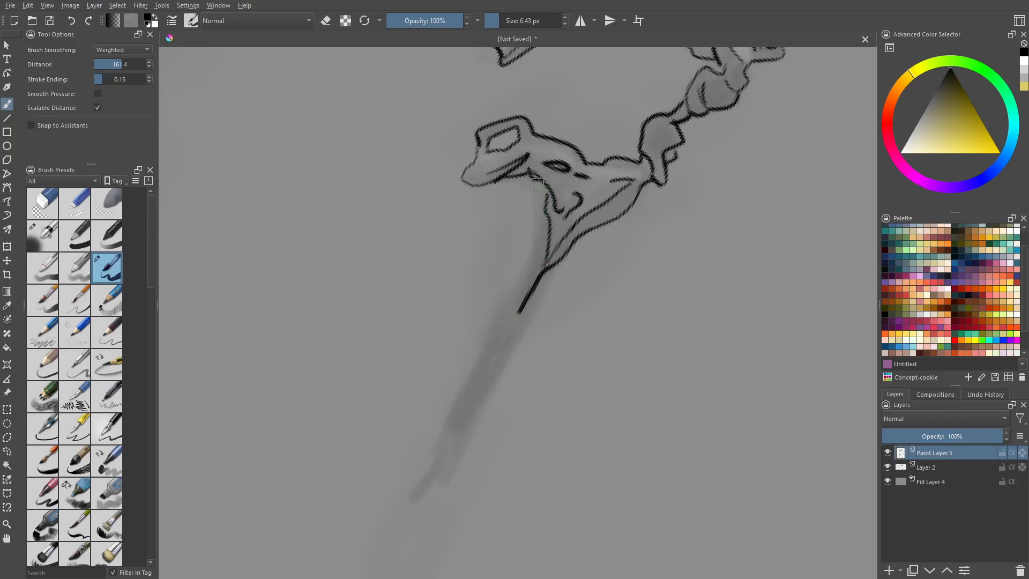
drag(535, 204, 520, 280)
drag(516, 297, 495, 298)
Step: Ink the upper shaft segment with its thorn, long sides, jagged broken lower end and a central crease line
mouse_move(449, 318)
shift+middle_down()
mouse_move(448, 352)
mouse_move(509, 298)
shift+middle_up()
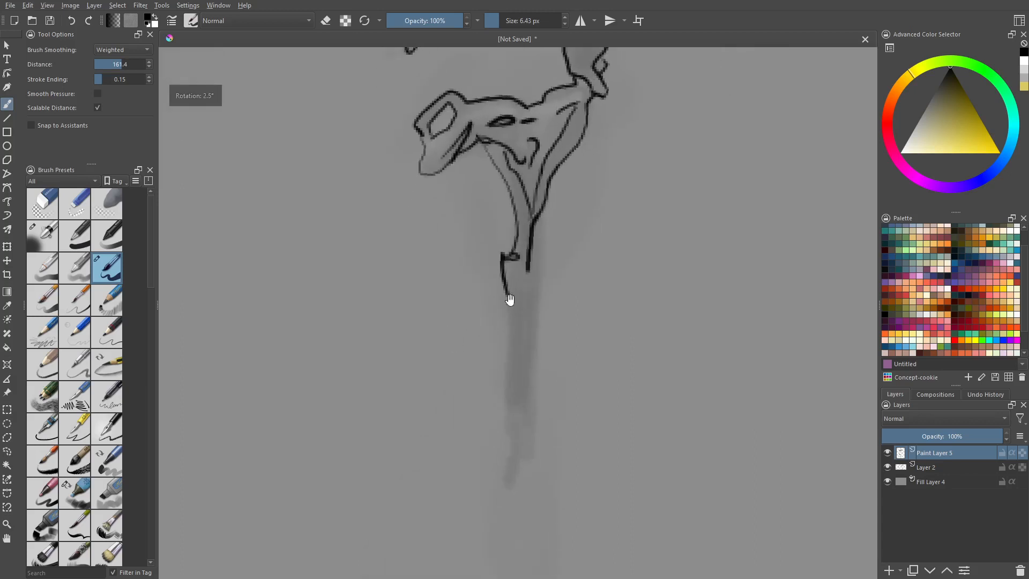
mouse_move(517, 261)
mouse_down()
mouse_move(501, 479)
mouse_move(524, 460)
mouse_move(542, 209)
mouse_up()
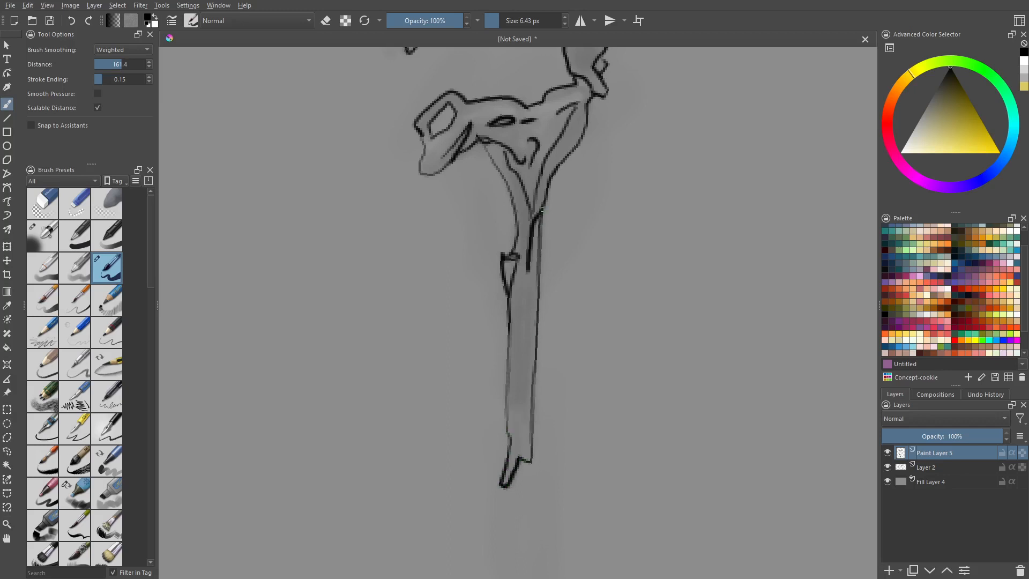
middle_drag(526, 322, 524, 299)
mouse_move(521, 269)
mouse_down()
mouse_move(518, 412)
mouse_move(525, 264)
mouse_up()
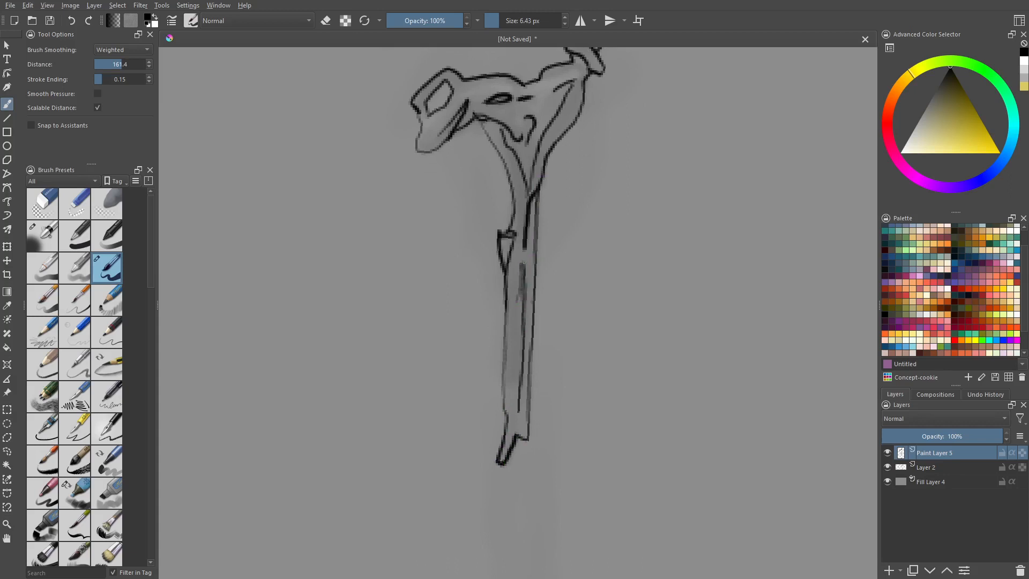
scroll(530, 260, up, 4)
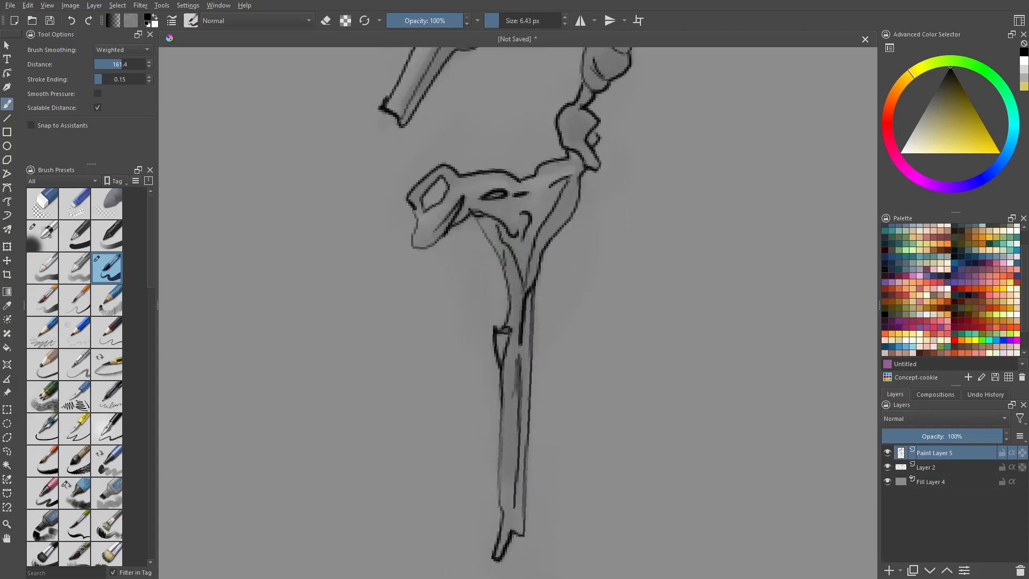
mouse_move(507, 260)
middle_down()
mouse_move(473, 284)
mouse_move(499, 304)
middle_up()
key(4)
drag(461, 322, 468, 337)
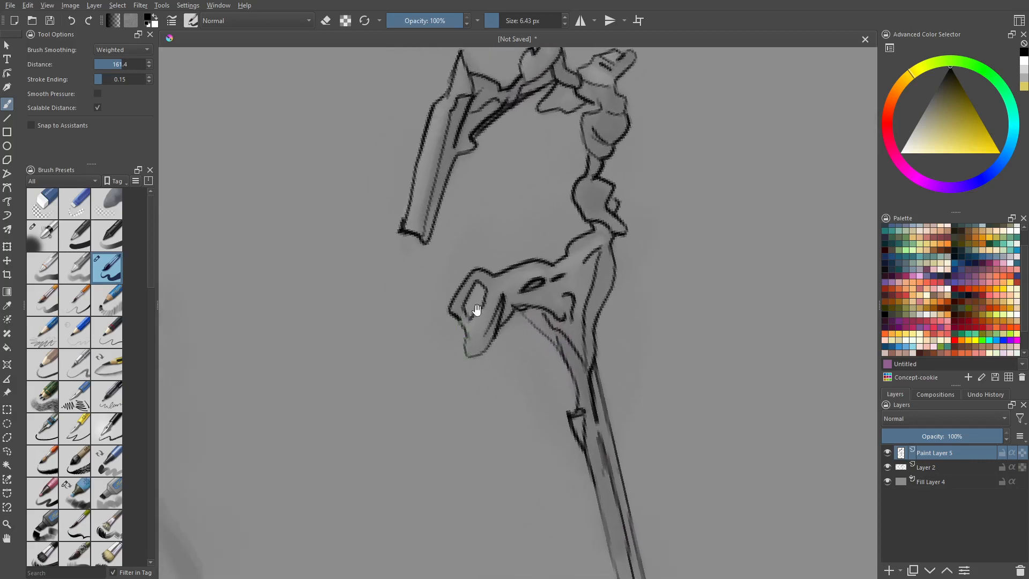
Step: Sketch a box in perspective in the empty space beside the staff's arch, with front, top and side faces
middle_drag(418, 284, 508, 340)
mouse_move(521, 281)
shift+middle_down()
mouse_move(498, 300)
mouse_move(504, 276)
mouse_move(556, 257)
mouse_move(493, 251)
mouse_move(422, 269)
shift+middle_up()
mouse_move(473, 258)
middle_down()
mouse_move(513, 278)
mouse_move(422, 221)
mouse_move(498, 272)
mouse_move(421, 231)
mouse_move(570, 294)
middle_up()
mouse_move(442, 212)
mouse_down()
mouse_move(456, 307)
mouse_move(540, 294)
mouse_up()
mouse_move(436, 209)
mouse_down()
mouse_move(541, 226)
mouse_move(535, 295)
mouse_up()
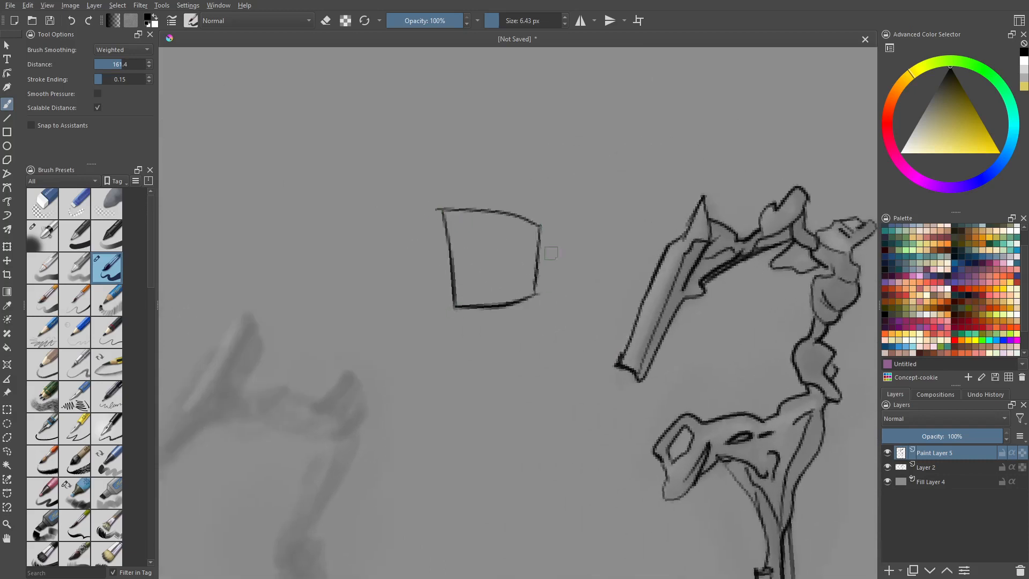
drag(537, 223, 578, 180)
drag(444, 206, 518, 160)
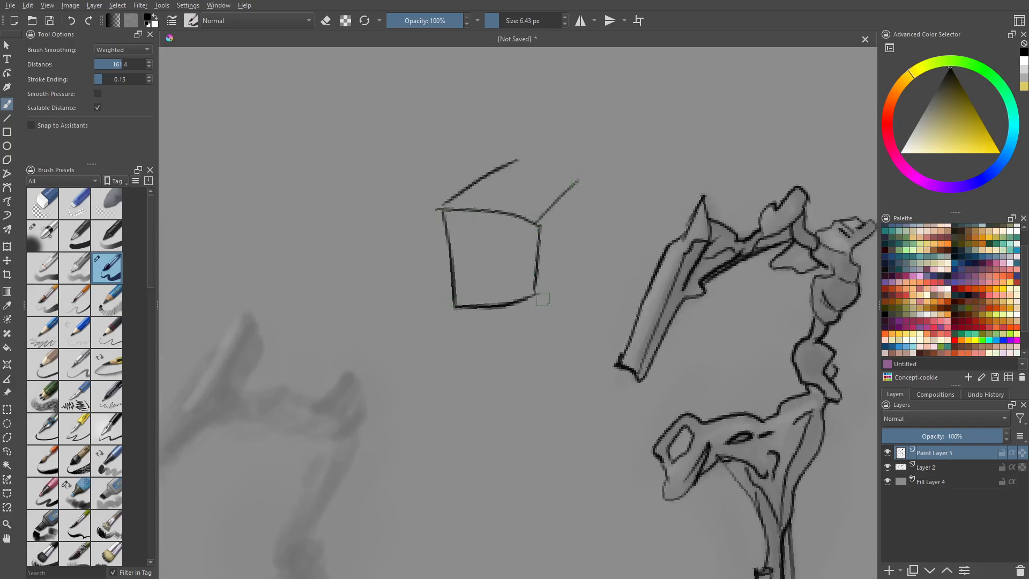
drag(538, 295, 589, 249)
drag(577, 176, 586, 268)
drag(502, 161, 586, 171)
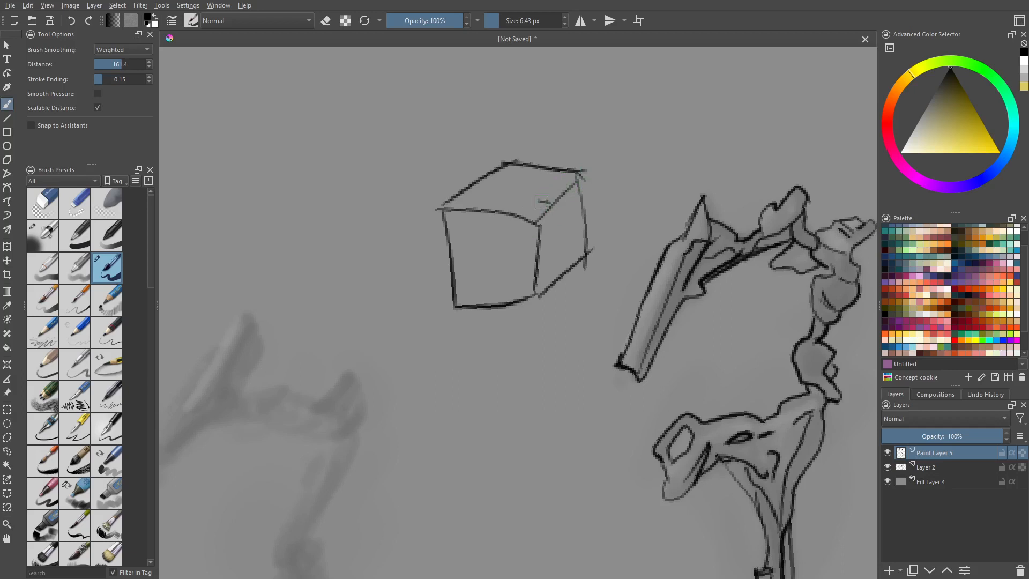
Step: Draw a rectangular notch cutting through the box's top edge and side face, erasing the original edge inside it
mouse_move(532, 202)
mouse_down()
mouse_move(567, 191)
mouse_move(552, 263)
mouse_move(564, 254)
mouse_up()
drag(566, 195, 565, 250)
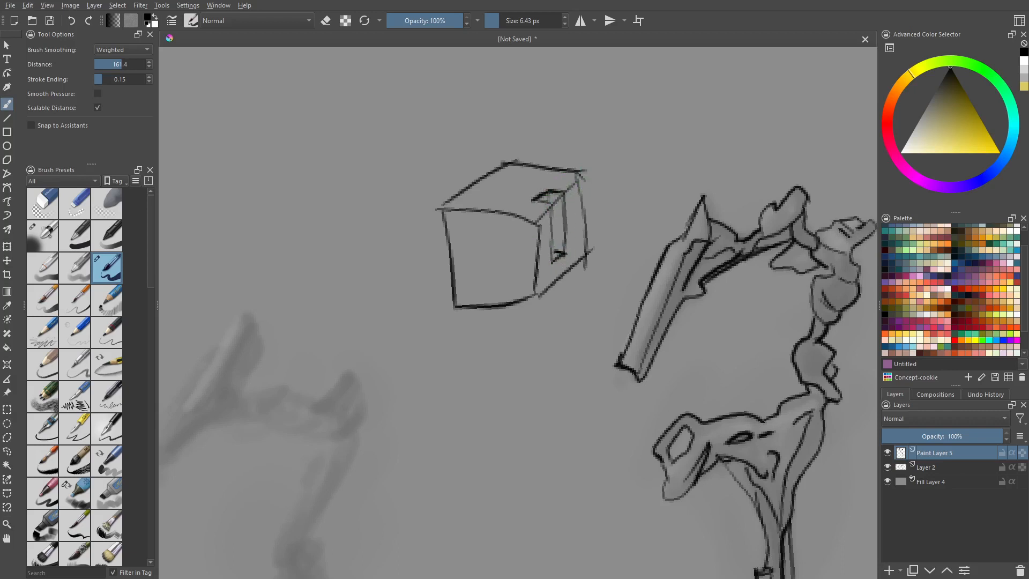
key(e)
mouse_move(543, 228)
middle_down()
mouse_move(480, 196)
mouse_move(499, 223)
mouse_move(553, 233)
middle_up()
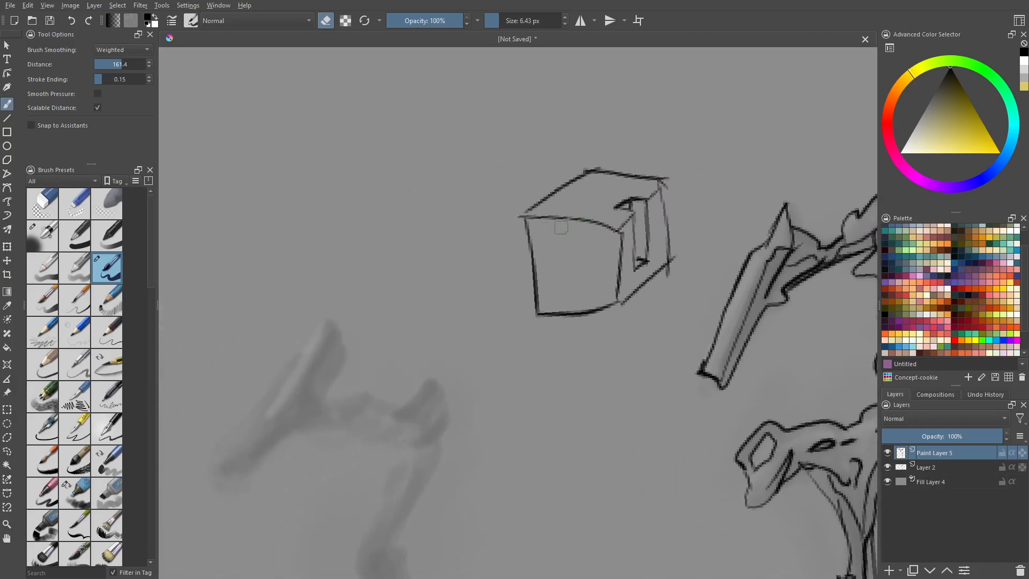
Step: Draw a raised panel over the left half of the box's front face, with doubled vertical edges
key(e)
mouse_move(570, 216)
mouse_down()
mouse_move(577, 209)
mouse_move(531, 210)
mouse_move(525, 344)
mouse_up()
drag(518, 221, 525, 329)
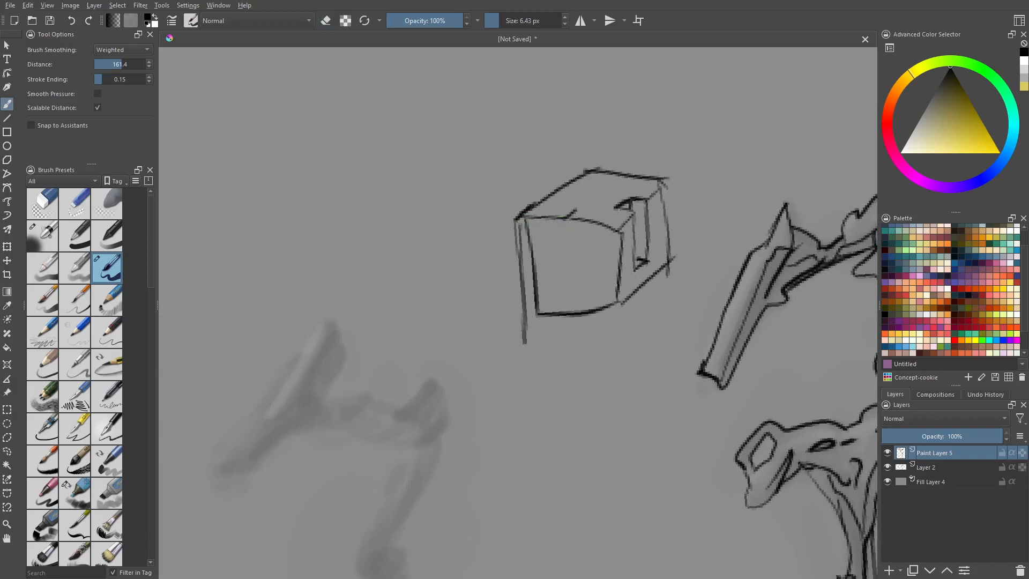
mouse_move(516, 229)
mouse_down()
mouse_move(522, 293)
mouse_move(543, 322)
mouse_up()
mouse_move(564, 220)
mouse_down()
mouse_move(569, 322)
mouse_move(569, 214)
mouse_move(572, 312)
mouse_up()
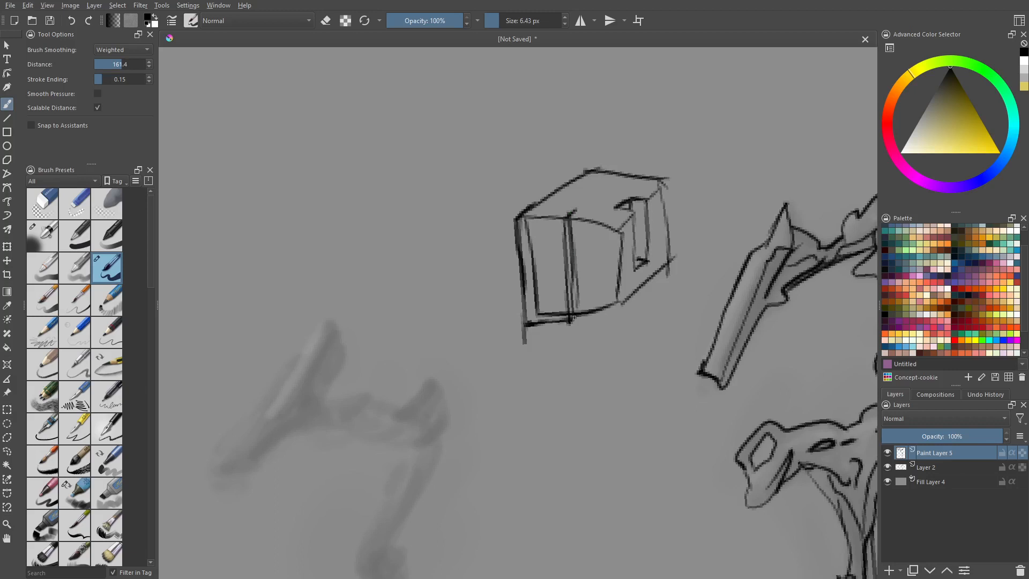
Step: Clean up the box by erasing the old face line and corner overshoot, and darken the front face's upper edges
key(ctrl+z)
mouse_move(574, 247)
mouse_down()
mouse_move(578, 315)
mouse_move(572, 234)
mouse_move(530, 220)
mouse_move(540, 314)
mouse_move(529, 228)
mouse_move(561, 219)
mouse_up()
key(e)
key(e)
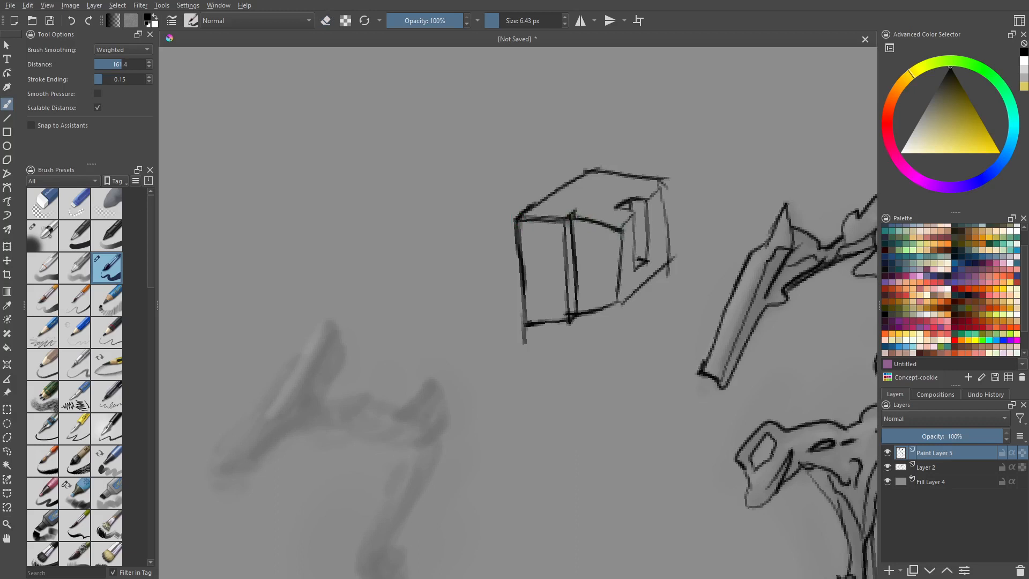
drag(574, 214, 616, 227)
key(e)
key(e)
drag(519, 221, 561, 221)
key(e)
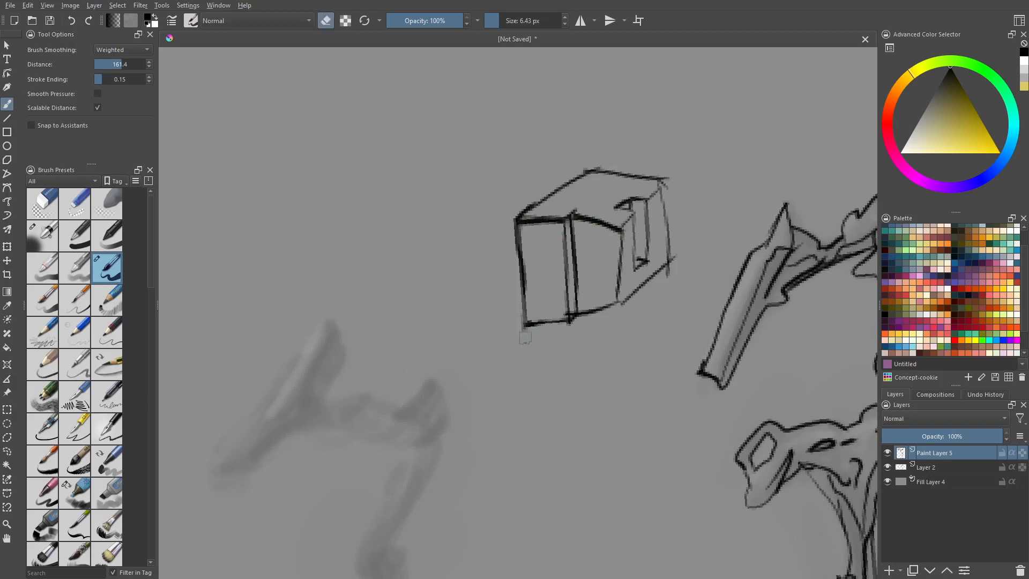
Step: Ink a pointed, leaf-shaped tip with a small collar above it at the staff's lower end
mouse_move(689, 309)
middle_down()
mouse_move(540, 309)
mouse_move(548, 354)
mouse_move(514, 331)
middle_up()
middle_drag(494, 297, 563, 337)
scroll(549, 295, down, 1)
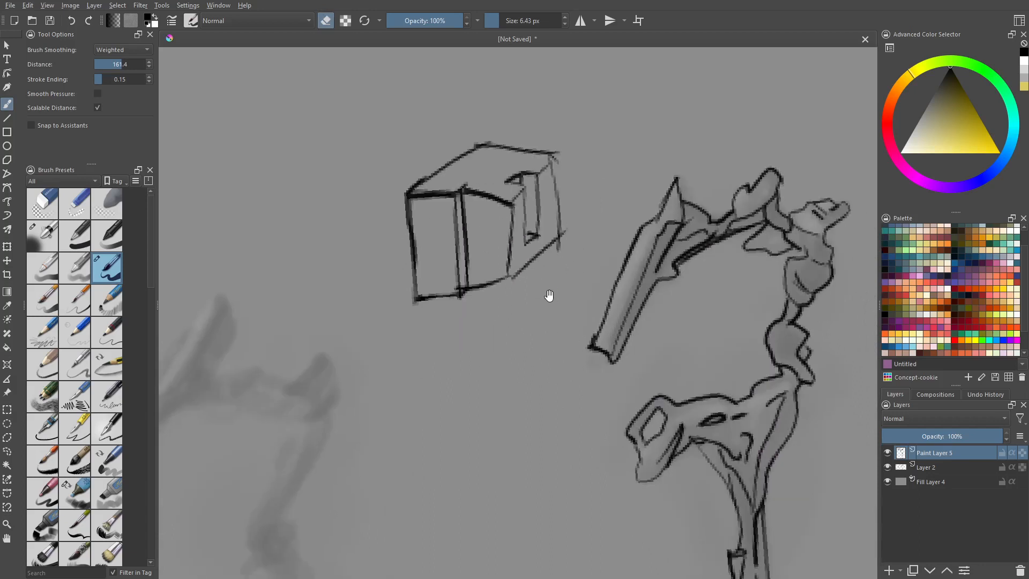
scroll(560, 288, down, 3)
middle_drag(560, 288, 430, 157)
scroll(499, 288, up, 1)
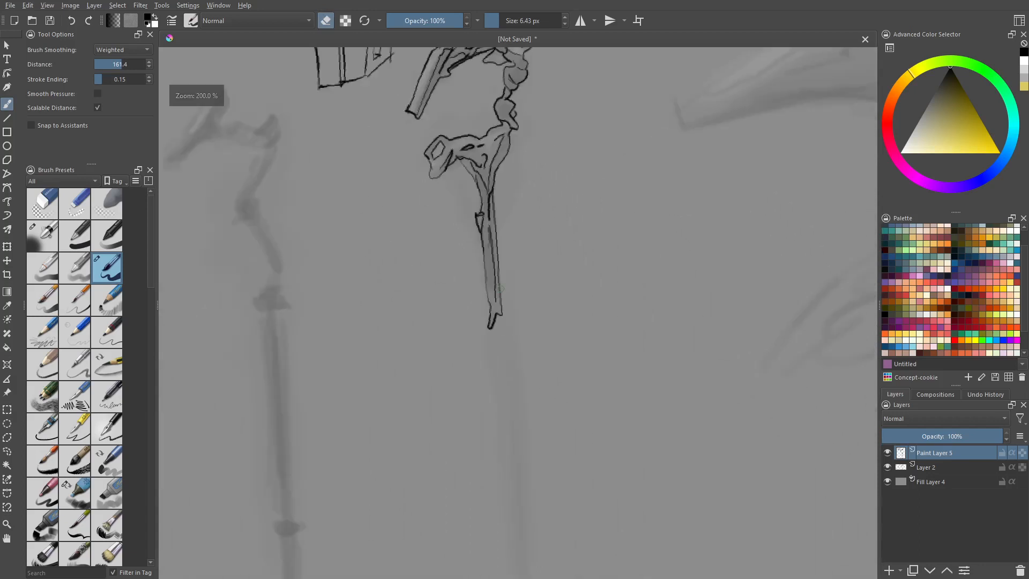
middle_drag(489, 466, 492, 374)
key(e)
mouse_move(602, 355)
shift+middle_down()
mouse_move(570, 384)
mouse_move(556, 329)
shift+middle_up()
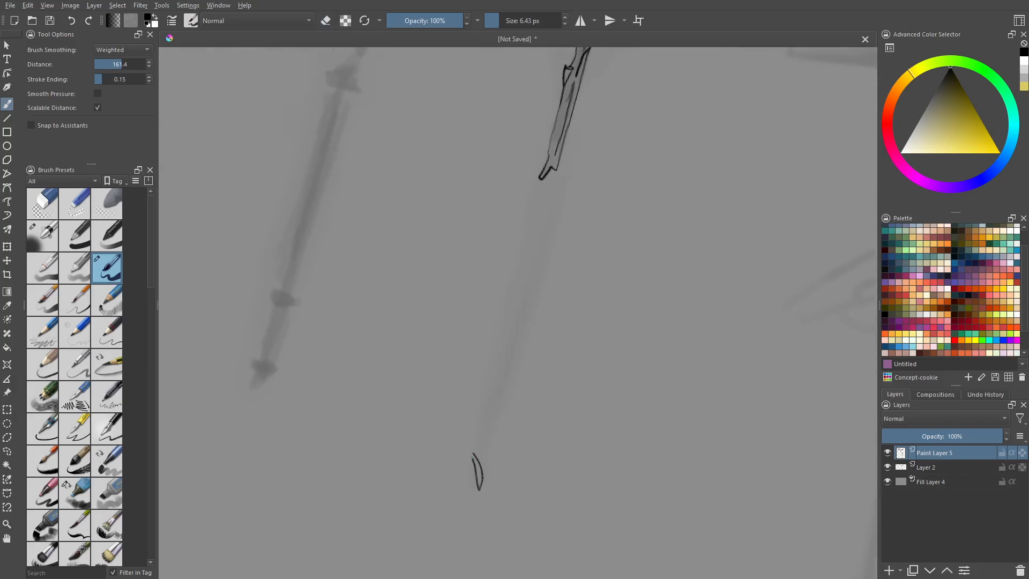
key(ctrl+z)
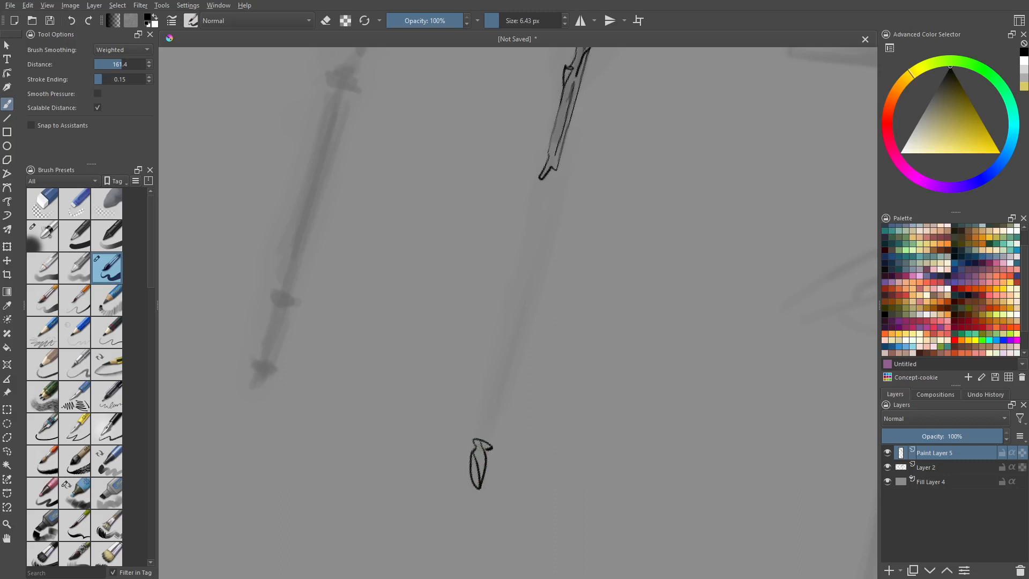
Step: Ink the two long sides of the lower shaft, joining the jagged upper segment to the tip's collar
middle_drag(501, 384, 485, 404)
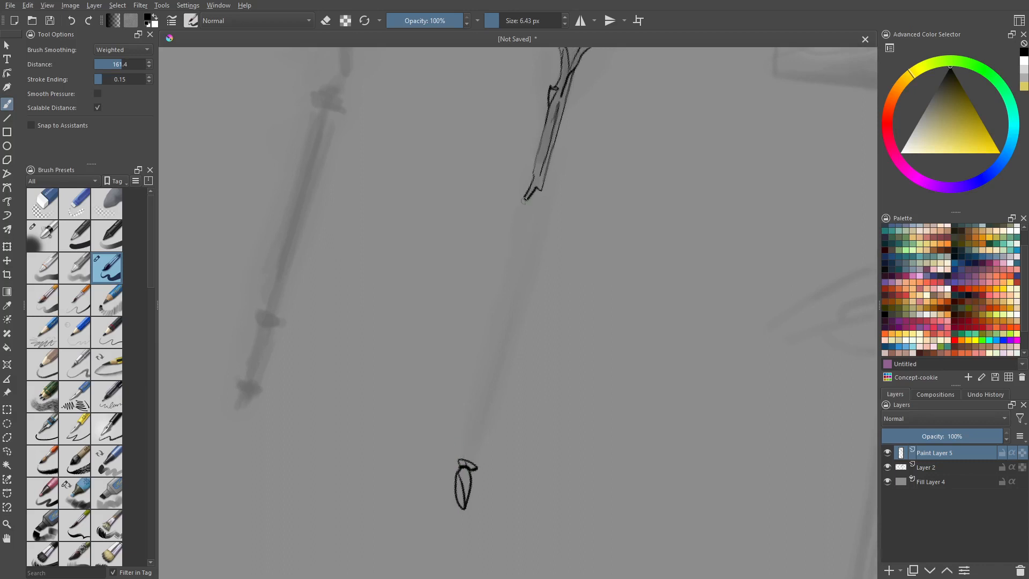
drag(517, 214, 461, 459)
key(ctrl+z)
mouse_move(510, 247)
mouse_down()
mouse_move(459, 459)
mouse_move(495, 392)
mouse_move(545, 202)
mouse_up()
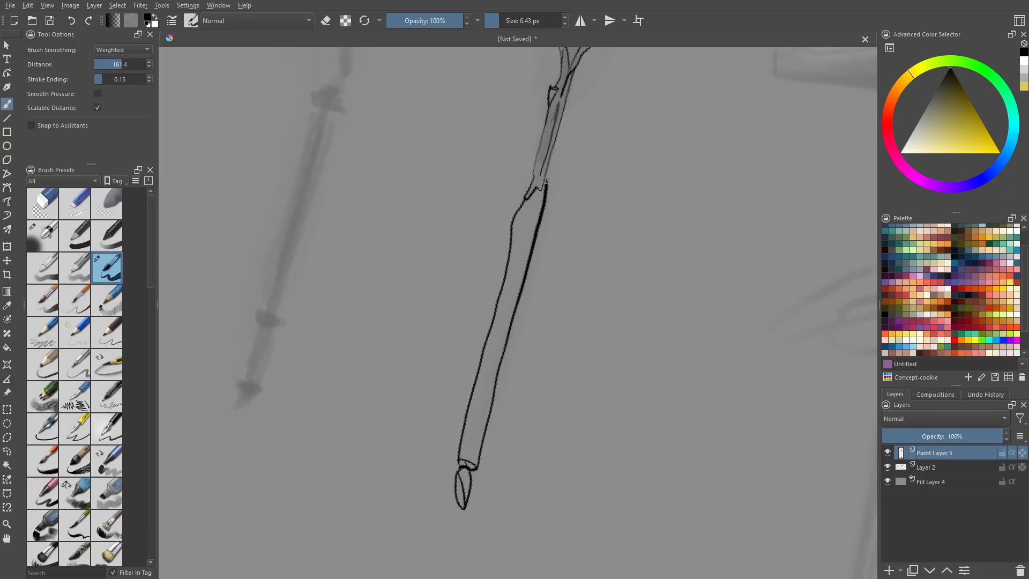
Step: Darken the outer outline of the bracket's hooked end
mouse_move(528, 88)
mouse_down()
mouse_move(510, 200)
mouse_move(473, 227)
mouse_up()
drag(503, 152, 507, 289)
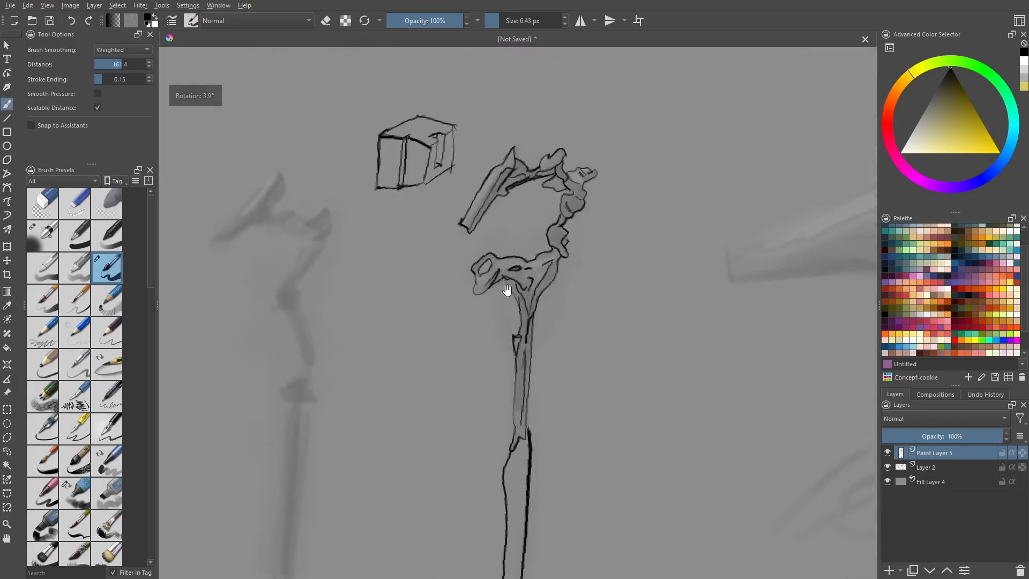
drag(500, 337, 497, 268)
drag(532, 381, 518, 305)
scroll(418, 232, up, 3)
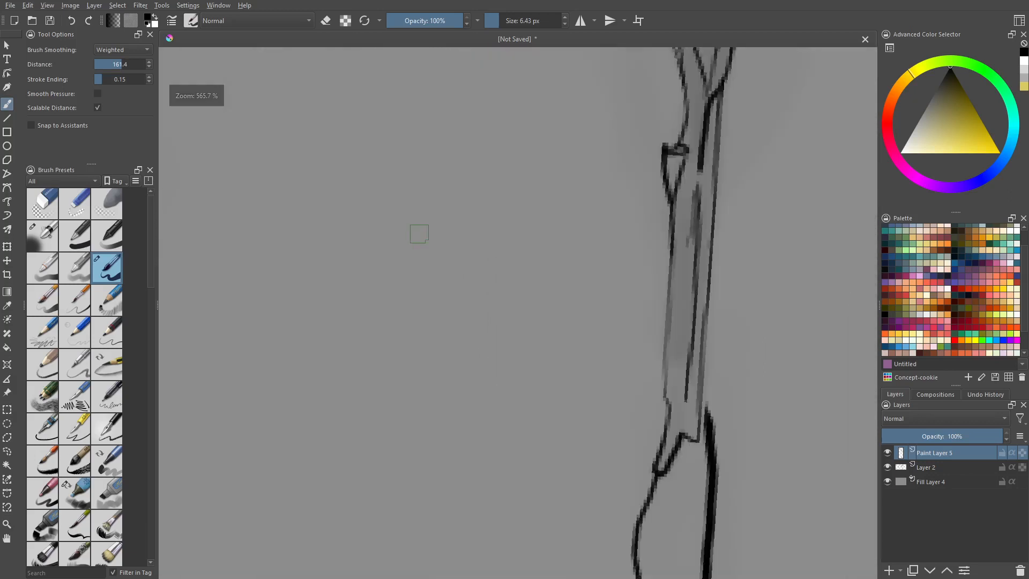
drag(567, 412, 528, 322)
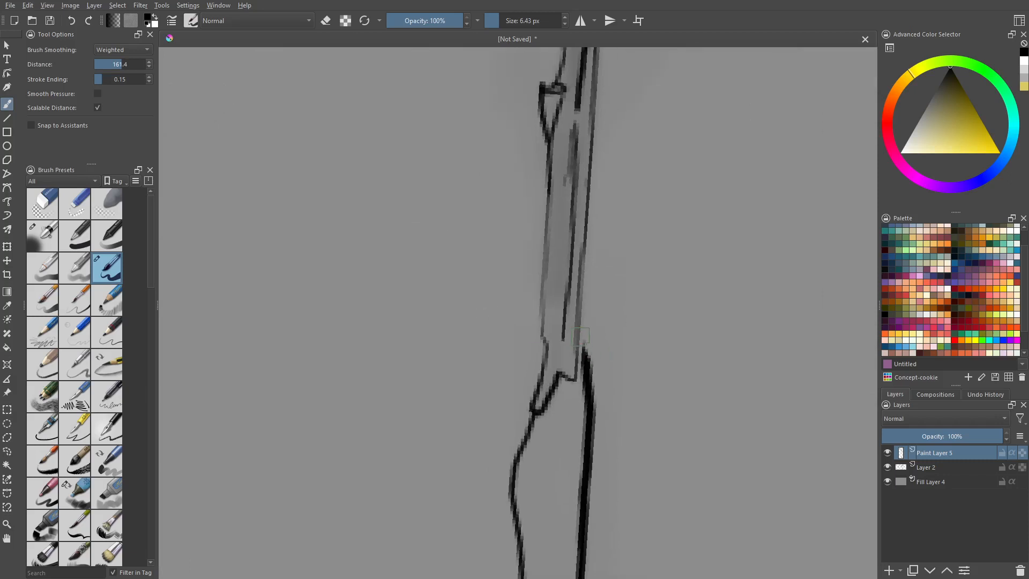
scroll(588, 258, down, 2)
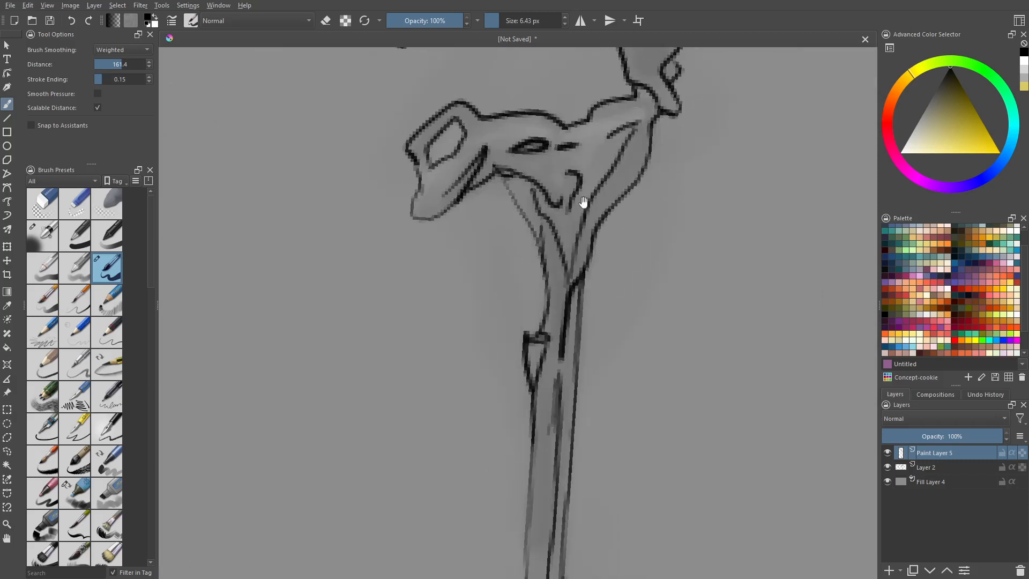
middle_drag(507, 231, 540, 281)
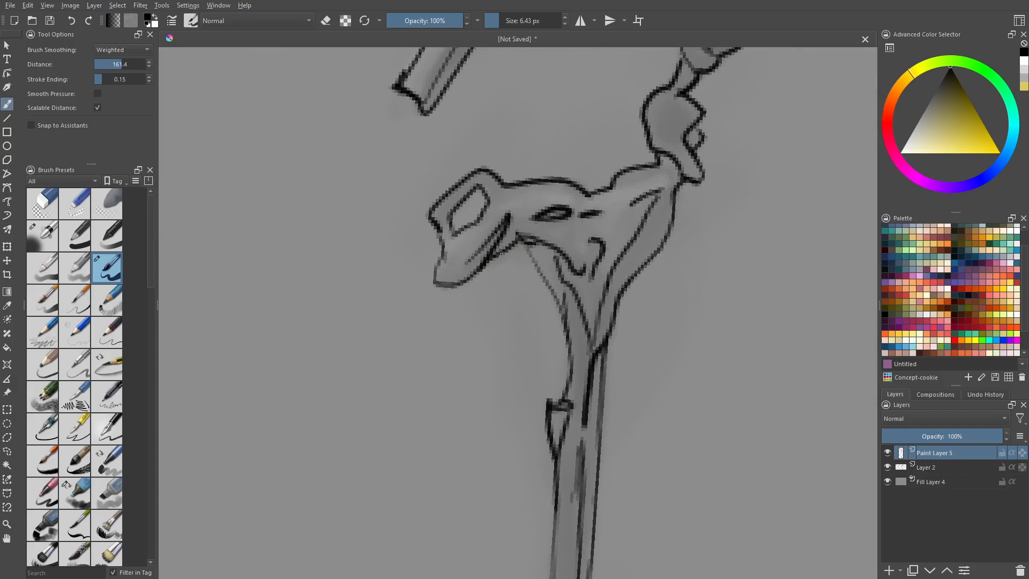
middle_drag(528, 238, 369, 325)
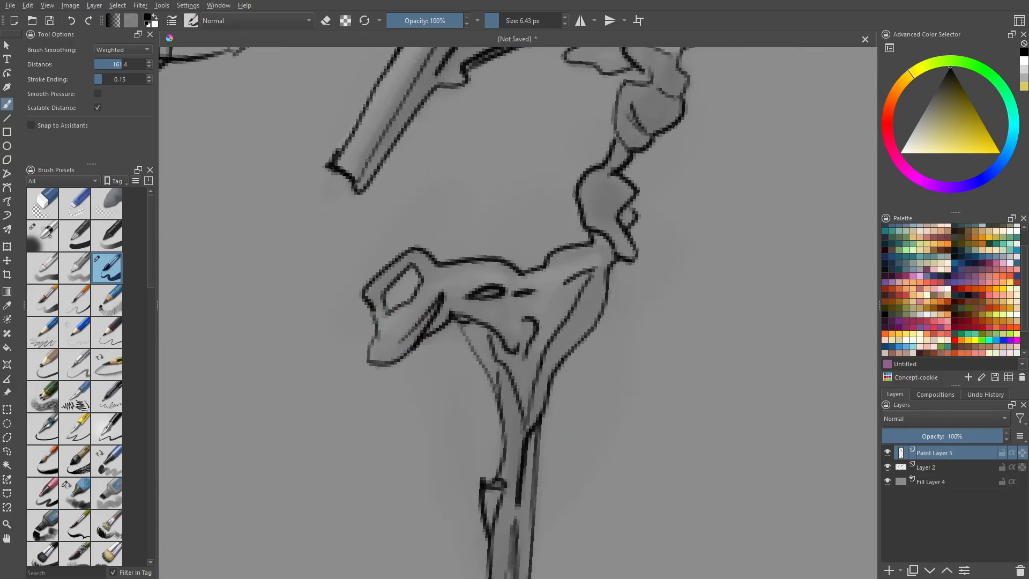
drag(368, 301, 377, 339)
Step: Thicken the upper edge of the arch's last horn
middle_drag(555, 208, 484, 305)
middle_drag(549, 283, 559, 367)
middle_drag(604, 218, 606, 241)
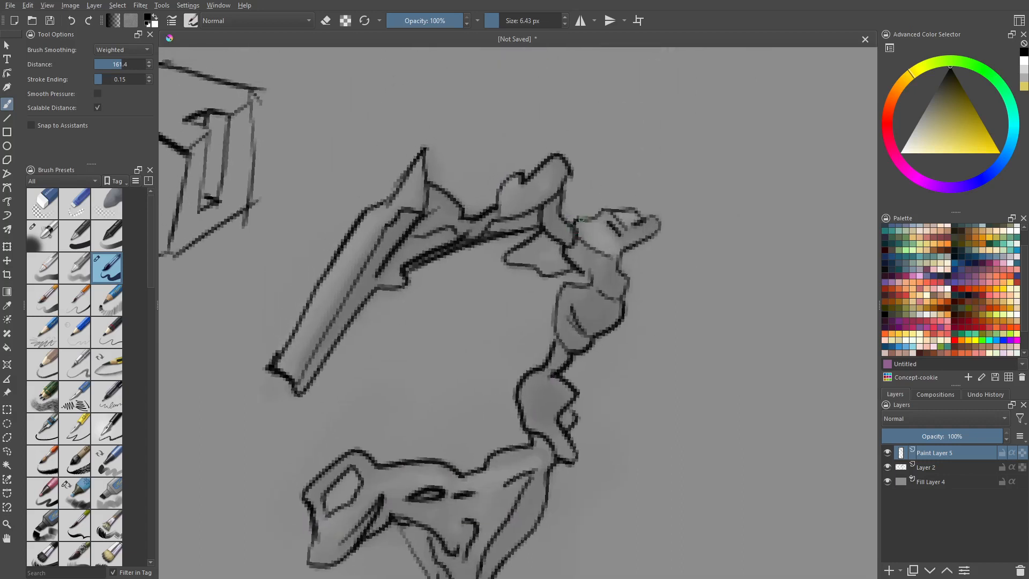
drag(599, 213, 637, 212)
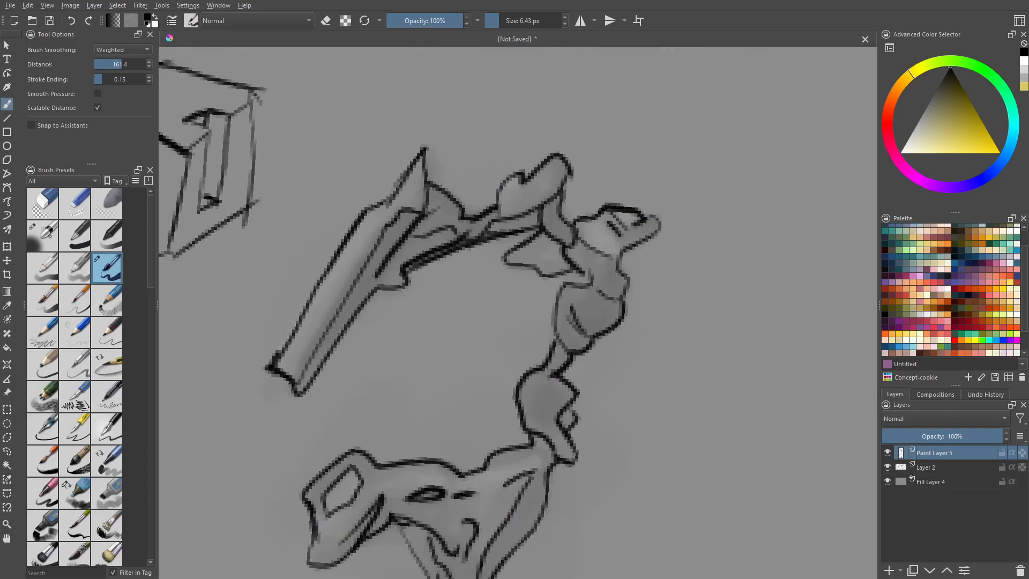
Step: Darken the left edge of the upper shaft segment from the thorn down to its jagged end
middle_drag(434, 234, 514, 268)
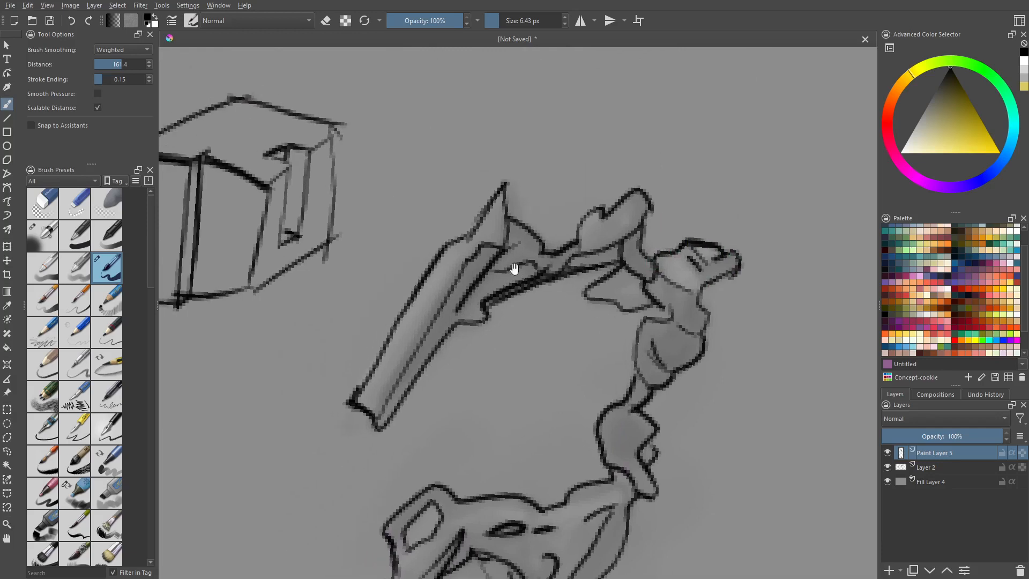
middle_drag(459, 490, 440, 75)
mouse_move(523, 568)
middle_down()
mouse_move(488, 386)
mouse_move(493, 274)
mouse_move(510, 243)
mouse_move(499, 218)
mouse_move(488, 294)
middle_up()
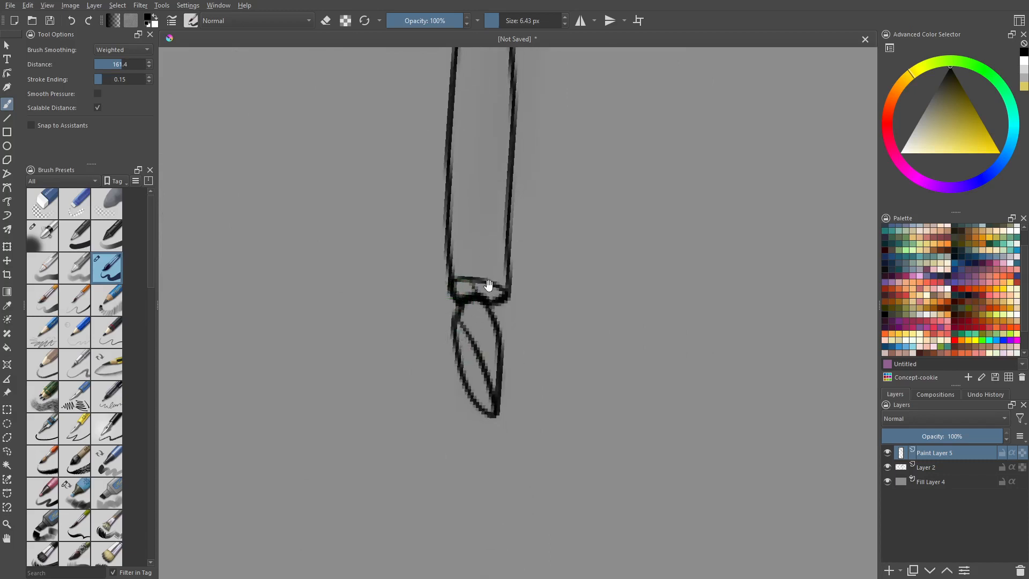
middle_drag(485, 285, 497, 480)
middle_drag(495, 60, 499, 429)
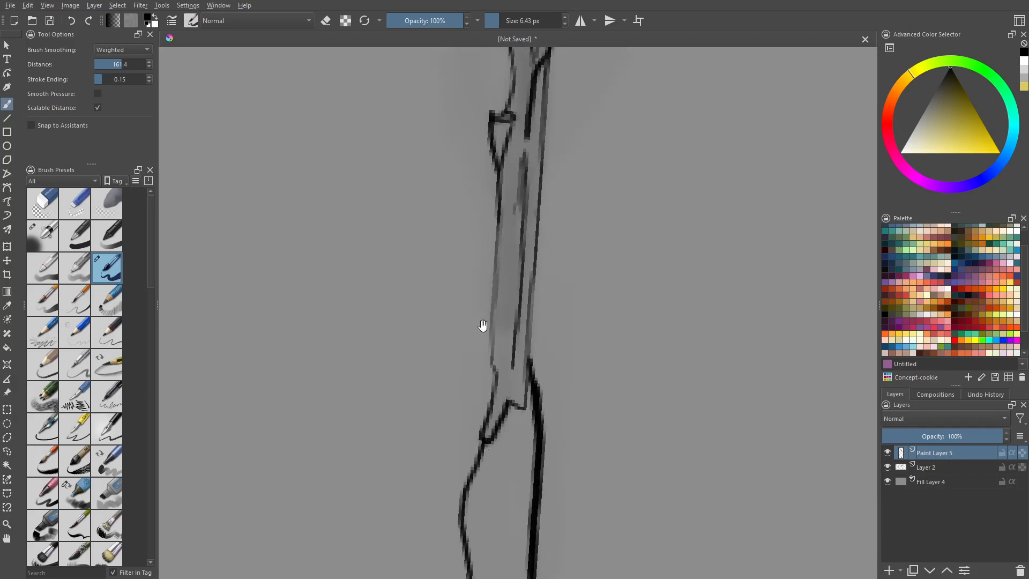
drag(487, 428, 497, 305)
drag(498, 191, 490, 360)
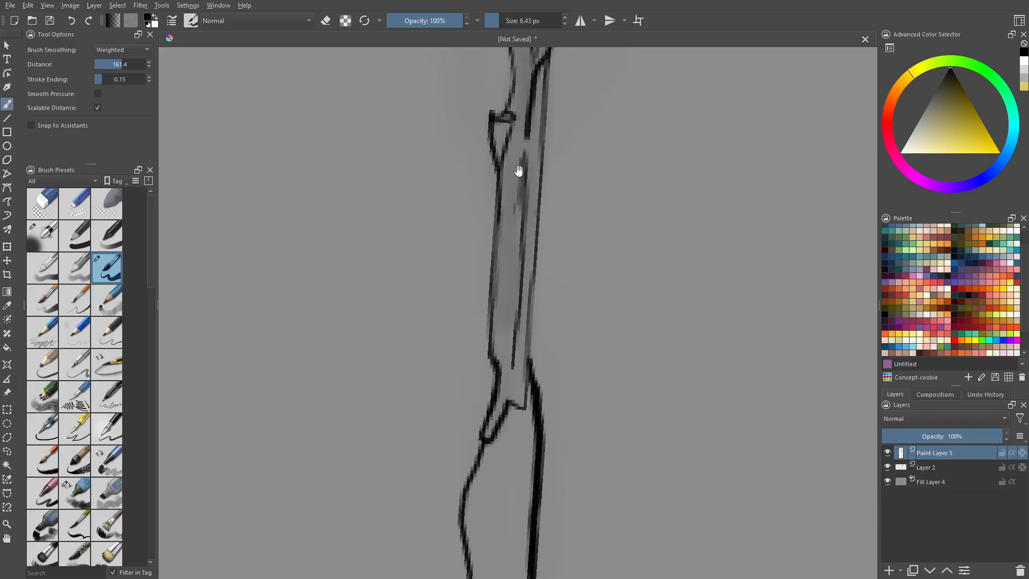
Step: Darken the shaft's left edge from beneath the bracket down to the thorn
middle_drag(517, 165, 511, 442)
drag(458, 229, 501, 324)
key(ctrl+z)
mouse_move(458, 226)
mouse_down()
mouse_move(504, 330)
mouse_move(499, 393)
mouse_up()
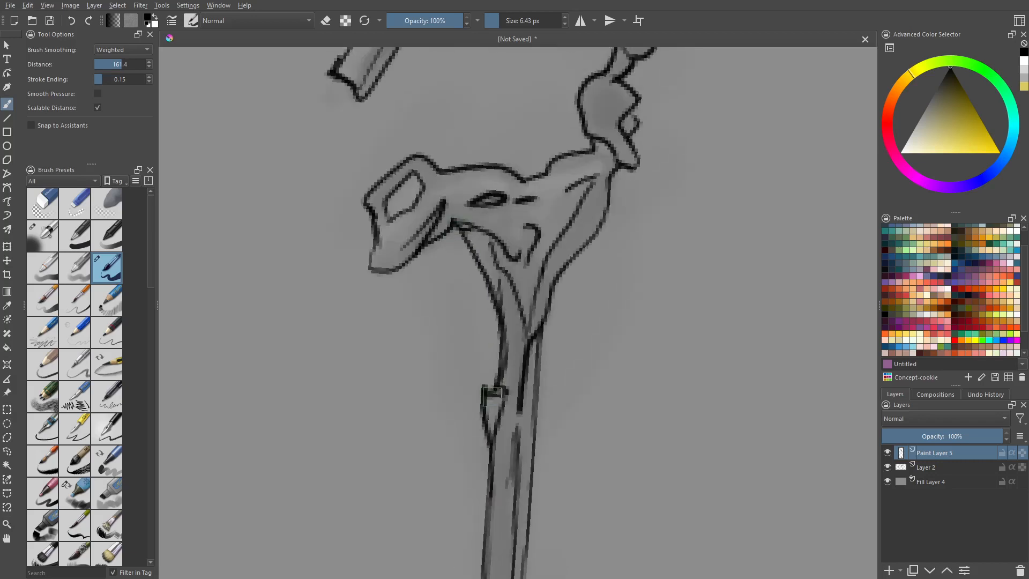
Step: Thicken the inner edge of the arch's broken beam from its jagged end up to the underside of the arch
mouse_move(422, 191)
shift+middle_down()
mouse_move(370, 267)
mouse_move(574, 310)
shift+middle_up()
mouse_move(427, 360)
mouse_down()
mouse_move(481, 245)
mouse_move(498, 236)
mouse_move(516, 192)
mouse_move(558, 150)
mouse_up()
key(ctrl+z)
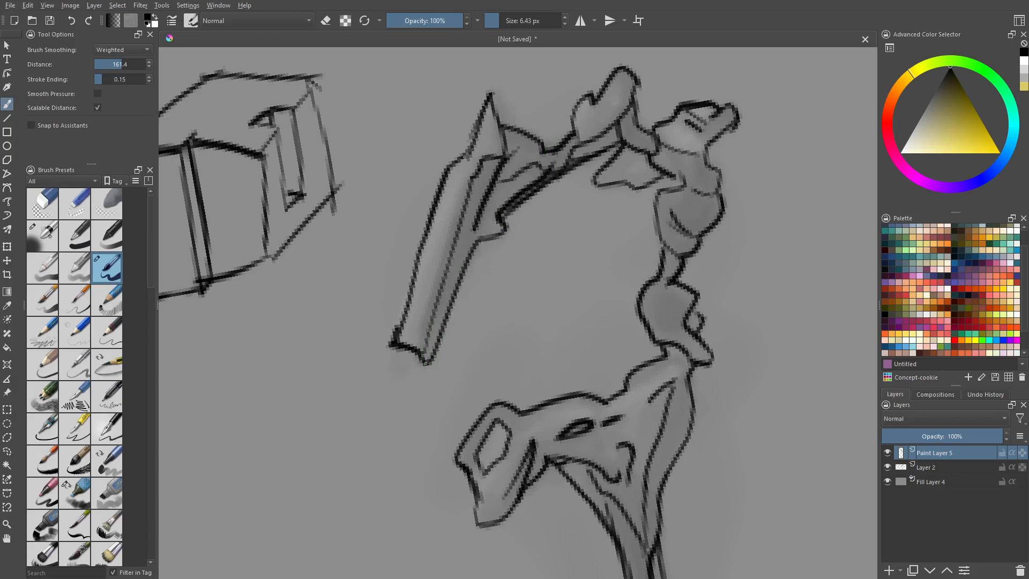
mouse_move(426, 363)
mouse_down()
mouse_move(474, 243)
mouse_move(504, 232)
mouse_move(495, 218)
mouse_move(553, 156)
mouse_up()
key(ctrl+z)
mouse_move(425, 363)
mouse_down()
mouse_move(488, 240)
mouse_move(505, 232)
mouse_move(497, 218)
mouse_move(552, 161)
mouse_up()
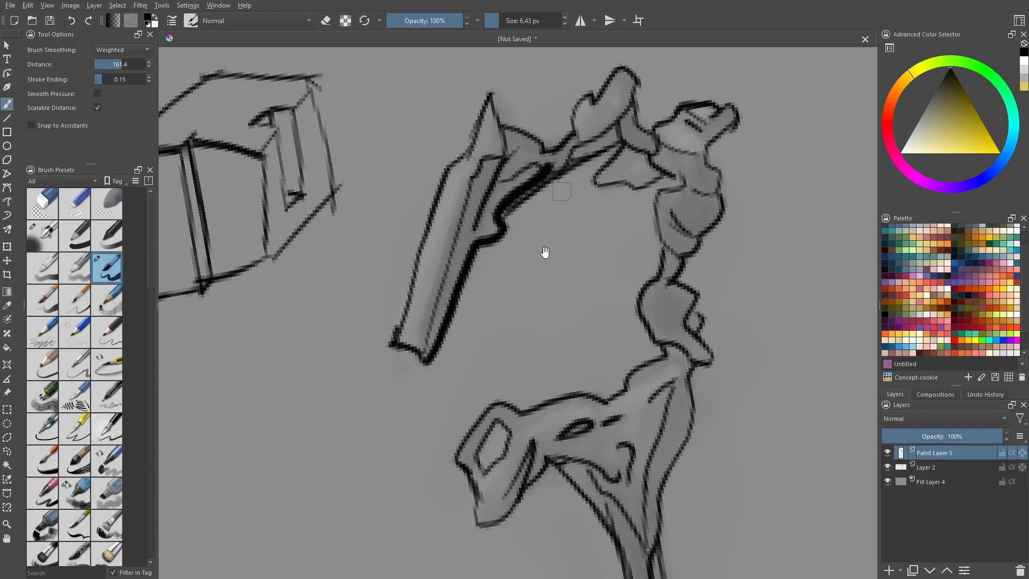
Step: Thicken the outlines of the arch's hanging spike and the shadowed edges of the two rounded joints below it
mouse_move(555, 217)
middle_down()
mouse_move(489, 254)
mouse_move(445, 248)
middle_up()
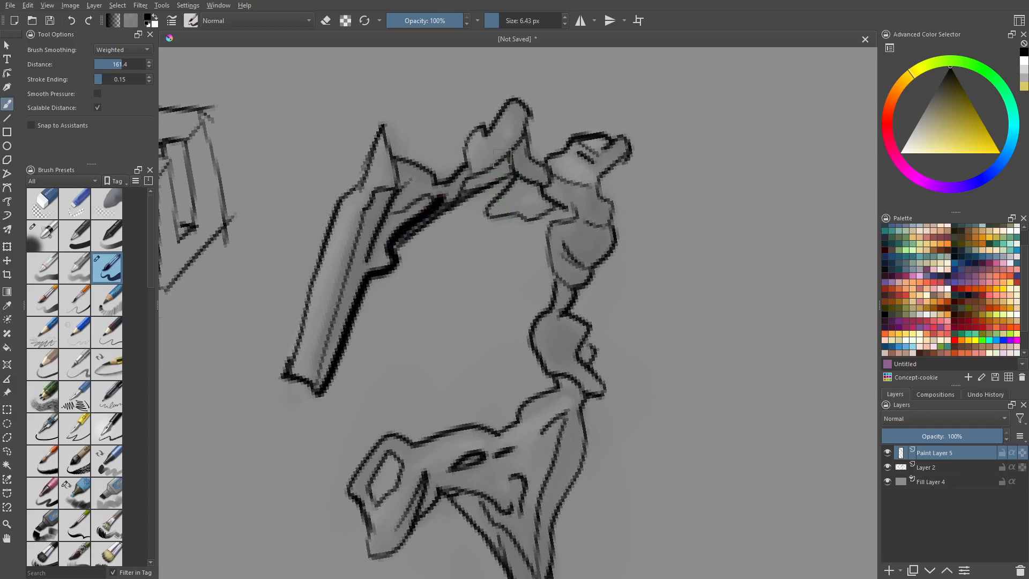
mouse_move(508, 153)
mouse_down()
mouse_move(532, 185)
mouse_move(484, 214)
mouse_move(524, 221)
mouse_move(561, 203)
mouse_up()
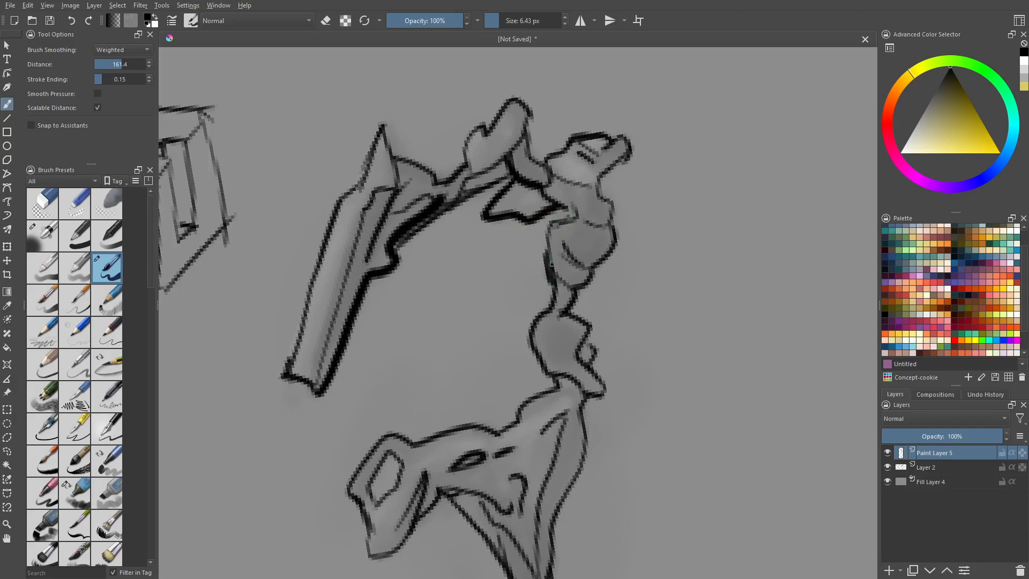
mouse_move(546, 237)
mouse_down()
mouse_move(557, 272)
mouse_move(576, 289)
mouse_move(595, 278)
mouse_move(615, 230)
mouse_up()
scroll(536, 304, down, 4)
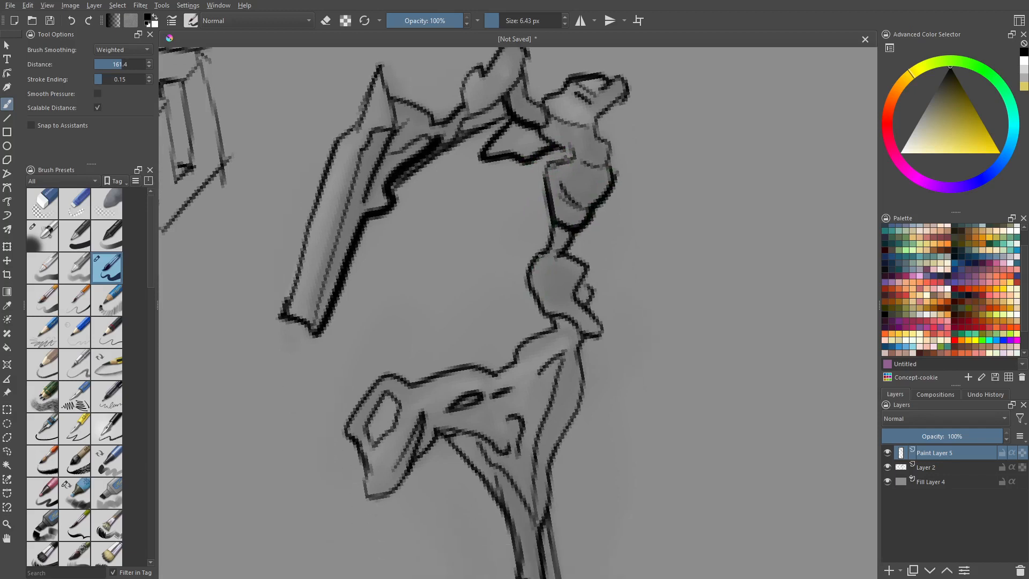
mouse_move(540, 256)
mouse_down()
mouse_move(531, 301)
mouse_move(605, 337)
mouse_up()
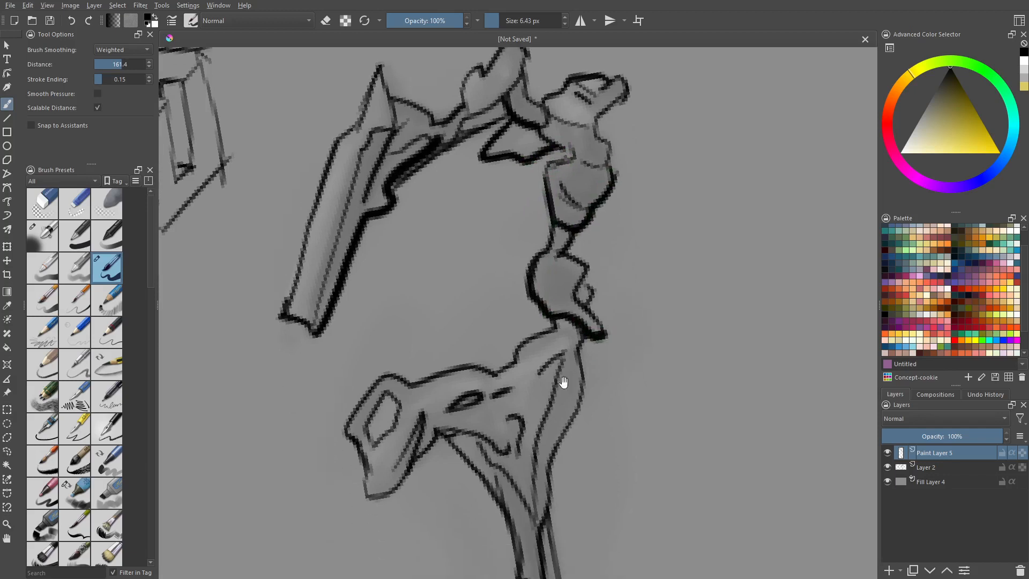
Step: Thicken the crease and lower edge of the bracket's hooked end and the curved line beneath the bracket
middle_drag(564, 383, 554, 290)
middle_drag(417, 374, 490, 352)
mouse_move(431, 385)
mouse_down()
mouse_move(478, 352)
mouse_move(489, 295)
mouse_up()
middle_drag(518, 320, 453, 290)
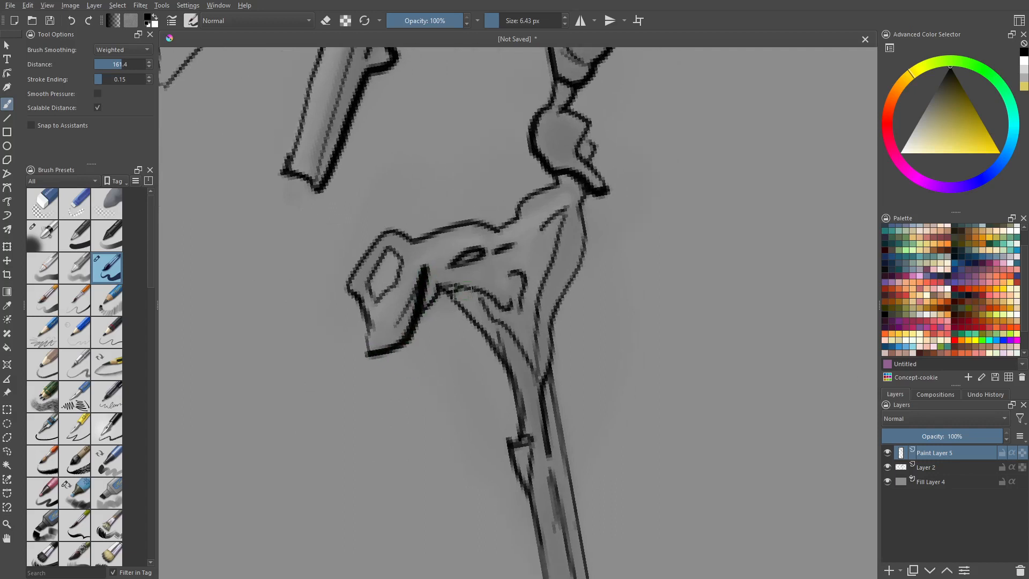
mouse_move(423, 309)
mouse_down()
mouse_move(458, 284)
mouse_move(501, 306)
mouse_up()
drag(458, 257, 451, 258)
Step: Thicken the bracket's outer right edge where it tapers into the shaft
middle_drag(560, 265, 542, 234)
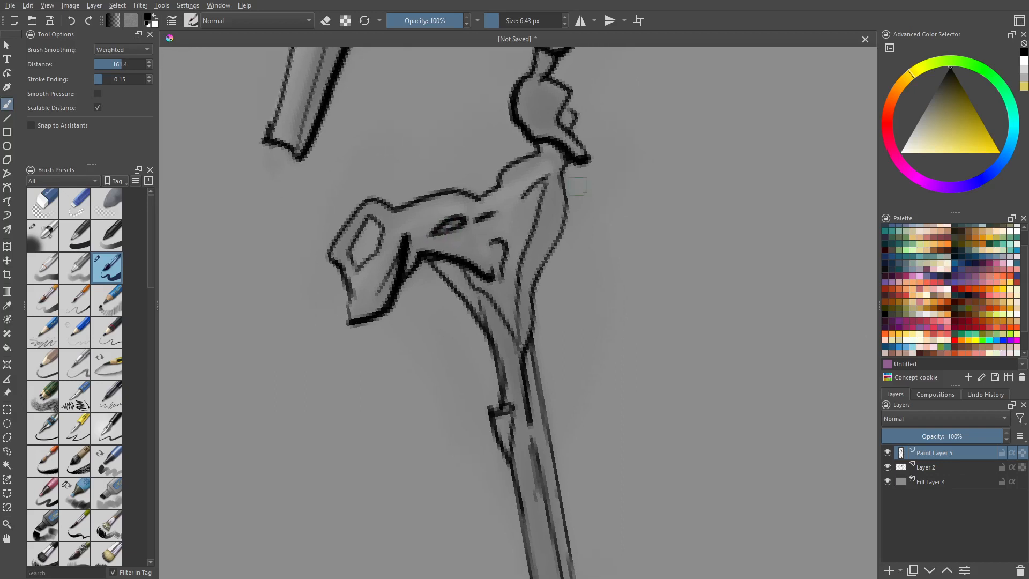
mouse_move(524, 355)
mouse_down()
mouse_move(532, 287)
mouse_move(567, 205)
mouse_up()
middle_drag(553, 303, 554, 204)
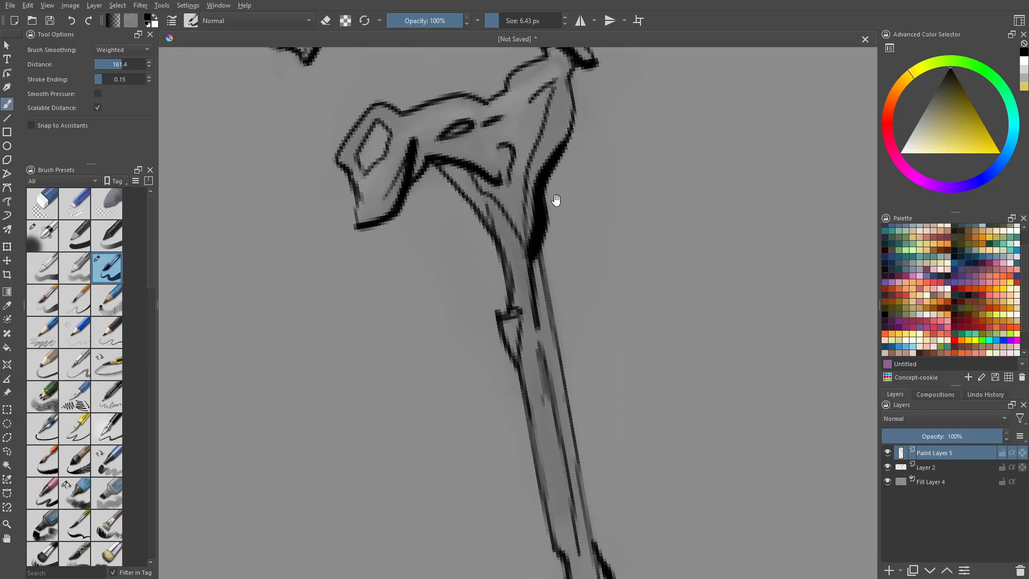
Step: Thicken the left edge of the diamond-shaped opening in the bracket's hooked end
mouse_move(607, 267)
shift+middle_down()
mouse_move(596, 317)
mouse_move(567, 275)
shift+middle_up()
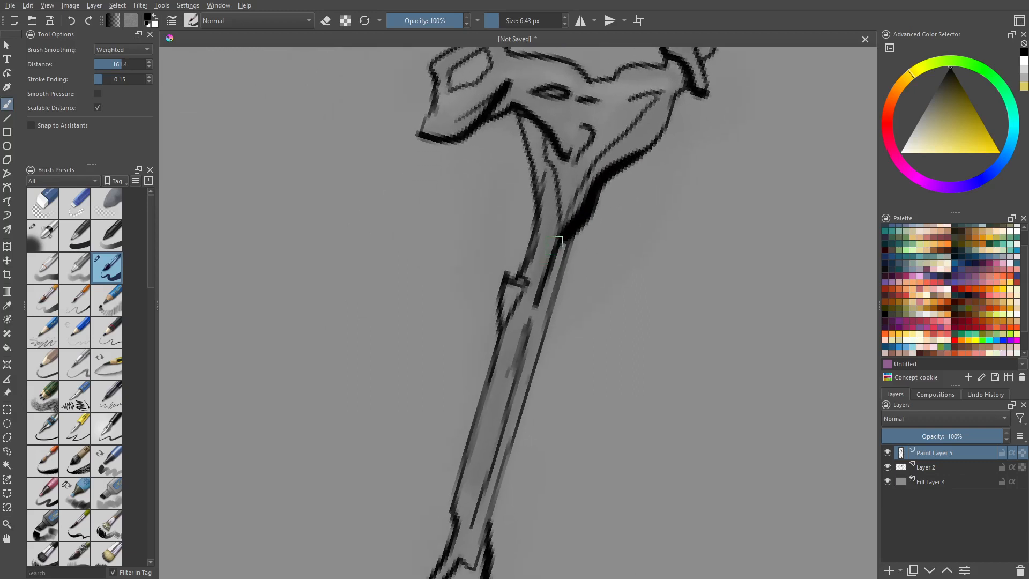
middle_drag(556, 149, 552, 204)
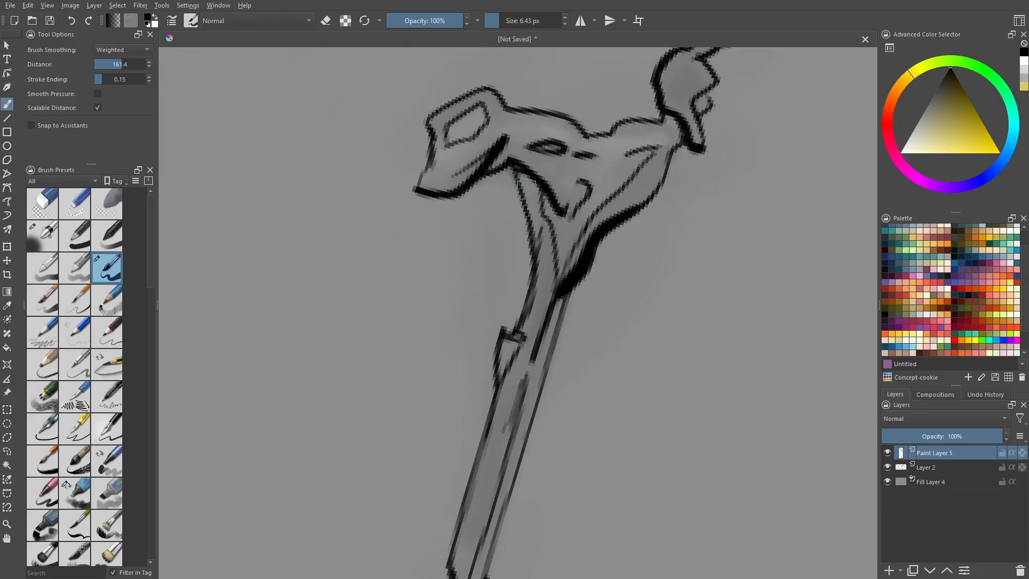
middle_drag(512, 239, 532, 352)
shift+middle_drag(437, 249, 416, 293)
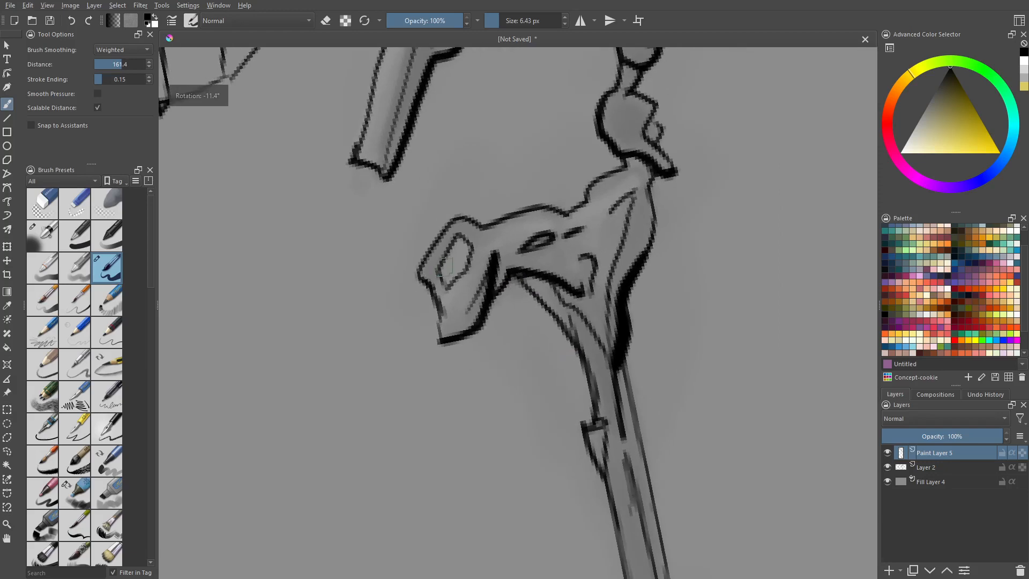
mouse_move(444, 284)
mouse_down()
mouse_move(439, 269)
mouse_move(459, 238)
mouse_move(441, 263)
mouse_move(446, 286)
mouse_up()
Step: Darken the right edge of the arch's tall spike and the groove running down the beam below it
middle_drag(487, 217, 470, 416)
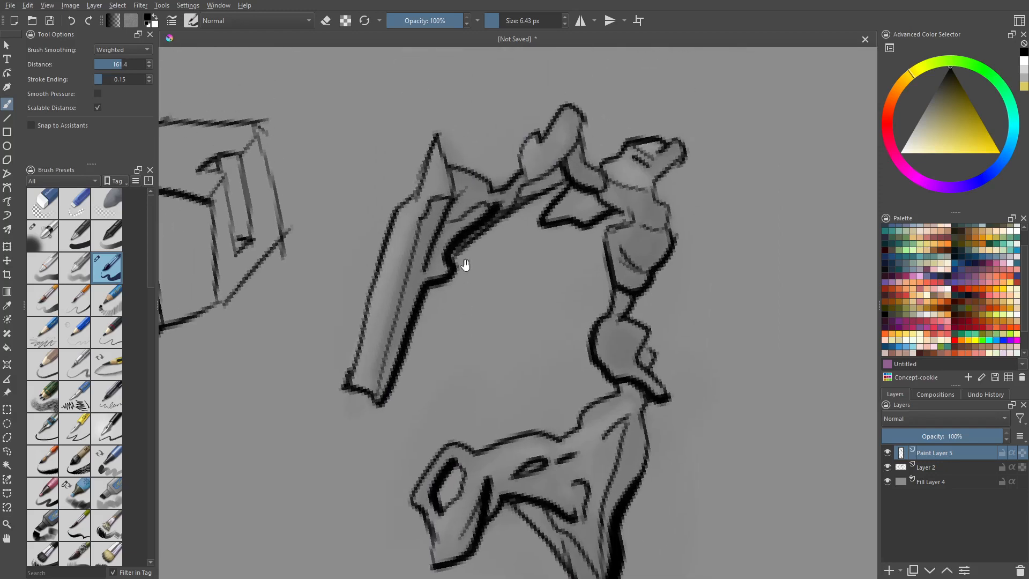
mouse_move(456, 192)
mouse_down()
mouse_move(442, 146)
mouse_move(456, 194)
mouse_up()
mouse_move(426, 268)
mouse_down()
mouse_move(459, 193)
mouse_move(429, 253)
mouse_up()
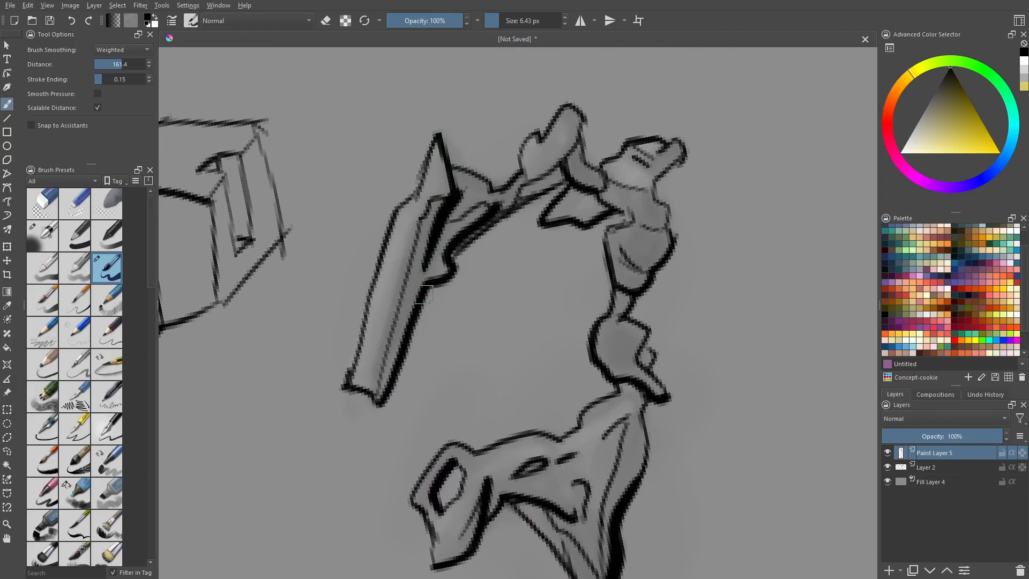
Step: Thicken the outer edge of the thorn on the upper shaft
middle_drag(474, 298, 444, 246)
mouse_move(512, 555)
middle_down()
mouse_move(504, 297)
mouse_move(452, 155)
middle_up()
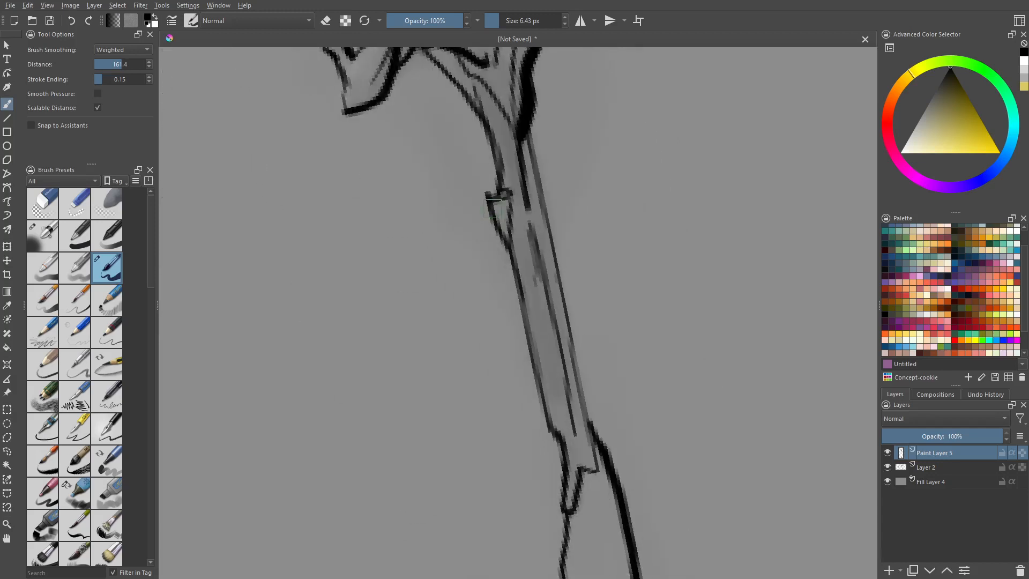
drag(492, 209, 511, 270)
Step: Darken the left edge and notch of the upper shaft segment's jagged end
mouse_move(606, 483)
middle_down()
mouse_move(544, 333)
mouse_move(529, 255)
middle_up()
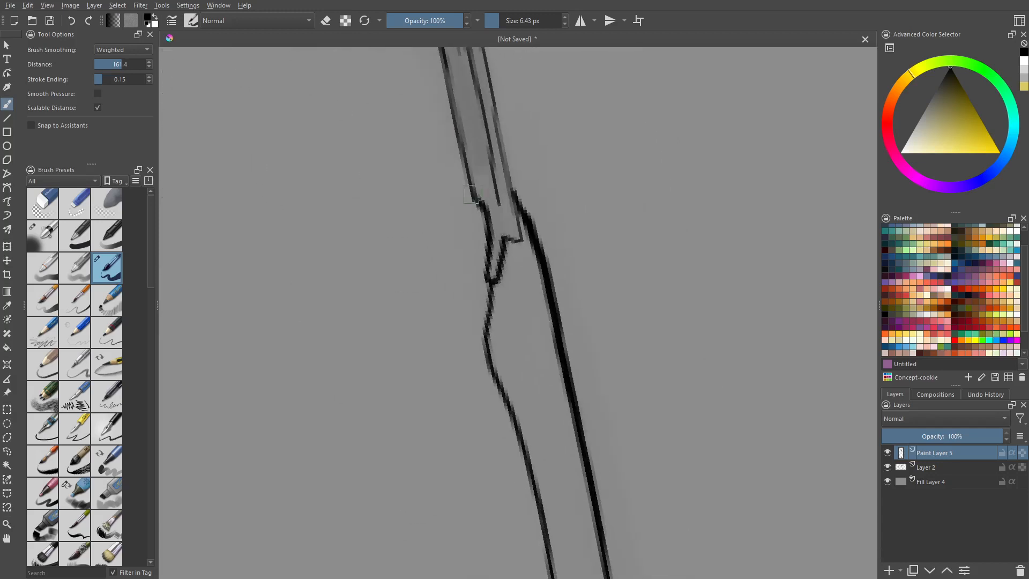
drag(479, 208, 487, 232)
key(ctrl+z)
drag(477, 198, 490, 224)
middle_drag(513, 279, 483, 227)
mouse_move(461, 236)
mouse_down()
mouse_move(490, 190)
mouse_move(489, 154)
mouse_up()
Step: Add short hatching strokes along the bulge on the left side of the lower shaft
middle_drag(520, 336, 502, 210)
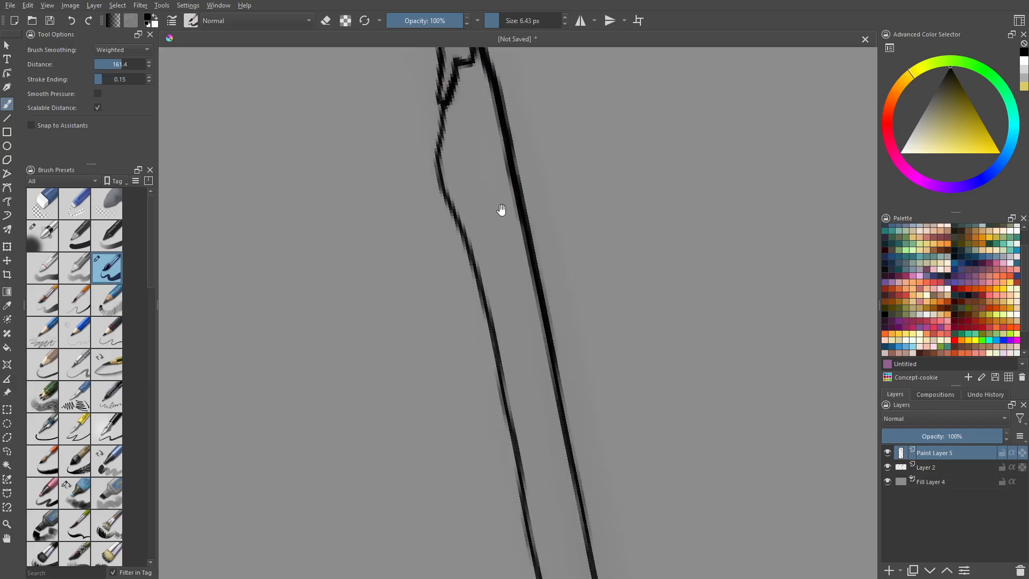
mouse_move(628, 248)
shift+middle_down()
mouse_move(641, 297)
mouse_move(580, 299)
shift+middle_up()
mouse_move(483, 176)
mouse_down()
mouse_move(491, 156)
mouse_move(489, 209)
mouse_move(507, 214)
mouse_move(494, 246)
mouse_move(506, 251)
mouse_up()
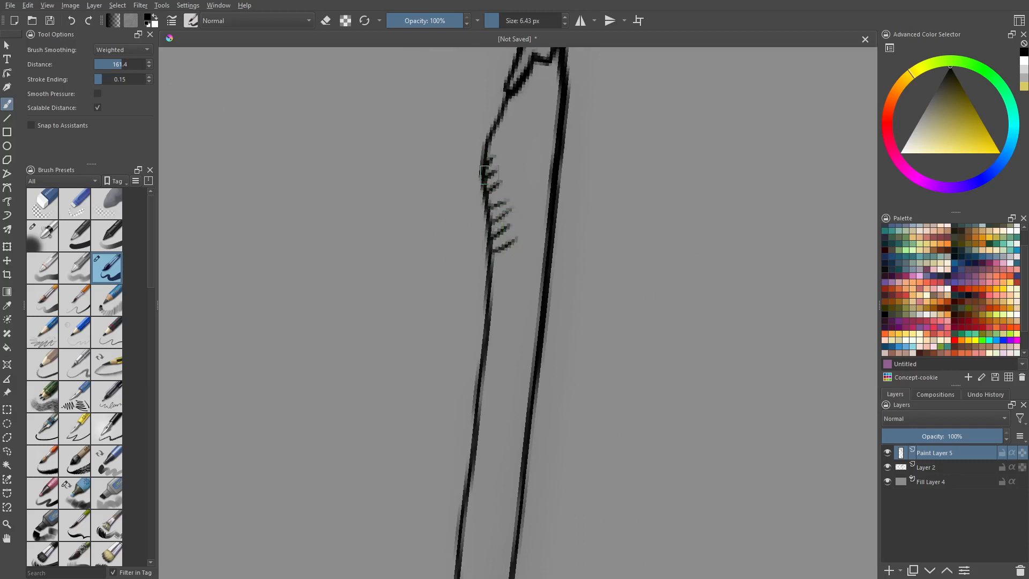
mouse_move(489, 175)
mouse_down()
mouse_move(505, 230)
mouse_move(502, 277)
mouse_up()
Step: Darken the collar at the bottom of the shaft and the tip below it
middle_drag(490, 317, 521, 206)
mouse_move(499, 429)
middle_down()
mouse_move(490, 342)
mouse_move(501, 215)
middle_up()
middle_drag(486, 429, 493, 297)
drag(486, 316, 535, 325)
mouse_move(493, 379)
mouse_down()
mouse_move(494, 369)
mouse_move(514, 425)
mouse_up()
Step: Review the inked lines along the staff from the tip up to the bracket, including the whole design
middle_drag(513, 349, 515, 452)
middle_drag(520, 229, 487, 383)
middle_drag(530, 181, 463, 517)
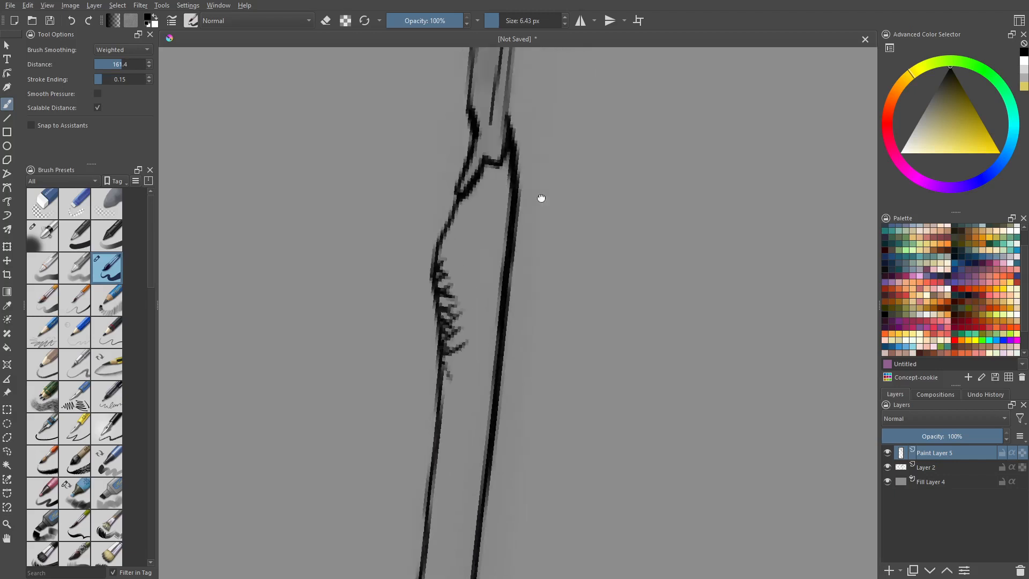
middle_drag(541, 199, 514, 536)
mouse_move(538, 374)
middle_down()
mouse_move(526, 342)
mouse_move(539, 410)
middle_up()
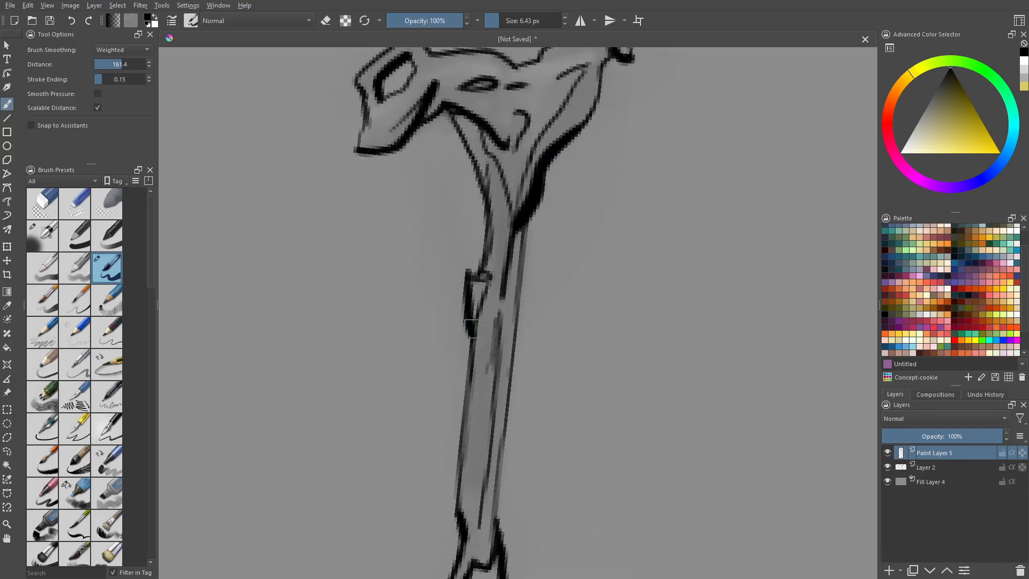
middle_drag(501, 212, 494, 321)
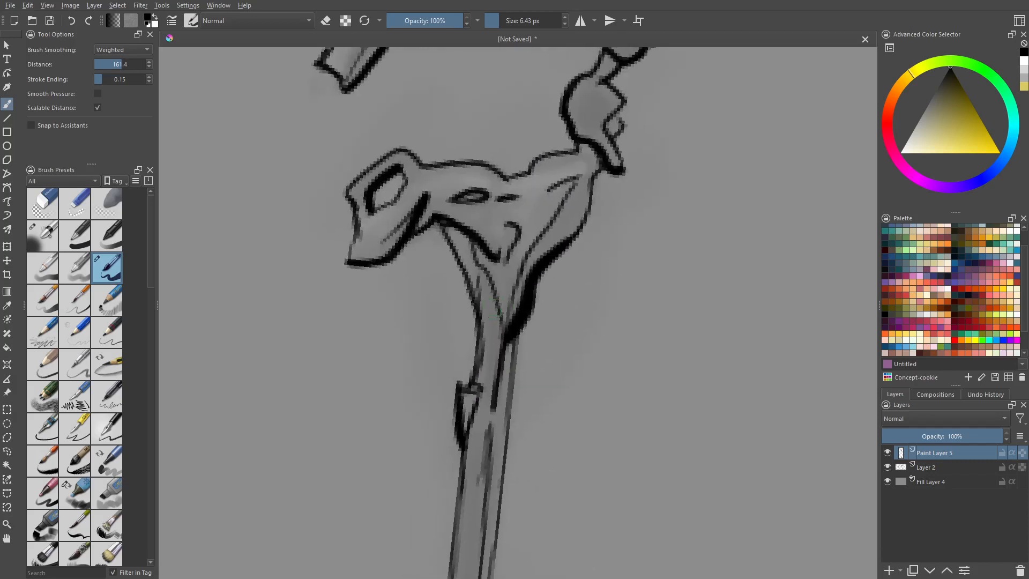
scroll(506, 276, down, 3)
scroll(509, 275, down, 2)
middle_drag(533, 249, 545, 238)
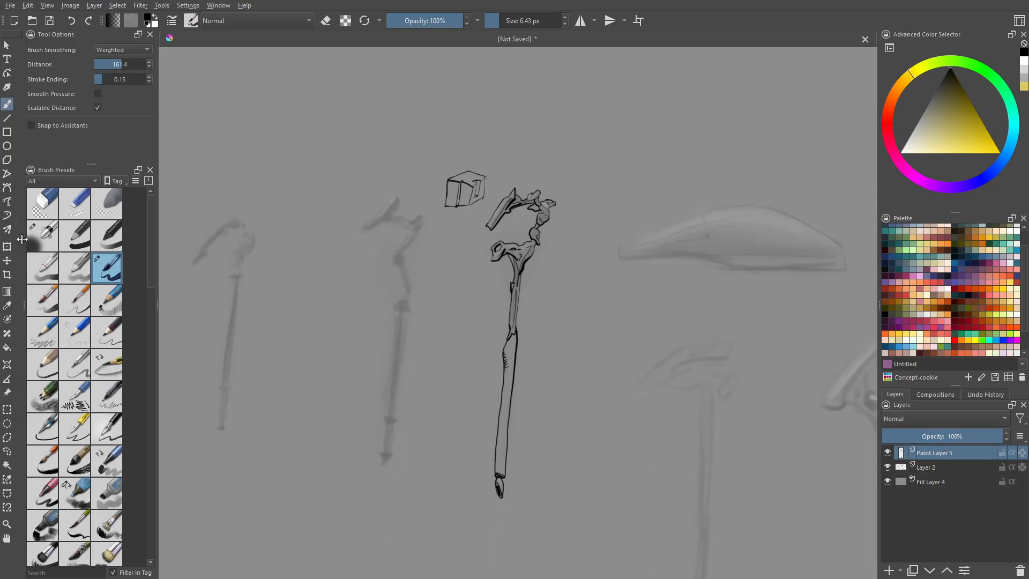
Step: Compare the inked staff with its rough by switching Paint Layer 5's visibility off and on
click(889, 453)
click(889, 453)
click(890, 453)
click(889, 452)
click(889, 453)
click(889, 452)
Step: Erase the box sketch beside the staff's arch and return to the inking brush
click(58, 205)
mouse_move(441, 184)
mouse_down()
mouse_move(476, 184)
mouse_move(459, 199)
mouse_up()
click(101, 276)
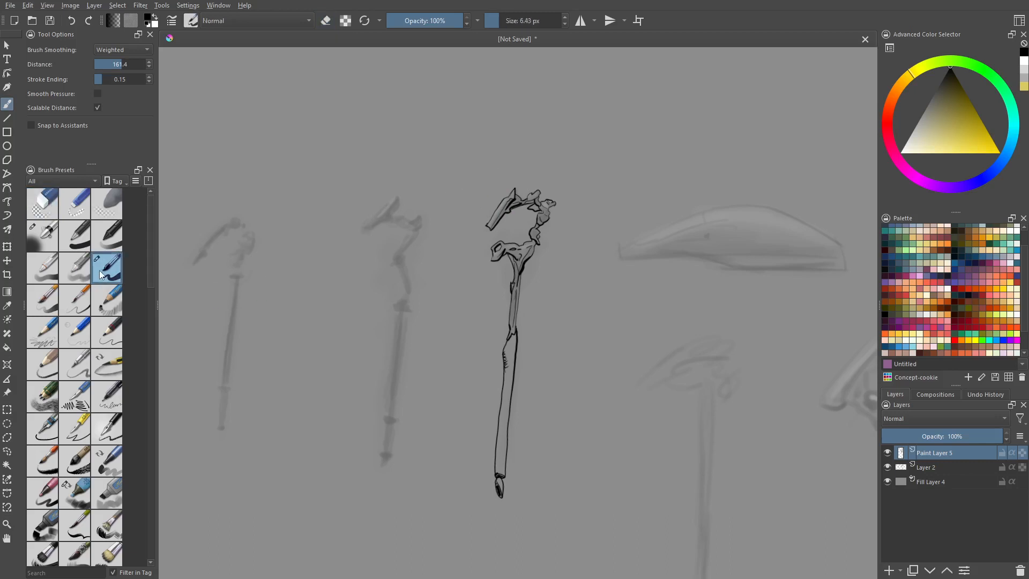
Step: Check the cleaned-up staff among the other roughs with Paint Layer 5 hidden and shown
scroll(545, 182, down, 3)
scroll(485, 193, up, 2)
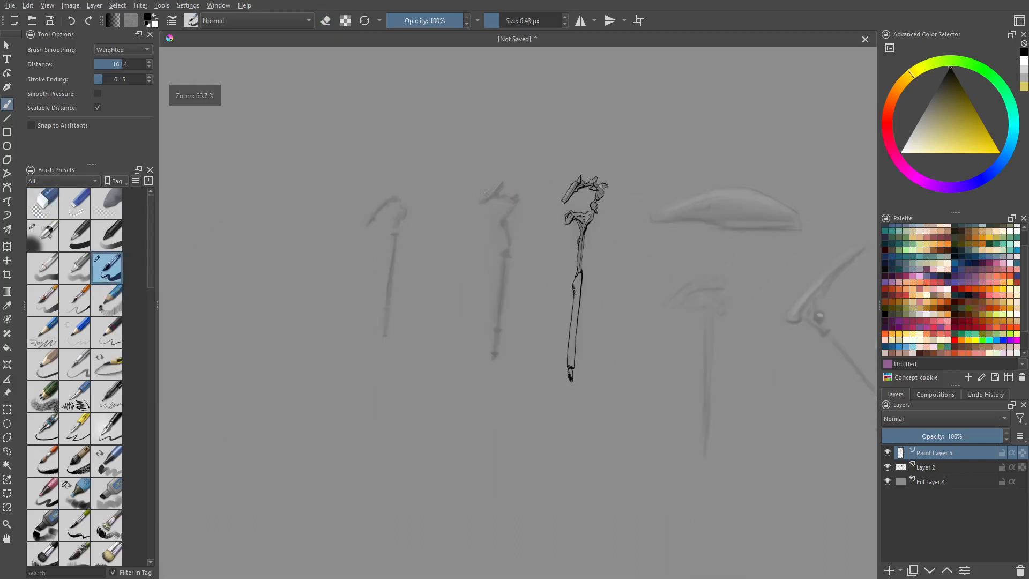
drag(530, 197, 465, 194)
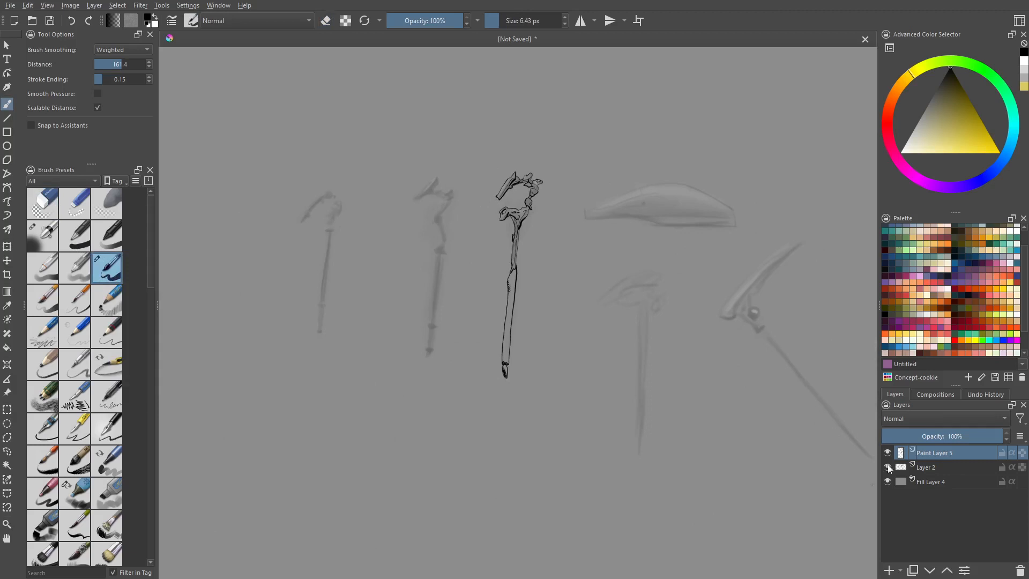
click(887, 453)
click(888, 453)
Step: Check the staff's outline for gaps using a contiguous selection of the surrounding area, and clear the selection
click(8, 465)
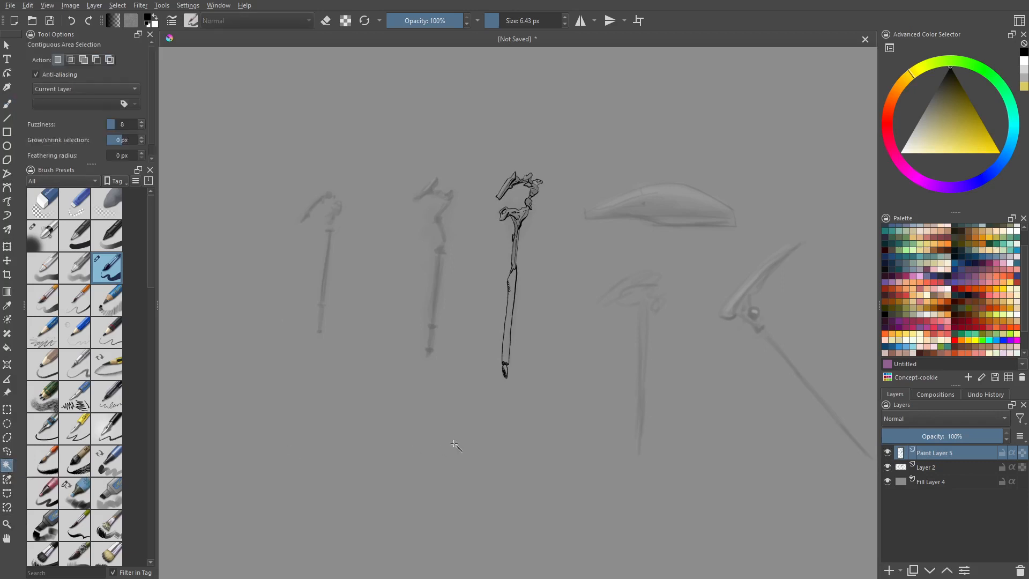
click(454, 437)
scroll(545, 253, up, 3)
middle_drag(529, 143, 542, 314)
scroll(551, 263, up, 4)
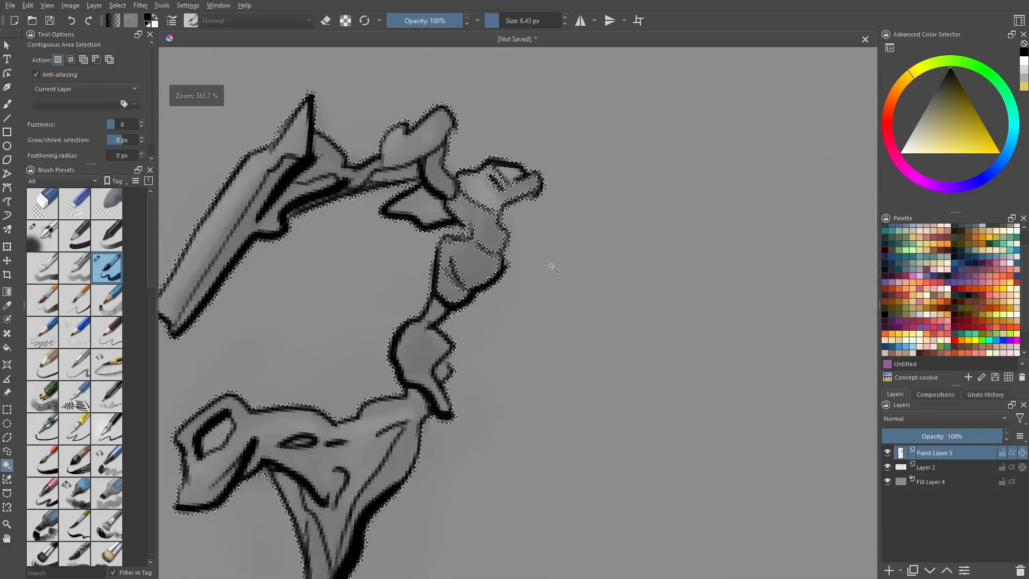
middle_drag(466, 250, 543, 268)
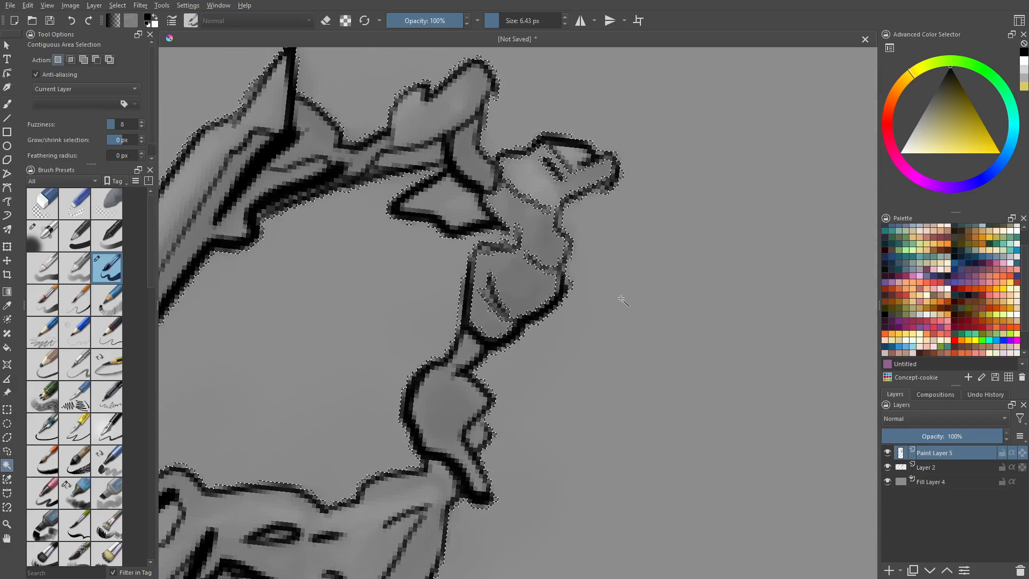
key(ctrl+shift+a)
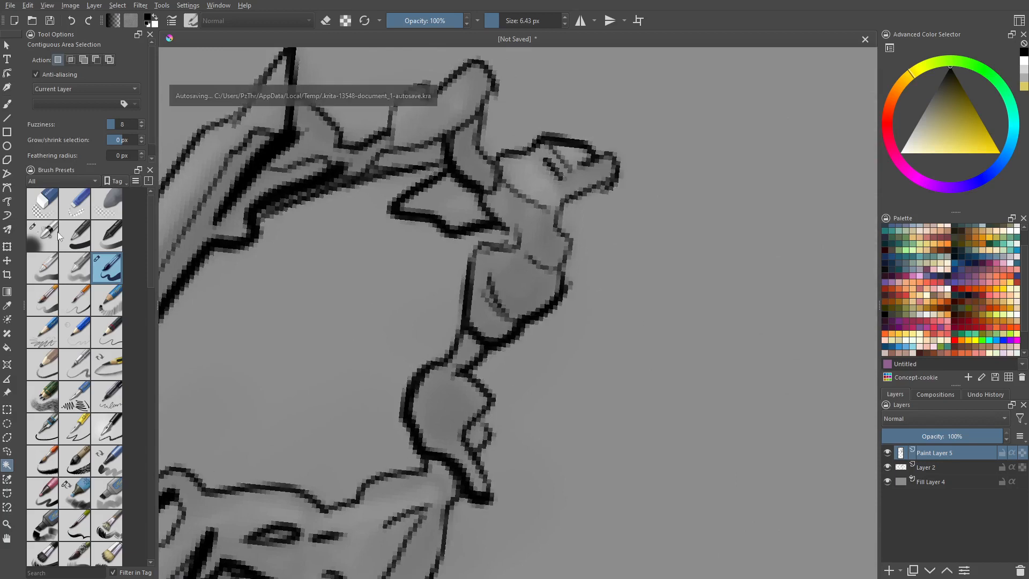
Step: Close the outline gap between the hanging spike and the joint with a 3.12 px brush, and reselect the surrounding area
key(b)
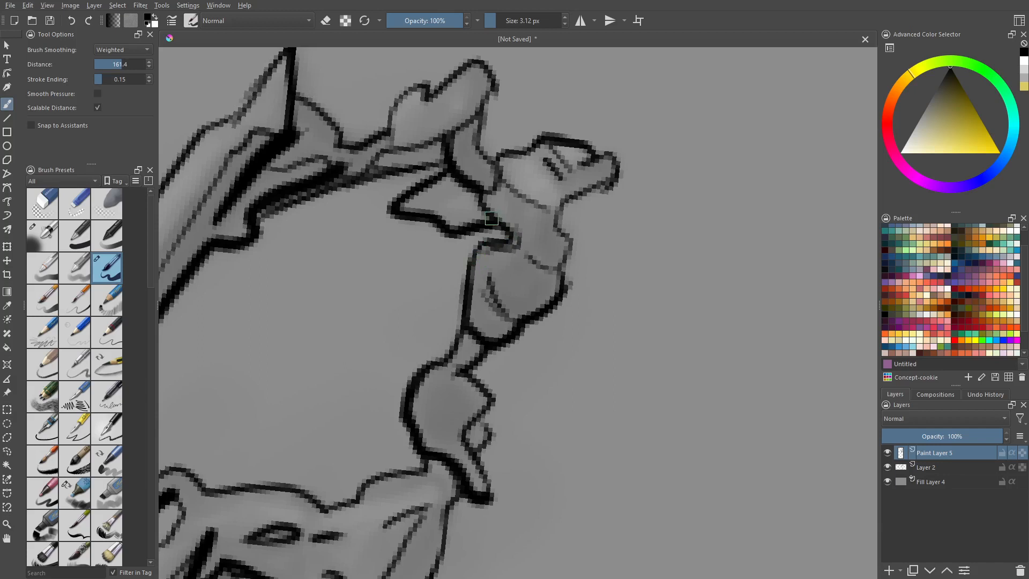
click(7, 465)
click(678, 377)
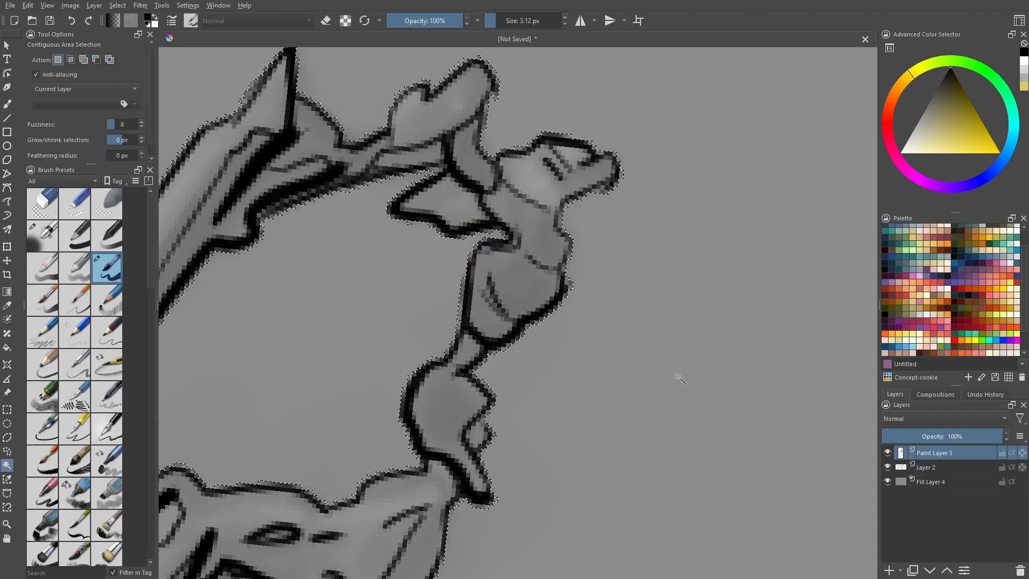
Step: Inspect the selection's edge along the shaft, bracket and hooked end for leaks into the staff
scroll(664, 373, down, 4)
mouse_move(665, 372)
middle_down()
mouse_move(616, 349)
mouse_move(586, 166)
middle_up()
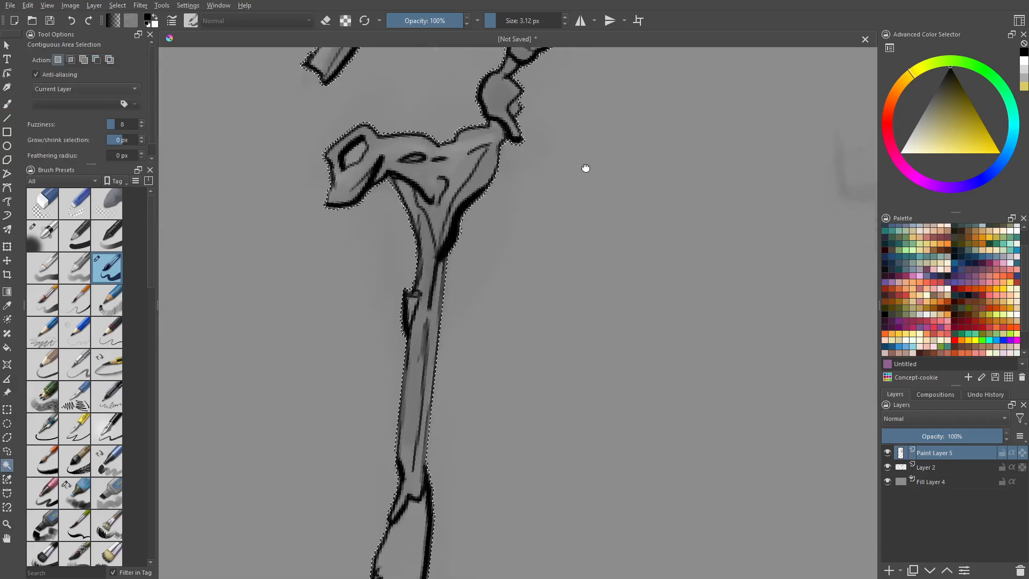
mouse_move(482, 386)
middle_down()
mouse_move(510, 211)
mouse_move(526, 464)
mouse_move(519, 456)
middle_up()
scroll(498, 291, down, 2)
scroll(421, 190, up, 1)
scroll(421, 189, up, 3)
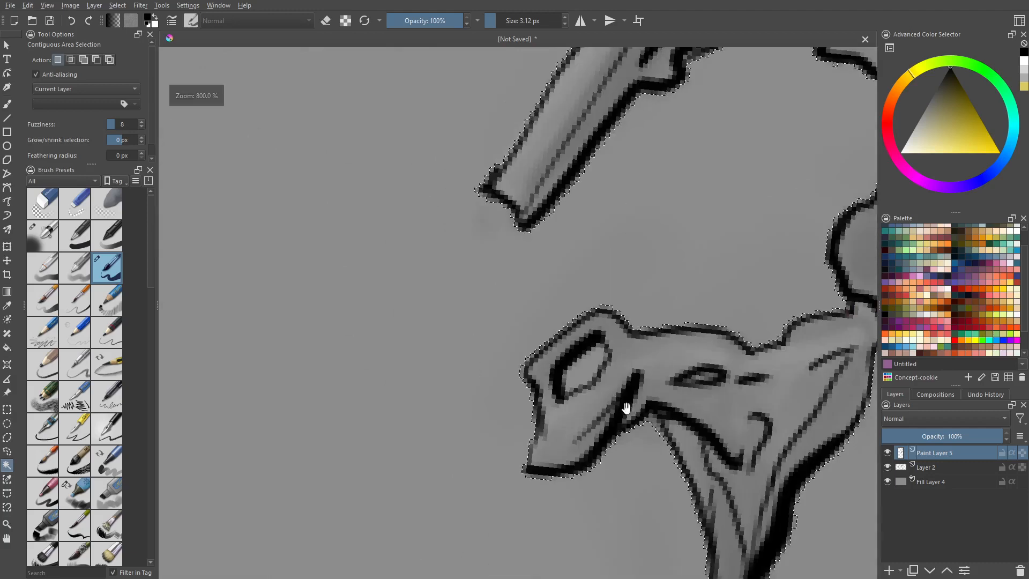
middle_drag(626, 409, 496, 317)
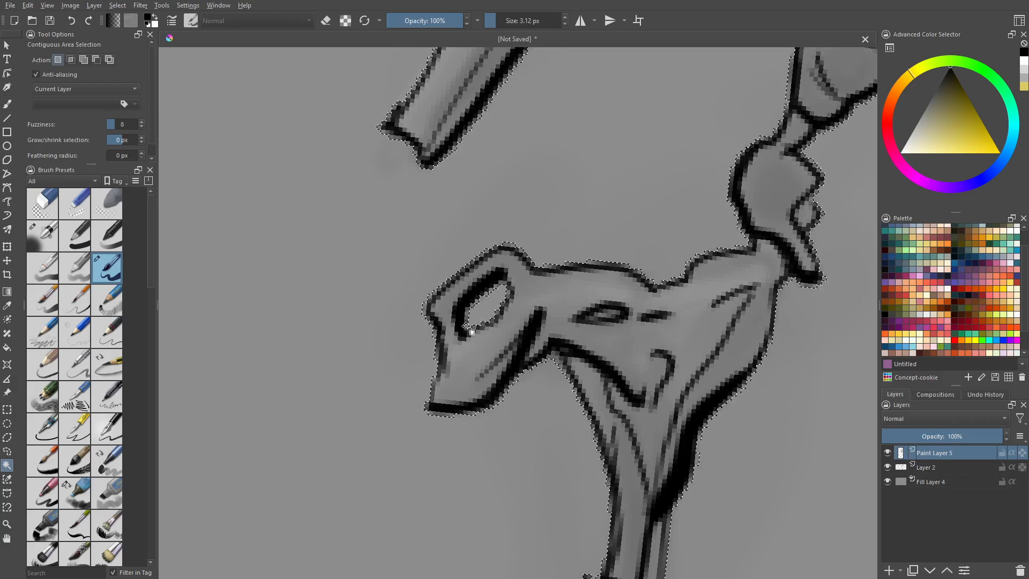
Step: Invert the selection so it covers the staff itself, and shrink it by 1 px
click(118, 5)
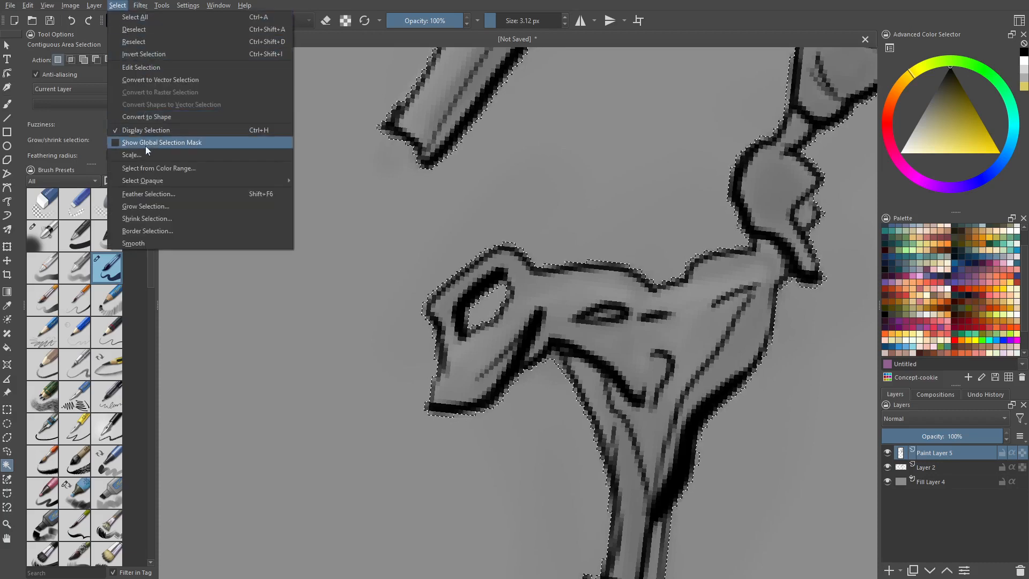
click(167, 54)
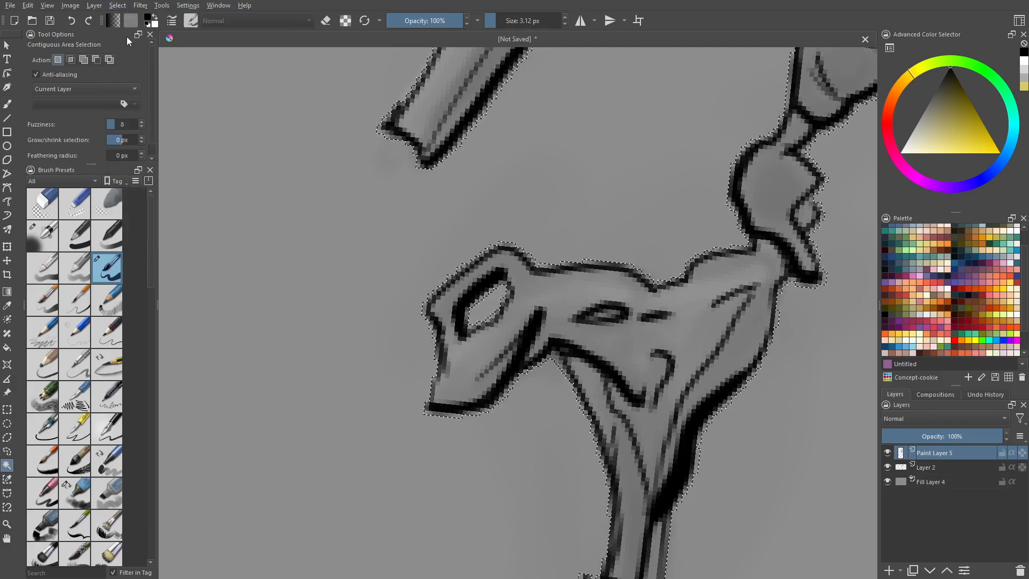
click(122, 7)
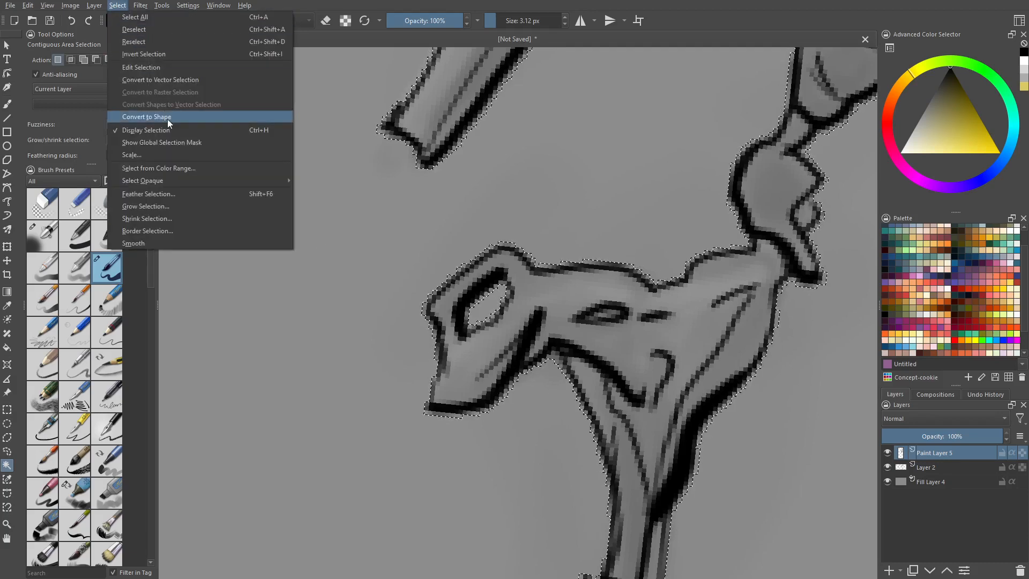
click(181, 219)
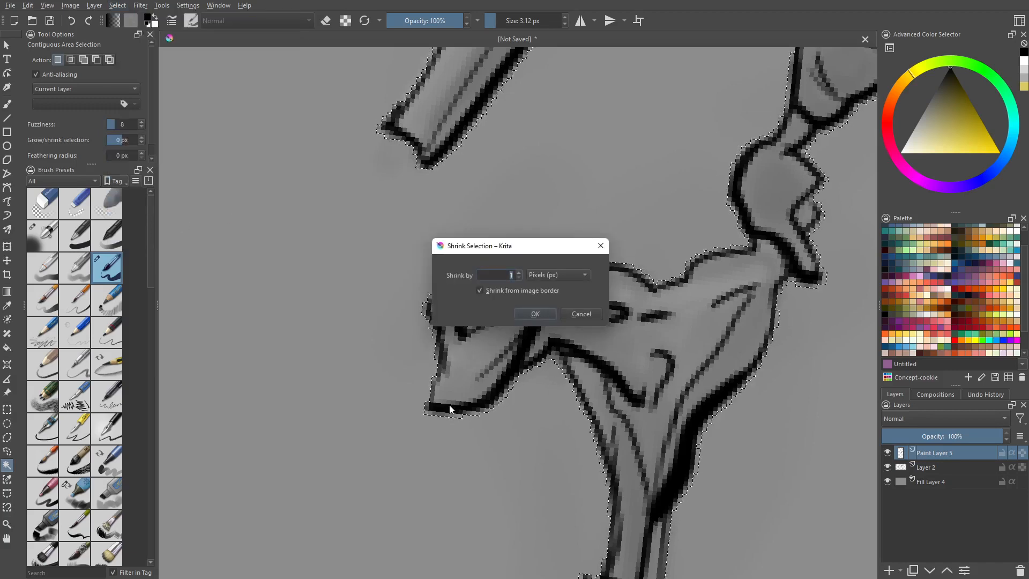
click(536, 315)
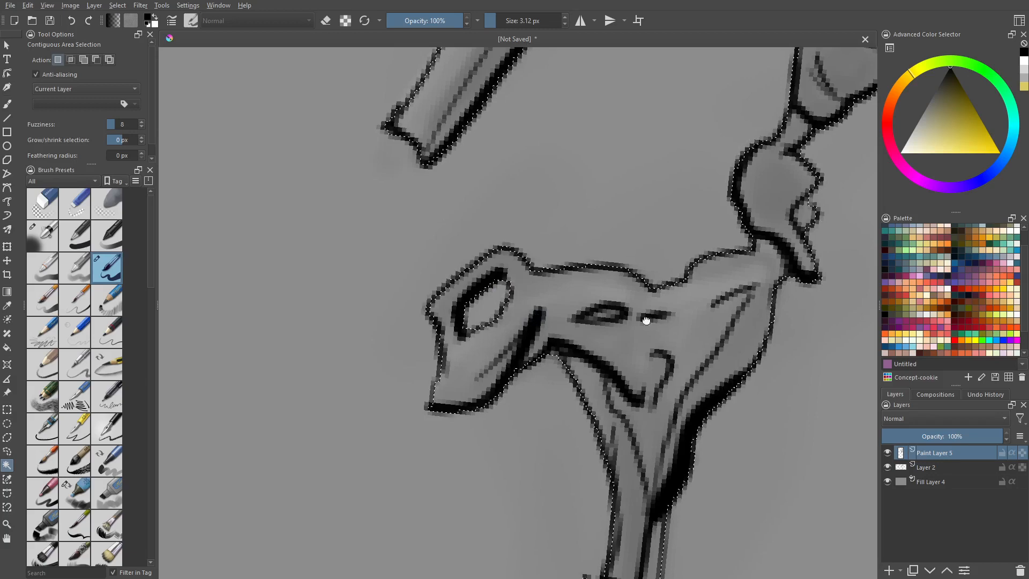
Step: Fill the staff-shaped selection with flat grey on a new paint layer, and clear the selection
middle_drag(650, 322, 500, 349)
click(890, 570)
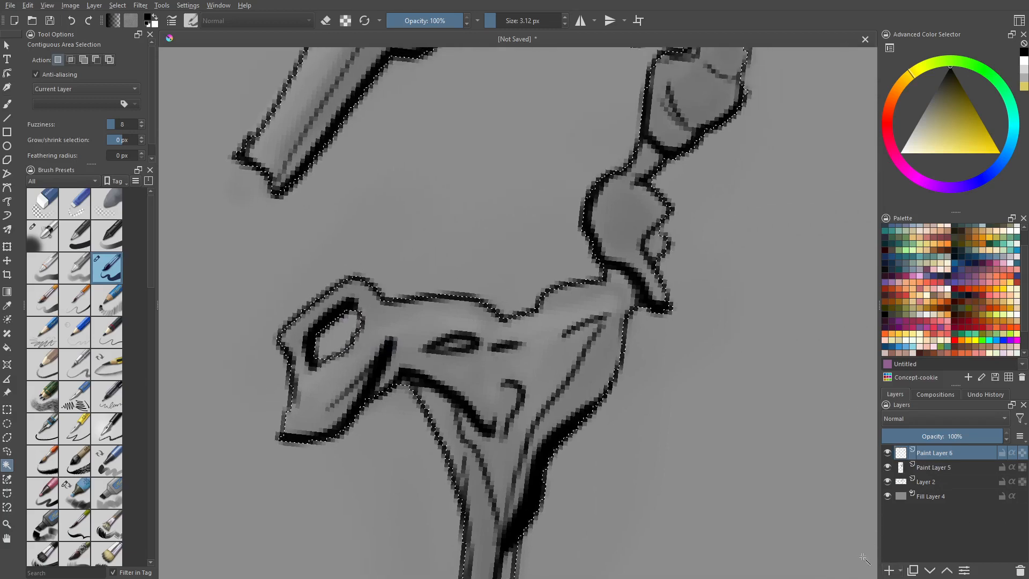
click(7, 348)
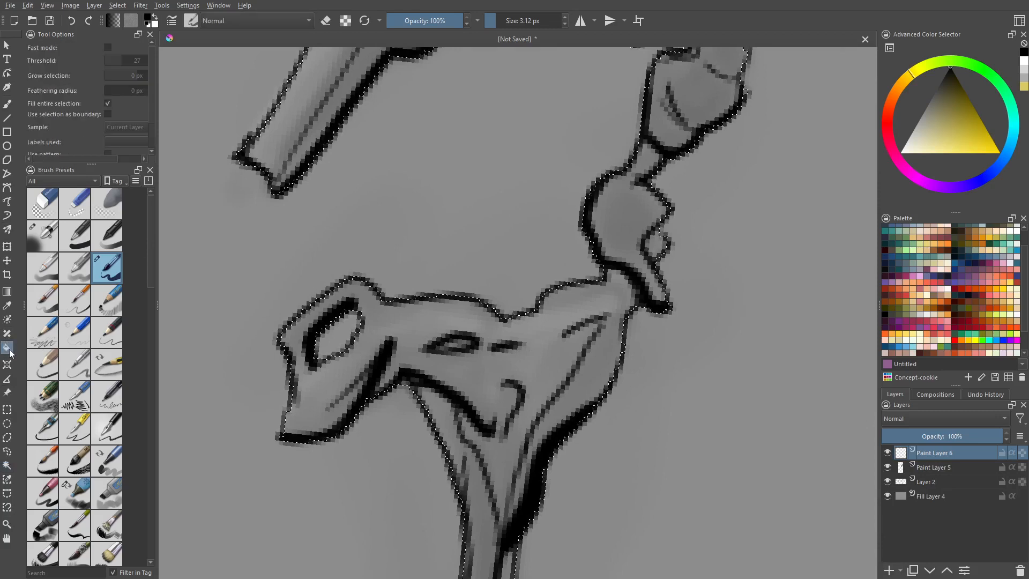
click(921, 117)
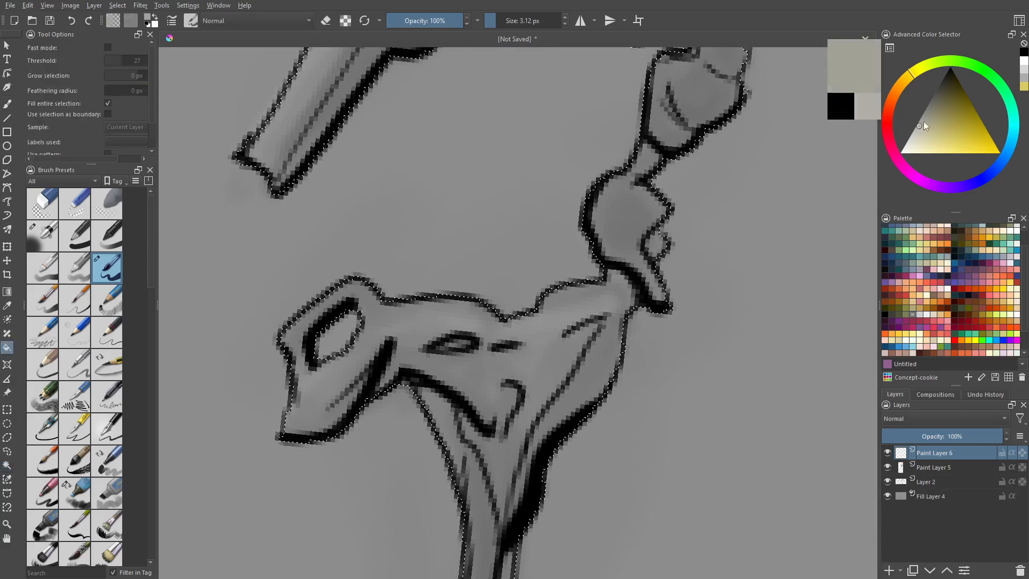
click(579, 319)
key(ctrl+shift+a)
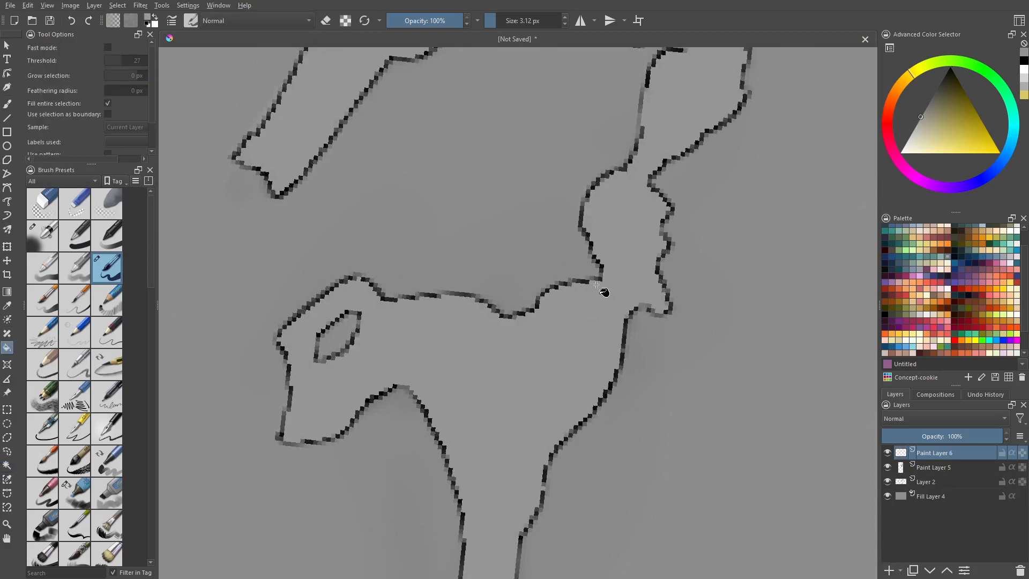
Step: Move the grey-filled Paint Layer 6 beneath the line art on Paint Layer 5
mouse_move(929, 454)
mouse_down()
mouse_move(929, 490)
mouse_move(921, 477)
mouse_up()
scroll(569, 331, down, 7)
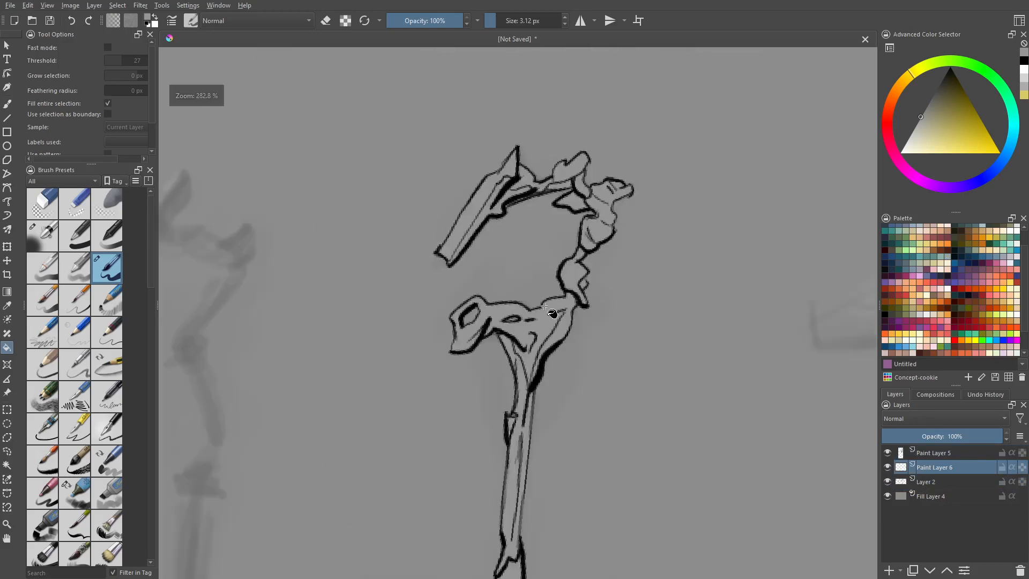
middle_drag(598, 376, 555, 300)
scroll(560, 303, up, 3)
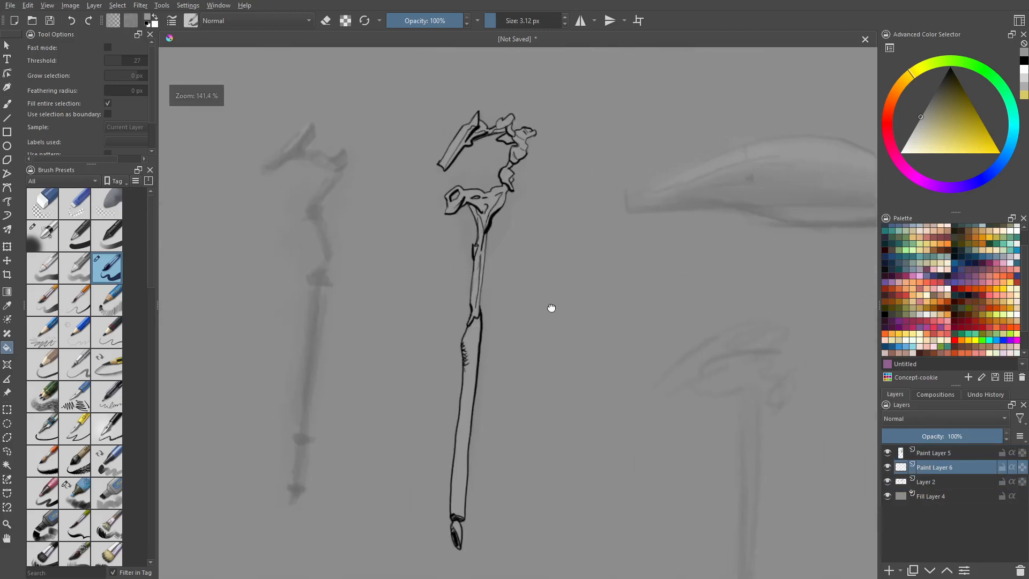
Step: Choose the soft marker brush preset at 19.47 px and lock the transparent pixels of Paint Layer 6
click(7, 104)
scroll(59, 383, down, 3)
scroll(75, 373, down, 5)
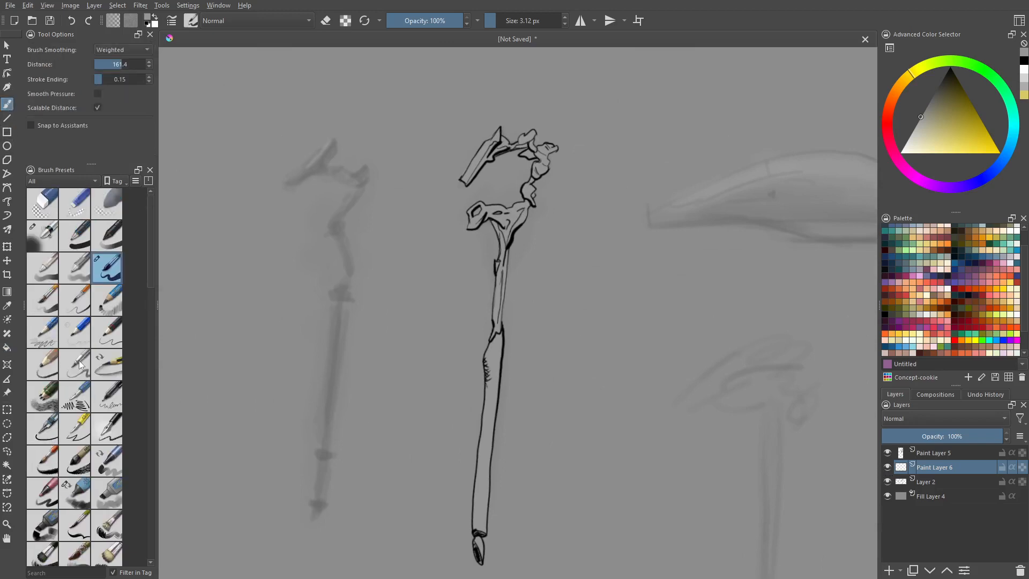
scroll(82, 366, up, 5)
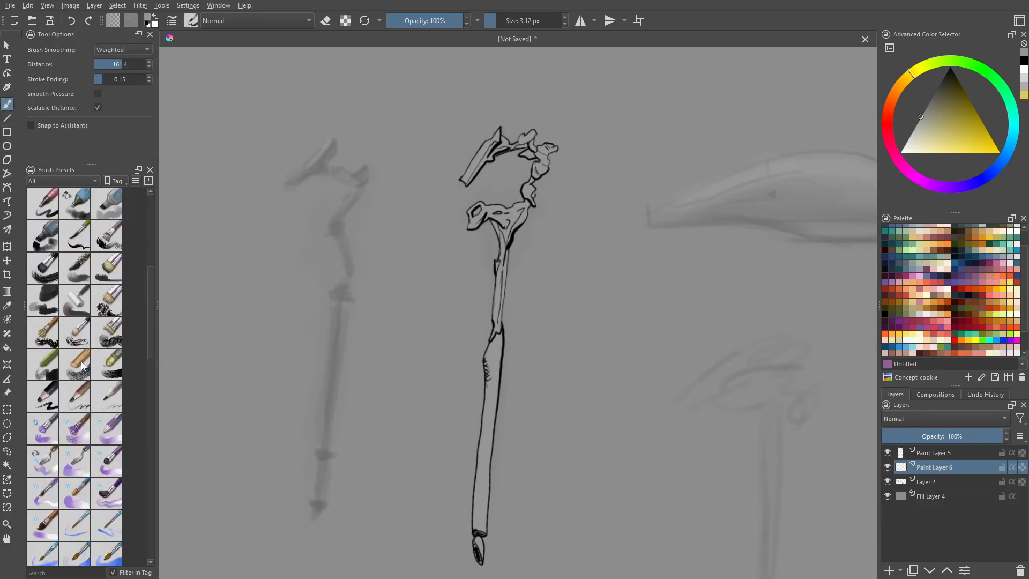
click(85, 201)
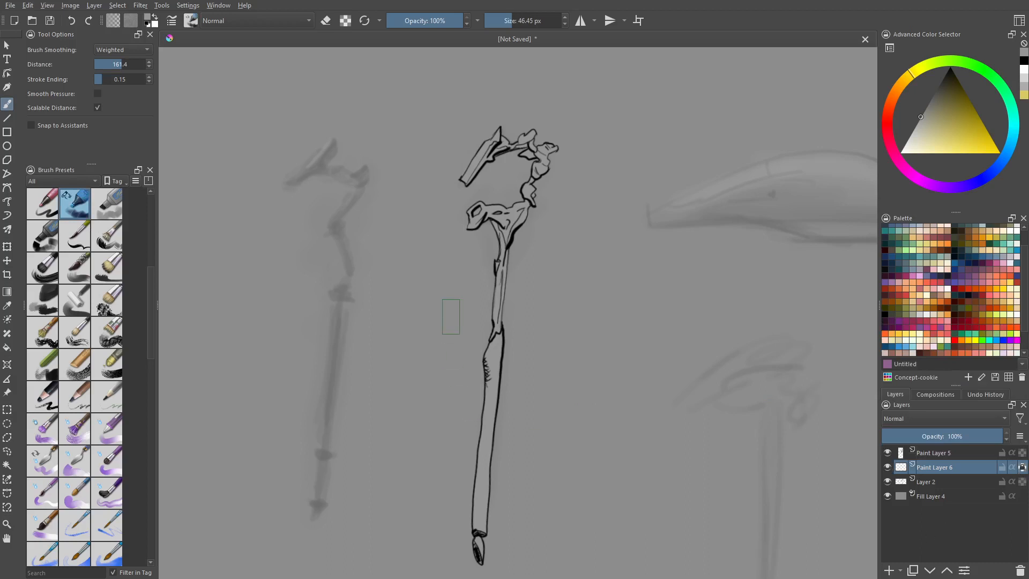
mouse_move(535, 300)
shift+mouse_down()
mouse_move(503, 300)
mouse_move(513, 300)
shift+mouse_up()
Step: Try painting yellow over the staff's bracket and shaft within the locked fill, and undo it
click(954, 120)
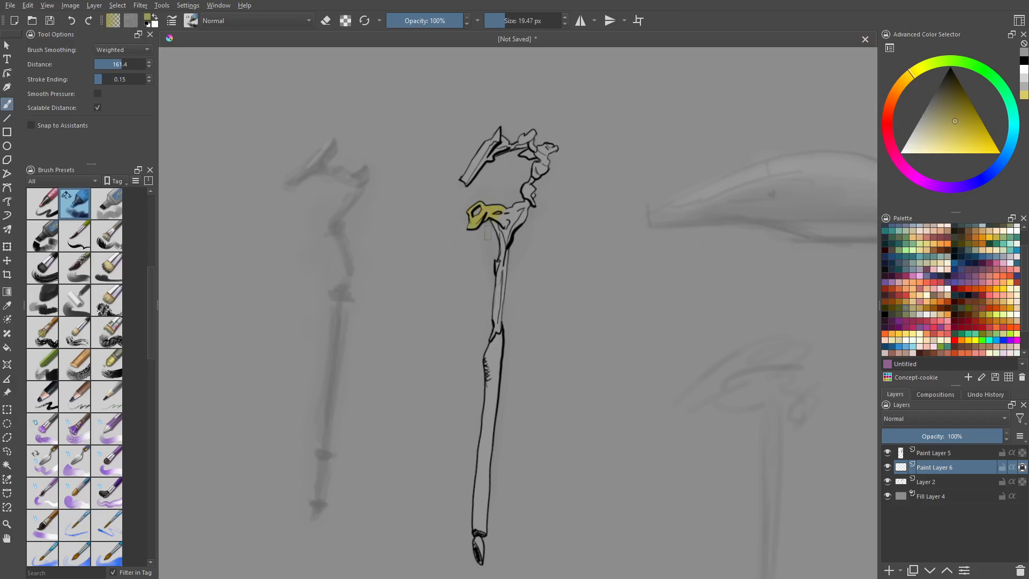
drag(504, 251, 496, 301)
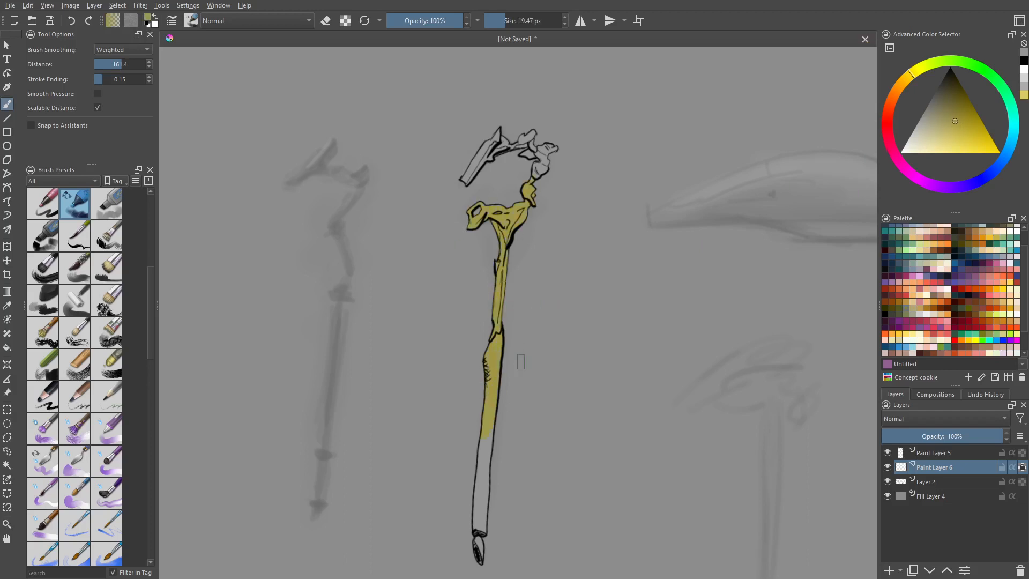
drag(482, 475, 485, 481)
key(ctrl+z)
Step: Shade the hook's straight blade in a darker muted grey with a 14.21 px brush at 34% opacity
shift+drag(512, 336, 522, 335)
drag(953, 122, 917, 94)
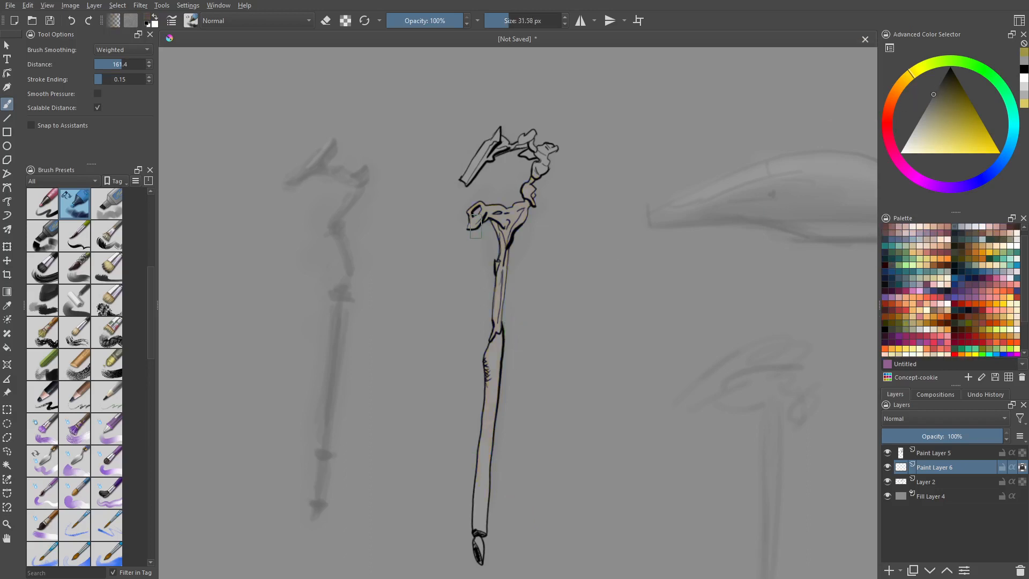
mouse_move(462, 204)
shift+mouse_down()
mouse_move(437, 204)
mouse_move(467, 200)
shift+mouse_up()
click(401, 20)
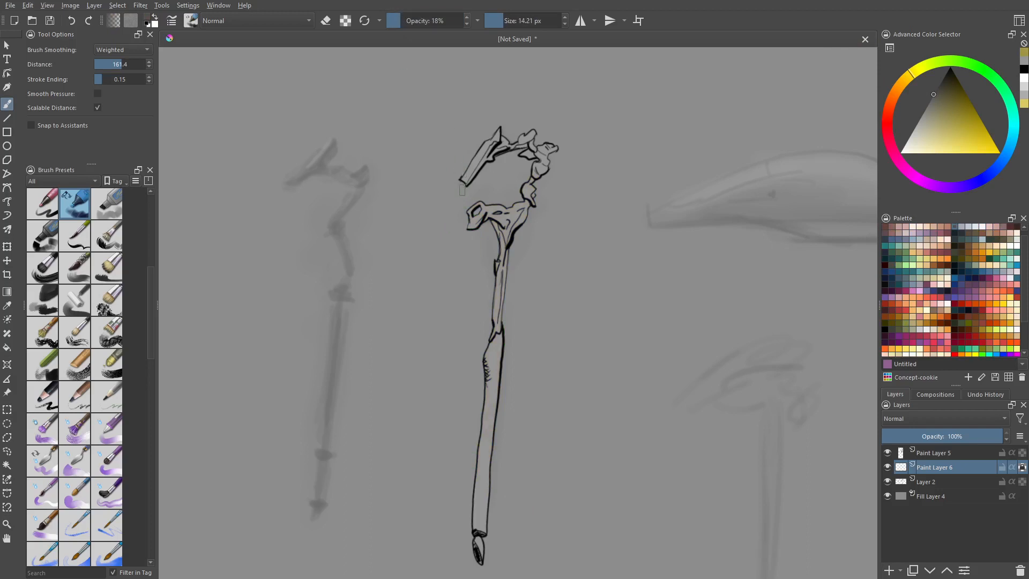
click(414, 21)
drag(465, 186, 486, 159)
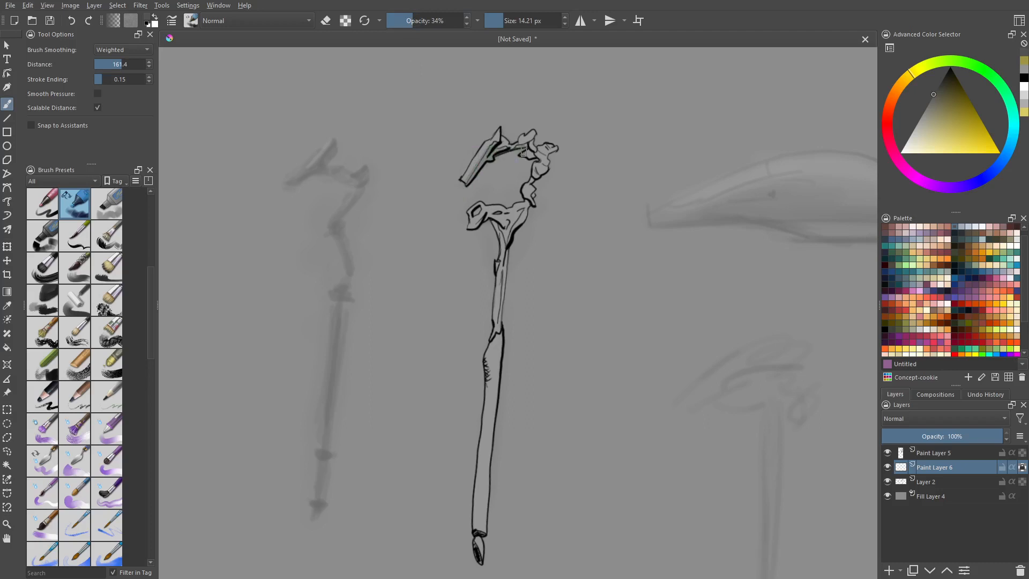
Step: Set brush smoothing to Basic, and shade the staff's arch and upper shaft with a 9.60 px brush
click(115, 50)
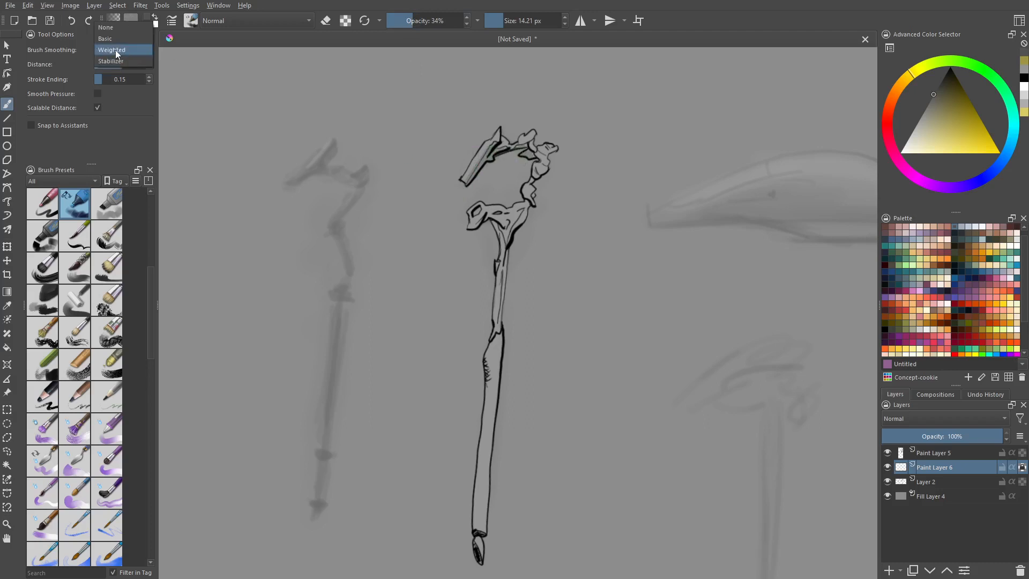
click(115, 38)
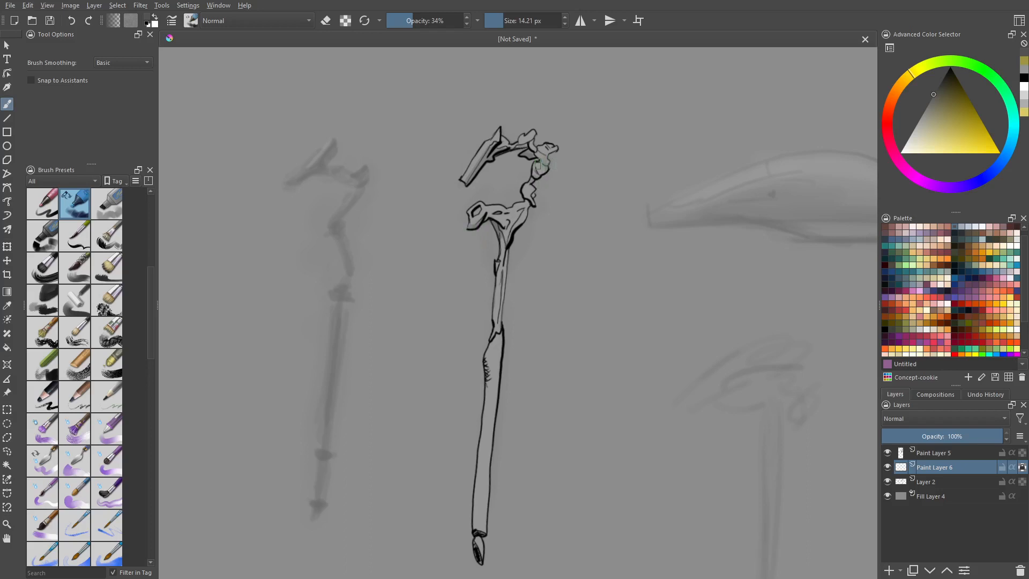
shift+drag(553, 172, 546, 172)
middle_drag(536, 187, 545, 137)
shift+drag(505, 210, 508, 209)
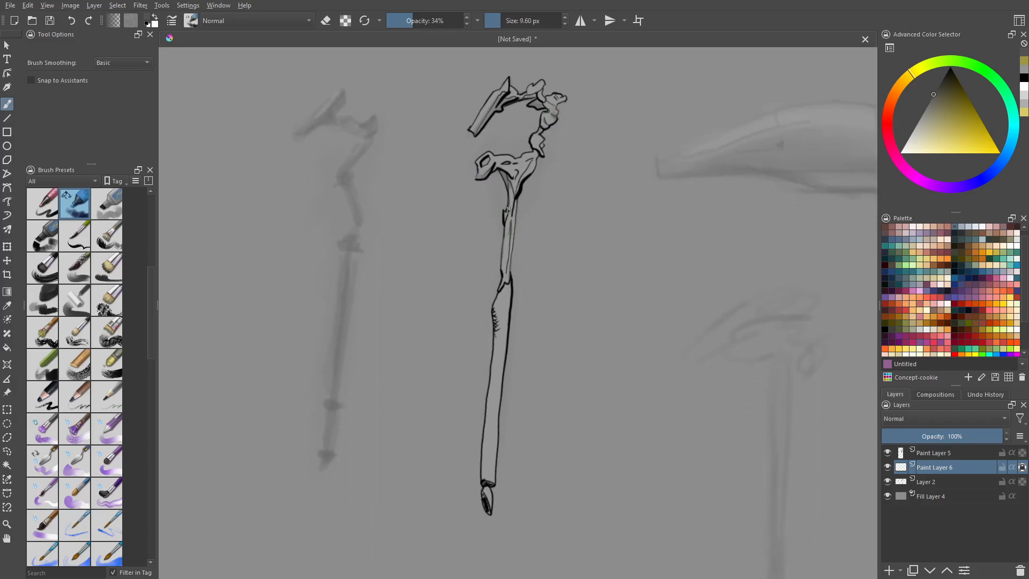
middle_drag(503, 255, 512, 230)
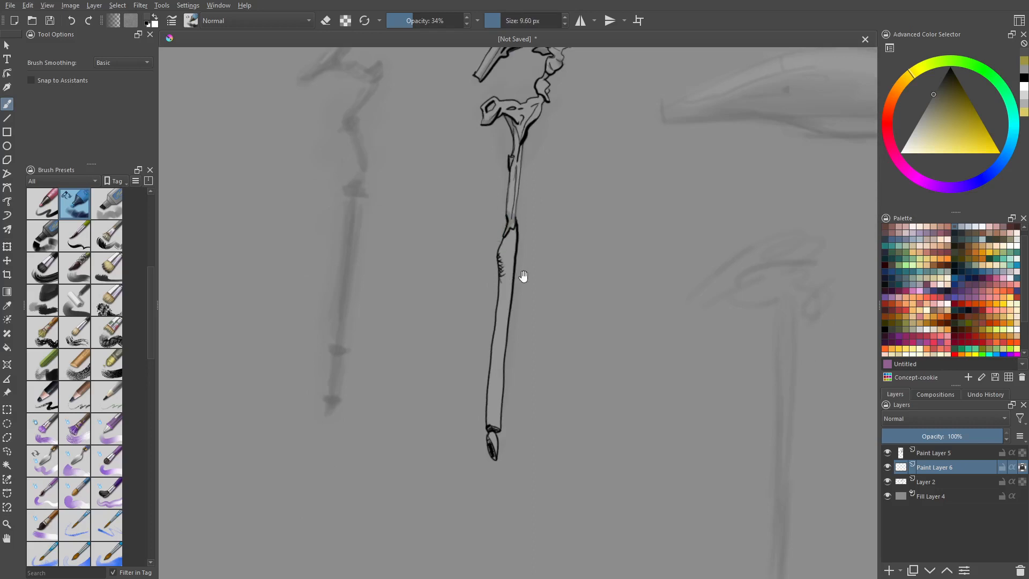
Step: Shade the lower shaft along its length with a 21.45 px brush, redoing the first stroke
middle_drag(524, 276, 526, 219)
mouse_move(513, 197)
shift+mouse_down()
mouse_move(522, 196)
mouse_move(496, 356)
shift+mouse_up()
key(ctrl+z)
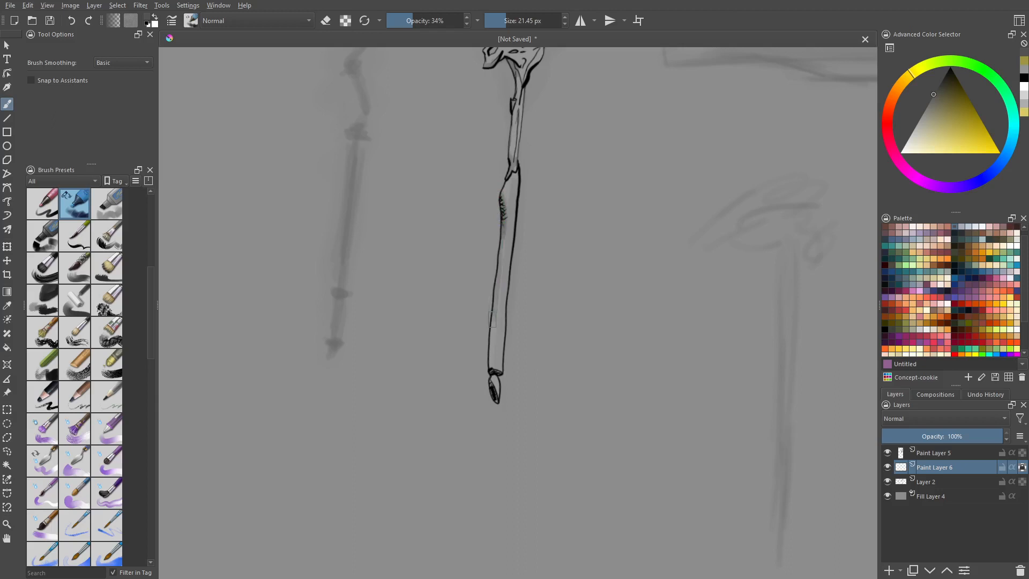
drag(502, 247, 499, 387)
Step: Deepen the shading on the staff's bracket, arch and joints with a 9.60 px brush
middle_drag(499, 119, 504, 279)
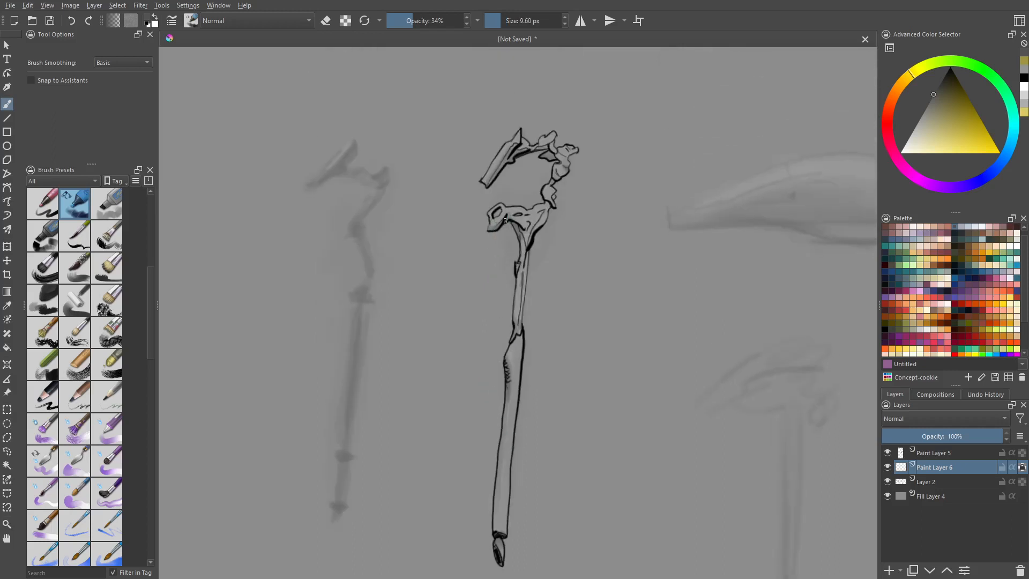
middle_drag(535, 221, 530, 243)
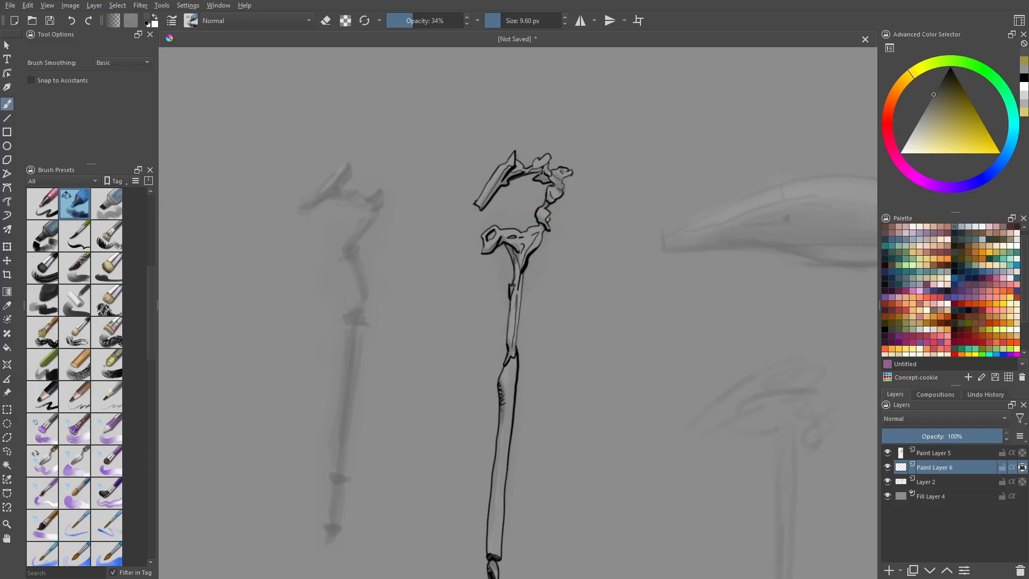
scroll(482, 262, down, 3)
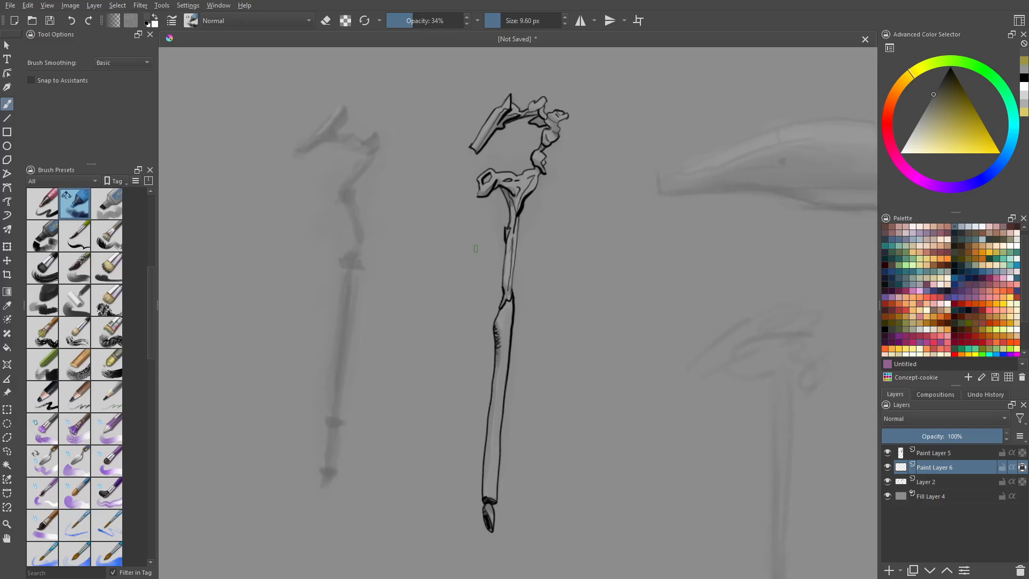
mouse_move(544, 284)
middle_down()
mouse_move(489, 255)
mouse_move(562, 276)
middle_up()
Step: Check the staff with Fill Layer 4 hidden, and change that layer's background color to white (#ffffff)
click(887, 496)
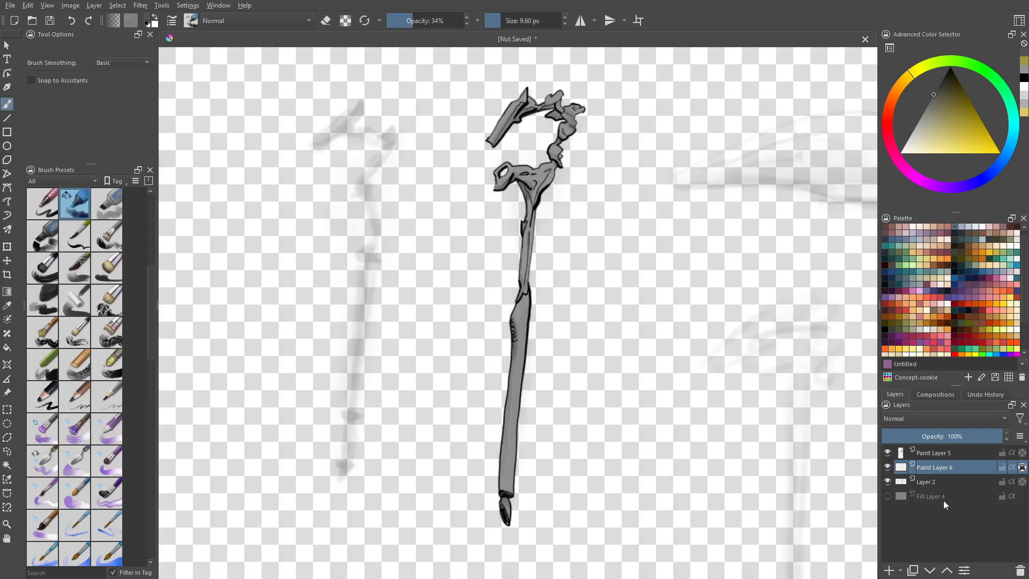
click(888, 496)
click(900, 498)
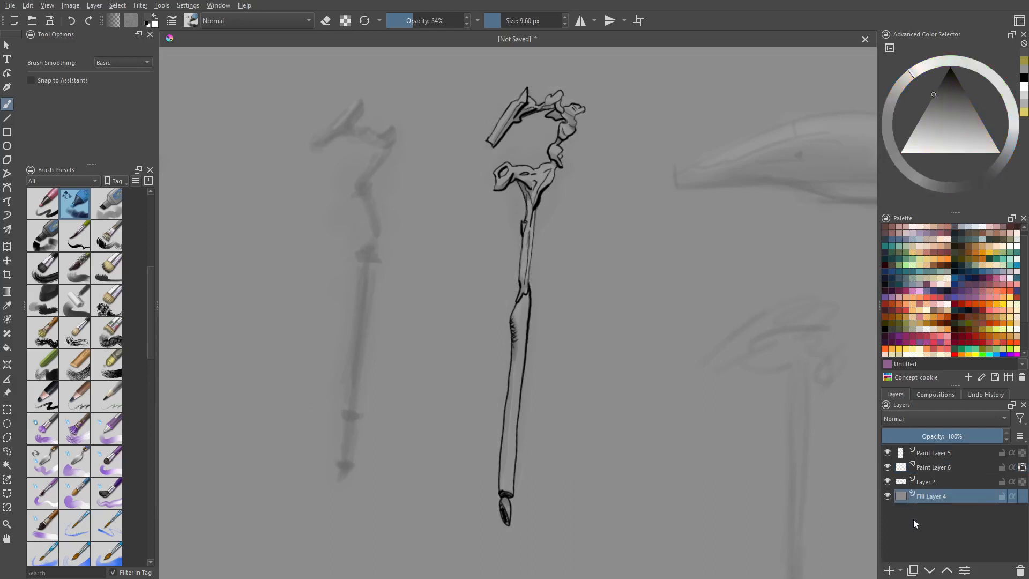
right_click(907, 492)
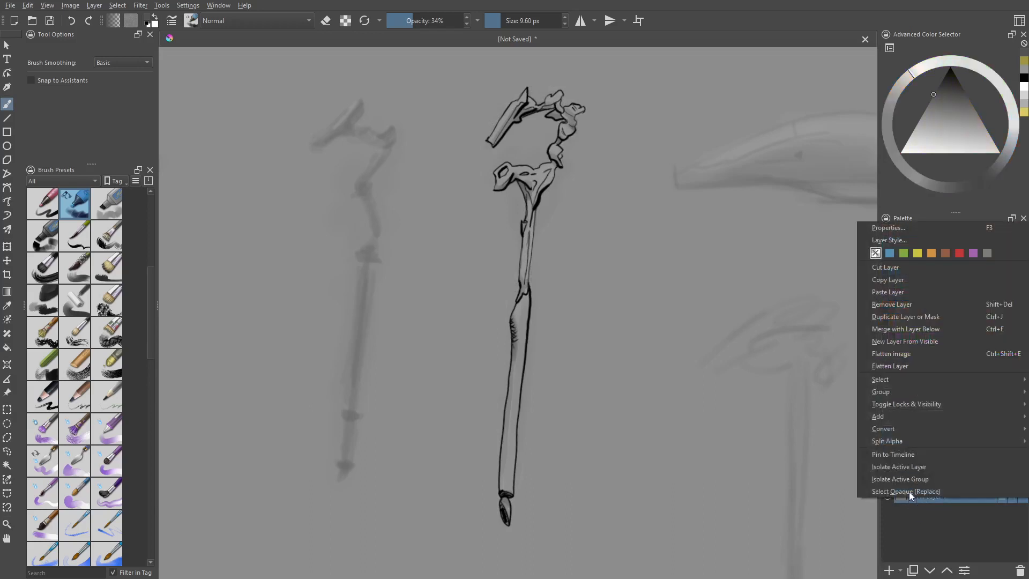
click(931, 229)
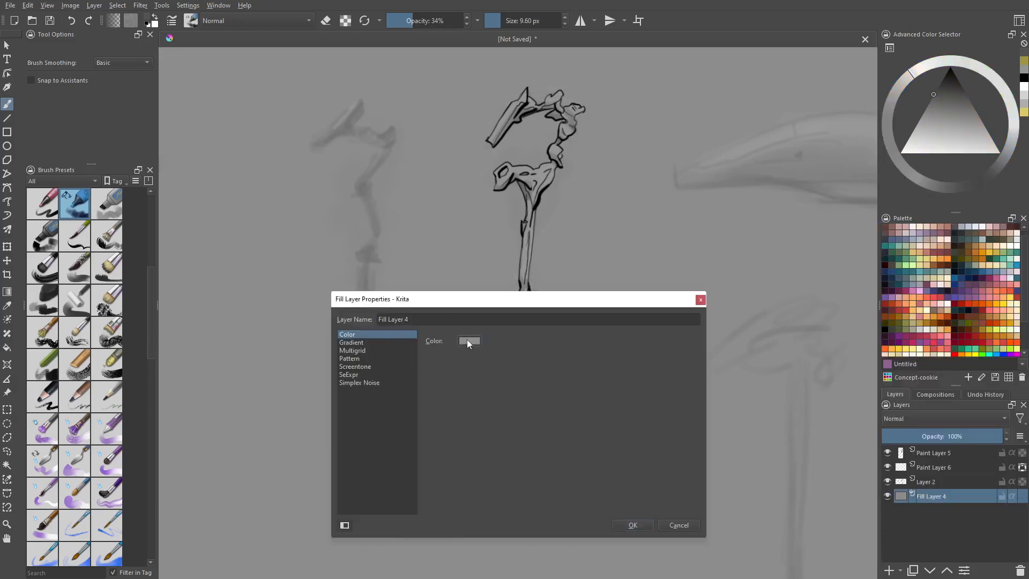
click(470, 340)
drag(435, 359, 343, 429)
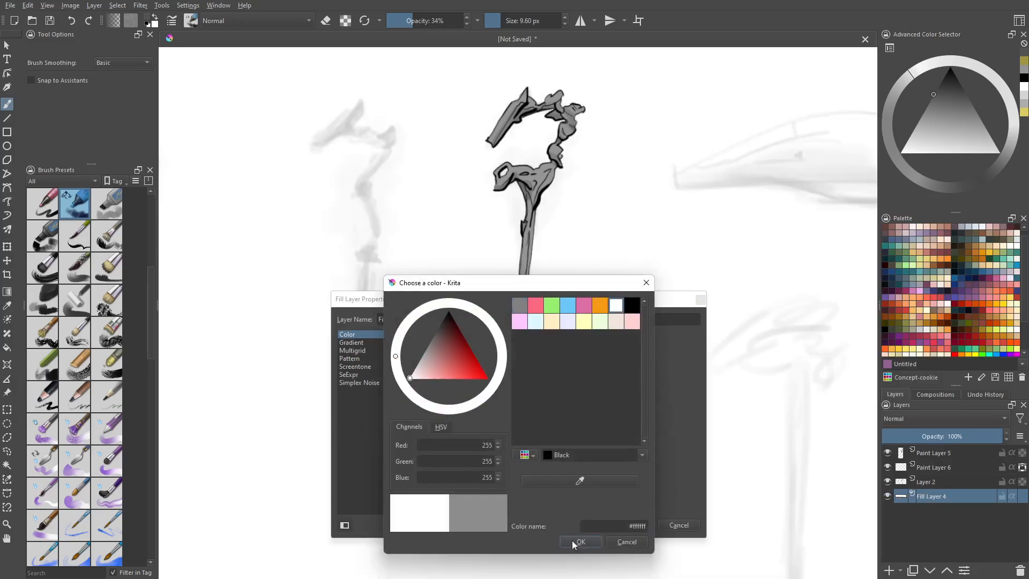
click(574, 541)
click(635, 526)
Step: Highlight the staff's arch in white with a 3.29 px brush on Paint Layer 6, undoing the last stroke
scroll(568, 344, down, 2)
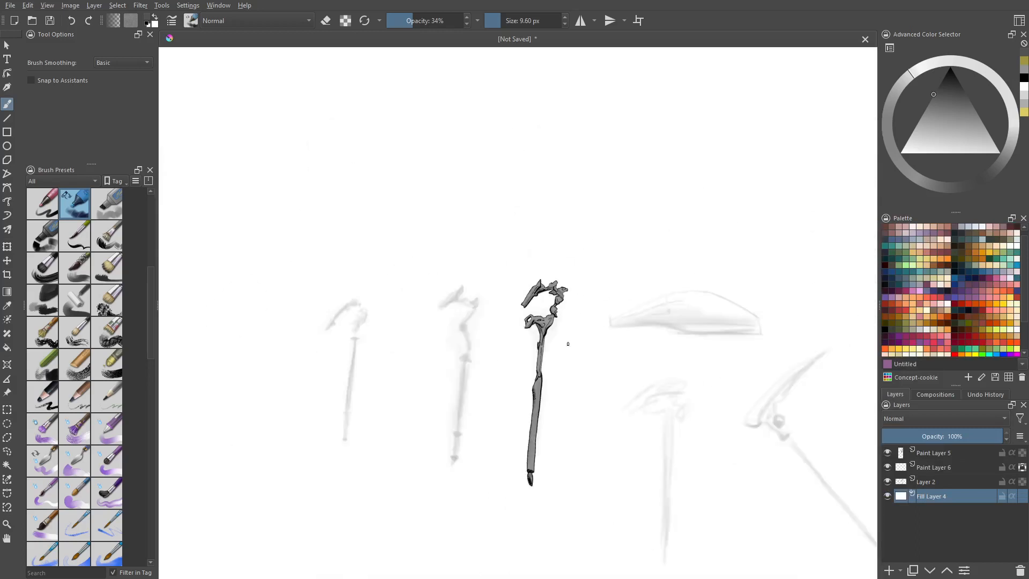
scroll(568, 344, down, 1)
middle_drag(610, 383, 594, 300)
scroll(597, 306, up, 3)
middle_drag(498, 284, 628, 395)
click(935, 467)
middle_drag(585, 241, 597, 283)
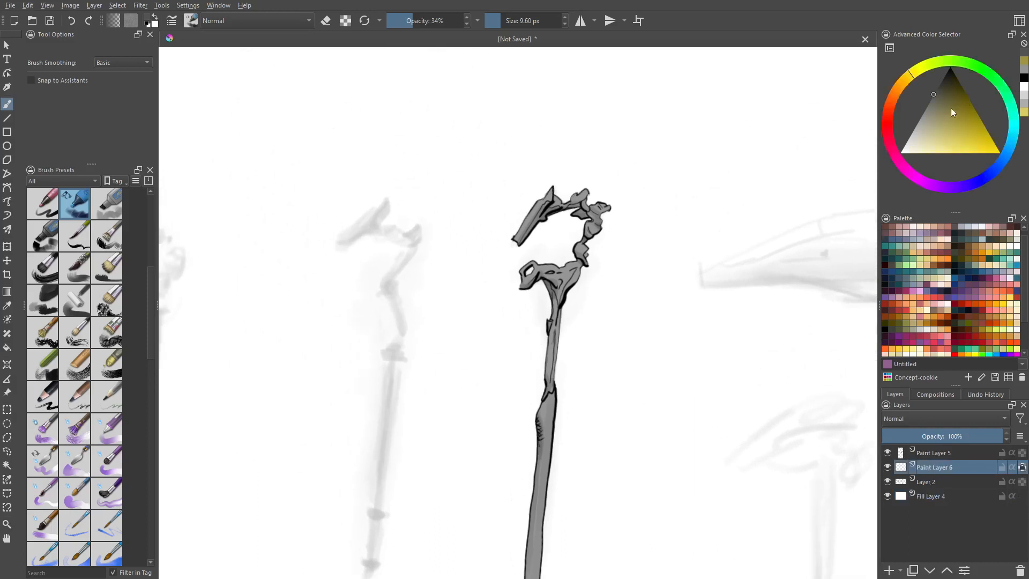
click(902, 154)
drag(515, 236, 537, 204)
drag(514, 243, 548, 196)
mouse_move(515, 242)
mouse_down()
mouse_move(543, 199)
mouse_move(576, 194)
mouse_move(605, 208)
mouse_move(596, 219)
mouse_up()
key(ctrl+z)
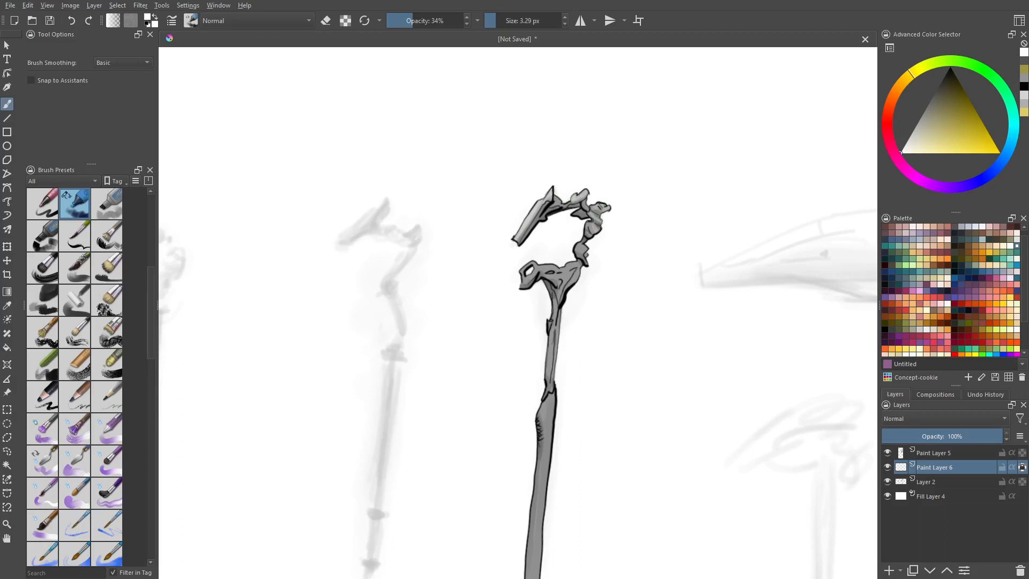
Step: Highlight the staff's upper shaft, lower shaft and tip in white with a 12.10 px brush
scroll(582, 249, down, 1)
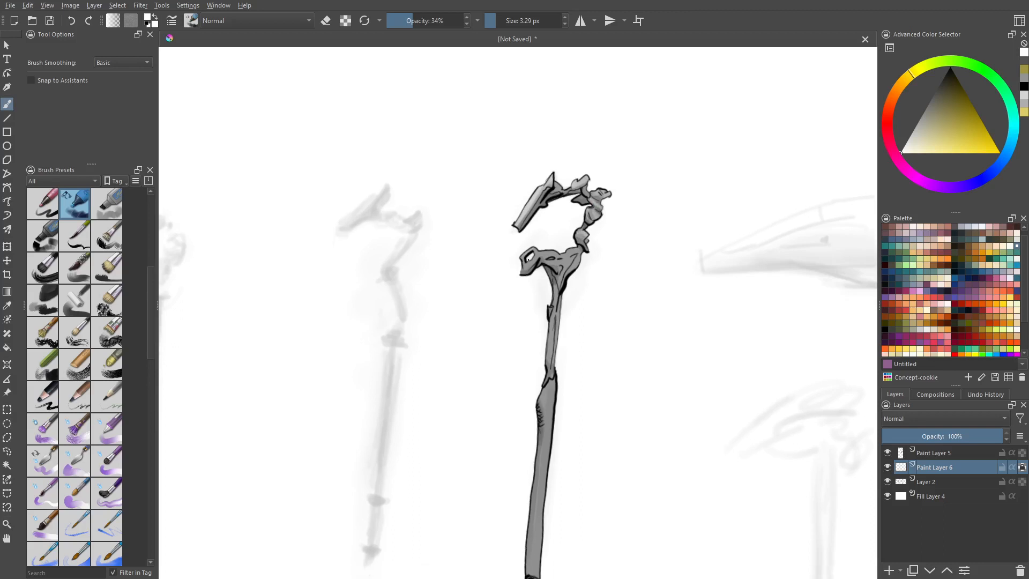
shift+drag(530, 259, 559, 255)
scroll(570, 324, down, 3)
drag(549, 311, 555, 263)
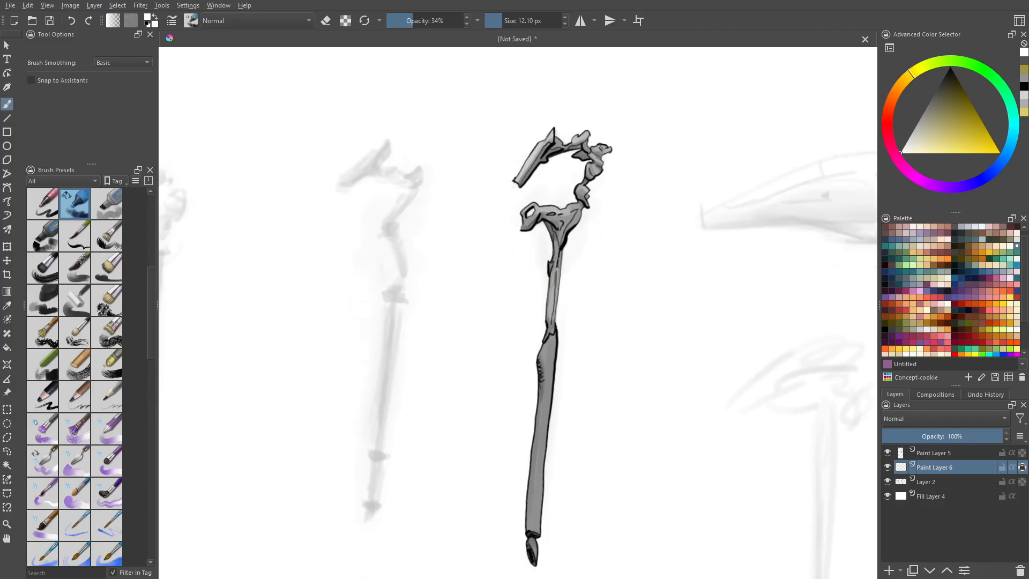
scroll(545, 310, down, 5)
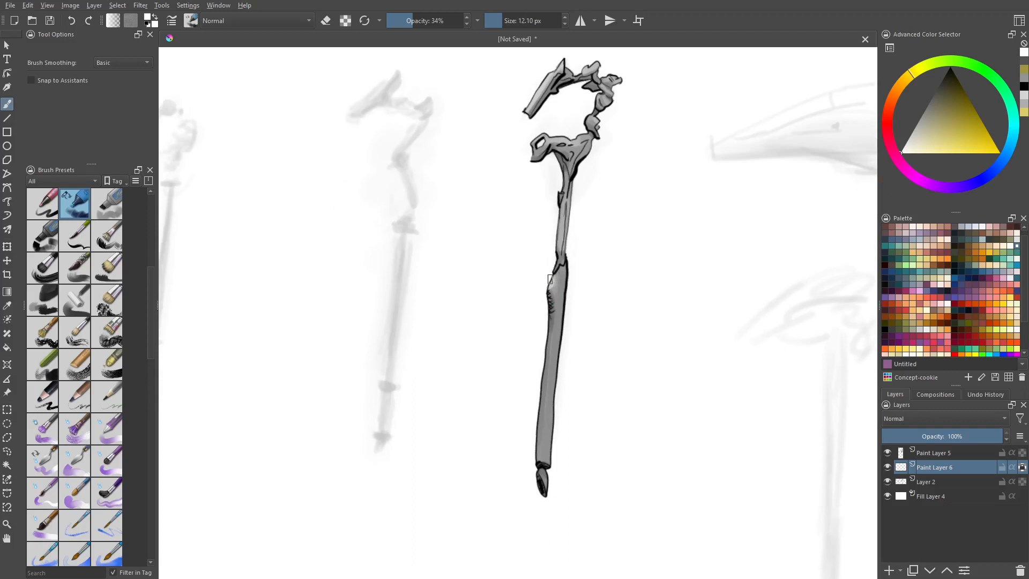
mouse_move(550, 280)
mouse_down()
mouse_move(564, 267)
mouse_move(550, 281)
mouse_up()
scroll(554, 328, down, 5)
mouse_move(560, 364)
mouse_down()
mouse_move(572, 260)
mouse_move(559, 365)
mouse_up()
drag(574, 241, 559, 375)
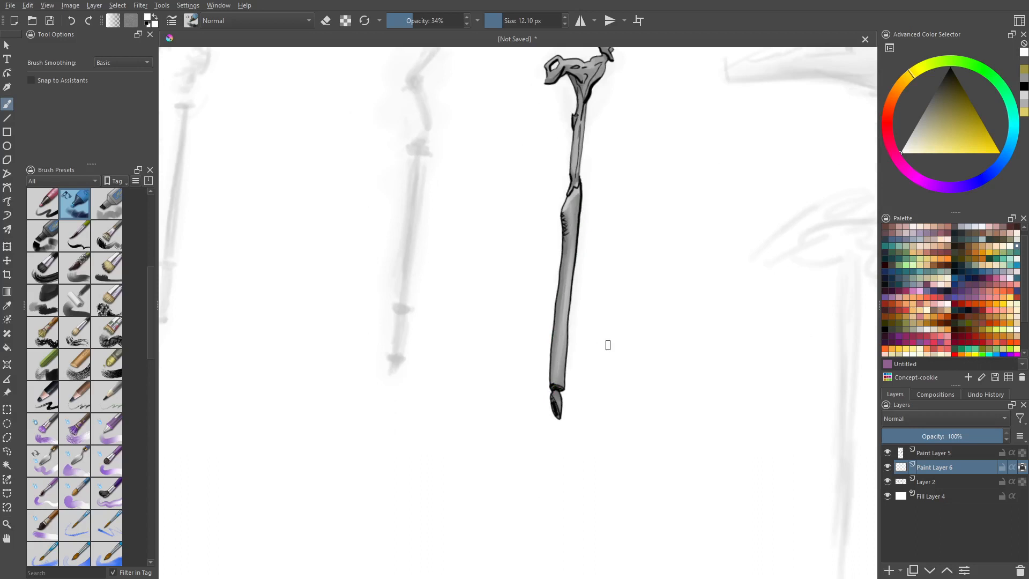
drag(556, 401, 560, 412)
mouse_move(591, 301)
middle_down()
mouse_move(560, 356)
mouse_move(576, 536)
middle_up()
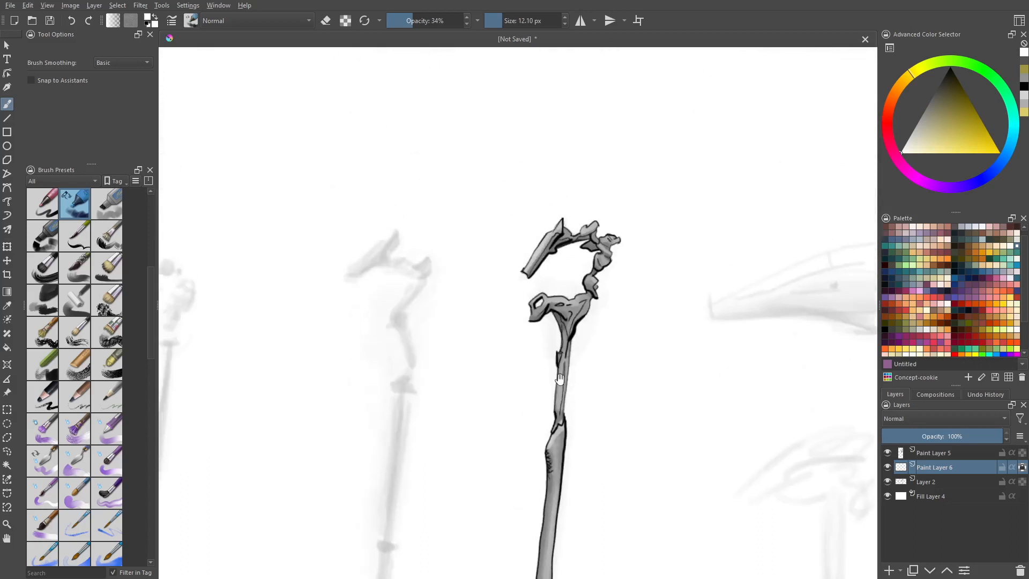
Step: Add white highlights to the end beam and rocky side of the staff's arch with a 6.18 px brush
key(bracketleft)
key(bracketleft)
key(bracketleft)
key(bracketleft)
key(bracketleft)
key(bracketleft)
key(bracketleft)
key(bracketleft)
drag(530, 272, 537, 261)
middle_drag(561, 249, 547, 271)
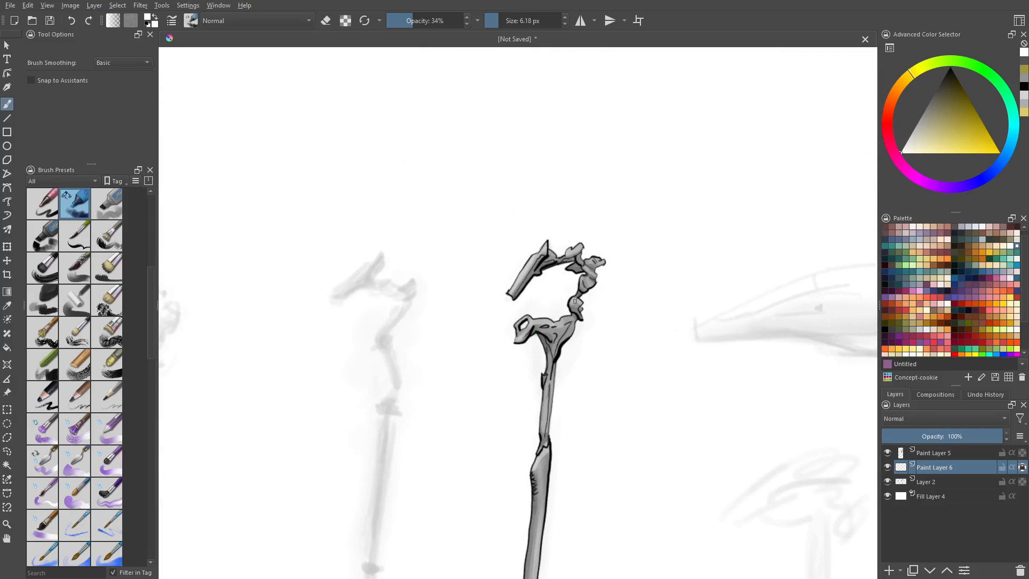
mouse_move(575, 301)
mouse_down()
mouse_move(592, 287)
mouse_move(595, 258)
mouse_up()
scroll(577, 300, down, 2)
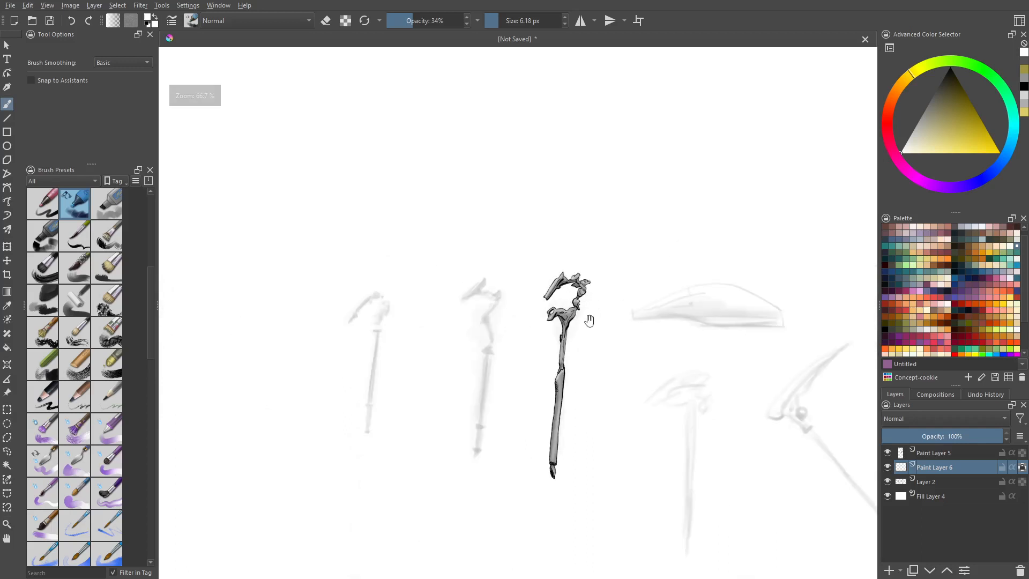
mouse_move(586, 322)
middle_down()
mouse_move(571, 290)
mouse_move(528, 286)
middle_up()
scroll(542, 293, up, 1)
Step: Switch to Blender and duplicate the main body, moving the copy about -13.64 m along X
mouse_move(713, 365)
shift+middle_down()
mouse_move(717, 351)
mouse_move(672, 355)
mouse_move(681, 352)
shift+middle_up()
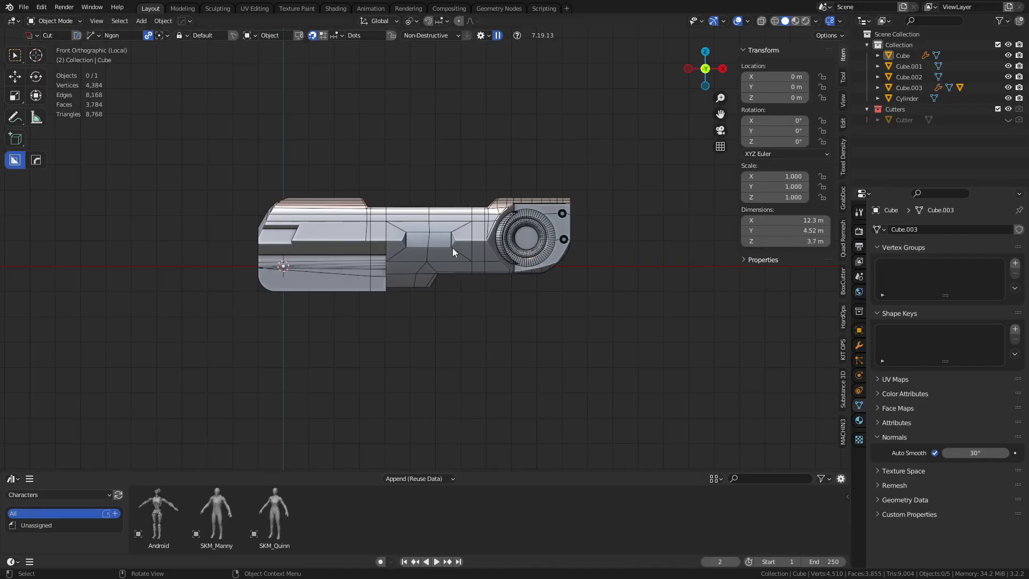
mouse_move(453, 248)
middle_down()
mouse_move(489, 283)
mouse_move(510, 268)
mouse_move(466, 245)
middle_up()
click(528, 273)
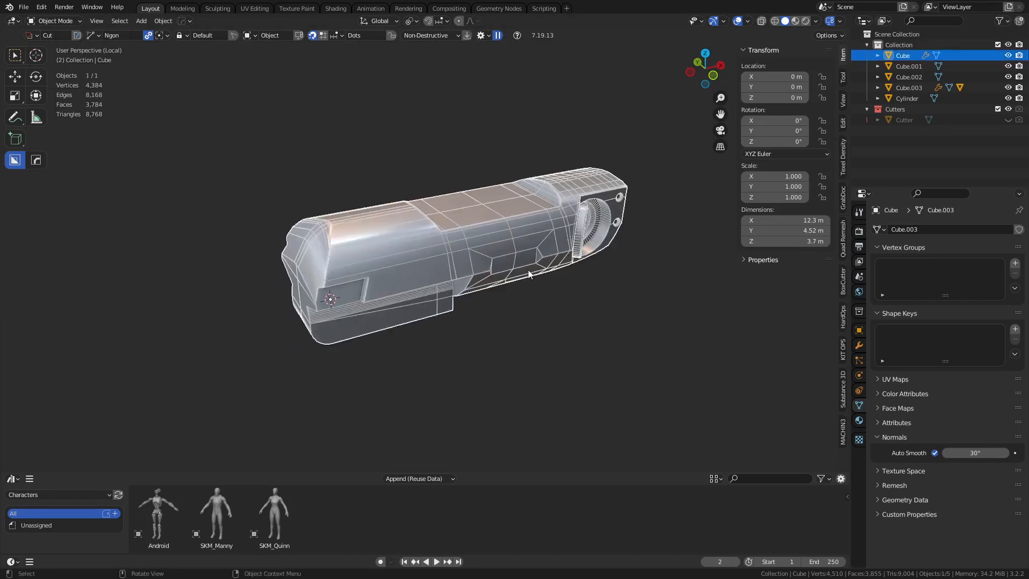
key(shift+d)
key(x)
click(585, 324)
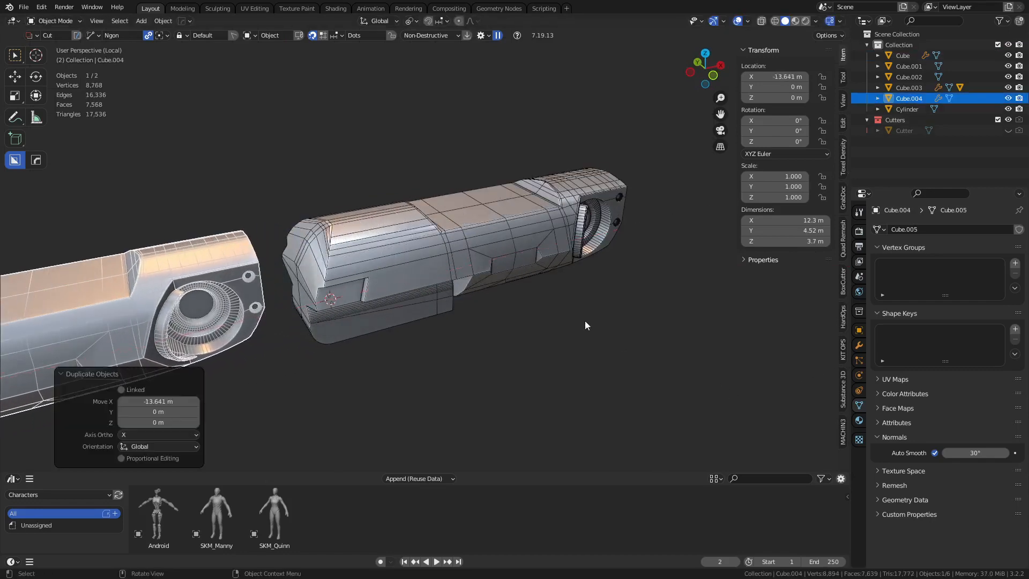
Step: Extrude a region of faces on the copy's top and side near its front outward by about 0.82 m
scroll(544, 310, down, 3)
shift+middle_drag(403, 326, 524, 283)
key(Tab)
scroll(520, 283, up, 4)
key(3)
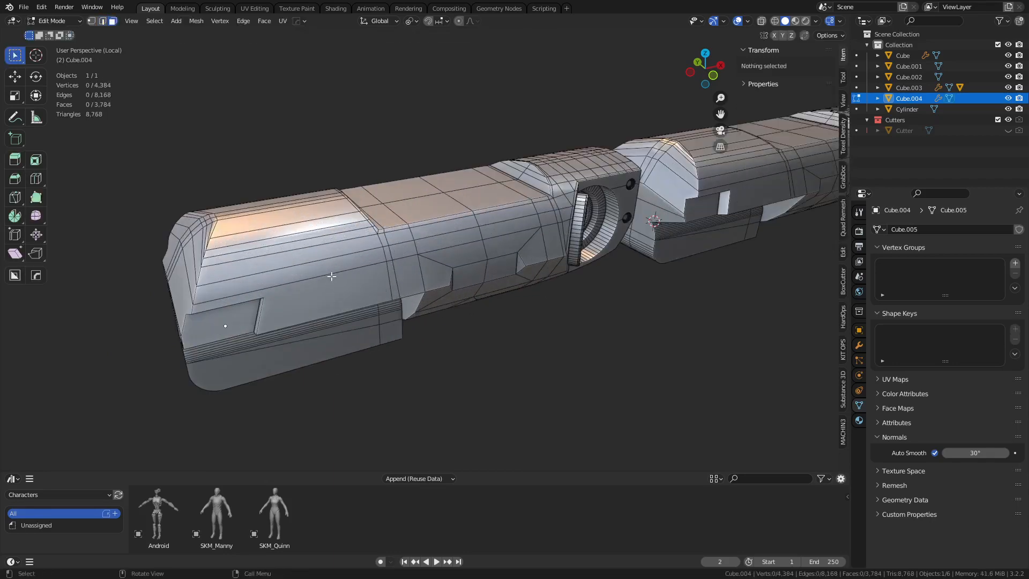
click(358, 280)
ctrl+shift+click(287, 237)
middle_drag(287, 237, 423, 212)
key(c)
key(Escape)
key(e)
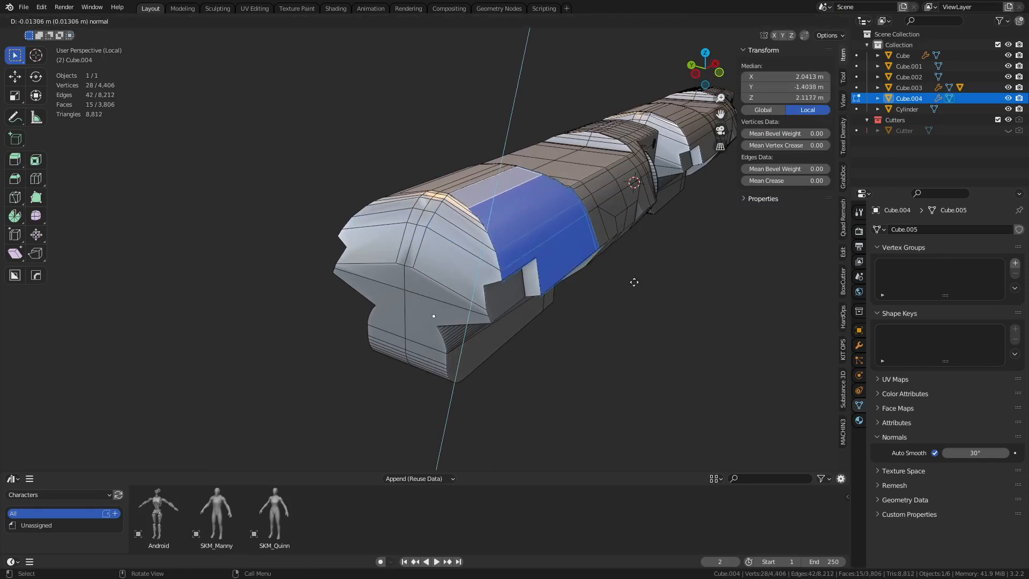
click(630, 243)
Step: Bevel the outer boundary edges of the extruded block with two segments
key(ctrl+b)
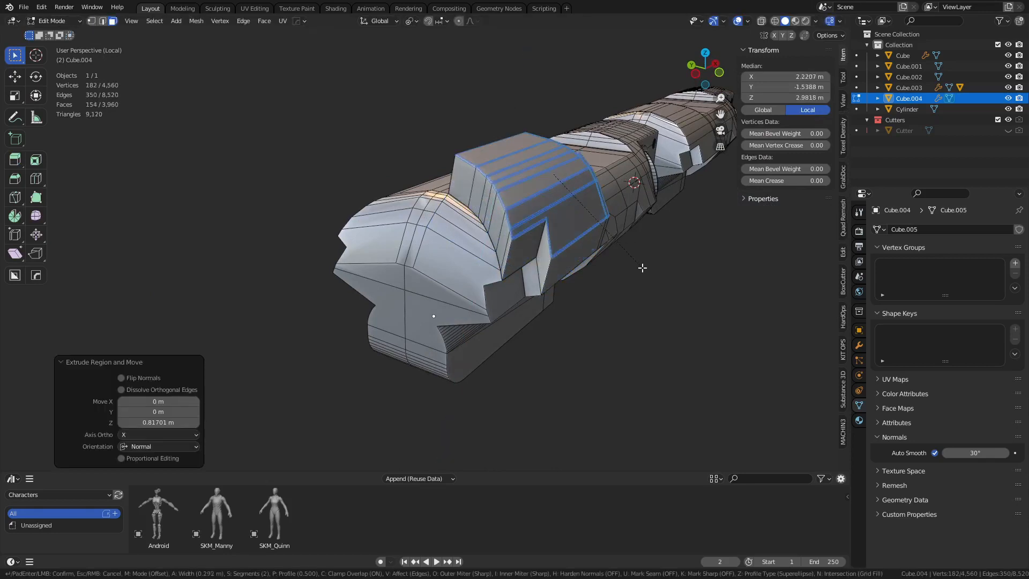
right_click(642, 266)
key(ctrl+b)
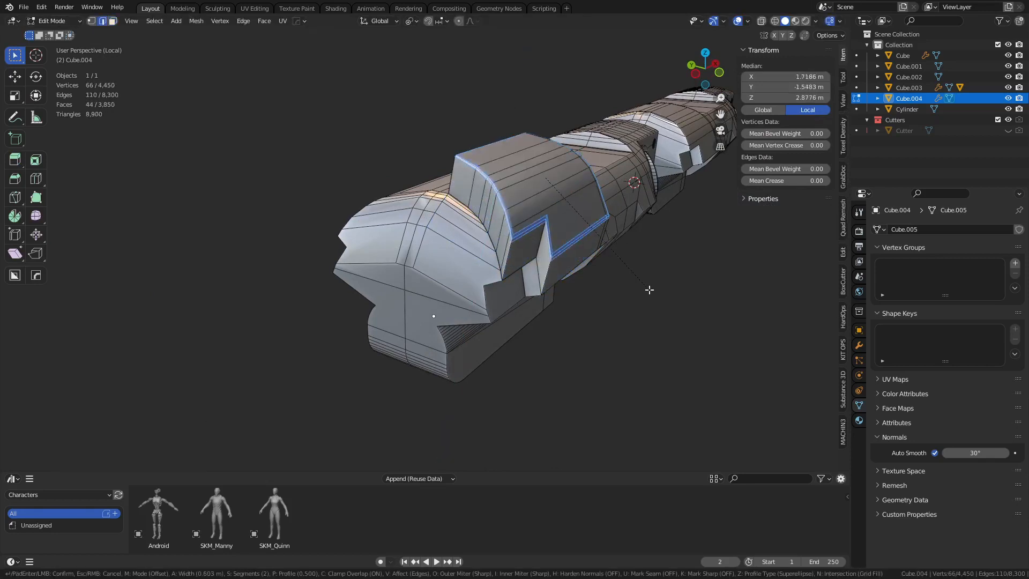
click(651, 292)
Step: Return to Object Mode and compare the modified copy with the original body, selecting each in turn
middle_drag(650, 292, 485, 337)
key(ctrl+Tab)
click(445, 342)
key(alt+a)
scroll(621, 312, down, 4)
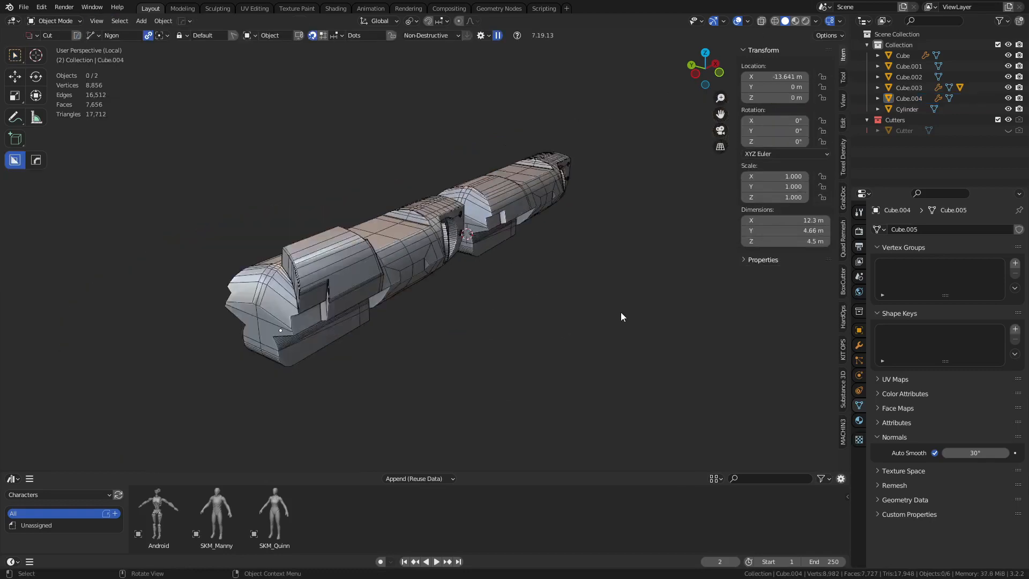
middle_drag(620, 312, 320, 232)
click(339, 241)
click(483, 239)
middle_drag(484, 238, 356, 238)
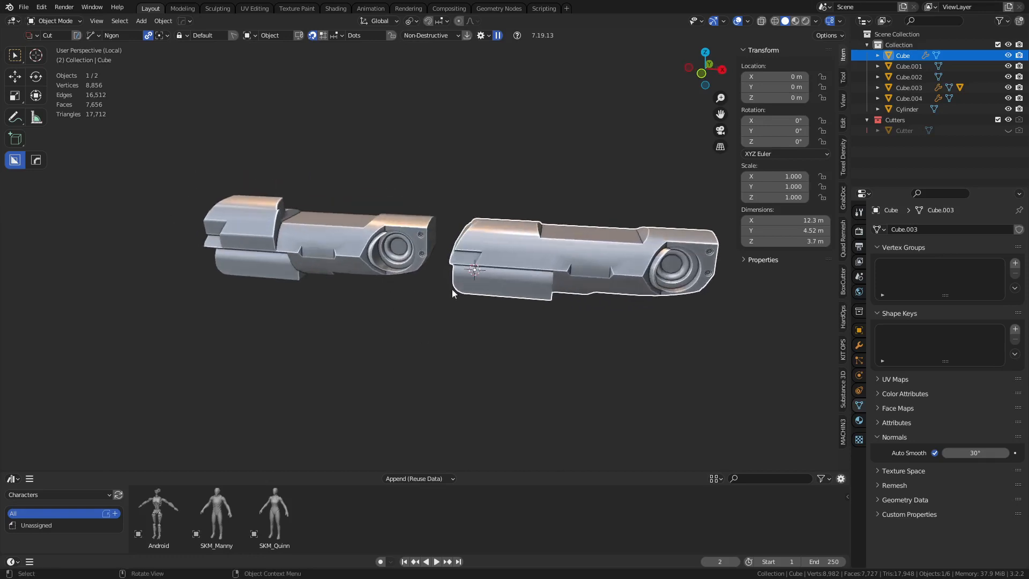
Step: Start a new General file
click(23, 7)
mouse_move(38, 20)
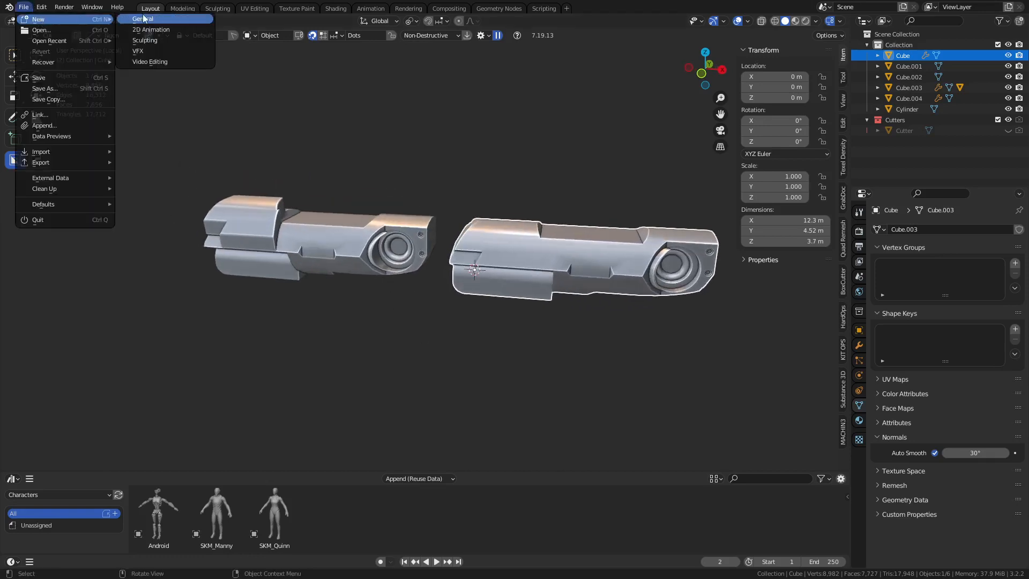
click(144, 19)
click(536, 309)
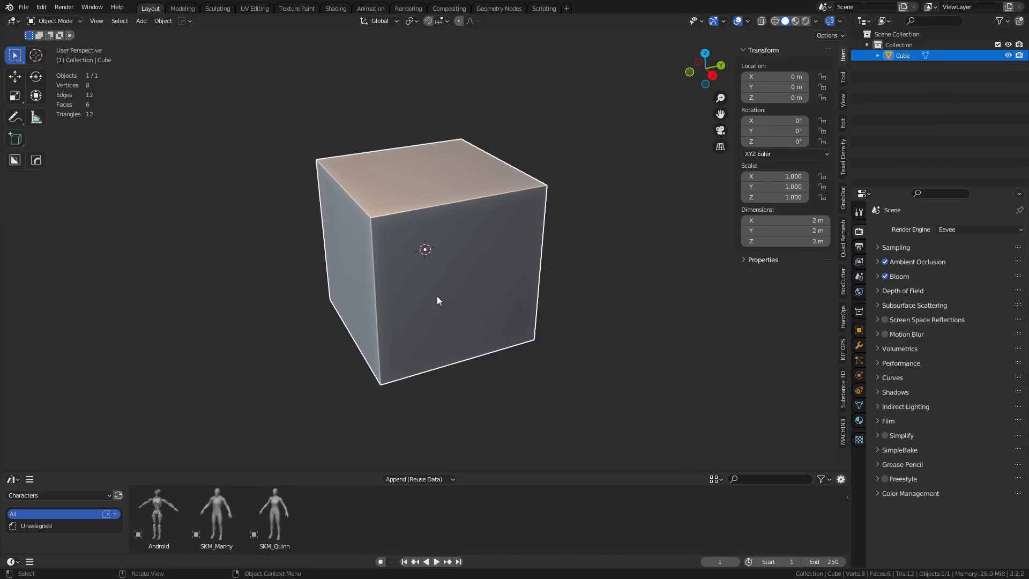
key(ctrl+Tab)
click(497, 301)
key(ctrl+Tab)
click(401, 318)
shift+middle_drag(414, 313, 439, 314)
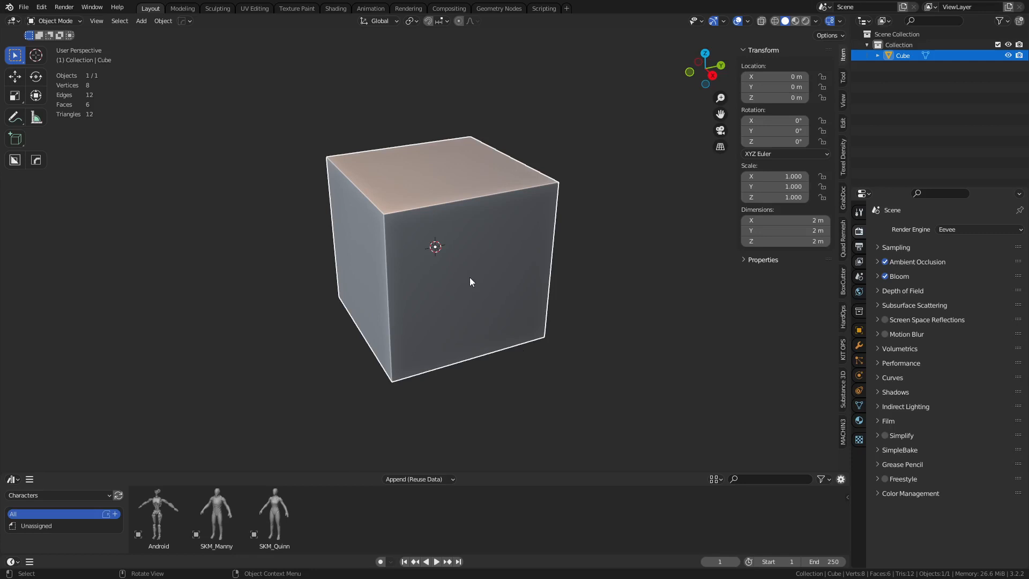
mouse_move(518, 269)
middle_down()
mouse_move(459, 283)
mouse_move(439, 272)
mouse_move(522, 263)
mouse_move(507, 253)
middle_up()
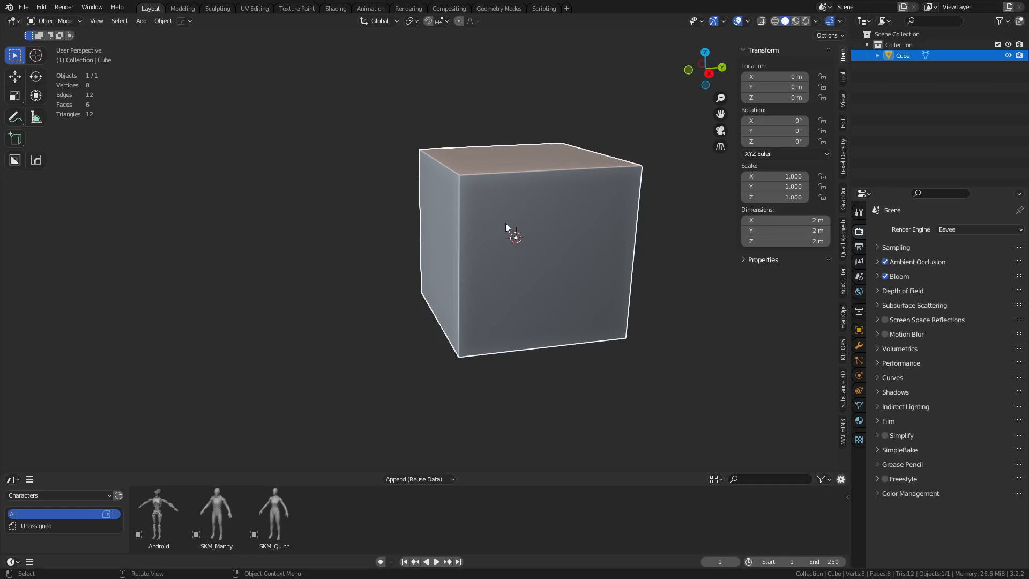
Step: Add a cylinder mesh at the origin inside the default cube
middle_drag(506, 223, 513, 268)
key(shift+a)
mouse_move(512, 268)
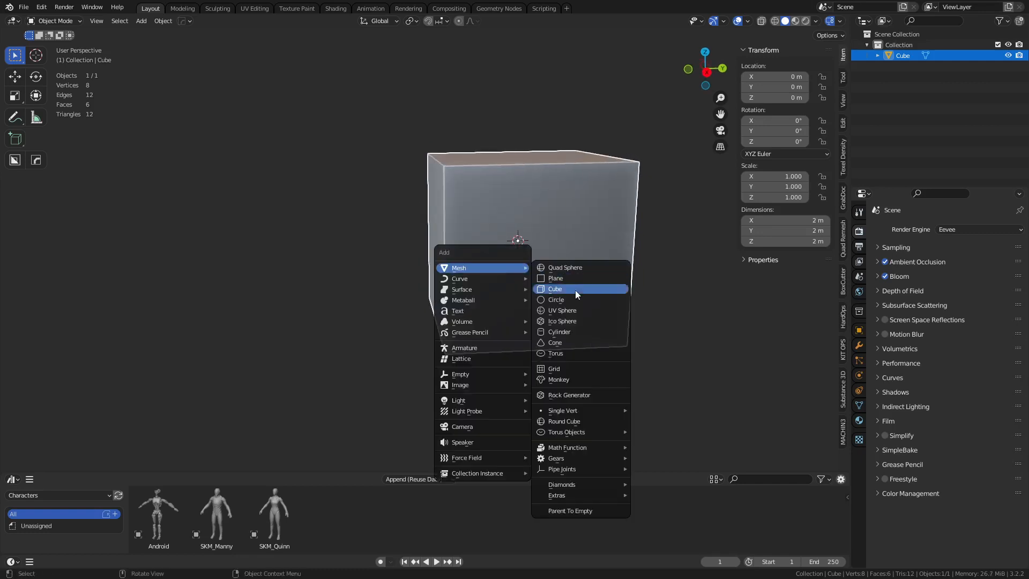
click(572, 332)
key(r)
key(x)
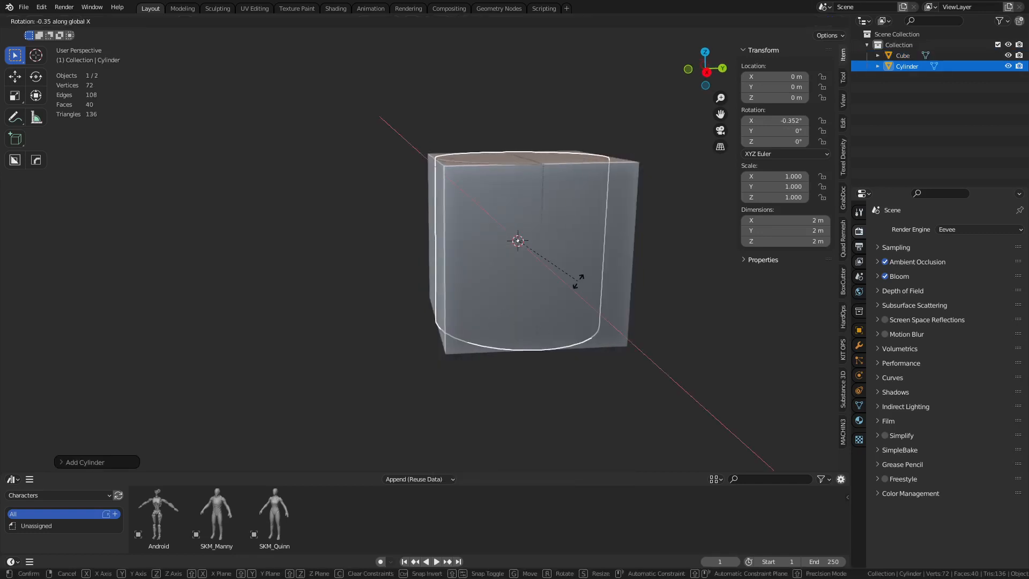
right_click(567, 288)
Step: Rotate the cylinder 90° about the Y axis and scale it up to about 1.3 times its size
middle_drag(532, 300, 631, 302)
text(ry)
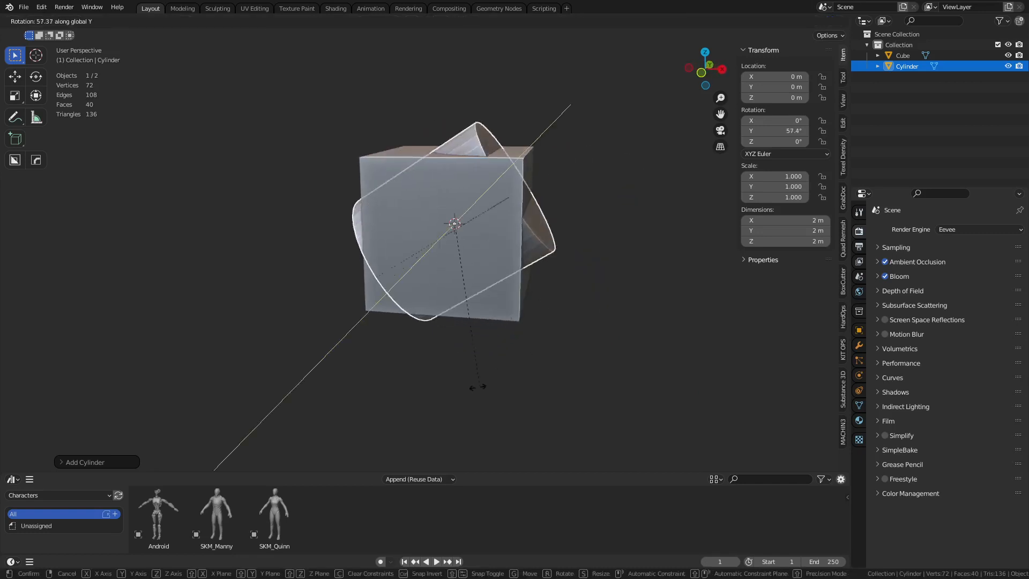
text(90)
key(Return)
key(s)
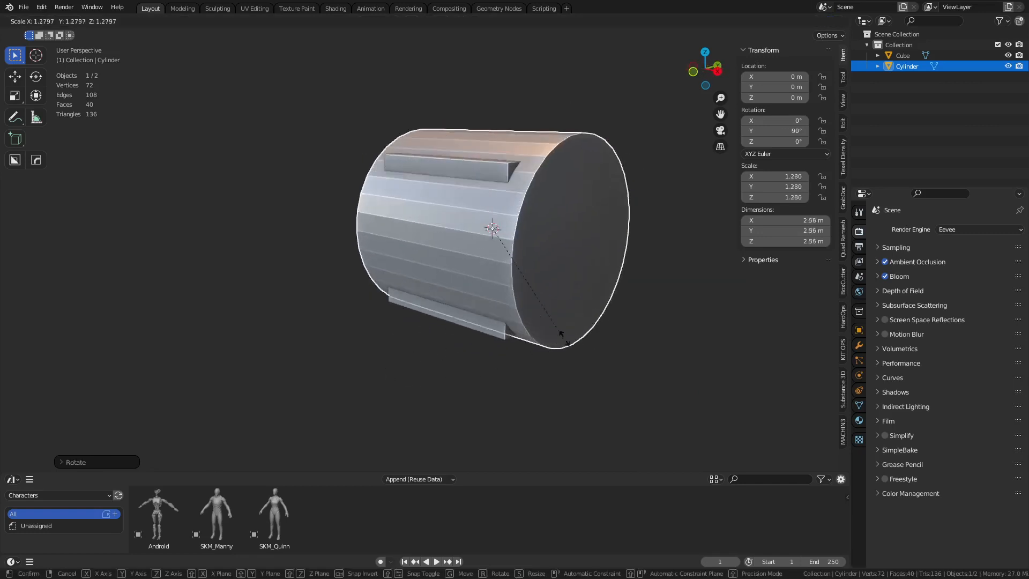
click(563, 335)
click(494, 163)
key(Tab)
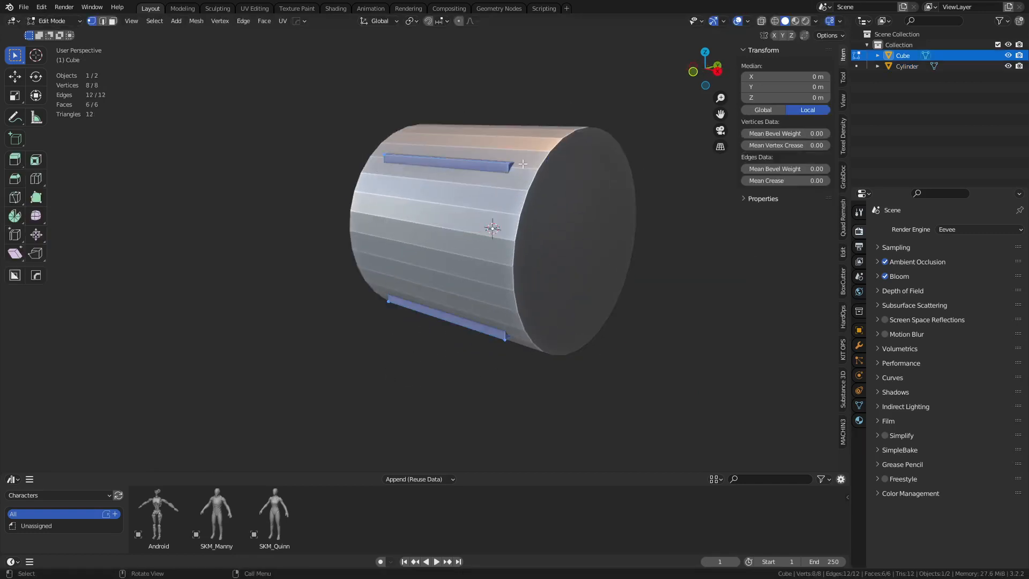
key(Tab)
key(s)
right_click(599, 317)
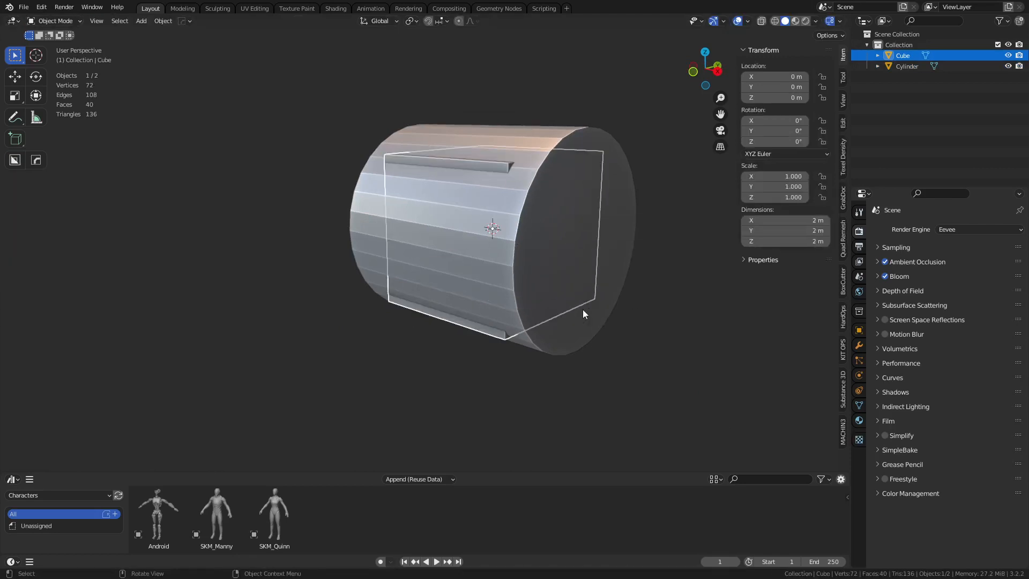
Step: Scale the cylinder down along X to make it narrower than the cube
click(584, 310)
key(s)
key(x)
click(552, 277)
Step: Lengthen the cube by moving its negative-Y face along Y to about -4.35 m
click(524, 250)
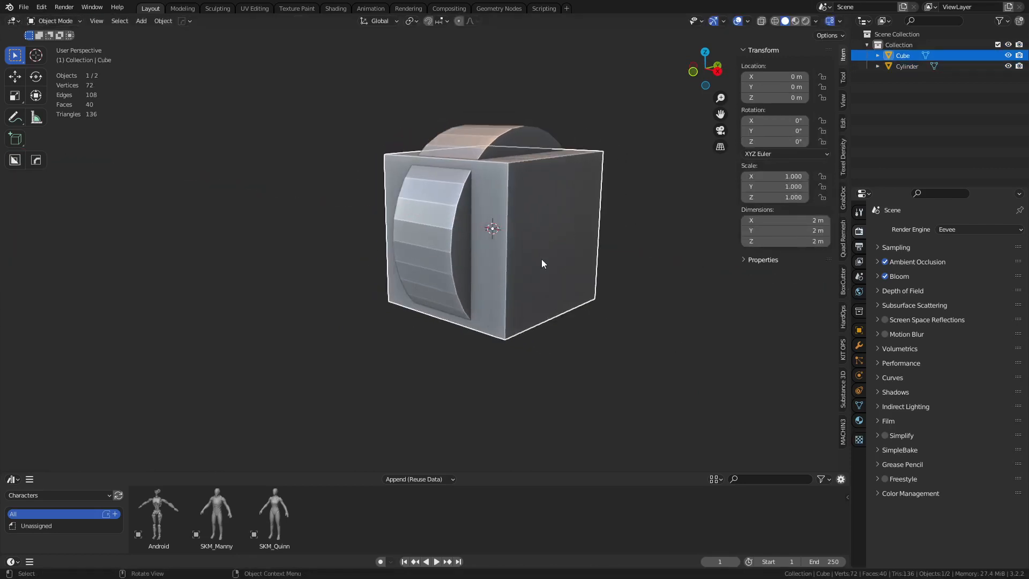
key(KP_3)
key(Tab)
key(alt+z)
key(3)
click(437, 242)
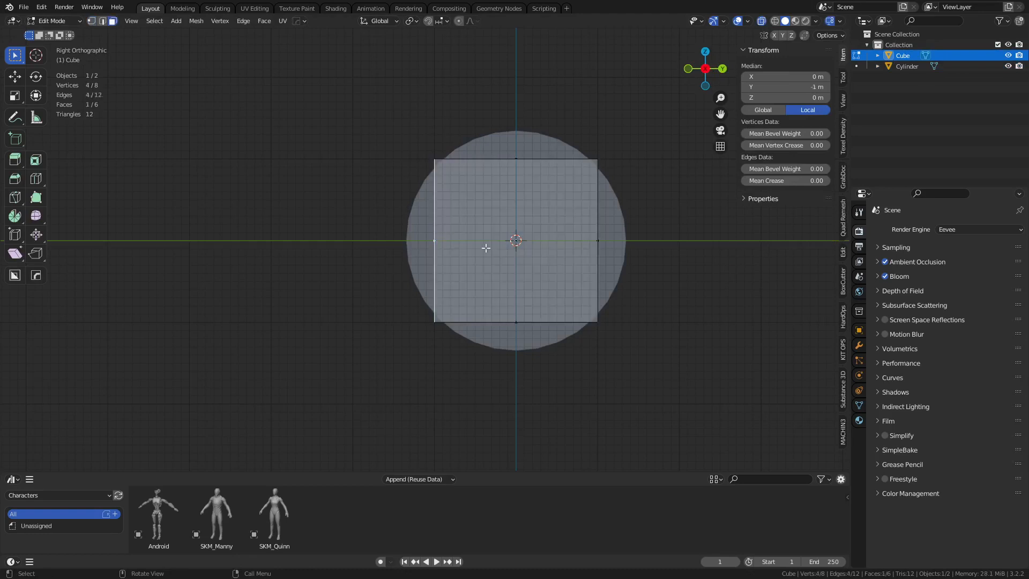
key(g)
key(y)
click(249, 271)
middle_drag(574, 244, 555, 188)
key(alt+z)
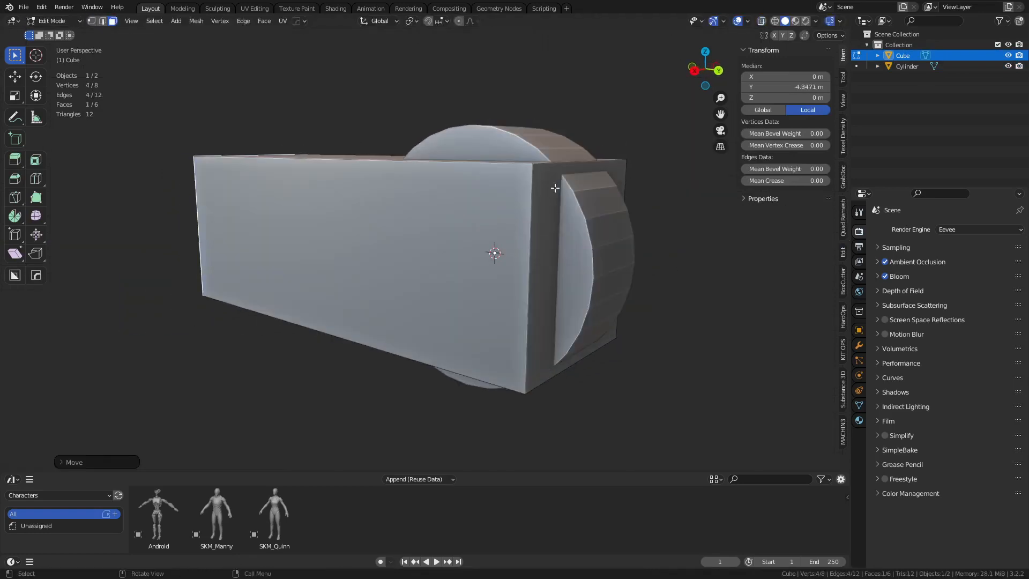
Step: Round the upper and lower edges of the elongated cube's cylinder end with a multi-segment bevel
key(2)
click(563, 162)
shift+click(558, 373)
key(ctrl+b)
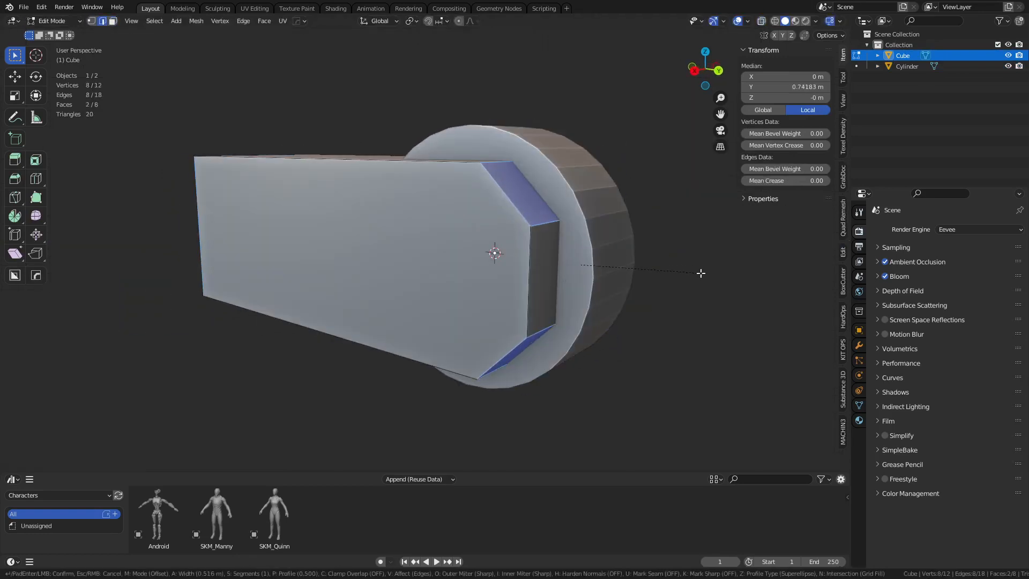
scroll(701, 273, up, 9)
click(653, 276)
Step: Inset the cylinder's two round faces by about 0.09 m and recess the inner faces by about 0.28 m
key(ctrl+Tab)
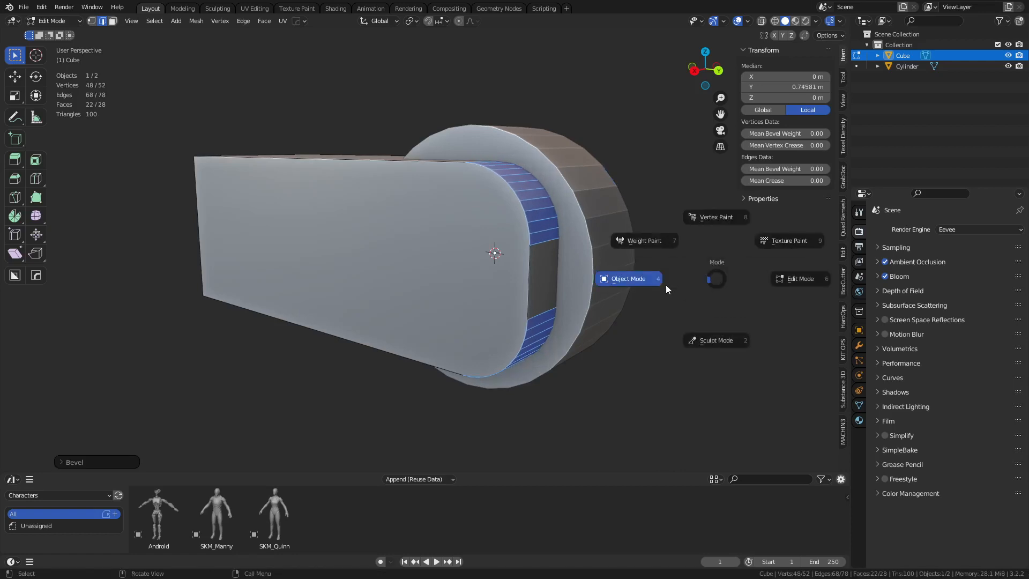
click(666, 285)
click(595, 272)
key(Tab)
middle_drag(579, 276, 621, 296)
shift+click(265, 285)
key(i)
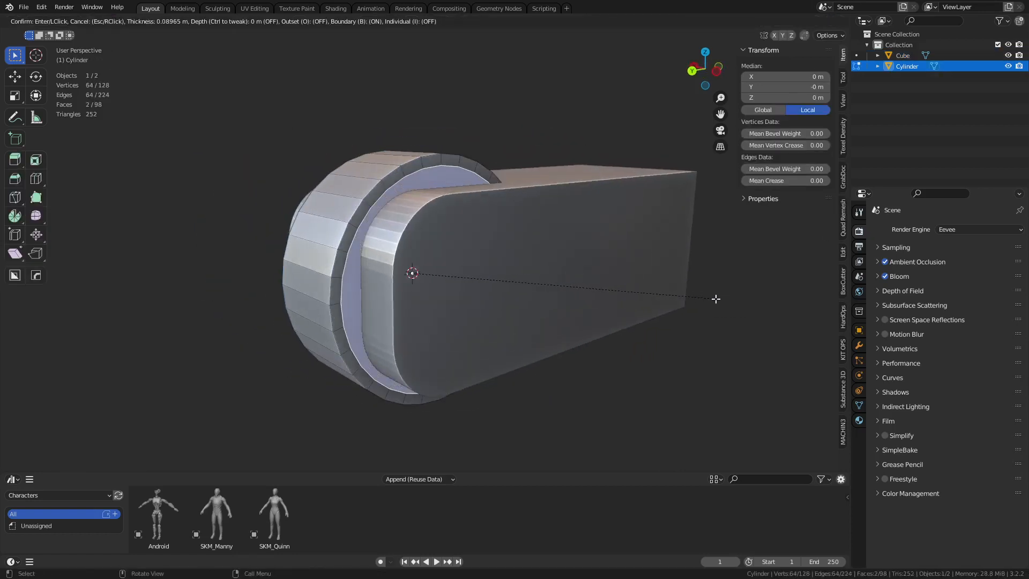
click(717, 298)
key(i)
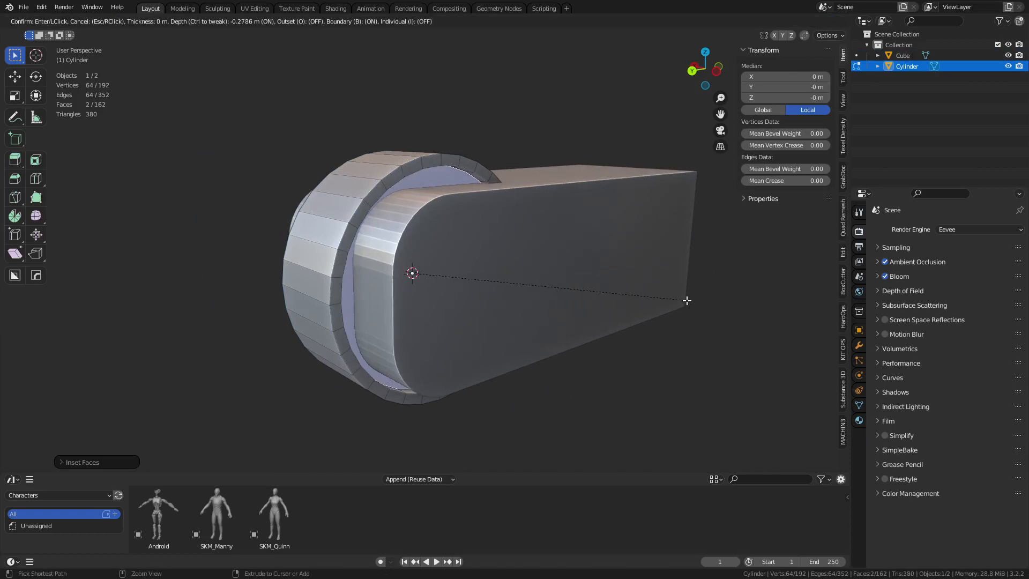
ctrl+click(687, 301)
Step: Move the cylinder about 0.31 m along the global Y axis, away from the block's square end
key(ctrl+Tab)
click(616, 300)
key(g)
key(y)
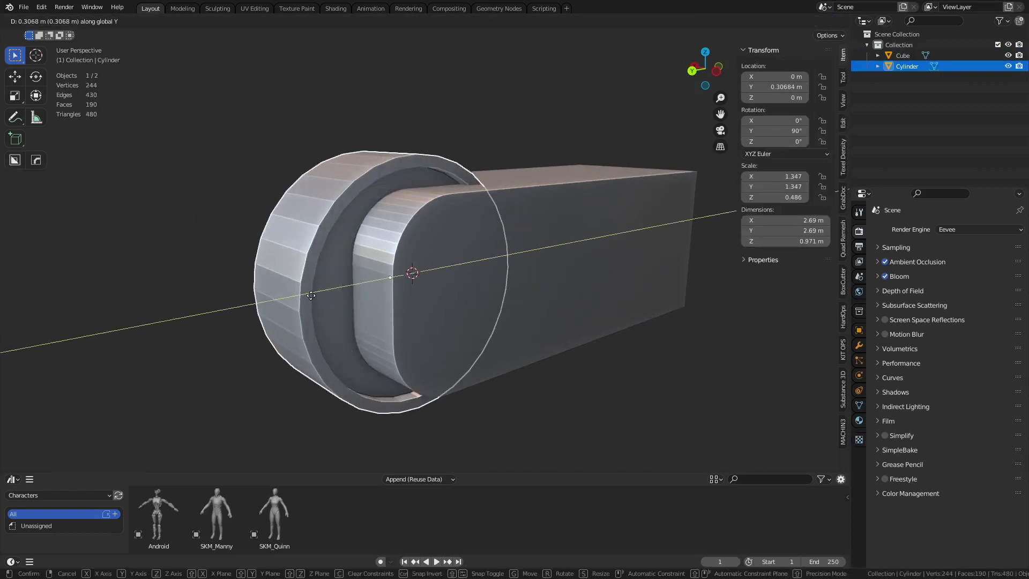
click(313, 296)
Step: Cut a shallow trapezoidal notch into the block's lower edge in side view, using BoxCutter's Ngon shape
click(641, 292)
key(ctrl+KP_3)
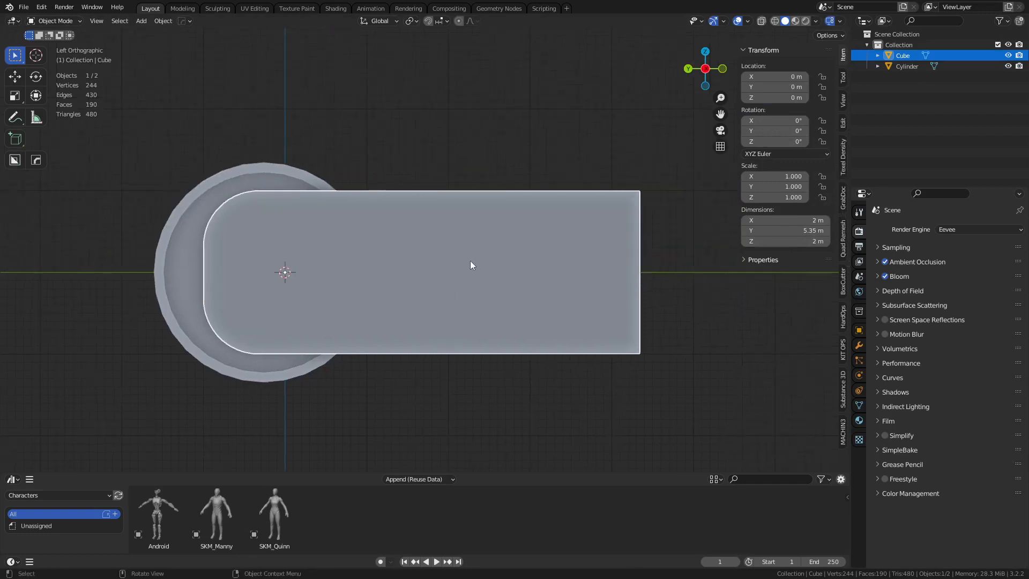
key(alt+w)
key(ctrl+d)
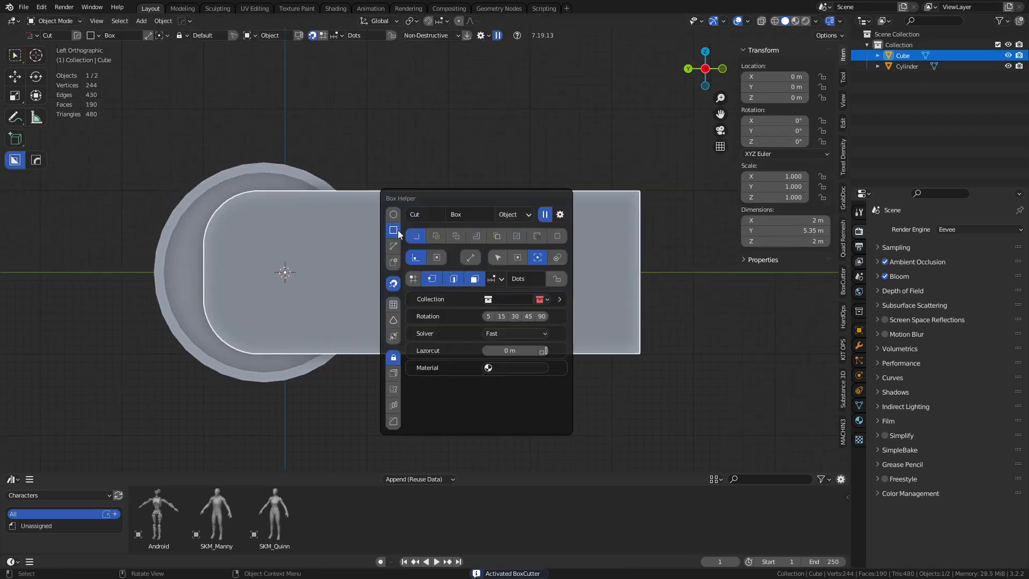
click(391, 245)
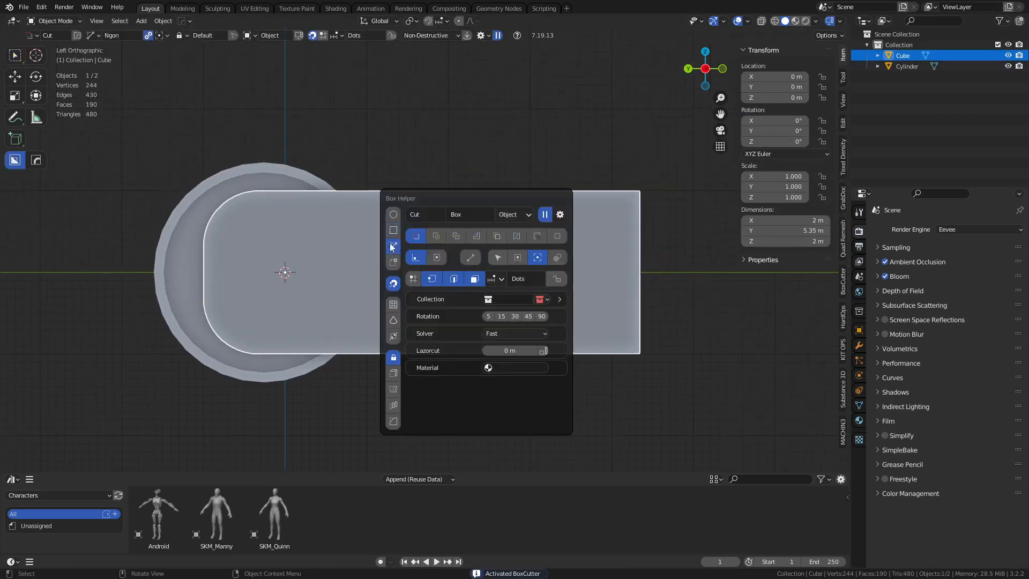
click(283, 370)
click(311, 341)
click(516, 340)
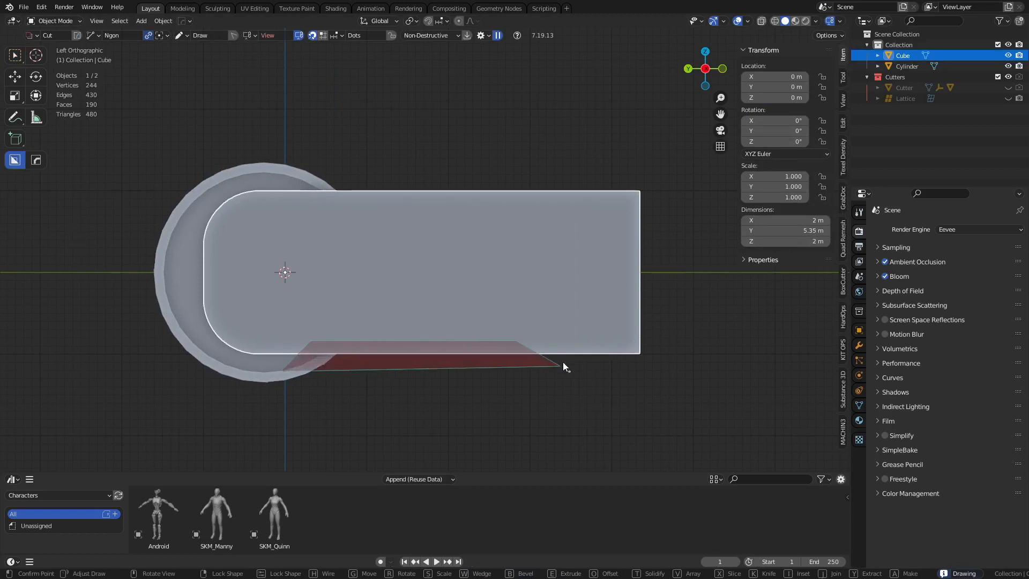
click(563, 362)
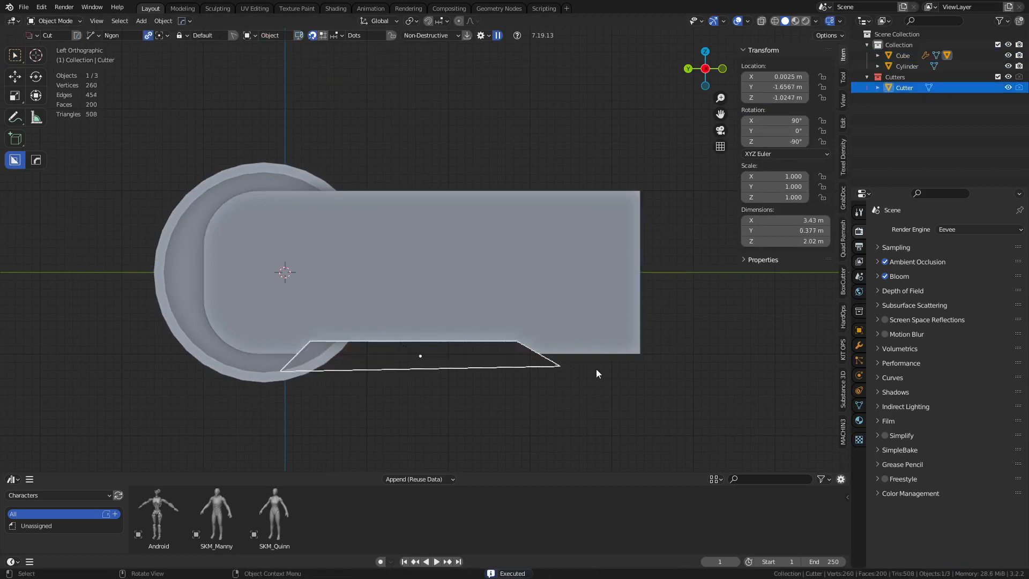
Step: Cut a second trapezoidal notch with sloped ends into the block's upper edge, near its square end
click(352, 178)
click(418, 214)
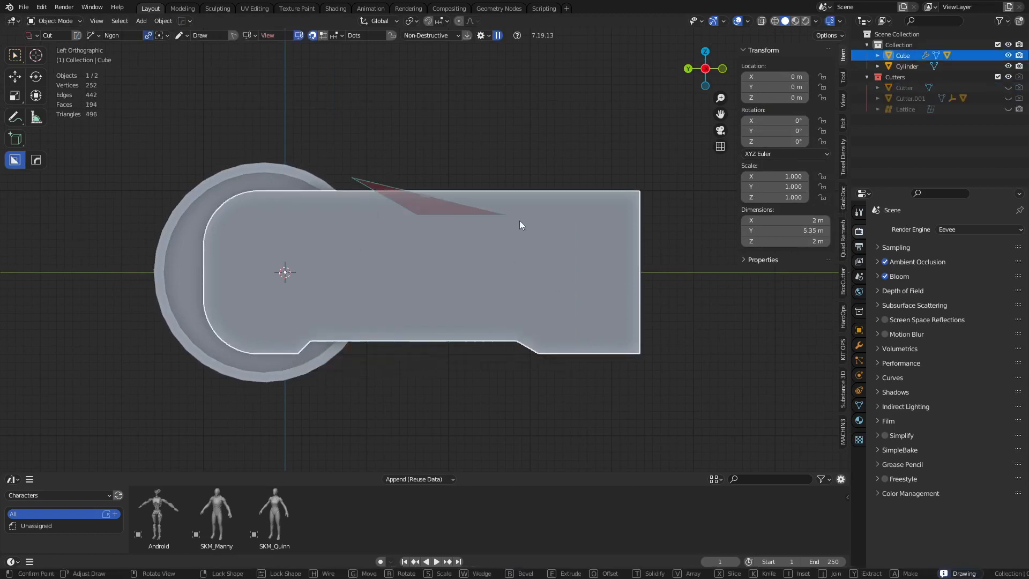
click(567, 215)
click(588, 182)
key(ctrl+Tab)
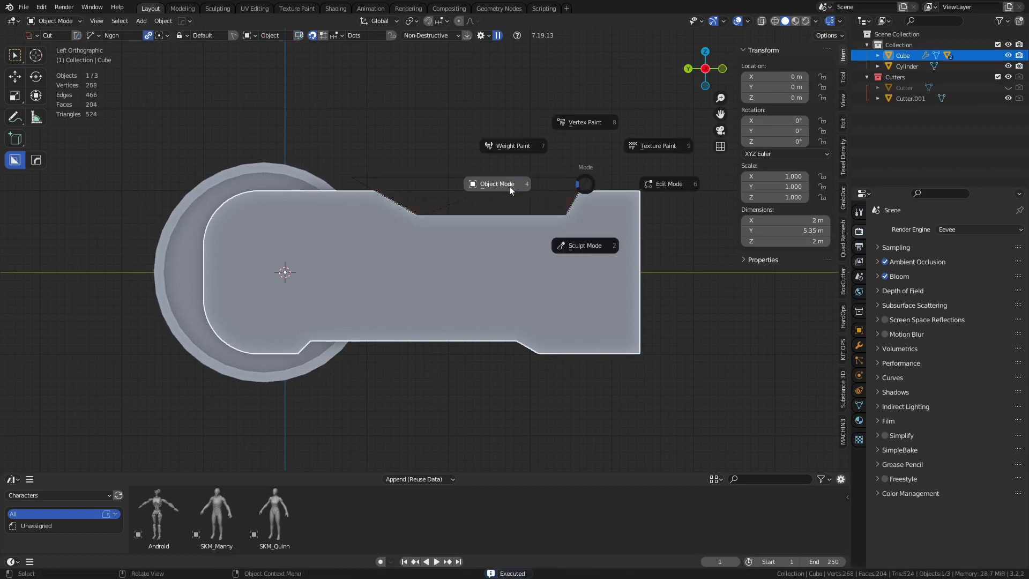
click(510, 186)
key(alt+a)
middle_drag(551, 179, 500, 299)
click(500, 303)
key(w)
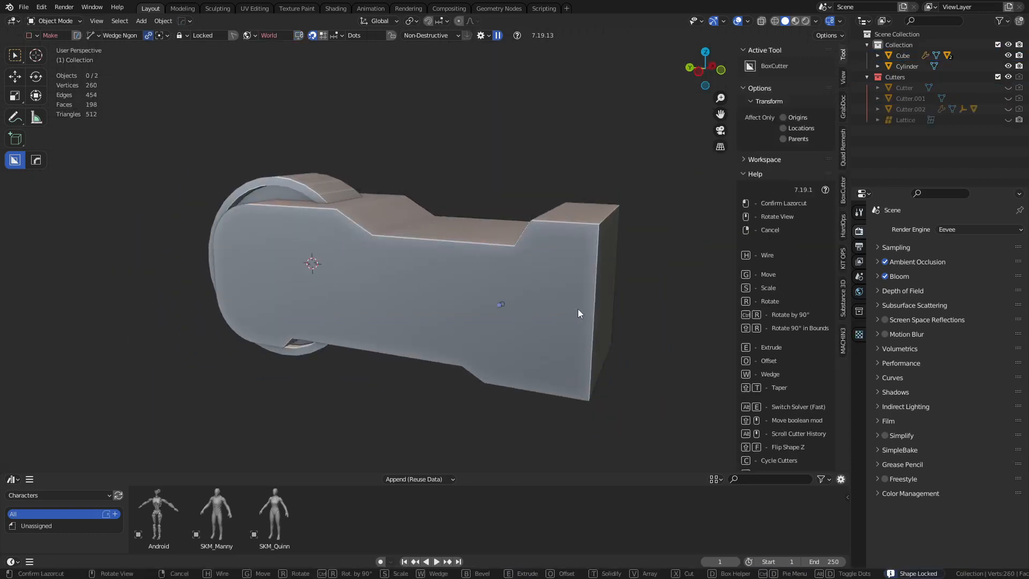
right_click(578, 309)
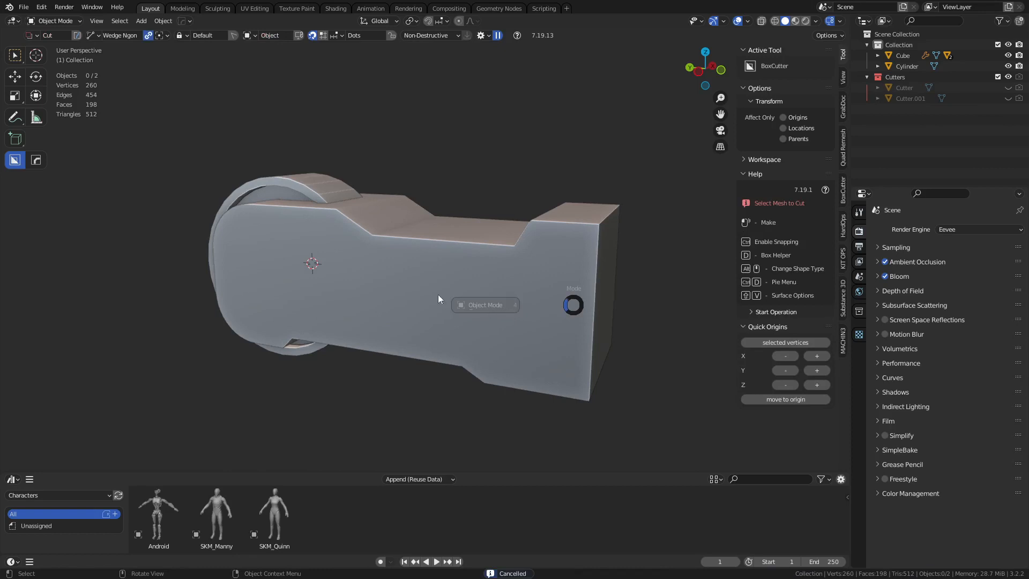
Step: Try a three-segment, 30° HardOps bevel on the notched block, inspect its shading, and undo it
click(508, 288)
key(w)
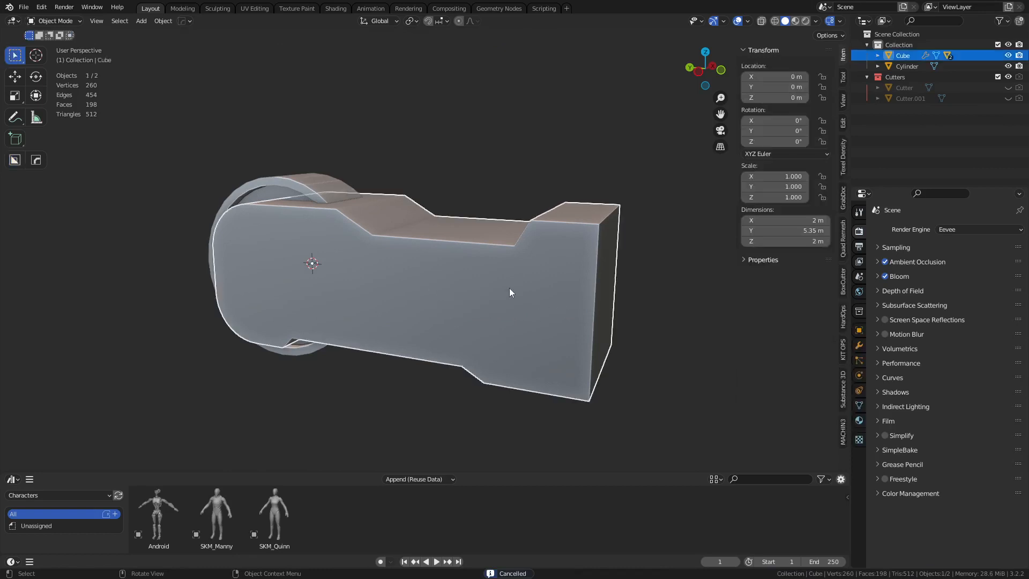
key(q)
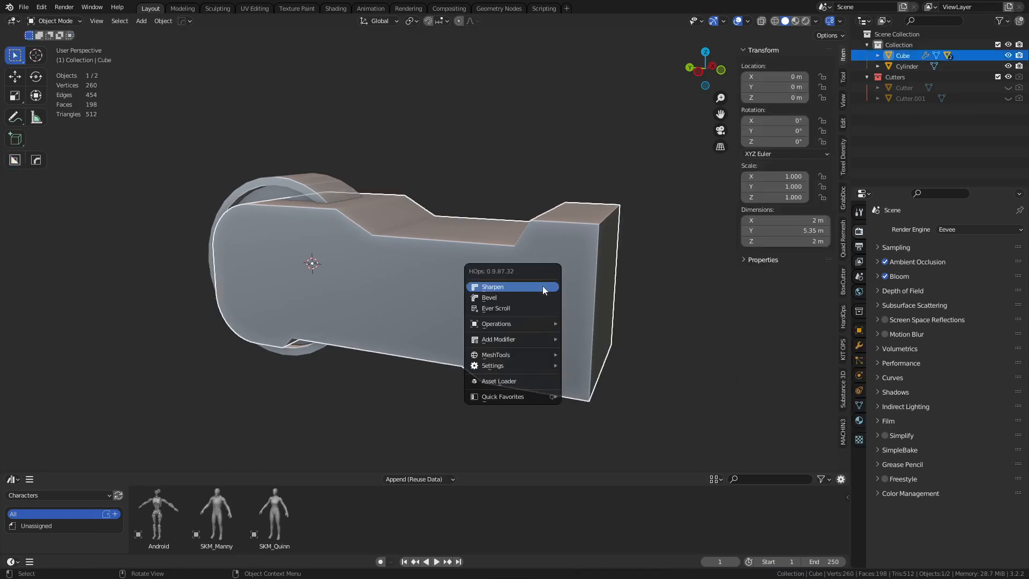
click(526, 297)
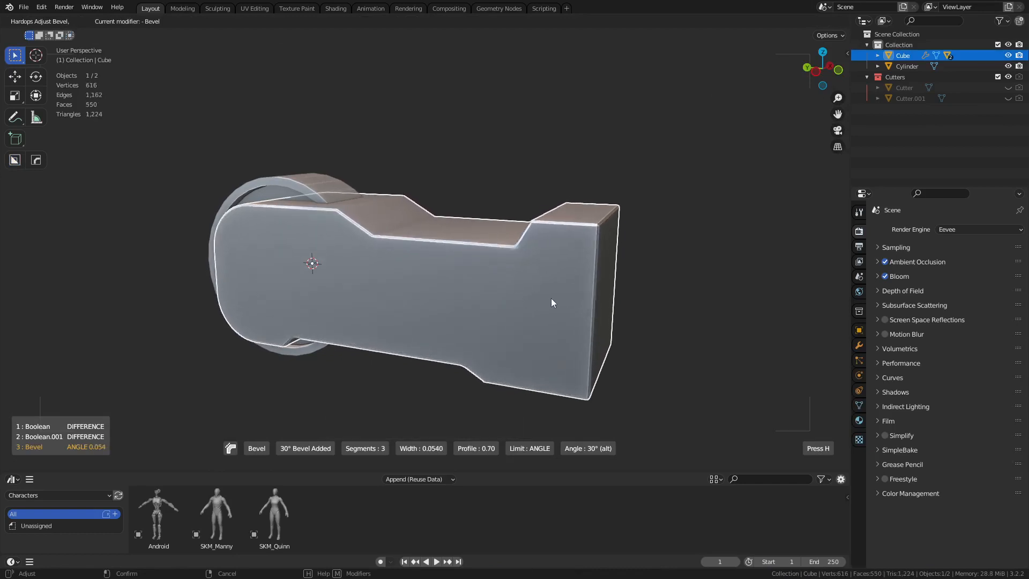
click(522, 300)
middle_drag(521, 297, 545, 300)
scroll(545, 300, up, 2)
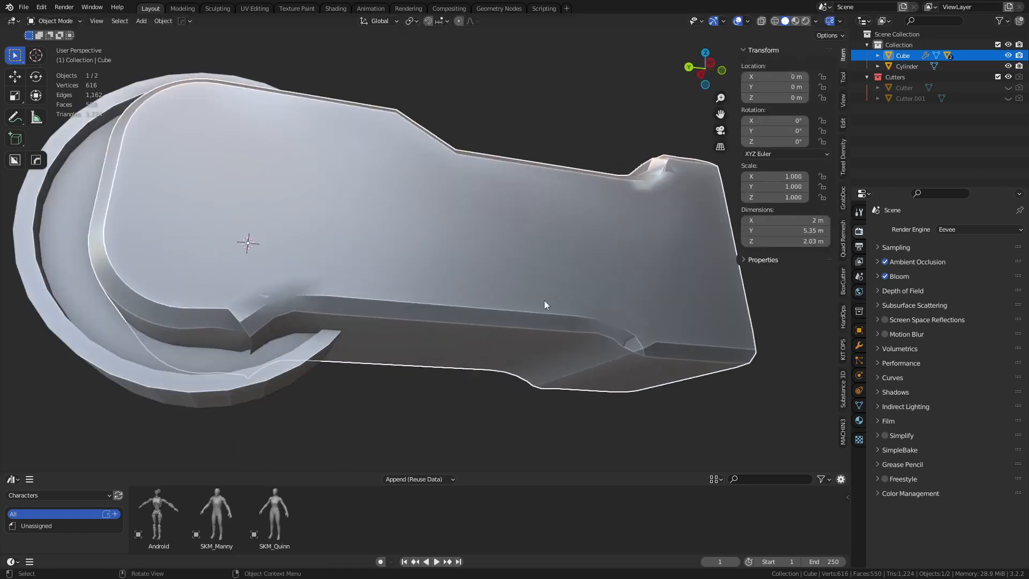
key(ctrl+z)
Step: Knife-cut the block's side face from lower to upper edge near its square end, and return to Object Mode
key(Tab)
key(1)
shift+middle_drag(663, 333, 544, 314)
key(ctrl+KP_3)
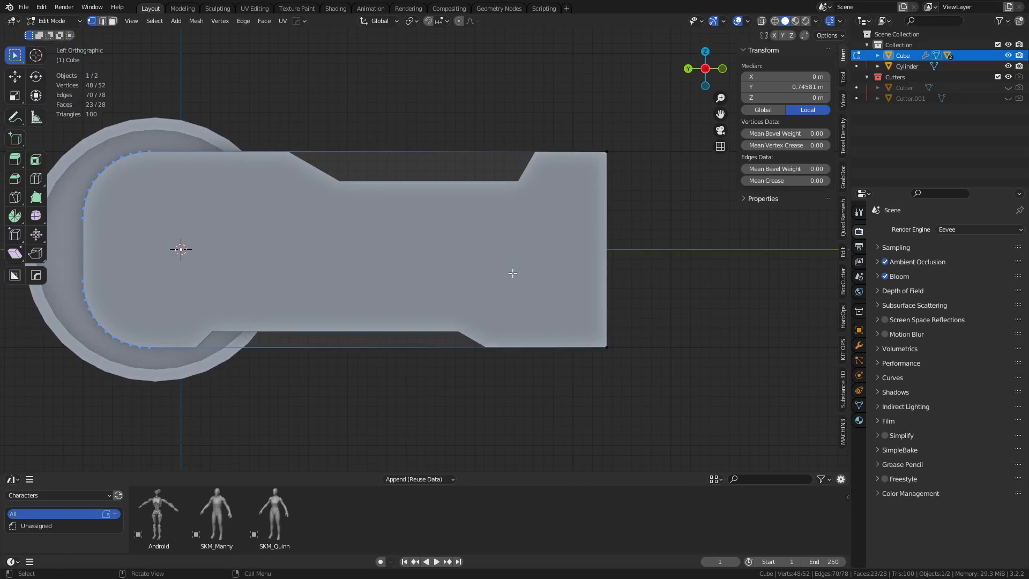
key(k)
click(524, 356)
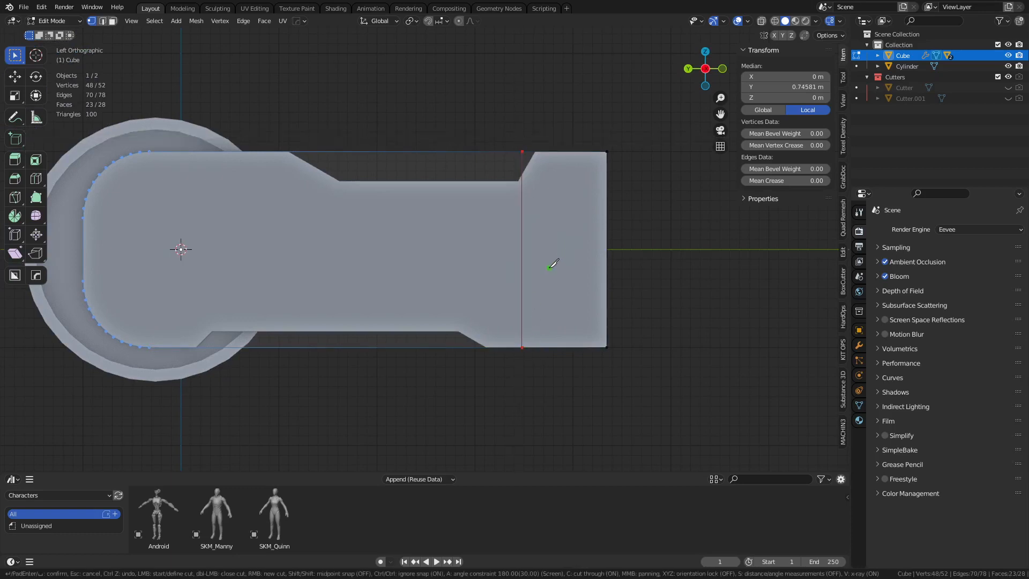
key(ctrl+z)
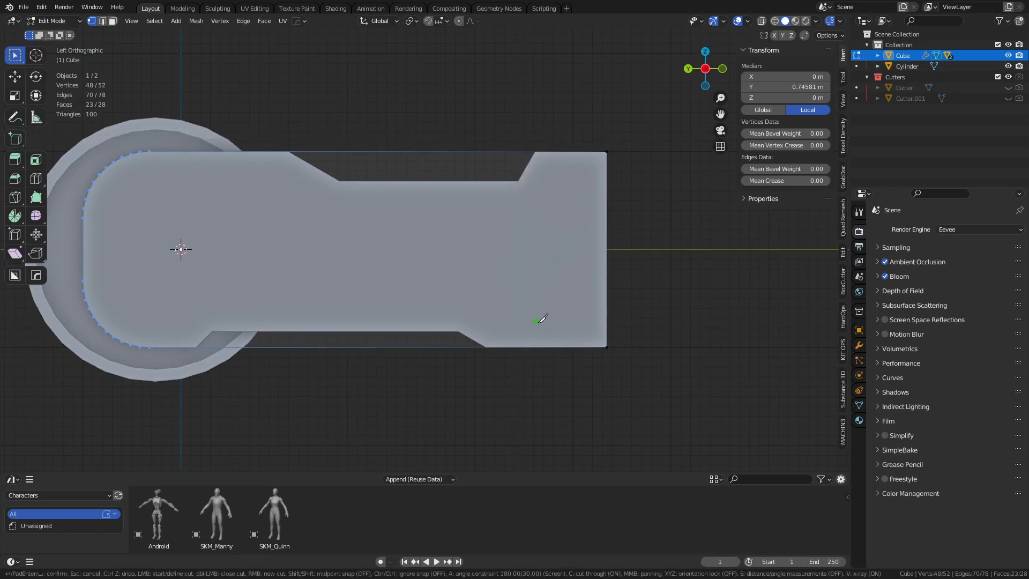
click(523, 348)
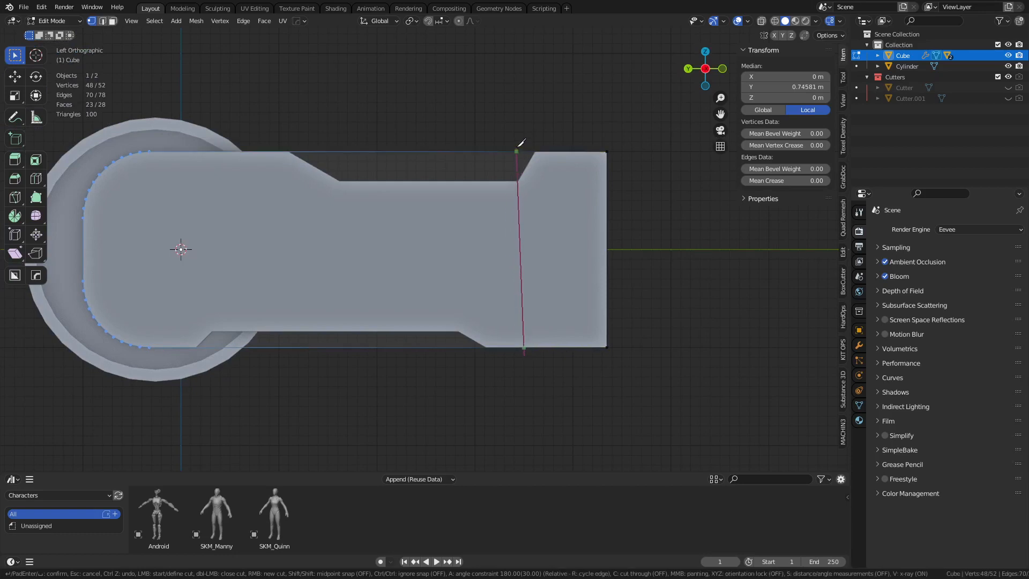
click(518, 147)
key(Return)
middle_drag(500, 159, 539, 247)
key(ctrl+Tab)
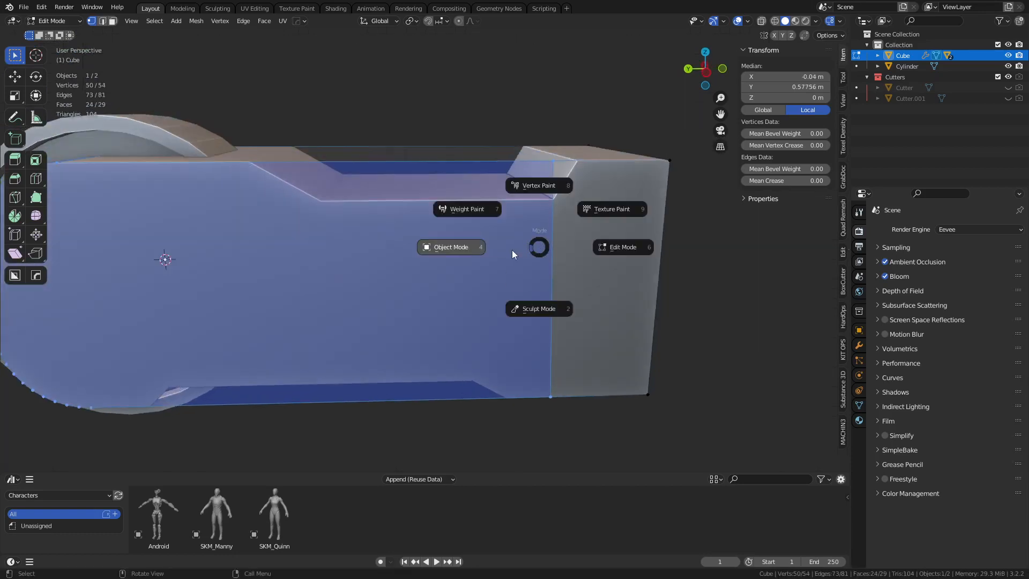
click(512, 250)
Step: Try the 30° HardOps bevel on the knife-cut block with 3 and with 5 segments
key(q)
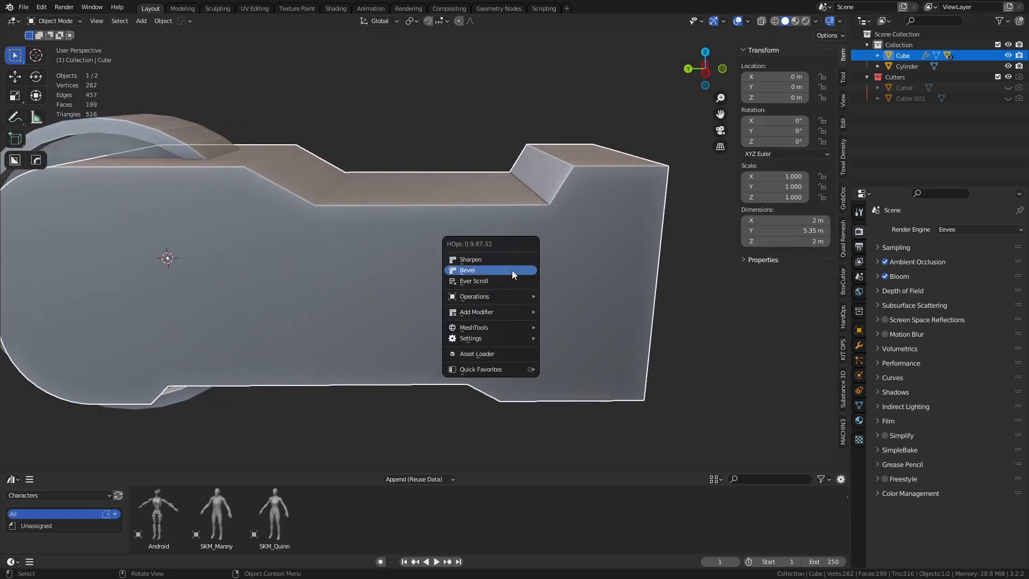
click(513, 270)
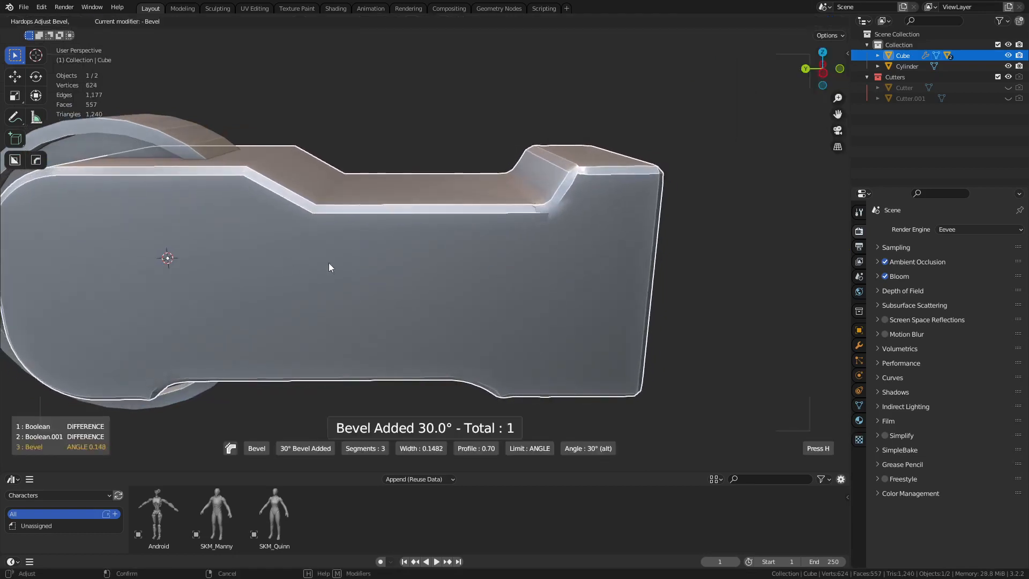
click(298, 262)
key(ctrl+z)
key(q)
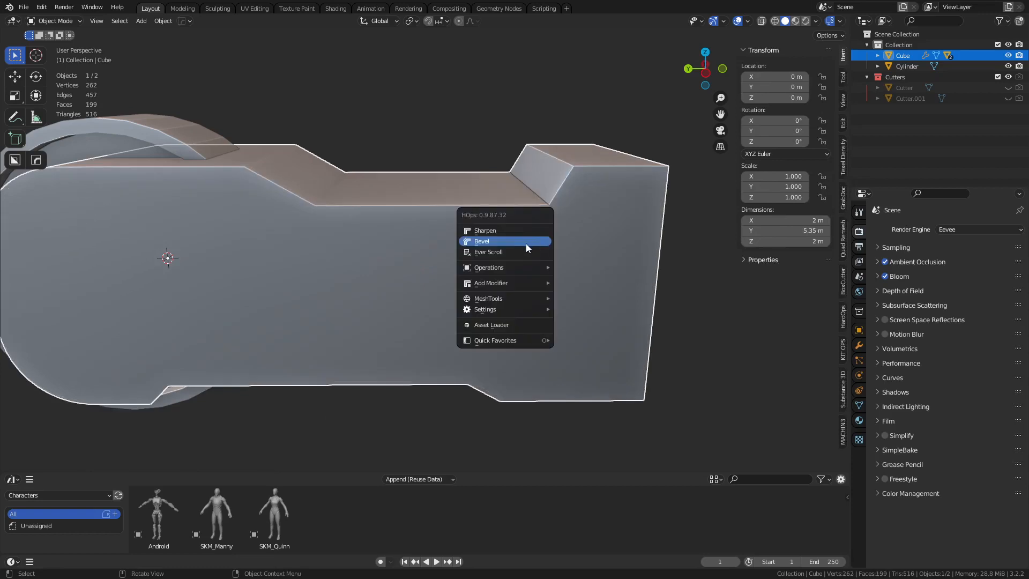
click(527, 245)
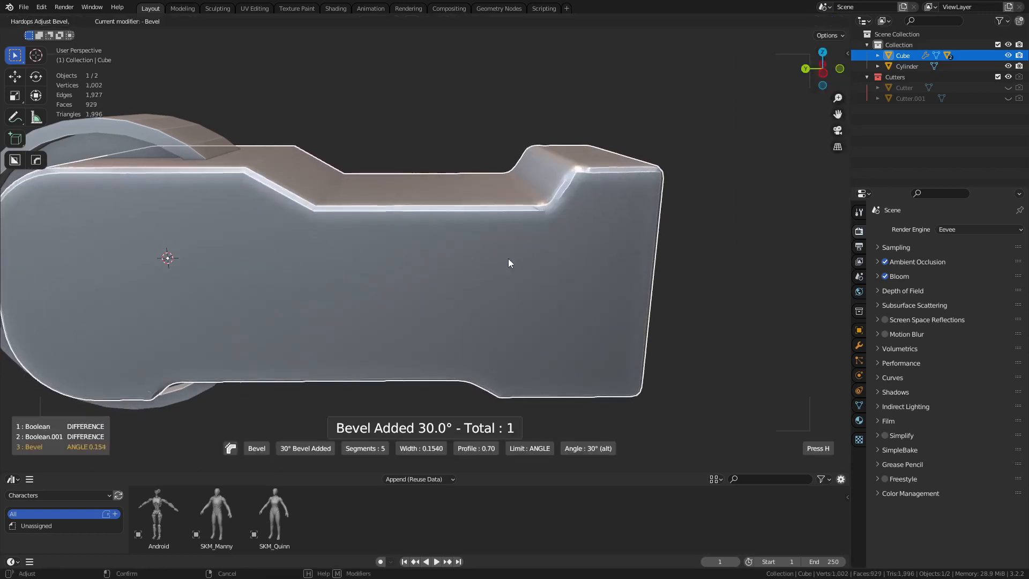
right_click(503, 259)
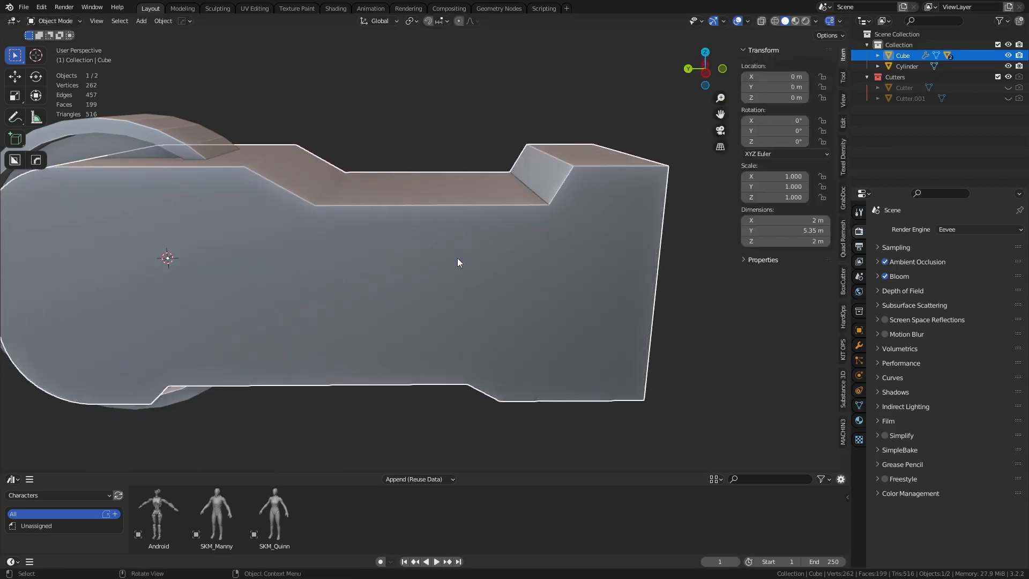
Step: Scroll through the block's Booleans with HardOps in side view and reveal the cutter of the lower notch
key(ctrl+KP_3)
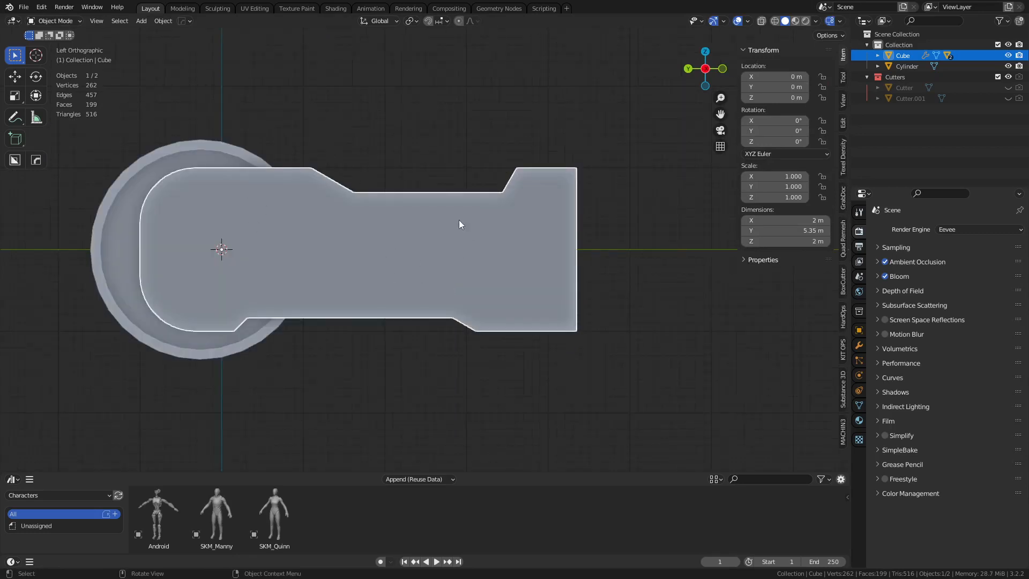
click(23, 162)
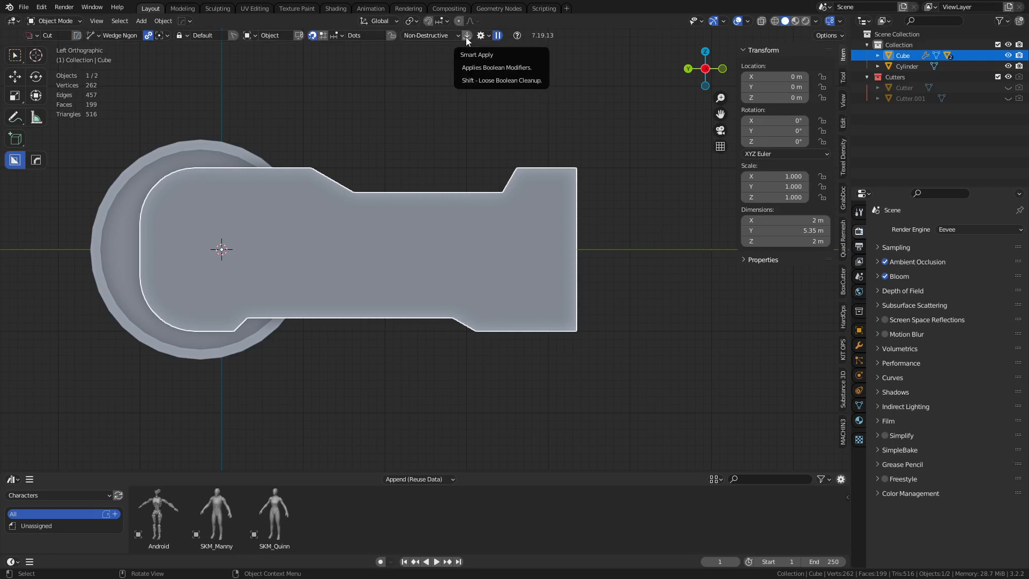
middle_drag(441, 296, 488, 320)
key(q)
click(488, 319)
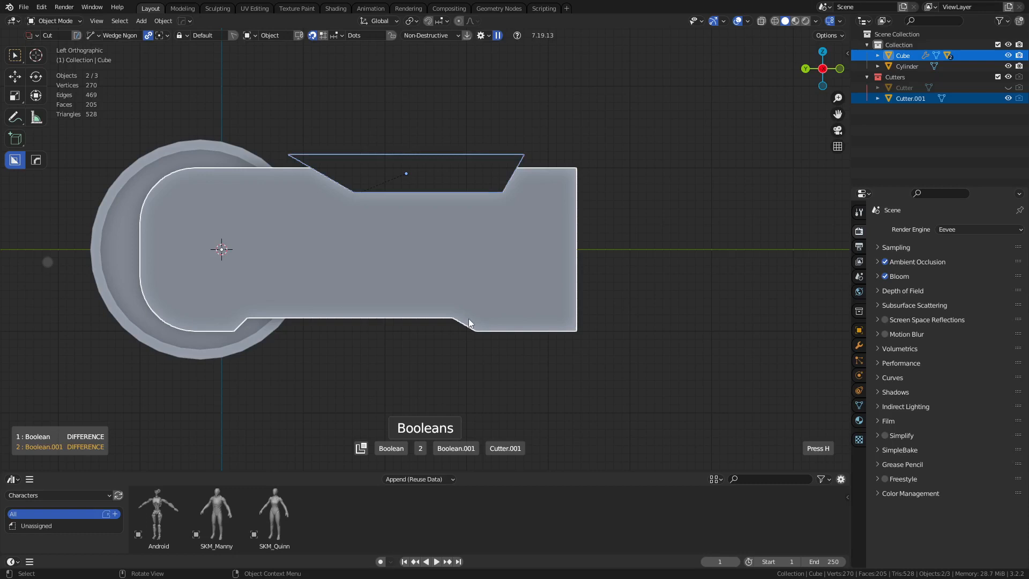
scroll(476, 317, up, 1)
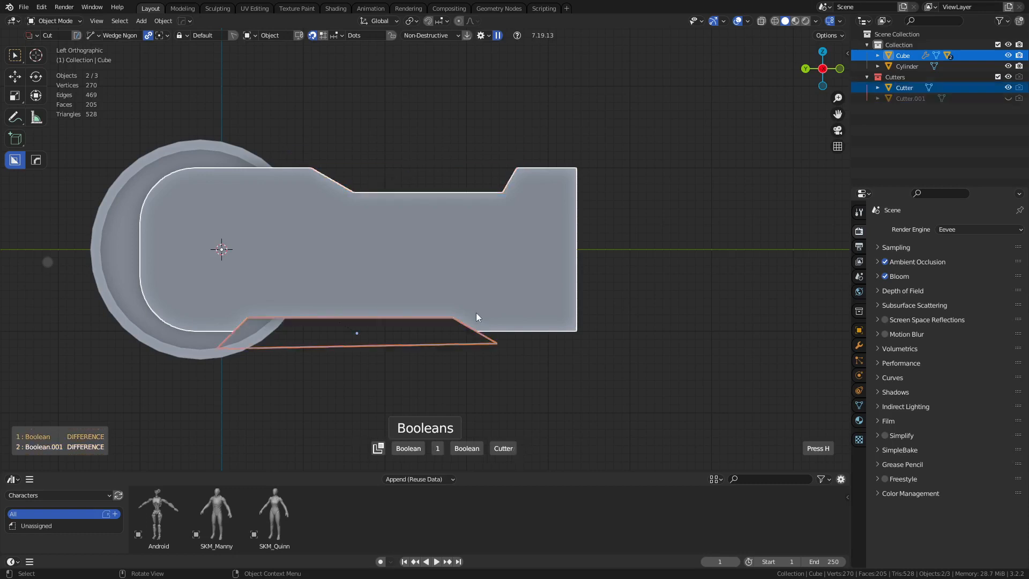
scroll(477, 315, down, 1)
scroll(476, 314, up, 1)
click(476, 314)
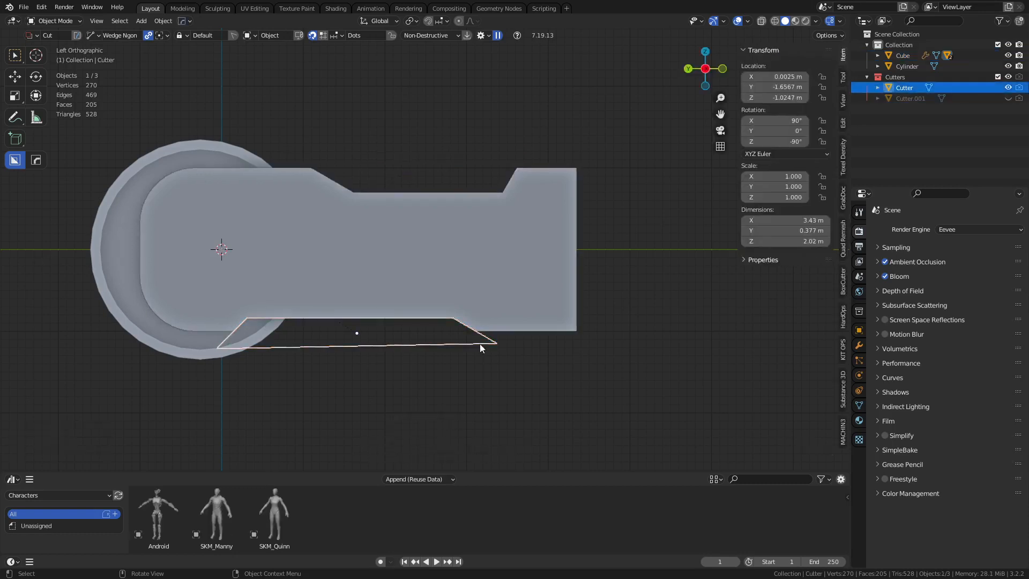
Step: Add a loop cut across the middle of the lower cutter and move its far end along Y, away from the cylinder
key(Tab)
key(alt+z)
click(389, 317)
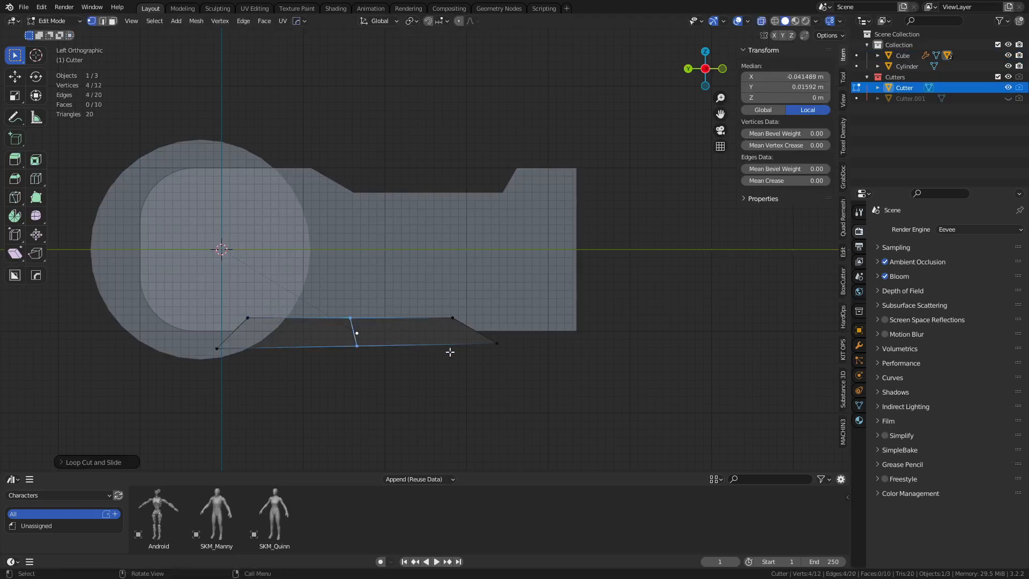
drag(436, 362, 572, 306)
key(g)
key(y)
click(622, 310)
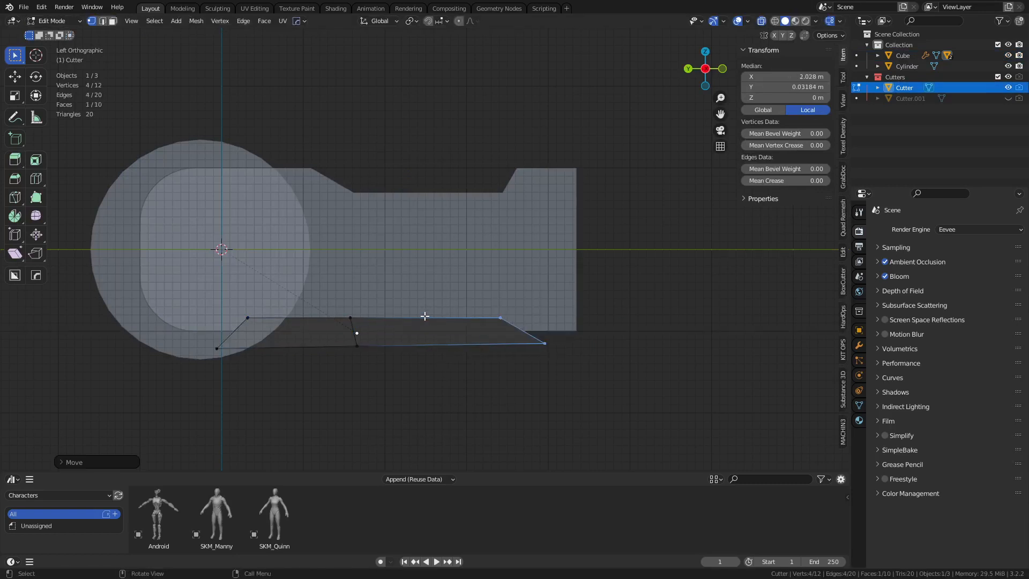
Step: Extrude the cutter's upper face beyond the loop cut up into the block to form a deeper notch
click(356, 333)
key(e)
click(437, 285)
key(alt+z)
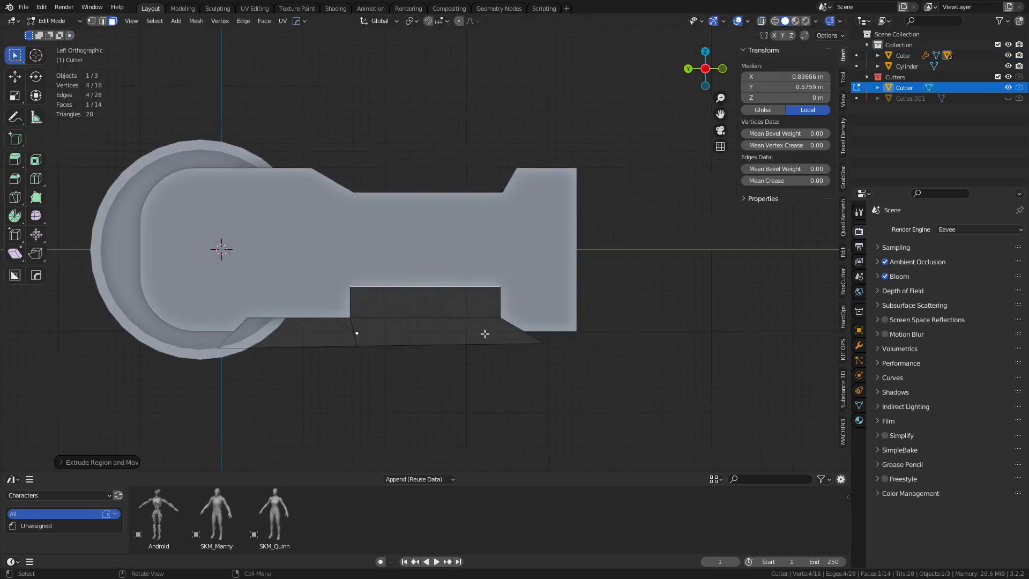
Step: Scale the lower cutter's extruded upper face narrower along Y to slope the deeper notch's sides, and return to Object Mode
middle_drag(485, 333, 503, 324)
key(s)
key(x)
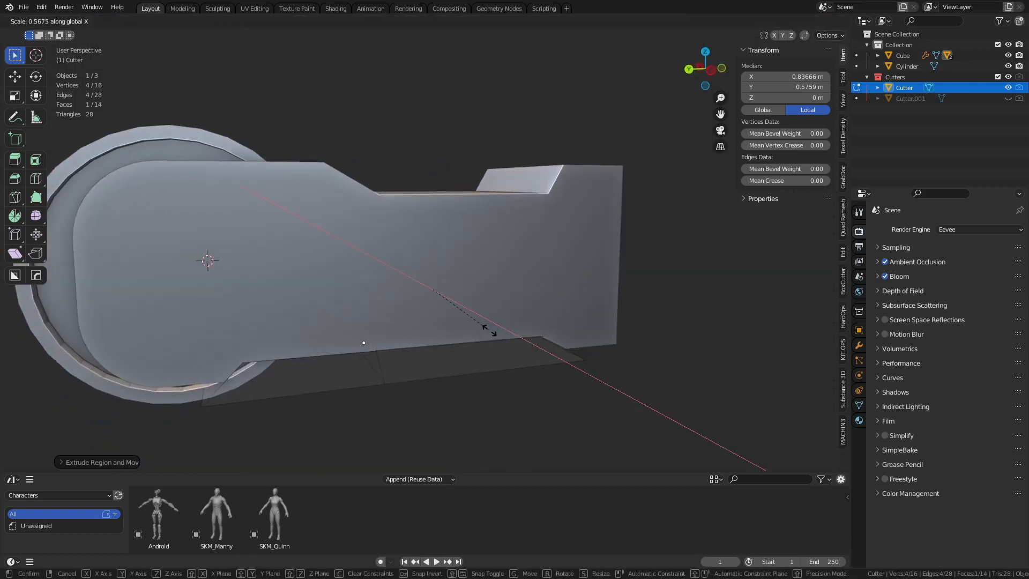
key(y)
click(465, 323)
key(ctrl+Tab)
click(390, 326)
alt+middle_drag(423, 340, 463, 356)
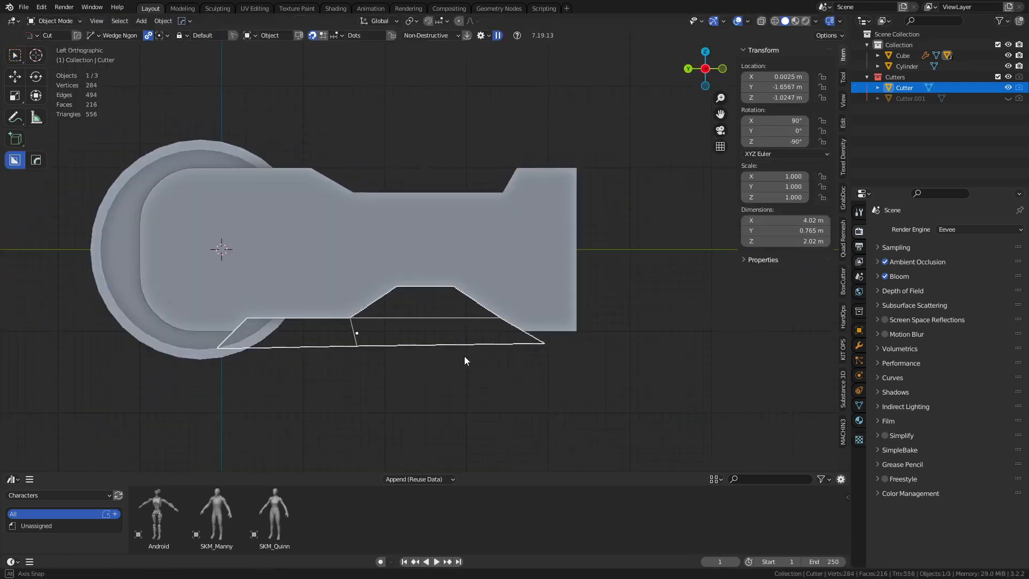
click(482, 389)
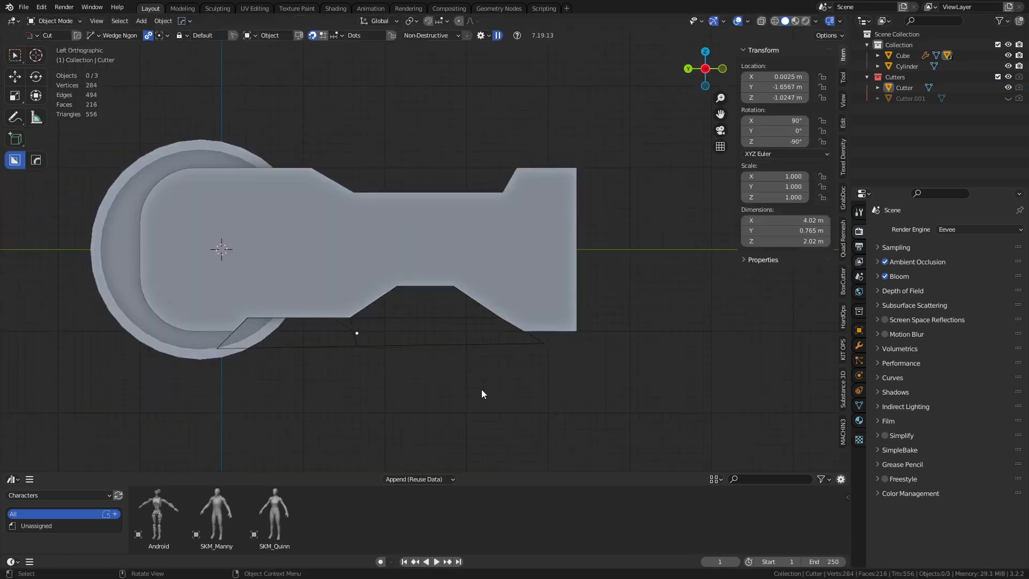
click(517, 330)
middle_drag(519, 316, 493, 351)
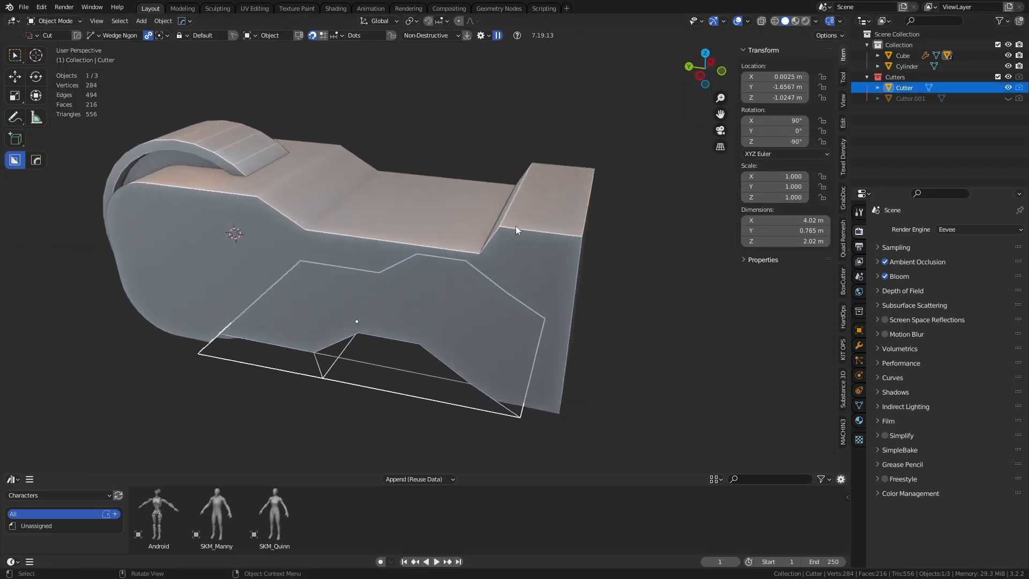
Step: Try a 30° HardOps bevel with 3 segments on the block with the deeper lower notch, and undo it
click(532, 271)
key(q)
click(571, 291)
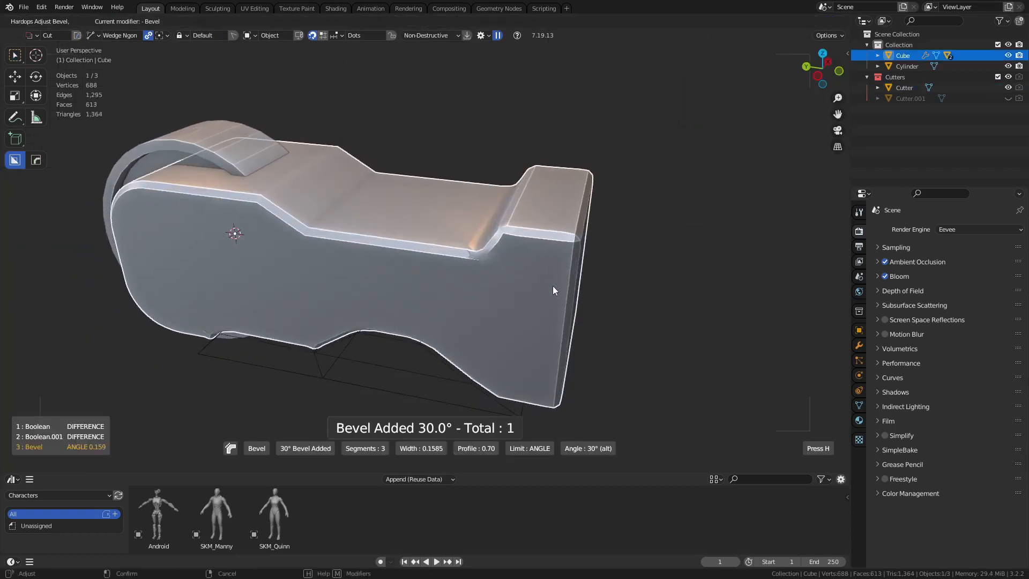
click(512, 329)
middle_drag(513, 328, 547, 307)
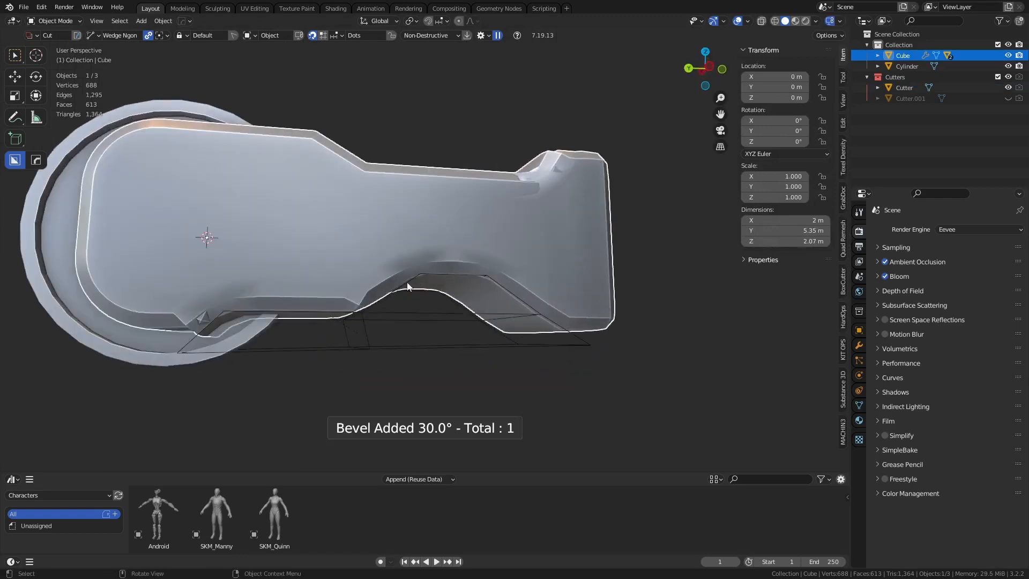
middle_drag(555, 172, 522, 278)
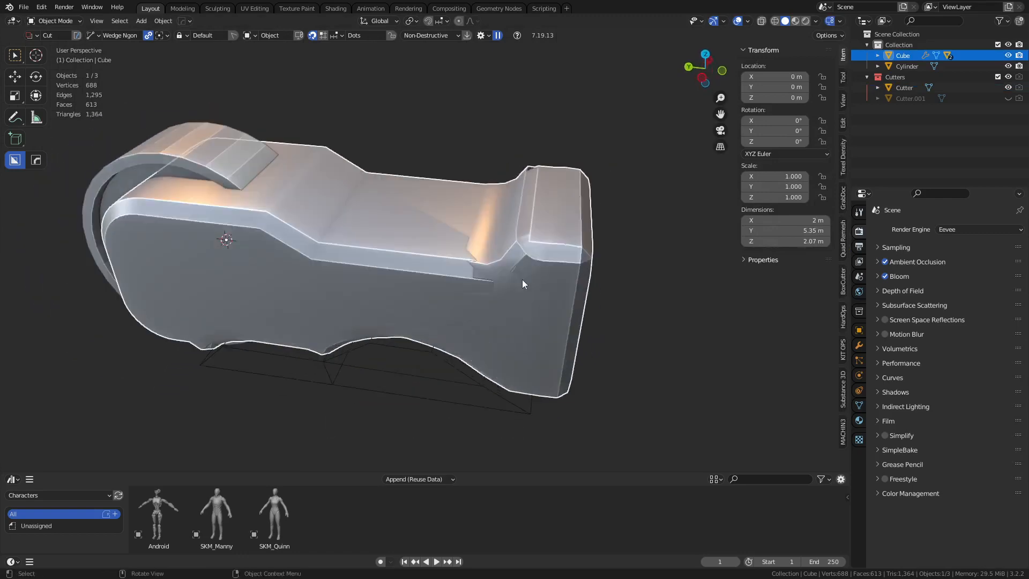
key(ctrl+z)
Step: Open the block's mesh in Edit Mode and switch to edge selection
key(ctrl+Tab)
click(615, 278)
key(Tab)
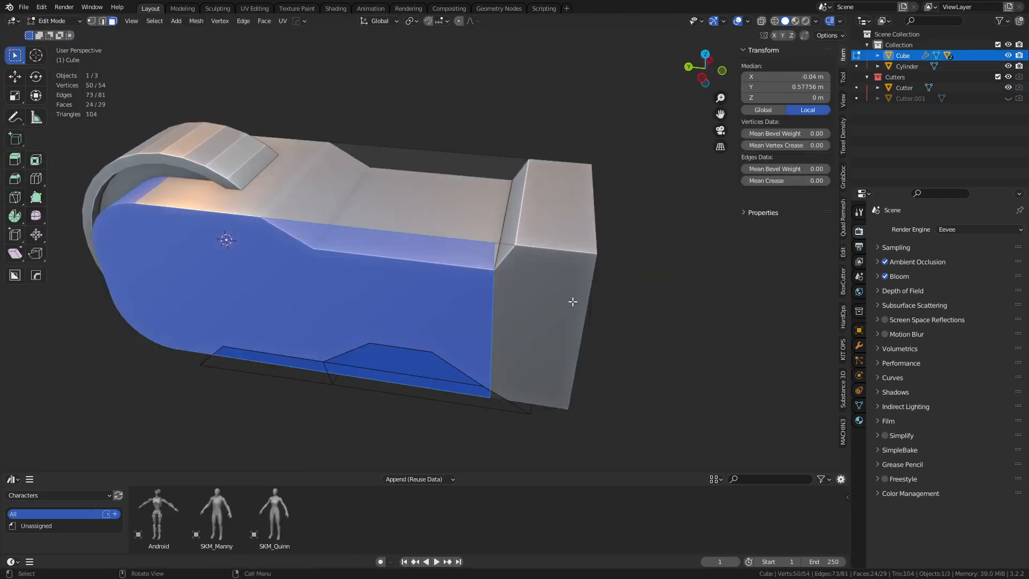
middle_drag(572, 301, 570, 291)
key(2)
Step: Try to remove the edge loop running around the block near the end of the upper notch
alt+click(526, 259)
key(ctrl+x)
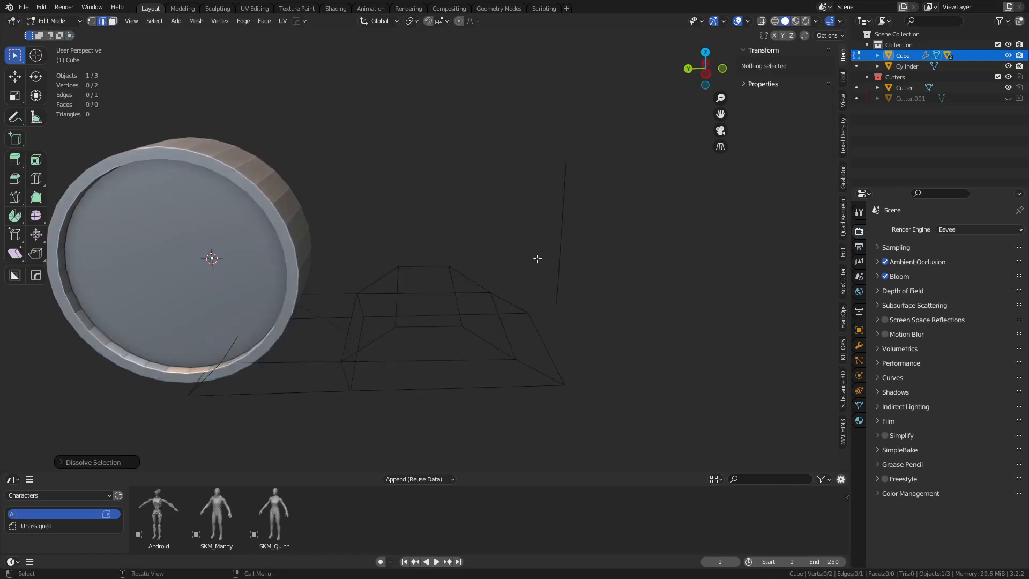
key(ctrl+z)
key(x)
click(550, 305)
key(ctrl+z)
Step: Dissolve the single vertical edge on the block's side face below the end of the upper notch
click(523, 264)
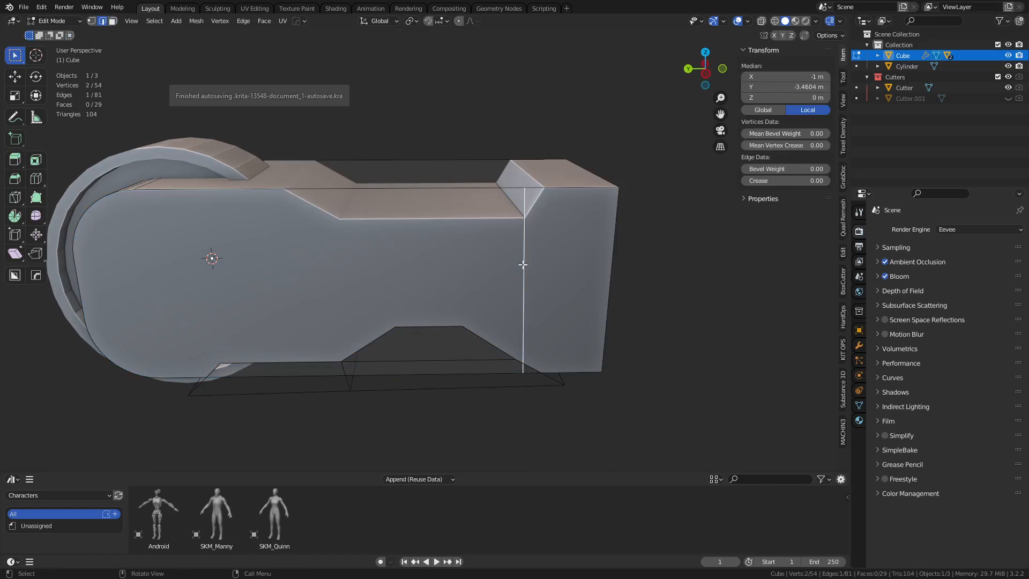
key(x)
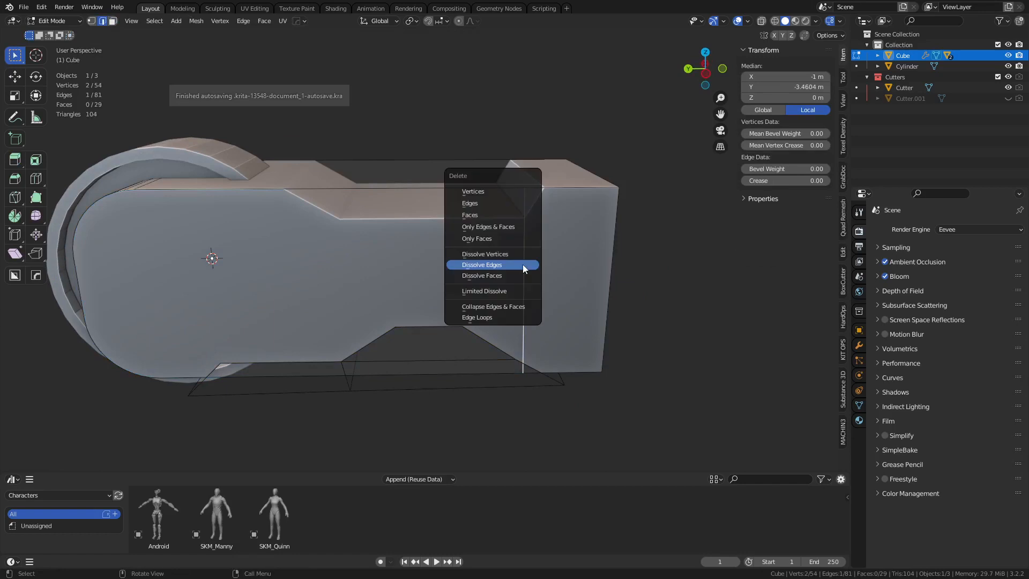
click(523, 266)
middle_drag(524, 279, 463, 283)
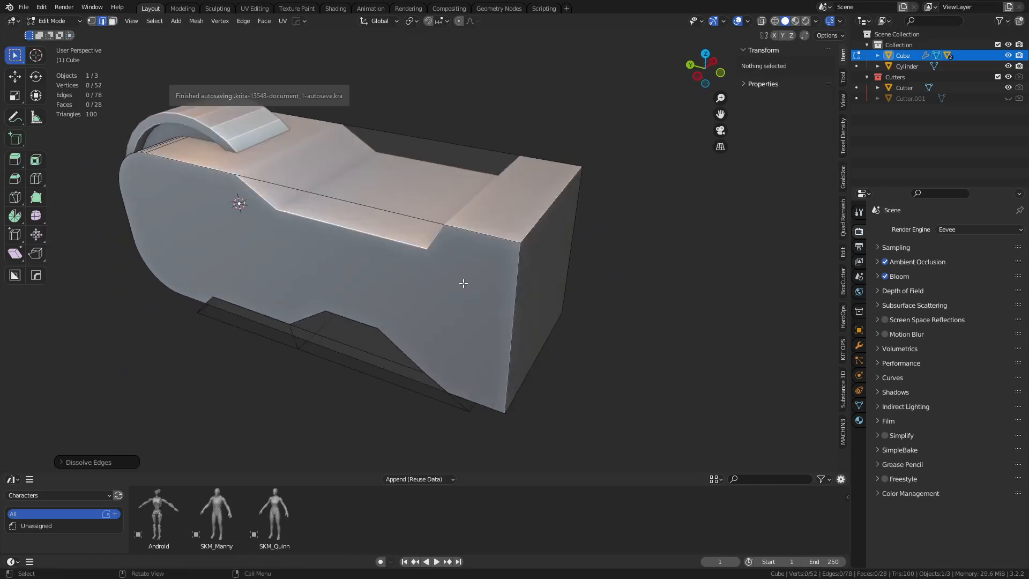
Step: Bevel the outline edges of both block side faces with 11 segments and return to Object Mode
click(428, 222)
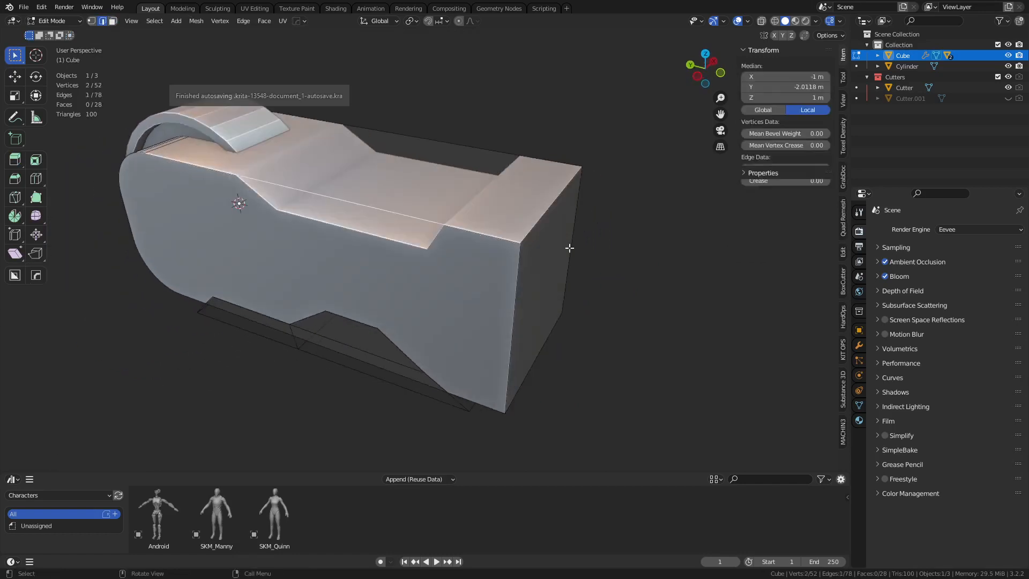
middle_drag(428, 221, 508, 227)
alt+click(410, 228)
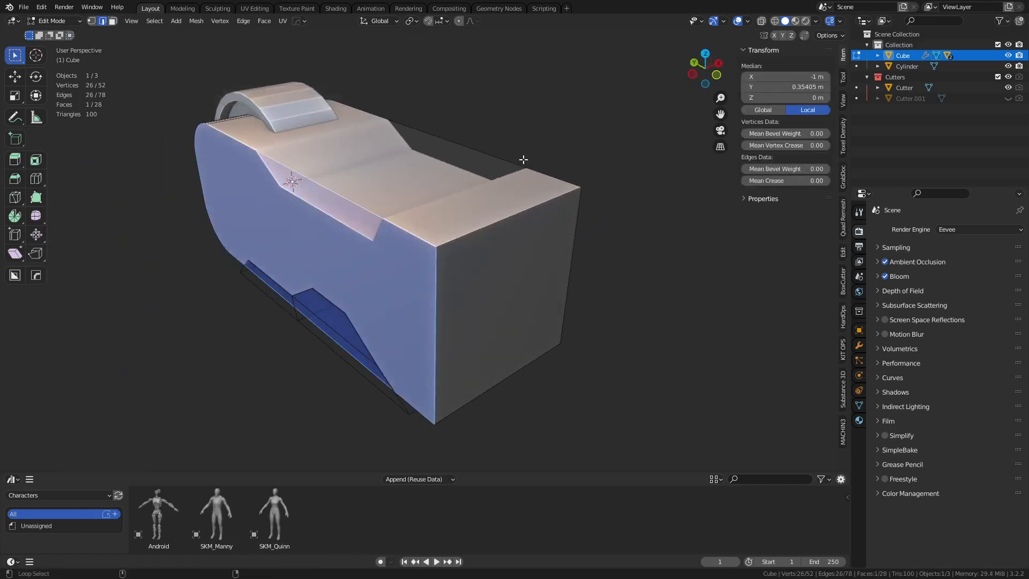
middle_drag(524, 161, 447, 289)
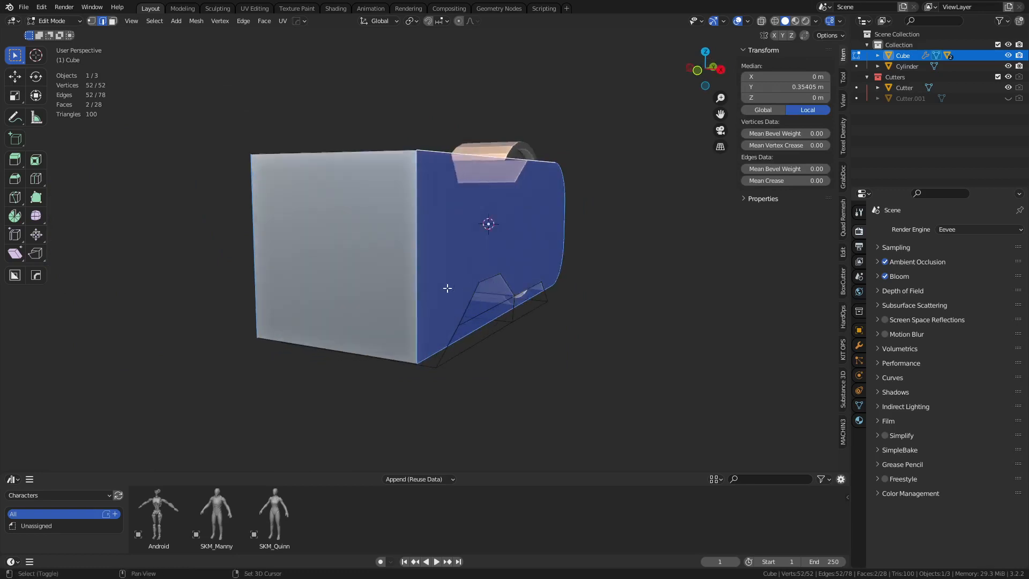
shift+click(417, 277)
key(ctrl+b)
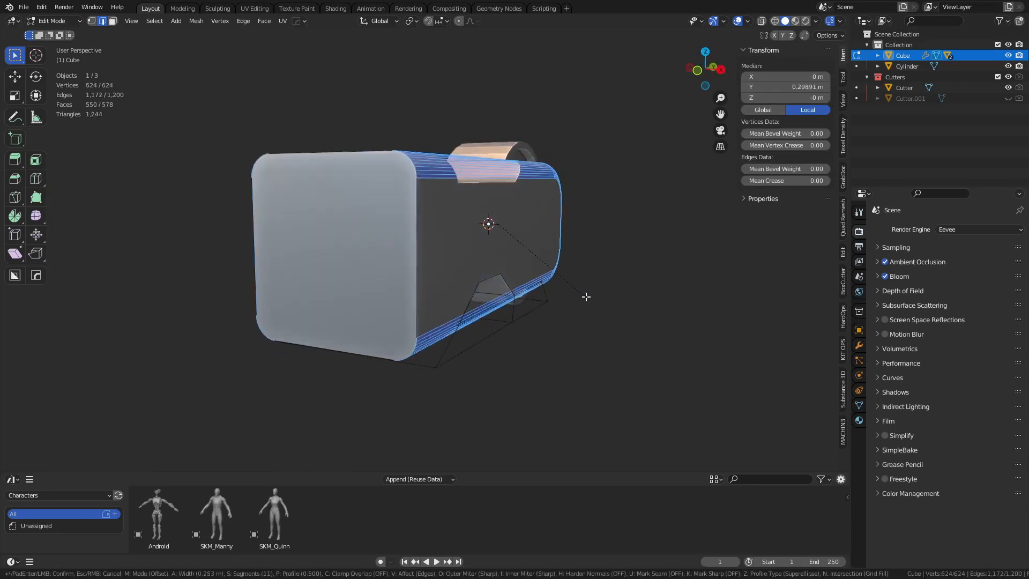
scroll(588, 295, up, 8)
click(539, 310)
middle_drag(538, 309, 617, 307)
click(625, 289)
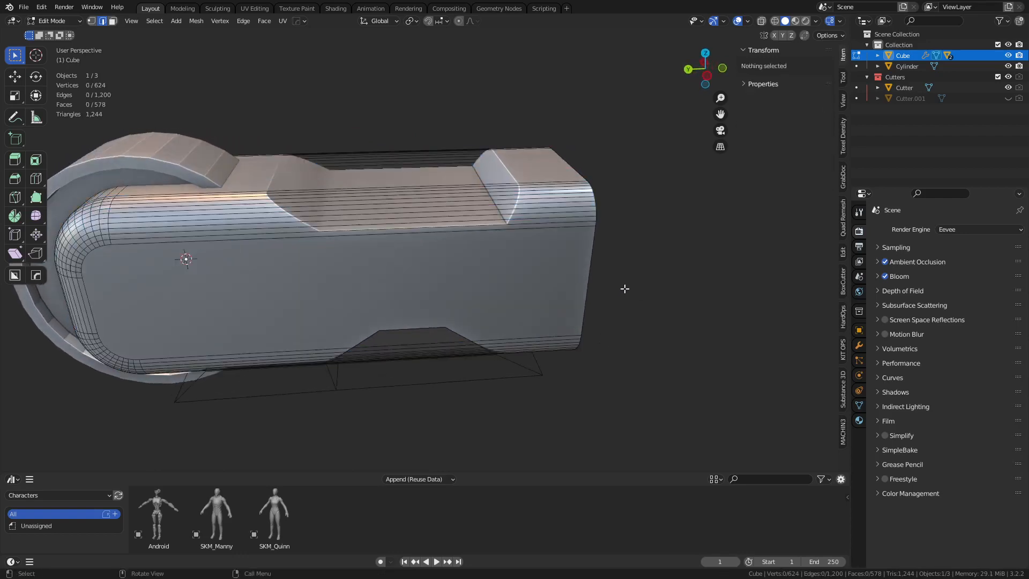
key(Tab)
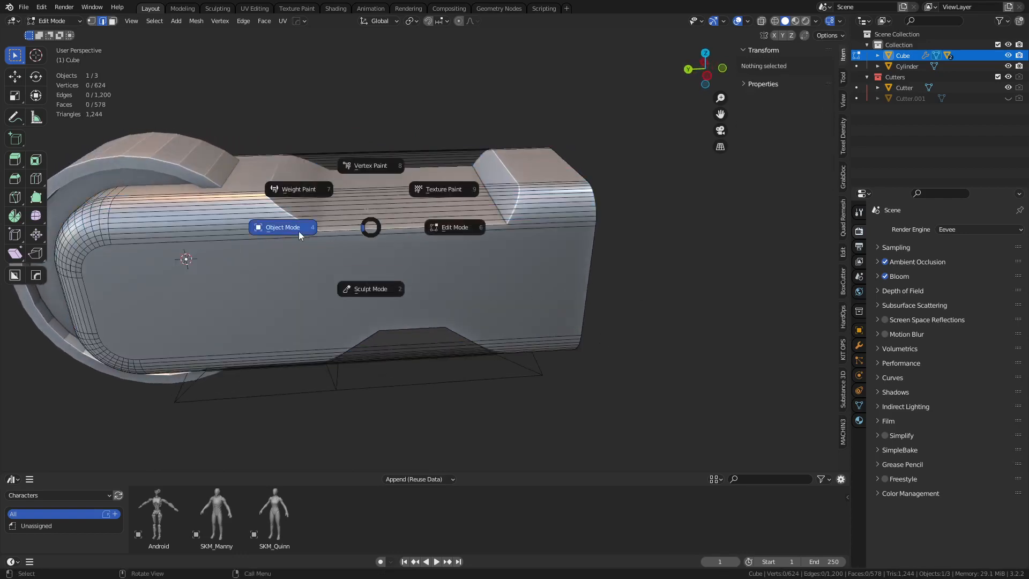
click(298, 231)
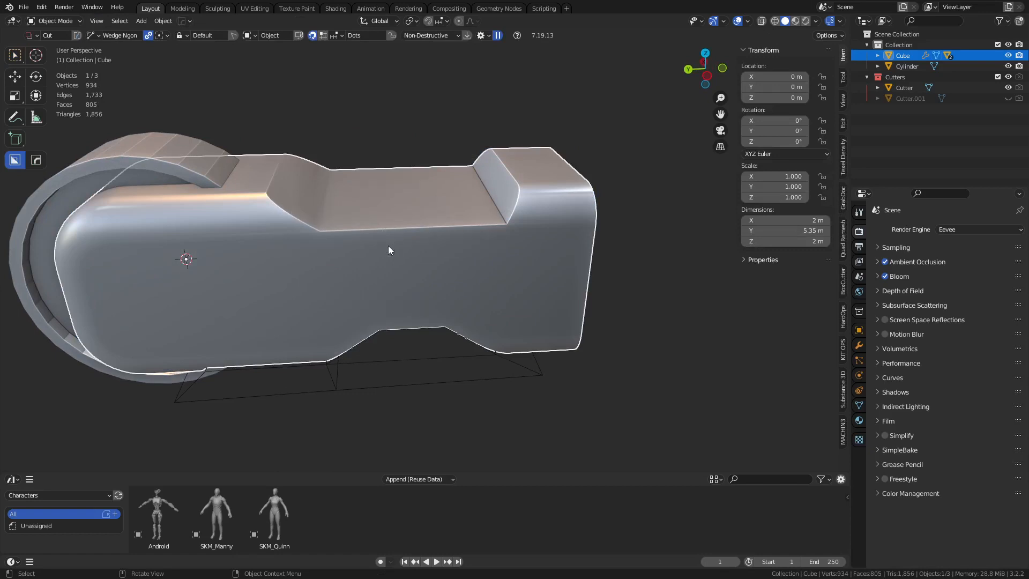
Step: Try the 30° HardOps bevel with 3 segments on the rounded block, checking its modifier stack
key(q)
click(487, 228)
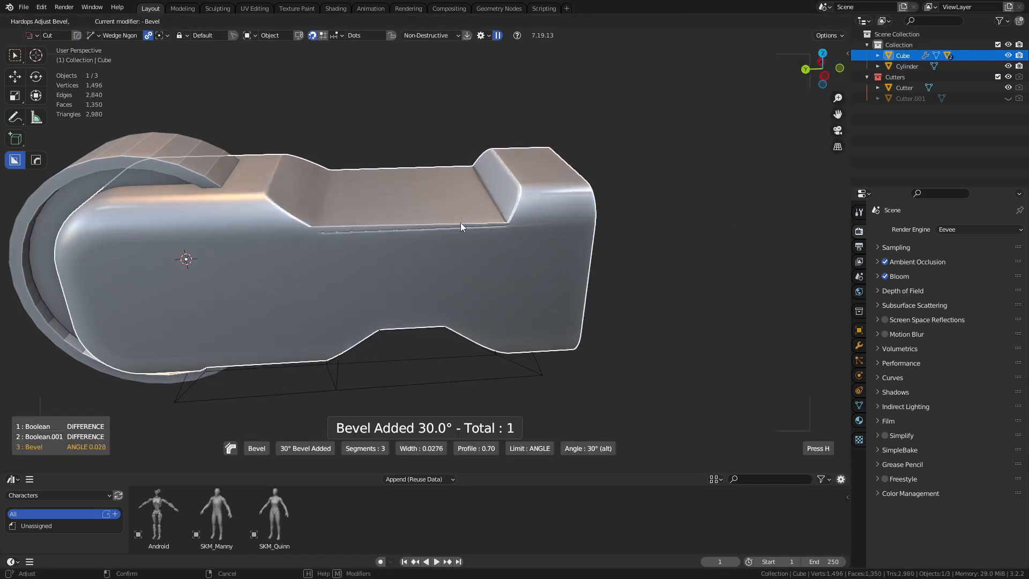
right_click(469, 227)
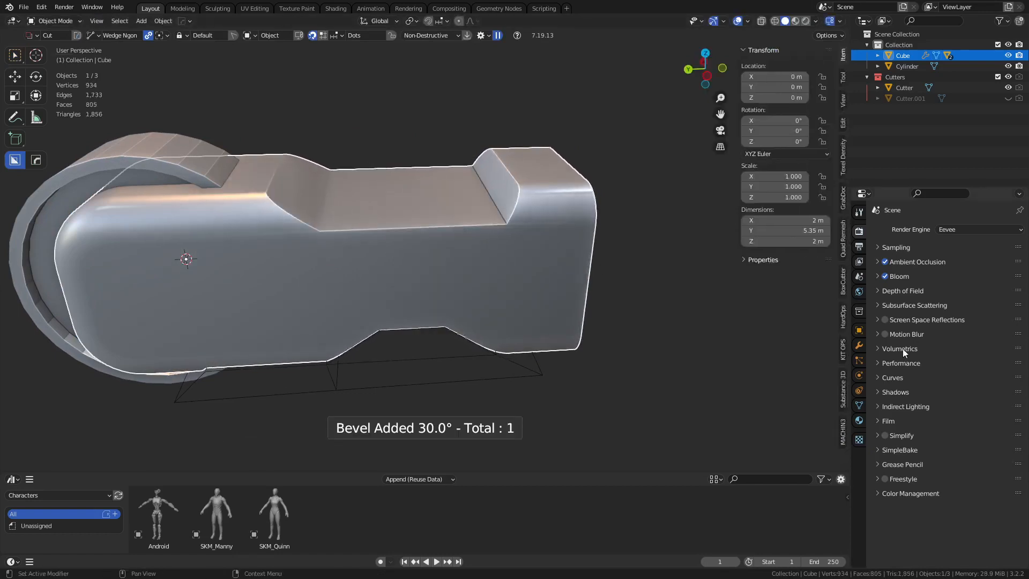
click(859, 346)
key(q)
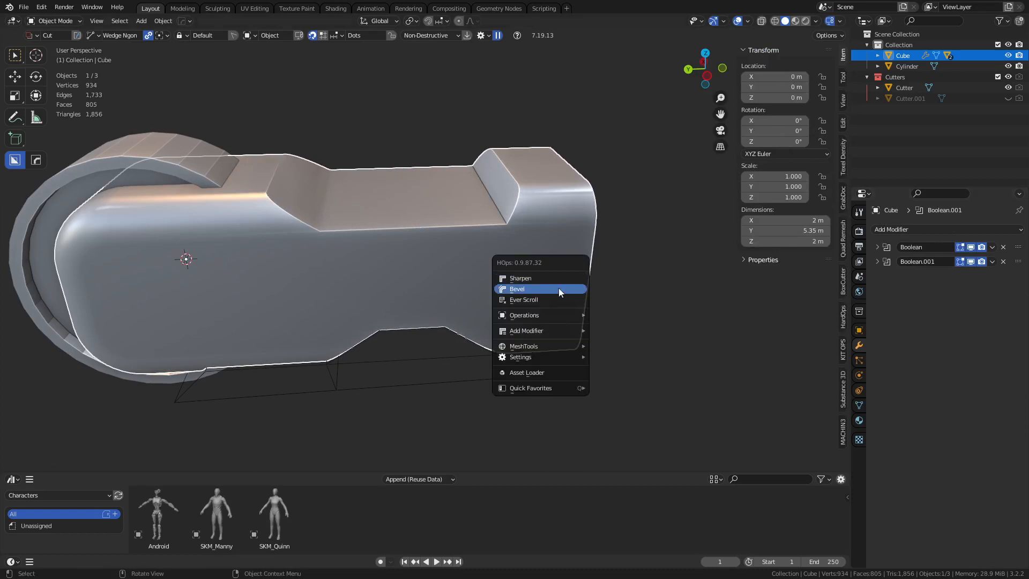
key(q)
click(525, 307)
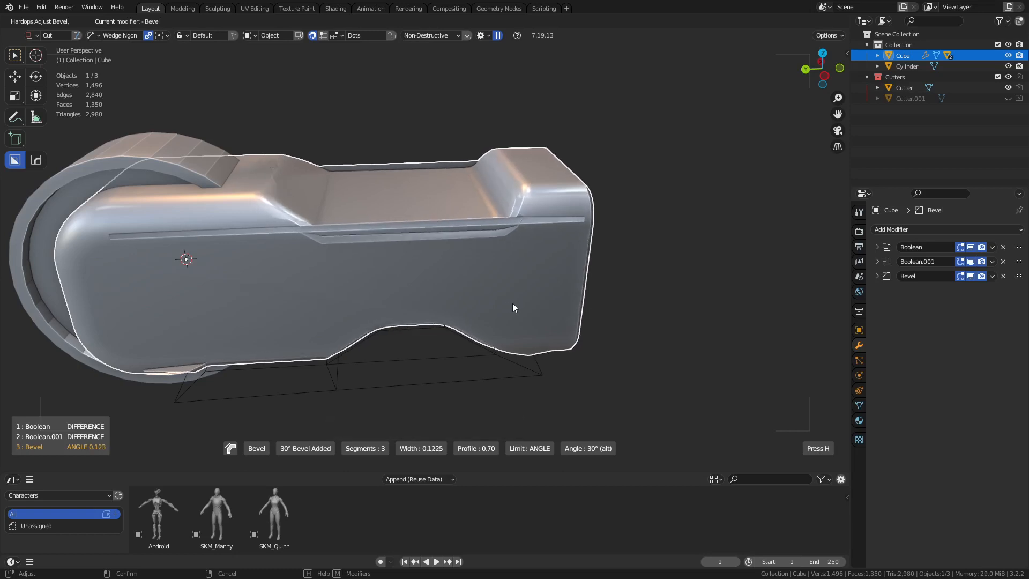
key(Escape)
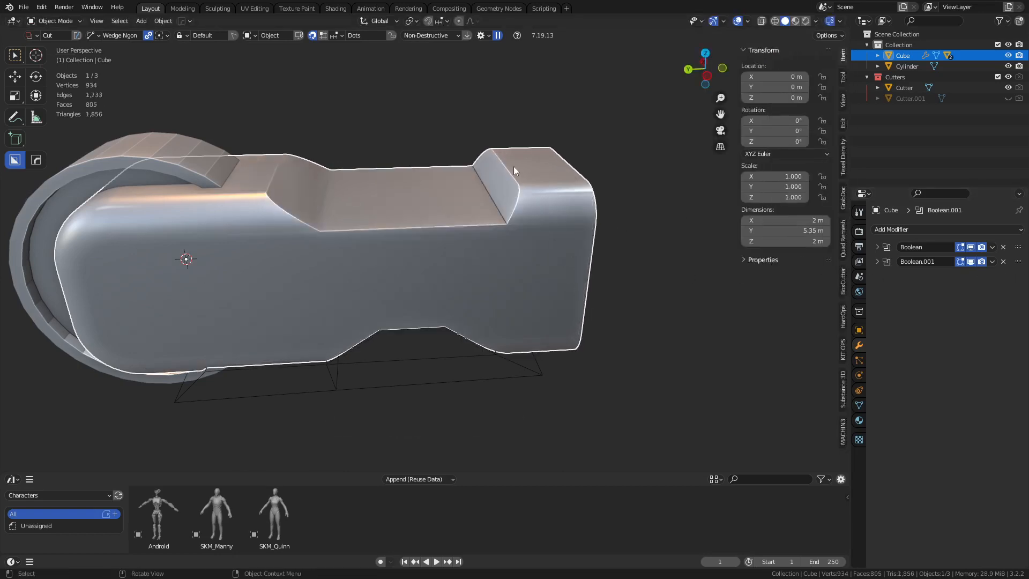
Step: Add a cube mesh at the 3D cursor inside the cylinder end of the block
middle_drag(539, 260, 604, 229)
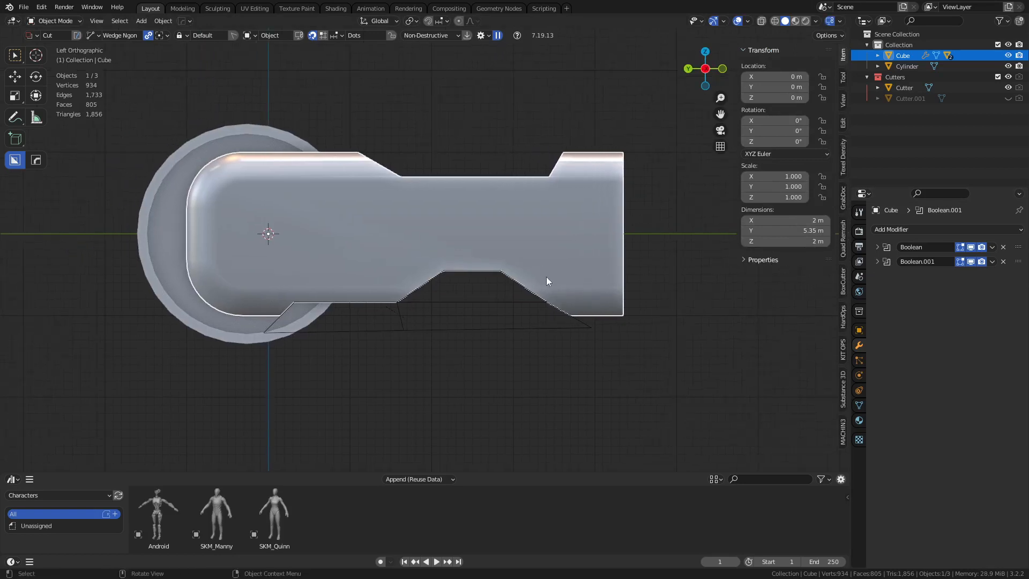
click(421, 337)
shift+middle_drag(307, 242, 379, 238)
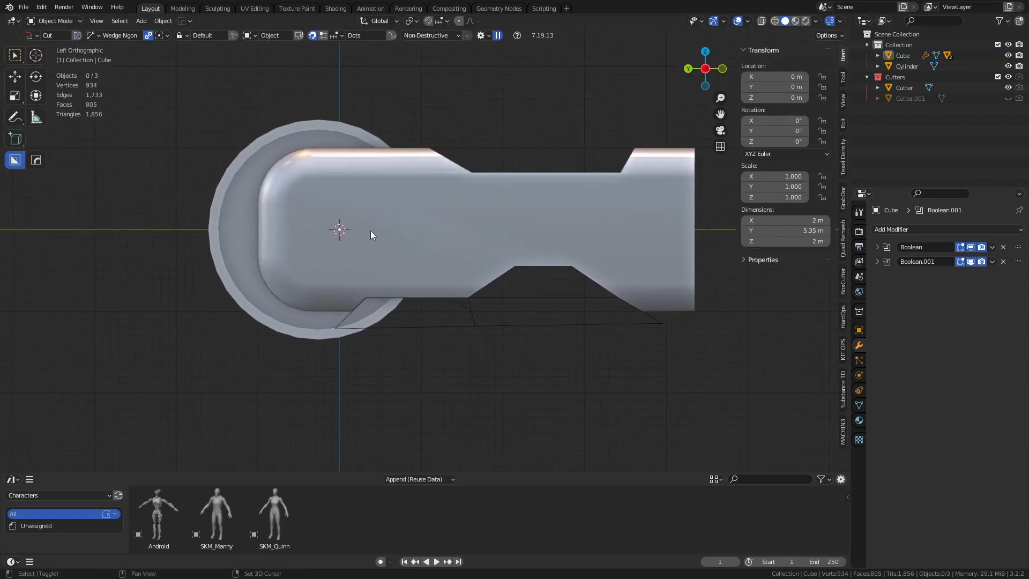
click(293, 328)
key(shift+a)
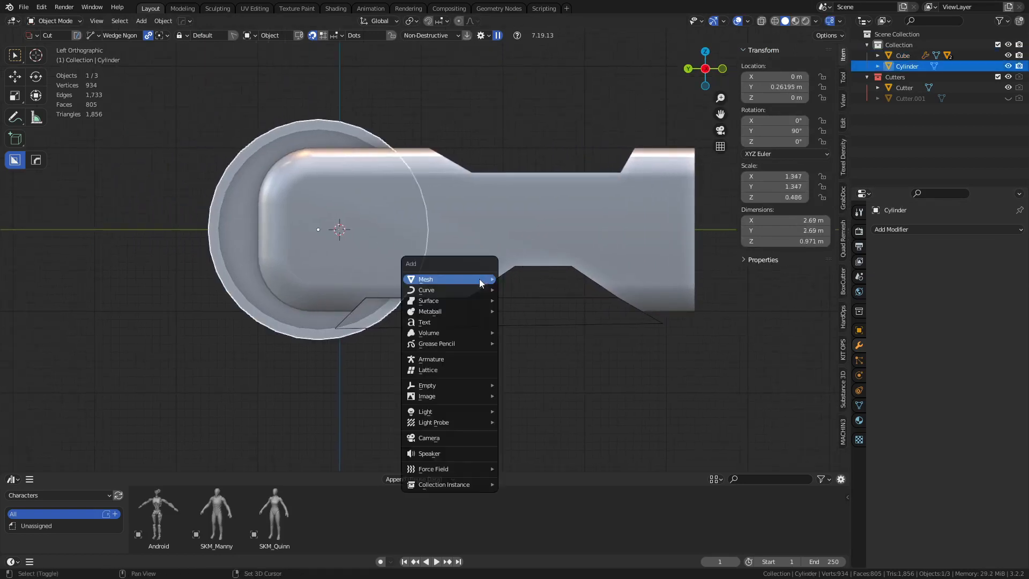
mouse_move(479, 279)
click(531, 297)
mouse_move(531, 297)
middle_down()
mouse_move(403, 258)
mouse_move(463, 305)
mouse_move(494, 306)
middle_up()
mouse_move(557, 316)
mouse_down()
mouse_move(568, 318)
mouse_move(540, 374)
mouse_up()
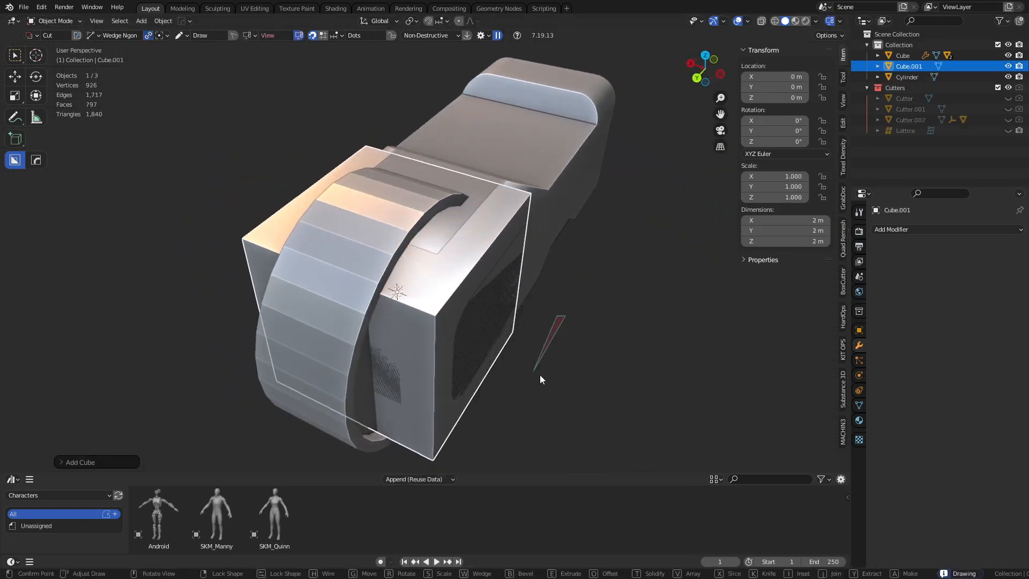
key(Escape)
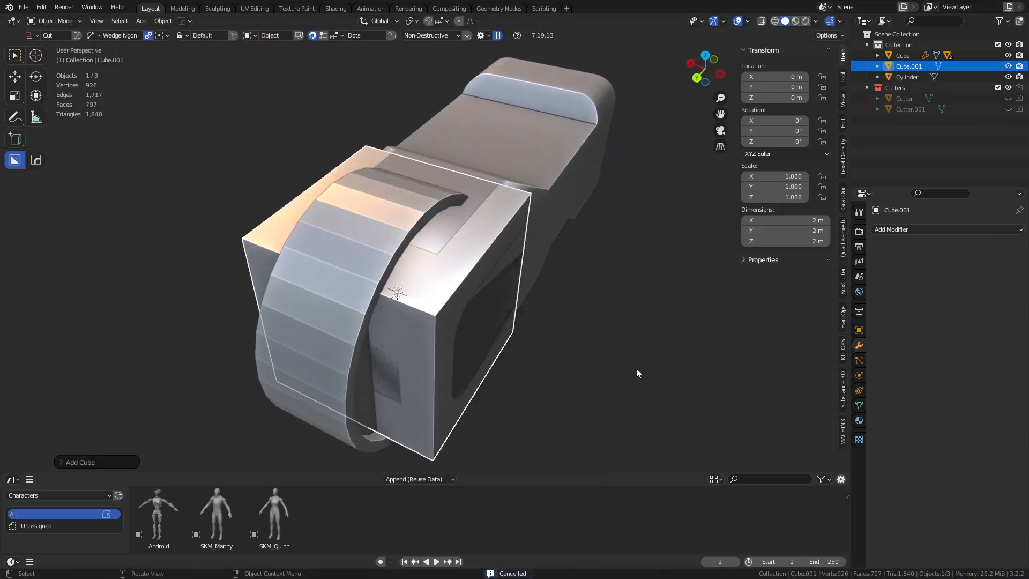
Step: In Edit Mode, flatten the new cube along Z and move it about -0.33 m along Y
key(ctrl+Tab)
click(617, 361)
key(s)
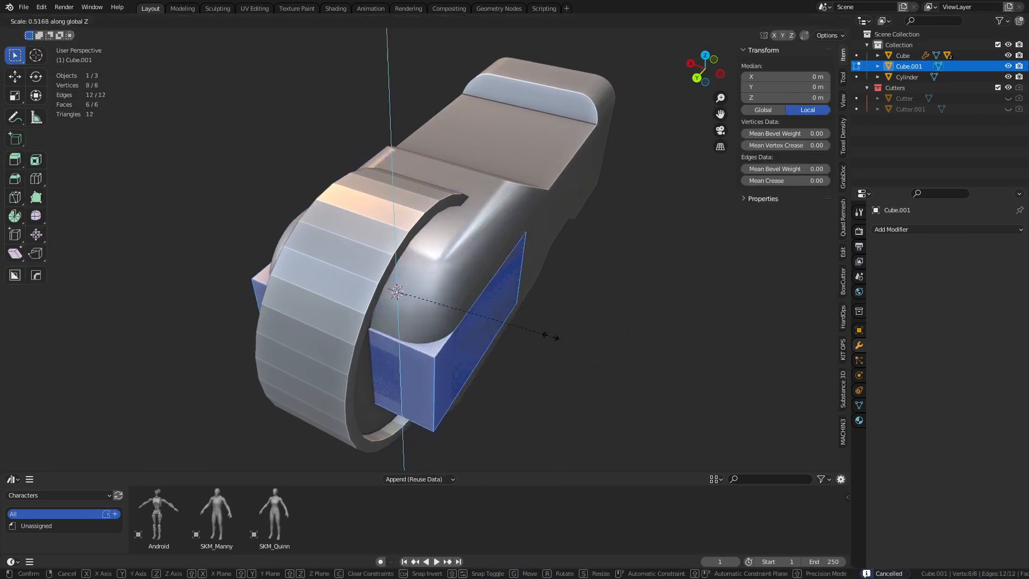
click(502, 323)
key(g)
key(y)
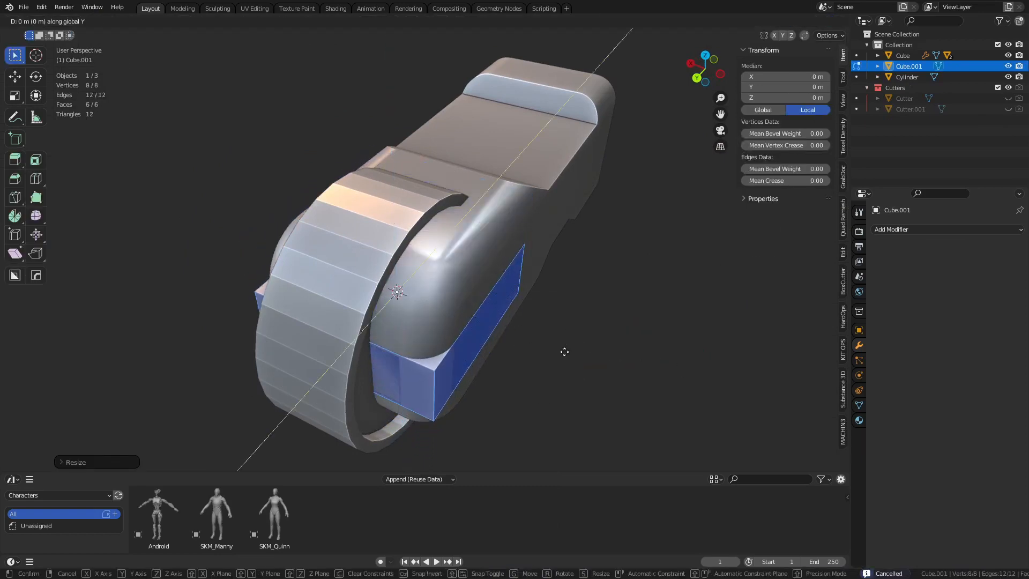
click(488, 313)
Step: Widen the flattened cube along X so it extends beyond the block's sides
key(s)
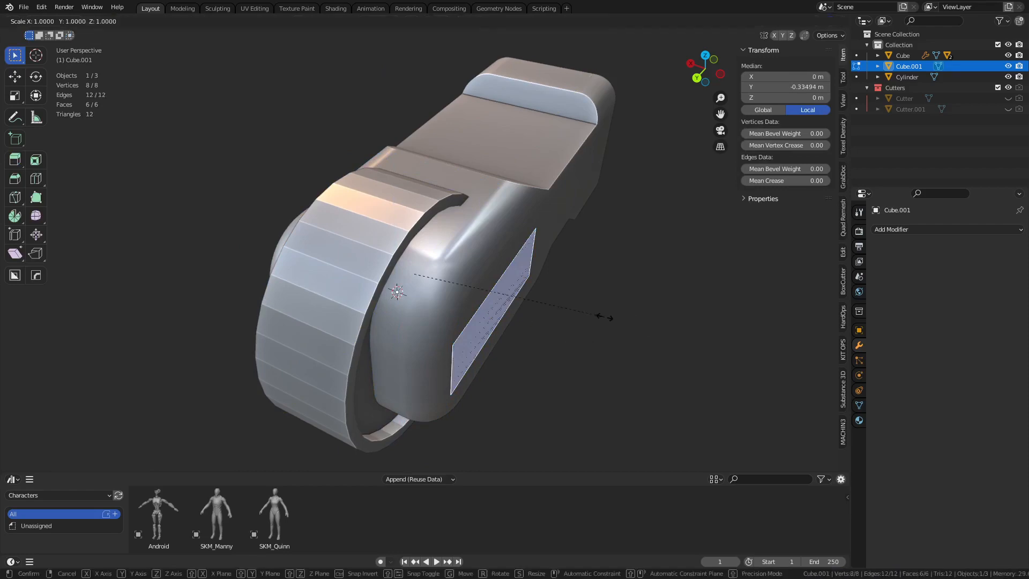
key(x)
click(686, 350)
Step: Extrude the widened cube's end face about 2.58 m along the block toward the end away from the cylinder
middle_drag(683, 349, 357, 268)
click(348, 263)
middle_drag(446, 269, 485, 322)
key(e)
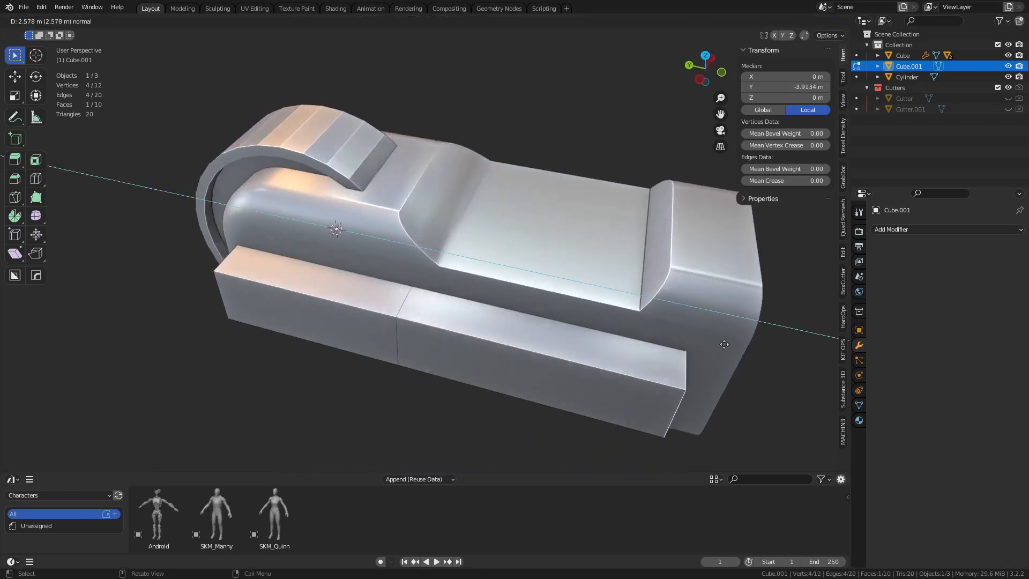
Step: Finish extruding the side bar's end along the body and add a loop cut near the extruded end
click(519, 330)
key(ctrl+r)
click(519, 330)
click(615, 350)
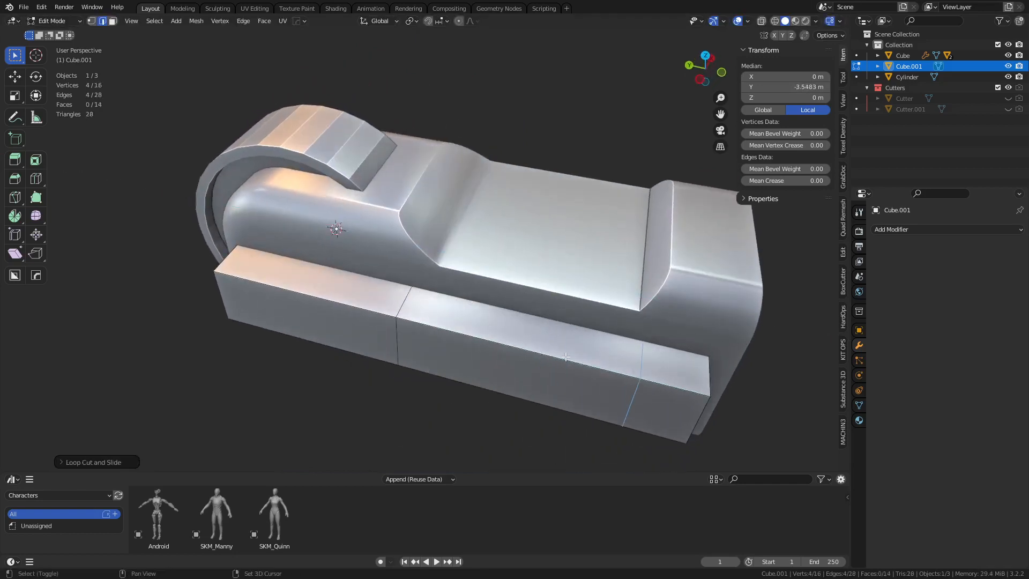
Step: Select the ring of faces between the side bar's two edge loops and sink it inwards with a zero-thickness inset
shift+middle_drag(615, 350, 615, 317)
key(3)
alt+click(603, 330)
key(i)
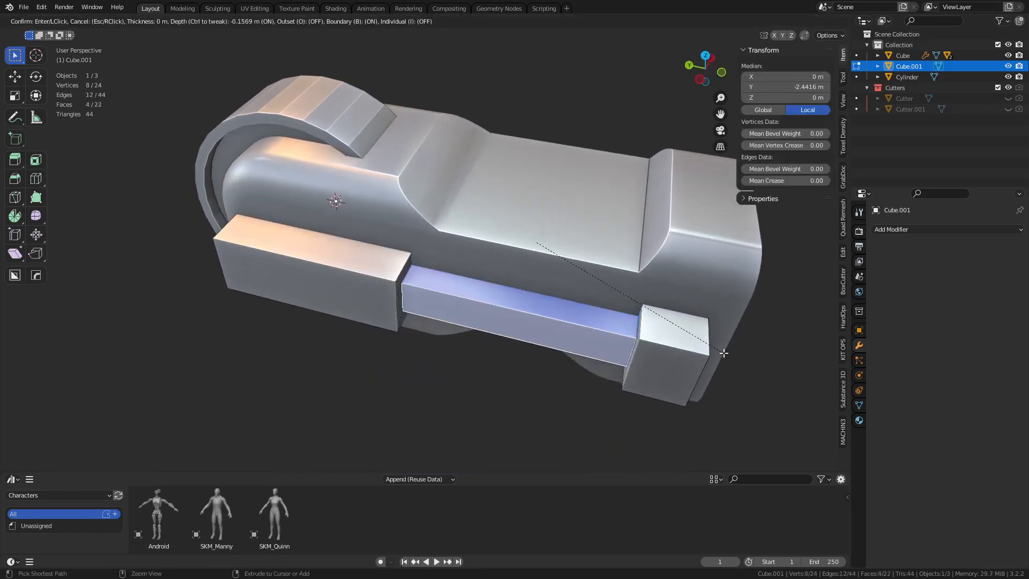
click(693, 352)
Step: Bevel the lengthwise outer edges of the side bar's end blocks and thin middle section with 11 segments
middle_drag(471, 339, 457, 304)
key(2)
alt+click(454, 233)
alt+shift+click(460, 269)
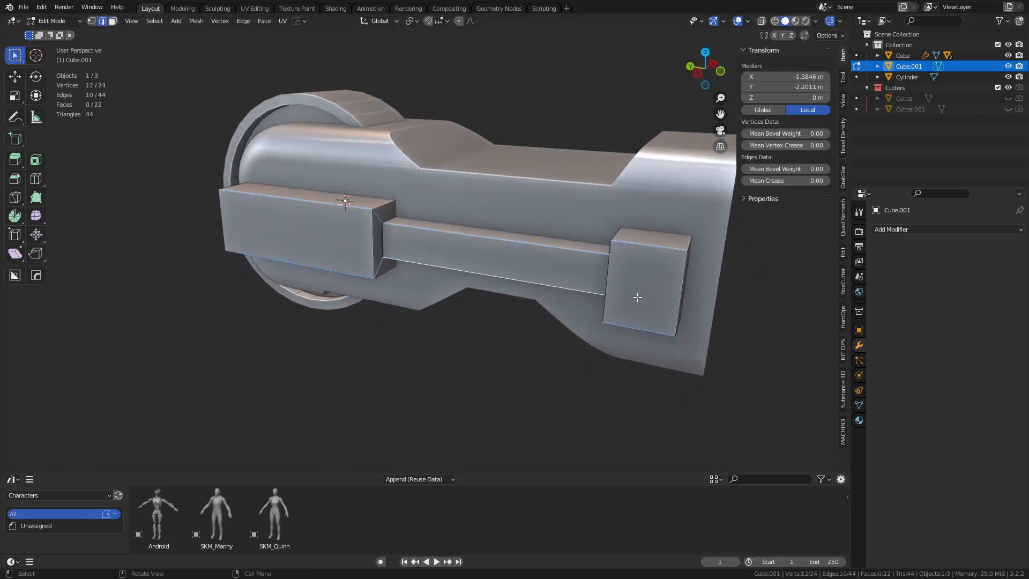
middle_drag(637, 298, 620, 294)
key(ctrl+b)
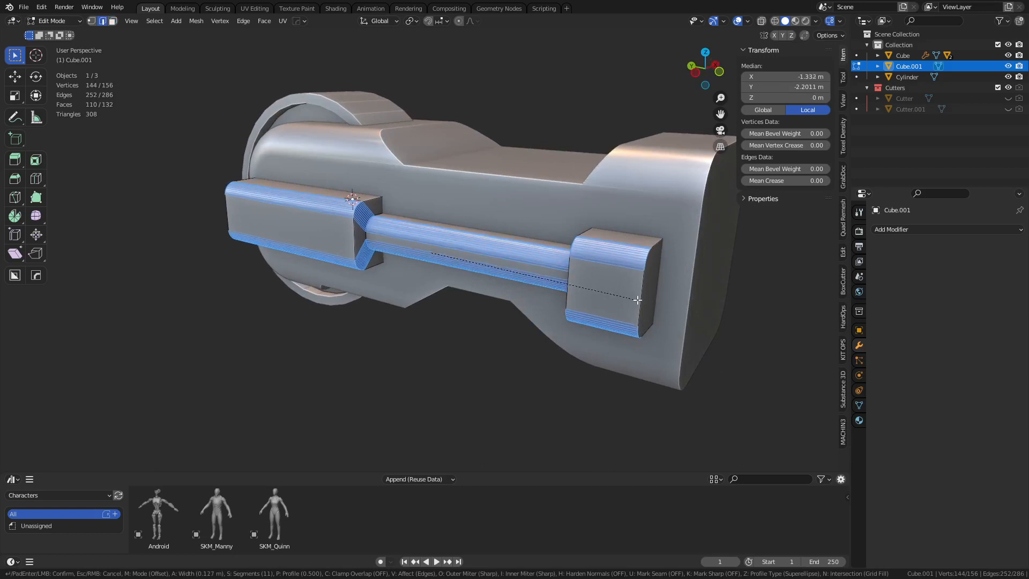
click(584, 303)
Step: Select the edge loops around the block ends facing the middle rod and round them with a bevel
alt+click(356, 230)
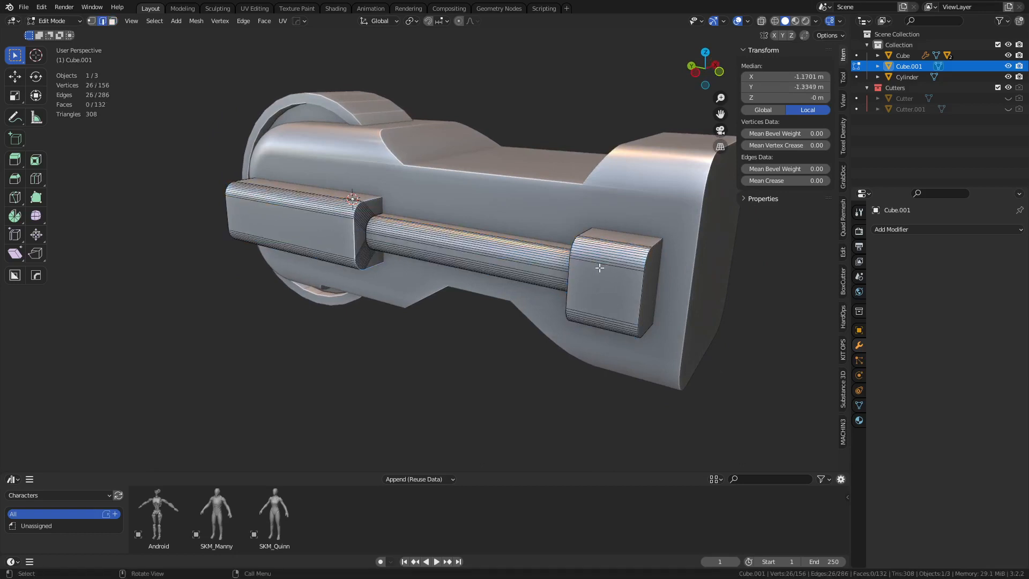
middle_drag(571, 279, 568, 313)
key(ctrl+b)
click(684, 290)
Step: Inset the front block's end face and extrude it about 0.034 m inwards to form a recess
click(567, 313)
key(i)
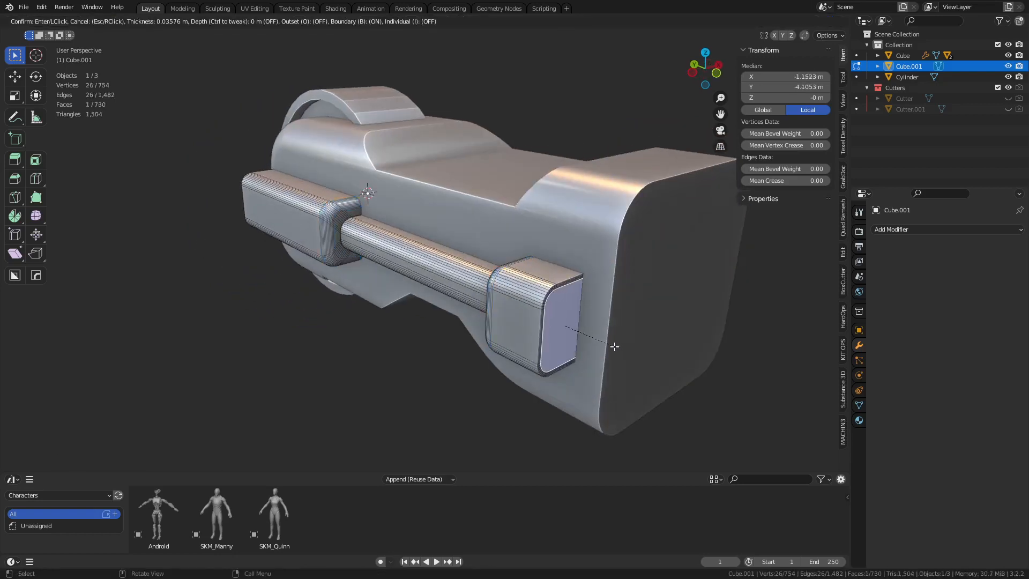
click(610, 344)
key(e)
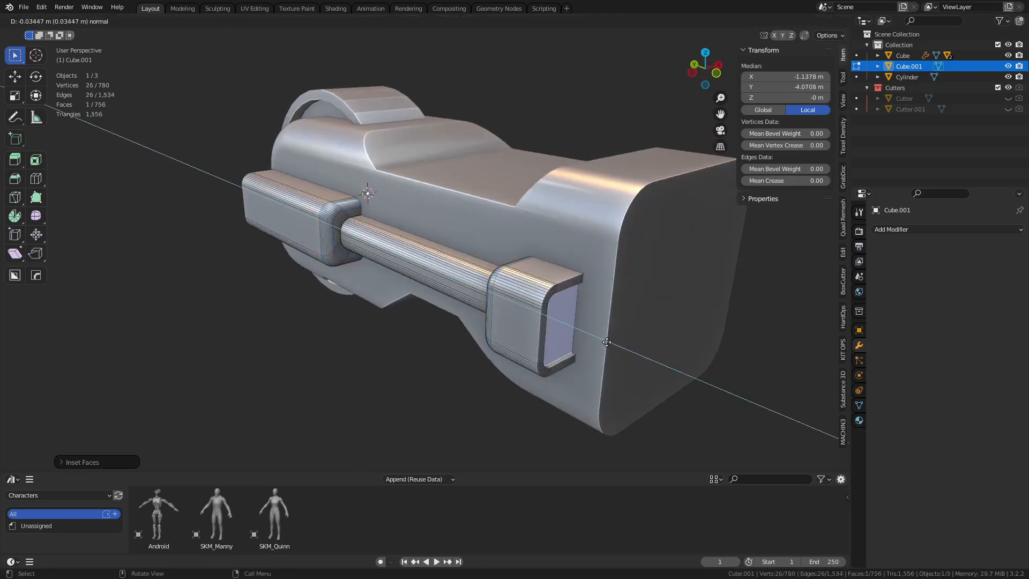
click(607, 342)
Step: Symmetrize the side bar mesh to carry its detailing to the body's other side, and return to Object Mode
key(ctrl+Tab)
click(544, 340)
scroll(510, 314, down, 2)
key(ctrl+Tab)
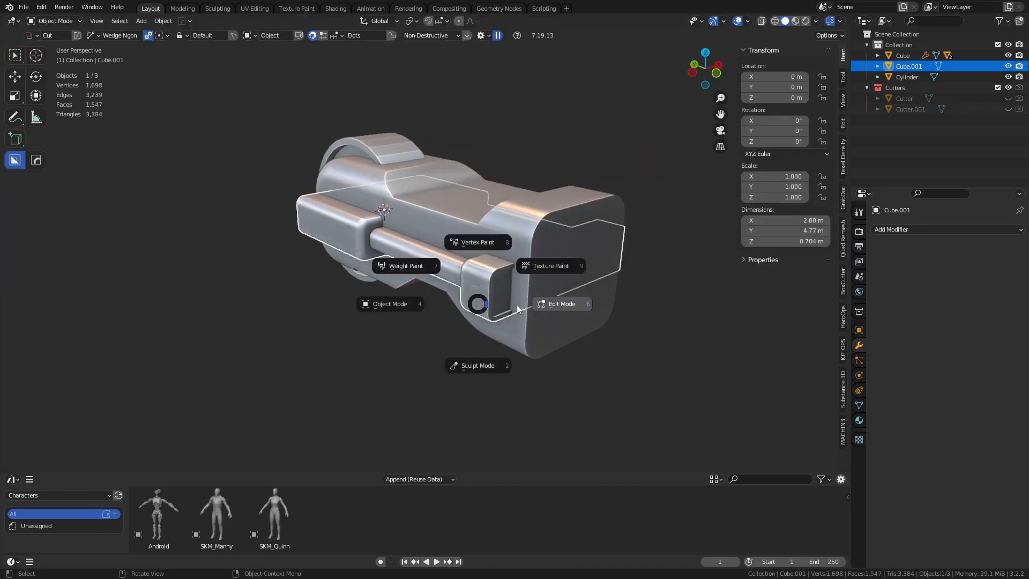
click(516, 304)
key(alt+x)
key(ctrl+Tab)
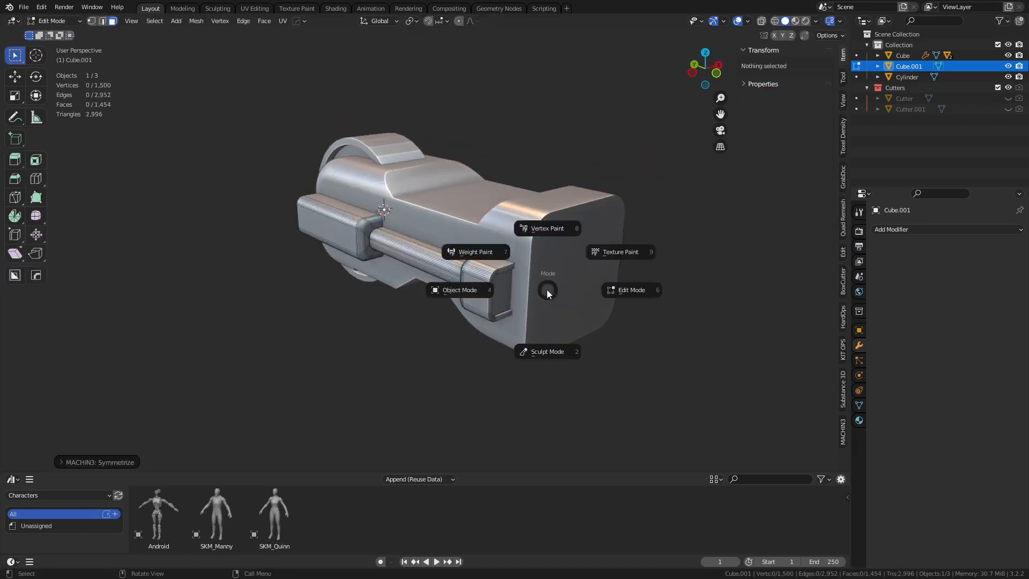
click(454, 311)
middle_drag(434, 327, 404, 342)
key(alt+a)
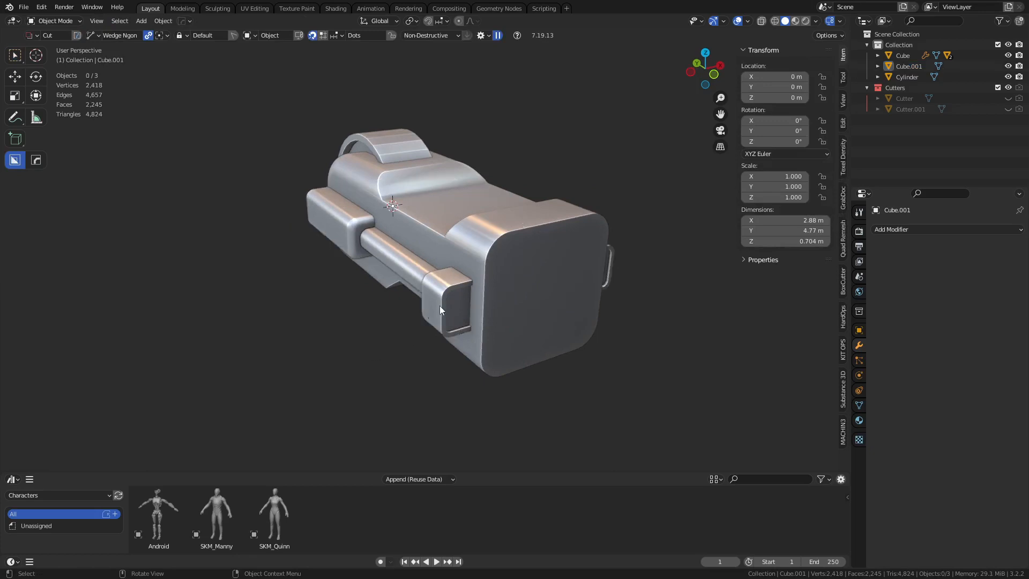
scroll(434, 306, up, 2)
middle_drag(429, 305, 458, 275)
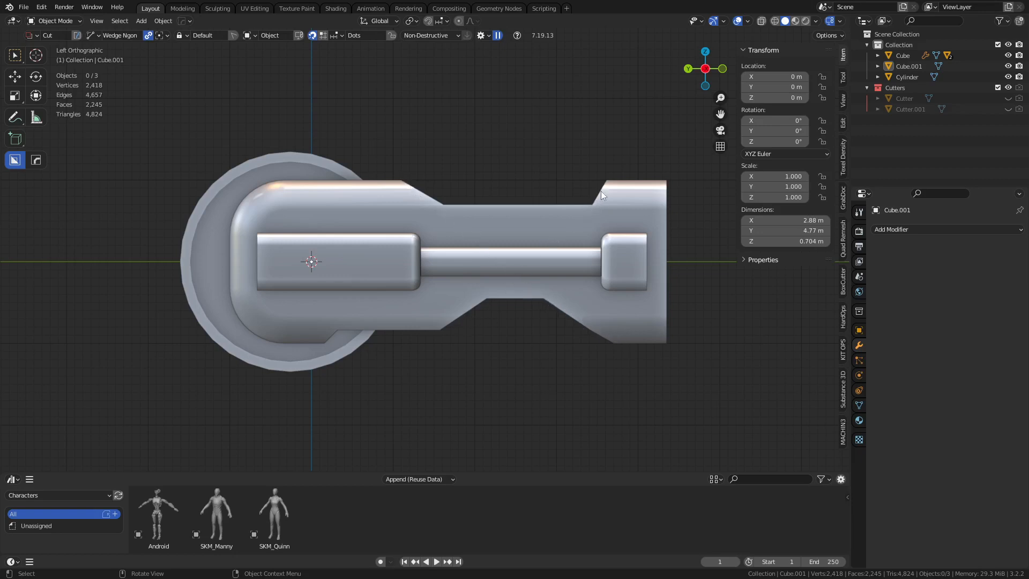
Step: Reveal the main body's lower boolean cutter by scrolling through its booleans, and open that cutter in Edit Mode
click(548, 228)
key(Tab)
key(ctrl+Tab)
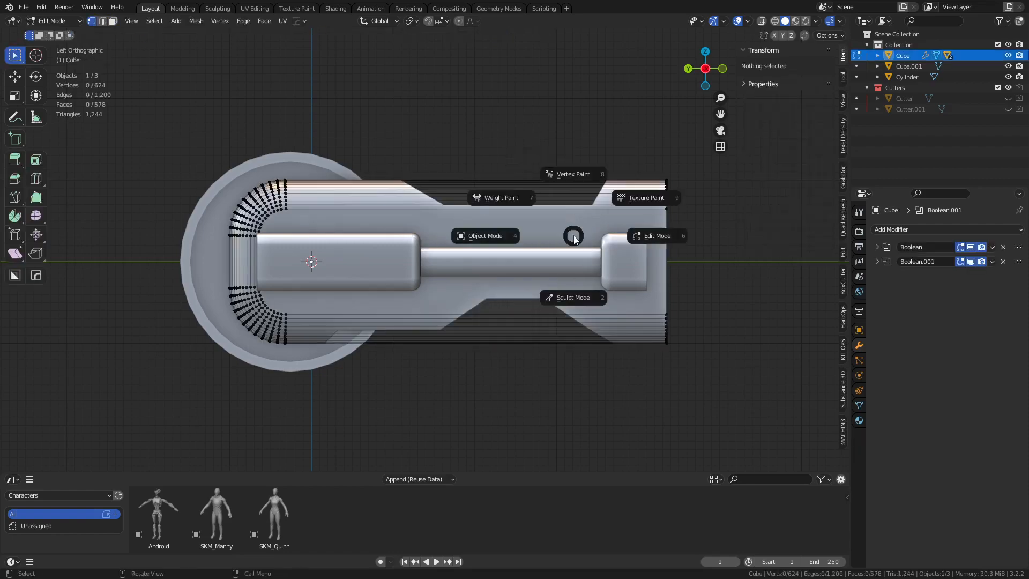
click(522, 239)
key(q)
click(522, 239)
scroll(522, 239, up, 1)
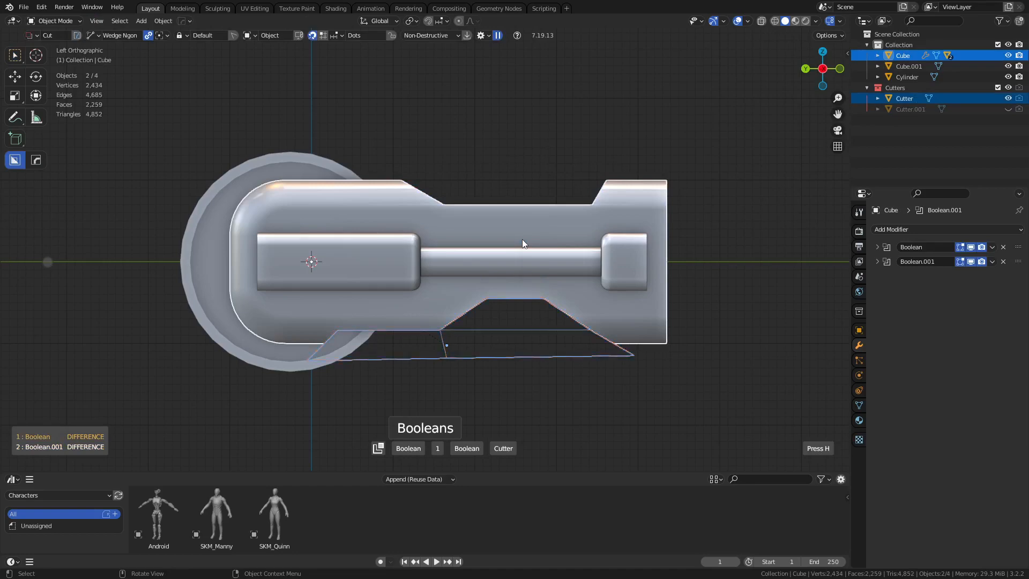
click(522, 240)
key(ctrl+Tab)
click(569, 243)
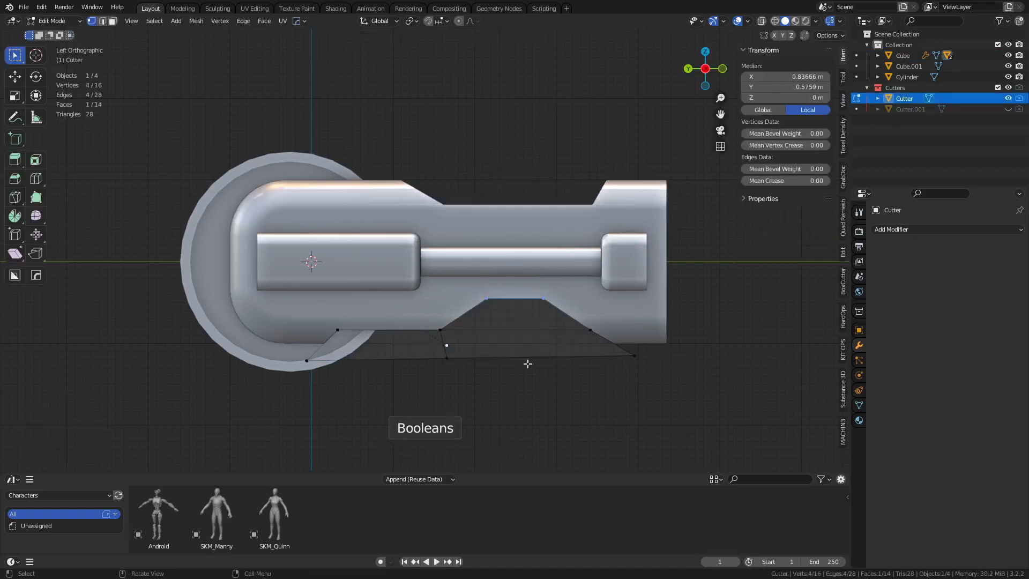
drag(515, 389, 720, 276)
key(g)
key(y)
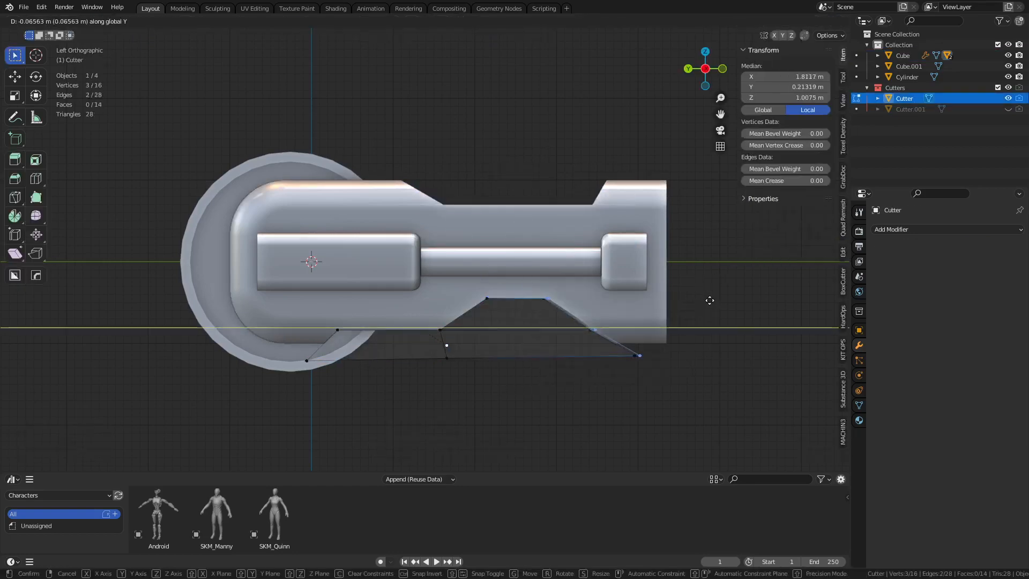
click(715, 301)
Step: Select all vertices of the lower cutter's front end with X-ray on and move them about 0.2 m along Y towards the body's front
key(alt+z)
drag(518, 394, 713, 261)
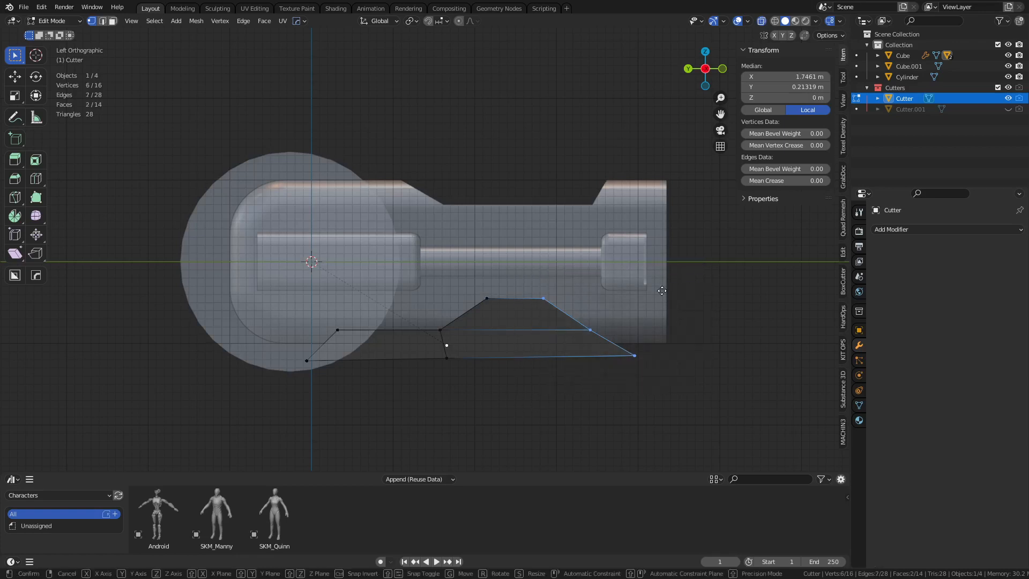
key(g)
key(y)
click(678, 291)
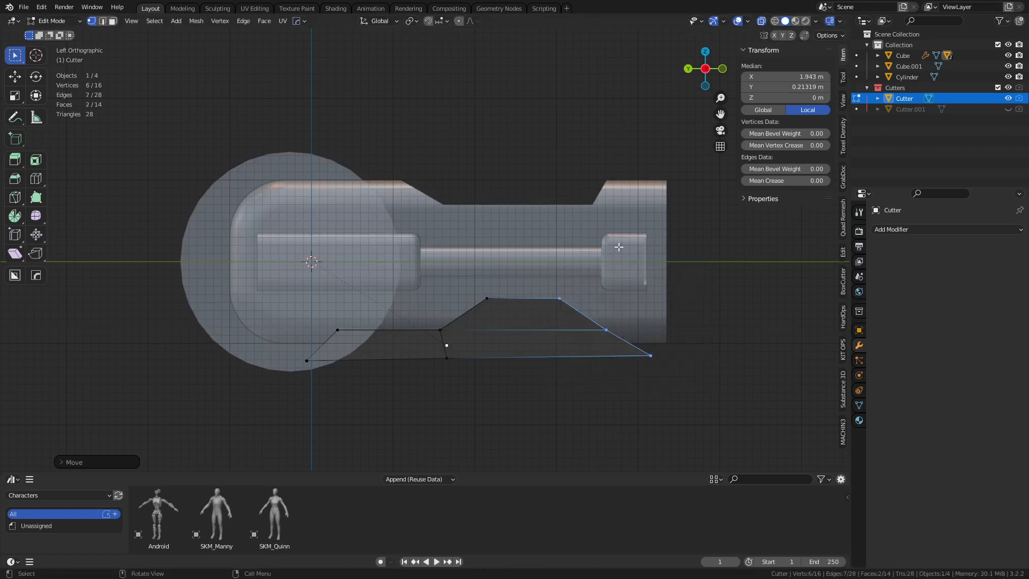
key(Tab)
Step: Reveal the body's upper boolean cutter by scrolling through the booleans, and open it in Edit Mode
click(568, 262)
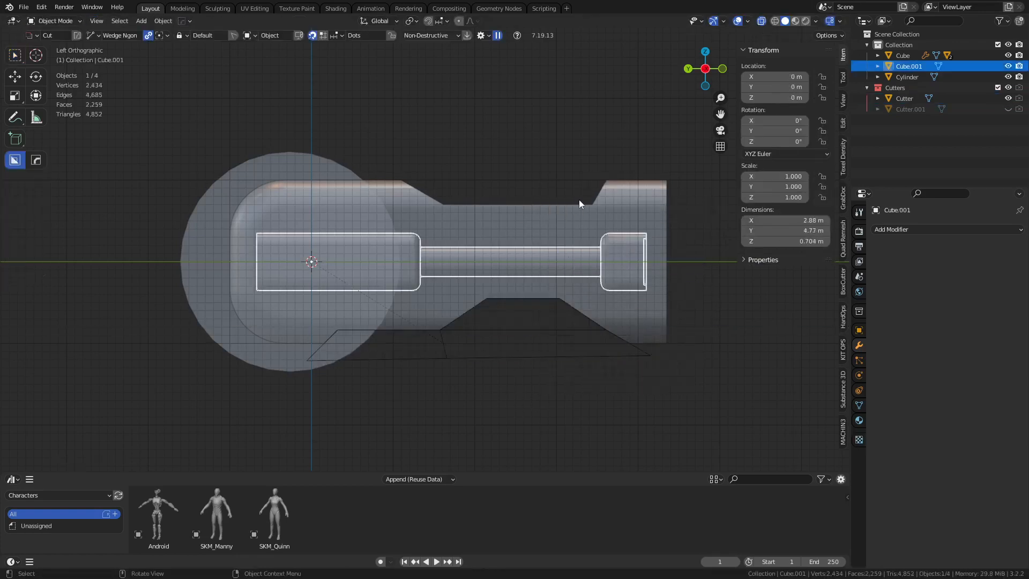
key(q)
key(e)
click(584, 234)
key(Tab)
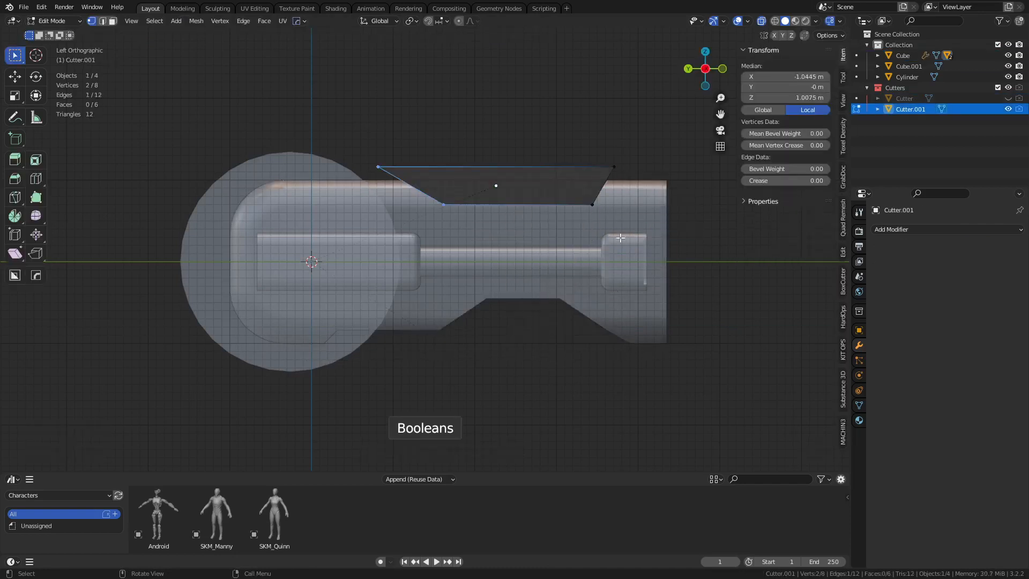
Step: Shear the upper cutter's front end to a shallower slope and move it 0.105 m along Y
drag(563, 234, 656, 144)
key(shift+ctrl+alt+s)
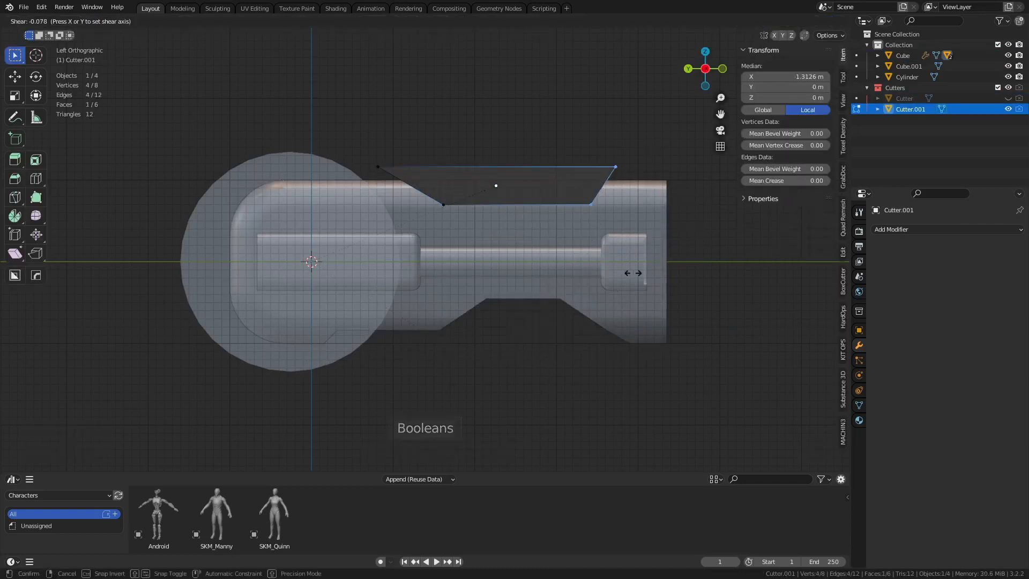
click(408, 244)
key(g)
key(y)
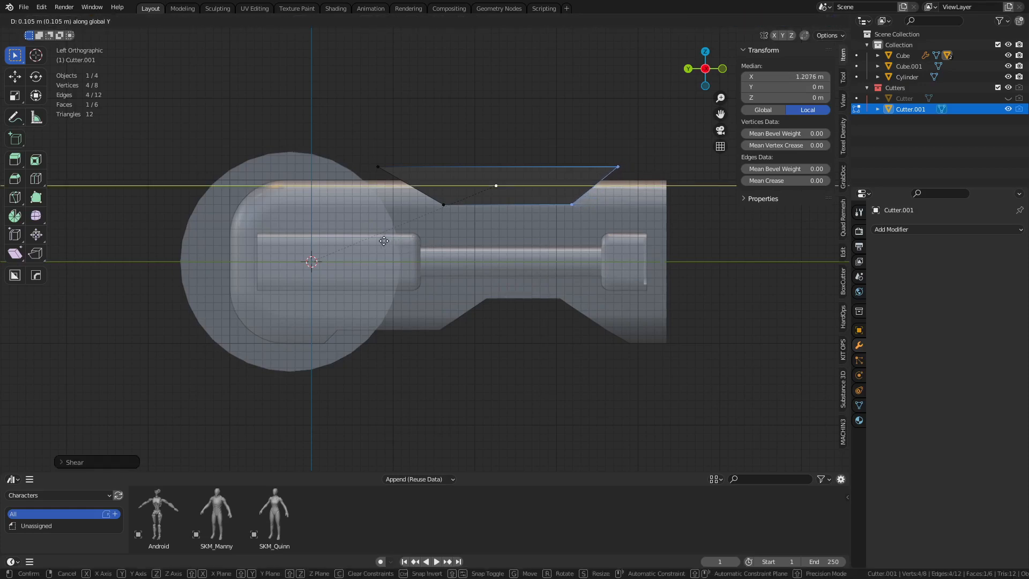
click(383, 241)
Step: Shear the upper cutter's front end slightly further, return to Object Mode and turn off X-ray
key(shift+ctrl+alt+s)
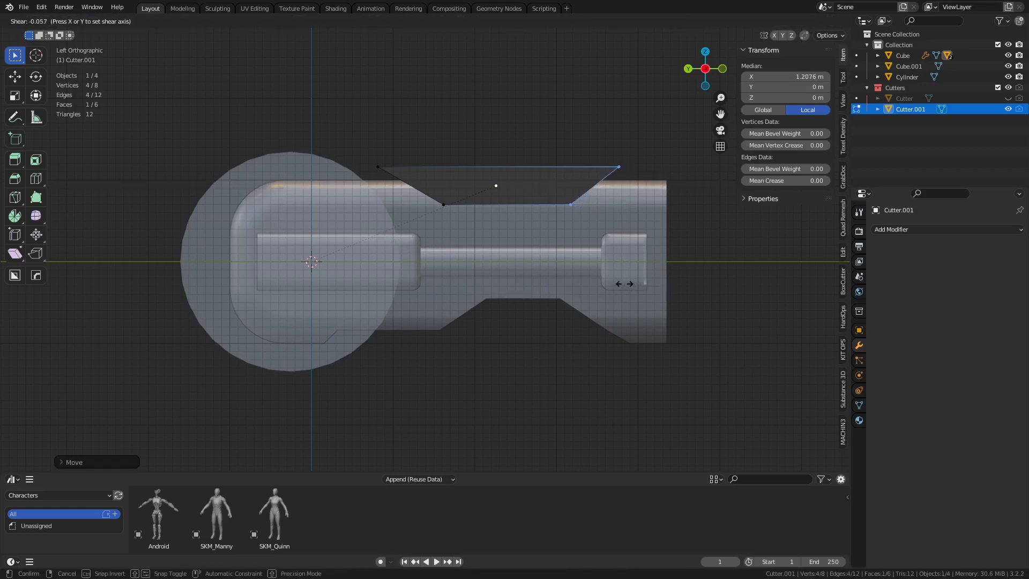
click(617, 282)
key(ctrl+Tab)
click(500, 293)
click(546, 355)
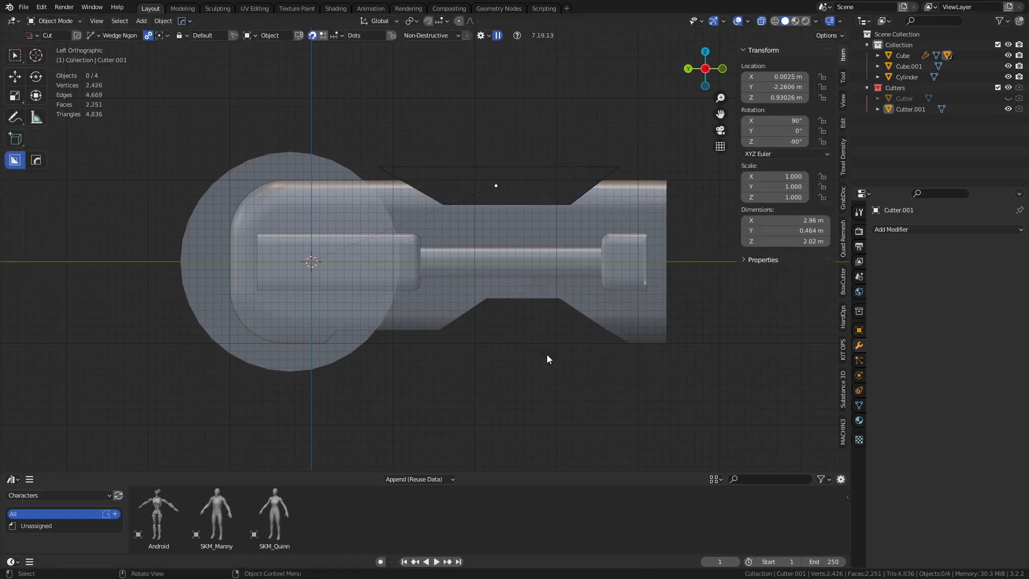
key(alt+z)
shift+middle_drag(447, 239, 490, 237)
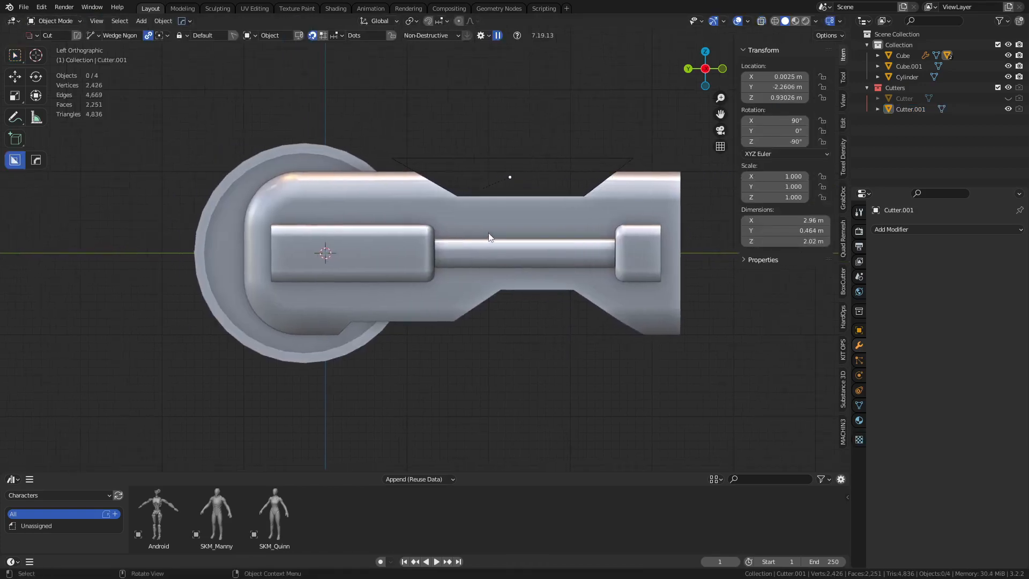
shift+middle_drag(404, 227, 560, 330)
click(490, 239)
click(577, 313)
key(Tab)
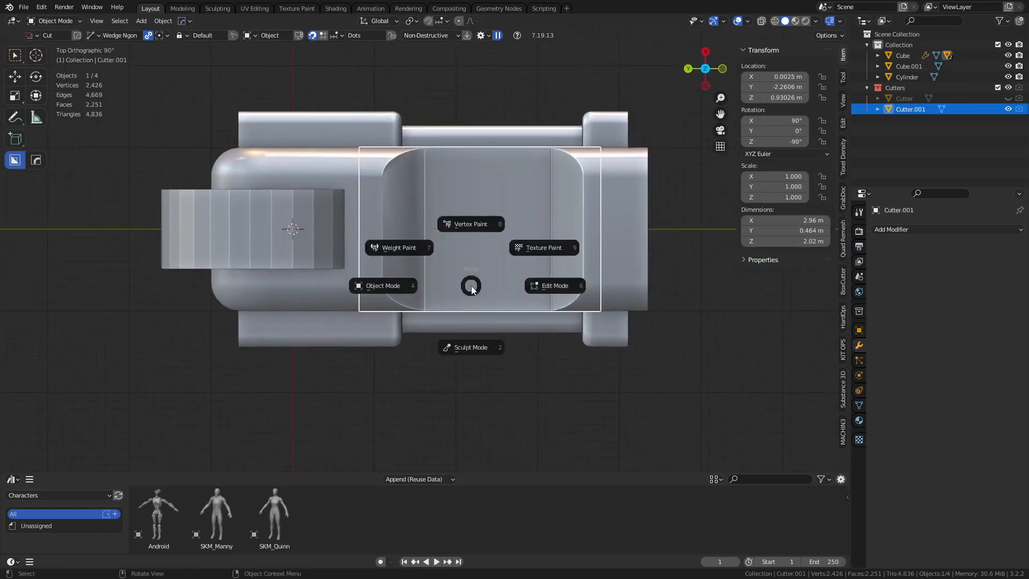
click(494, 281)
middle_drag(495, 281, 494, 186)
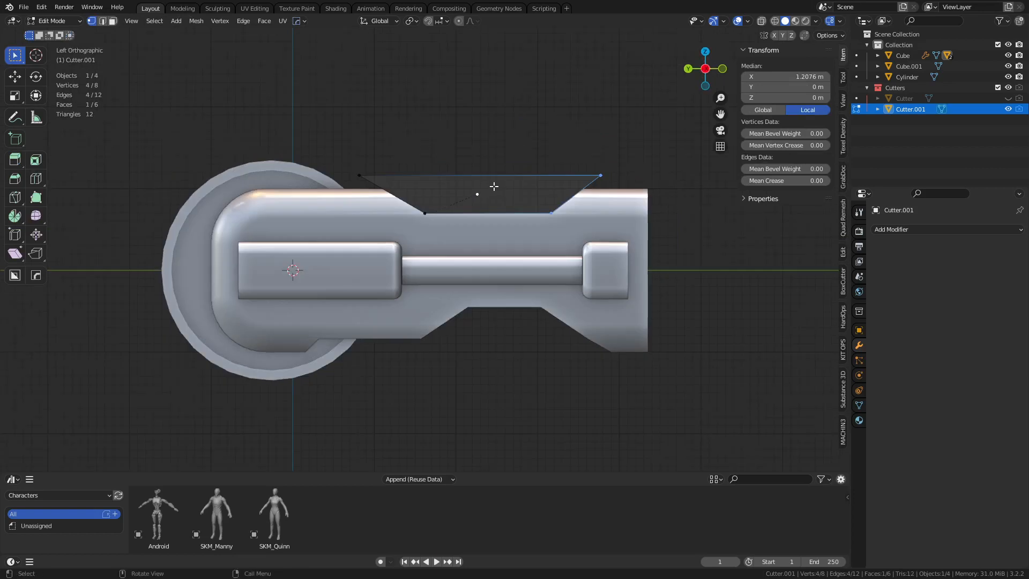
key(w)
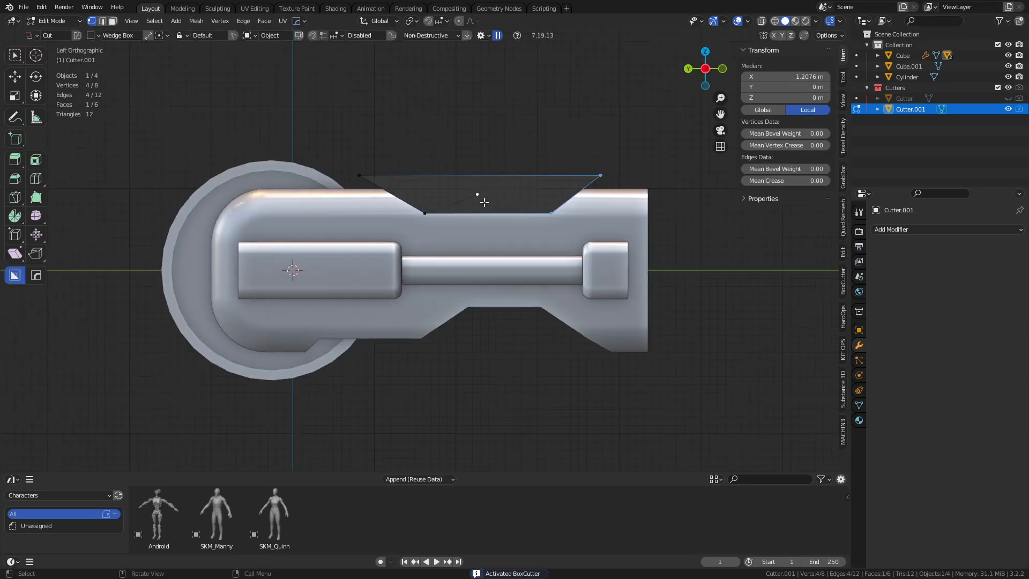
key(Tab)
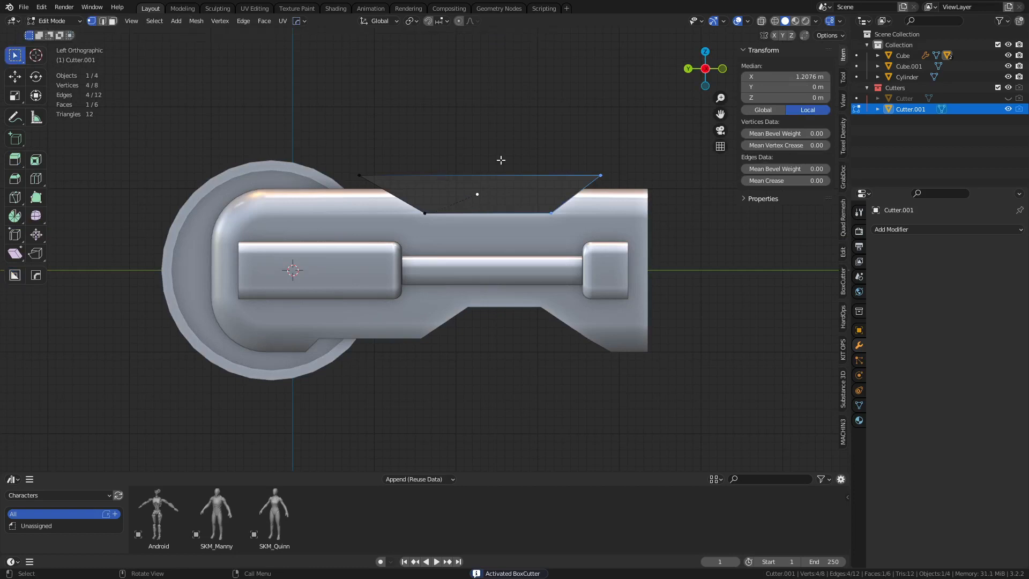
click(311, 141)
right_click(374, 204)
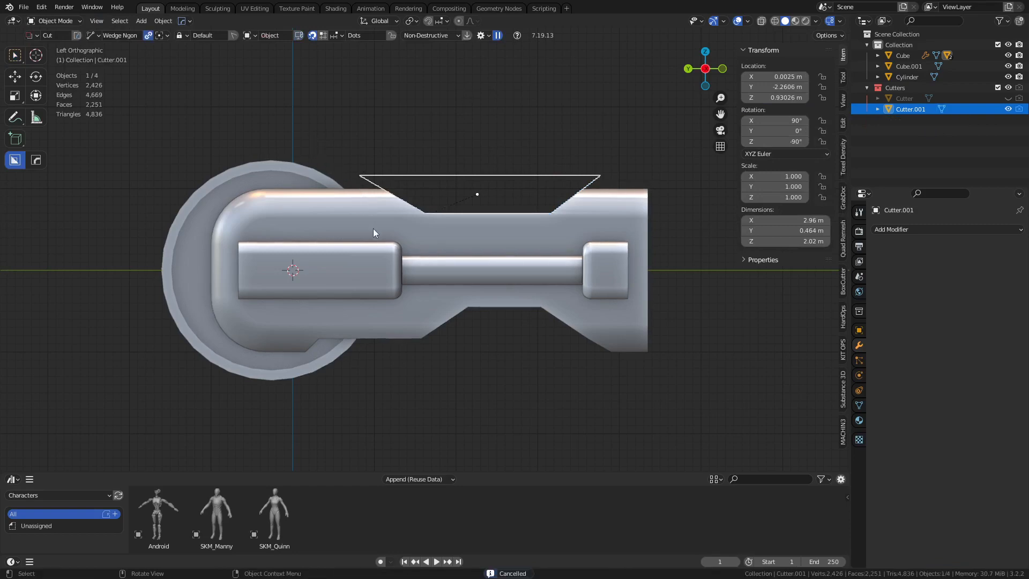
Step: Try a freehand n-gon cut across the upper cutter in the side view and undo it
click(345, 201)
click(370, 226)
click(594, 199)
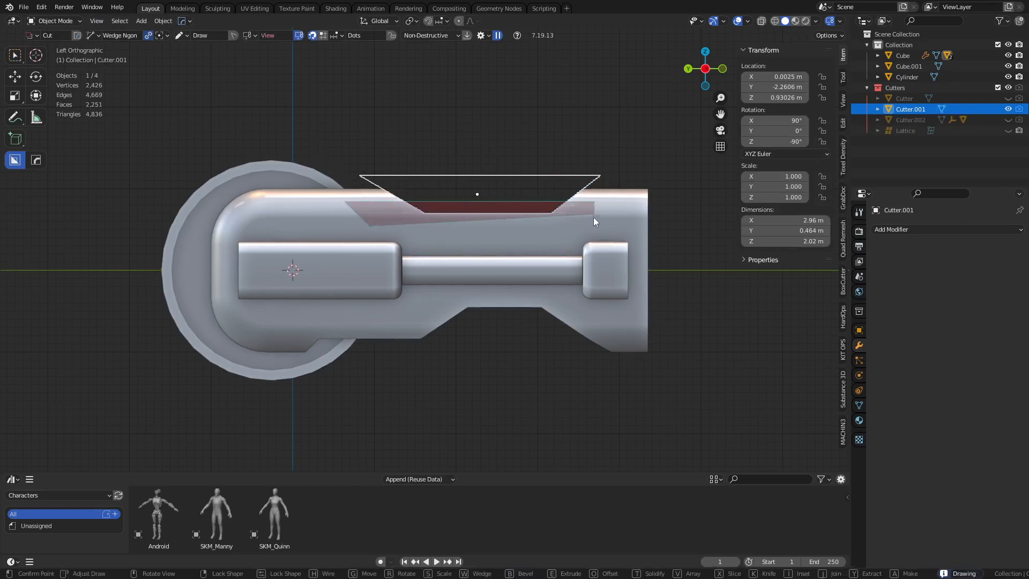
key(space)
middle_drag(587, 141, 487, 200)
key(ctrl+KP_3)
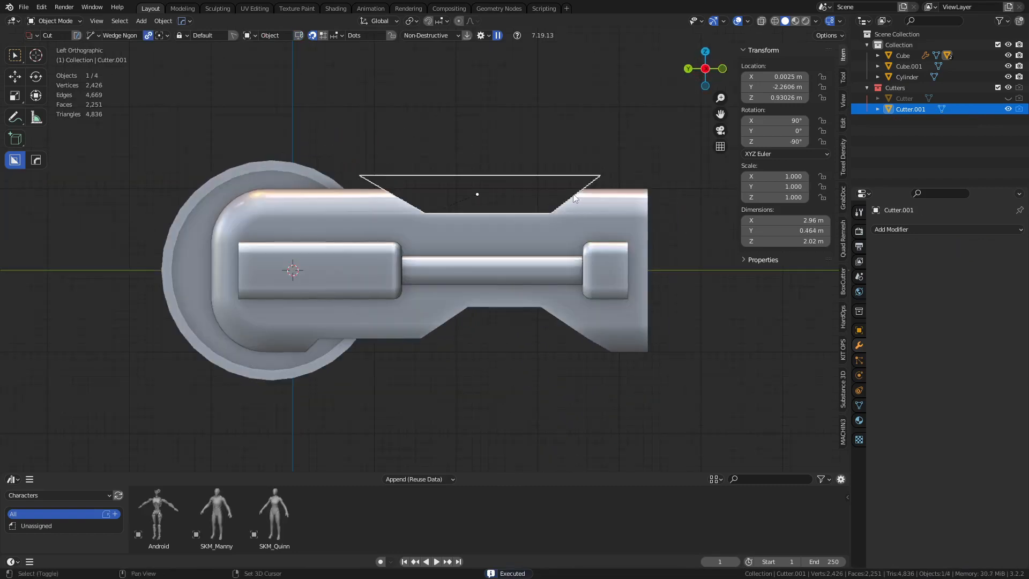
shift+middle_drag(536, 210, 575, 212)
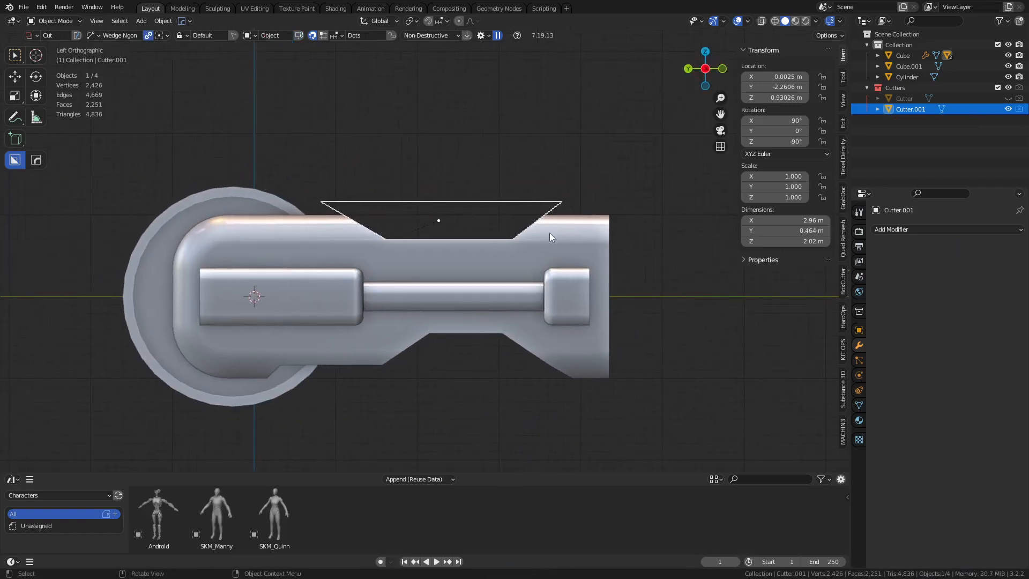
Step: Cut the upper cutter with a trapezoidal n-gon drawn across it in the side view
click(564, 209)
click(323, 220)
click(377, 259)
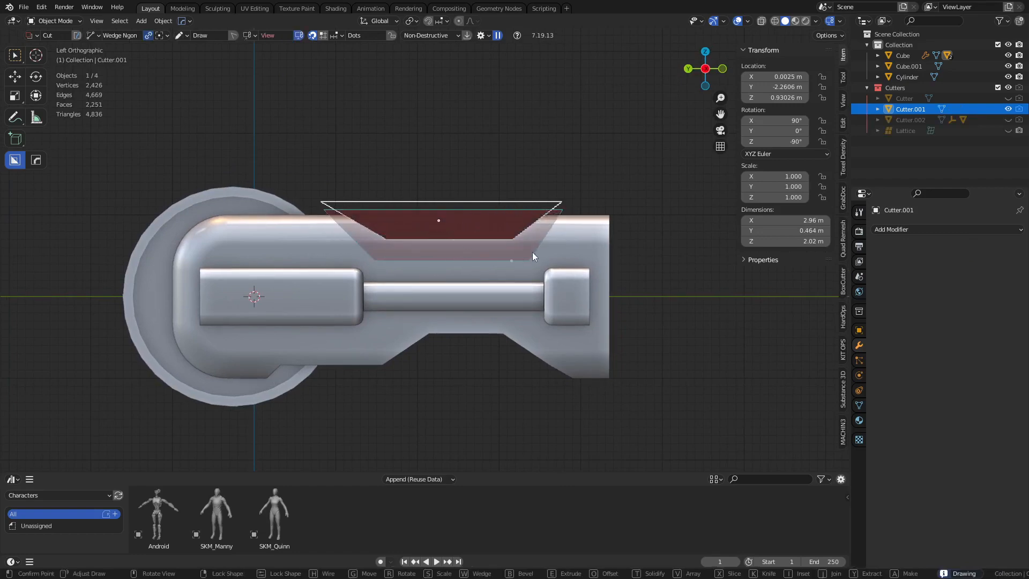
click(536, 253)
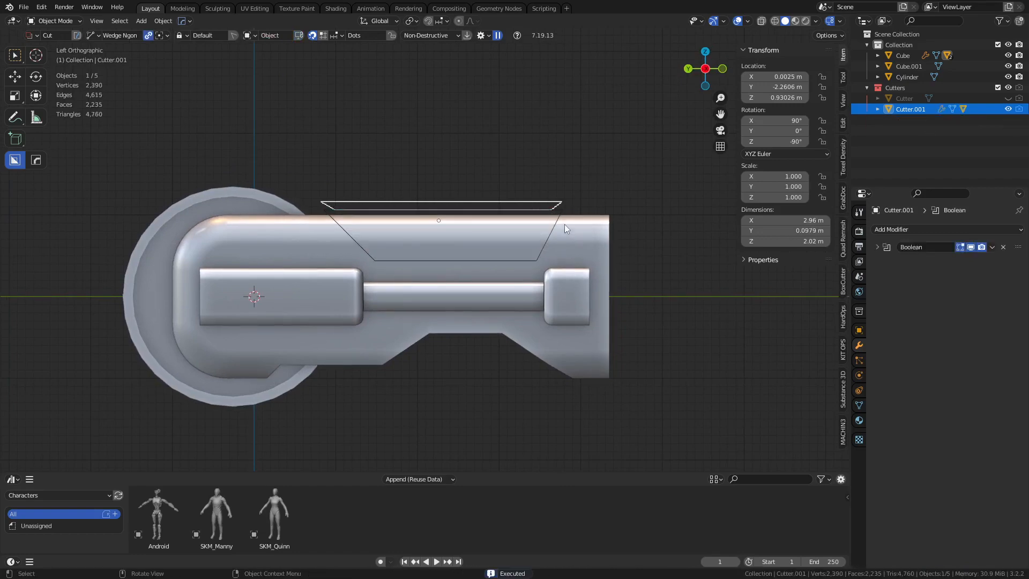
middle_drag(564, 224, 469, 253)
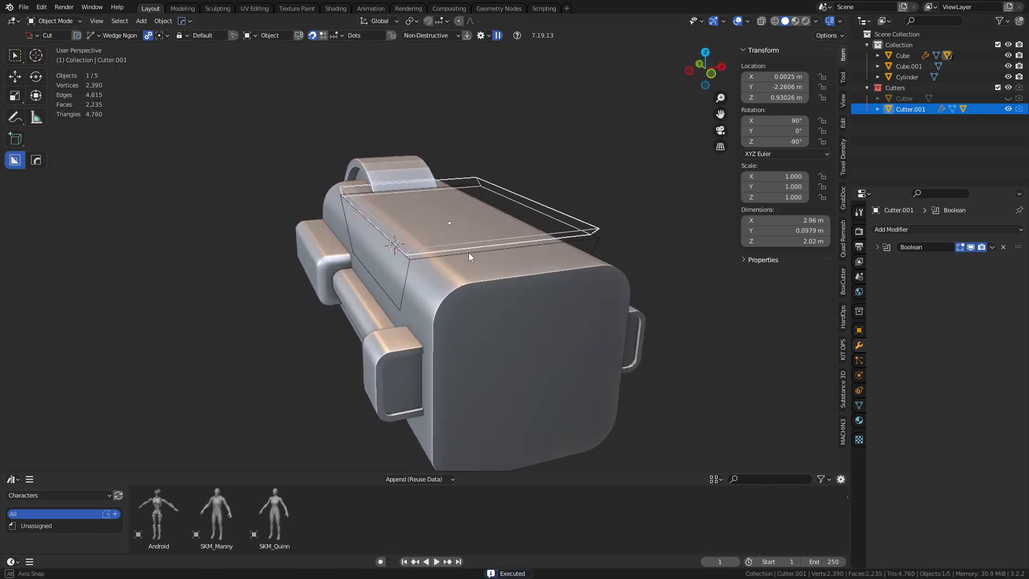
Step: Scale the new trapezoidal cutter to 0.301 along X and lower it about 0.152 m along Z
click(411, 259)
key(s)
key(x)
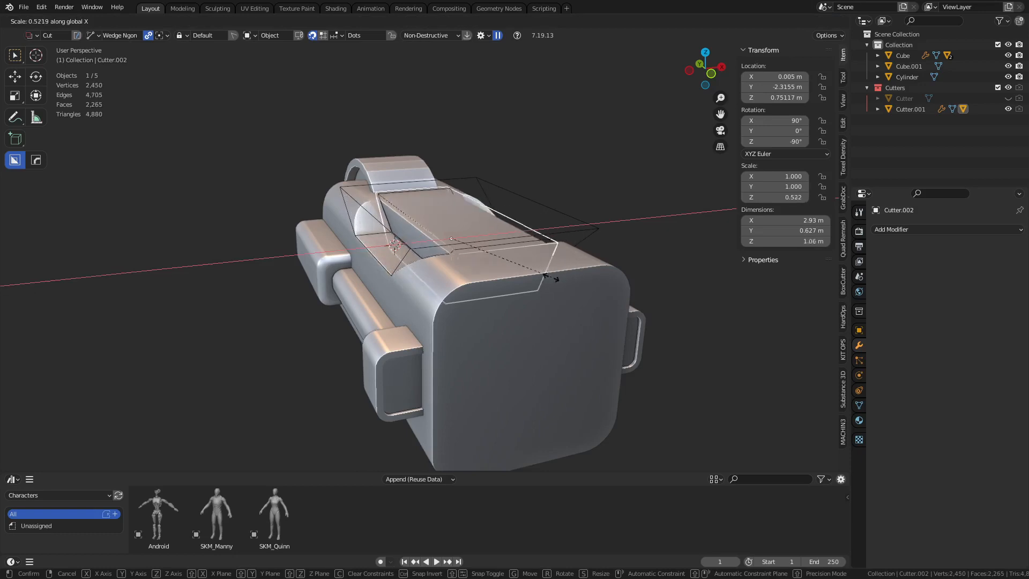
click(504, 274)
key(g)
key(z)
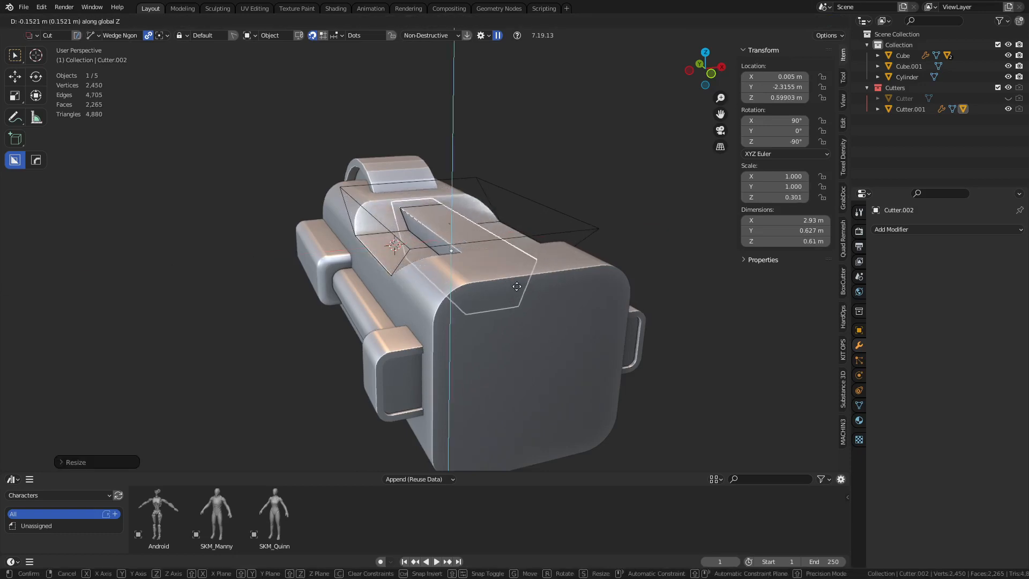
click(518, 287)
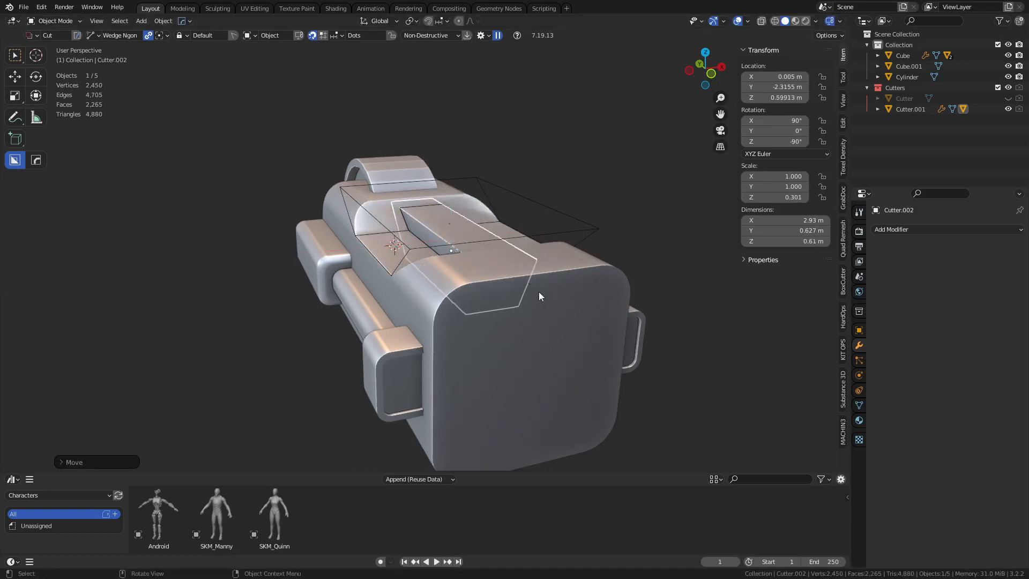
Step: Widen the trapezoidal cutter's bottom face along X so the cutter spans about 1.67 m, and return to Object Mode
key(Tab)
key(alt+z)
click(470, 283)
key(alt+z)
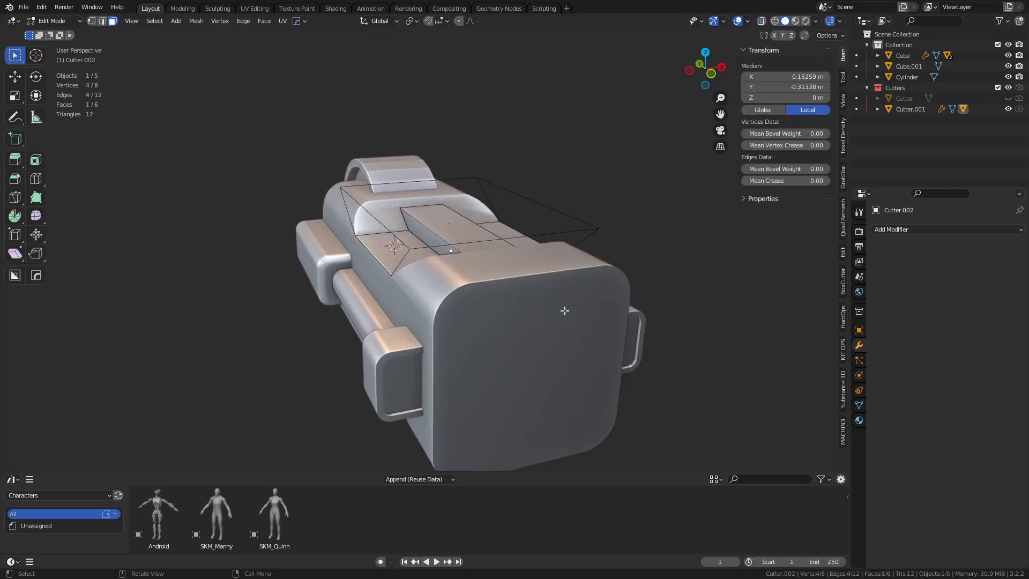
key(s)
key(x)
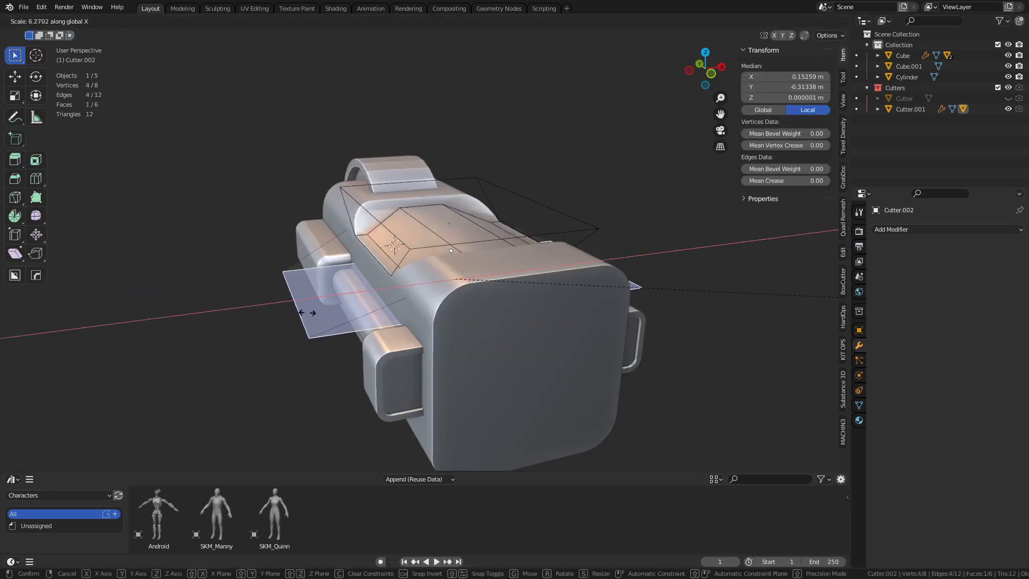
click(747, 303)
key(Tab)
click(646, 302)
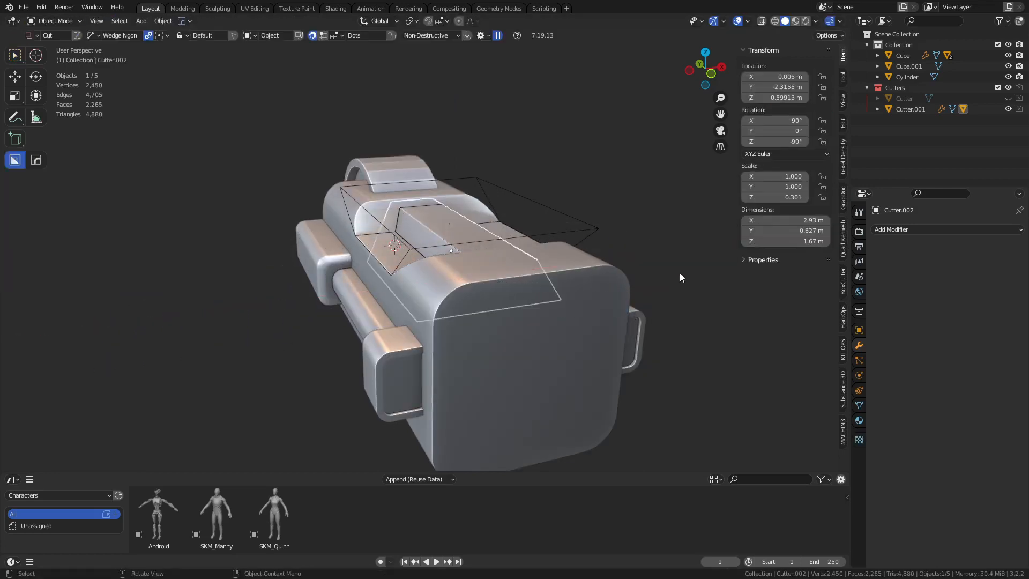
Step: Deselect the trapezoidal cutter and switch from the cutting tool to the Select Box tool
click(681, 272)
key(Tab)
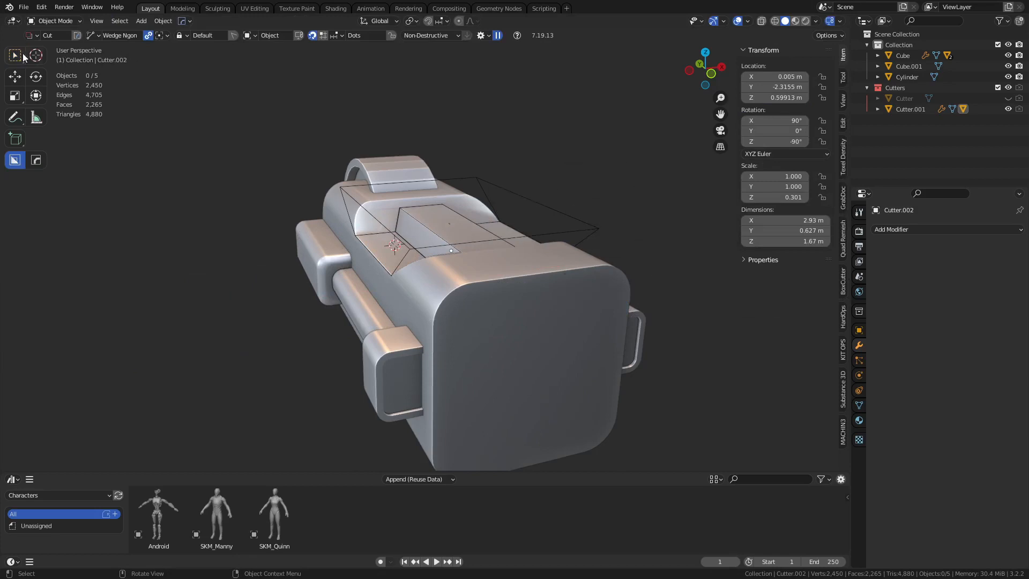
click(23, 54)
middle_drag(140, 113, 539, 181)
click(539, 181)
key(g)
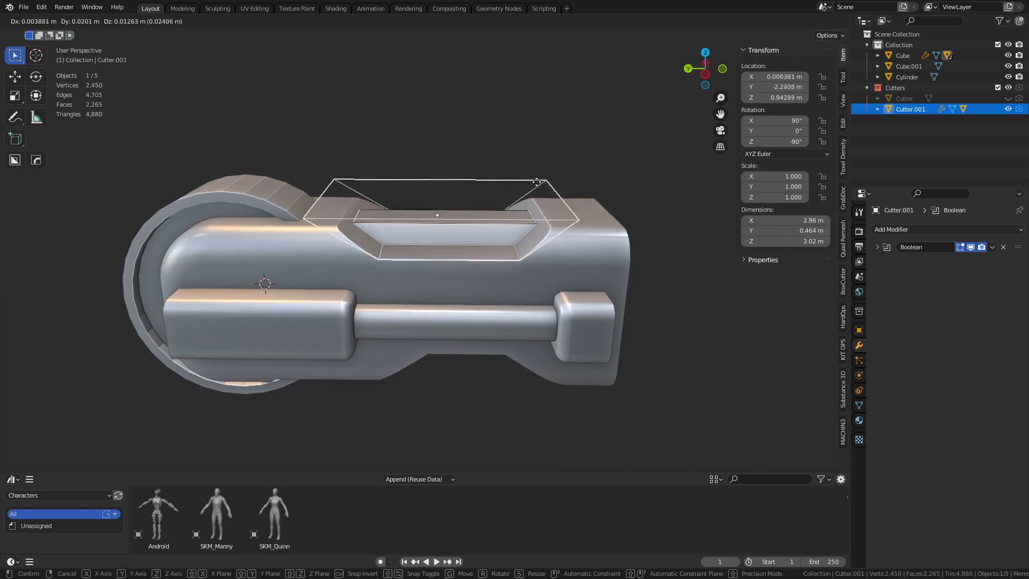
right_click(525, 181)
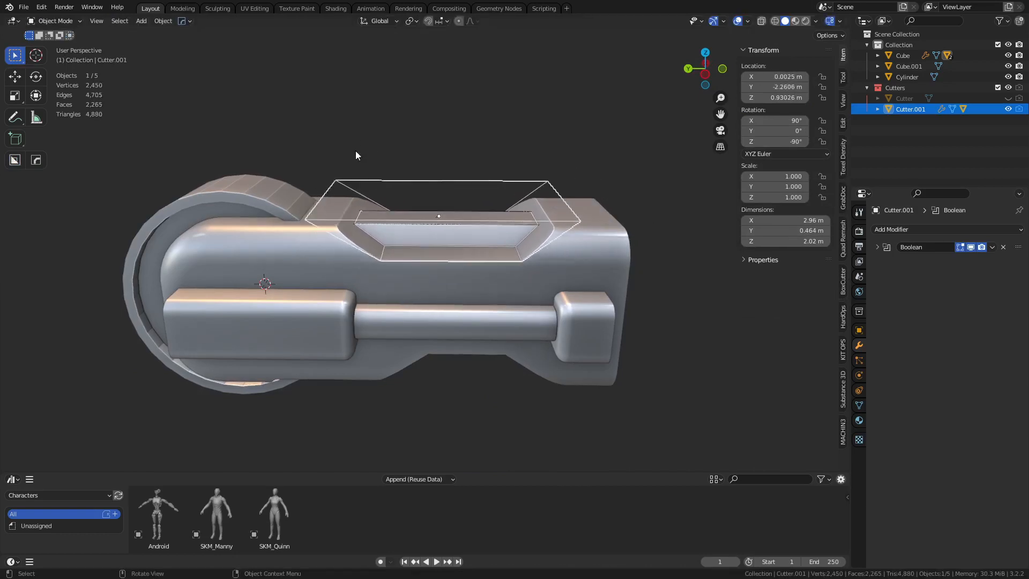
click(356, 156)
Step: Shade the rear wheel-like cylinder smooth and enable Auto Smooth at 30° for it
click(279, 205)
right_click(278, 204)
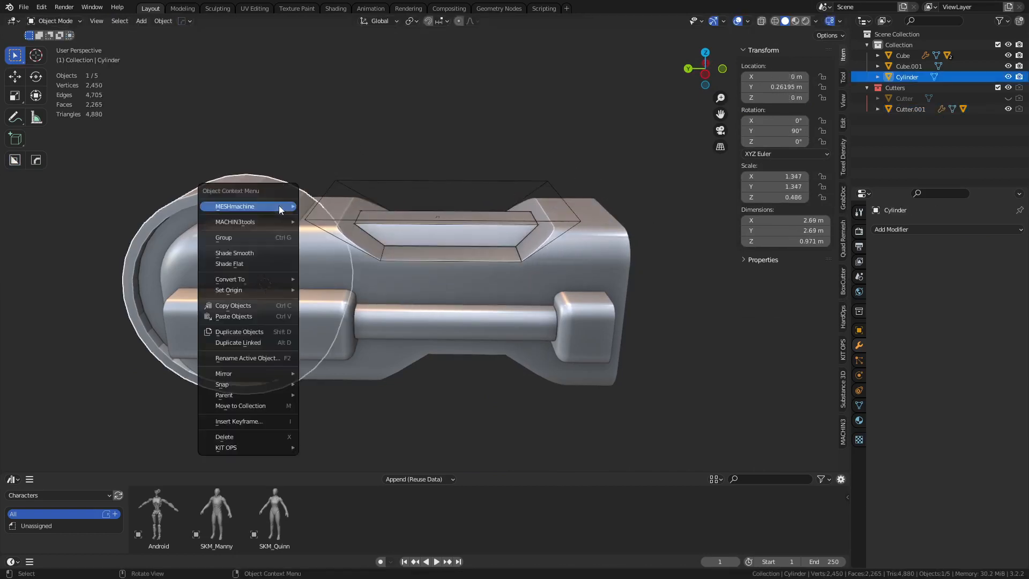
click(271, 252)
click(860, 405)
click(894, 437)
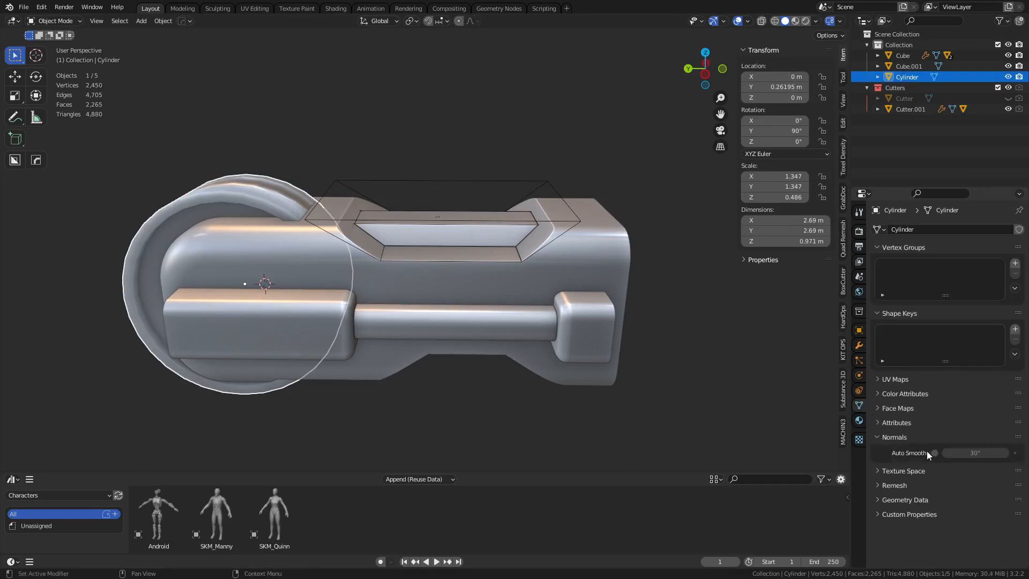
click(935, 453)
click(542, 439)
Step: Inset the main body's flat front end face by extruding it in place and scaling it to about 0.86
middle_drag(577, 394, 461, 288)
click(461, 288)
key(ctrl+Tab)
click(563, 289)
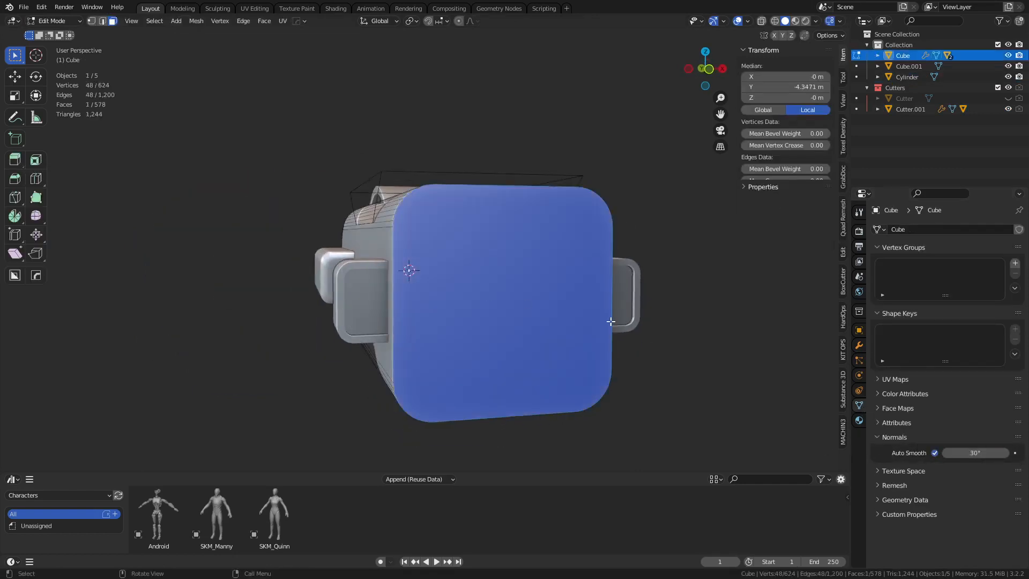
key(s)
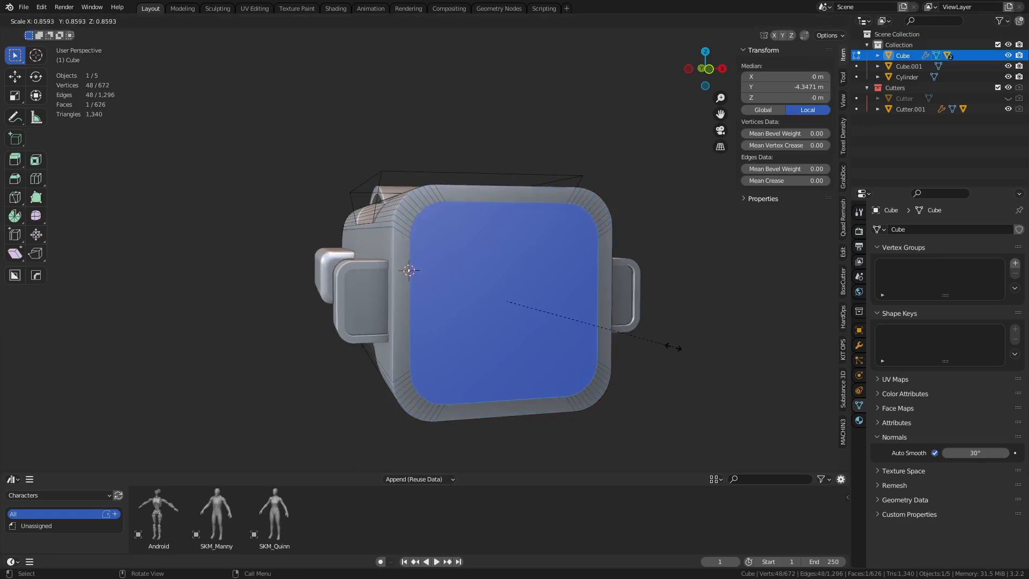
click(674, 346)
Step: Extrude the inset end face outward about 0.21 m along Y and scale it down to form a tapered cap
middle_drag(576, 314, 611, 324)
key(e)
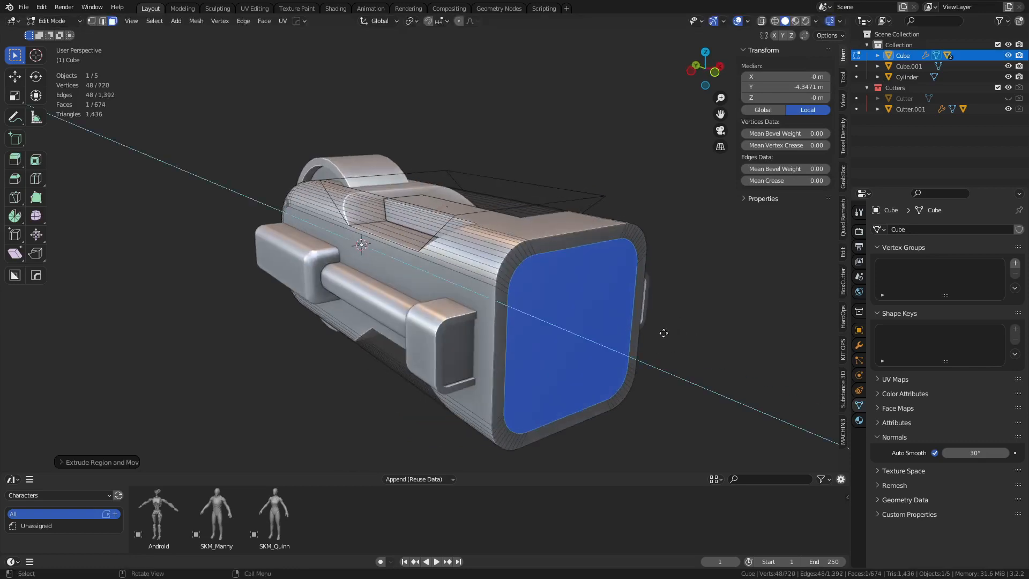
click(679, 343)
key(s)
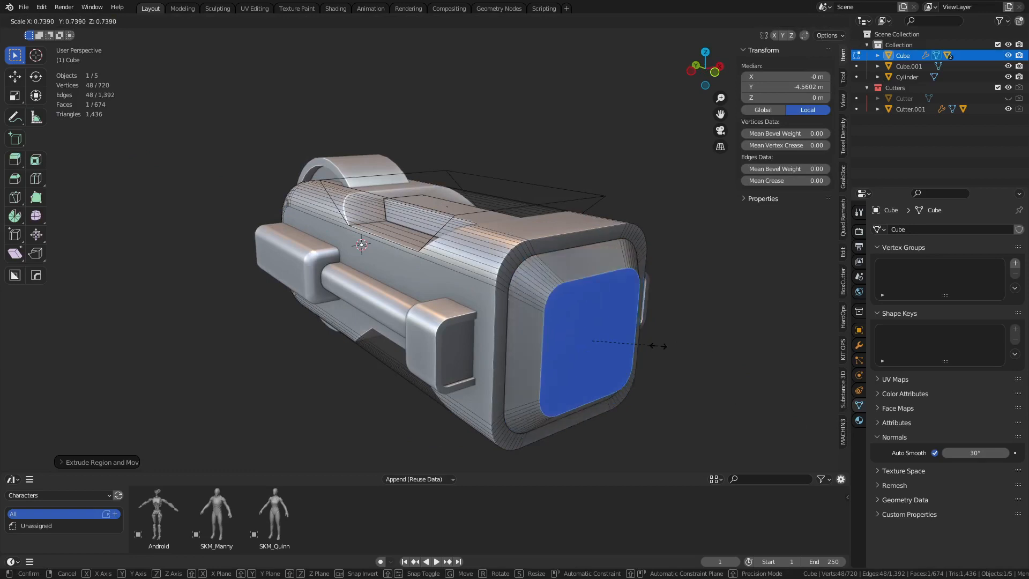
click(669, 349)
Step: Bevel the border of the tapered cap's end face with about 0.047 m width and four segments
key(ctrl+b)
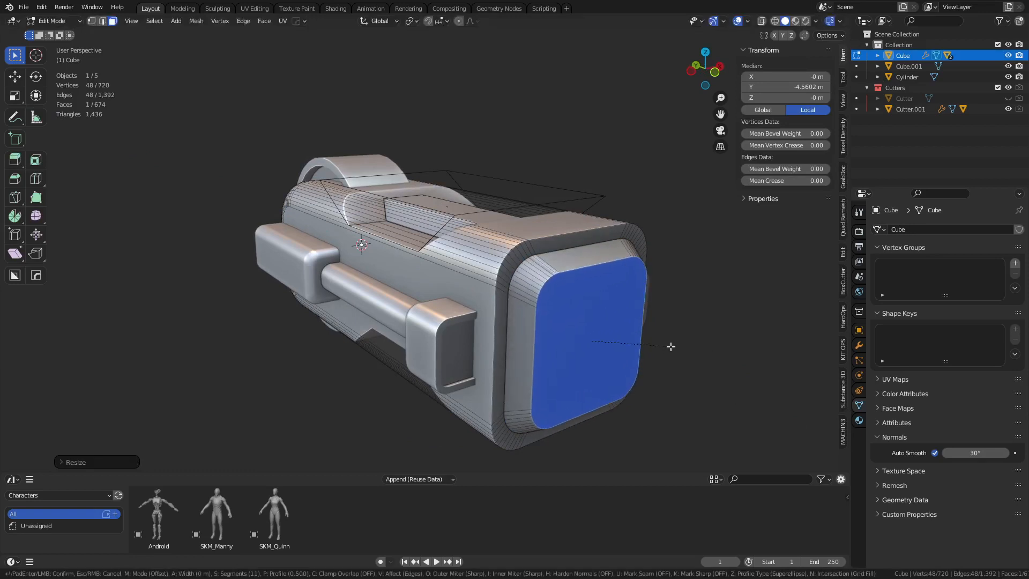
scroll(723, 366, down, 10)
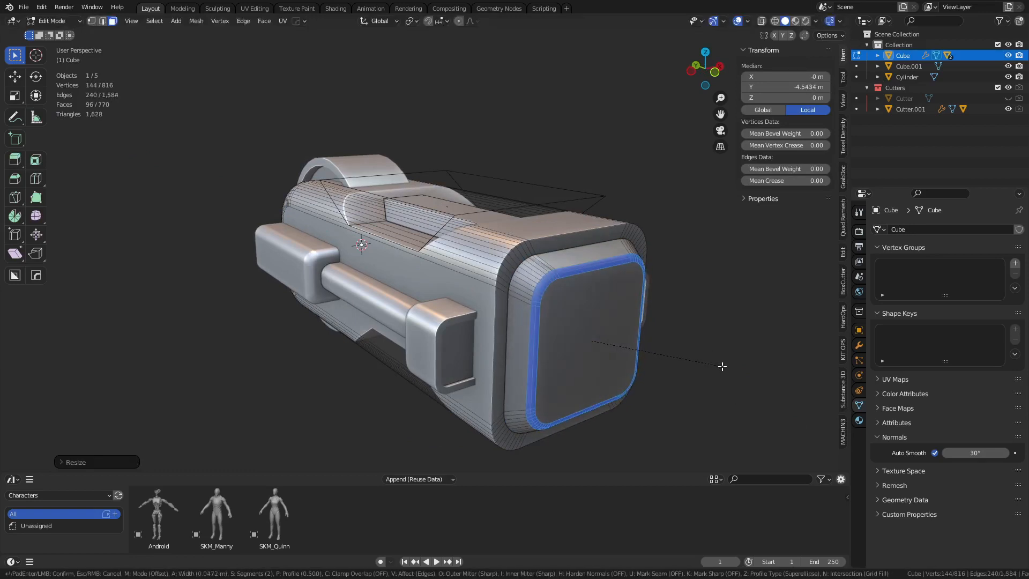
click(722, 366)
Step: Bevel the outer edge loop of the body's front end by about 0.096 m with four segments and return to Object Mode
key(2)
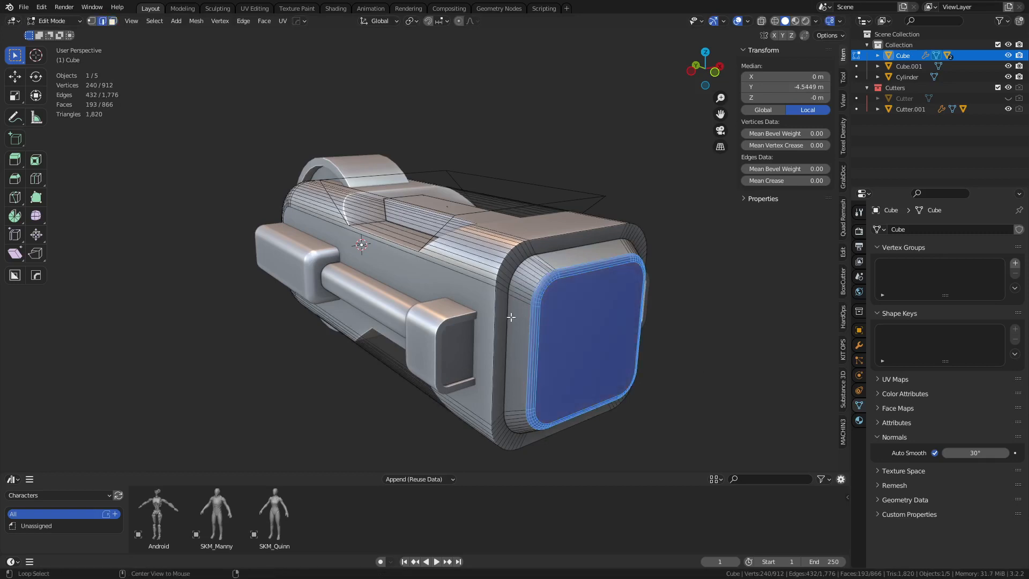
alt+click(501, 314)
key(ctrl+b)
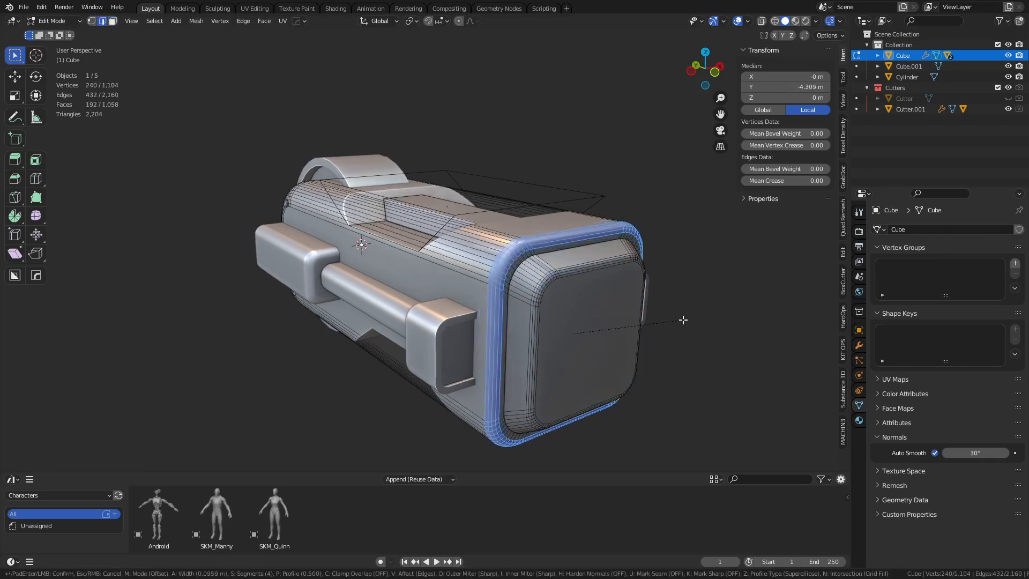
click(681, 319)
key(ctrl+Tab)
click(617, 328)
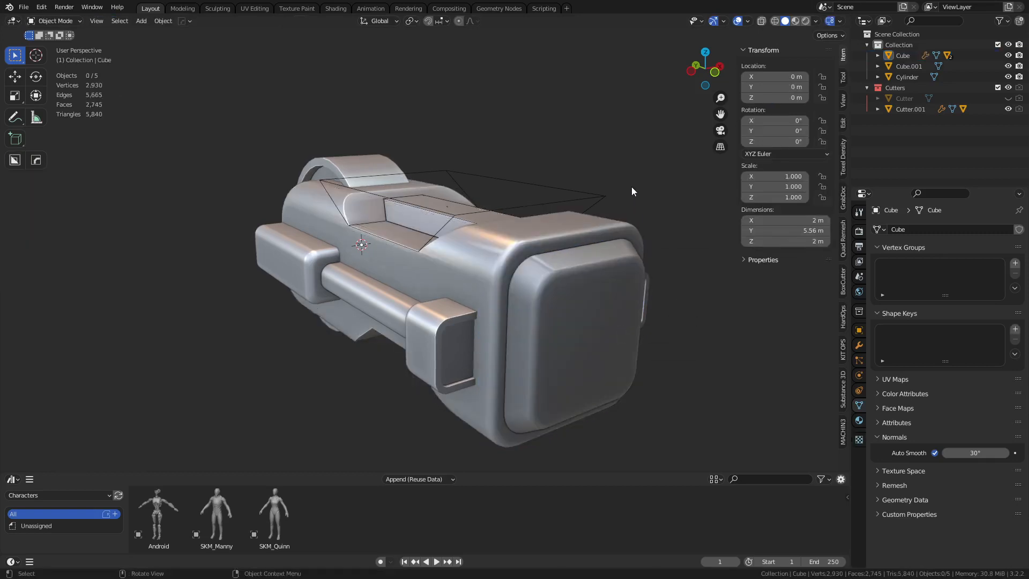
Step: Bevel the side-bar mesh's central edge loop with one segment, widening it into a strip across the body's width
scroll(559, 217, down, 4)
middle_drag(435, 265, 376, 304)
scroll(357, 284, up, 3)
shift+middle_drag(377, 304, 558, 311)
click(469, 288)
key(ctrl+Tab)
click(534, 290)
key(3)
key(alt+z)
key(alt+z)
key(alt+z)
key(2)
alt+click(454, 292)
key(ctrl+b)
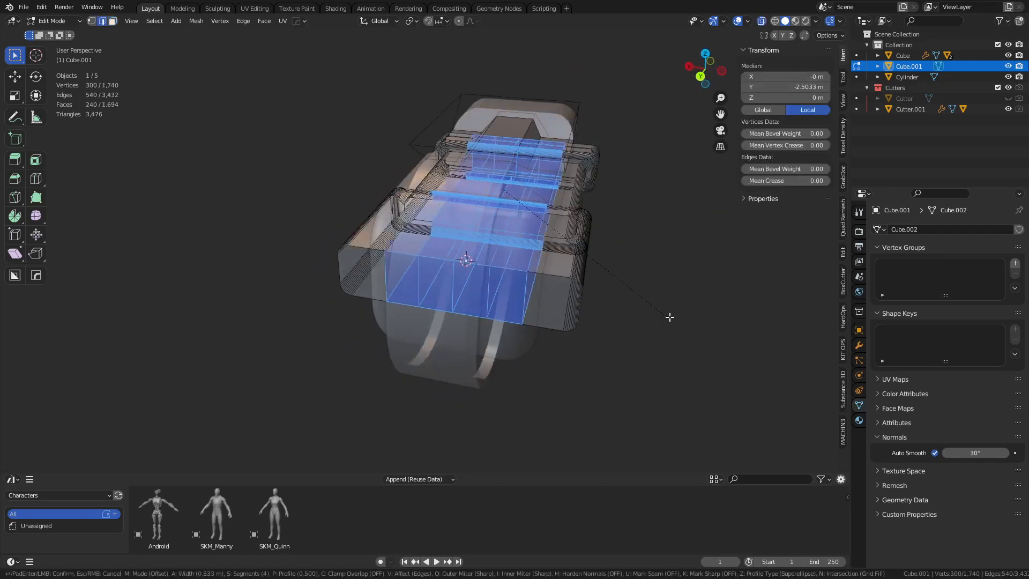
click(670, 326)
key(alt+z)
Step: Shear the wheel-side end face of one side bar into a slant in the top view
key(3)
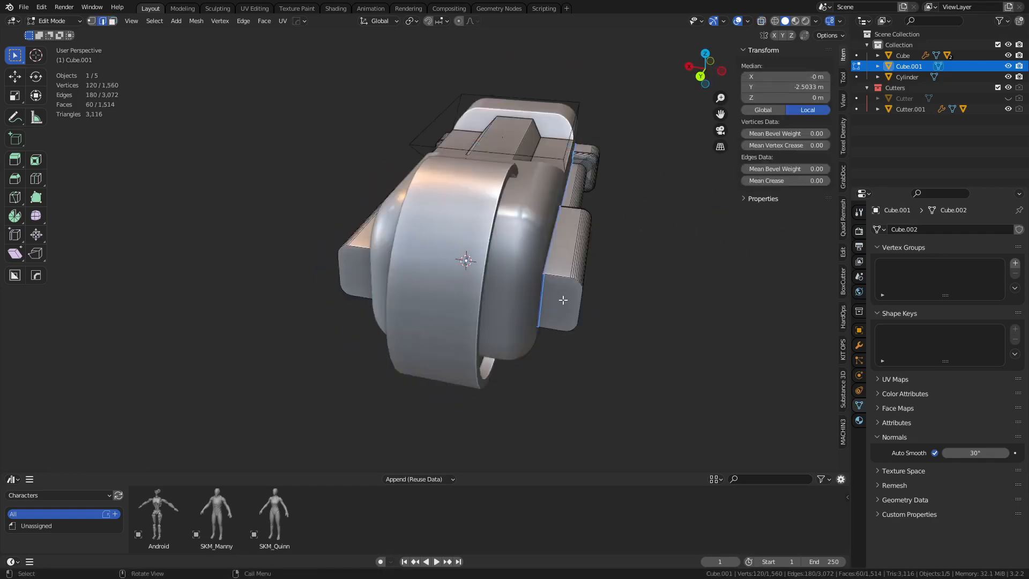
click(568, 299)
alt+middle_drag(569, 299, 501, 298)
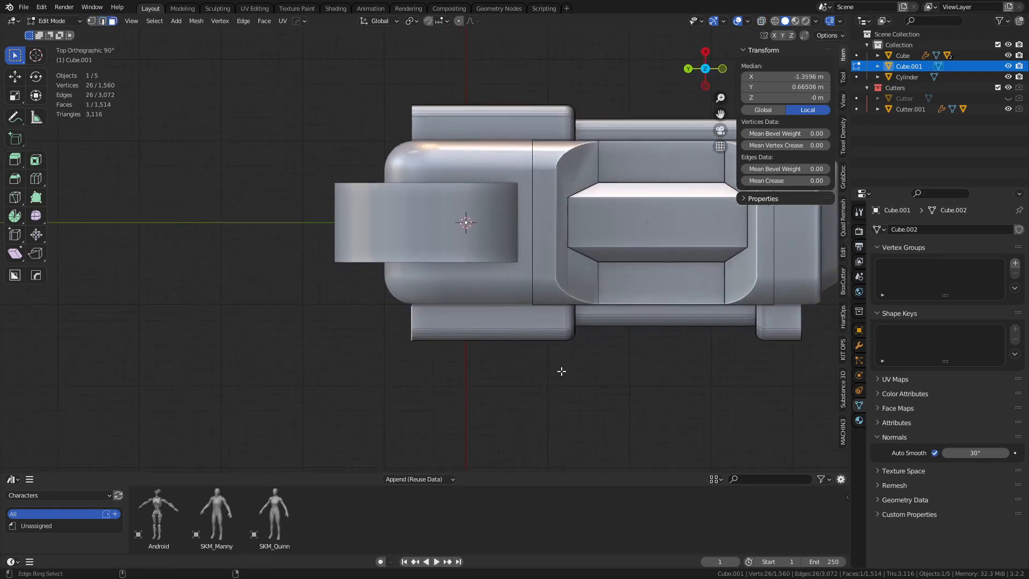
key(shift+ctrl+alt+s)
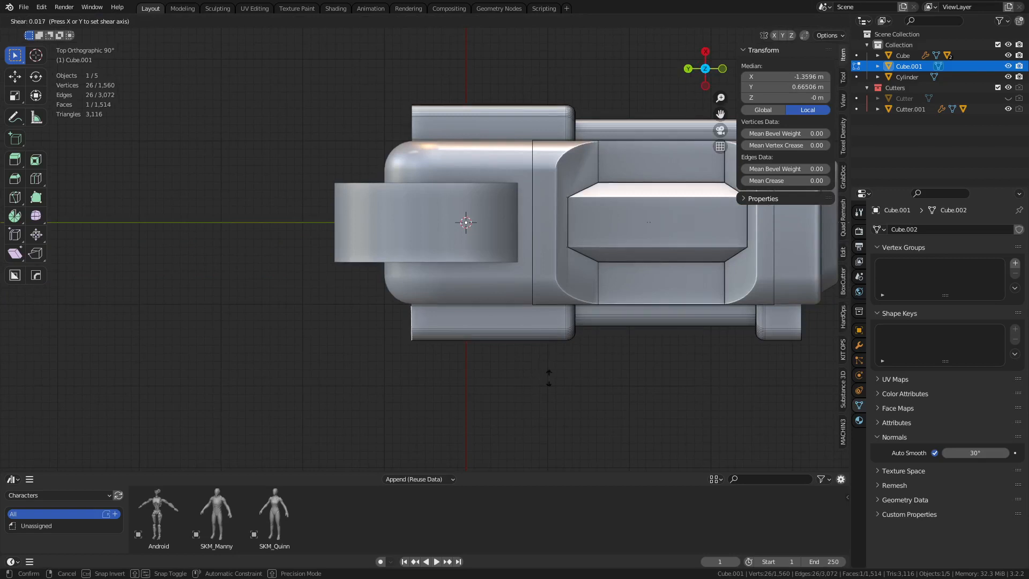
click(515, 430)
Step: Move the slanted side-bar end face about 0.226 m along Y to shorten the bar
middle_drag(536, 384, 537, 321)
key(g)
key(y)
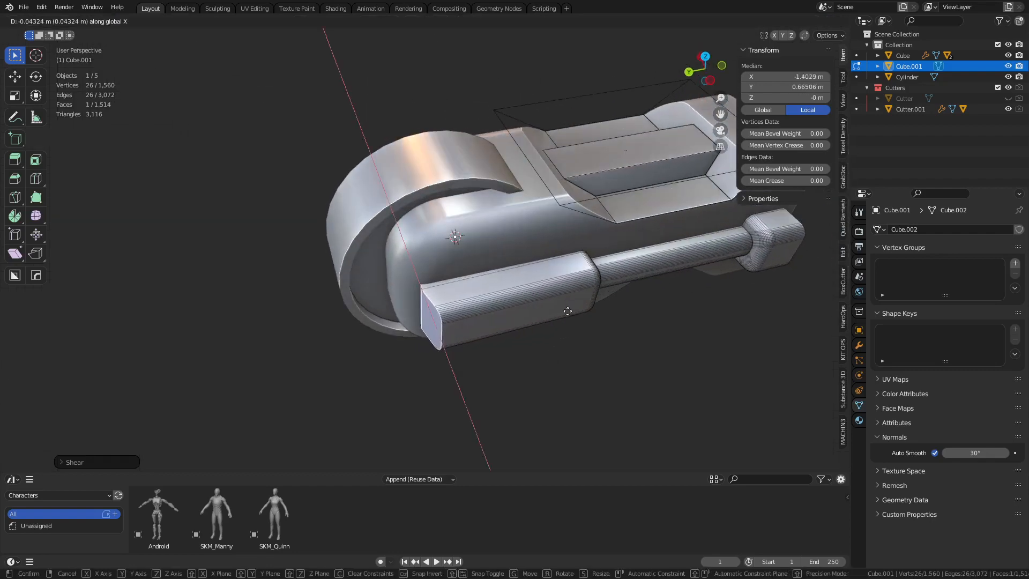
click(584, 335)
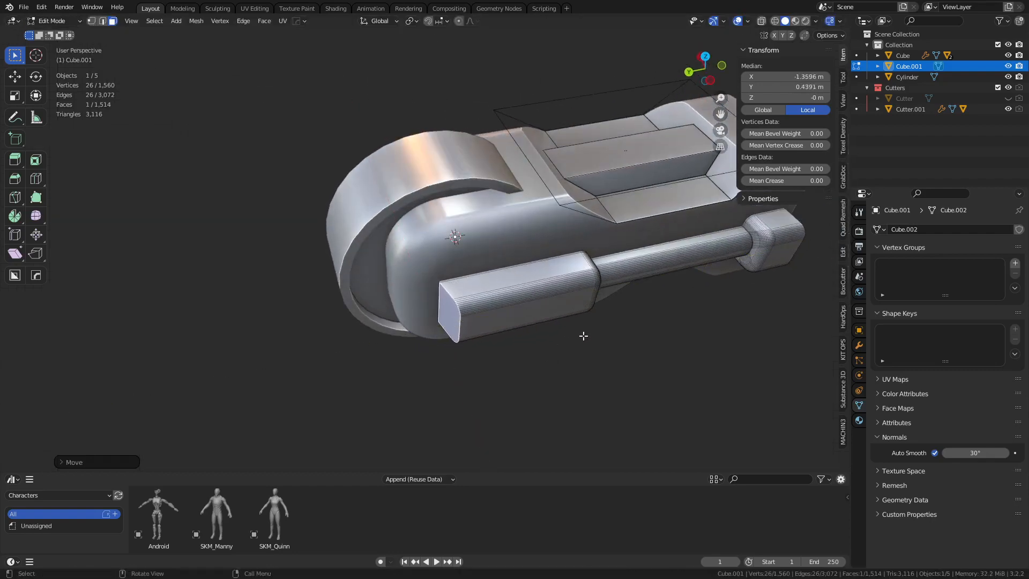
Step: Symmetrize the whole side-bar mesh across X with MACHIN3 Symmetrize and return to Object Mode
middle_drag(584, 336, 689, 317)
middle_drag(584, 287, 638, 306)
key(a)
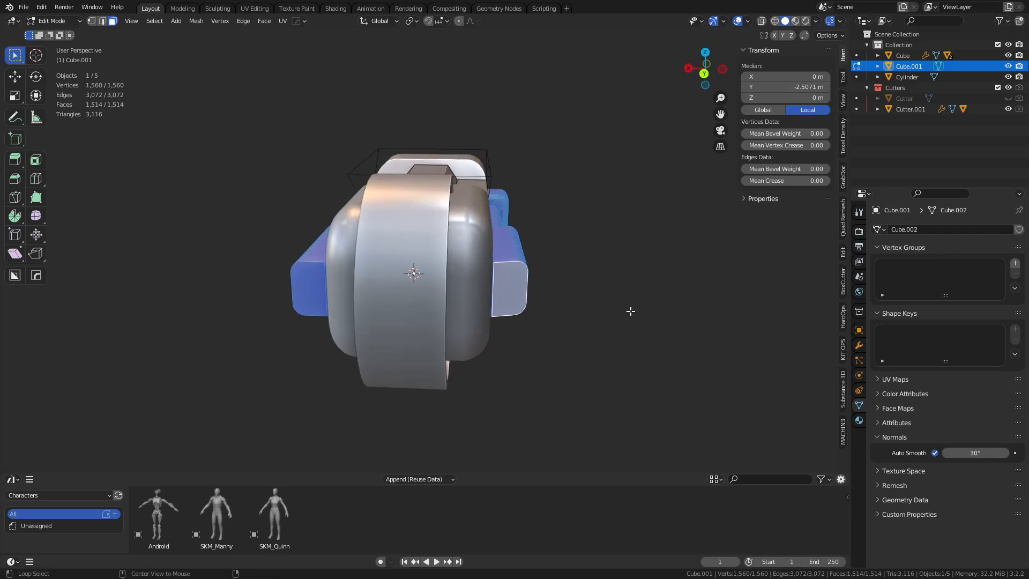
key(alt+x)
click(531, 317)
key(ctrl+Tab)
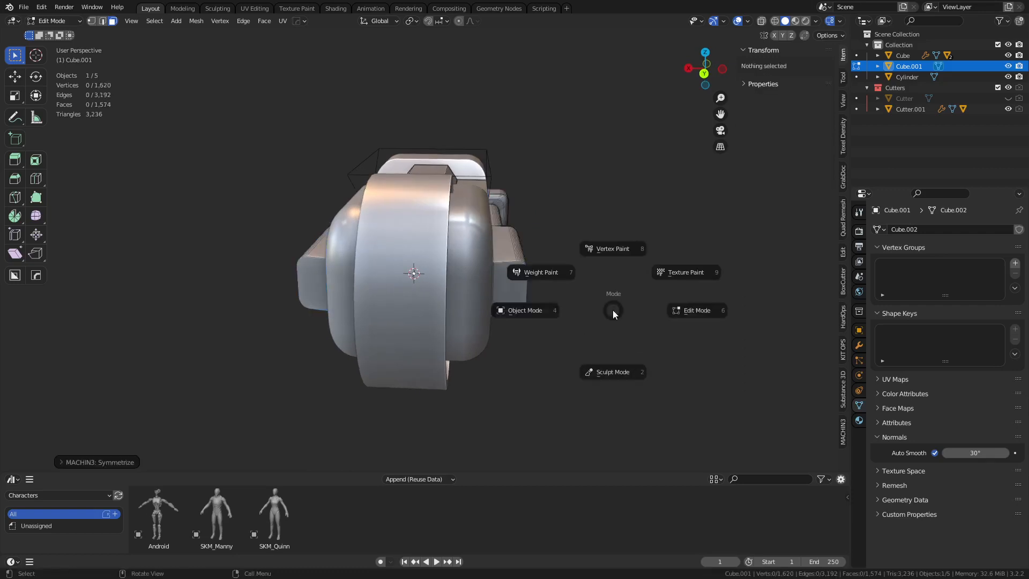
click(536, 310)
click(646, 299)
middle_drag(640, 299, 489, 266)
scroll(501, 268, up, 4)
scroll(482, 252, down, 4)
click(492, 252)
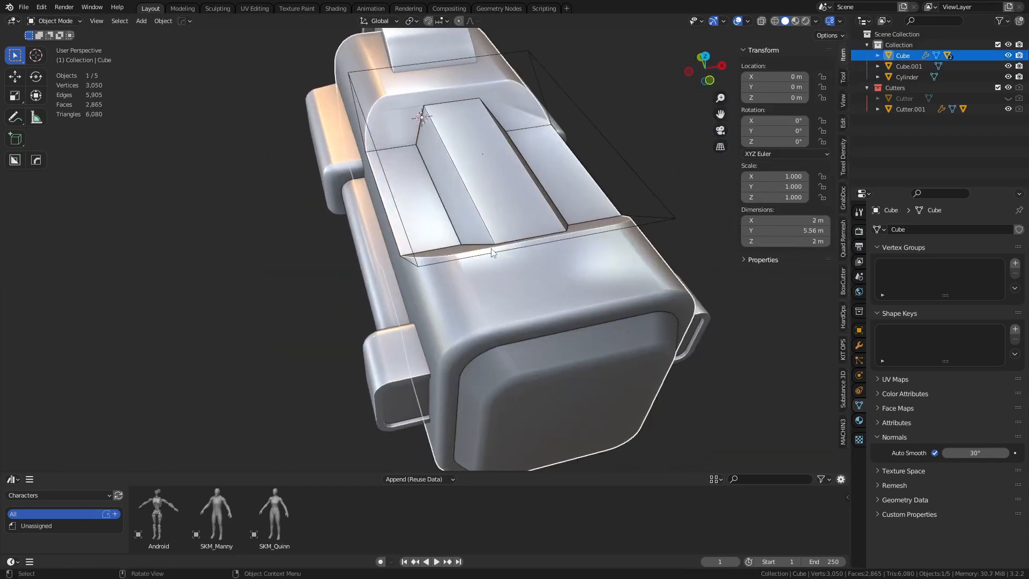
click(494, 252)
key(Tab)
click(509, 251)
key(Tab)
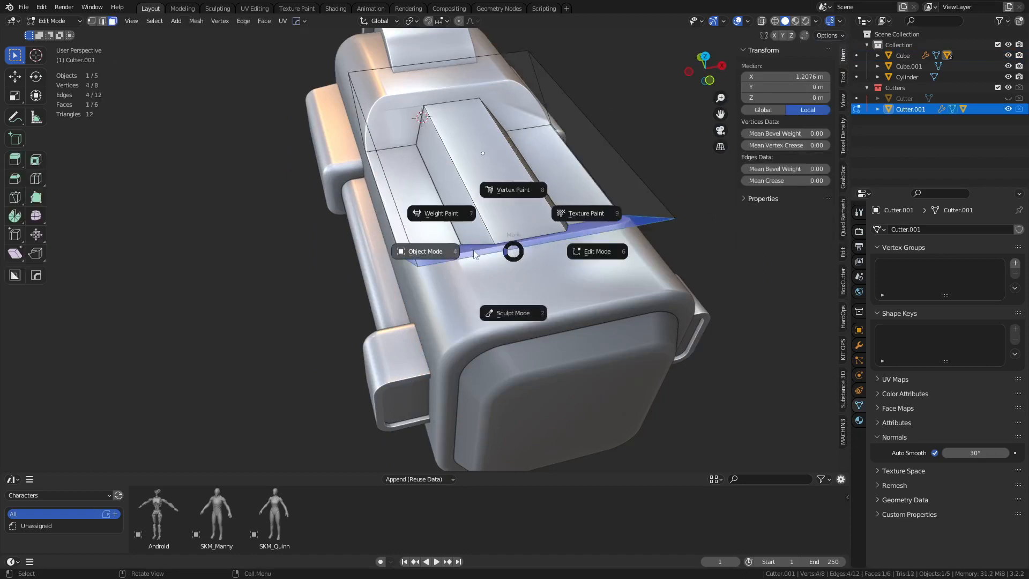
Step: Bevel the two long upper edges of the inner trapezoidal cutter by about 0.269 m with five segments, and leave Edit Mode
click(489, 245)
key(Tab)
click(469, 216)
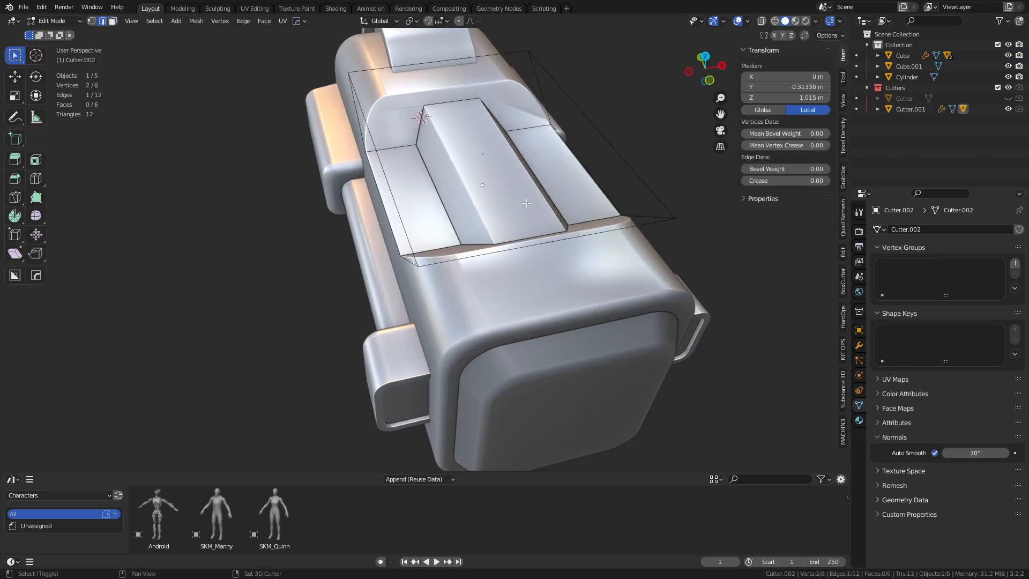
key(ctrl+b)
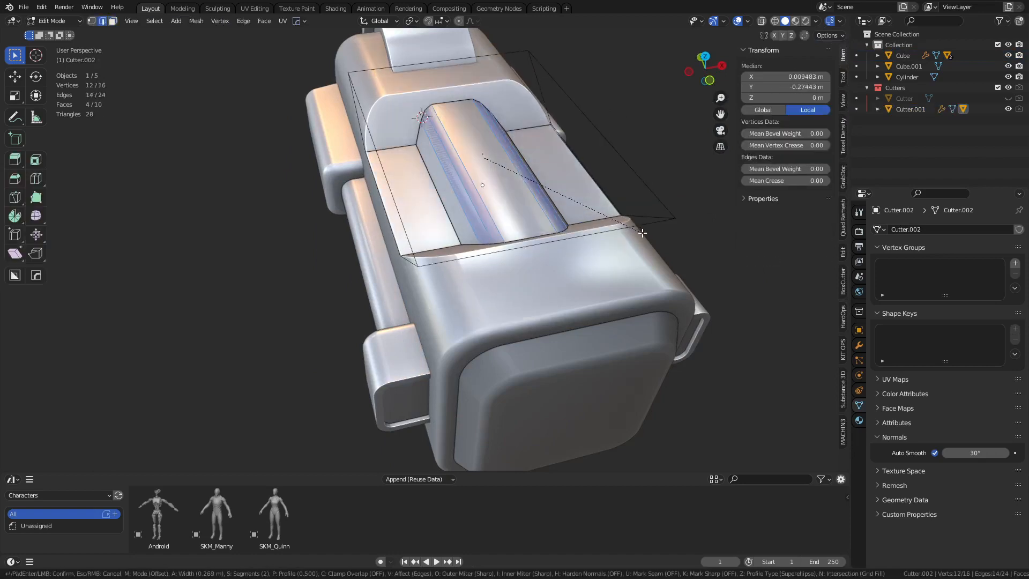
scroll(643, 233, up, 2)
click(642, 233)
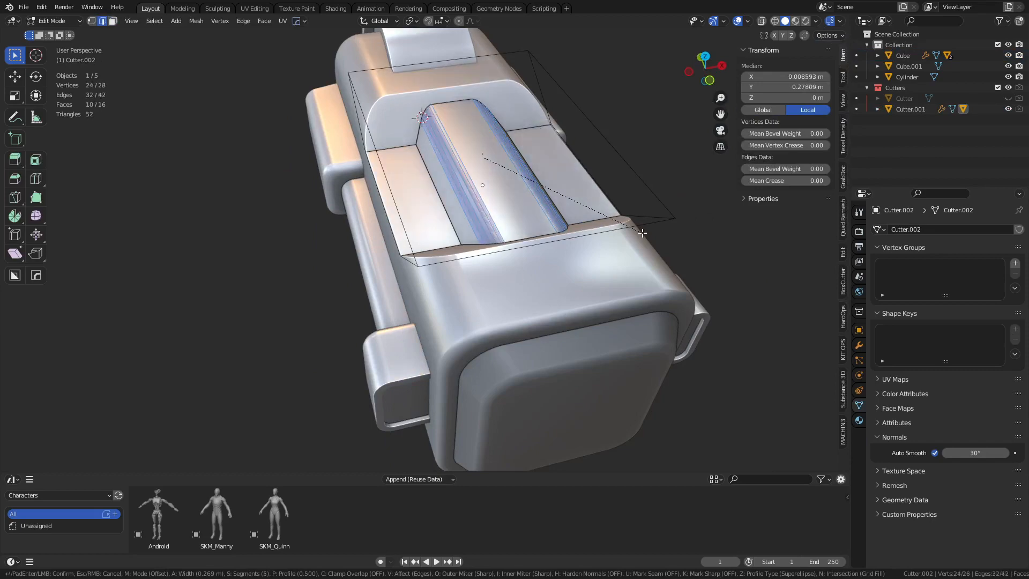
key(Tab)
click(569, 232)
Step: Add a Weighted Normal modifier to the main body and enable Keep Sharp
middle_drag(616, 166, 540, 317)
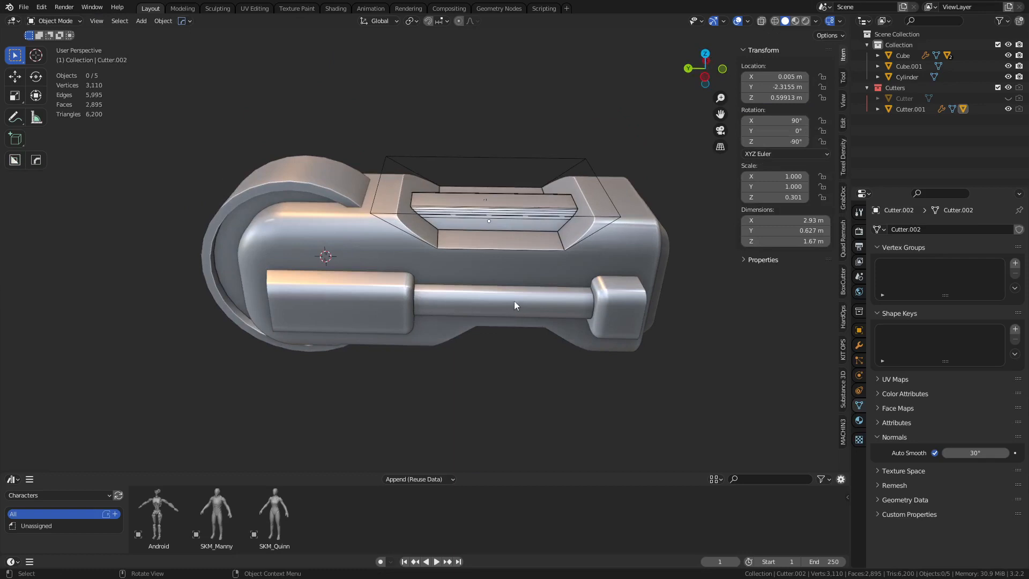
middle_drag(497, 370, 389, 254)
click(388, 254)
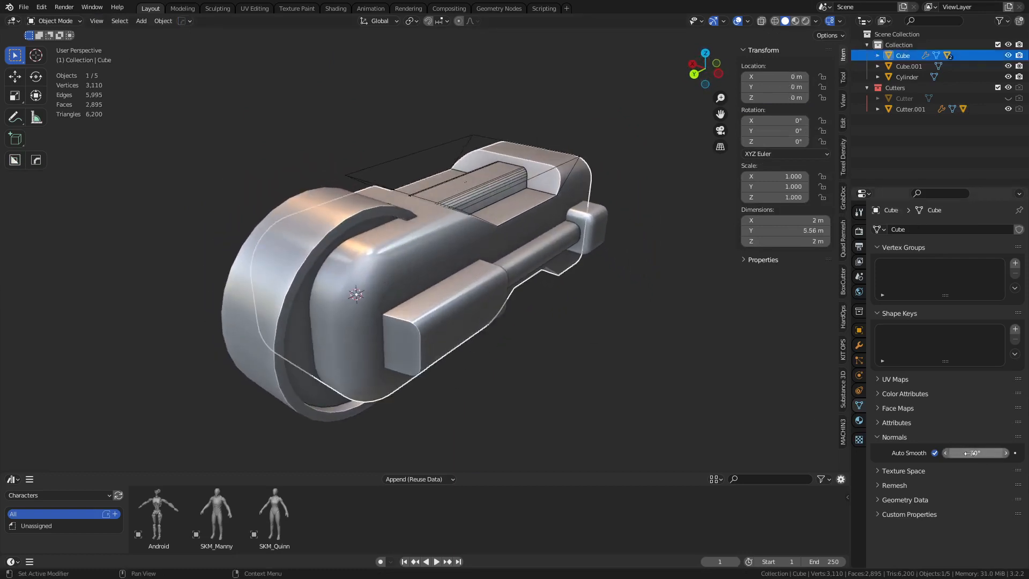
click(859, 345)
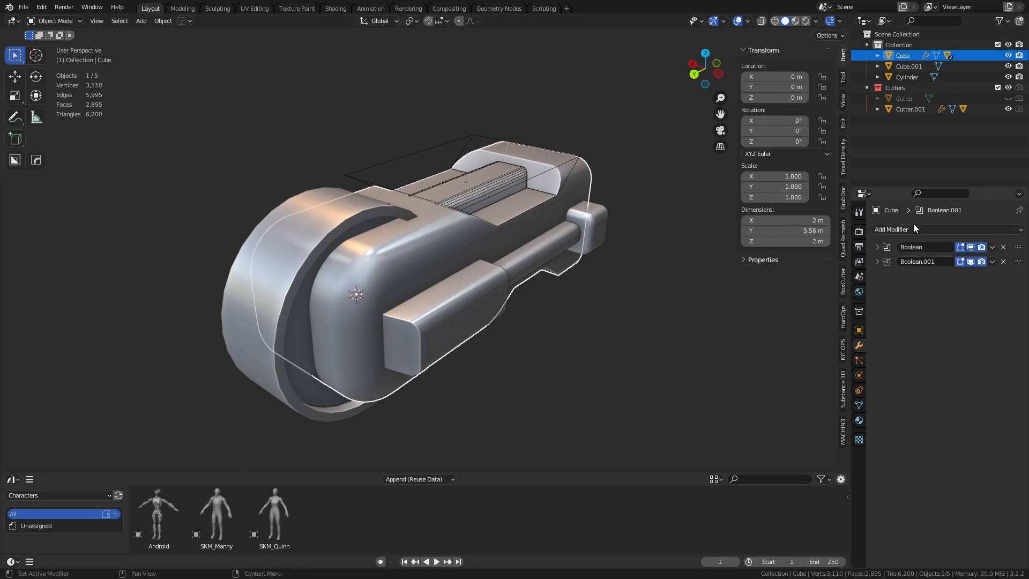
click(913, 226)
click(746, 309)
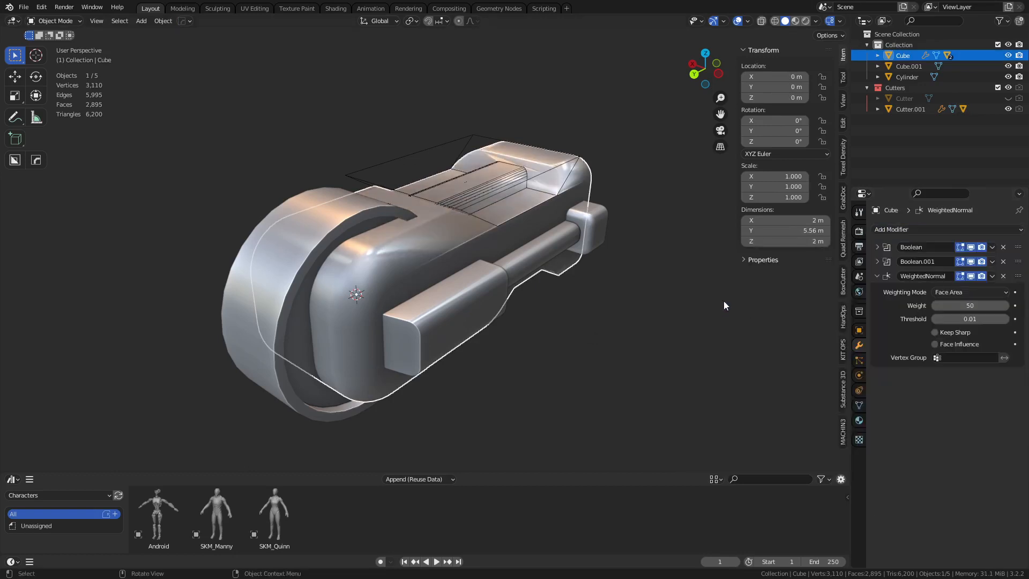
click(947, 333)
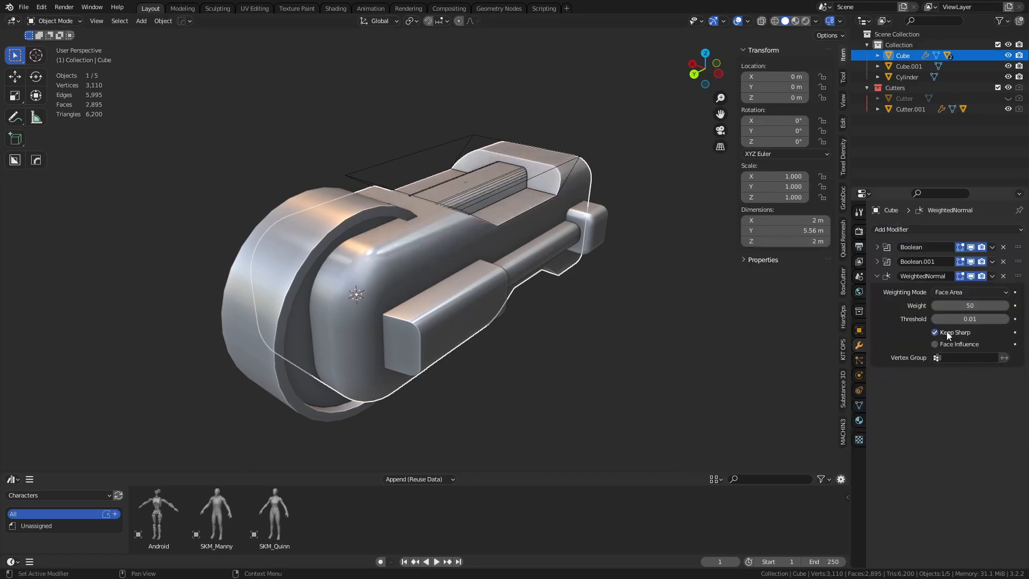
click(639, 317)
Step: Examine the wireframe topology of the main body, side bars, wheel end and tapered end cap from several sides
middle_drag(639, 317, 417, 250)
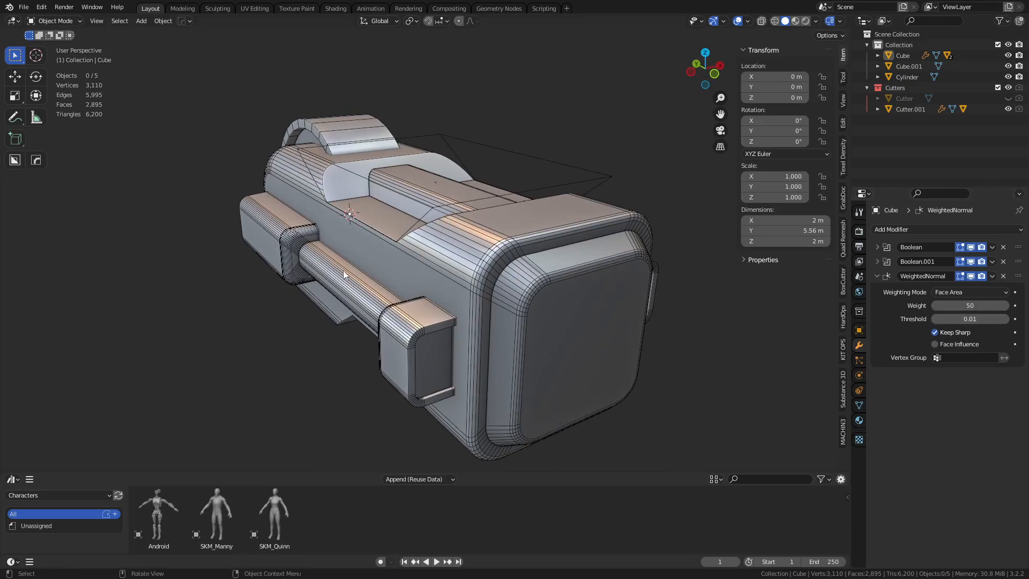
click(400, 331)
middle_drag(399, 330, 542, 355)
click(574, 386)
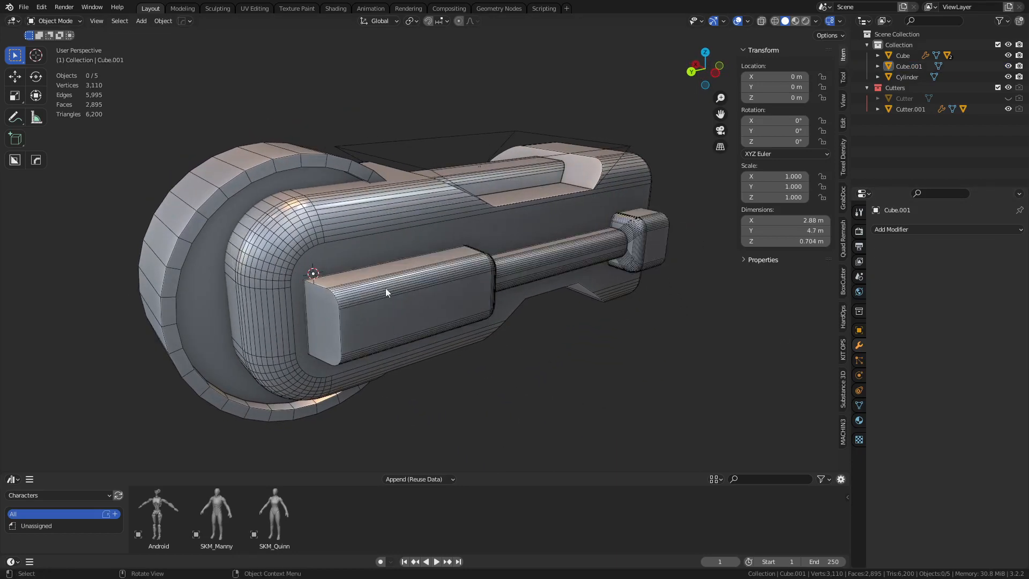
middle_drag(369, 276, 553, 308)
click(420, 316)
key(Tab)
key(Tab)
click(497, 314)
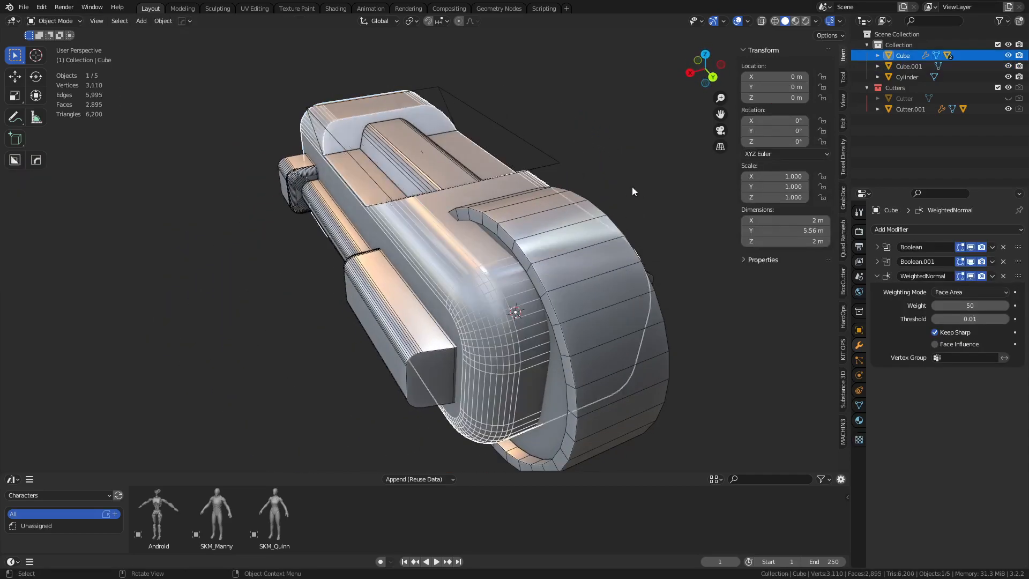
click(632, 187)
middle_drag(506, 282, 517, 263)
scroll(516, 260, up, 5)
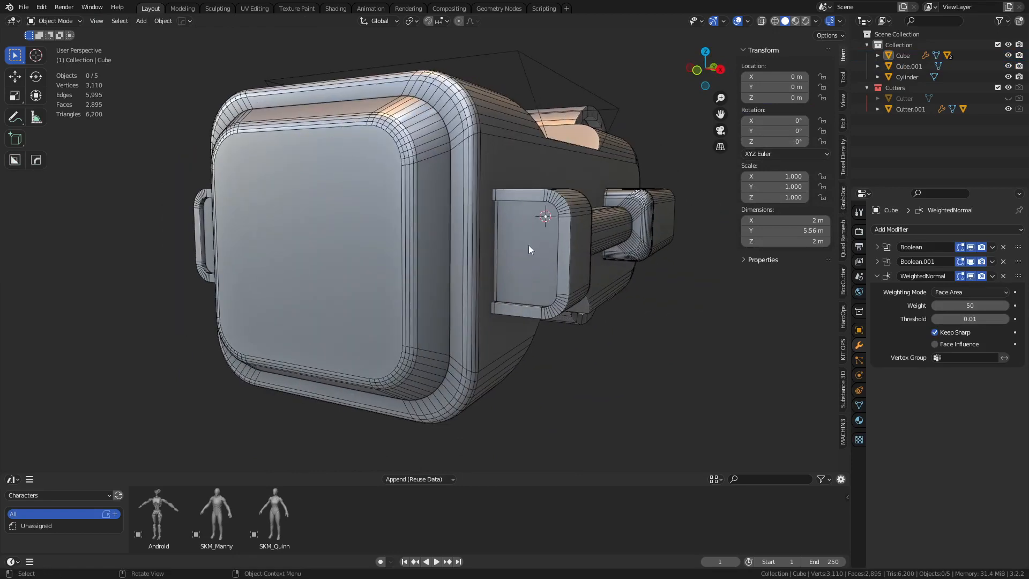
middle_drag(488, 208, 521, 237)
Step: Reveal and select the body's underside boolean cutter with HardOps, and activate the BoxCutter tool
click(487, 227)
key(q)
click(486, 227)
scroll(487, 227, down, 1)
click(487, 227)
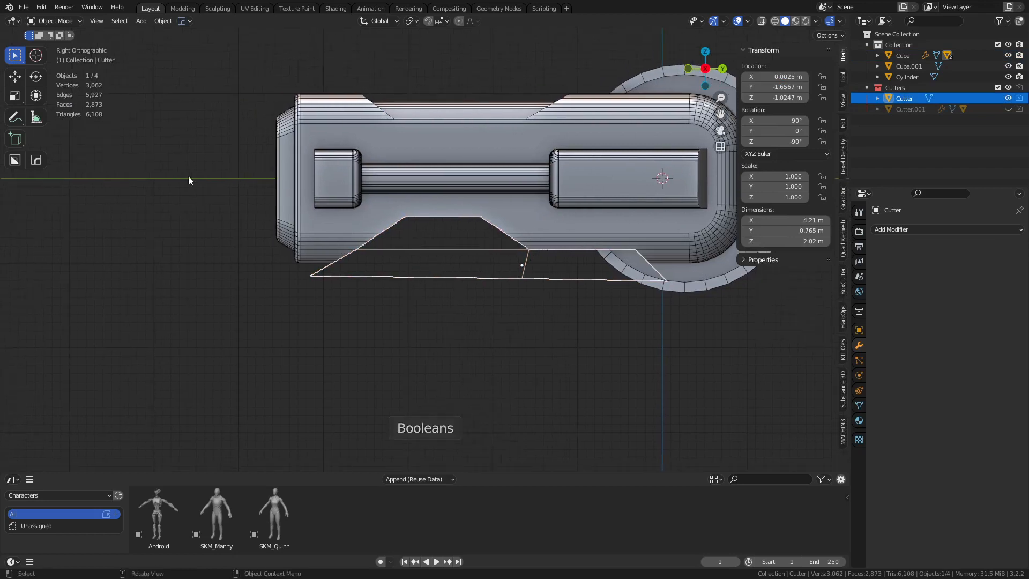
key(ctrl+Tab)
click(323, 216)
key(ctrl+Tab)
click(263, 220)
click(15, 161)
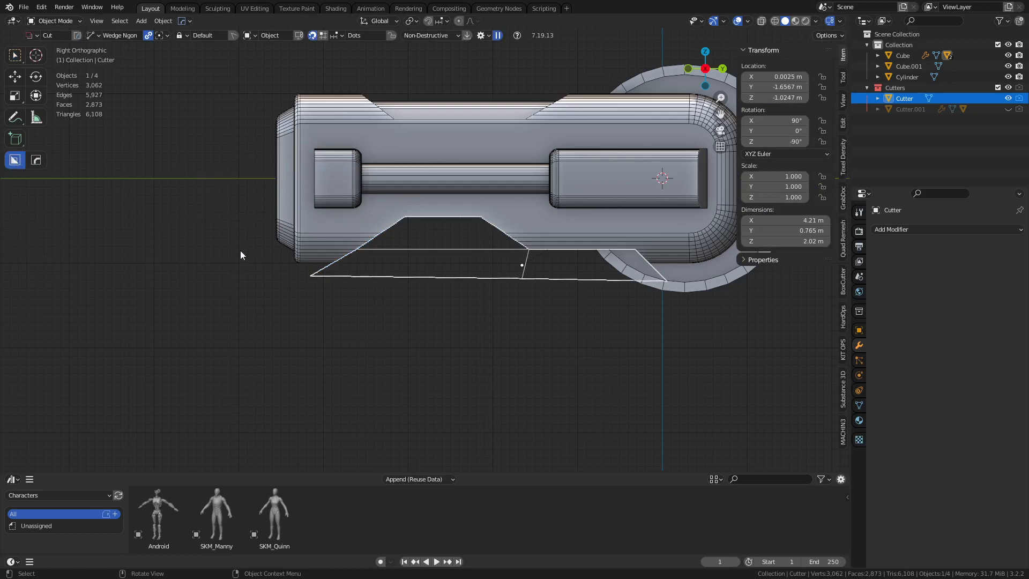
key(d)
drag(246, 241, 360, 241)
click(433, 240)
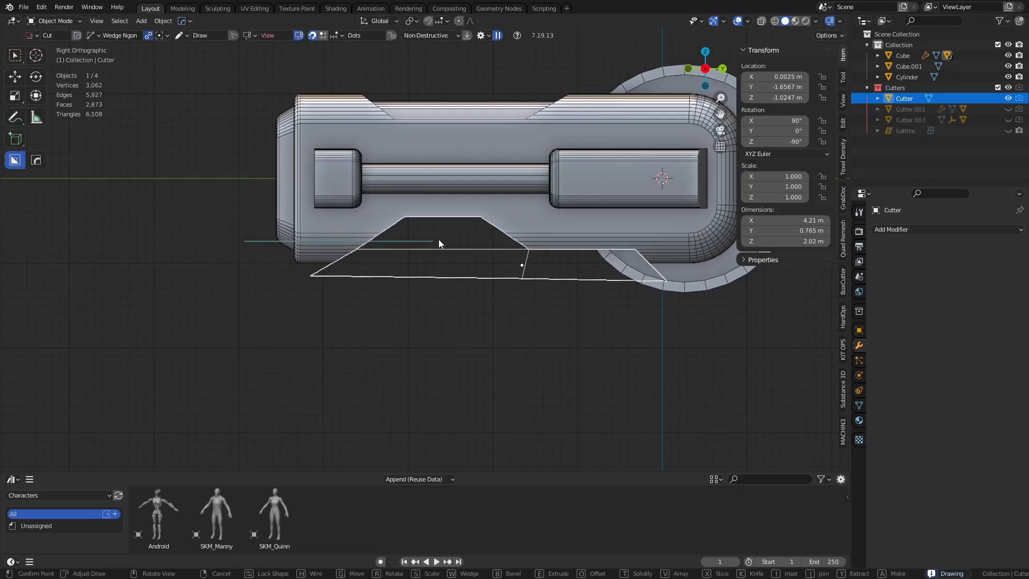
click(460, 264)
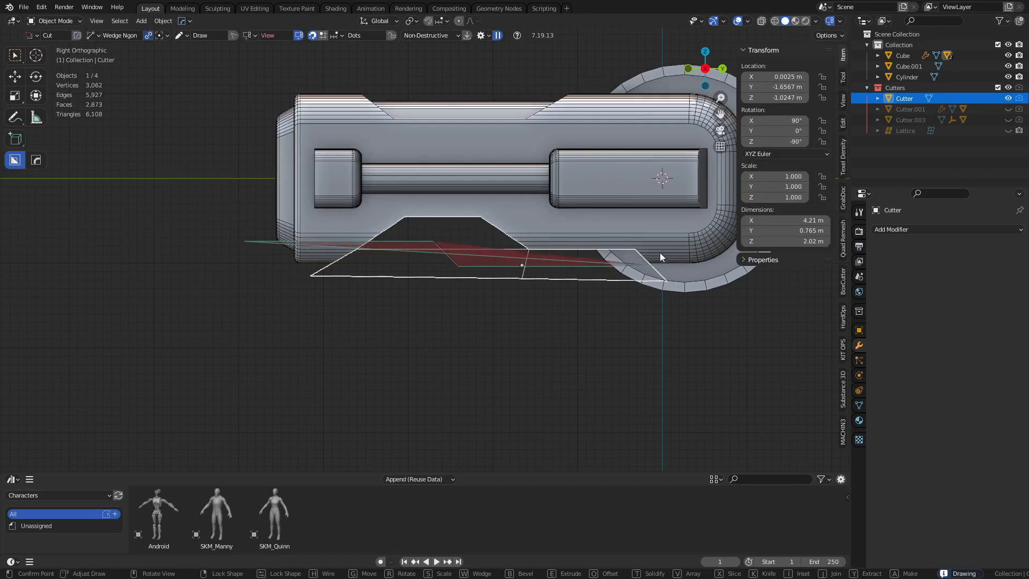
click(661, 262)
click(605, 170)
middle_drag(240, 194, 348, 191)
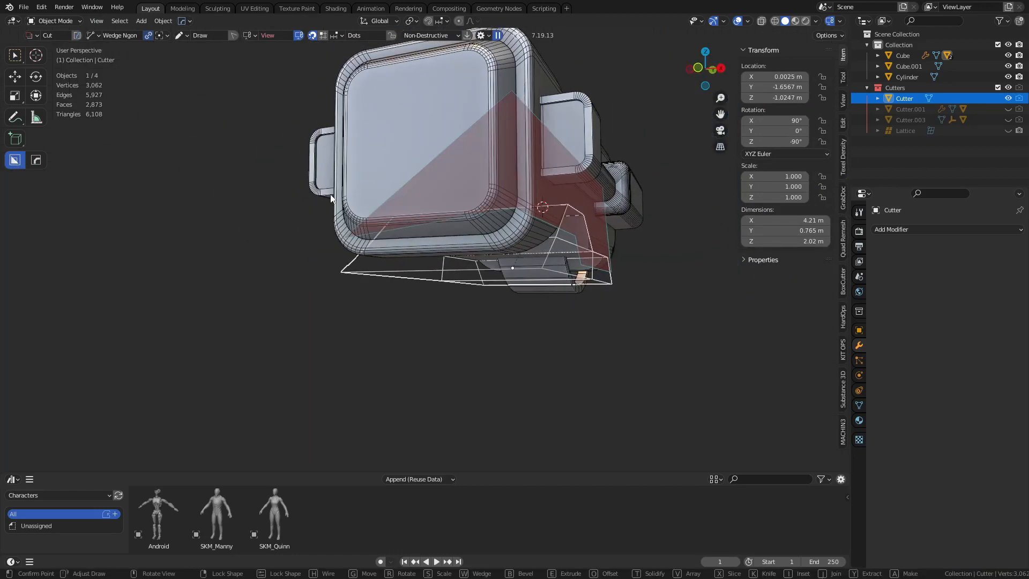
key(e)
click(297, 197)
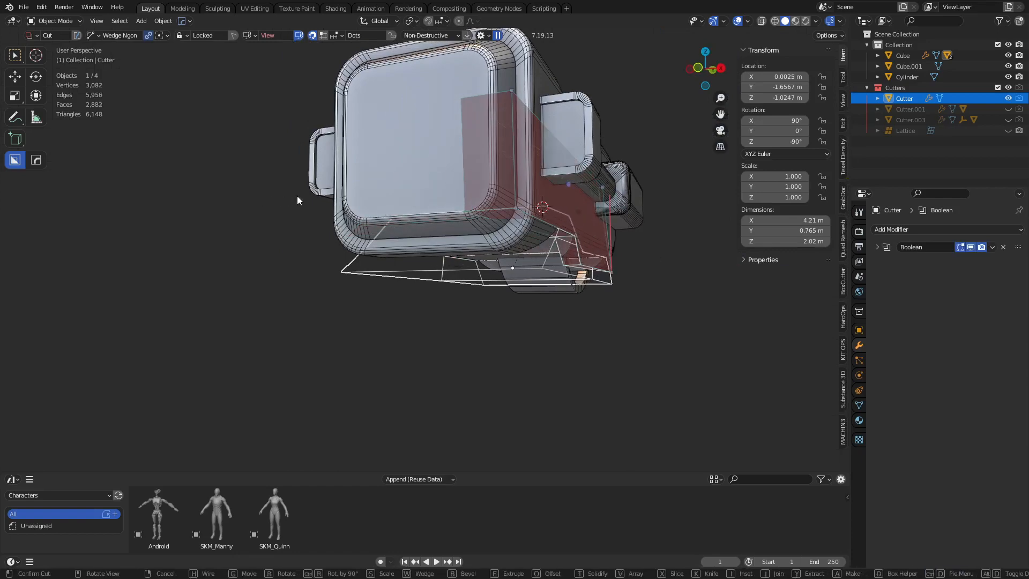
middle_drag(297, 200, 487, 300)
middle_drag(366, 298, 529, 317)
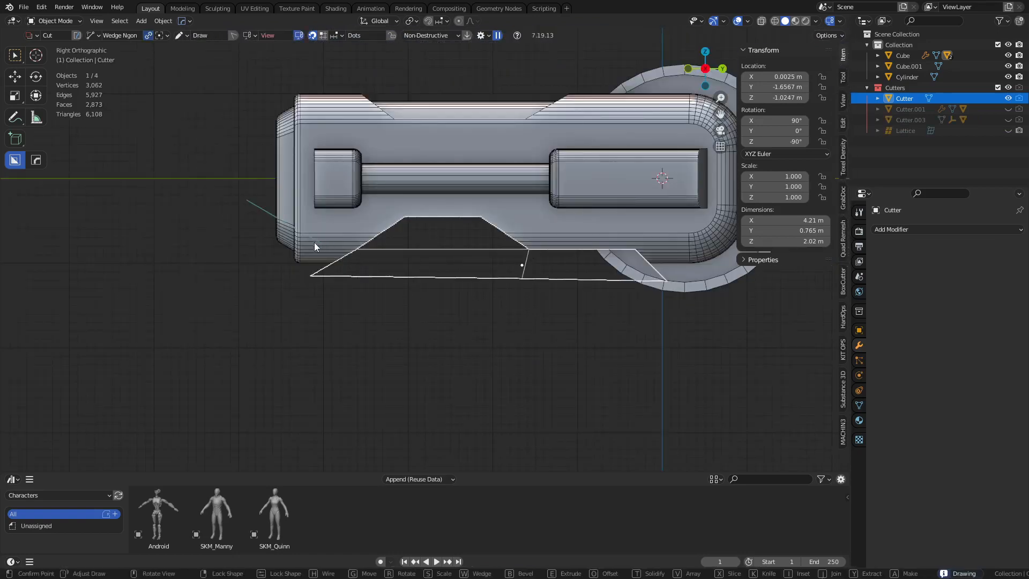
Step: Cut the underside cutter with a stepped BoxCutter ngon about 4.71 m long and 0.94 m high, drawn in the right view
click(254, 182)
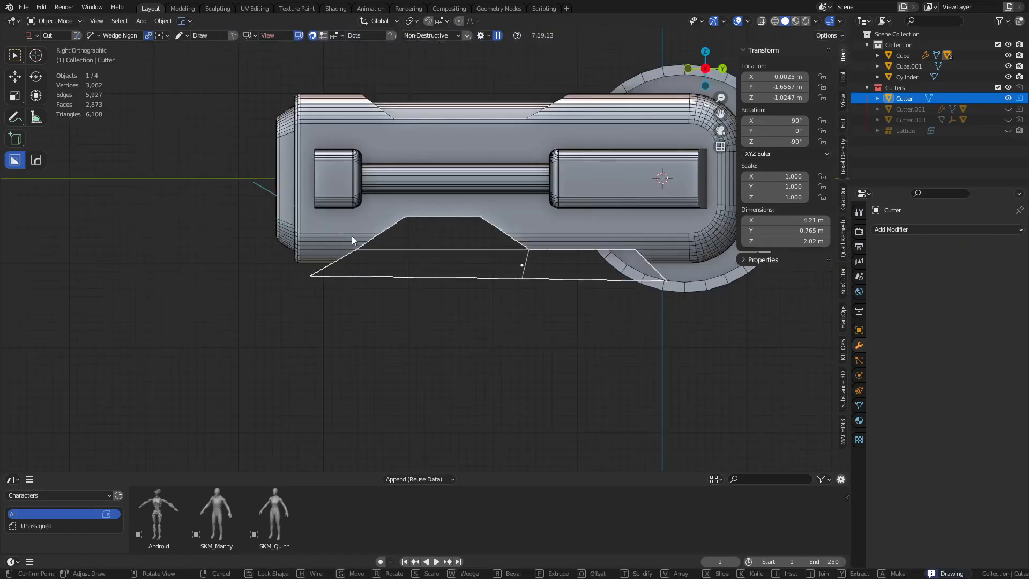
click(346, 236)
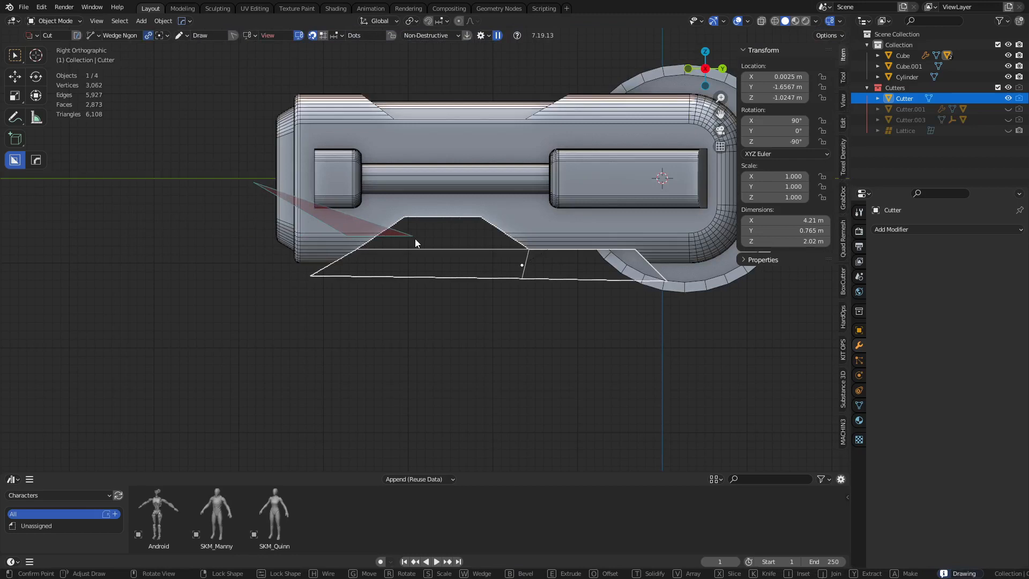
click(461, 236)
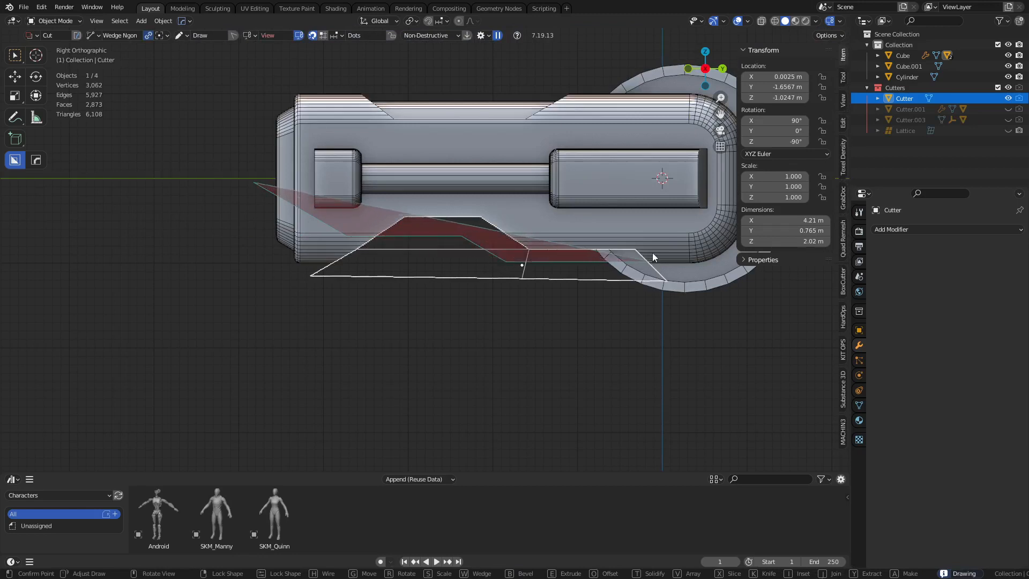
key(space)
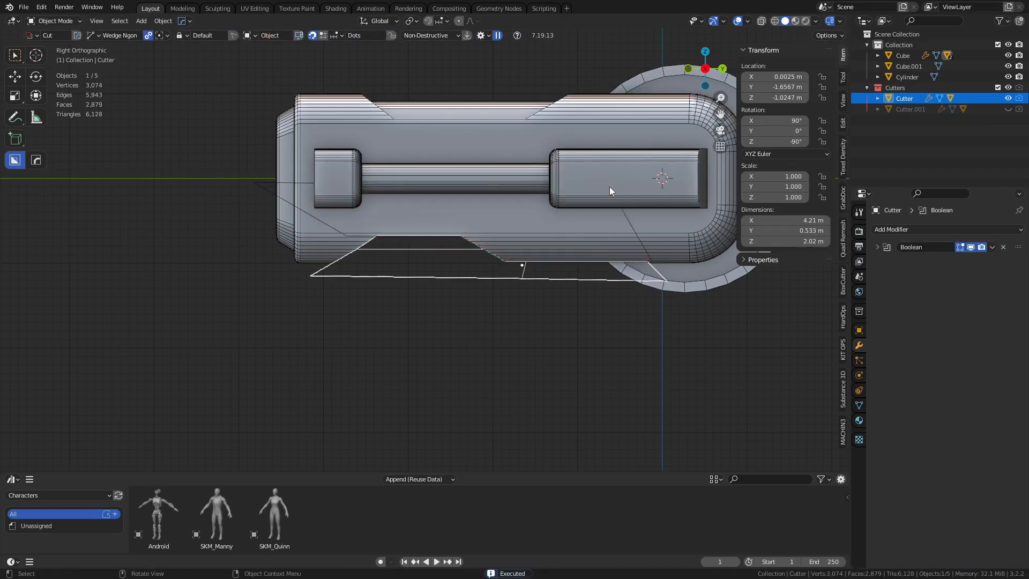
middle_drag(441, 300, 573, 307)
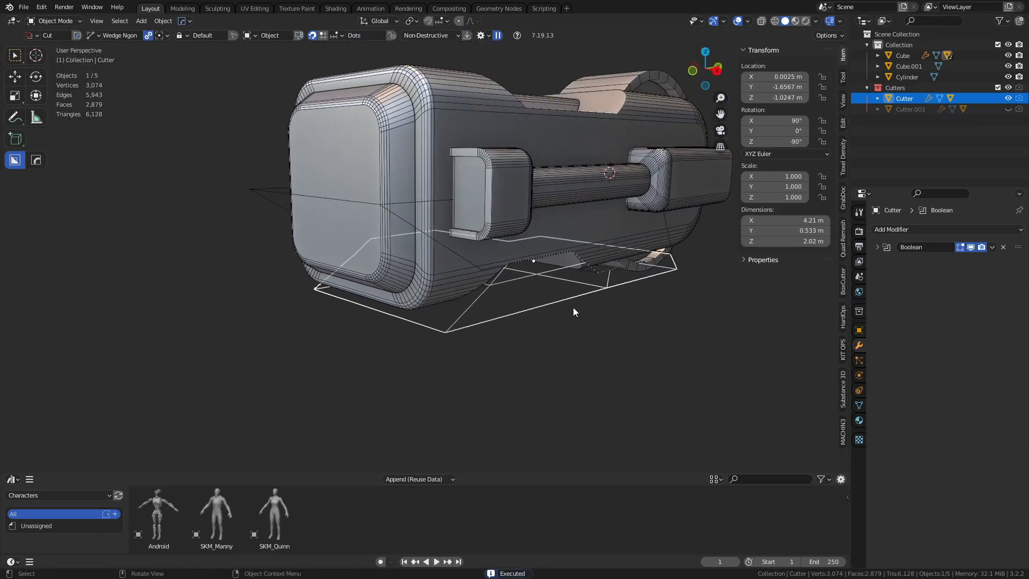
Step: Select the new stepped ngon cutter and scale it along X to about 0.433
click(443, 243)
key(s)
key(x)
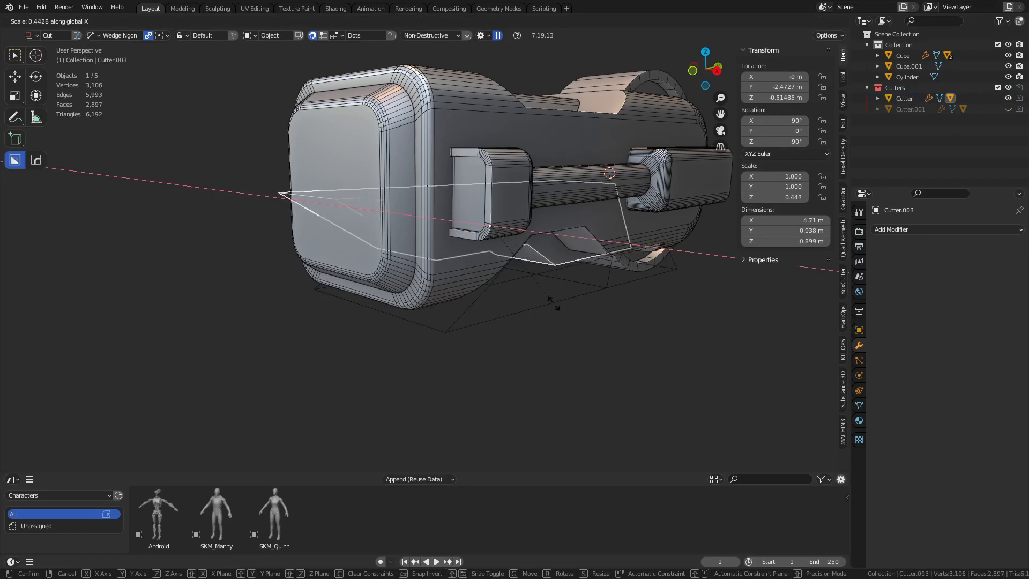
click(551, 301)
middle_drag(551, 302, 568, 320)
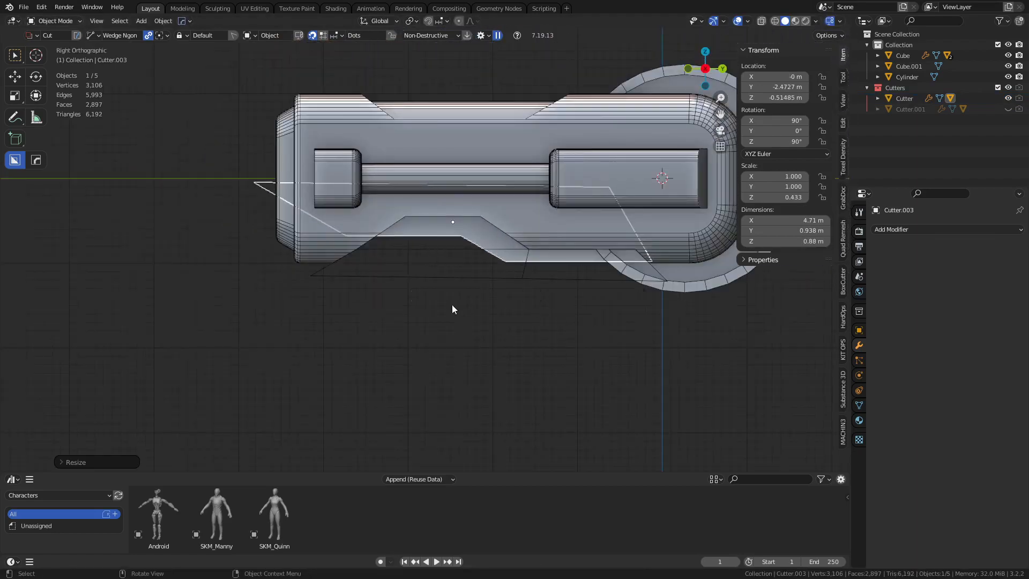
Step: In Edit Mode, select the edge loops around both side faces of the stepped cutter and deselect their upper edges
middle_drag(452, 304, 240, 230)
key(Tab)
alt+click(561, 256)
alt+shift+click(514, 270)
key(alt+z)
middle_drag(265, 187, 275, 282)
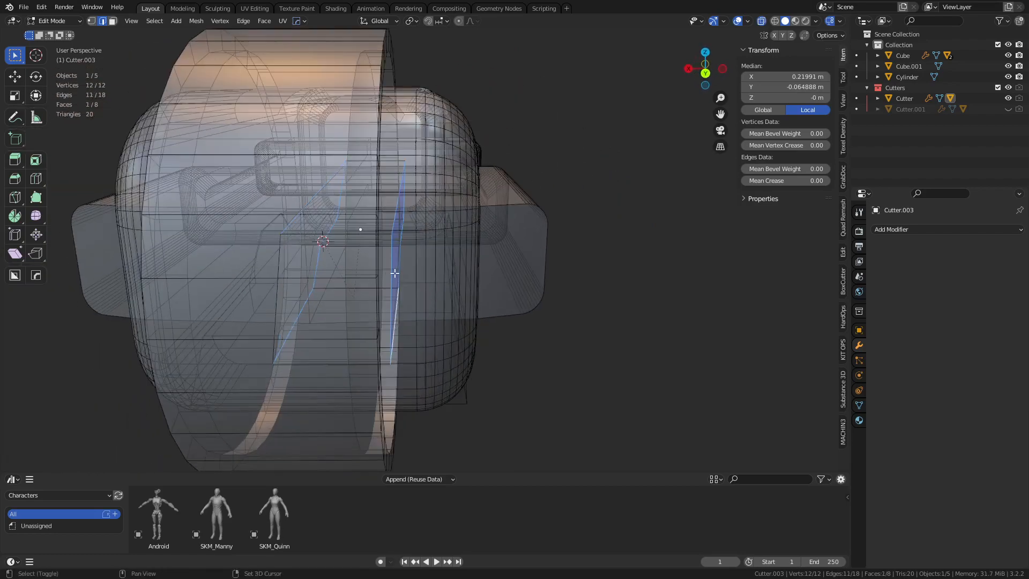
mouse_move(393, 274)
middle_down()
mouse_move(490, 252)
mouse_move(470, 263)
mouse_move(440, 208)
middle_up()
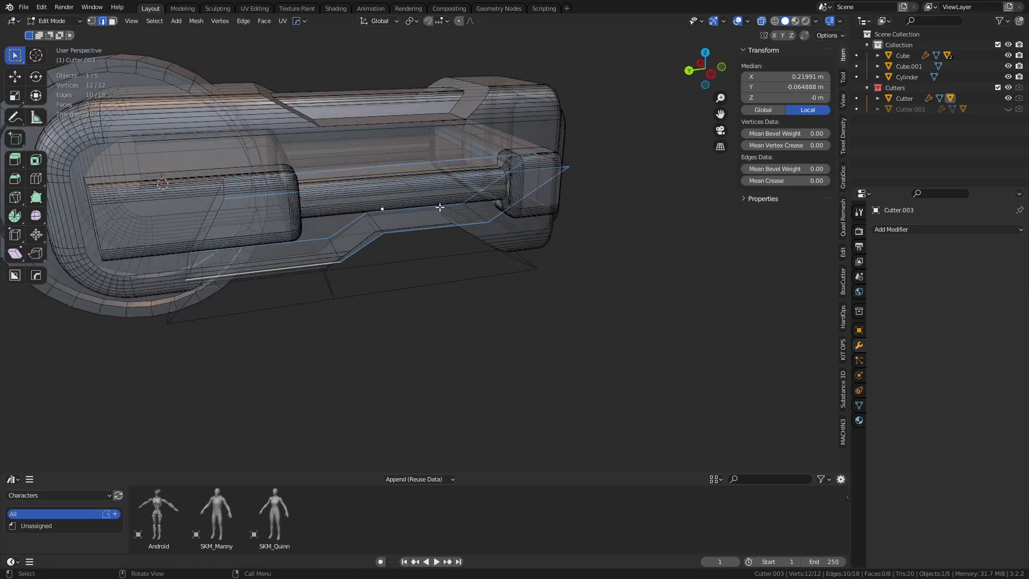
key(c)
middle_click(404, 171)
right_click(404, 172)
middle_drag(635, 254, 578, 255)
key(alt+z)
Step: Try to bevel the selected lower side edges of the stepped cutter, and undo the bevel
key(ctrl+b)
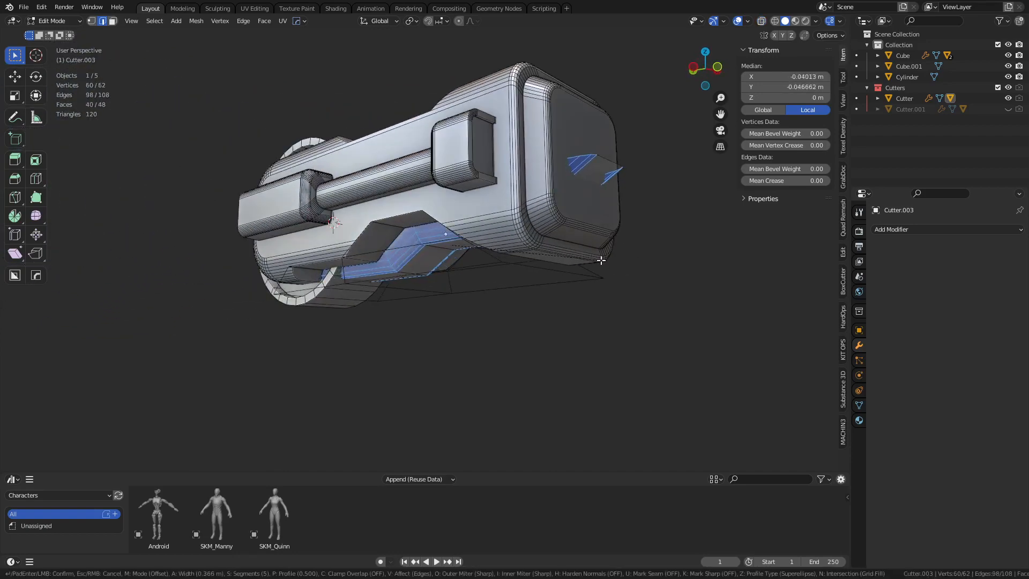
click(565, 308)
middle_drag(565, 307, 498, 294)
scroll(415, 246, up, 3)
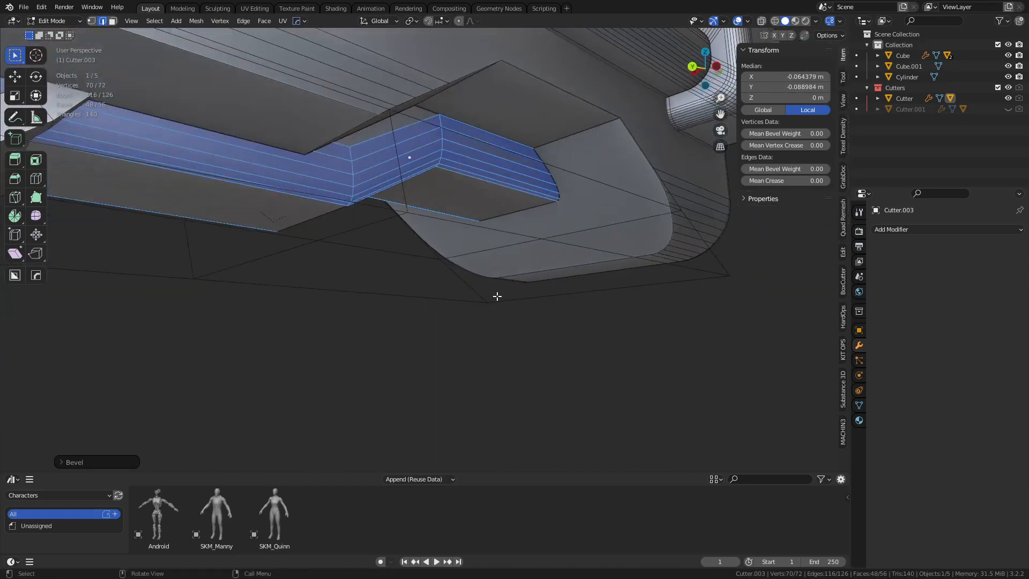
key(ctrl+z)
Step: Return to Object Mode and apply the stepped cutter's scale
key(Tab)
click(432, 282)
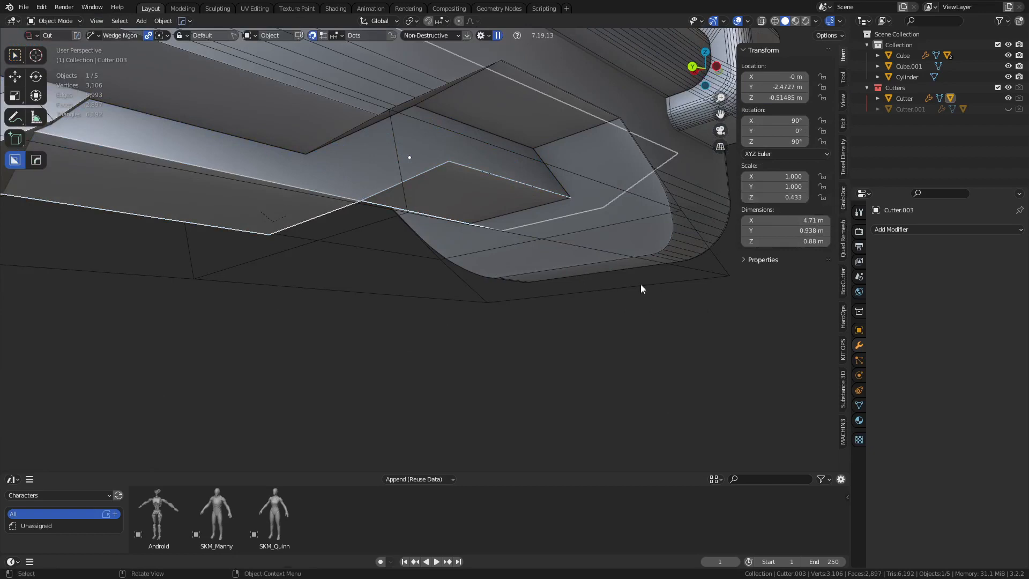
key(ctrl+a)
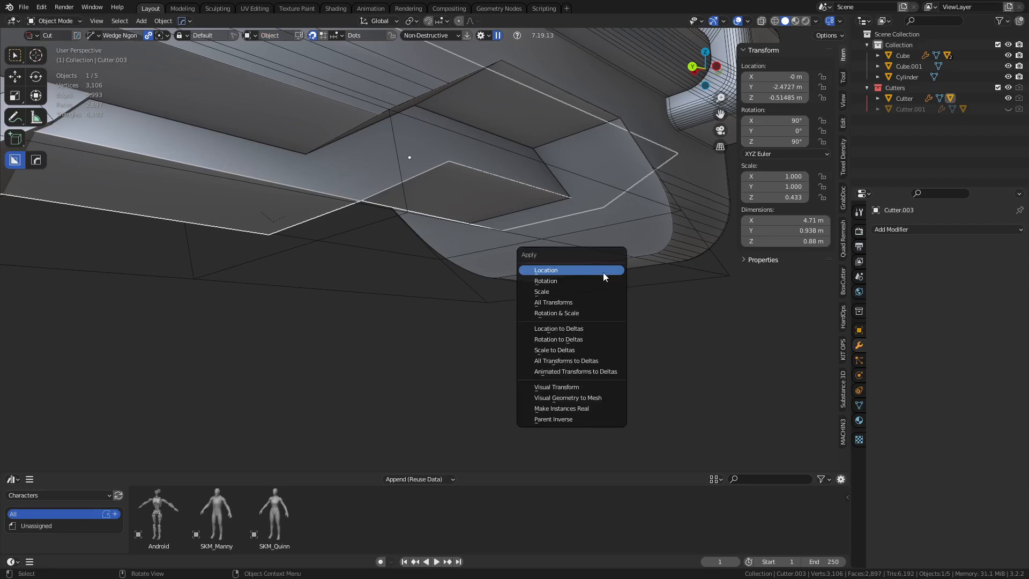
click(594, 294)
Step: Bevel the selected lower side edges of the stepped cutter by about 0.146 m with six segments
key(Tab)
middle_drag(652, 287, 469, 301)
key(ctrl+b)
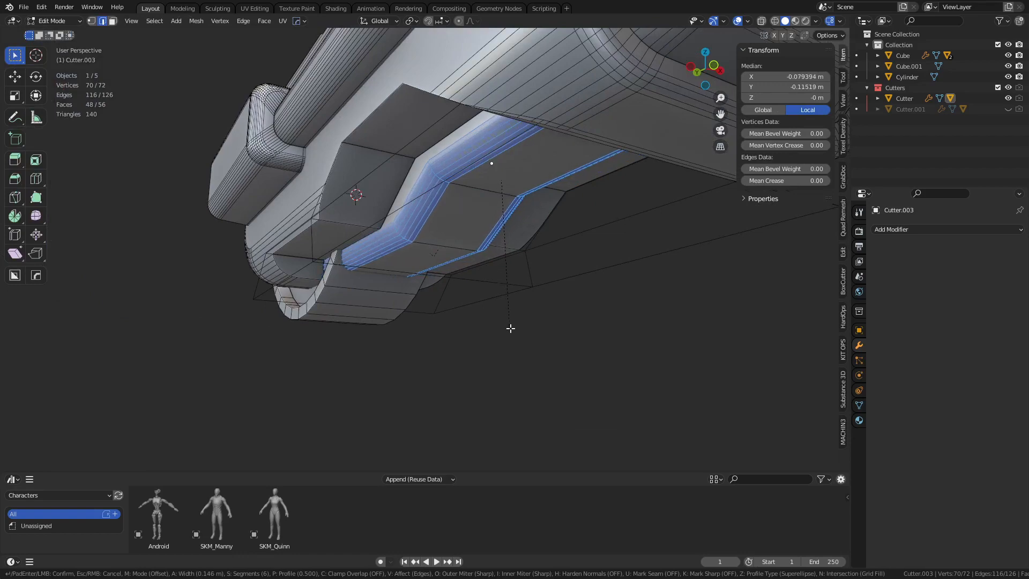
click(510, 328)
Step: View the beveled stepped cutter from the left with X-ray on and return to Object Mode
middle_drag(511, 328, 586, 393)
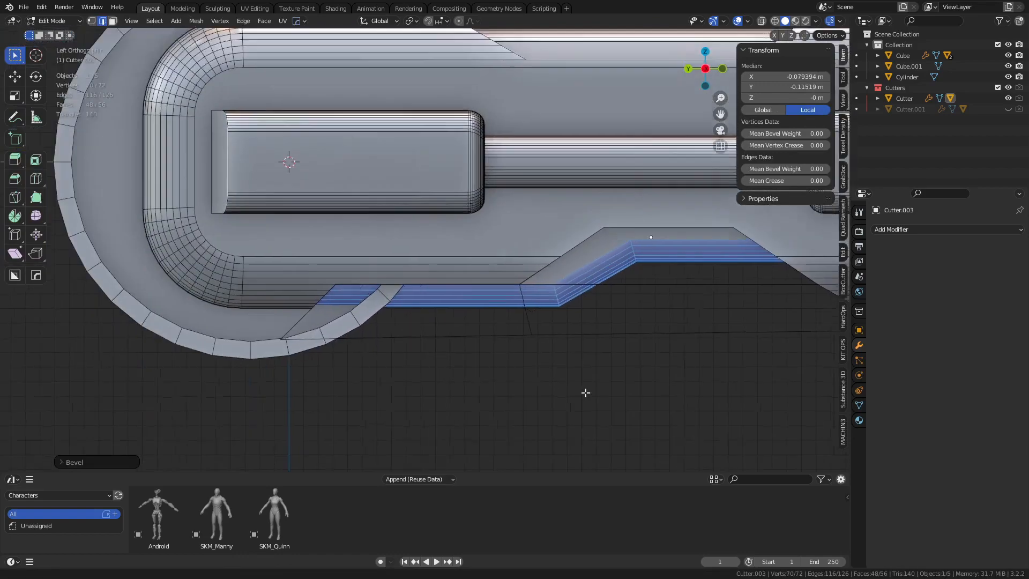
scroll(425, 337, up, 2)
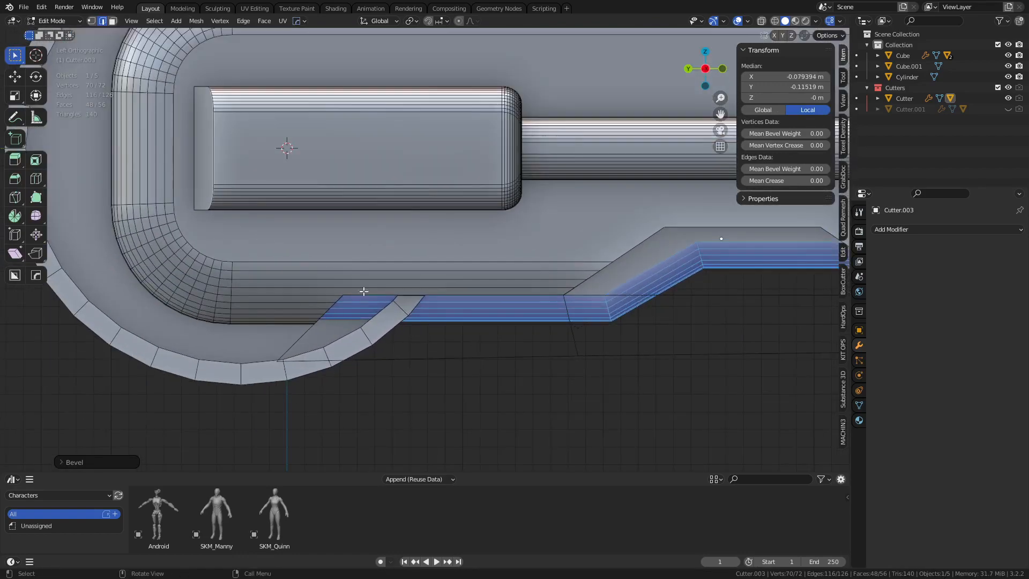
key(alt+z)
scroll(460, 311, down, 1)
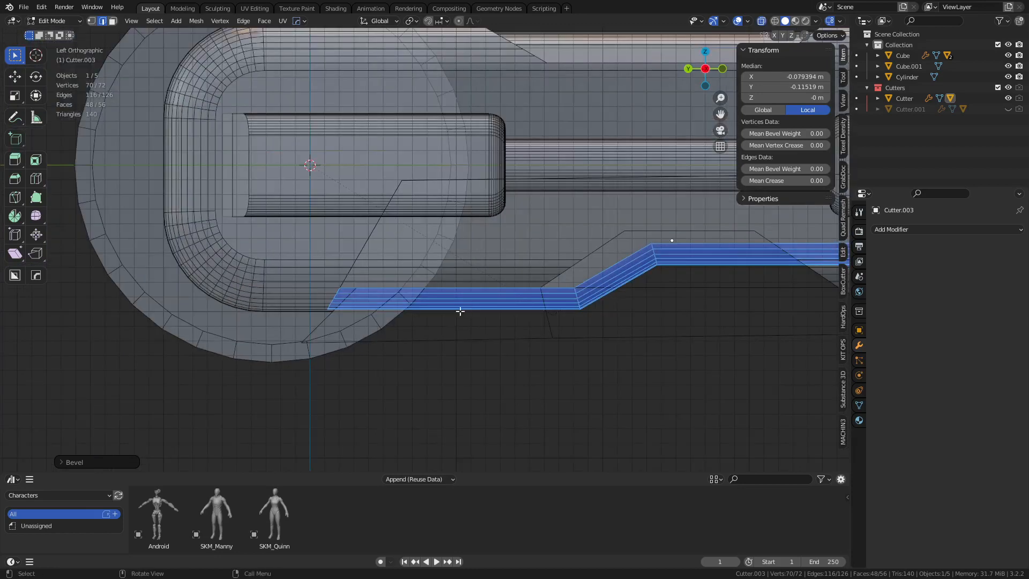
shift+middle_drag(433, 316, 457, 306)
key(Tab)
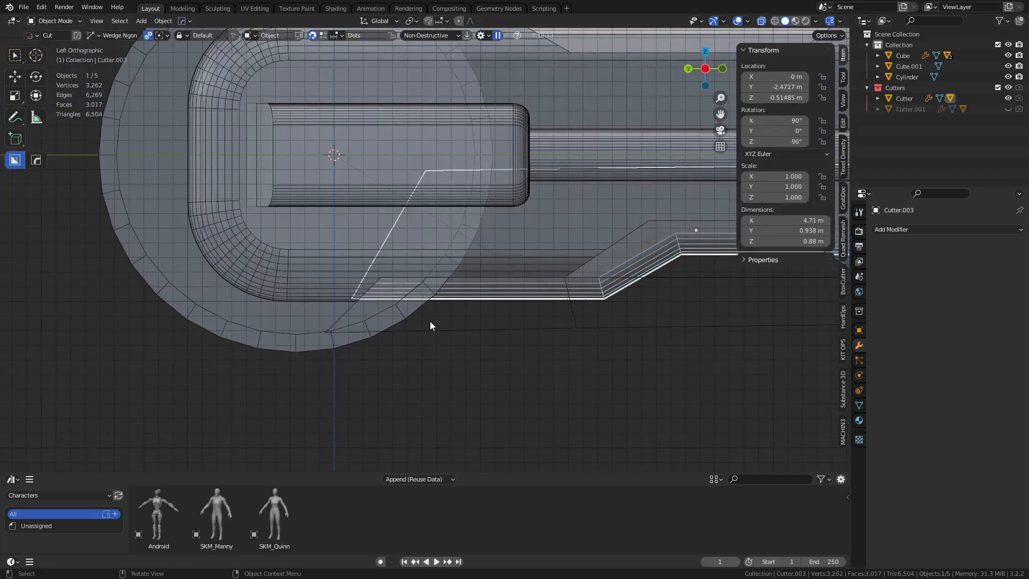
Step: Cut the stepped cutter's lower corner near the large ring with a four-point ngon boolean
key(ctrl+d)
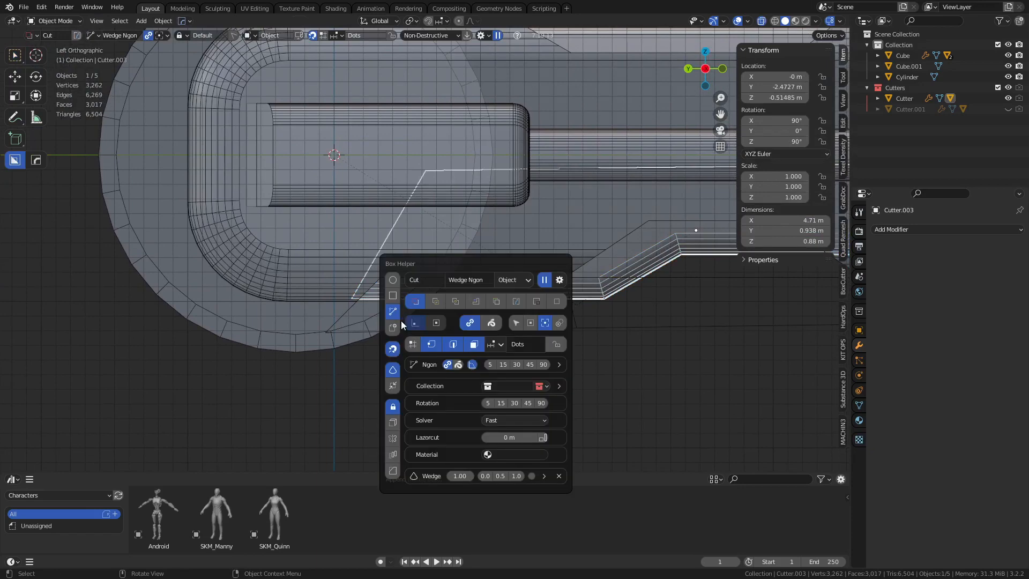
key(Escape)
drag(395, 315, 417, 303)
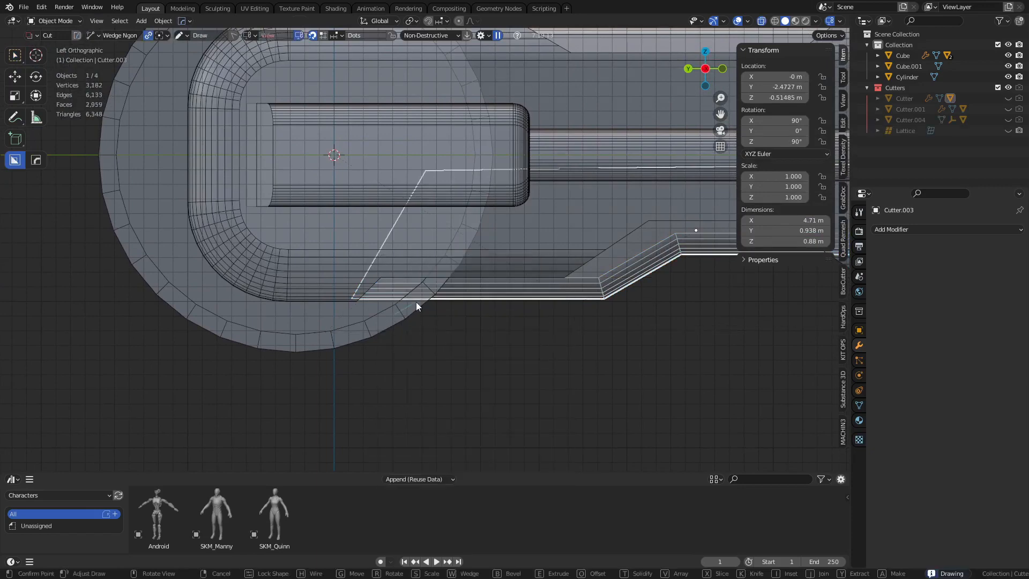
click(448, 271)
click(343, 273)
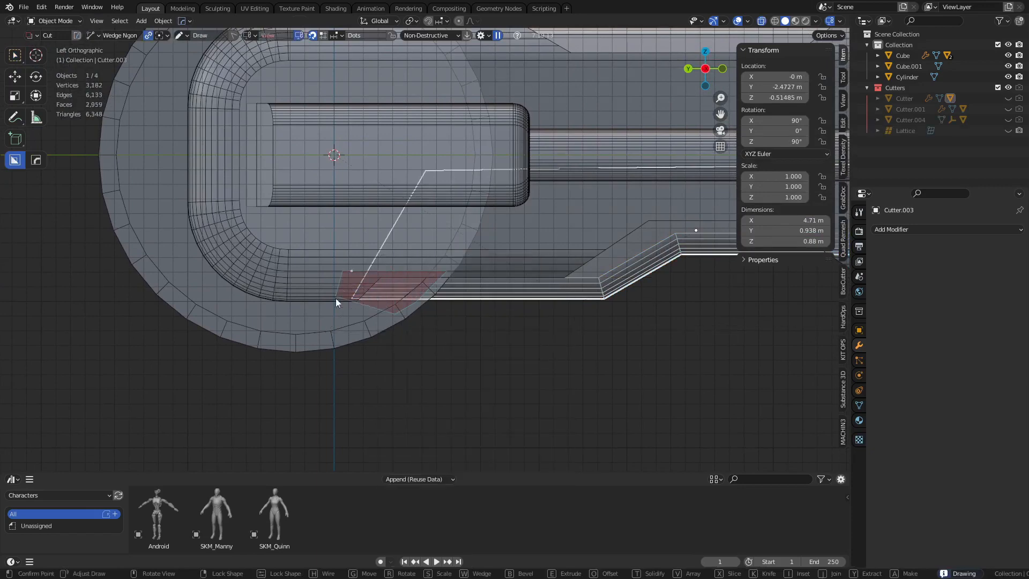
click(323, 320)
key(space)
key(ctrl+Tab)
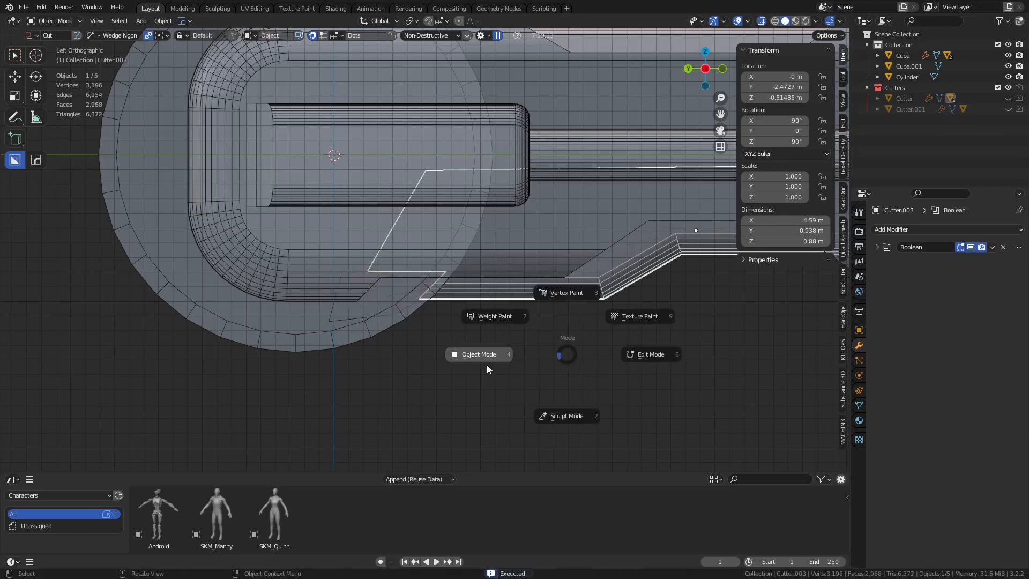
click(487, 370)
middle_drag(568, 378, 366, 233)
click(362, 227)
key(Tab)
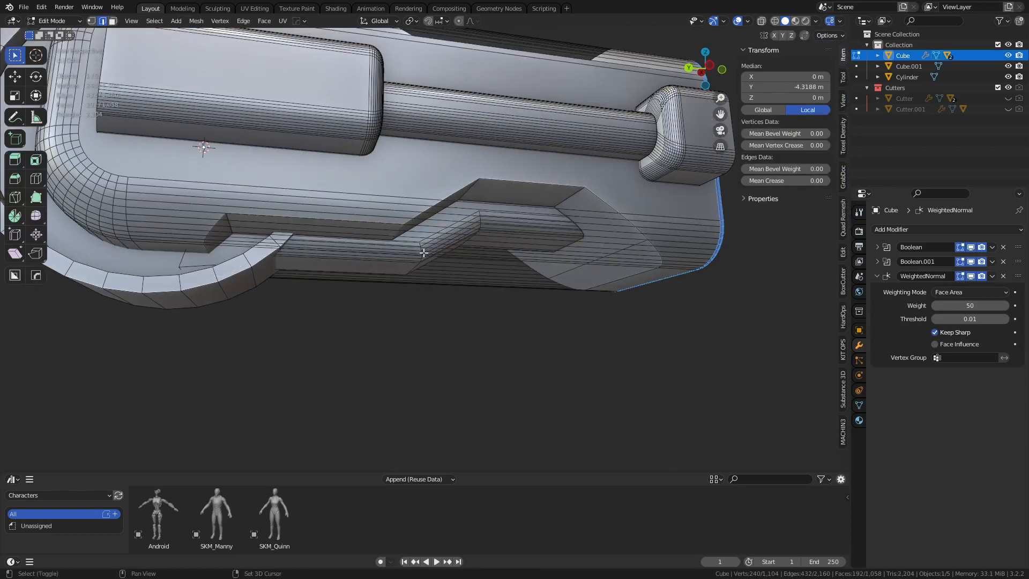
shift+middle_drag(423, 253, 474, 224)
key(Tab)
Step: Bring up the main body's underside boolean cutter and, in Edit Mode with X-ray, select its shallow step's upper vertices near the ring
click(397, 249)
key(q)
click(410, 226)
scroll(411, 227, up, 1)
click(411, 226)
key(Tab)
click(476, 236)
key(alt+z)
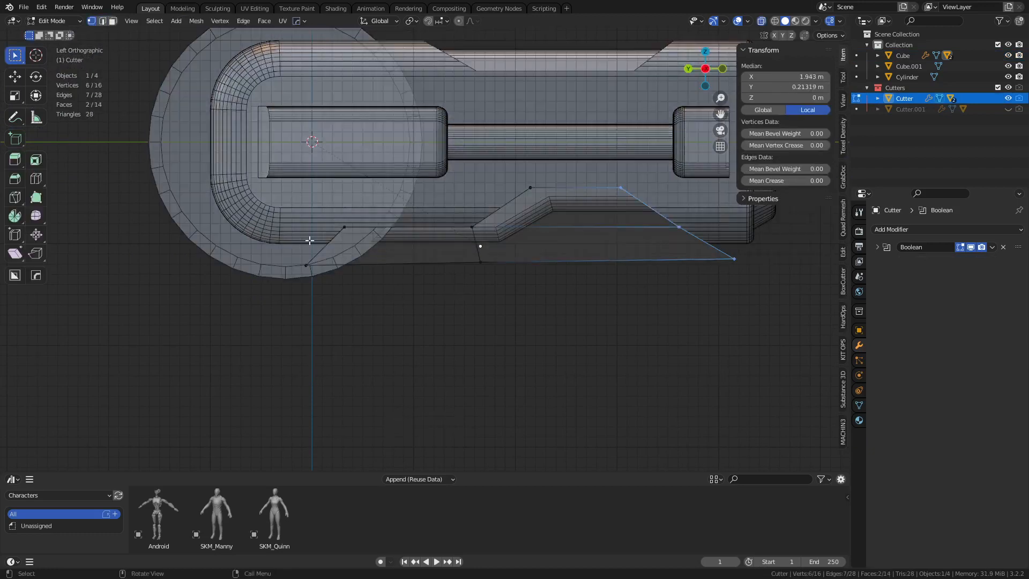
drag(309, 241, 487, 211)
key(g)
key(z)
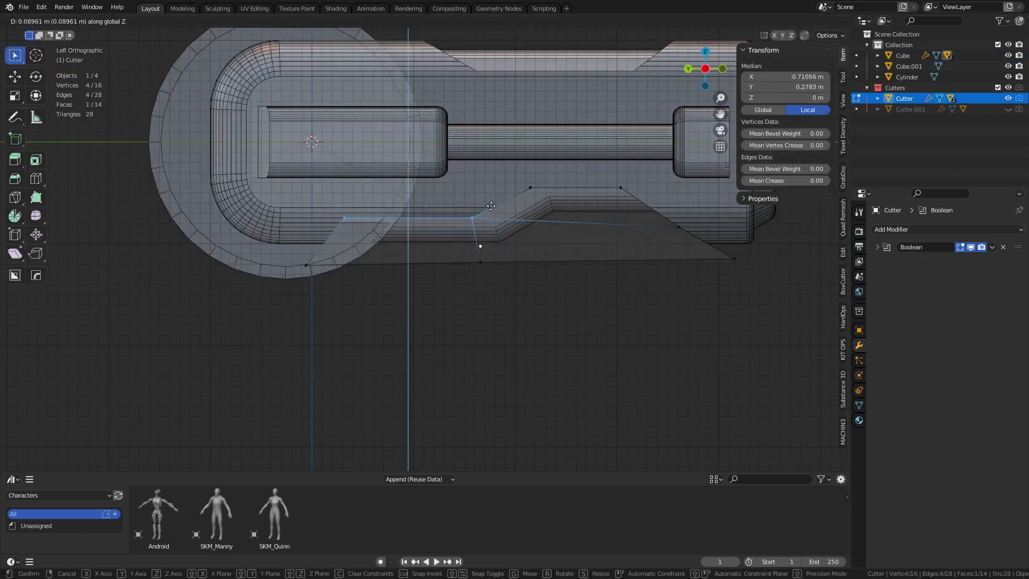
right_click(494, 206)
Step: Dissolve the underside cutter's extra horizontal edges between the shallow step and the far slope, along with the slope's leftover vertices
shift+drag(717, 201, 629, 234)
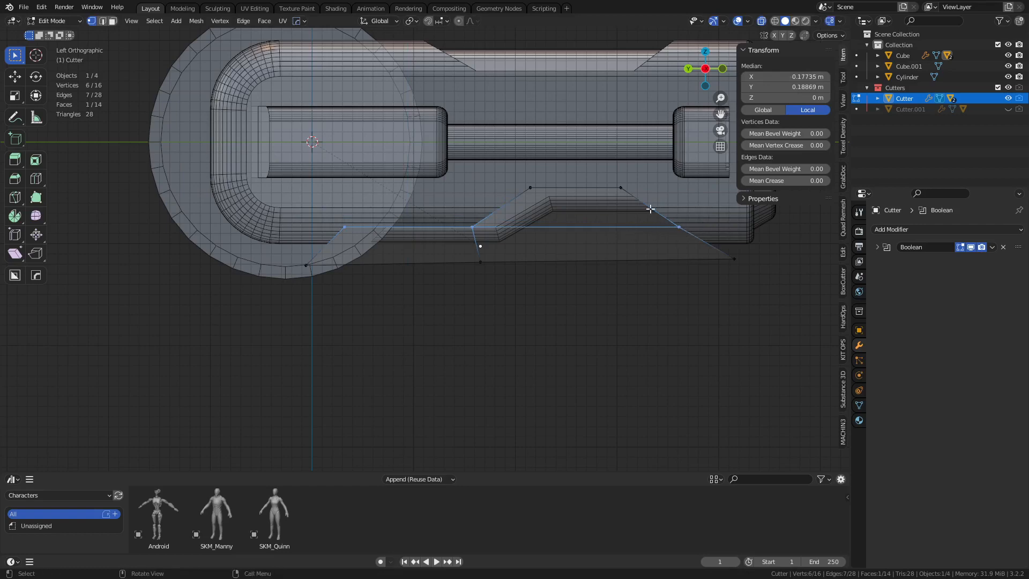
middle_drag(630, 220, 622, 256)
key(2)
key(ctrl+x)
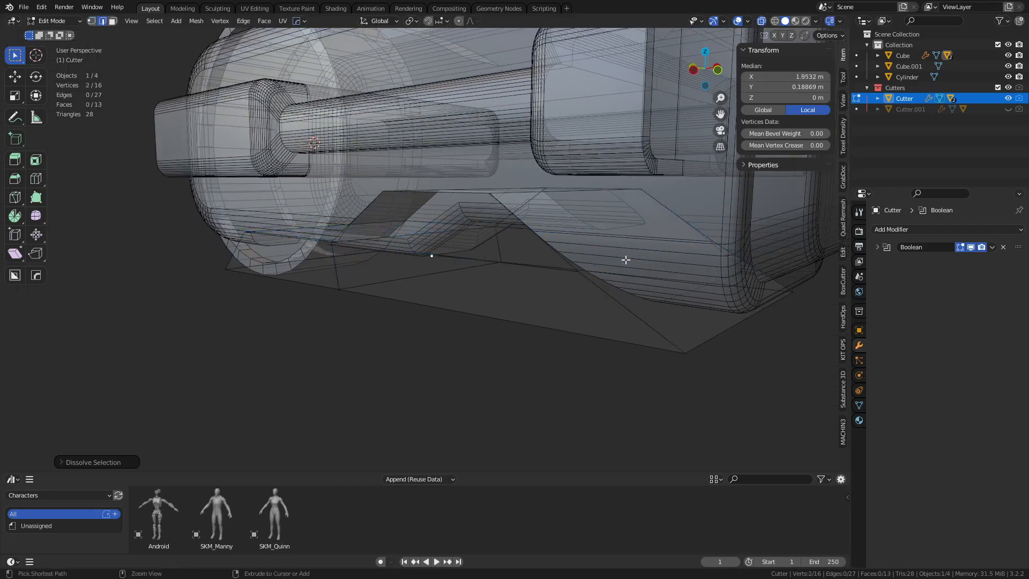
click(554, 269)
key(ctrl+x)
click(639, 236)
key(ctrl+x)
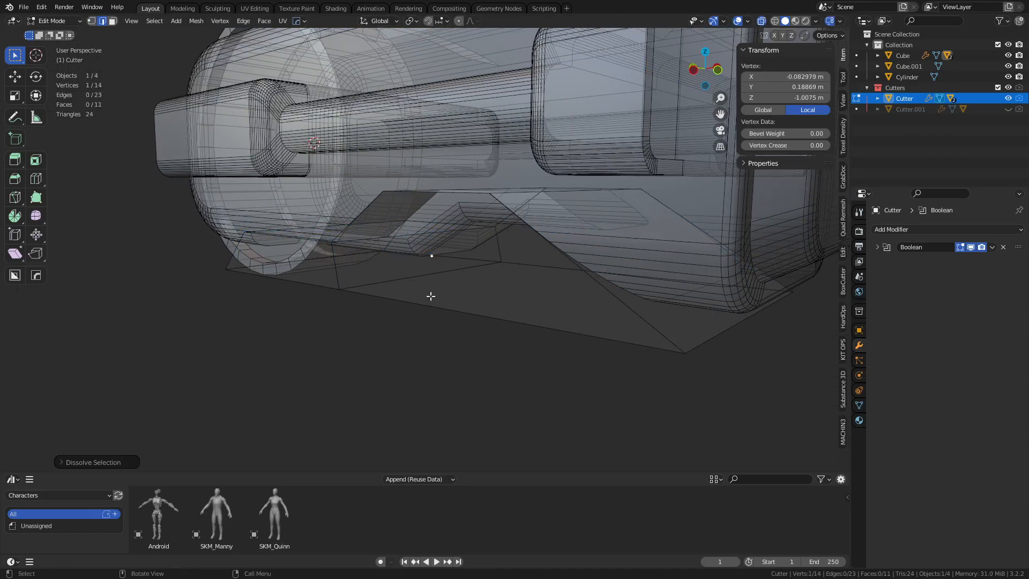
Step: Raise the underside cutter's shallow-step vertices about 0.12 m along Z and return to Object Mode
alt+middle_drag(429, 294, 514, 285)
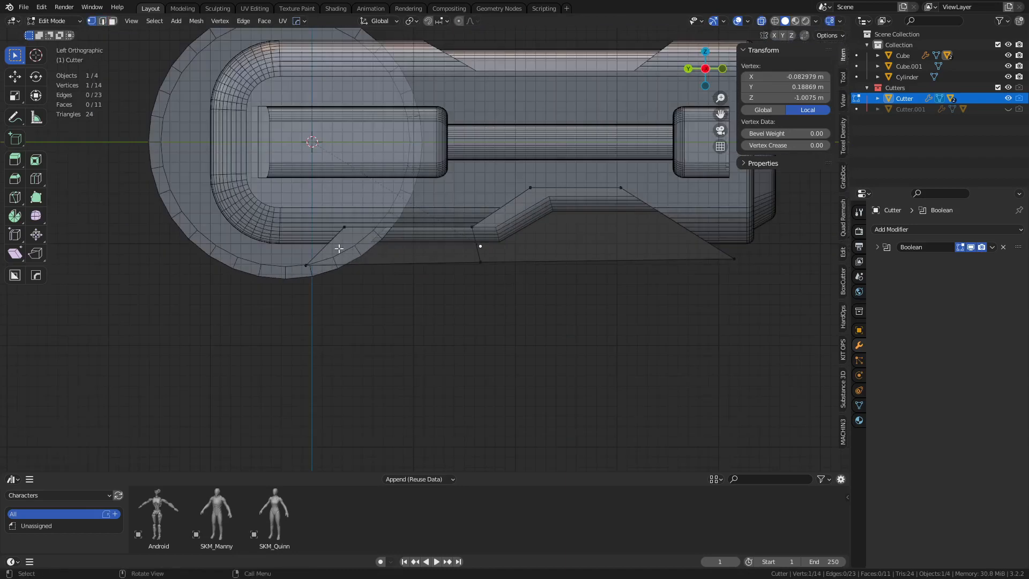
drag(313, 242, 506, 217)
key(g)
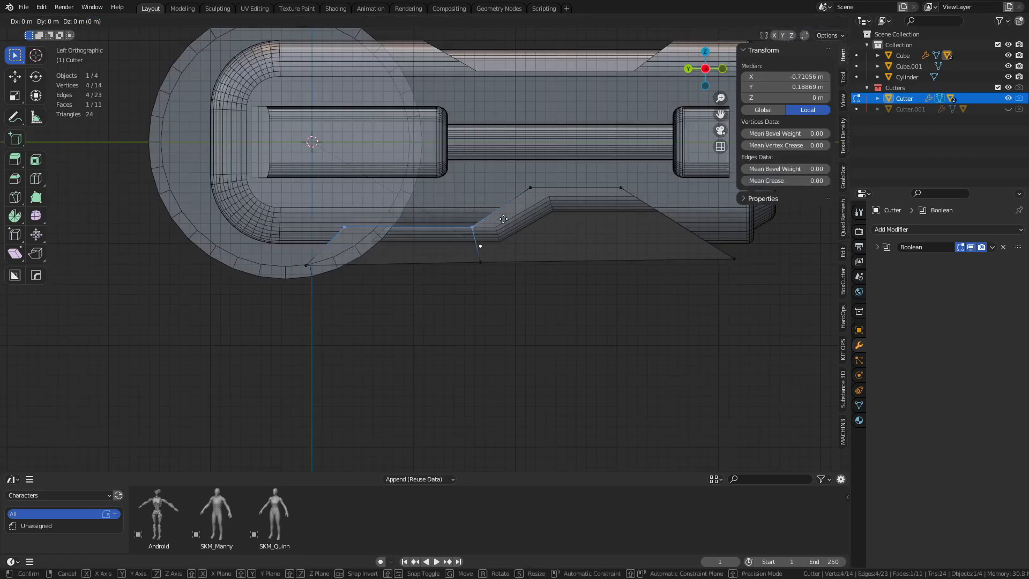
key(z)
click(504, 207)
key(Tab)
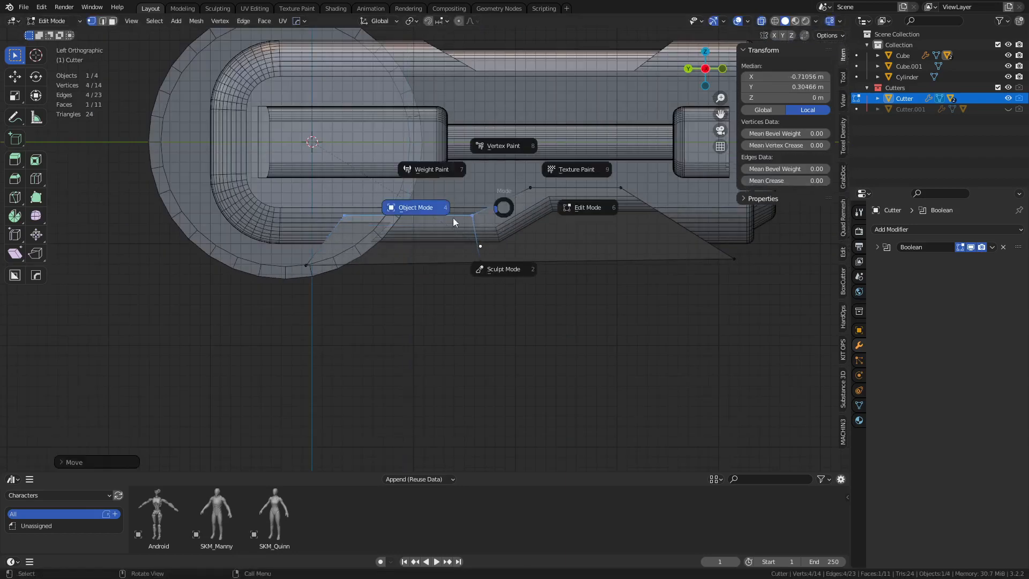
Step: Select the main body and bring up its underside boolean cutter again, viewed from the left in Object Mode
middle_drag(583, 293, 550, 305)
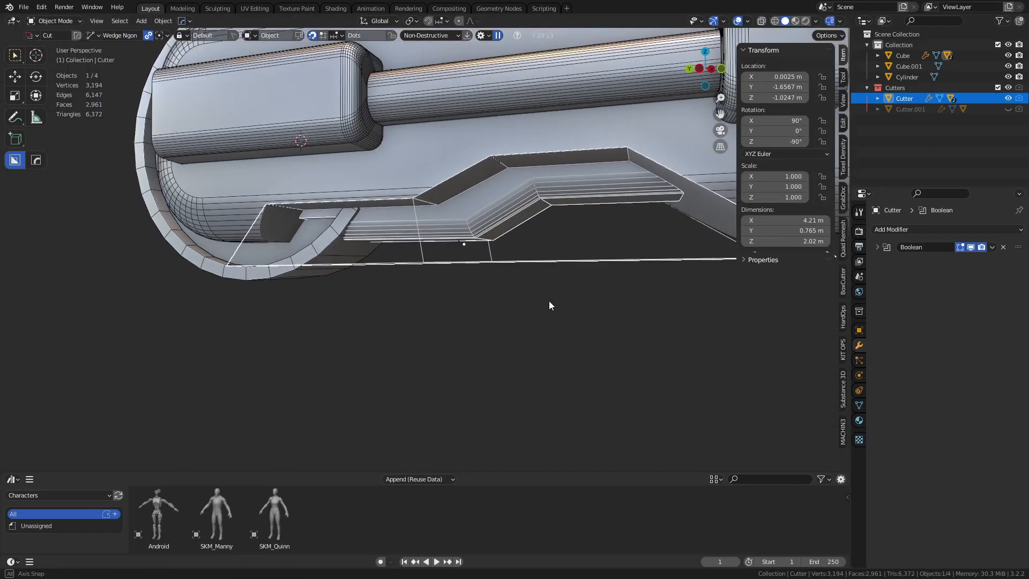
click(328, 214)
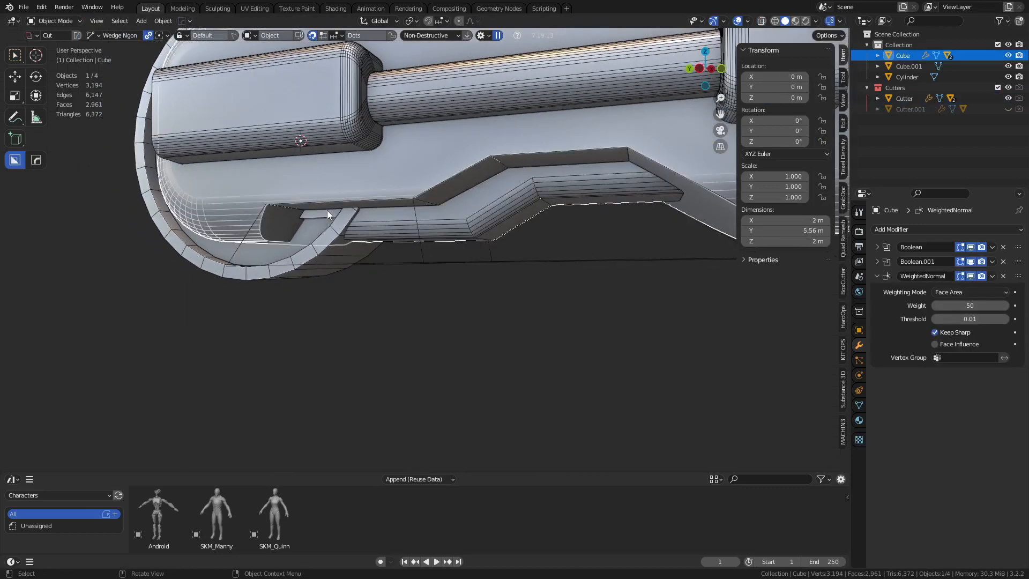
key(q)
click(445, 234)
scroll(444, 234, up, 1)
click(444, 234)
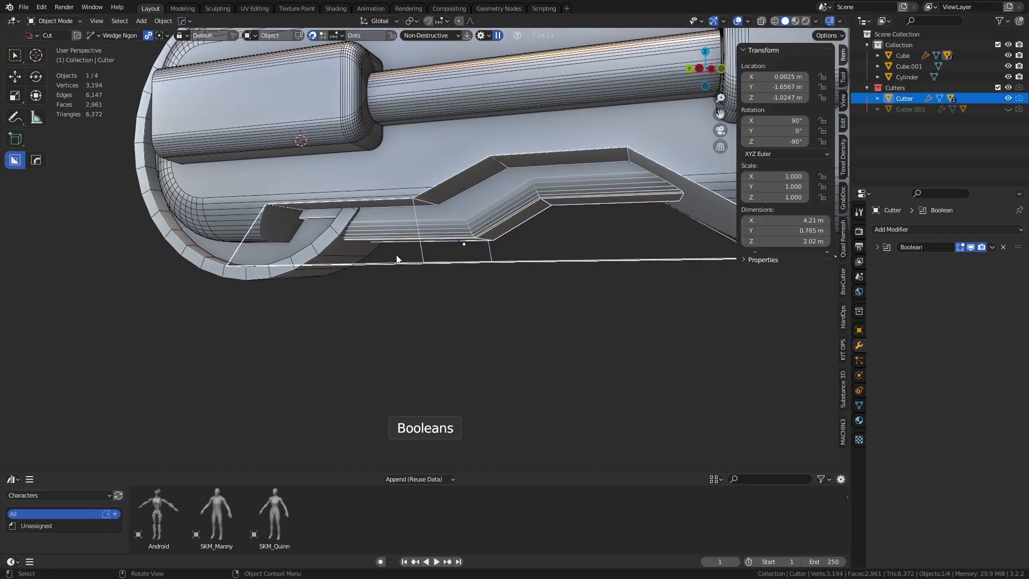
key(ctrl+KP_3)
key(Tab)
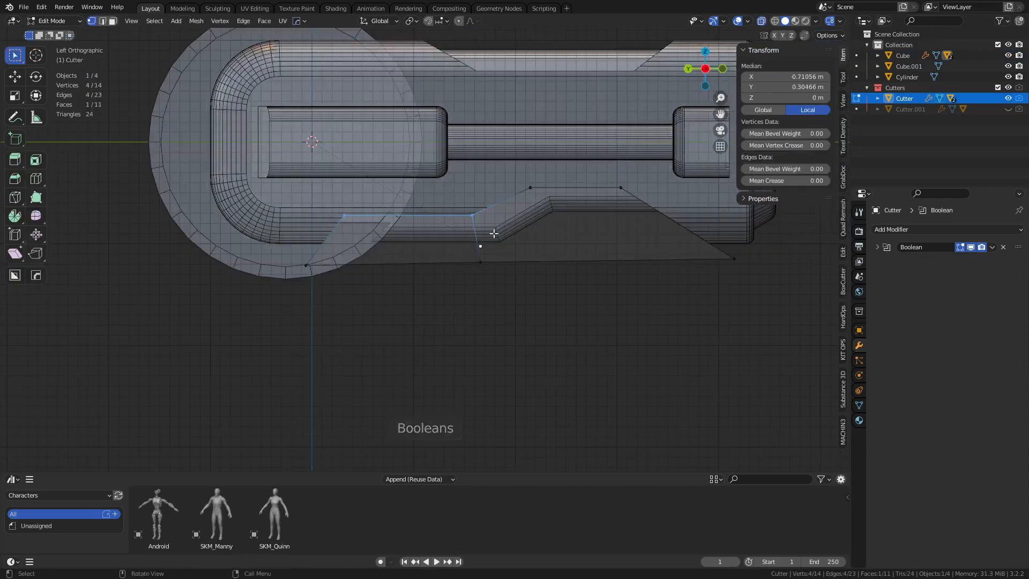
key(Tab)
scroll(414, 239, up, 2)
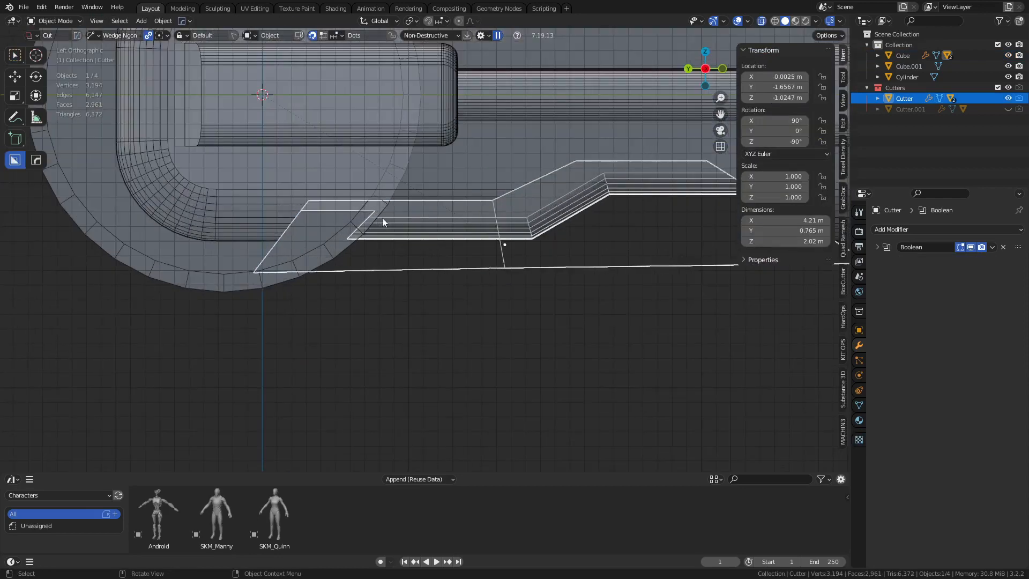
key(q)
click(447, 228)
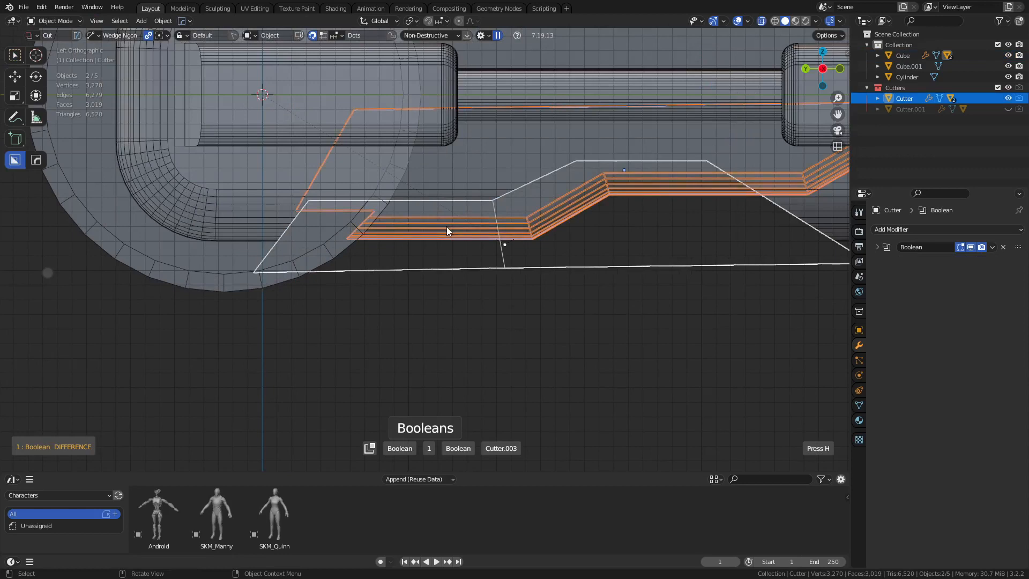
click(446, 226)
key(ctrl+Tab)
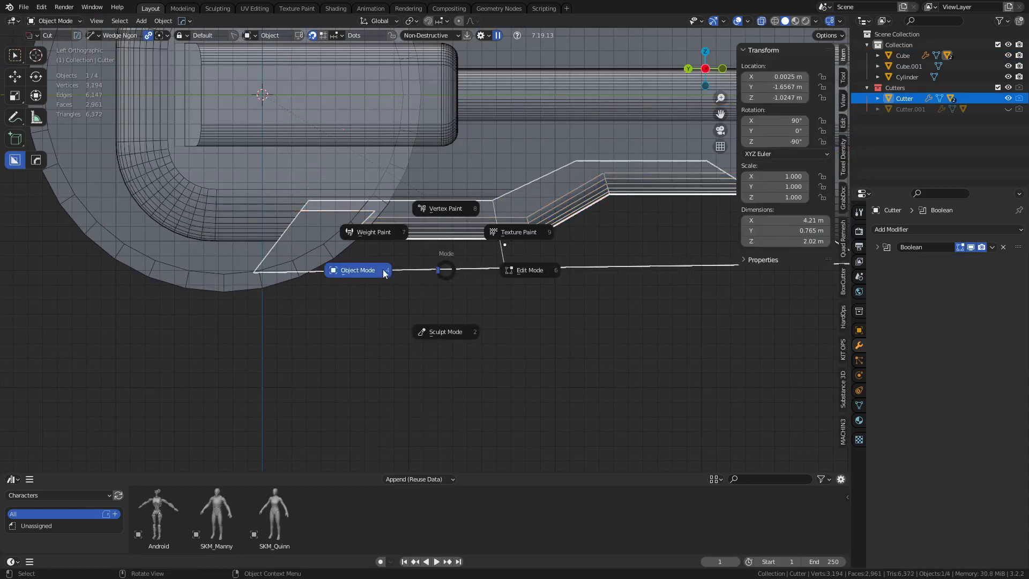
click(384, 271)
click(421, 229)
click(423, 231)
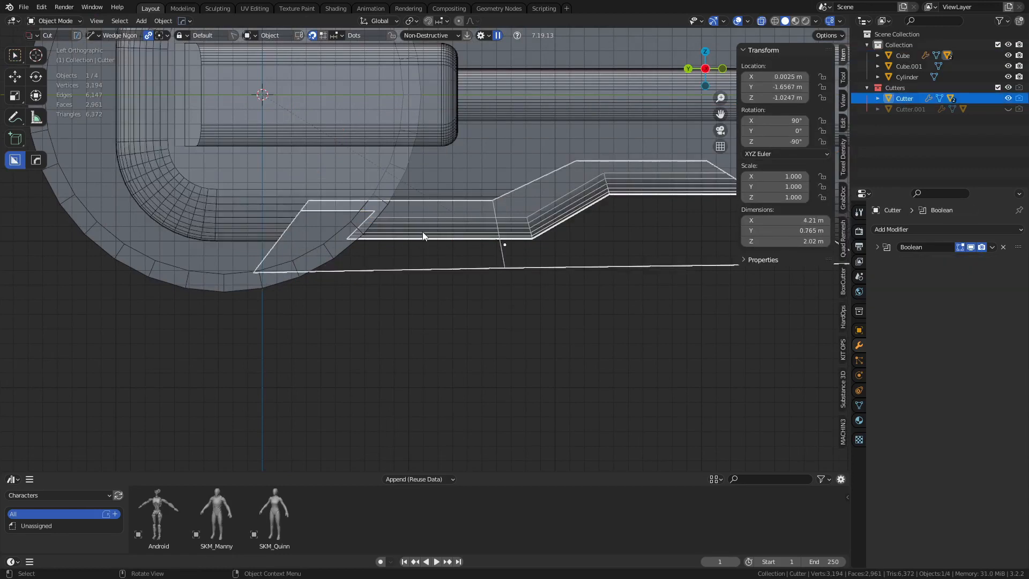
Step: Step through the booleans to the stepped cutter and its ngon notch cutter, and open the notch cutter in Edit Mode
key(q)
click(422, 232)
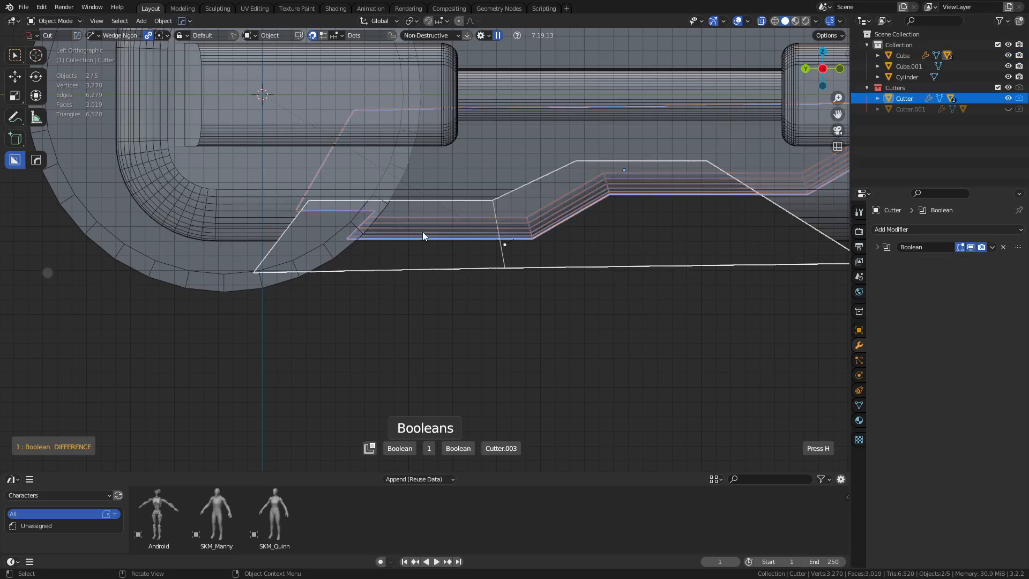
click(423, 232)
key(q)
click(422, 232)
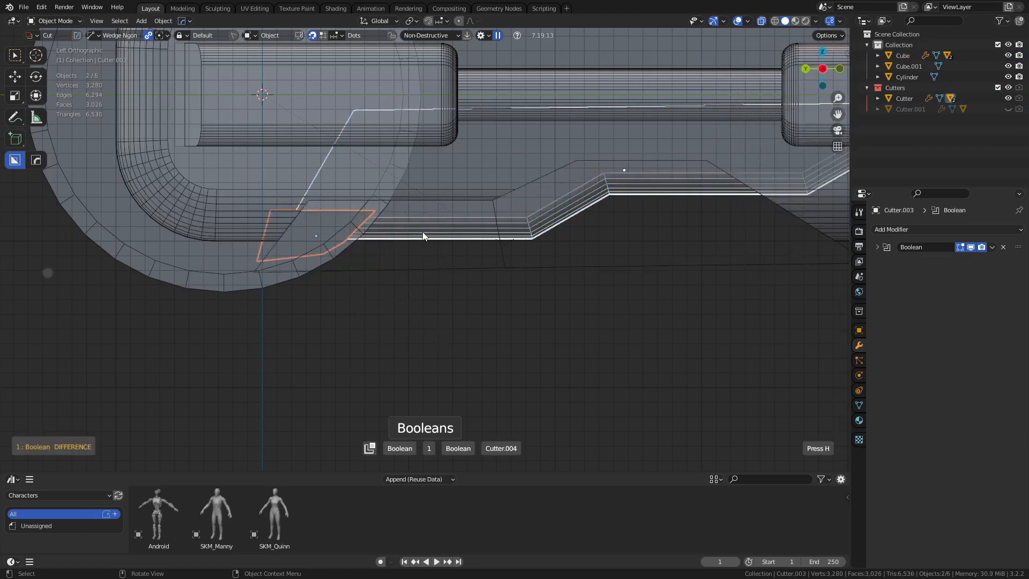
click(422, 232)
key(ctrl+Tab)
click(486, 232)
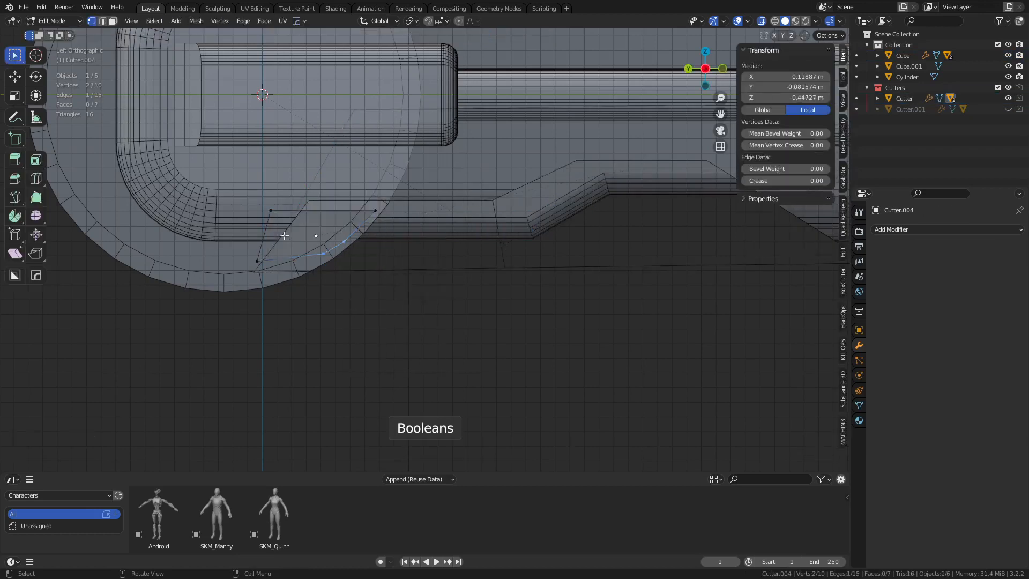
Step: Raise the notch cutter's upper vertices about 0.10 m along Z
drag(234, 223, 415, 186)
key(g)
key(z)
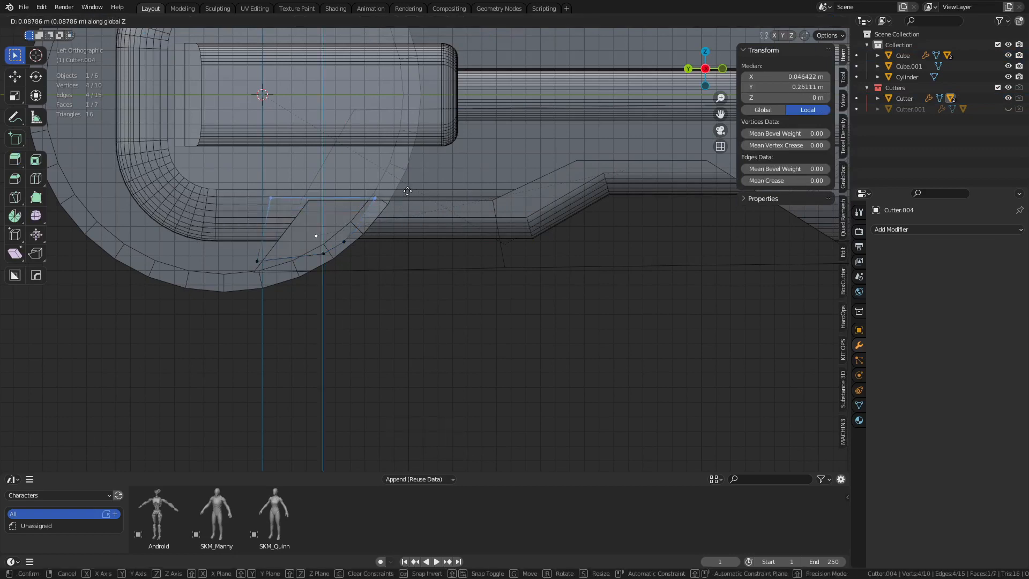
click(408, 189)
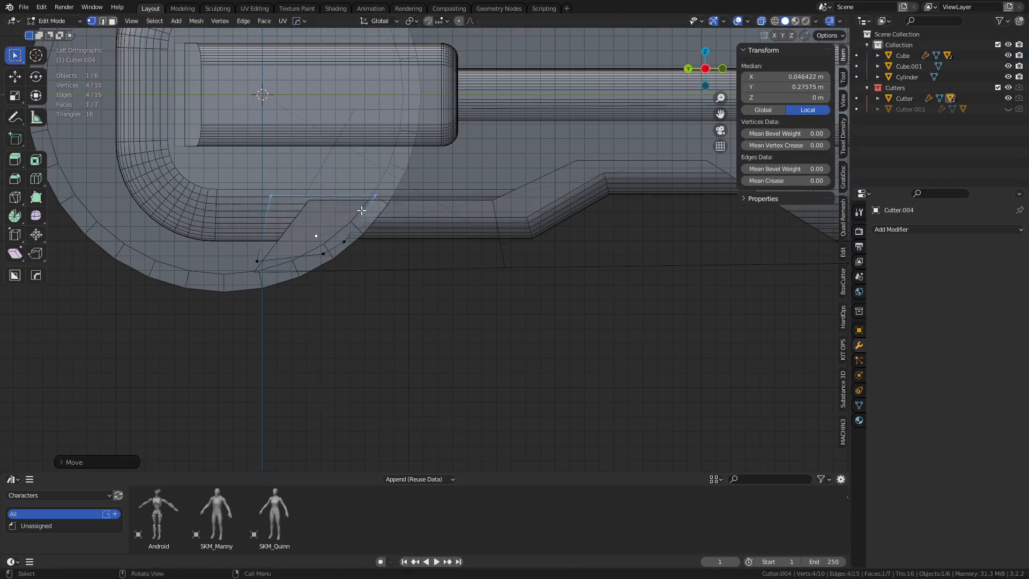
Step: Shift the notch cutter's slanted-side vertices away from the ring's center to widen the notch, and return to Object Mode
drag(362, 210, 393, 182)
key(g)
click(408, 183)
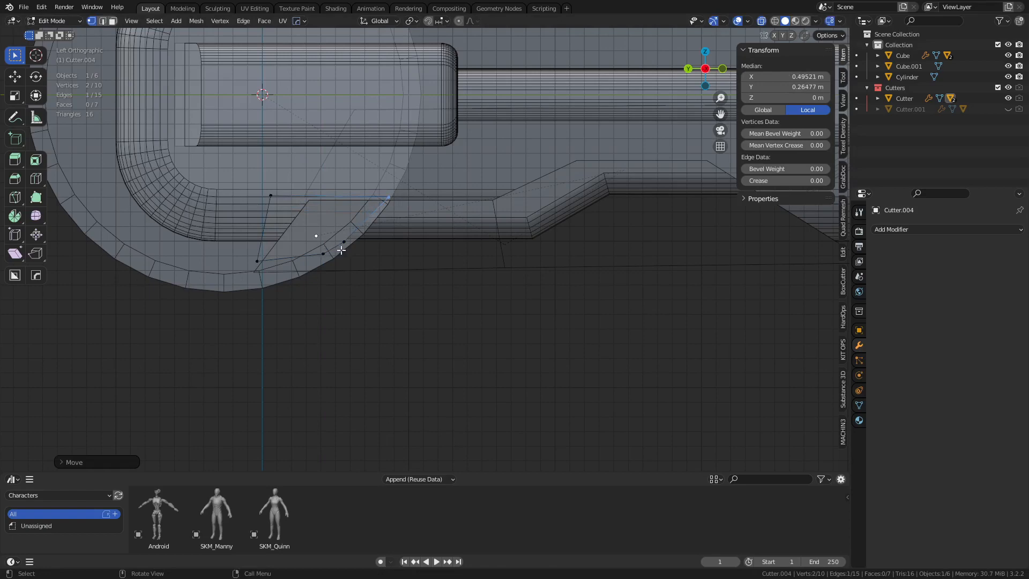
key(g)
click(383, 219)
key(ctrl+Tab)
click(317, 231)
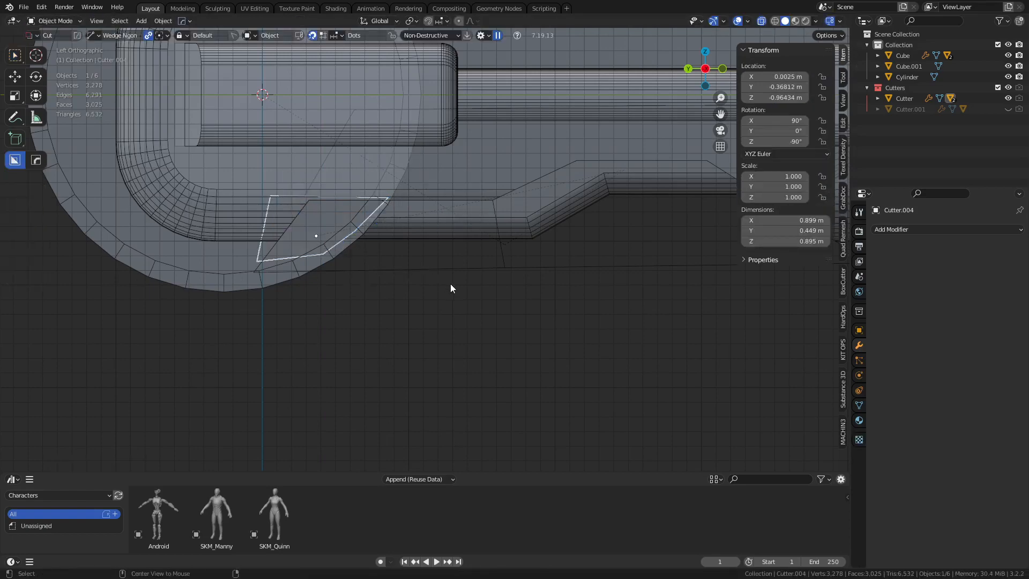
Step: Turn off X-ray and hide the visible boolean cutters, leaving only the part's solid bodies in view
key(alt+z)
scroll(549, 284, down, 4)
middle_drag(549, 284, 461, 303)
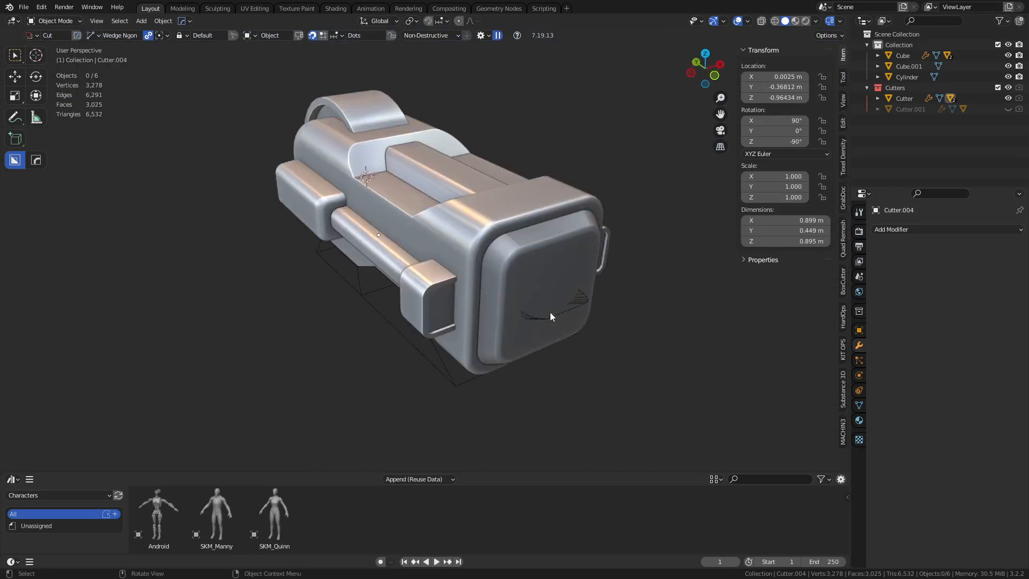
click(527, 333)
middle_drag(531, 337, 484, 304)
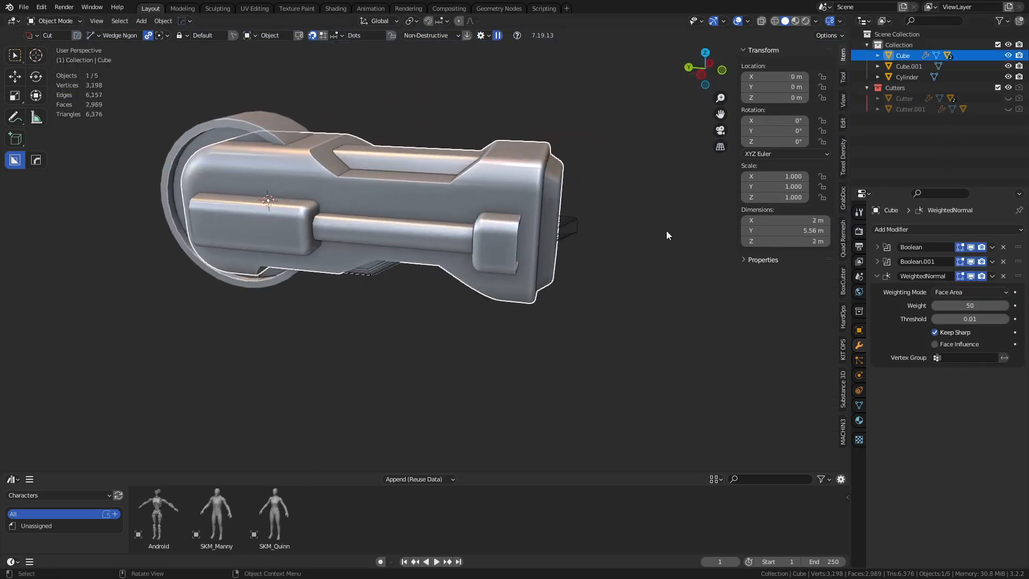
click(571, 227)
middle_drag(587, 246, 1002, 152)
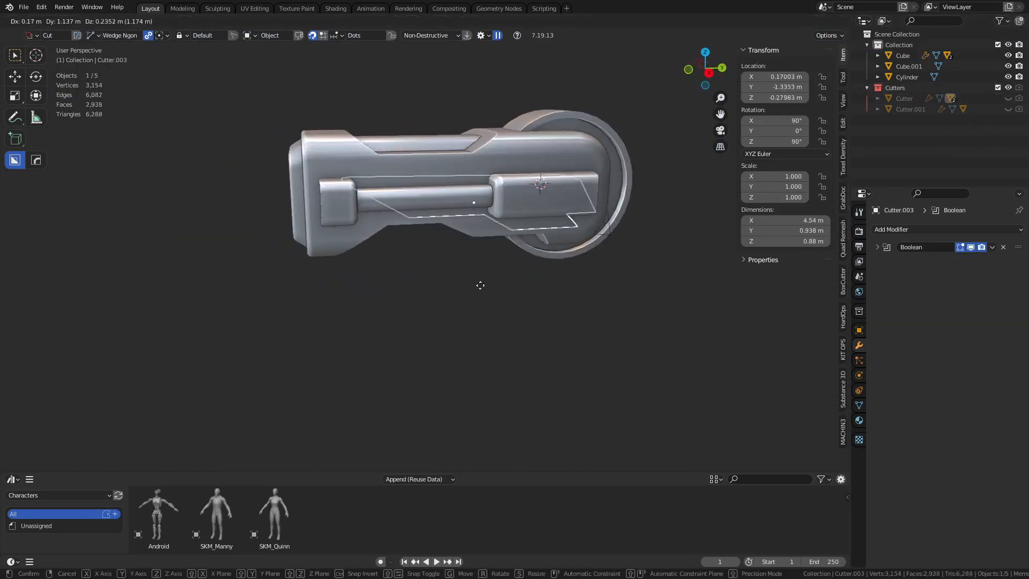
key(h)
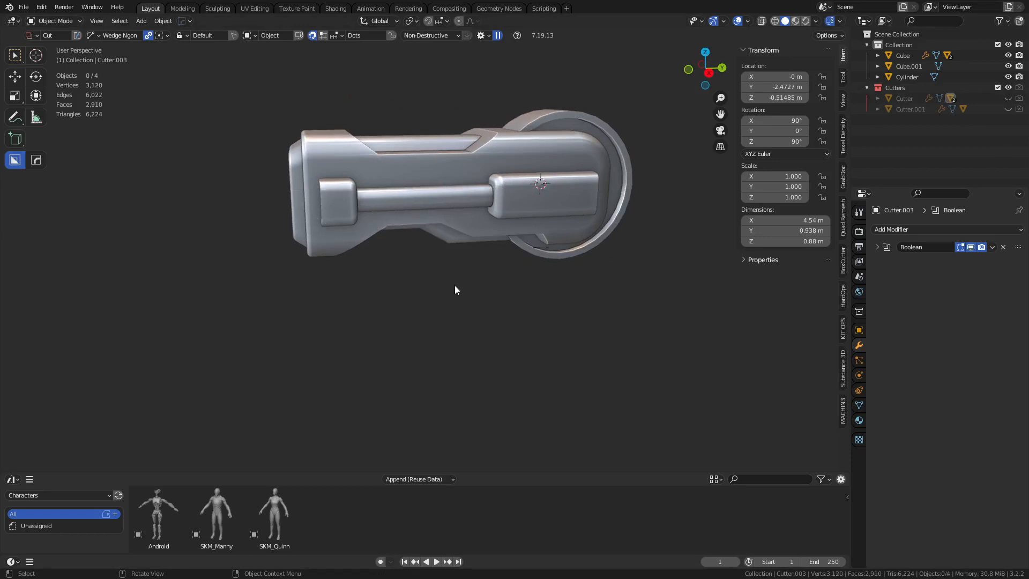
scroll(556, 262, up, 3)
middle_drag(587, 286, 510, 296)
click(633, 265)
scroll(510, 295, down, 3)
middle_drag(467, 330, 508, 324)
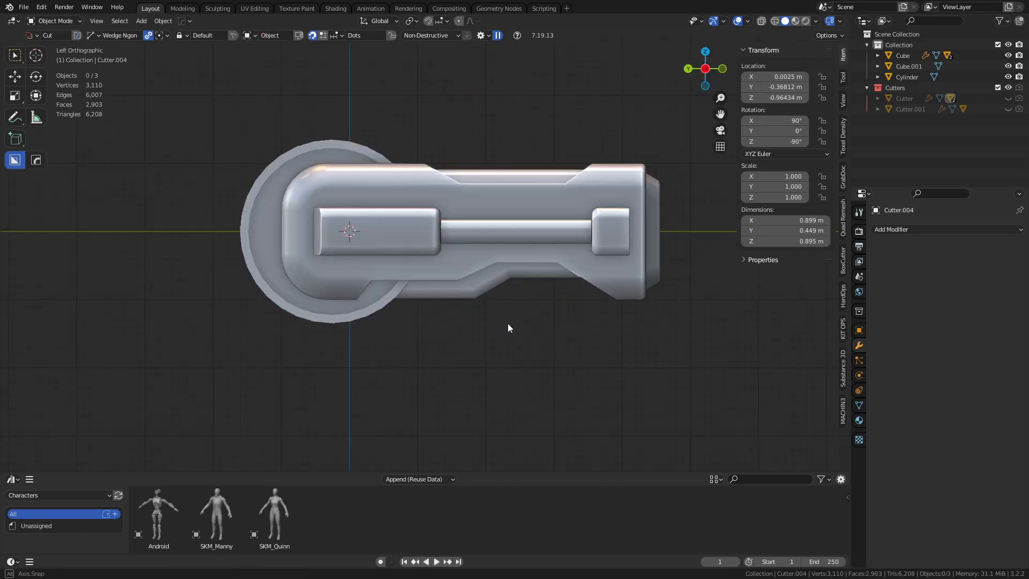
Step: Add a cube mesh and move it about 1.44 m along negative X, toward the side block
shift+middle_drag(530, 247, 481, 284)
key(shift+a)
mouse_move(461, 286)
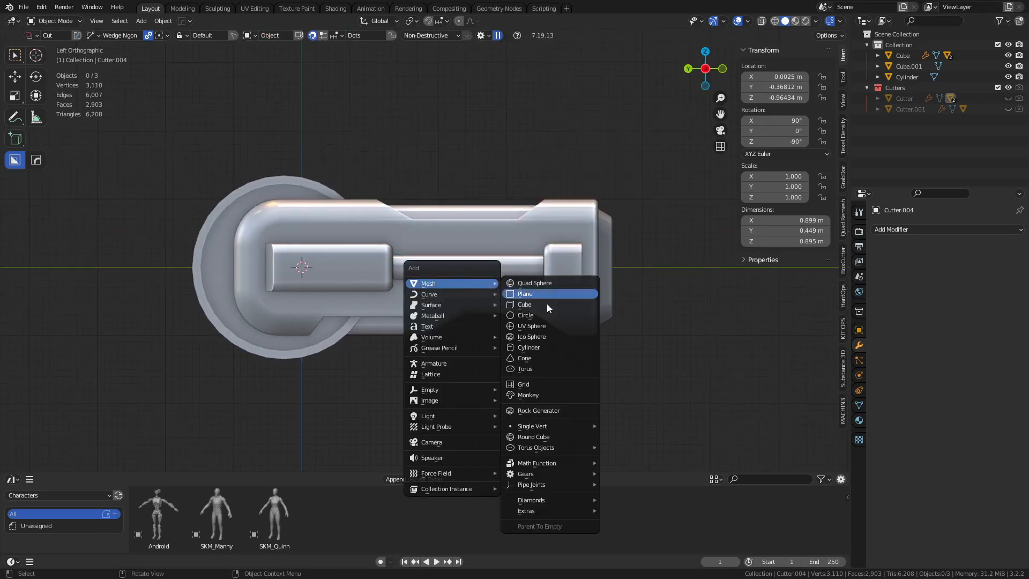
click(537, 304)
middle_drag(373, 317, 471, 347)
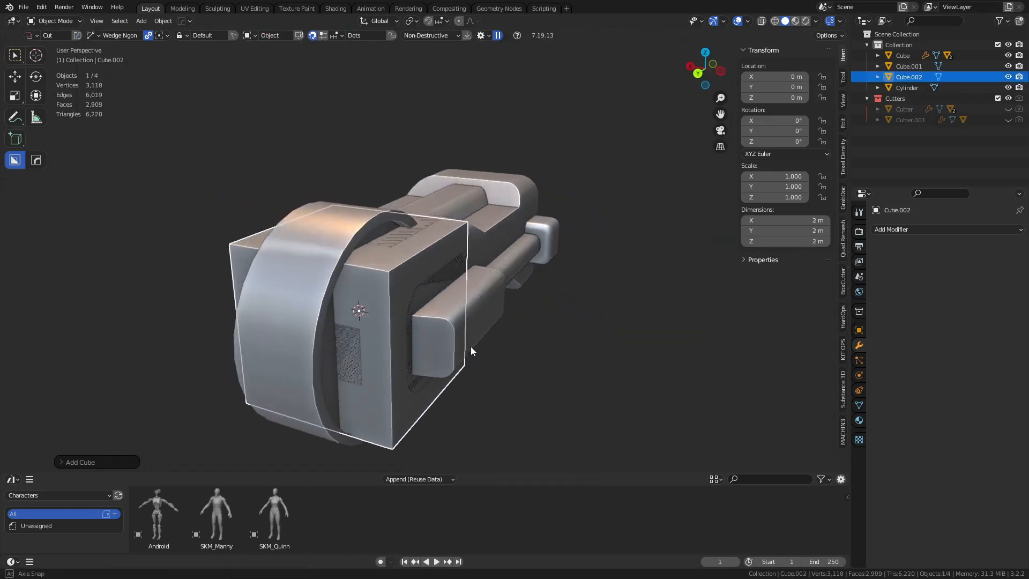
key(f)
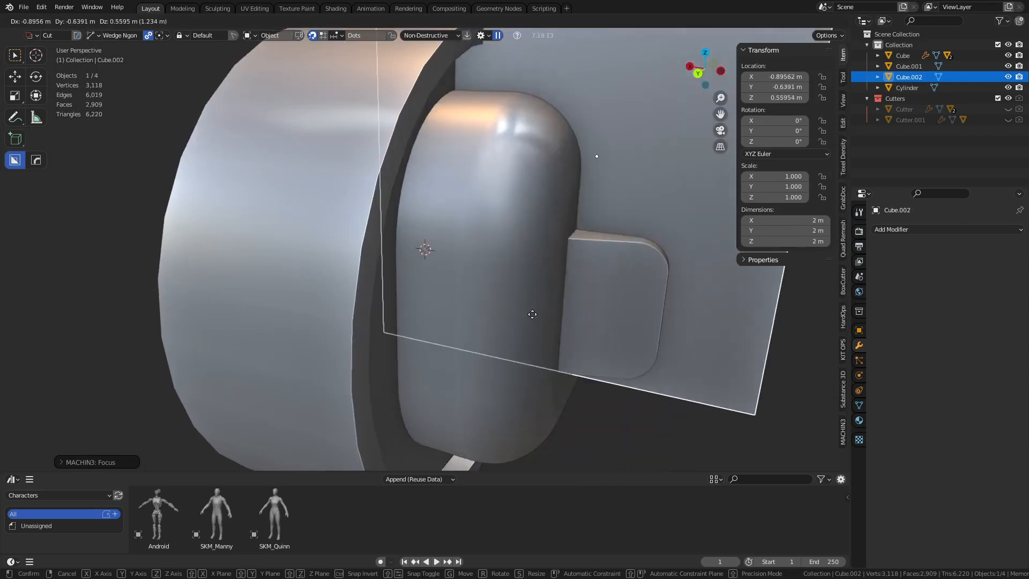
key(g)
key(x)
click(754, 349)
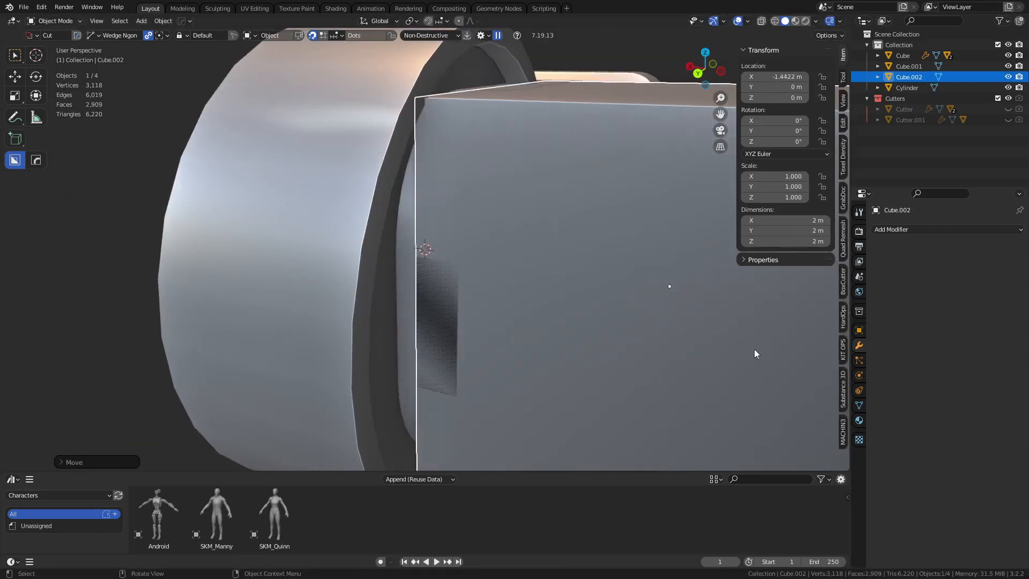
Step: Scale the new cube down uniformly to about 0.25 m per side
key(s)
right_click(675, 317)
key(s)
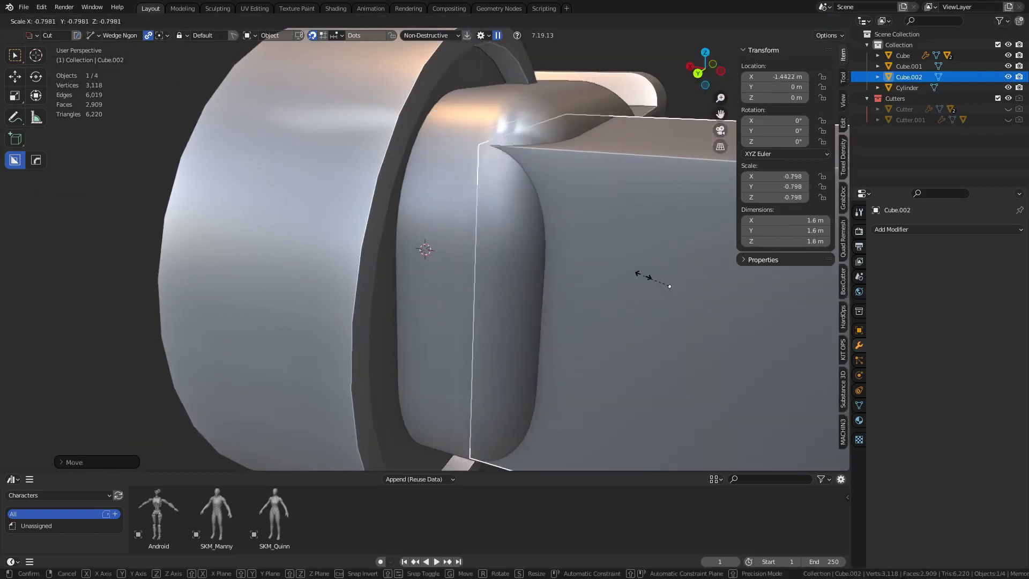
right_click(582, 328)
key(s)
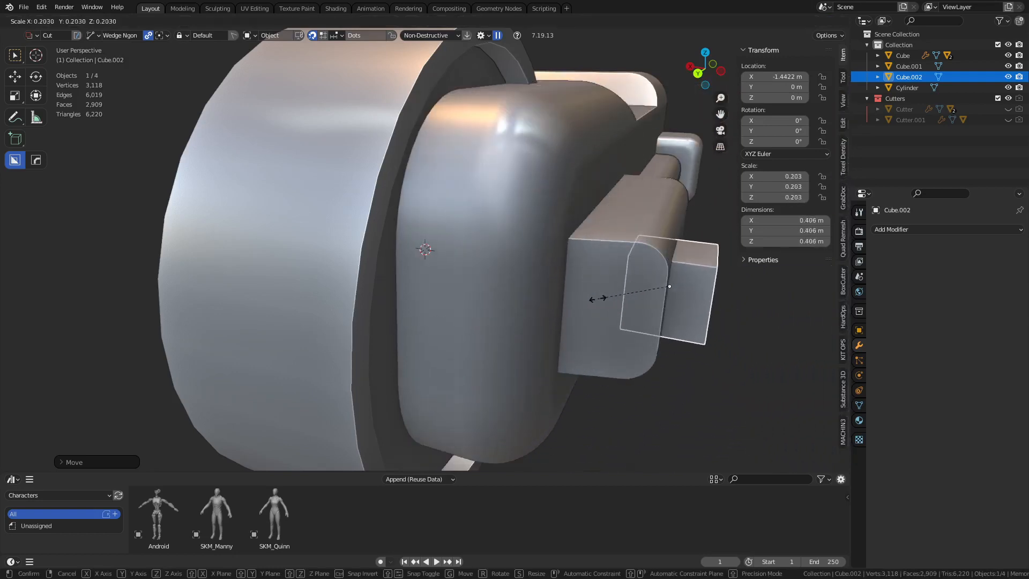
click(627, 302)
Step: Position the small cube above the side block at the body's surface, at about Z 0.51 m and X -1.0 m
key(g)
key(z)
click(623, 199)
key(g)
key(y)
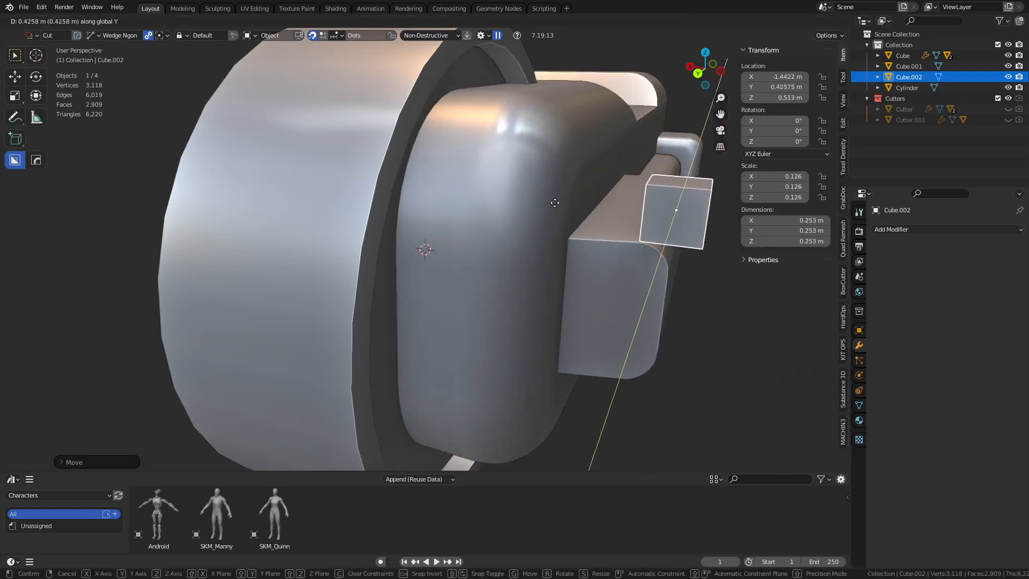
key(x)
click(536, 207)
Step: In Edit Mode, pull the cube's rod-side end face along Y to stretch it into a long bar above the block
middle_drag(710, 270, 474, 285)
key(ctrl+Tab)
click(586, 286)
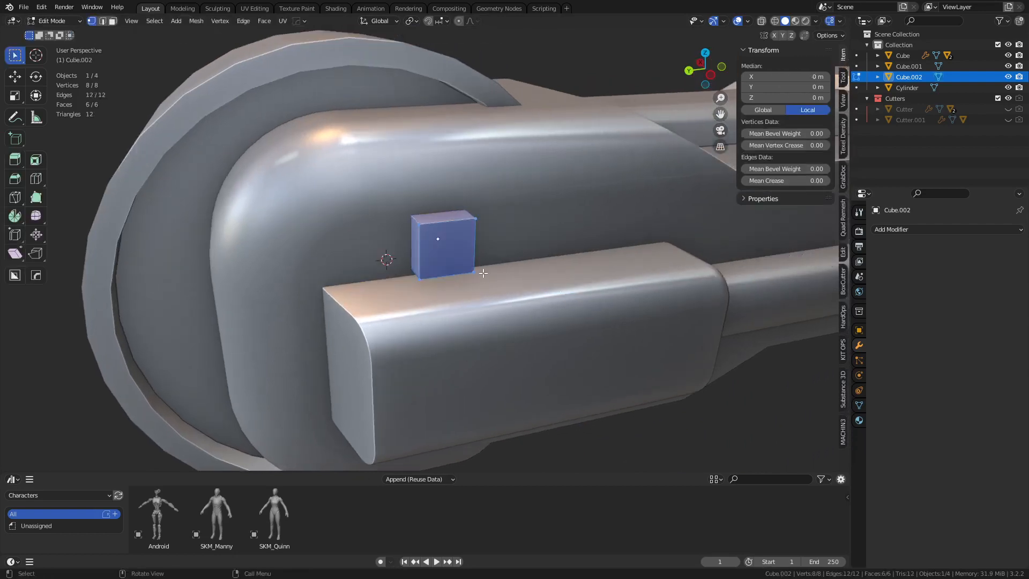
key(alt+z)
key(alt+a)
click(463, 237)
key(g)
key(y)
click(692, 230)
key(alt+z)
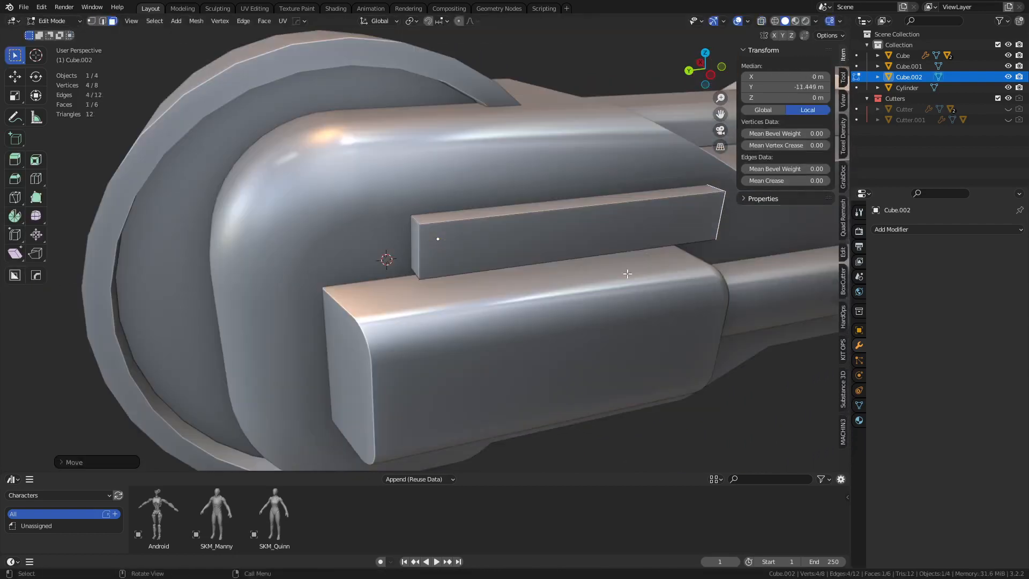
Step: Flatten the whole bar along Z to about 0.09 m high
key(a)
key(s)
key(z)
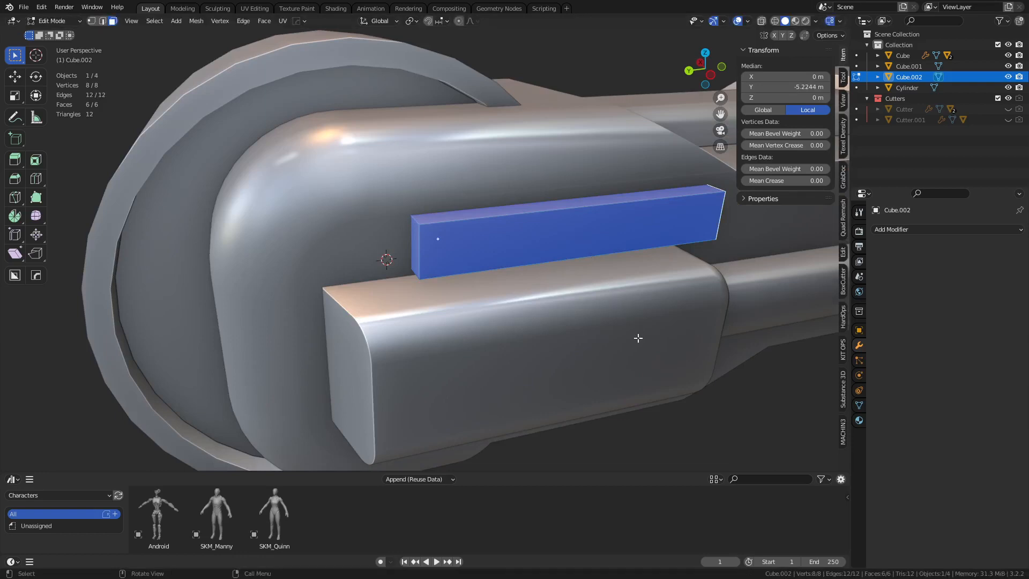
click(572, 271)
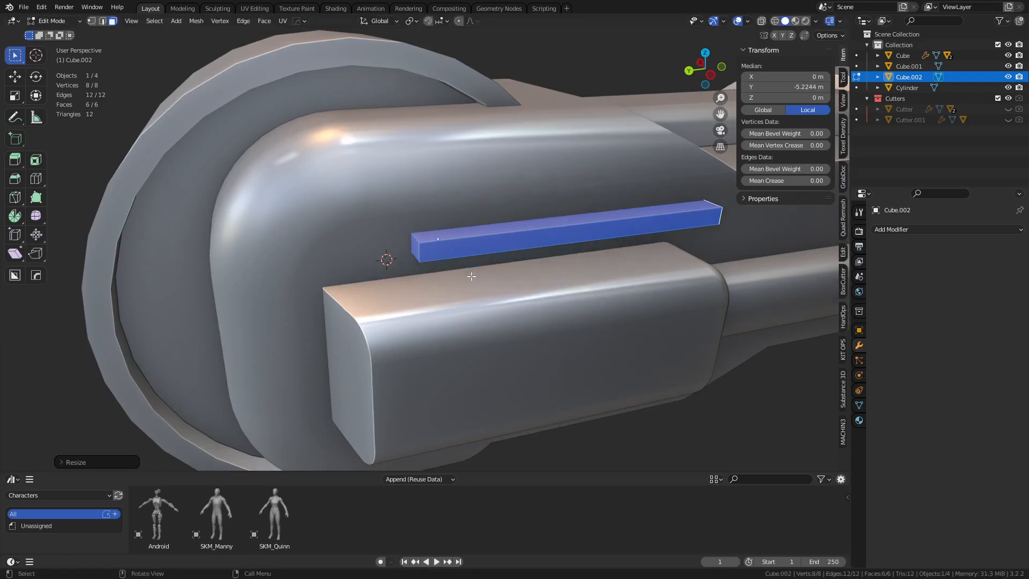
Step: Extend the bar's ring-side end face along Y toward the ring
click(407, 253)
key(g)
key(y)
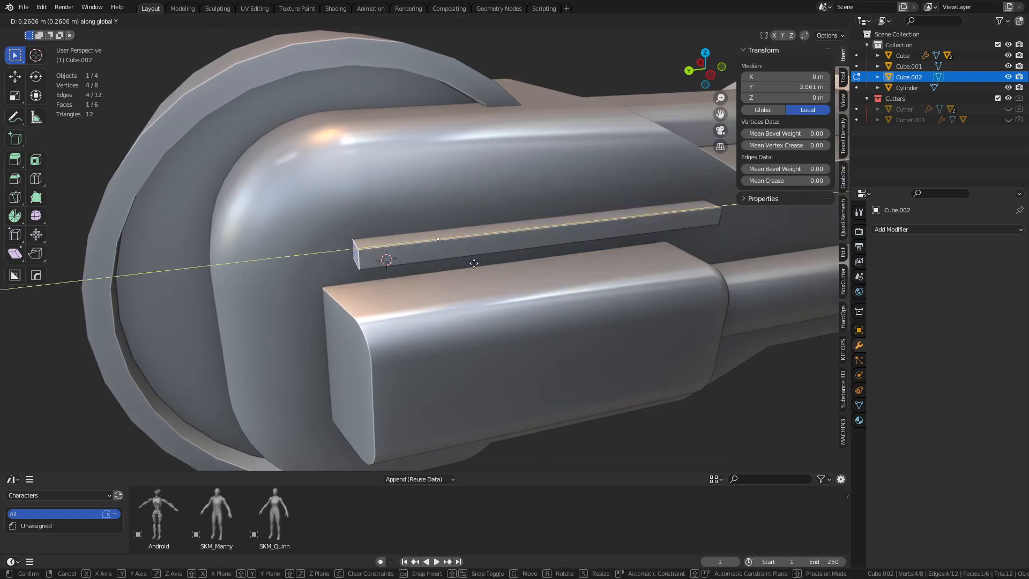
click(544, 276)
mouse_move(544, 276)
middle_down()
mouse_move(634, 271)
mouse_move(547, 259)
middle_up()
click(547, 260)
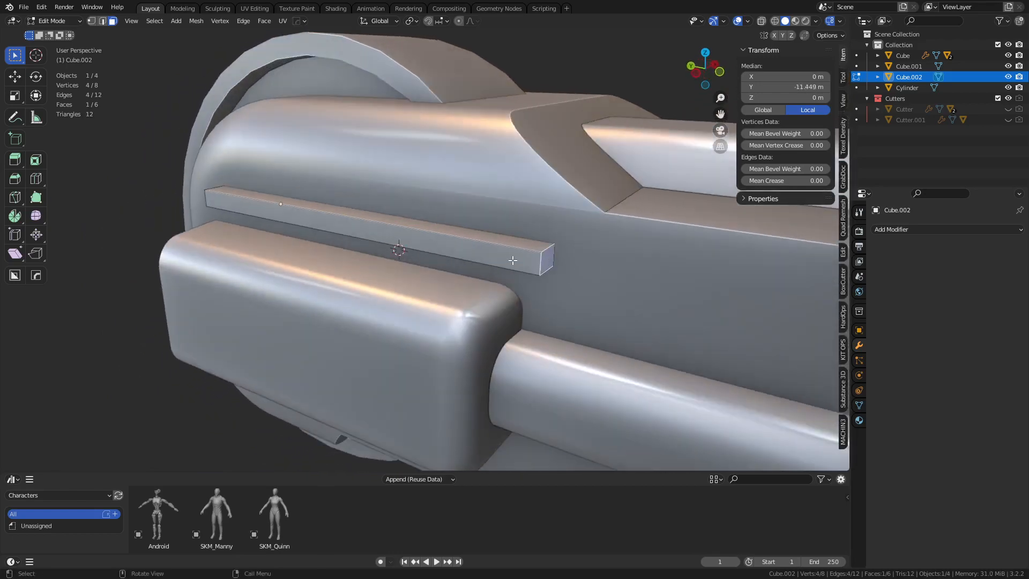
Step: Scale the bar's outer side face wider along Y so both ends slant outward
click(511, 258)
key(s)
key(x)
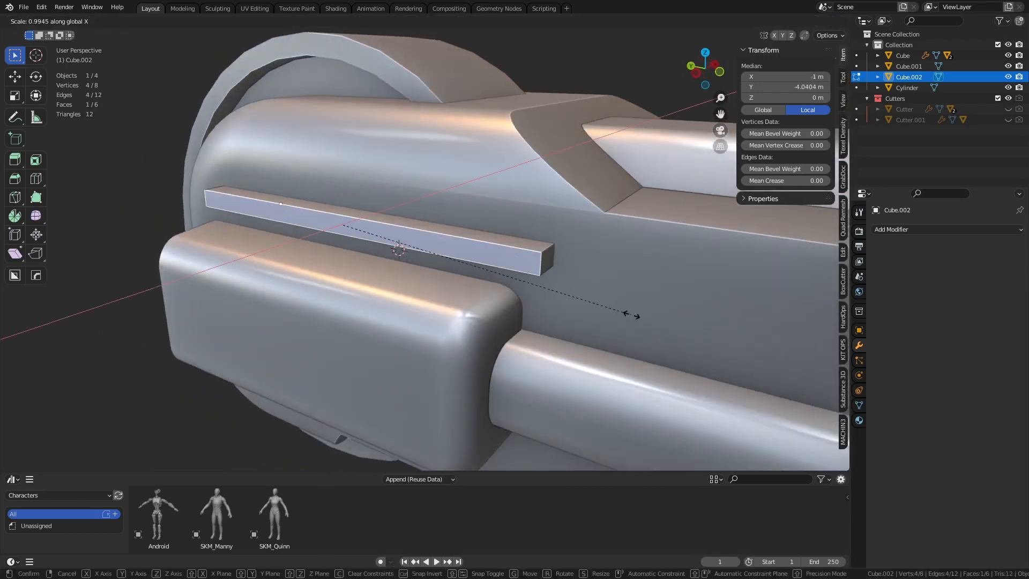
click(761, 323)
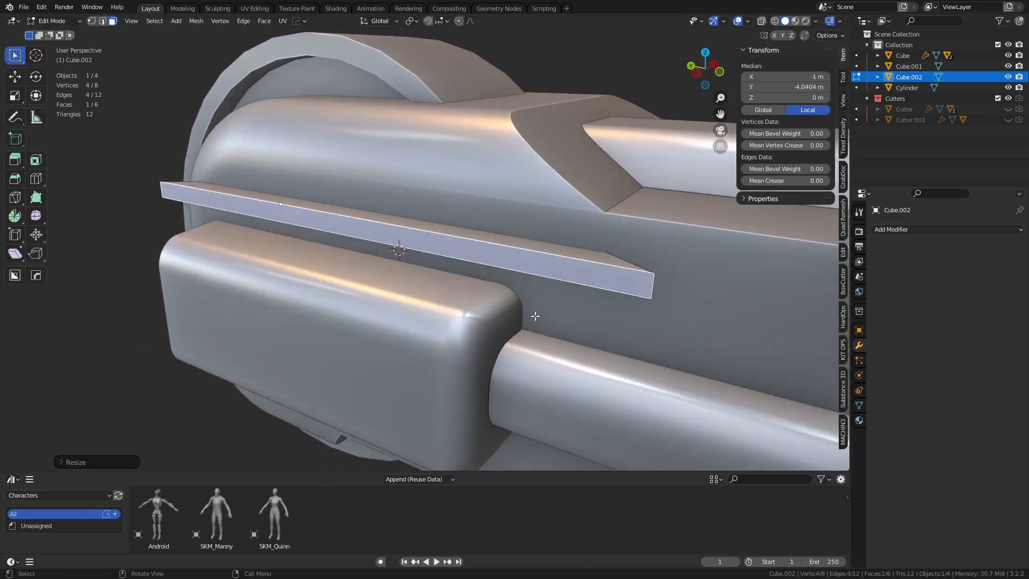
Step: Shorten the whole tapered bar along Y to about 2.28 m and return to Object Mode
middle_drag(536, 317, 591, 322)
key(Tab)
click(531, 322)
key(Tab)
click(606, 324)
key(a)
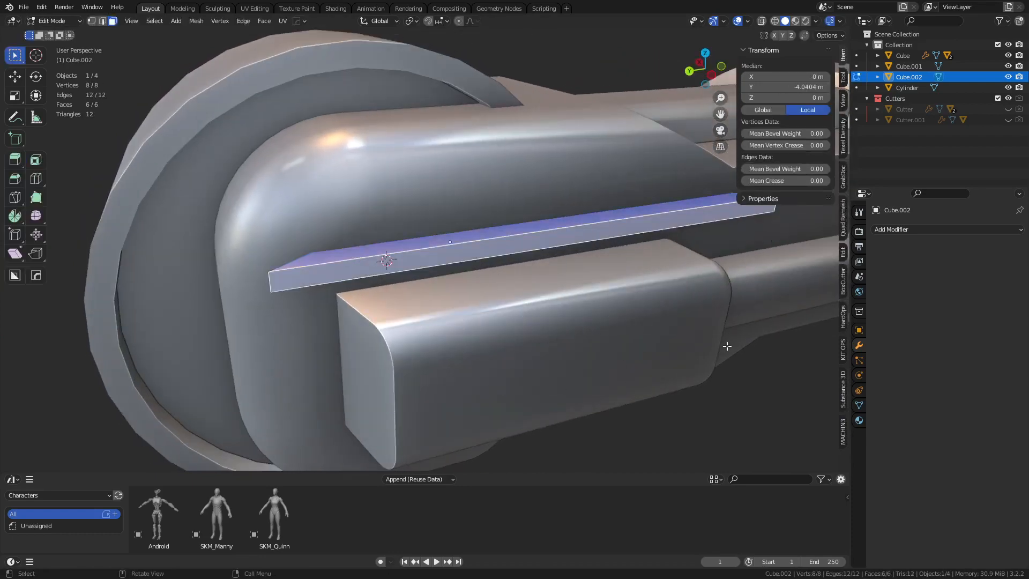
key(s)
key(y)
click(700, 339)
key(Tab)
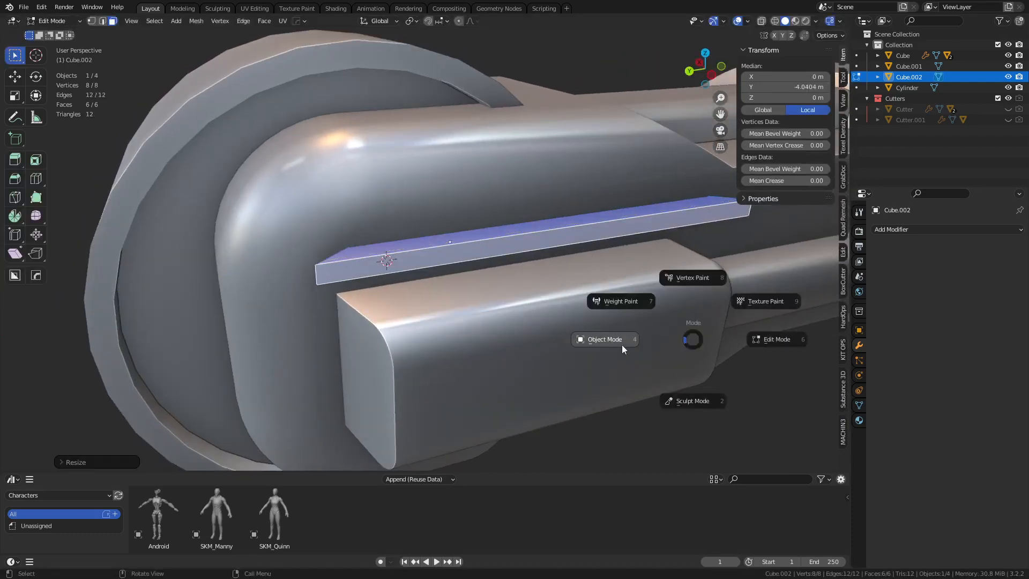
click(622, 346)
Step: Cut the tapered bar out of the main body as a slot using Bool Tool's Brush Boolean Difference
middle_drag(684, 334, 628, 341)
key(ctrl+shift+b)
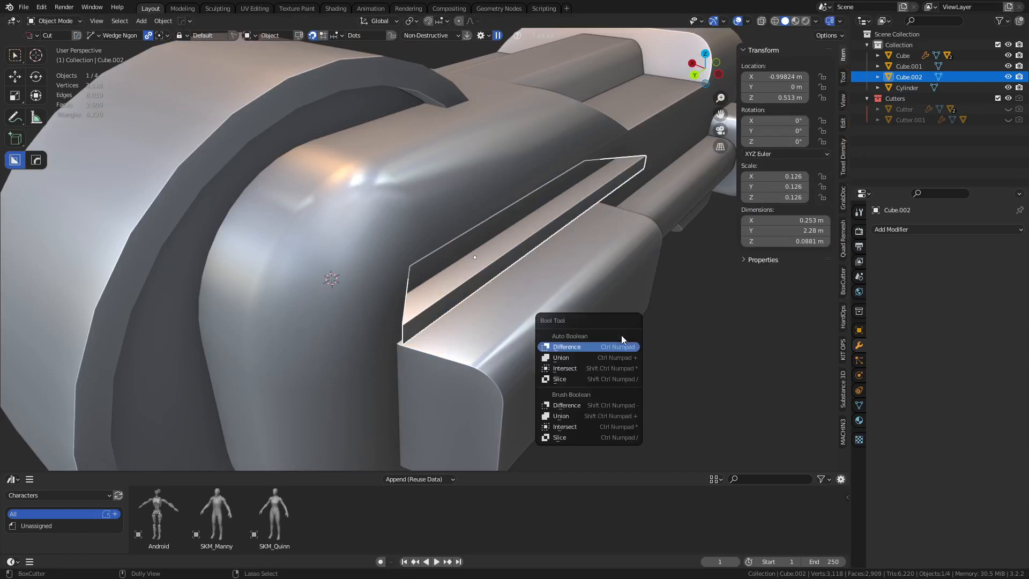
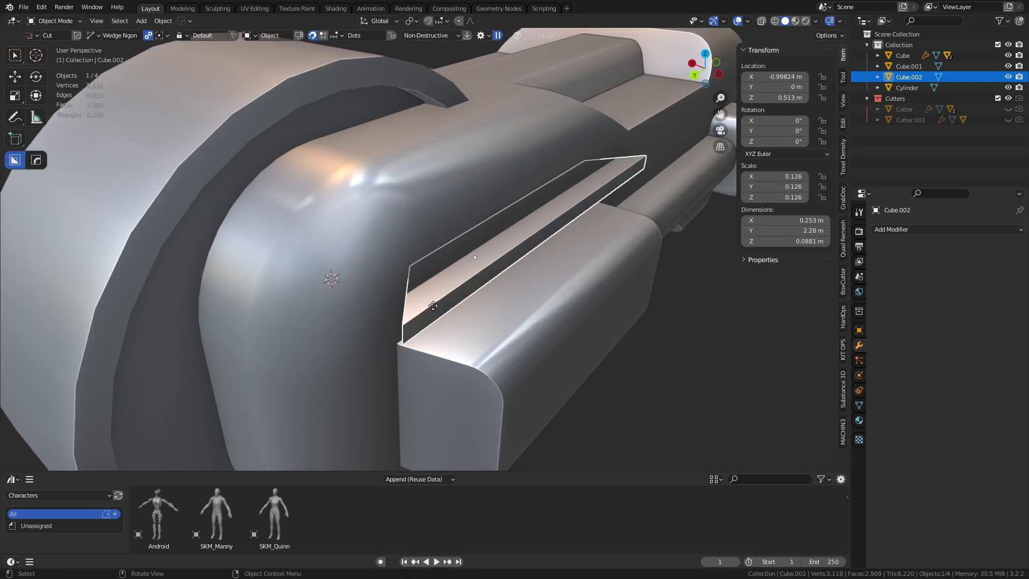
shift+click(346, 262)
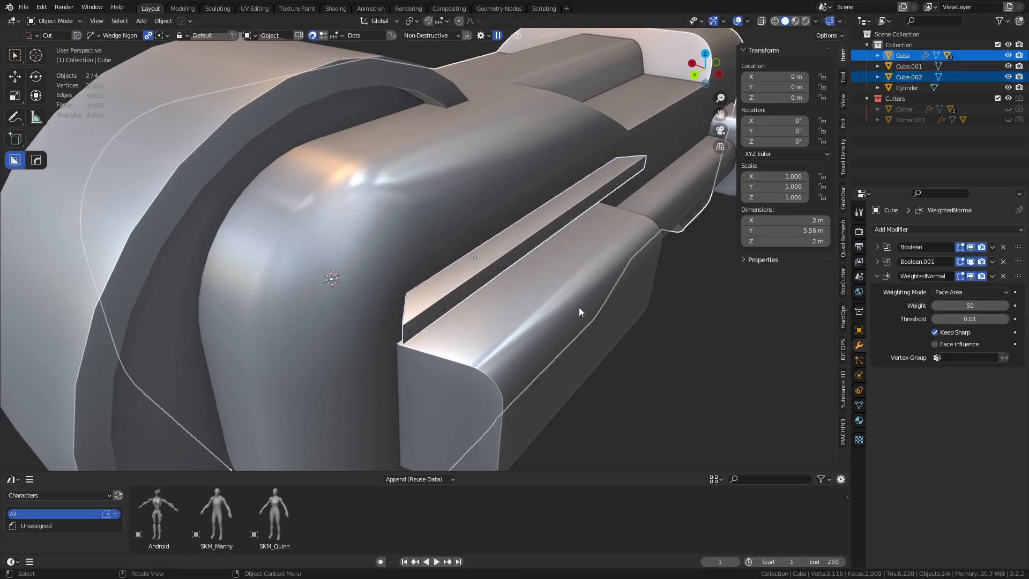
key(shift+ctrl+b)
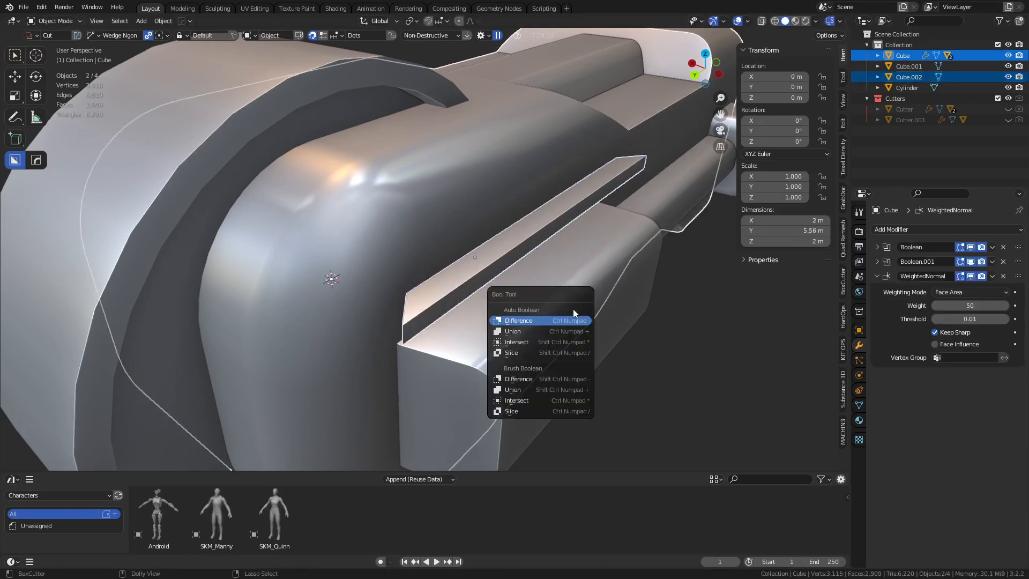
click(566, 378)
click(703, 352)
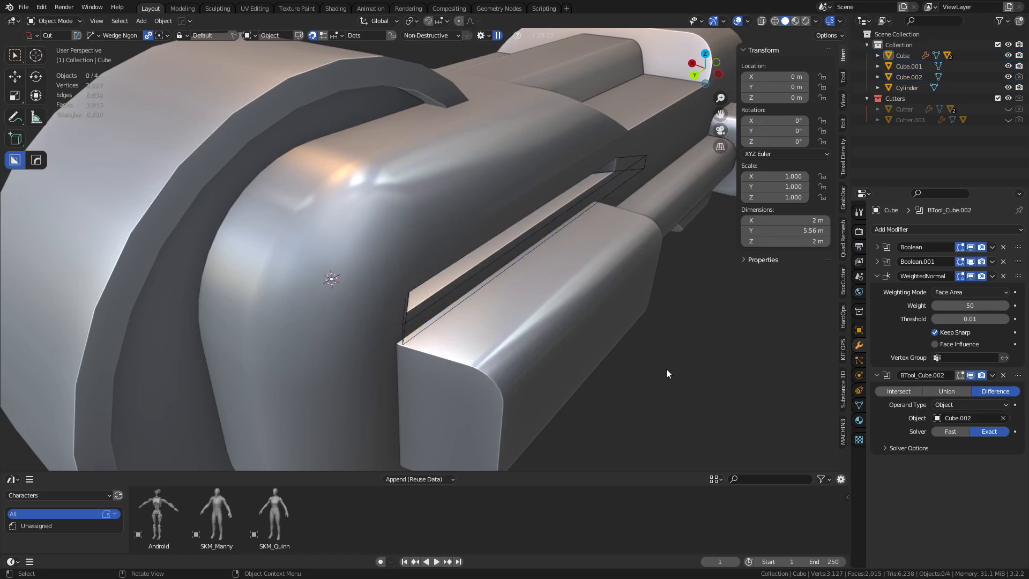
Step: Scale the slot cutter along Z to about 0.135 m to make the slot taller
middle_drag(593, 342, 448, 255)
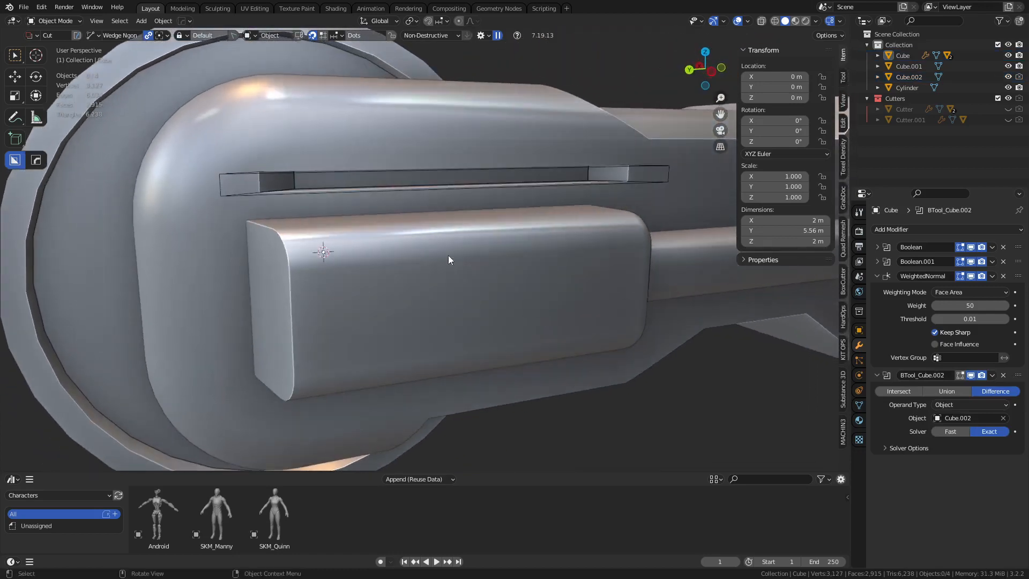
click(441, 187)
key(s)
key(z)
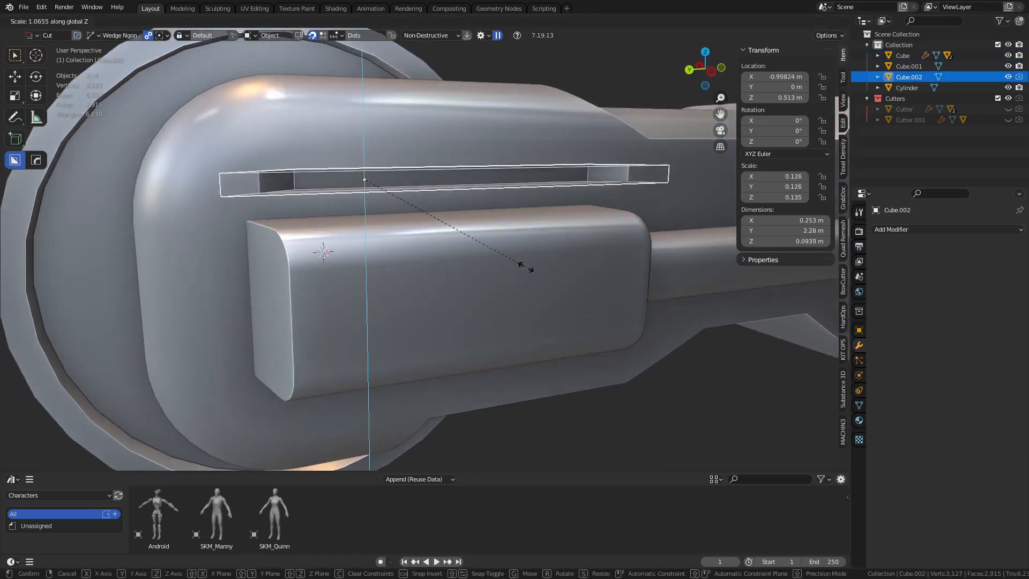
click(561, 368)
Step: Set the main body's slot boolean modifier to the Fast solver
click(464, 198)
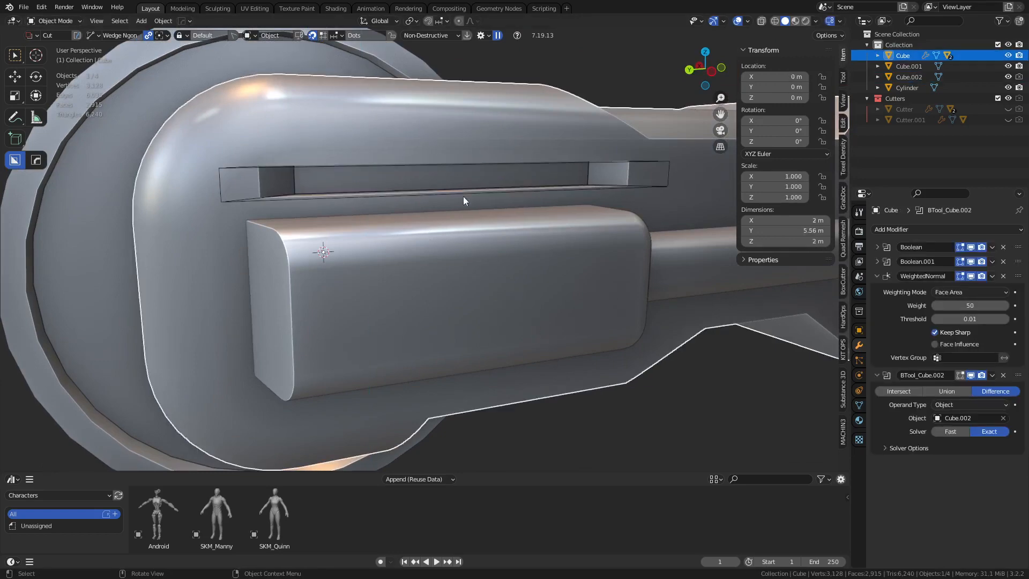
middle_drag(511, 215, 597, 264)
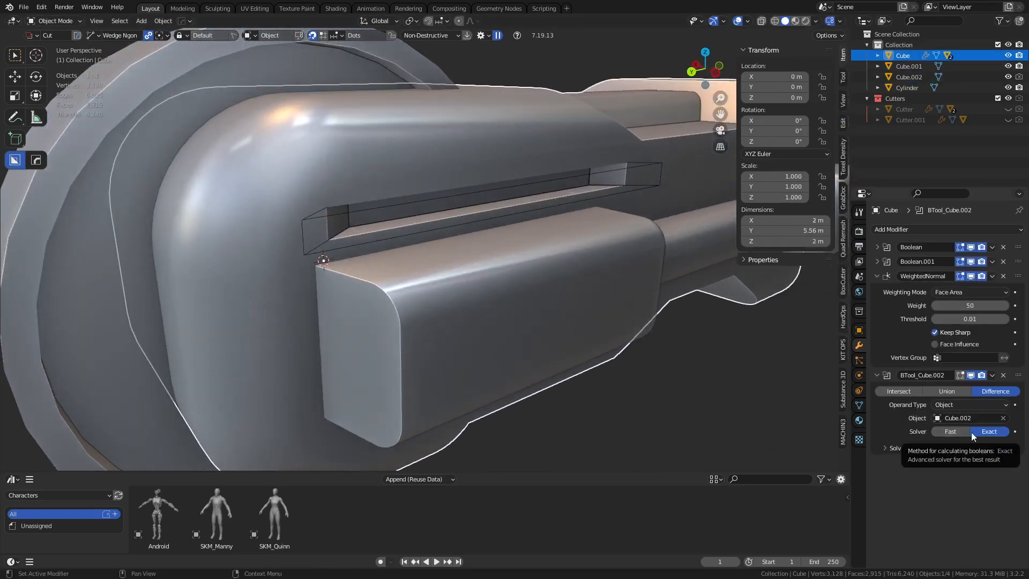
click(956, 432)
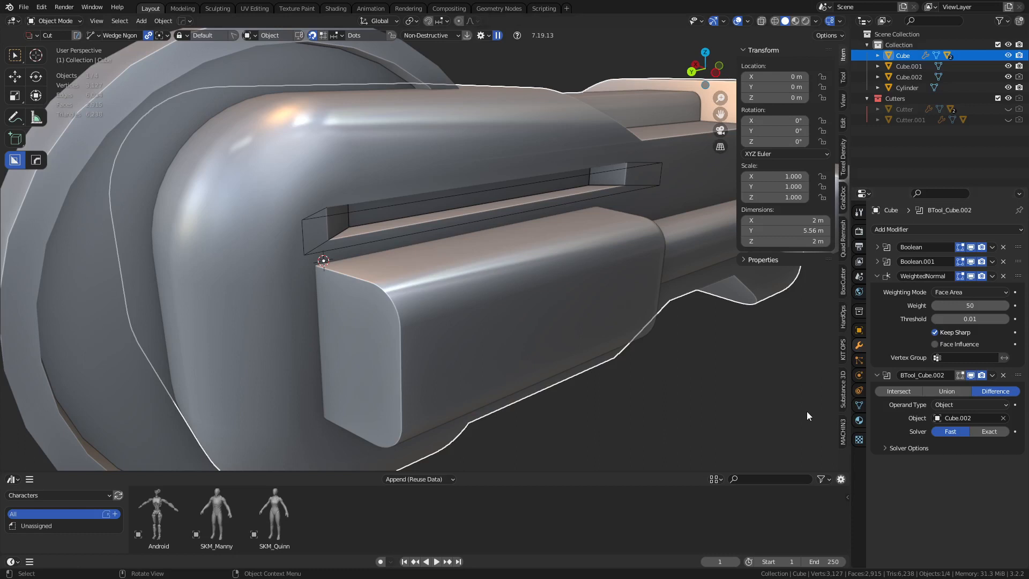
Step: Add a Mirror modifier to the slot cutter on the X axis, using the main body Cube as mirror object
click(475, 222)
middle_drag(475, 222, 534, 247)
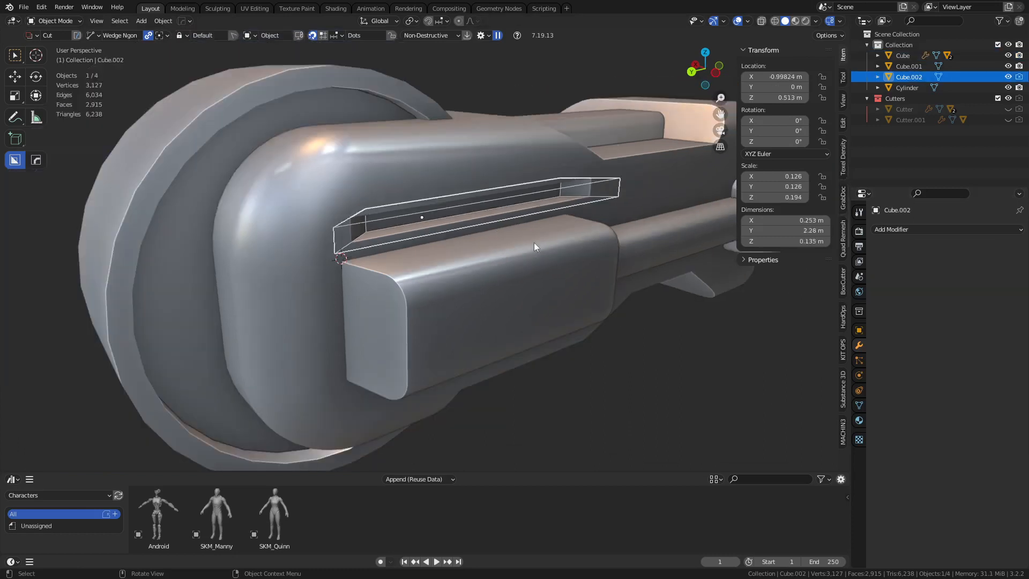
mouse_move(567, 290)
shift+middle_down()
mouse_move(569, 247)
mouse_move(579, 279)
mouse_move(669, 310)
mouse_move(581, 297)
shift+middle_up()
click(974, 229)
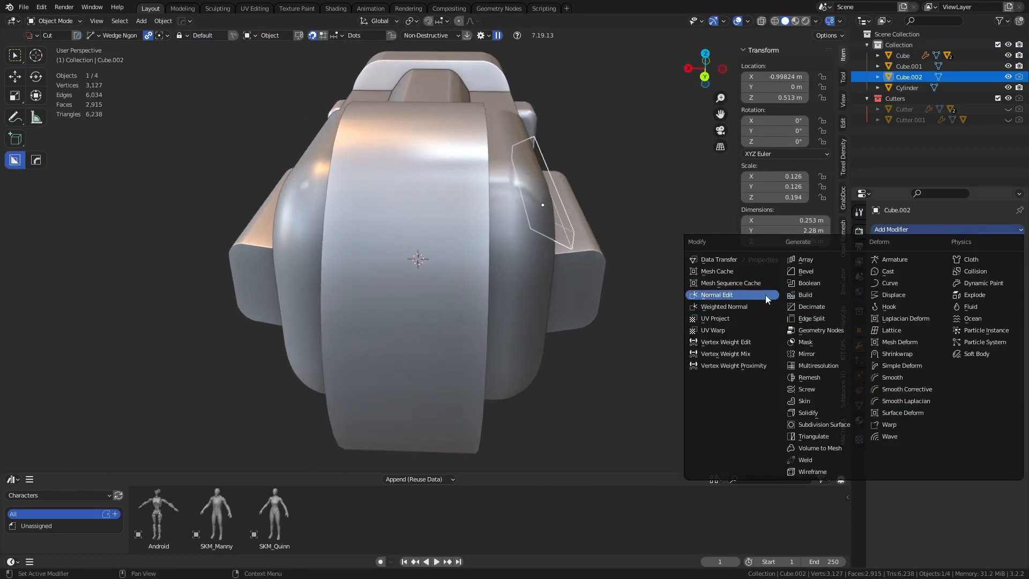
click(835, 355)
click(1004, 303)
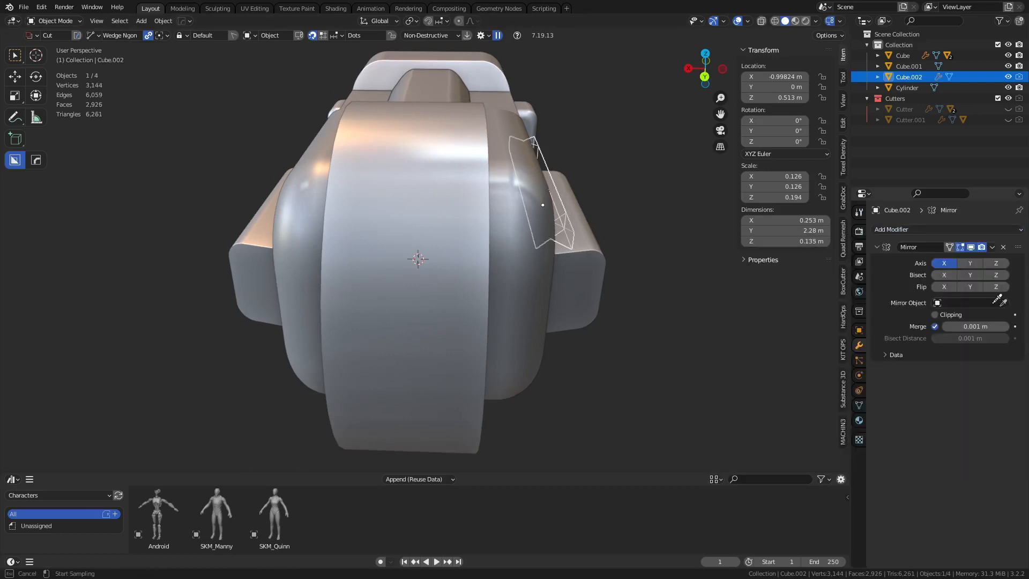
click(527, 309)
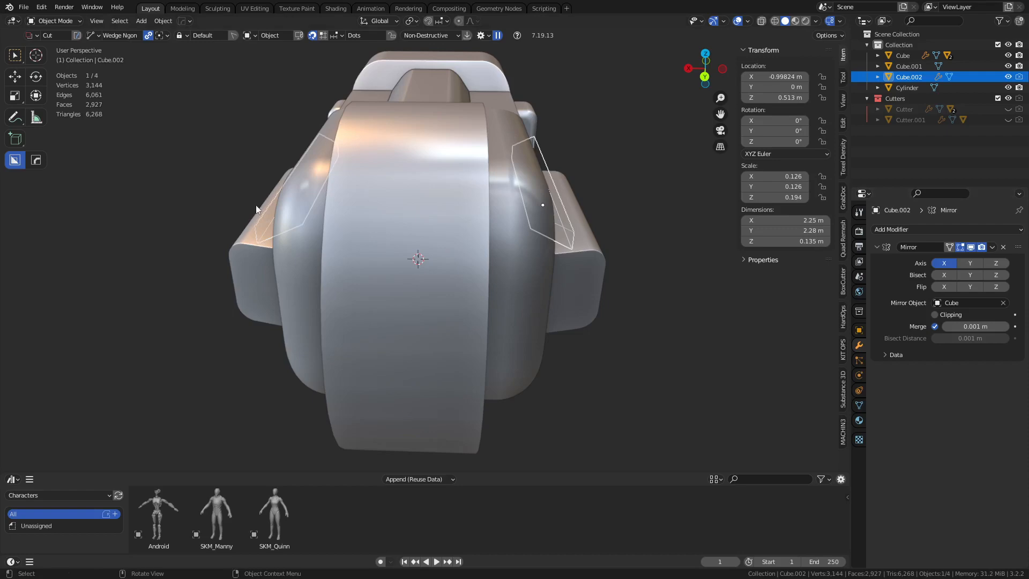
middle_drag(256, 209, 432, 197)
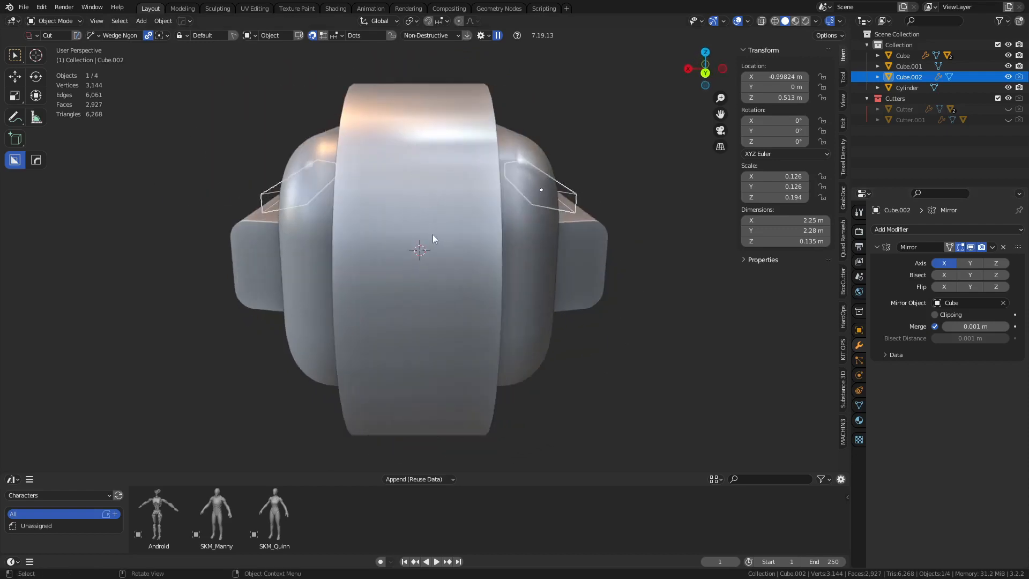
middle_drag(402, 259, 516, 273)
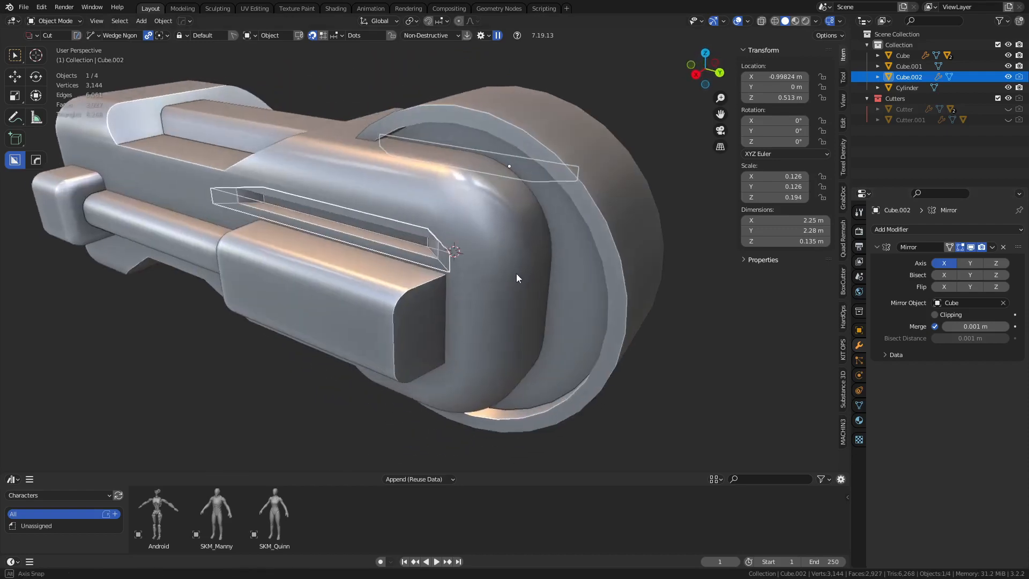
click(950, 276)
click(950, 275)
middle_drag(664, 295, 543, 292)
scroll(541, 292, up, 2)
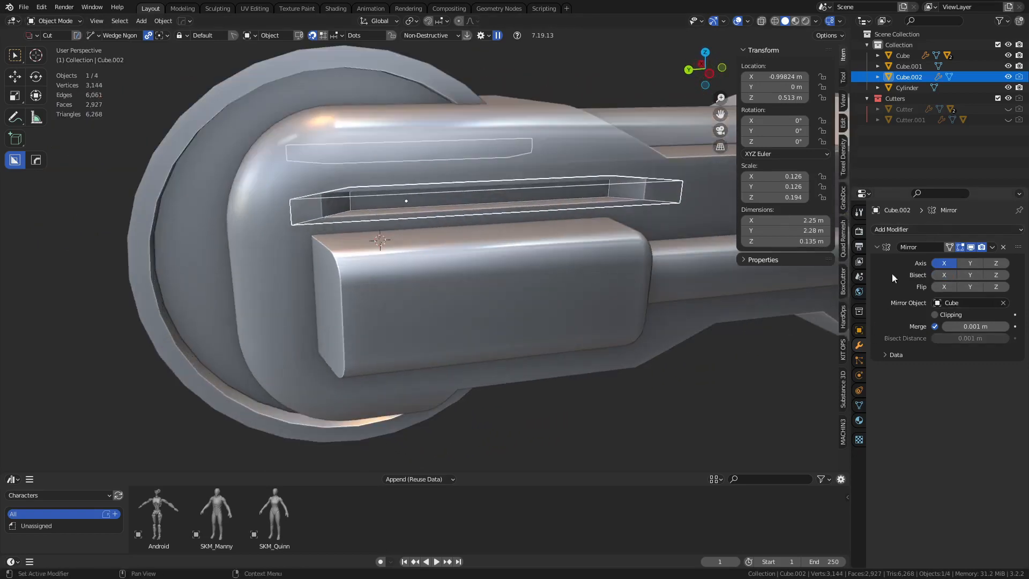
Step: Add a Solidify modifier to the slot cutter and set its thickness to 0.144 m
click(915, 224)
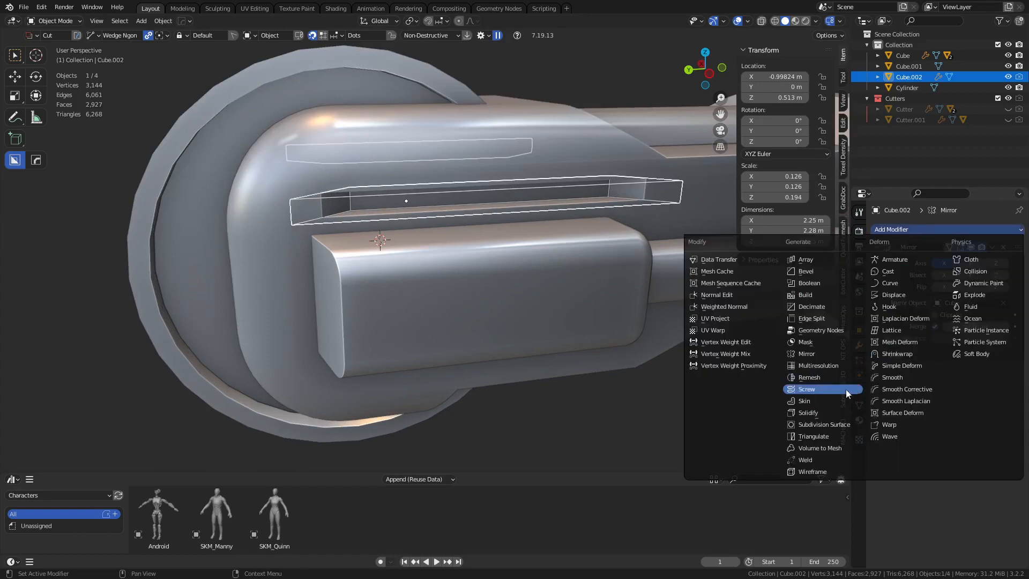
click(828, 412)
middle_drag(568, 301, 648, 304)
drag(960, 399, 1005, 399)
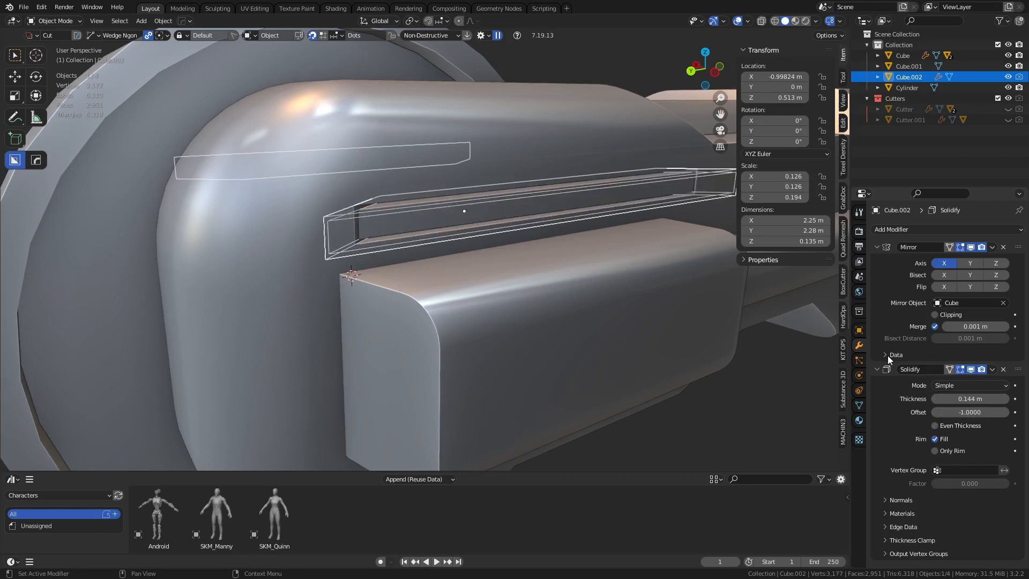
scroll(547, 279, down, 2)
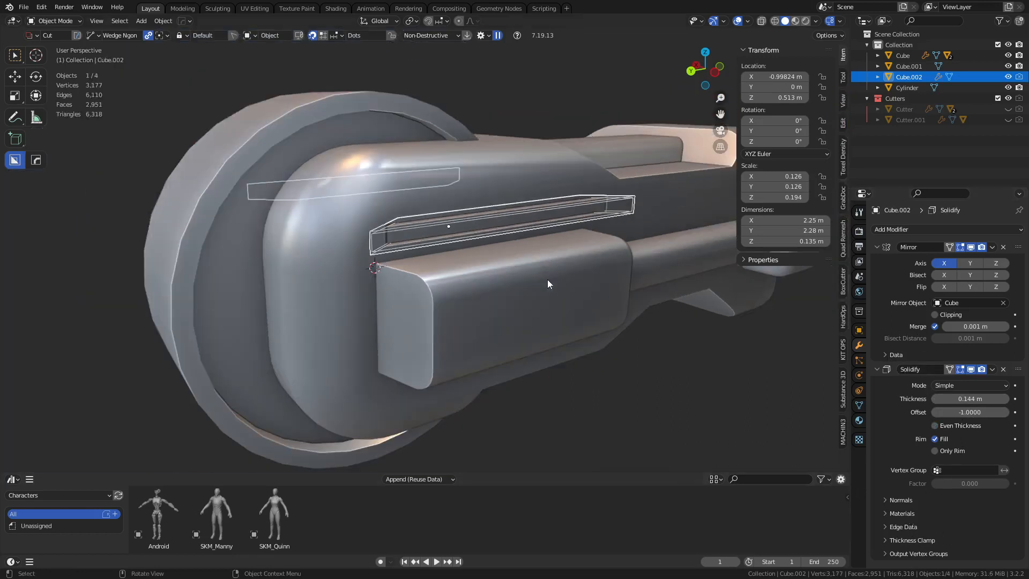
Step: Show the wireframe overlay and open the slot cutter's mesh in Edit Mode
key(ctrl+Tab)
click(695, 390)
key(shift+w)
middle_drag(651, 374, 593, 356)
scroll(593, 356, up, 4)
click(671, 256)
key(Tab)
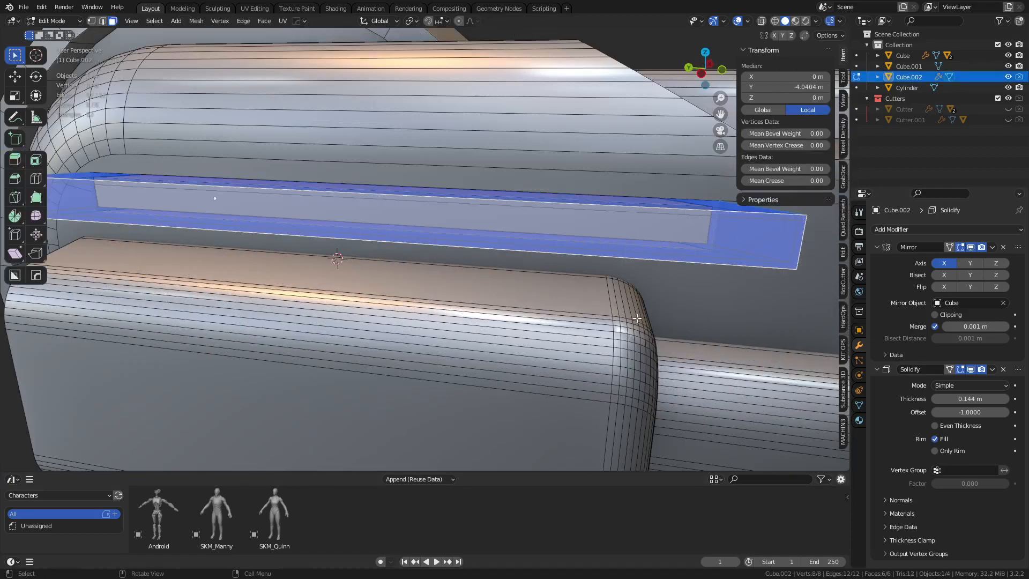
middle_drag(671, 256, 590, 300)
click(952, 369)
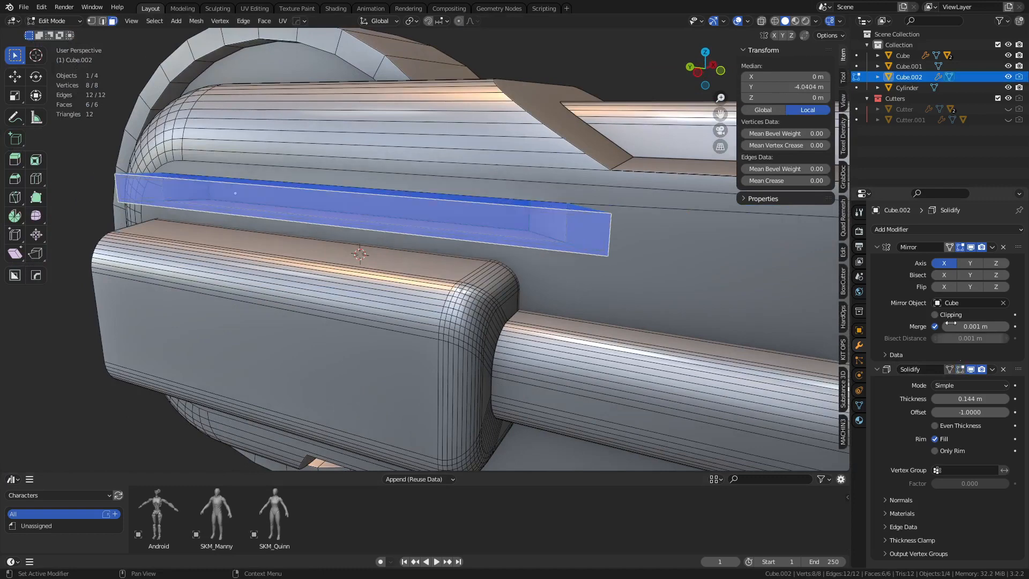
Step: Bevel the four end corner edges of the slot cutter with 6 segments
click(578, 246)
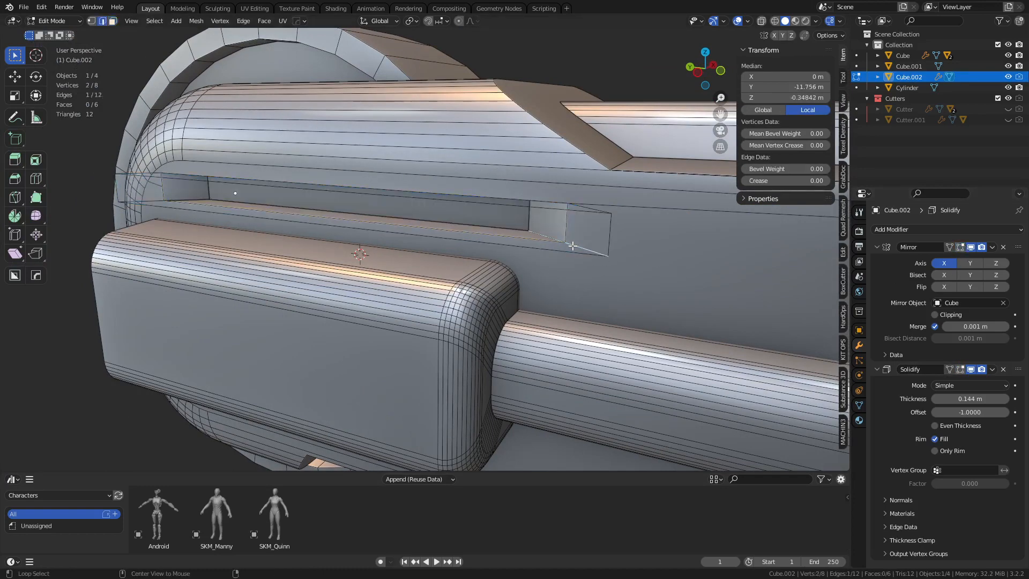
alt+click(604, 211)
key(ctrl+b)
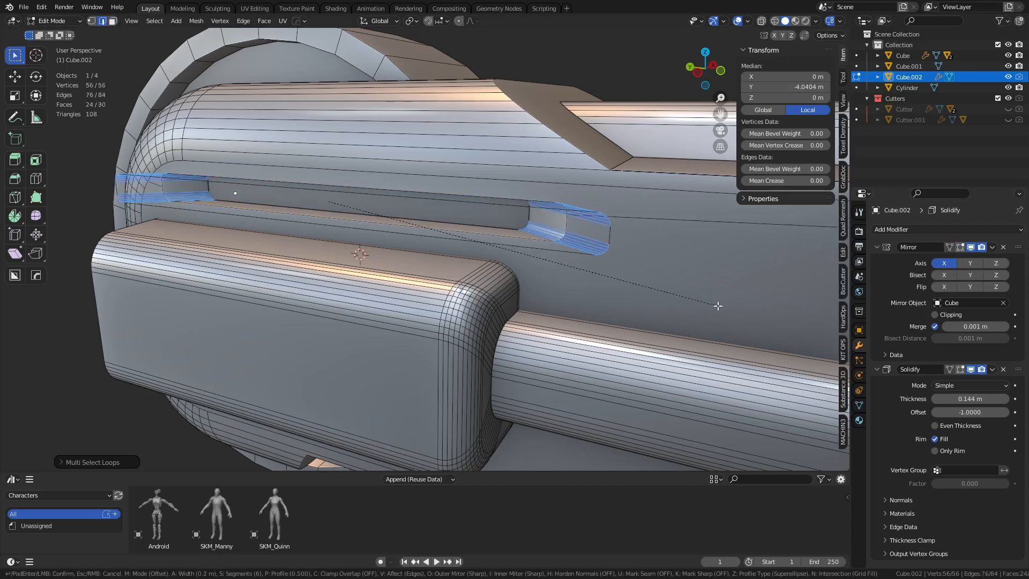
click(696, 303)
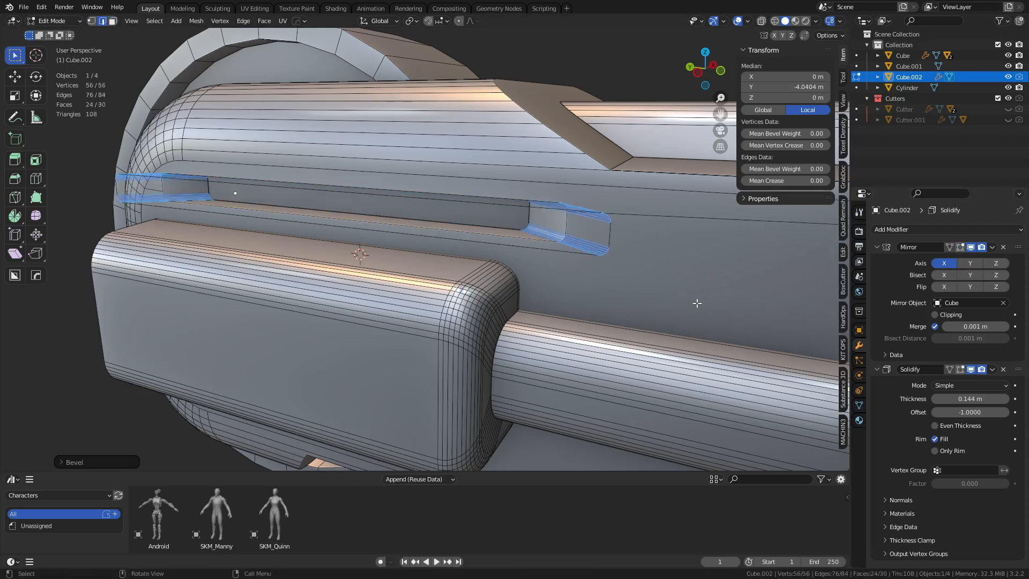
Step: Return the slot cutter to Object Mode and deselect everything
click(155, 20)
mouse_move(197, 195)
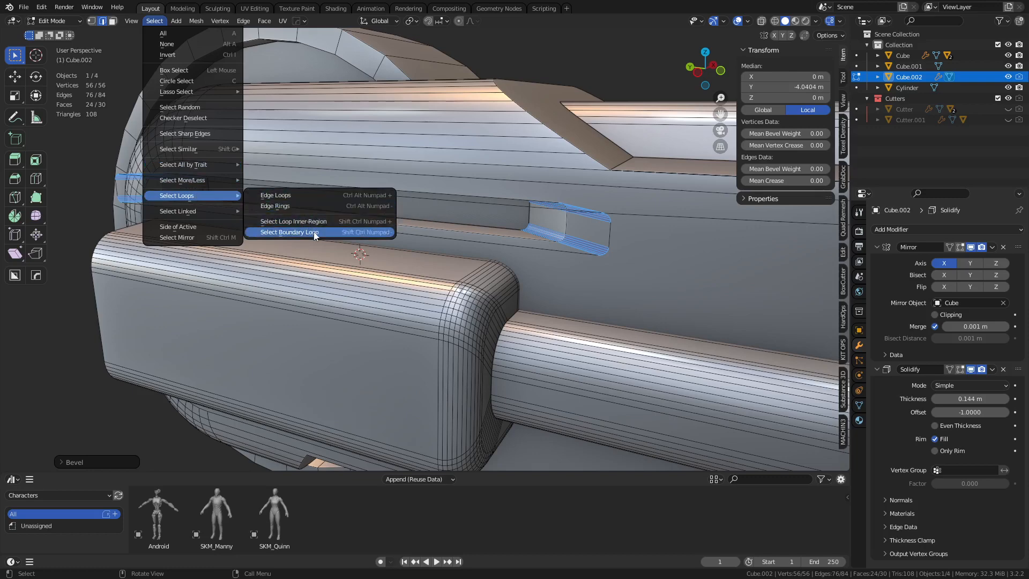
middle_drag(533, 263, 579, 290)
key(ctrl+Tab)
click(525, 289)
scroll(514, 287, down, 4)
click(611, 389)
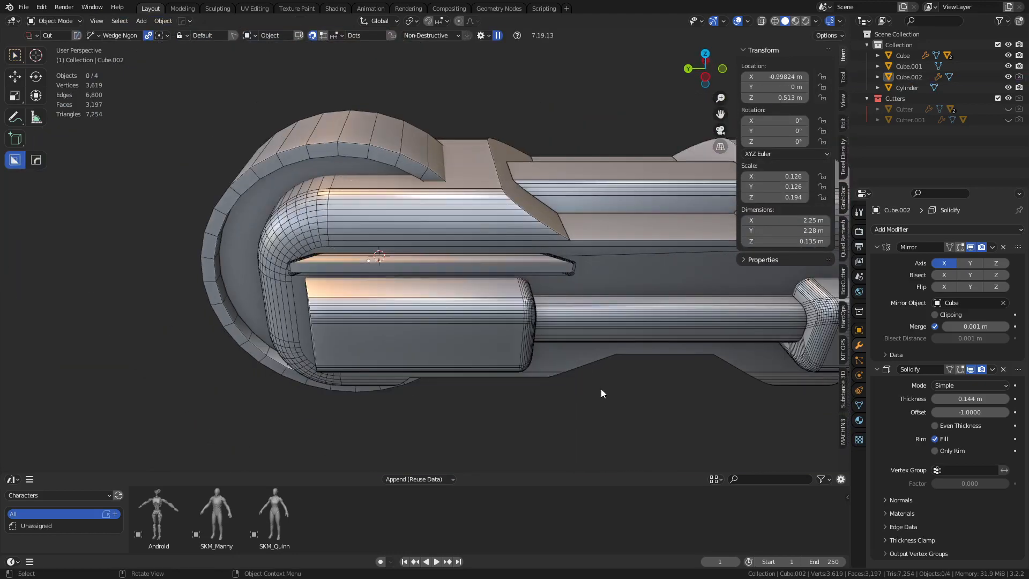
Step: Examine the slot cutter's rounded corners and shell against the body, both in Object Mode and in Edit Mode
middle_drag(603, 378, 531, 321)
scroll(682, 347, up, 4)
scroll(562, 356, up, 2)
scroll(463, 308, up, 2)
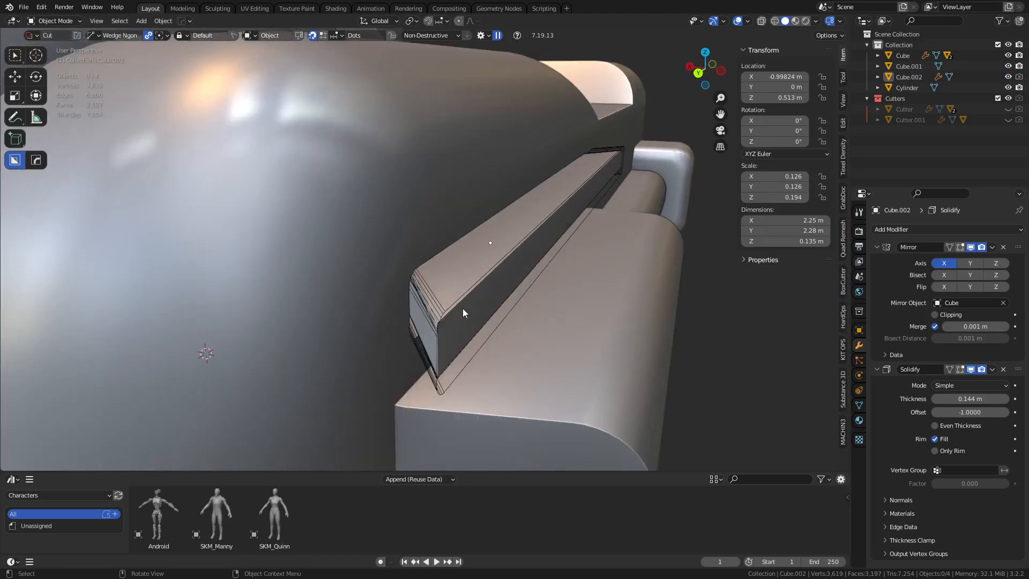
click(462, 307)
click(454, 305)
key(ctrl+Tab)
click(483, 305)
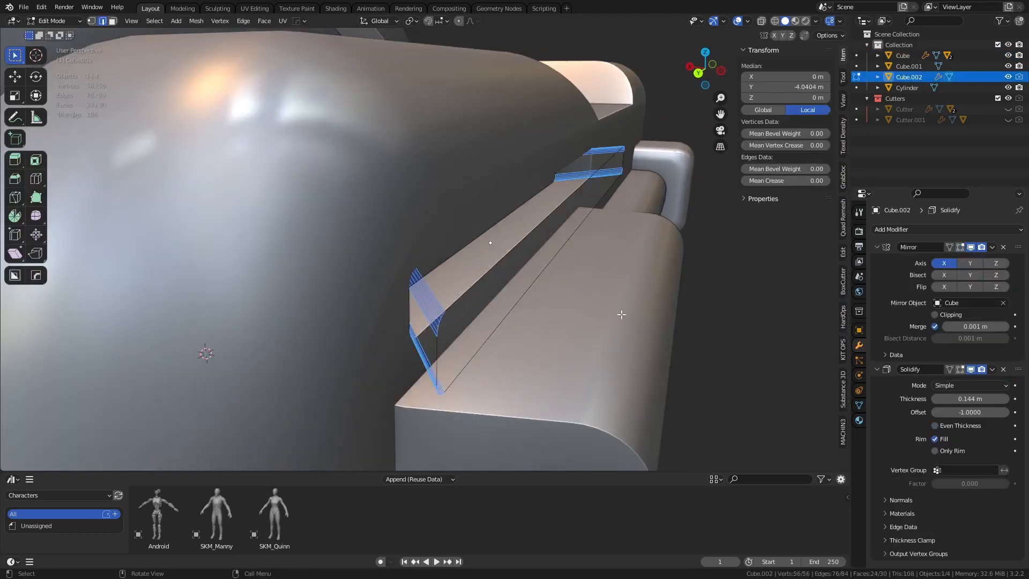
middle_drag(482, 305, 585, 306)
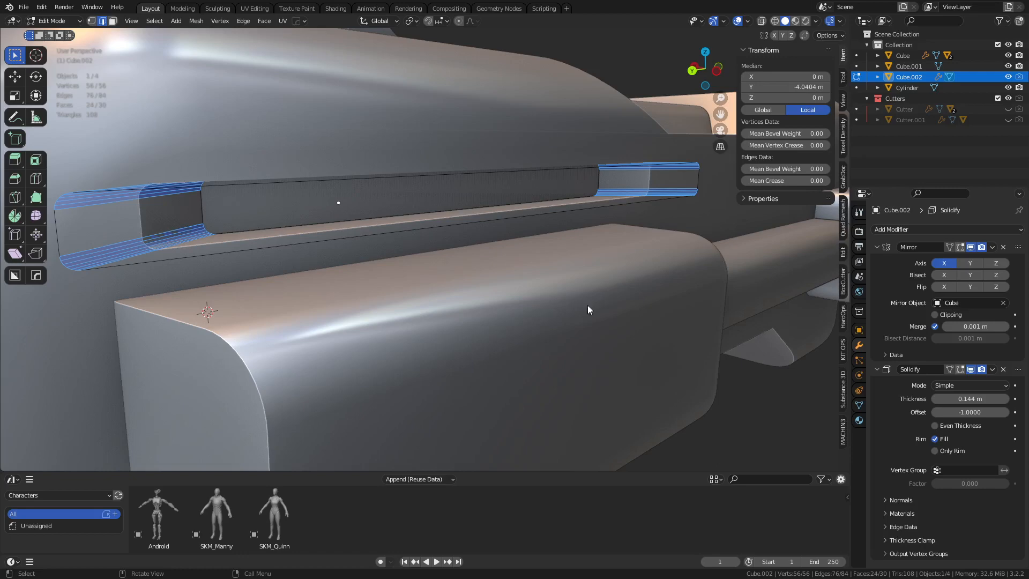
key(Tab)
middle_drag(545, 314, 570, 314)
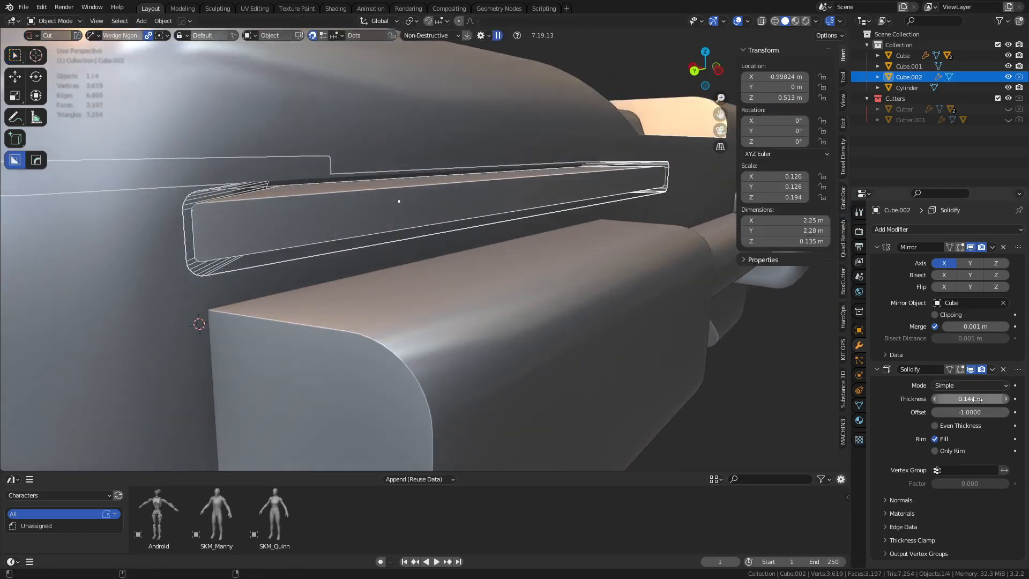
Step: Set the slot cutter's Solidify thickness to -0.073 m and turn on the wireframe overlay
drag(974, 399, 898, 398)
key(ctrl+Tab)
click(668, 359)
click(777, 397)
key(shift+z)
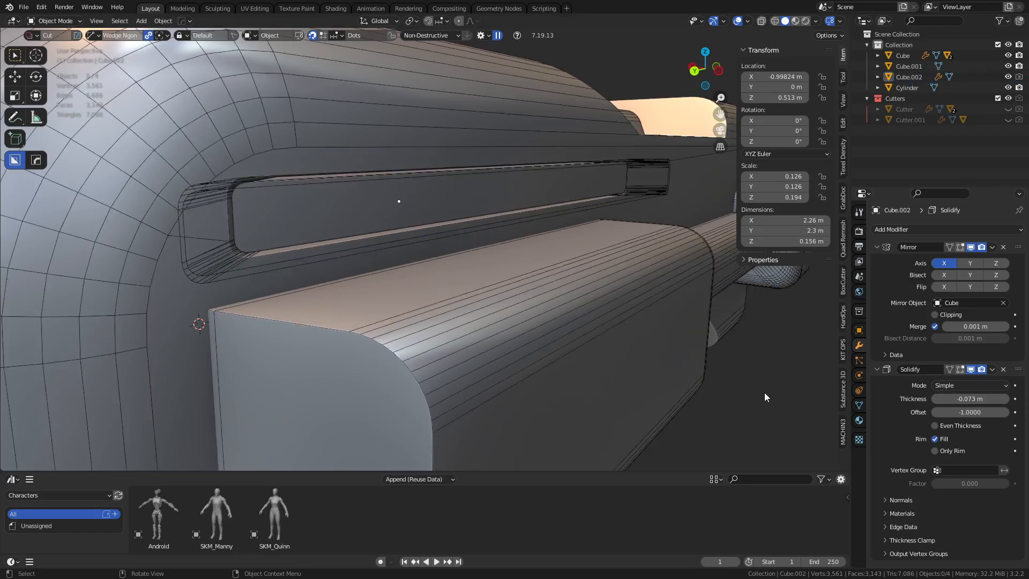
Step: Hide the slot cutter
middle_drag(765, 398, 622, 275)
click(350, 260)
key(h)
Step: Convert the main body to a mesh so that all its modifiers are applied
click(444, 255)
middle_drag(537, 262, 581, 238)
right_click(567, 217)
mouse_move(558, 247)
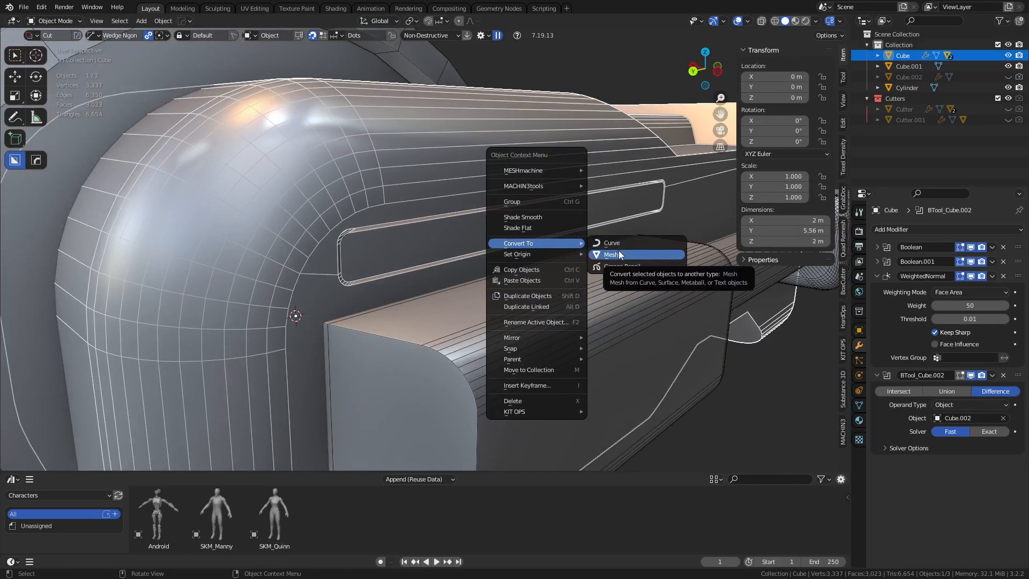
right_click(516, 185)
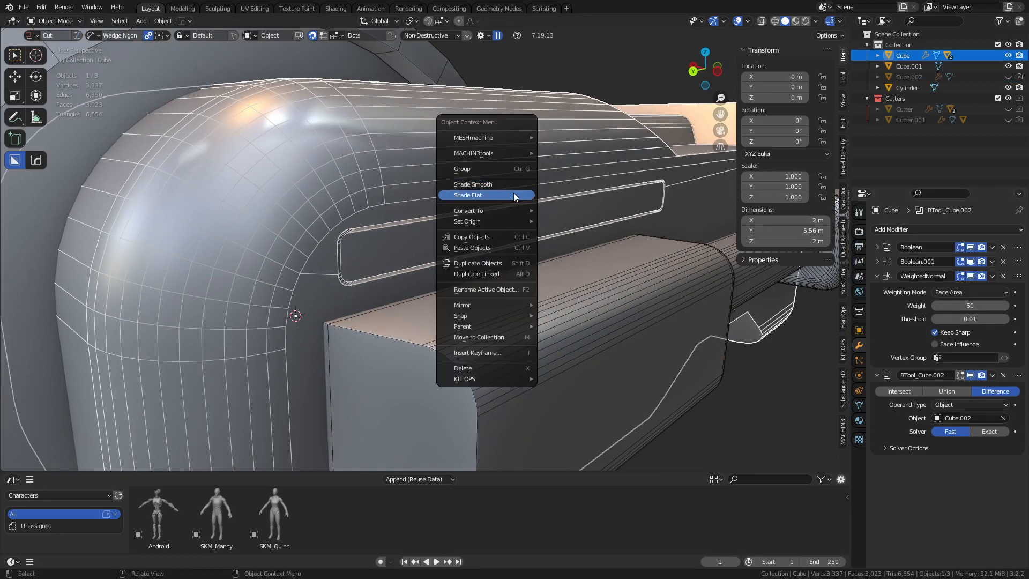
mouse_move(512, 210)
click(562, 222)
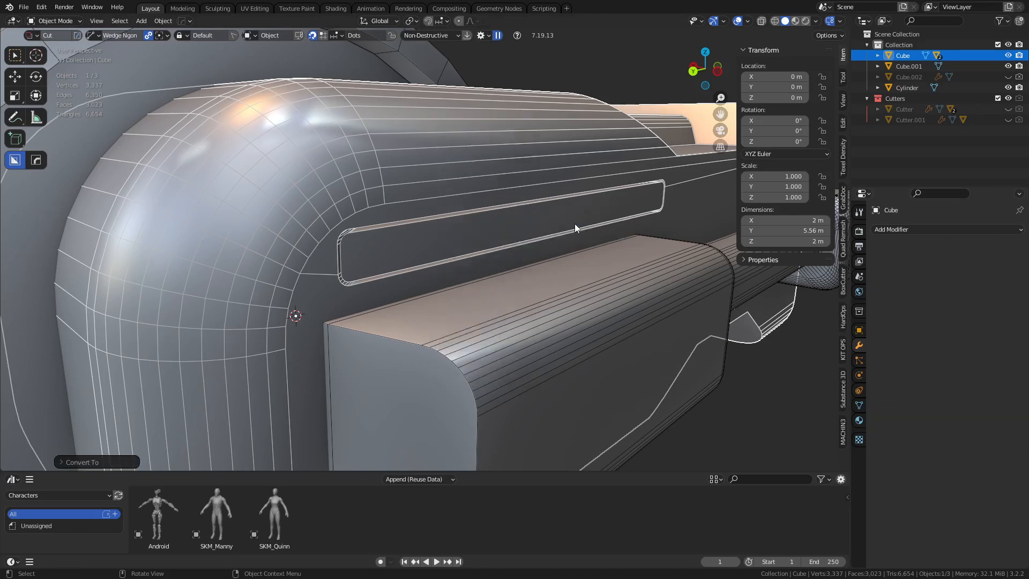
Step: Reveal all hidden objects and clear the selection
scroll(575, 224, down, 6)
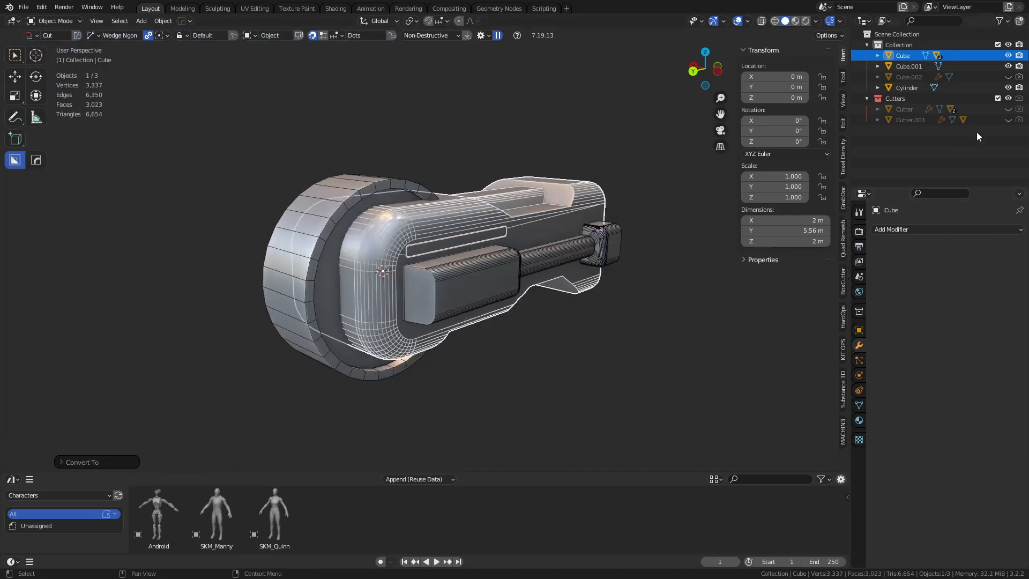
click(568, 323)
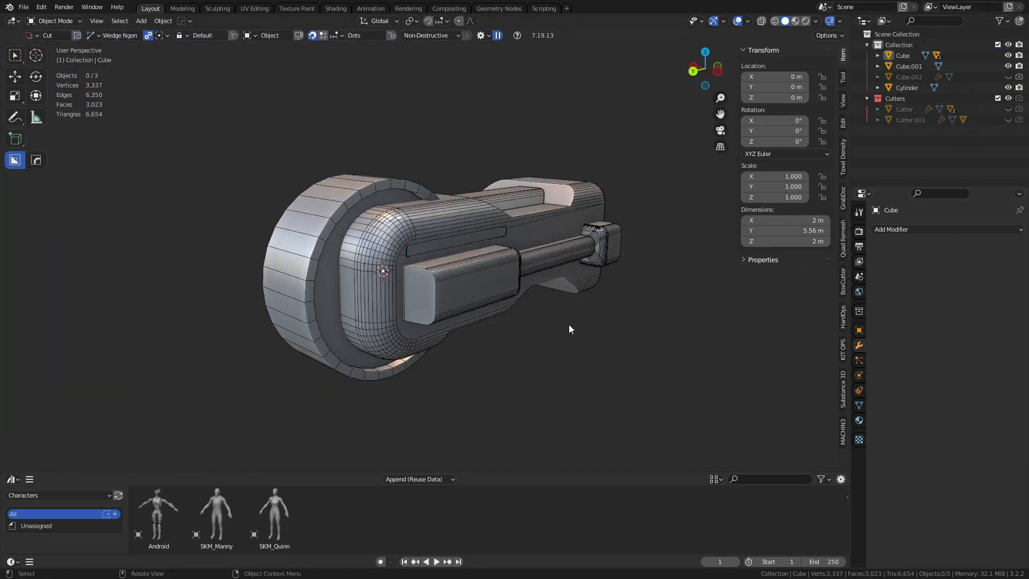
key(alt+h)
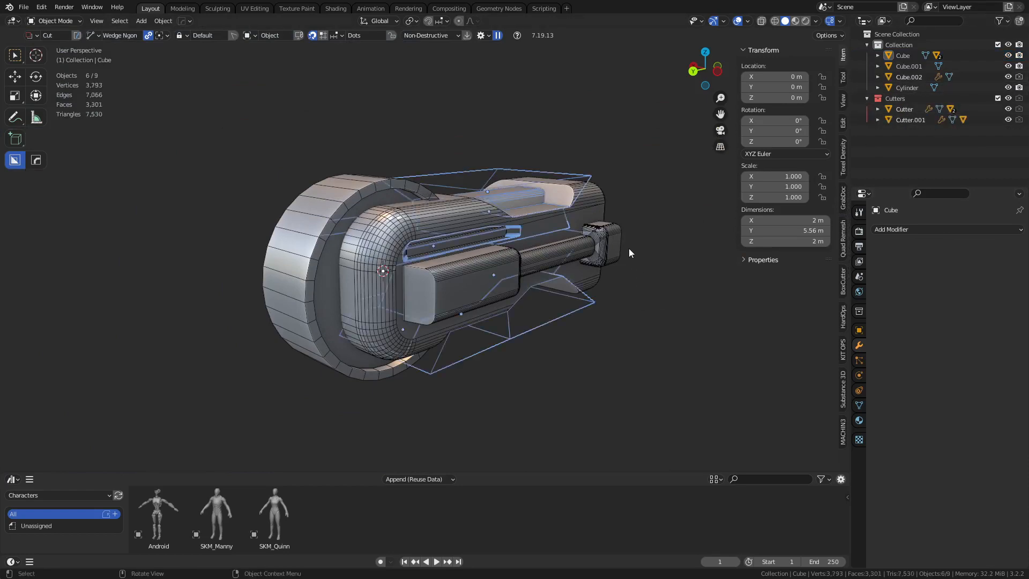
click(664, 331)
Step: Delete the slot cutter object Cube.002
scroll(574, 237, up, 3)
click(585, 230)
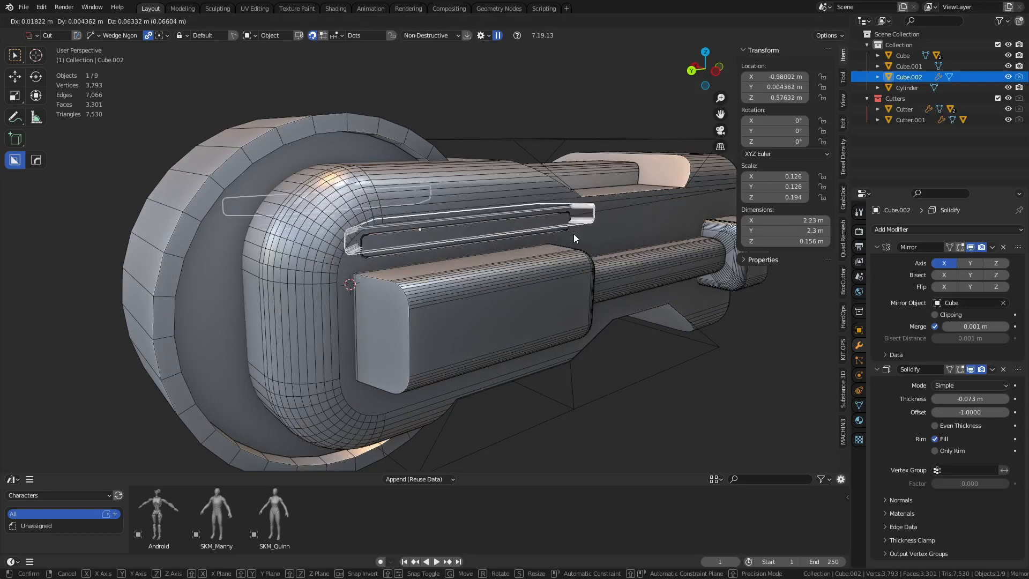
key(x)
click(568, 236)
middle_drag(568, 236, 528, 256)
Step: Extrude the face enclosed by the side slot outline outward about 0.14 m on the main body and return to Object Mode
click(432, 216)
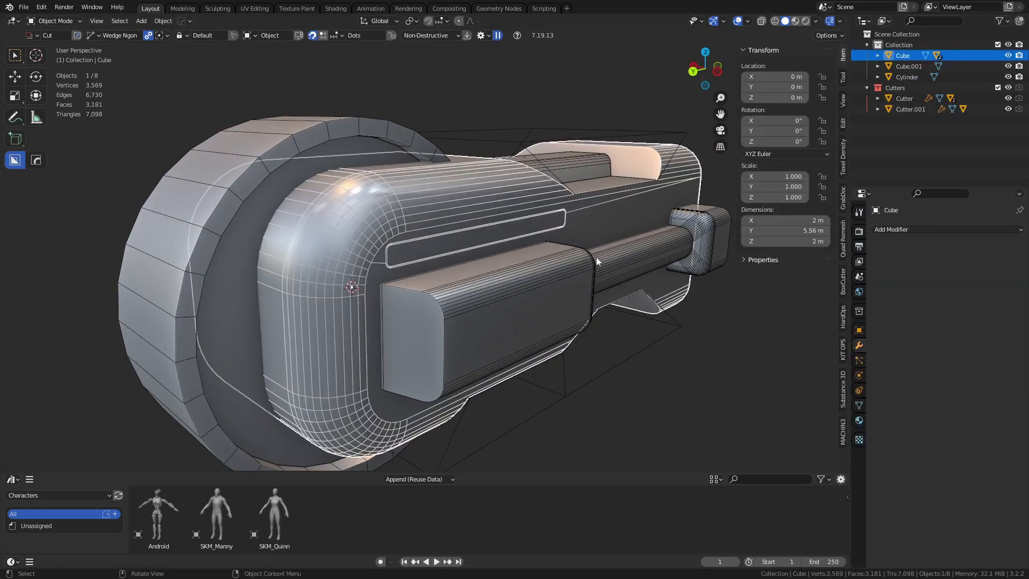
middle_drag(598, 261, 536, 261)
key(Tab)
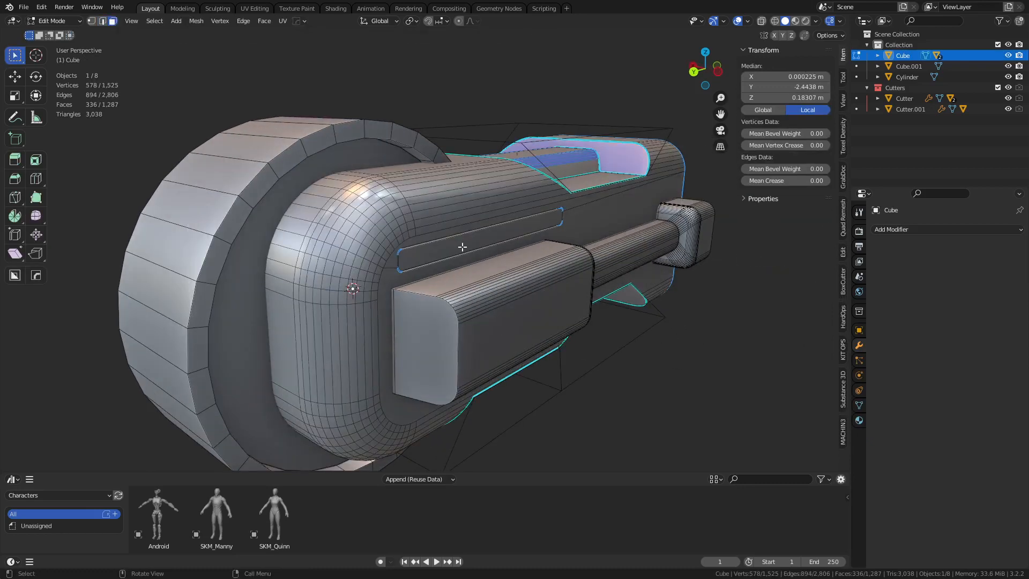
click(462, 247)
key(KP_Decimal)
key(e)
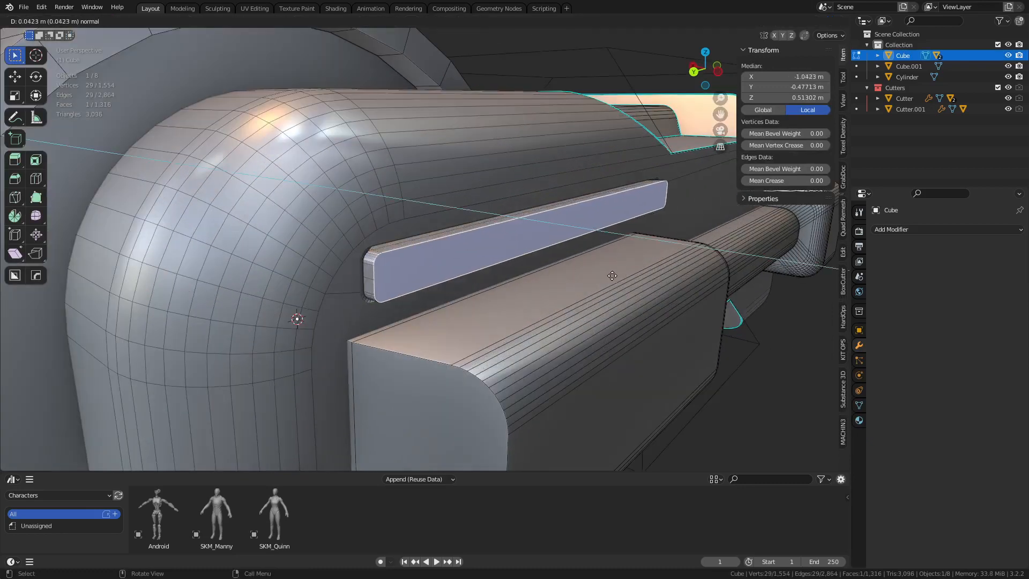
click(635, 278)
middle_drag(601, 261, 597, 191)
key(ctrl+Tab)
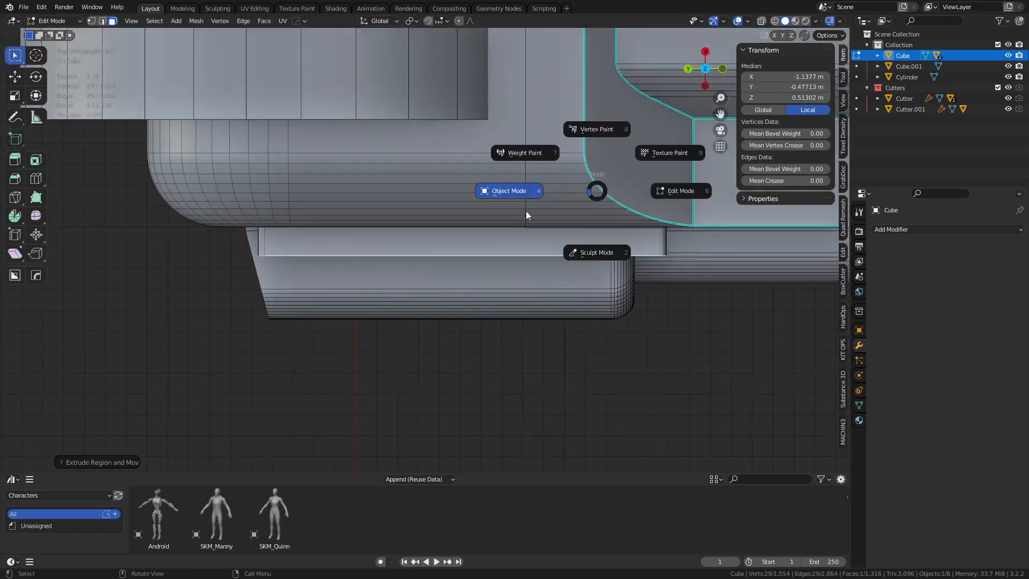
click(523, 211)
Step: Add a cube at the 3D cursor placed on the raised side strip's outer face and scale it to about 0.136 m
middle_drag(521, 279, 596, 222)
key(shift+a)
mouse_move(573, 229)
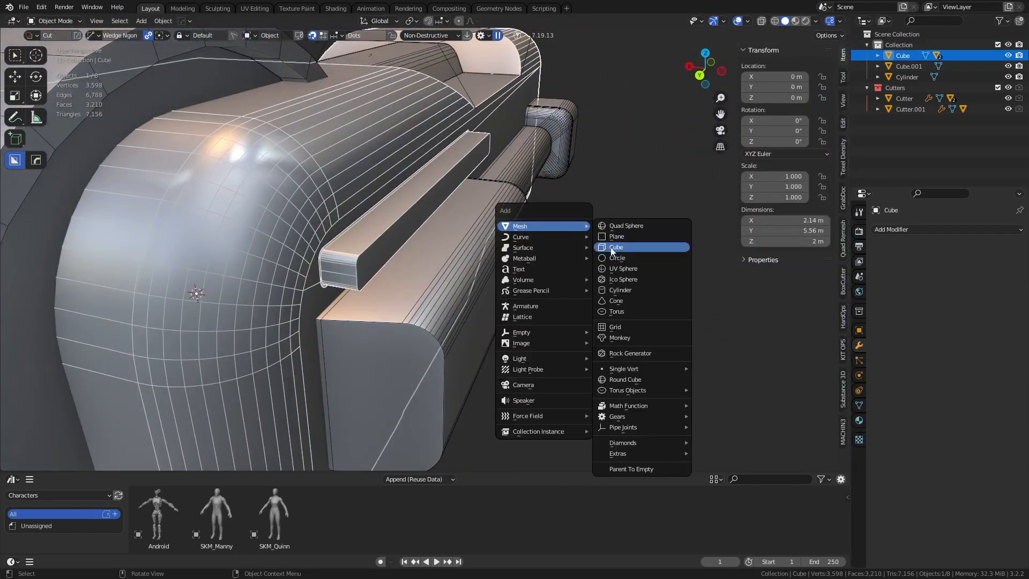
shift+right_click(398, 237)
key(shift+a)
mouse_move(521, 229)
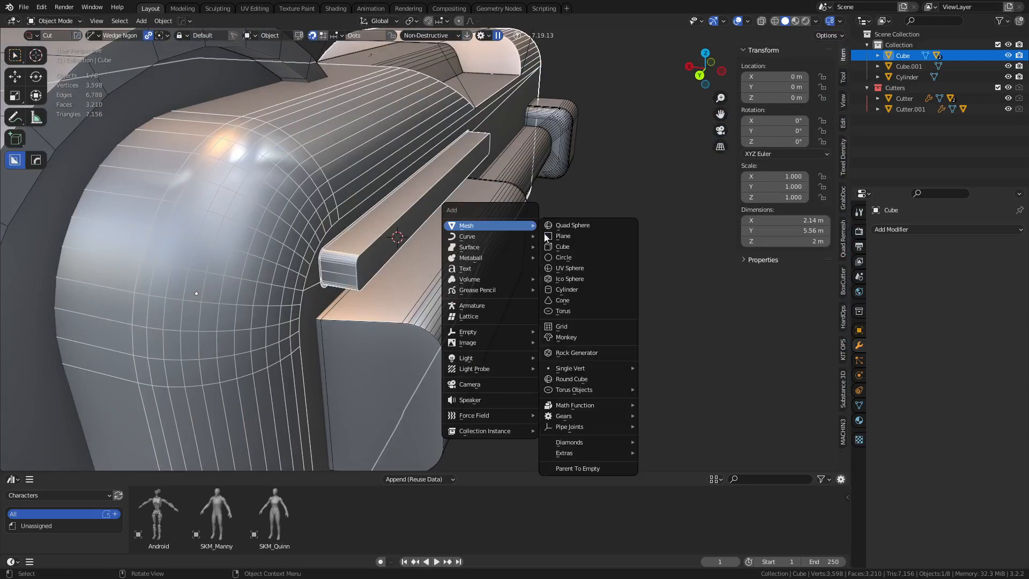
click(564, 245)
key(s)
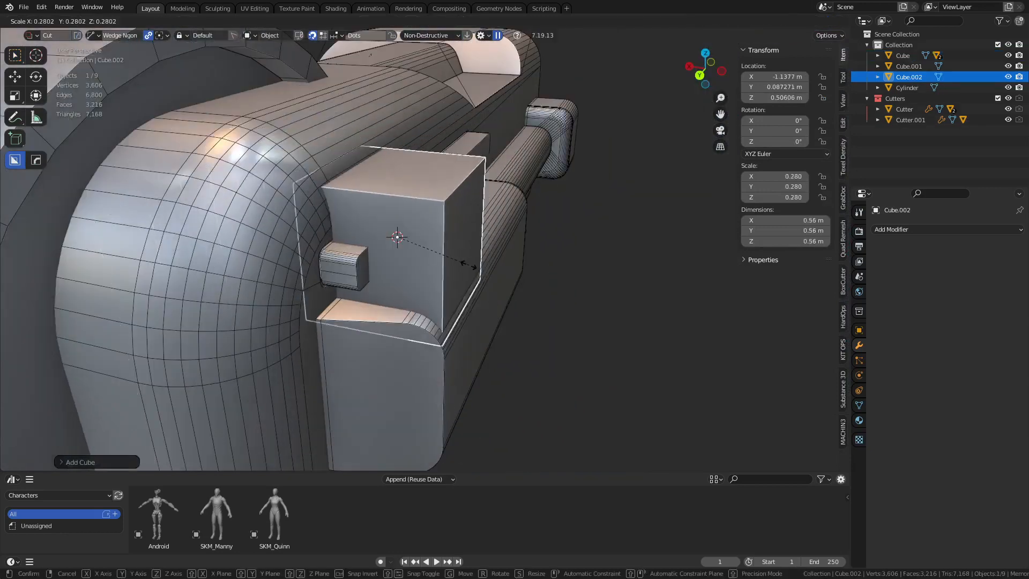
click(415, 245)
Step: Lengthen the small cube by moving its end face about 1.085 m along the side strip on the Y axis
key(ctrl+Tab)
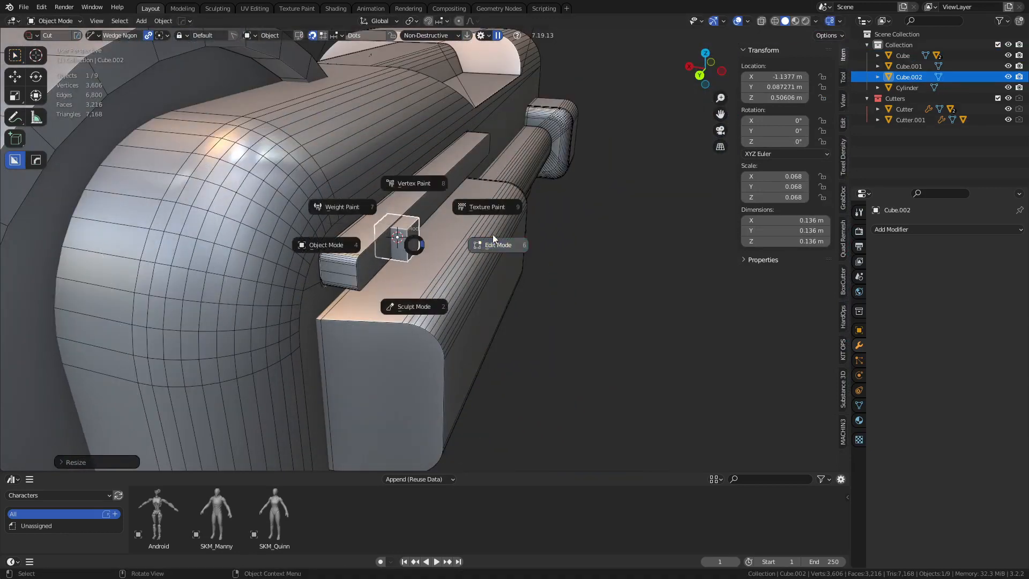
click(493, 236)
key(alt+z)
middle_drag(482, 234, 401, 249)
click(373, 242)
key(g)
key(y)
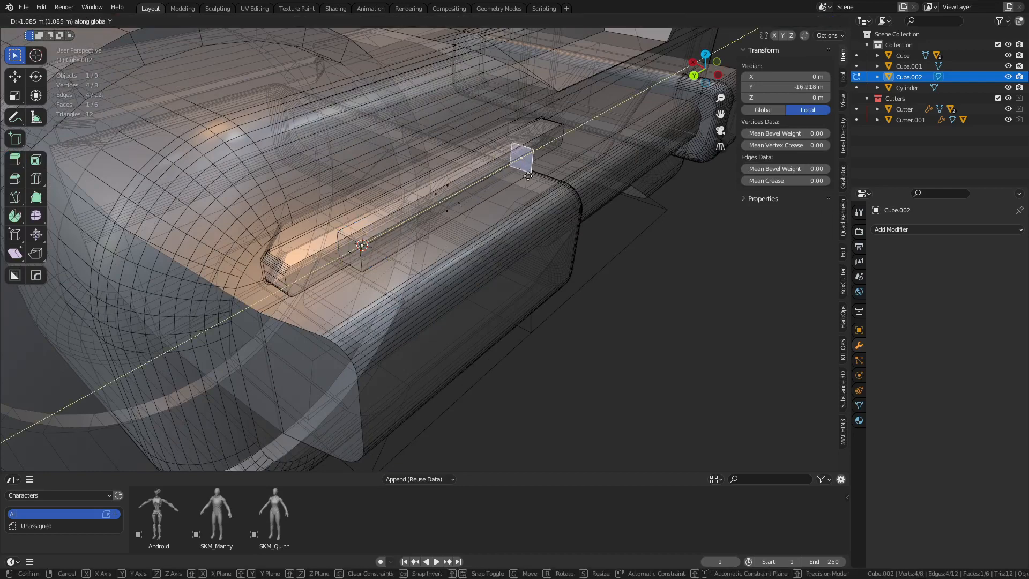
click(512, 196)
key(alt+z)
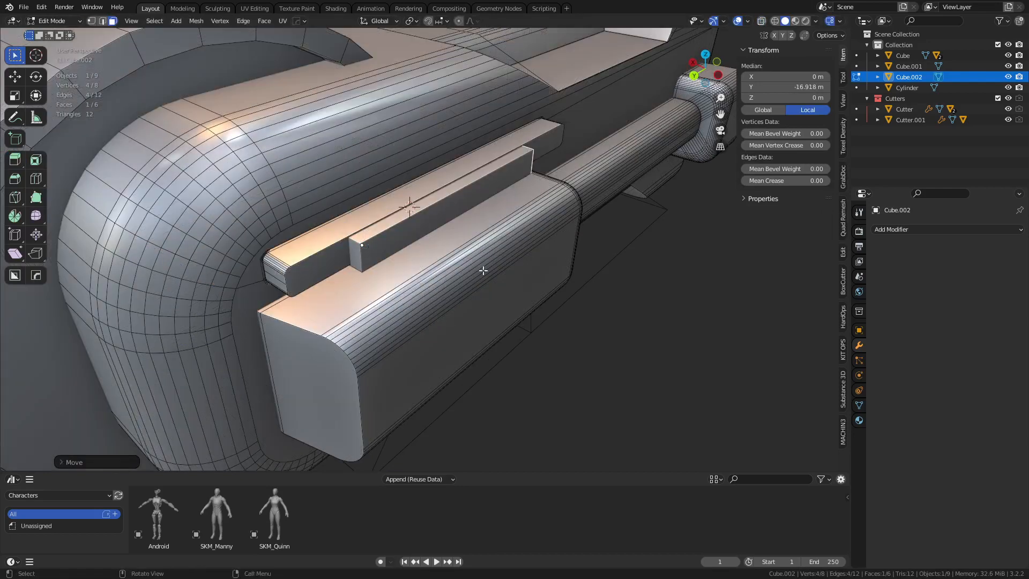
Step: Scale the whole cutter mesh along Z to about 0.213 m high, taller than the side strip
middle_drag(322, 266, 468, 233)
key(alt+z)
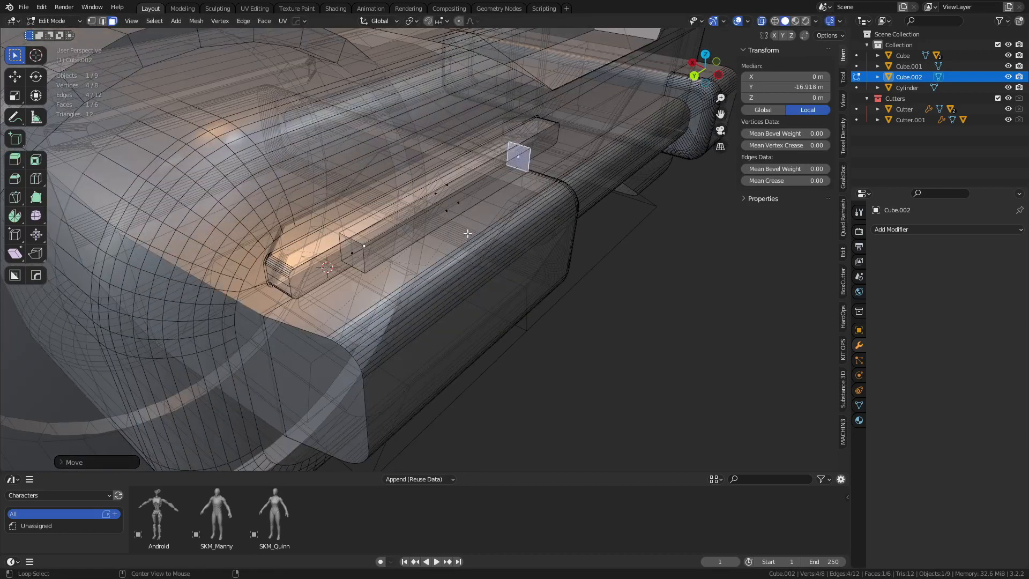
key(a)
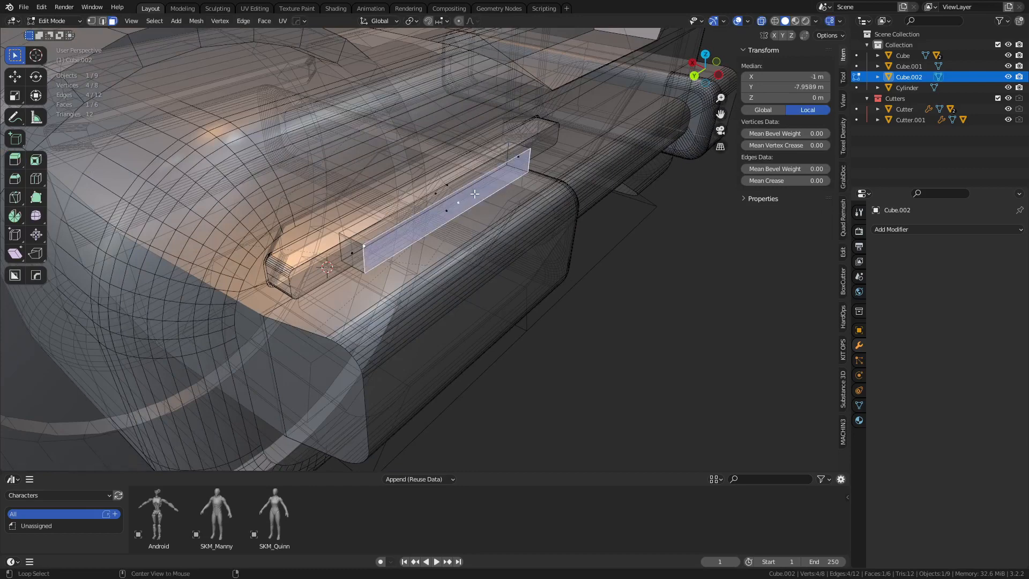
key(alt+z)
key(s)
key(z)
click(567, 248)
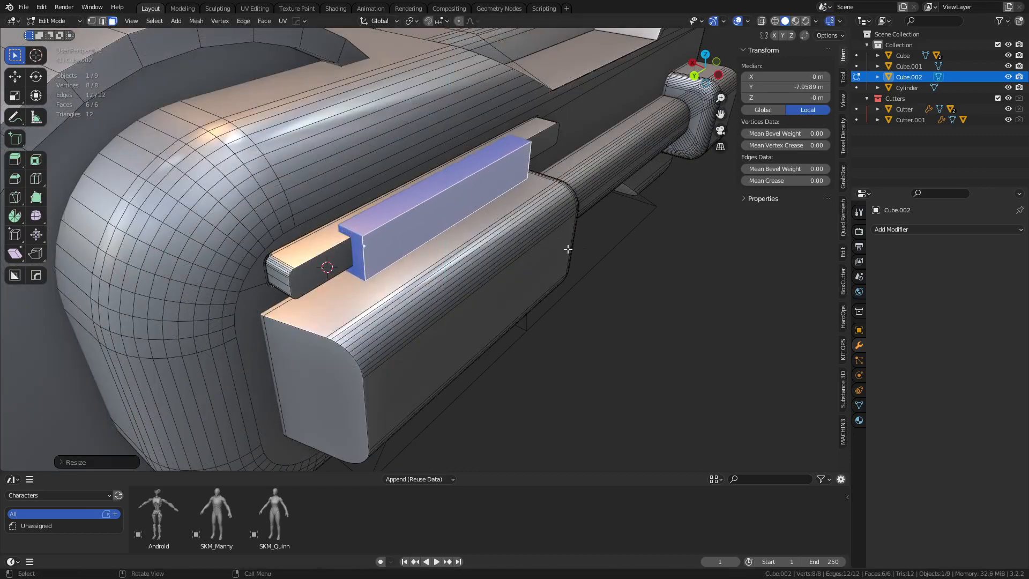
Step: Add two loop cuts across the cutter's length, one near each end
middle_drag(491, 240, 442, 258)
key(ctrl+r)
click(380, 237)
click(311, 248)
key(ctrl+r)
click(464, 214)
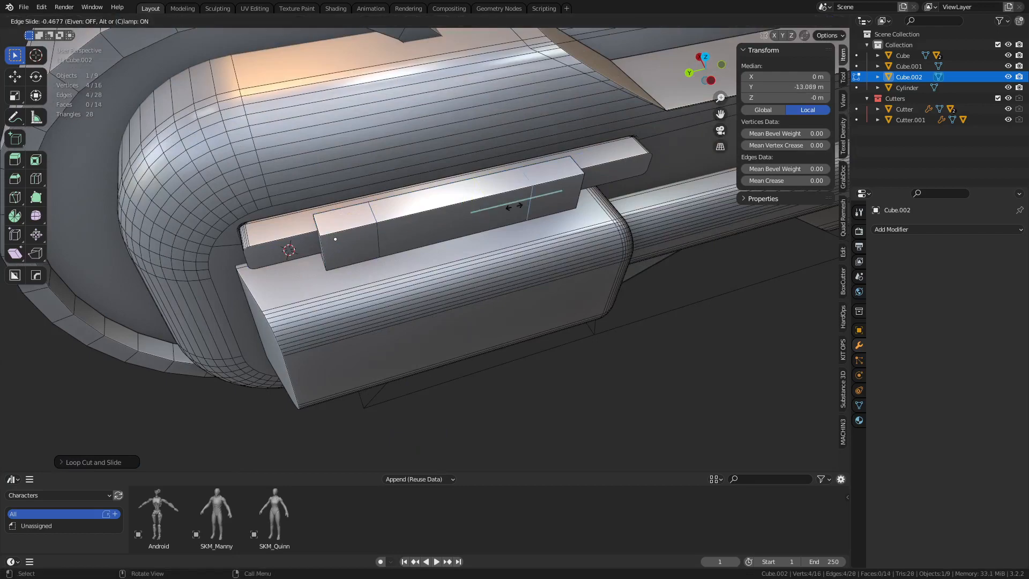
click(513, 209)
Step: Extrude the cutter's middle inner face toward the main body and scale it along Y to give it tapered ends
mouse_move(495, 221)
middle_down()
mouse_move(562, 221)
mouse_move(483, 233)
middle_up()
key(alt+a)
key(alt+z)
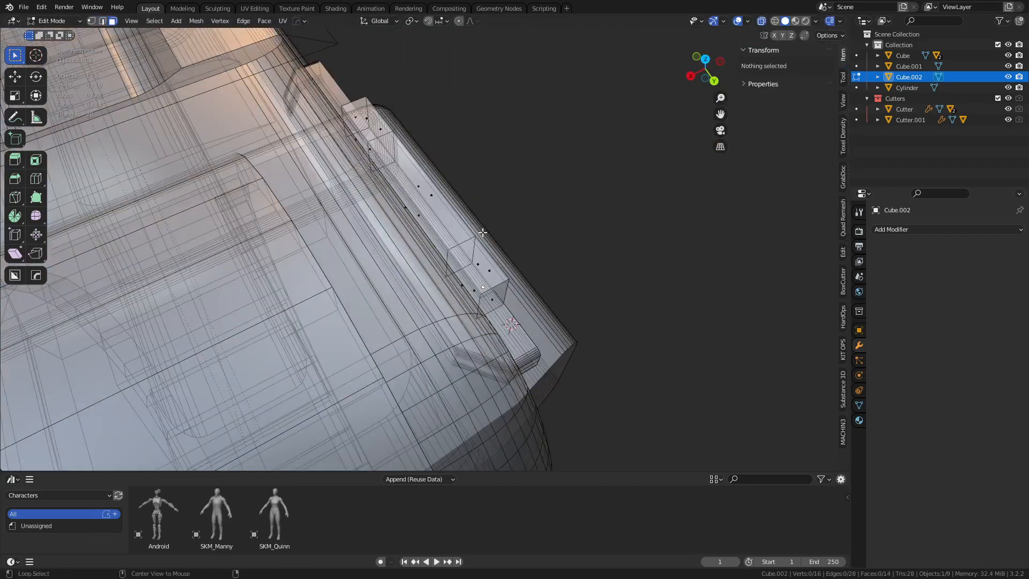
click(415, 212)
key(alt+z)
middle_drag(565, 216, 526, 221)
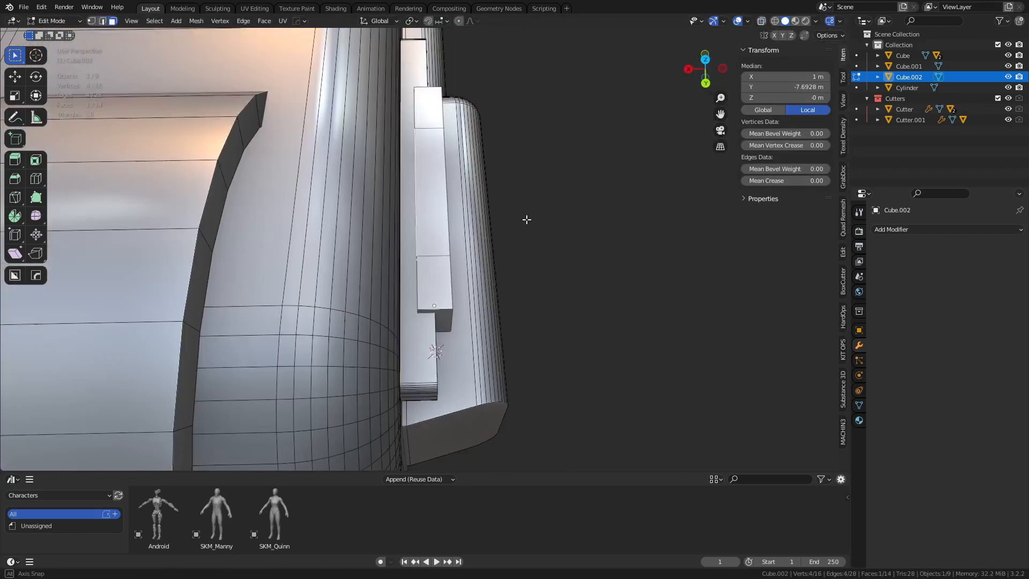
key(e)
click(569, 241)
key(s)
key(x)
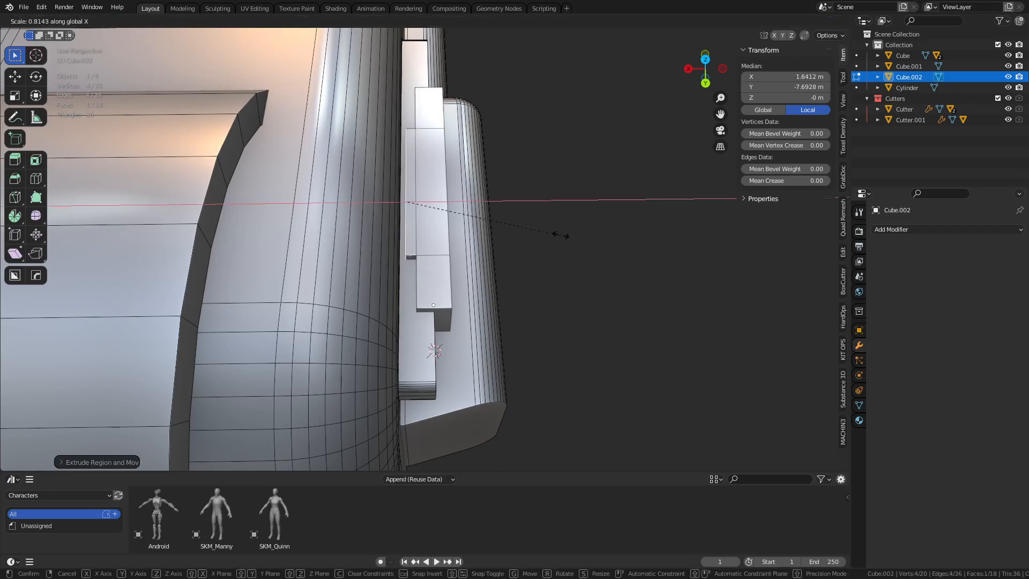
key(y)
click(543, 232)
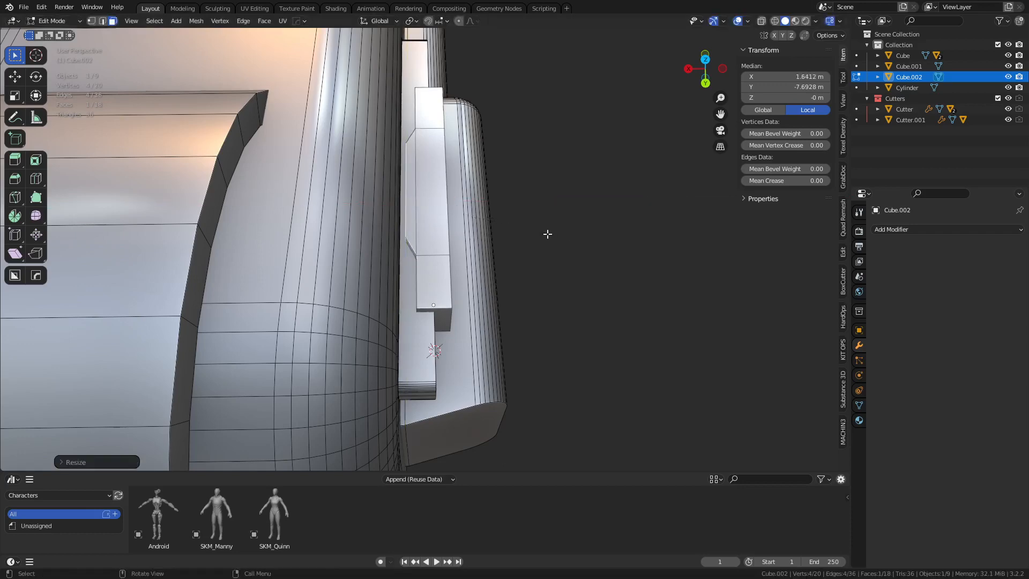
Step: Return to Object Mode and shift the cutter along X to about -1.149 m, partly into the side strip
key(Tab)
middle_drag(561, 253, 544, 248)
key(g)
key(y)
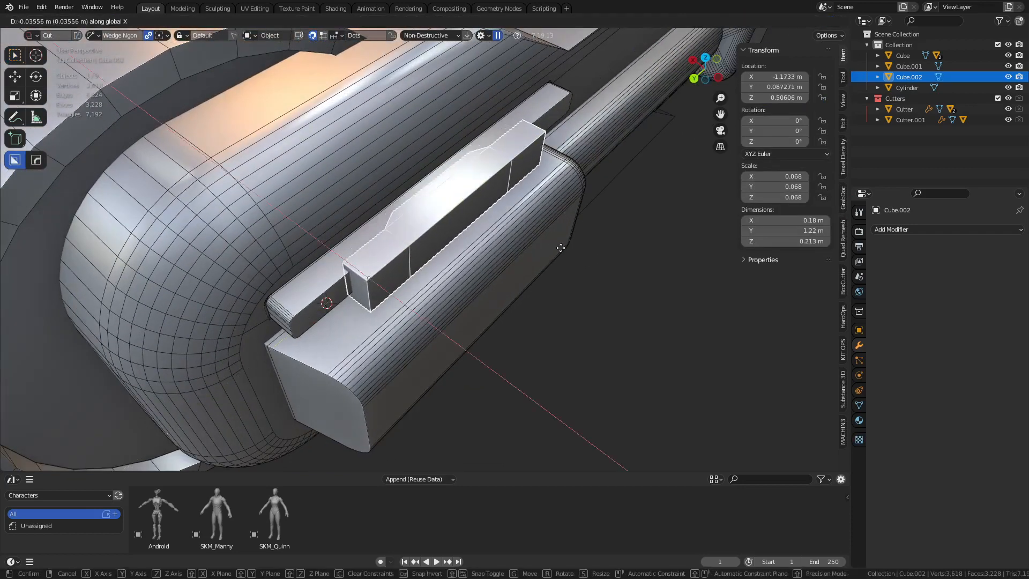
click(549, 257)
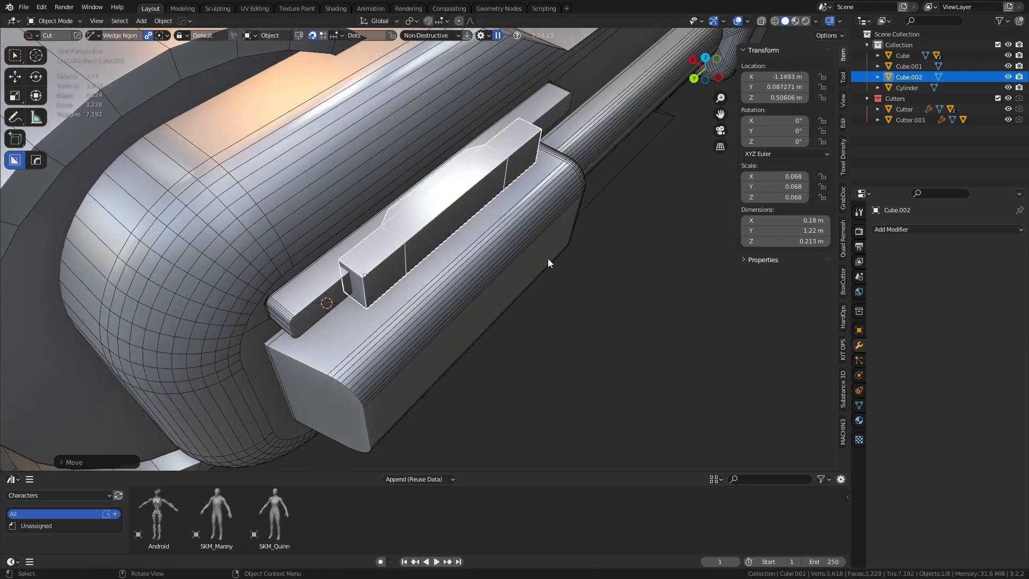
Step: Subtract the cutter Cube.002 from the main body with a Bool Tool difference
shift+click(334, 285)
key(ctrl+KP_Subtract)
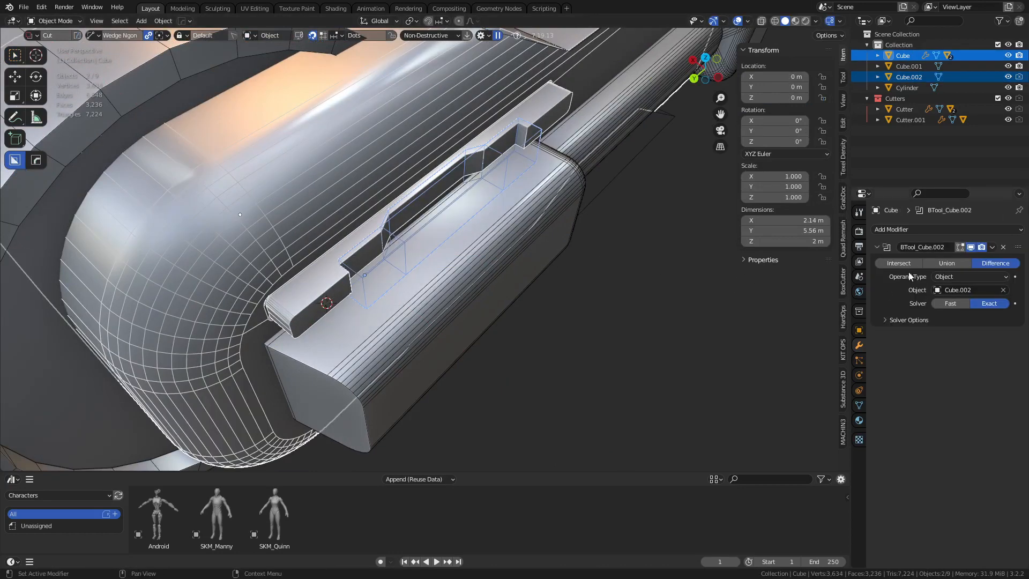
middle_drag(696, 307, 501, 302)
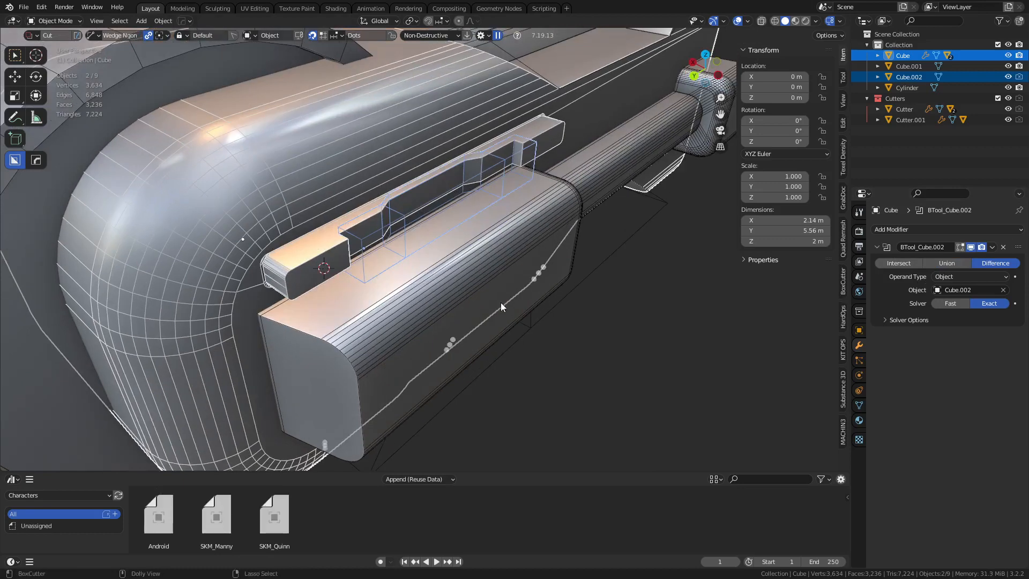
key(shift+ctrl+b)
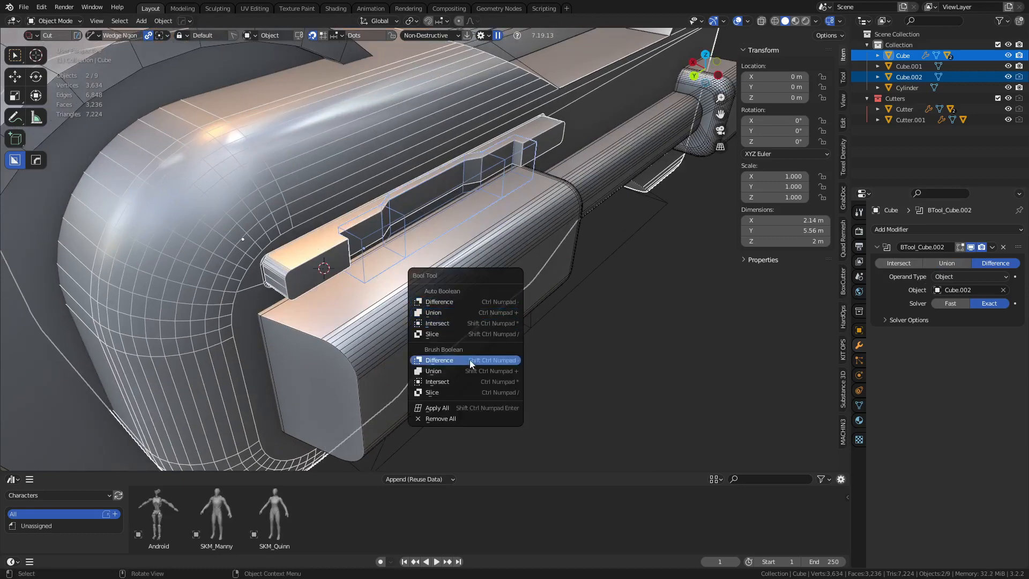
key(ctrl+Tab)
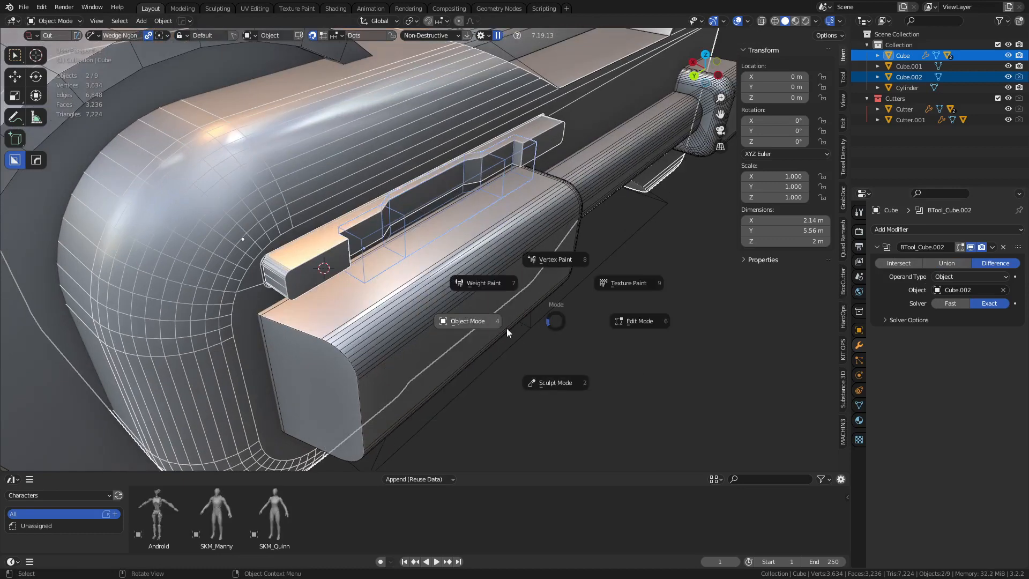
click(507, 328)
click(626, 327)
middle_drag(625, 330, 448, 234)
click(449, 234)
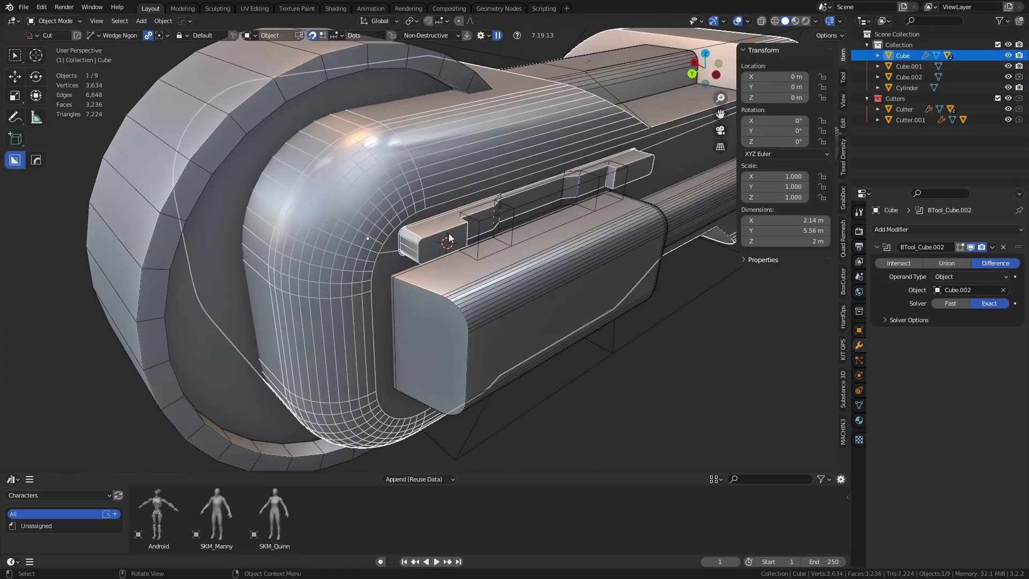
right_click(565, 206)
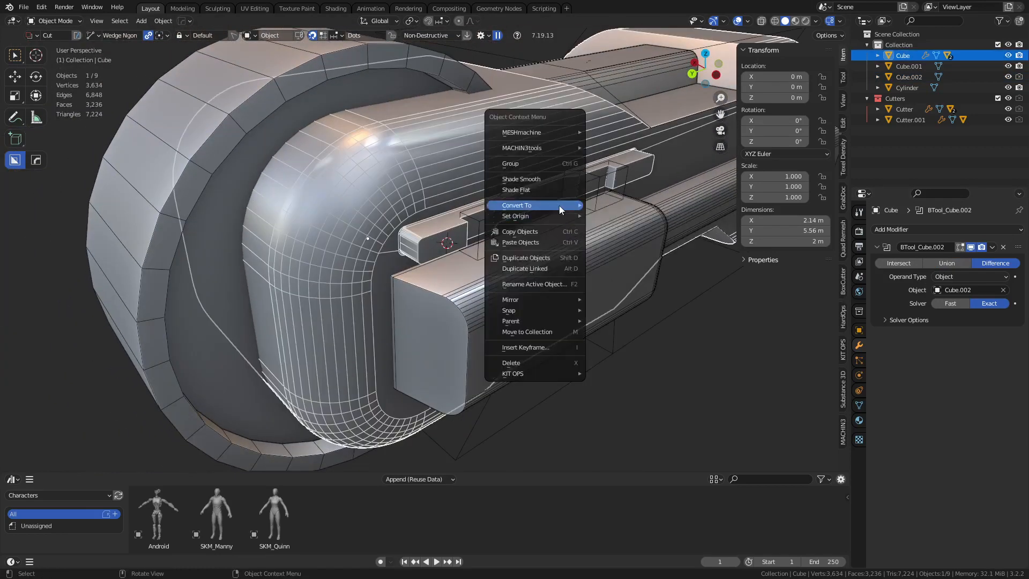
mouse_move(558, 205)
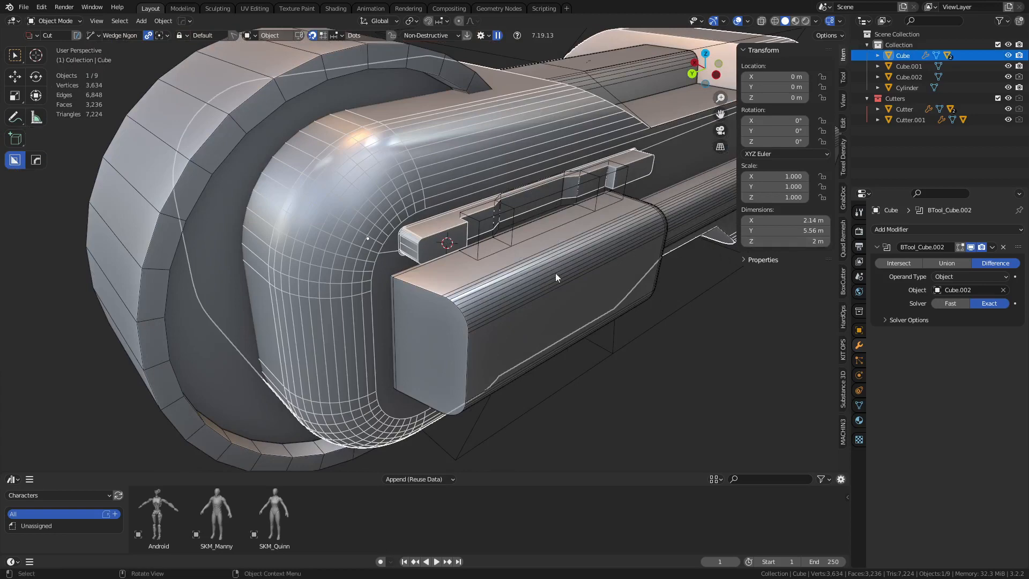
Step: Hide the objects in the Cutters collection and apply all booleans on the main body with Bool Tool
click(417, 252)
right_click(457, 239)
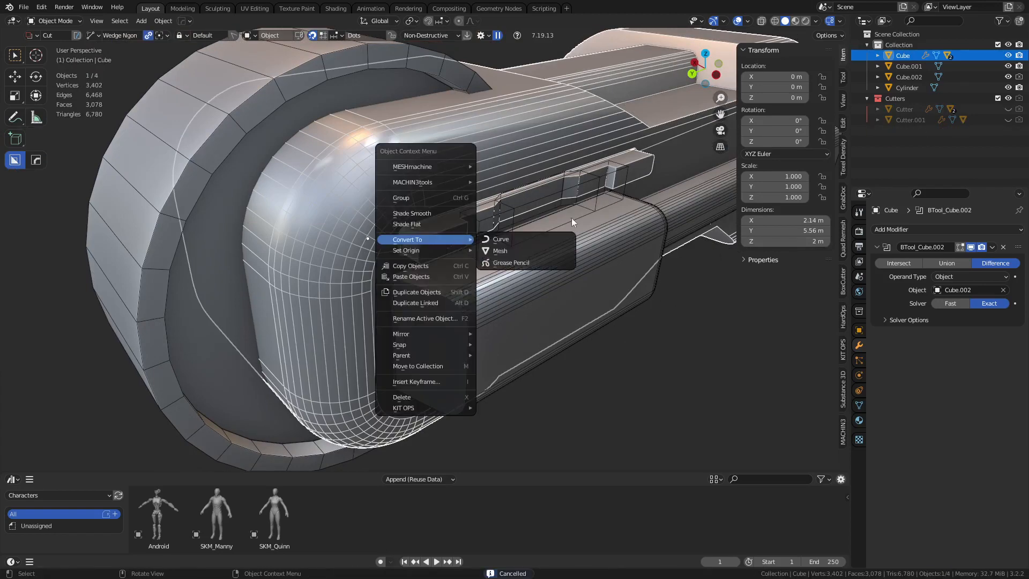
key(alt+a)
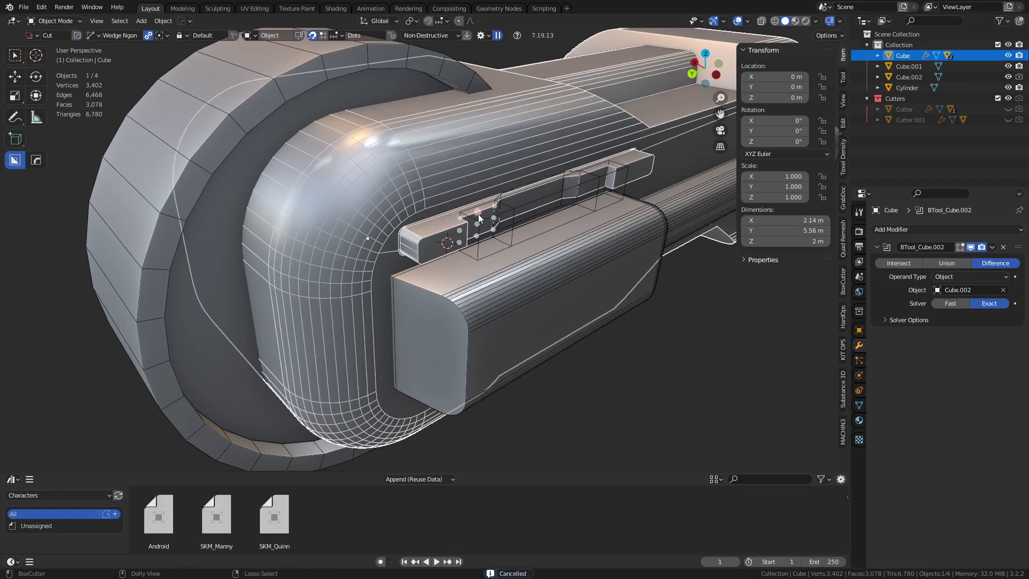
key(ctrl+shift+b)
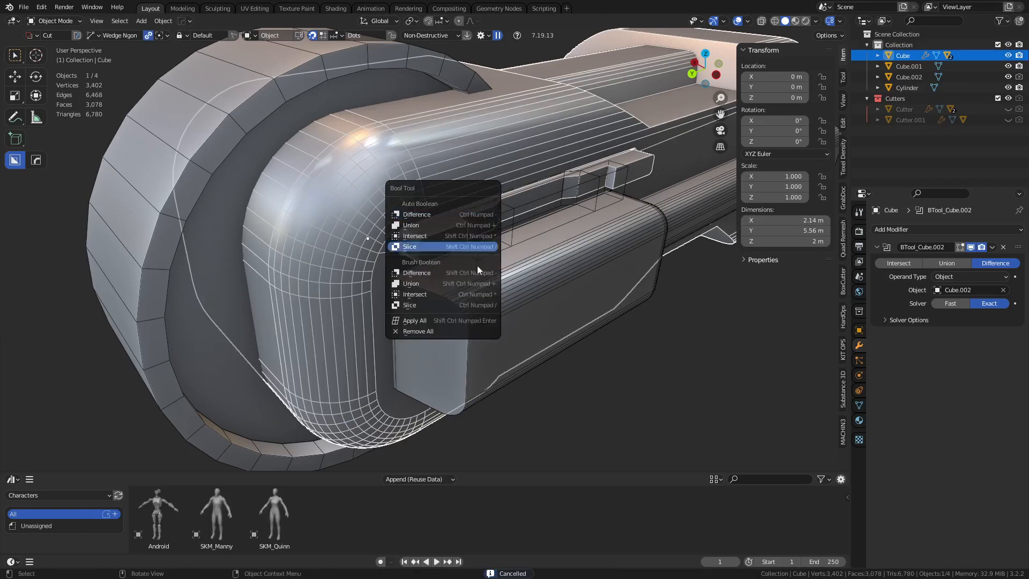
click(452, 319)
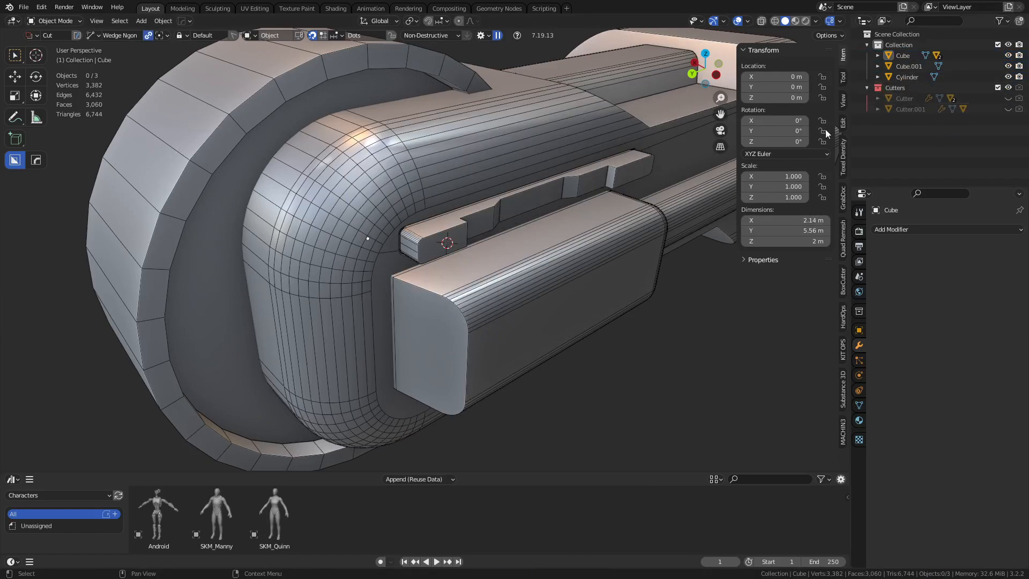
Step: Bevel the step edges at both outer ends of the side strip's notch with 6 segments
scroll(561, 261, up, 4)
middle_drag(559, 260, 469, 276)
click(405, 265)
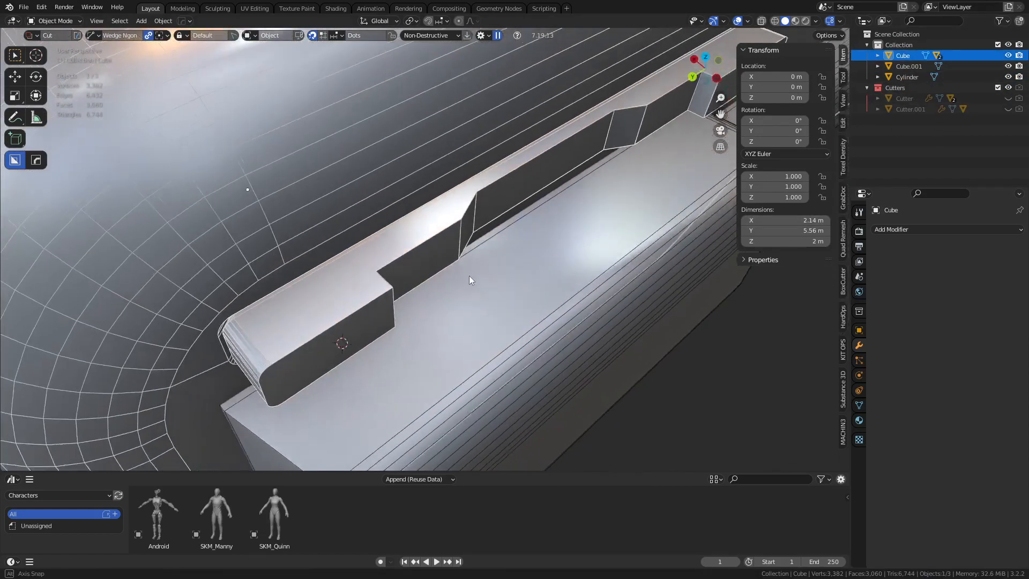
key(Tab)
click(526, 280)
click(474, 246)
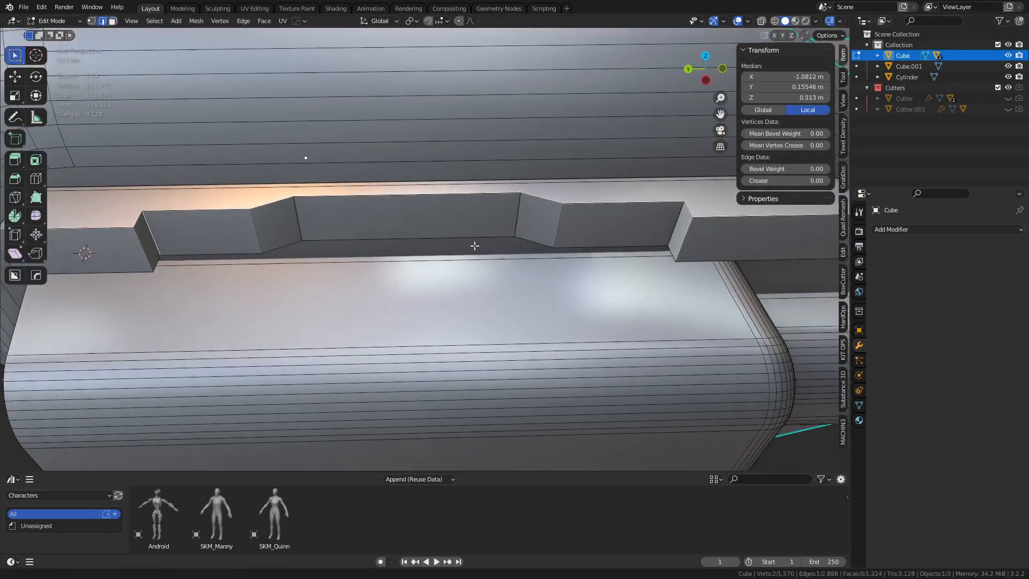
shift+click(686, 239)
key(ctrl+b)
click(591, 242)
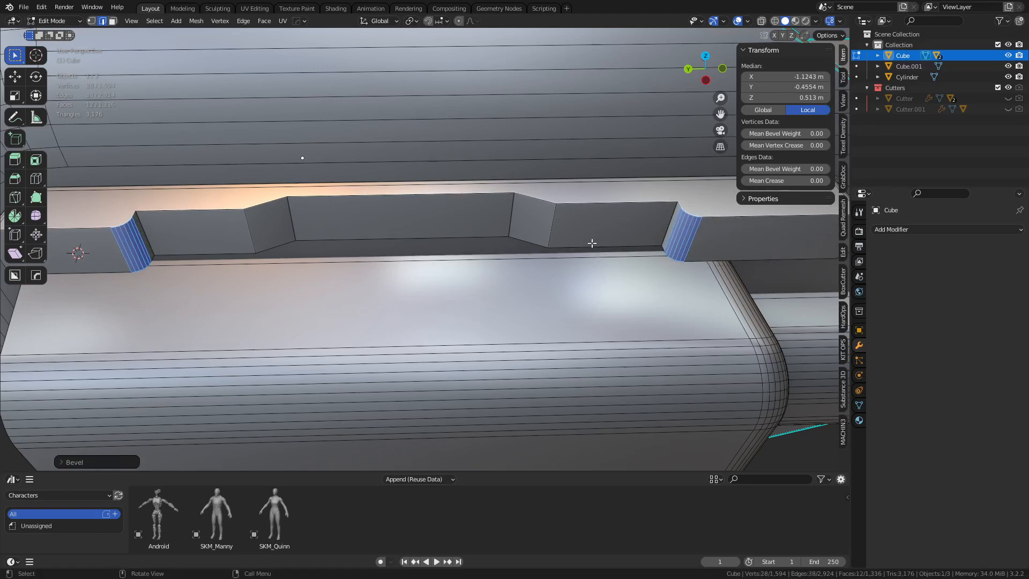
Step: Bevel the four inner corner edges of the notch about 0.015 m with 6 segments and return to Object Mode
click(553, 223)
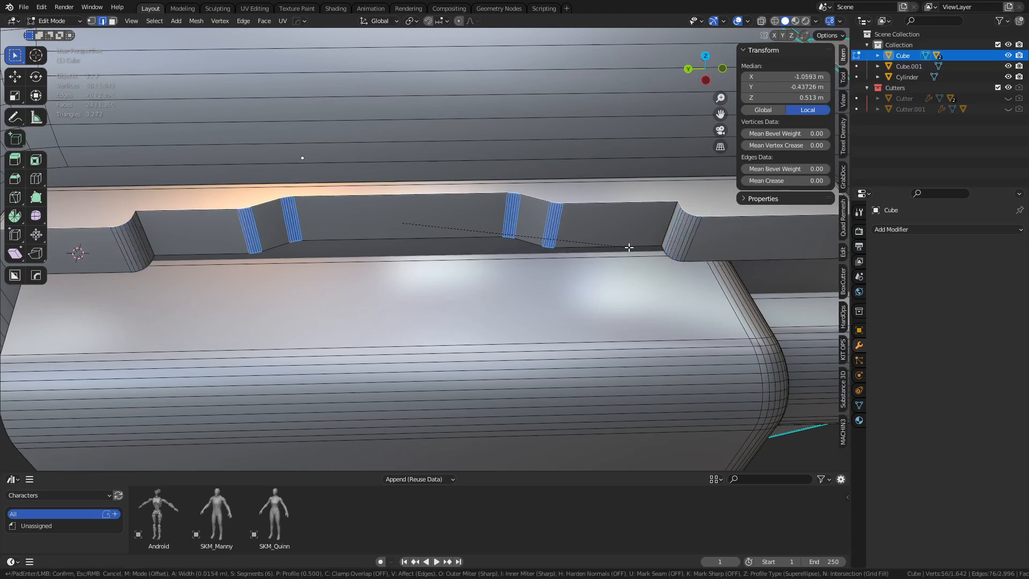
key(ctrl+Tab)
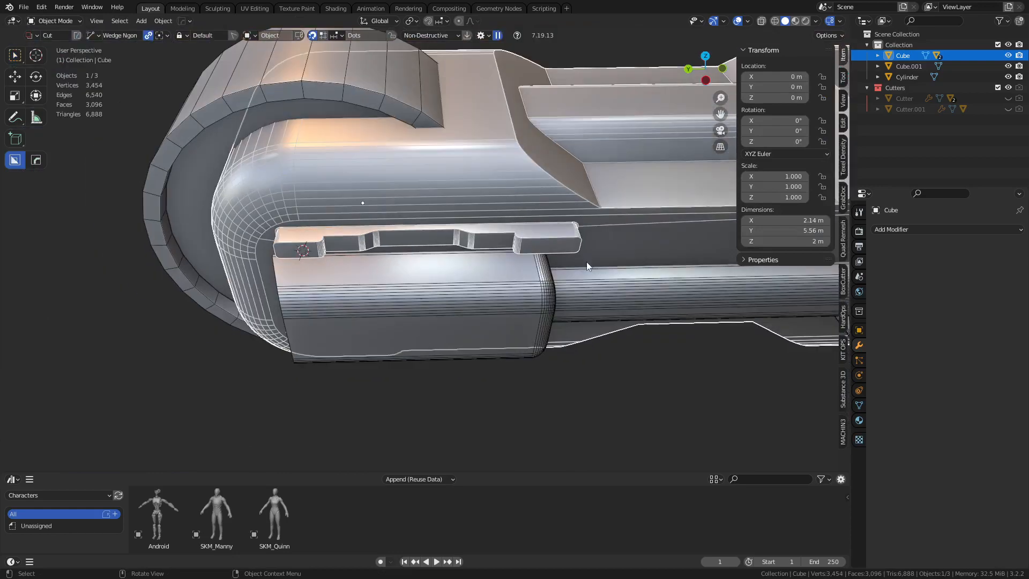
click(661, 362)
Step: Add a new cube at the side strip and move it up and outward to about X -1.61 m, Z 1.71 m
middle_drag(661, 362, 513, 244)
key(shift+a)
mouse_move(429, 223)
click(471, 241)
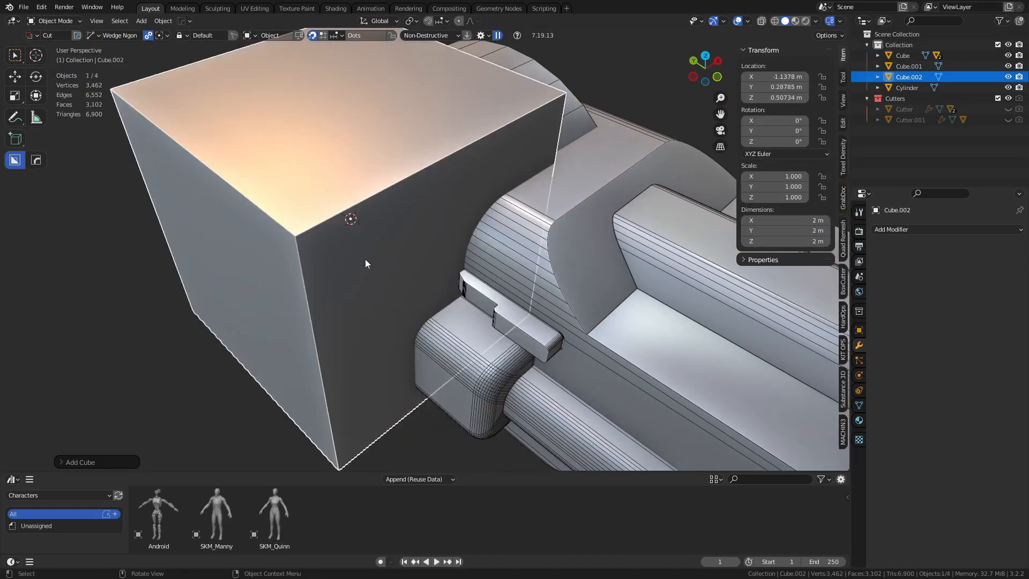
alt+middle_drag(365, 259, 551, 215)
key(g)
click(620, 41)
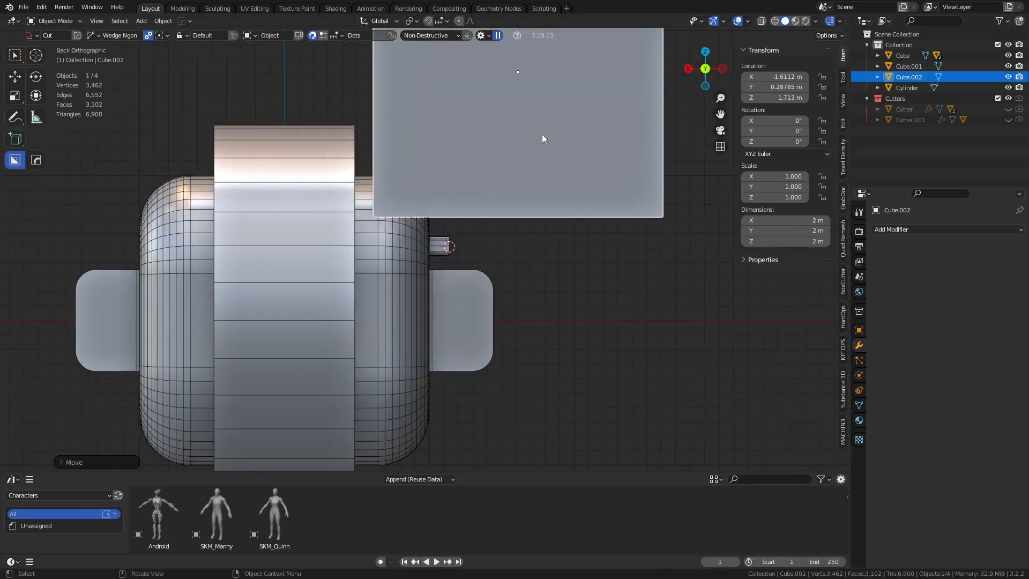
Step: Select the new cube's lower edge that faces the main body, in Edit Mode with X-ray enabled
key(ctrl+Tab)
click(499, 218)
key(alt+z)
middle_drag(412, 209, 442, 219)
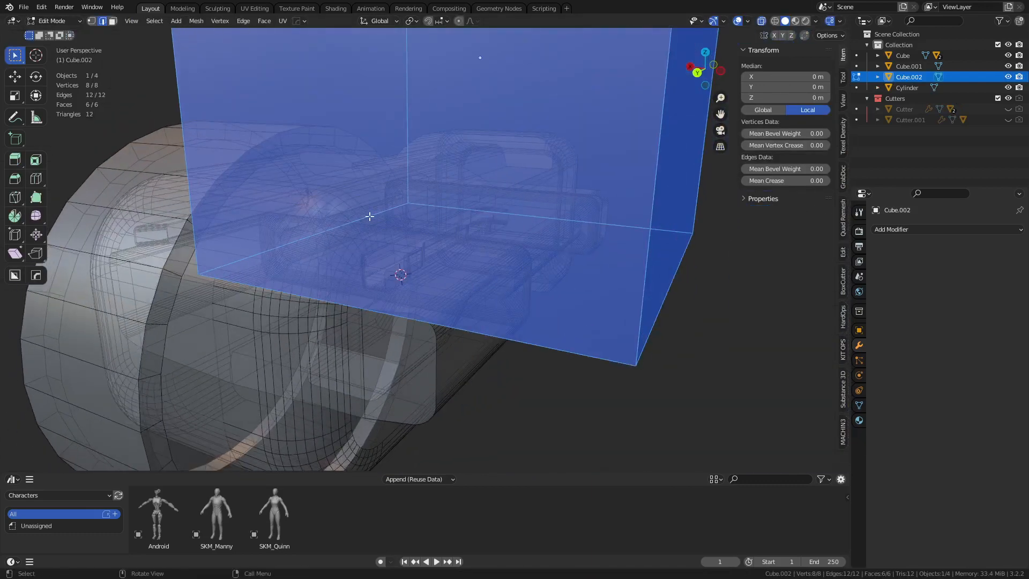
click(370, 217)
Step: Try a 6-segment bevel on the cube's selected lower edge and undo it
key(ctrl+b)
click(538, 265)
key(ctrl+Tab)
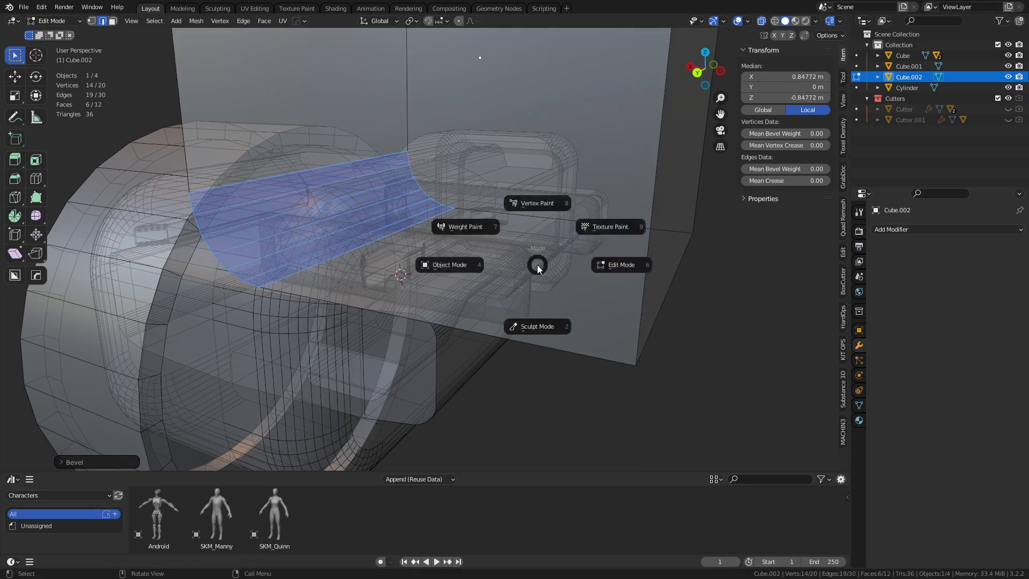
click(498, 264)
middle_drag(507, 268, 576, 276)
key(ctrl+z)
key(ctrl+z)
Step: Bevel the cube's lower inner edge about 0.24 m with 15 segments, return to Object Mode and turn off X-ray
key(ctrl+b)
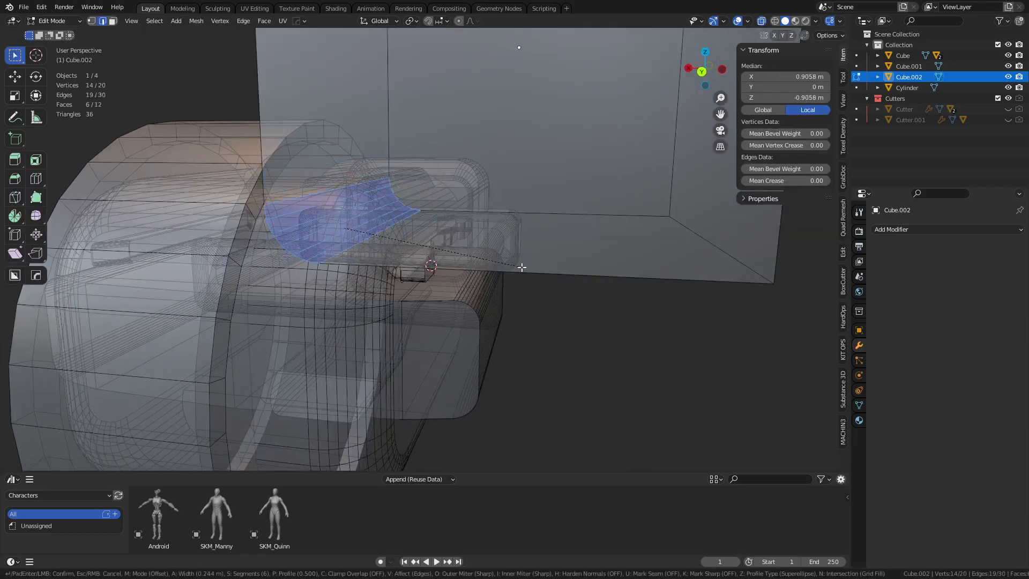
scroll(521, 267, up, 9)
click(521, 267)
key(ctrl+Tab)
click(499, 278)
key(alt+z)
Step: Move the rounded cube to about X -1.79 m, Z 1.68 m and subtract it from the main body with a Bool Tool difference
middle_drag(500, 290, 562, 282)
key(g)
click(534, 217)
shift+click(369, 265)
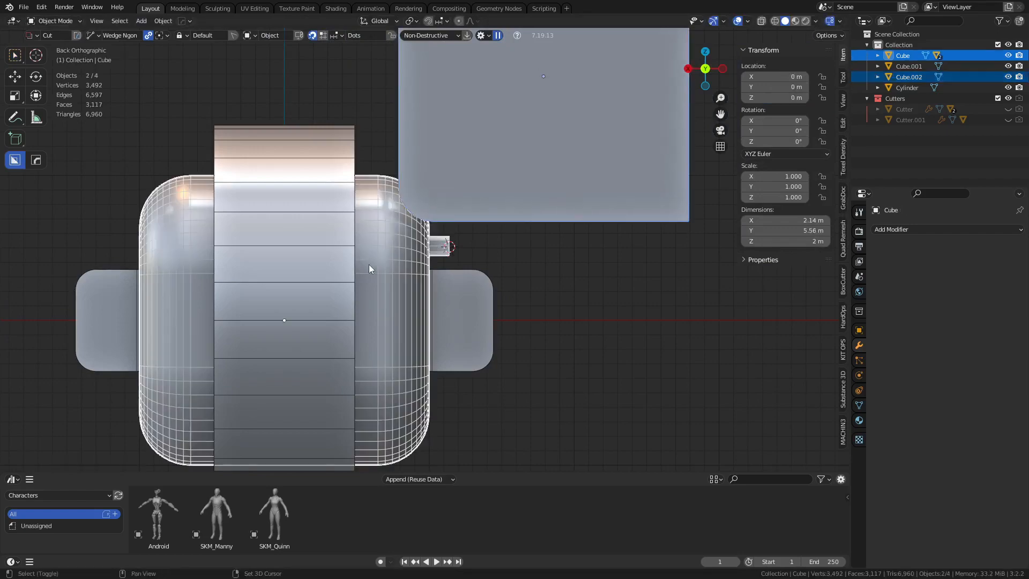
key(ctrl+minus)
middle_drag(624, 291, 500, 303)
Step: Shift the boolean cutter cube along the Y axis to about Y 0.45 m
click(541, 261)
click(495, 310)
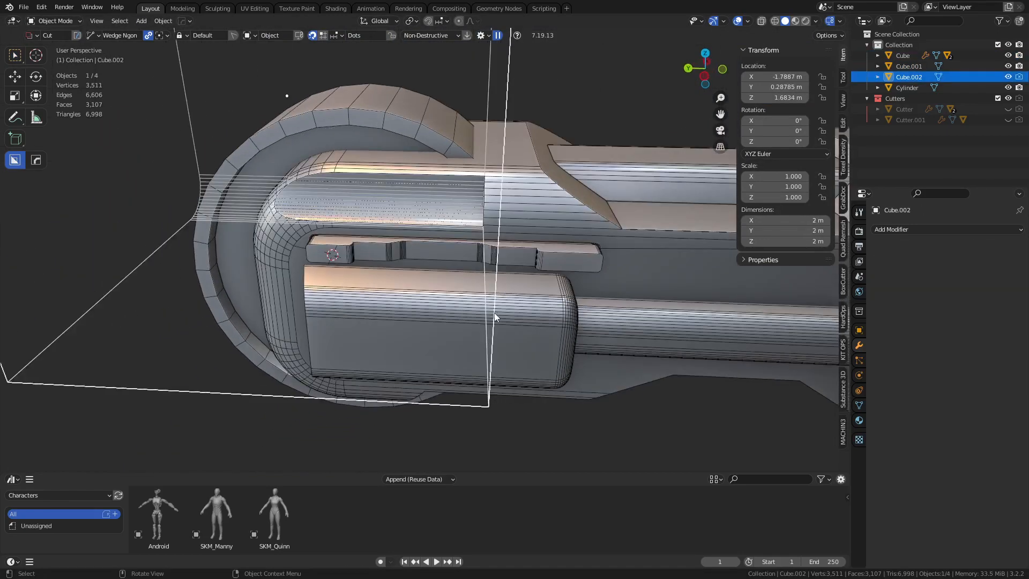
key(g)
key(y)
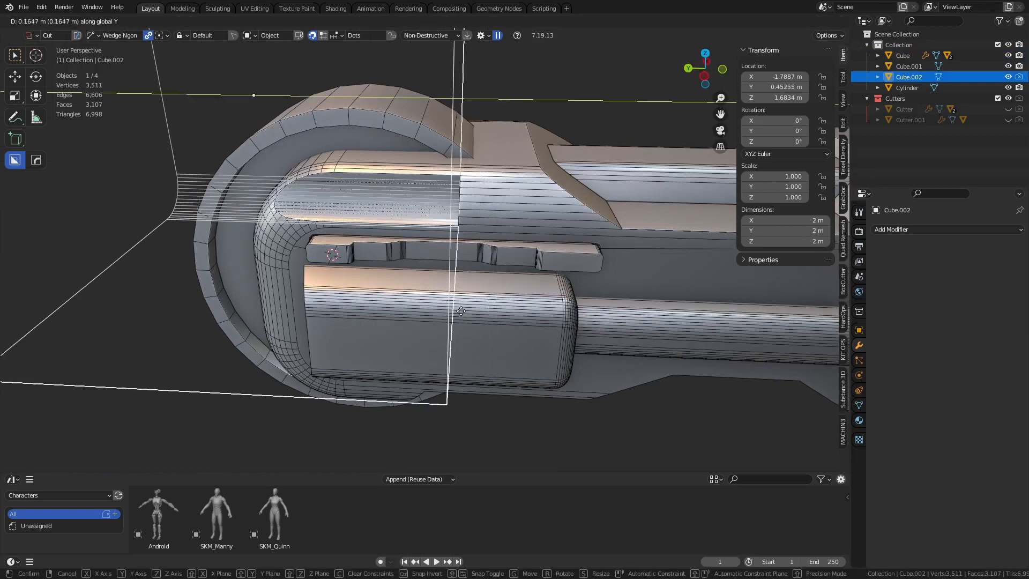
click(472, 308)
middle_drag(472, 307, 459, 305)
Step: Extrude the cutter's selected rounded end about 0.24 m, bevel it with 15 segments and return to Object Mode
key(ctrl+Tab)
click(529, 293)
key(3)
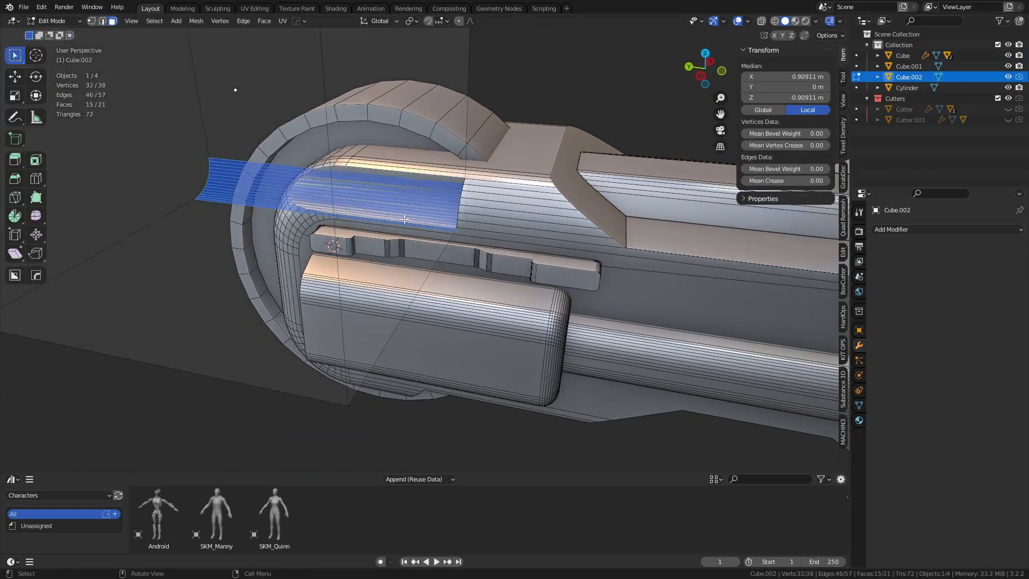
click(411, 221)
key(e)
click(449, 230)
key(ctrl+b)
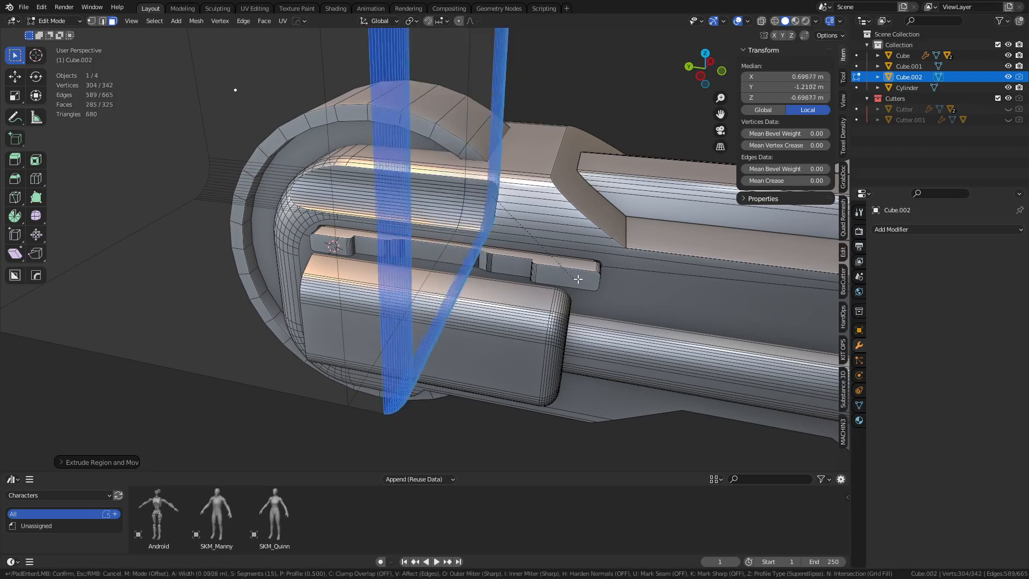
click(596, 285)
key(Tab)
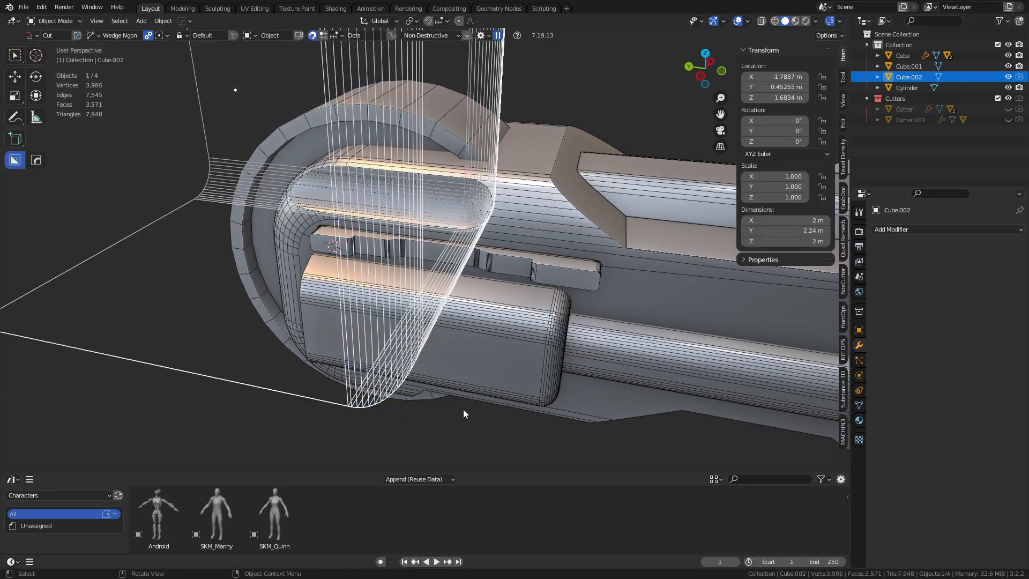
Step: Hide the cutter cube temporarily to check the rounded slot in the main body, and unhide it
click(441, 407)
middle_drag(440, 409, 542, 341)
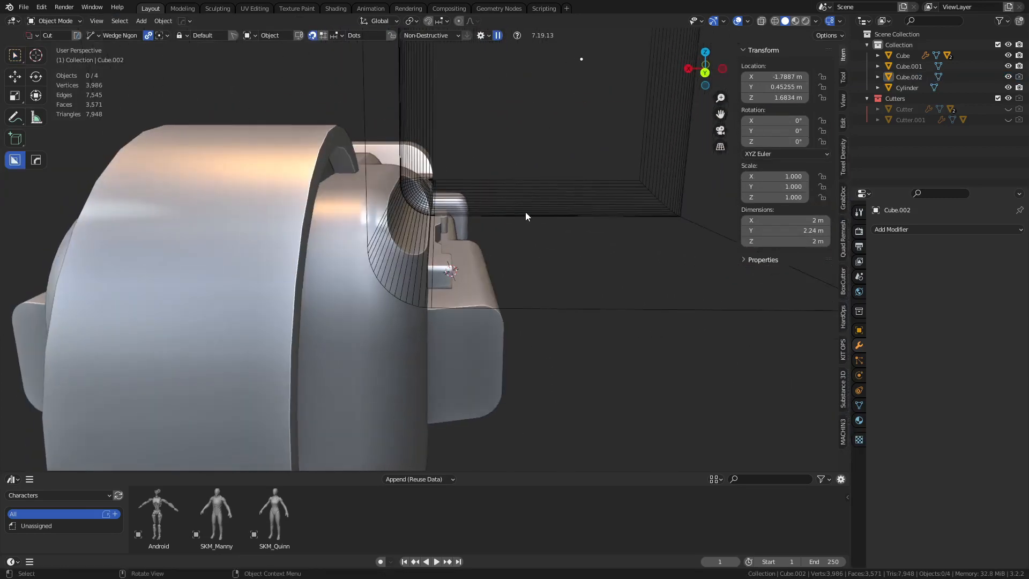
click(525, 211)
middle_drag(525, 212, 494, 270)
key(h)
click(465, 193)
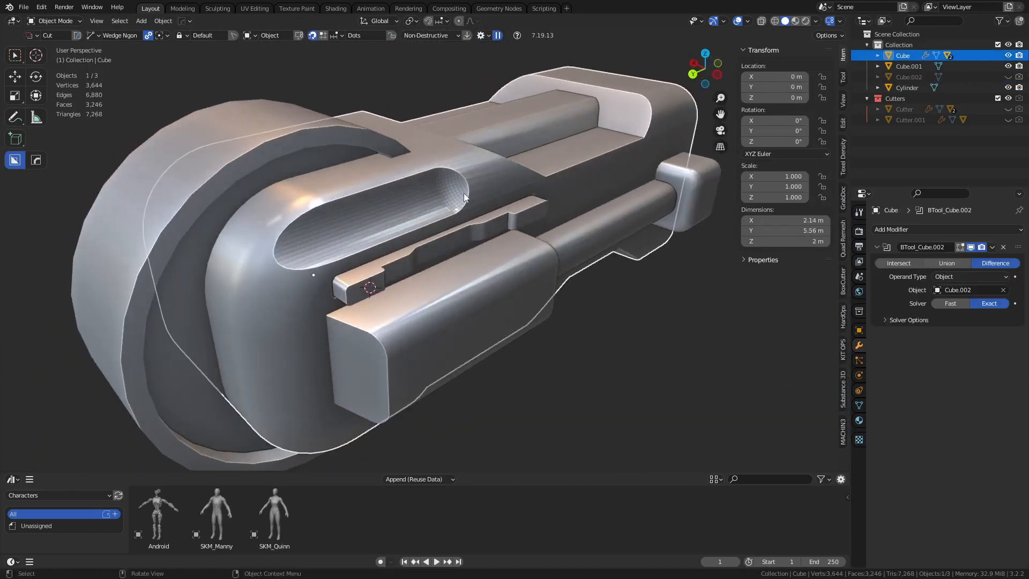
key(alt+h)
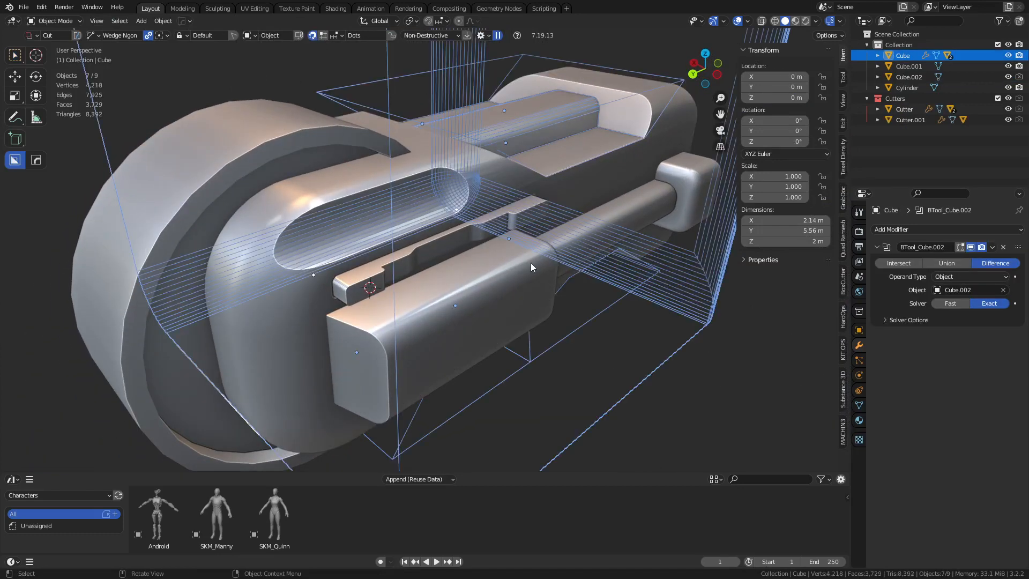
Step: Check the main body's Auto Smooth setting and its Boolean modifier
click(658, 249)
right_click(658, 250)
click(659, 246)
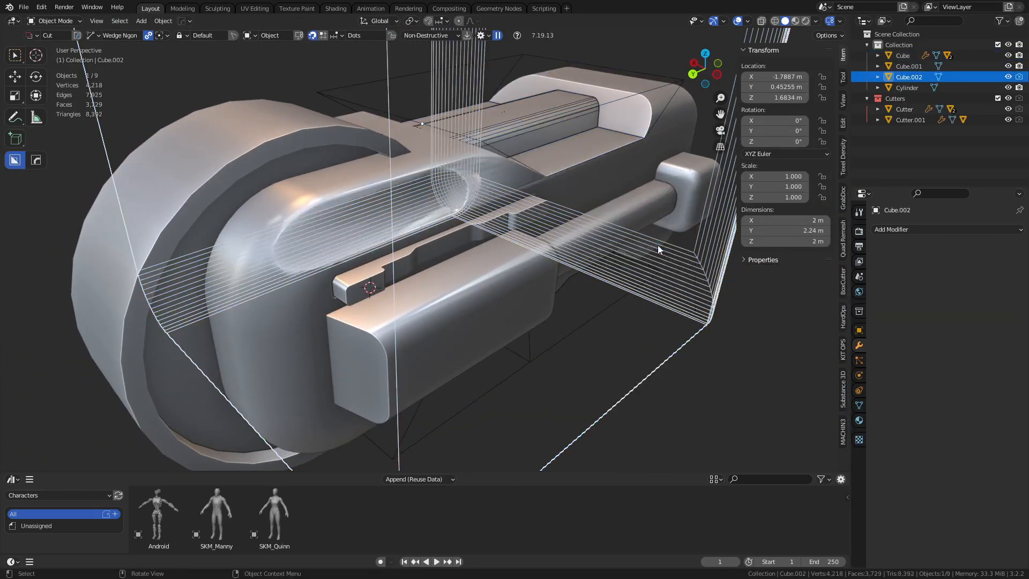
click(859, 405)
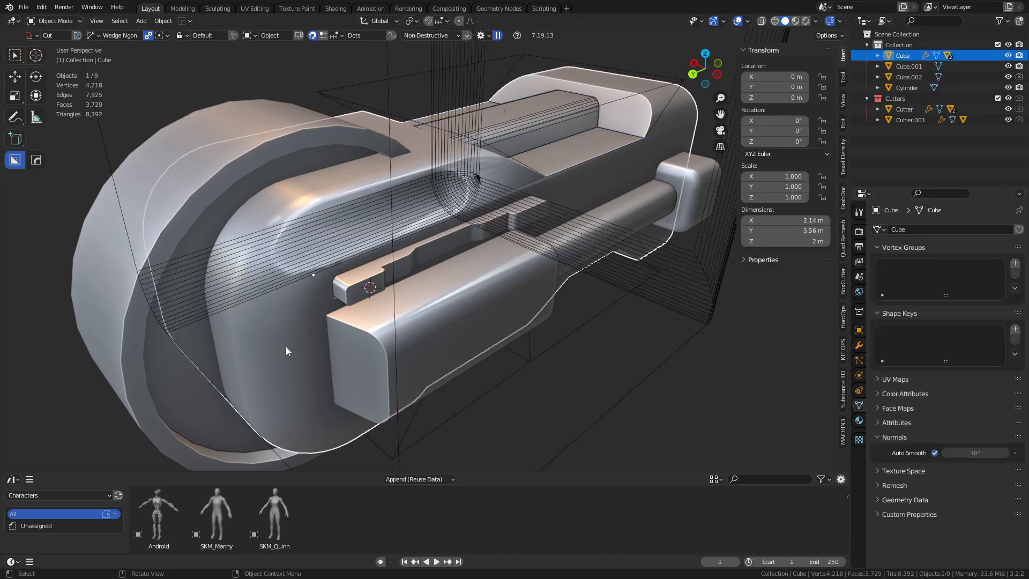
click(314, 275)
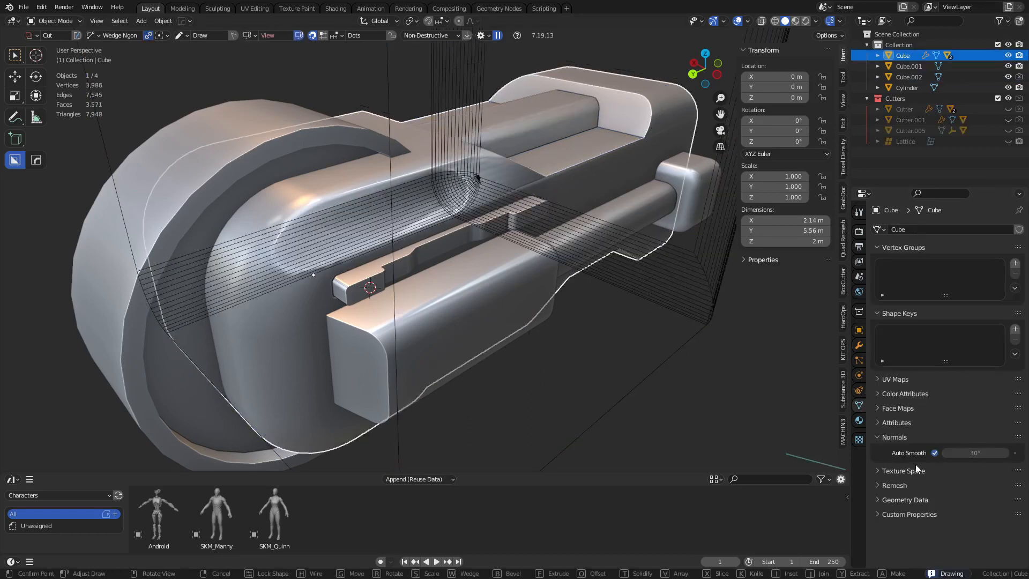
right_click(596, 399)
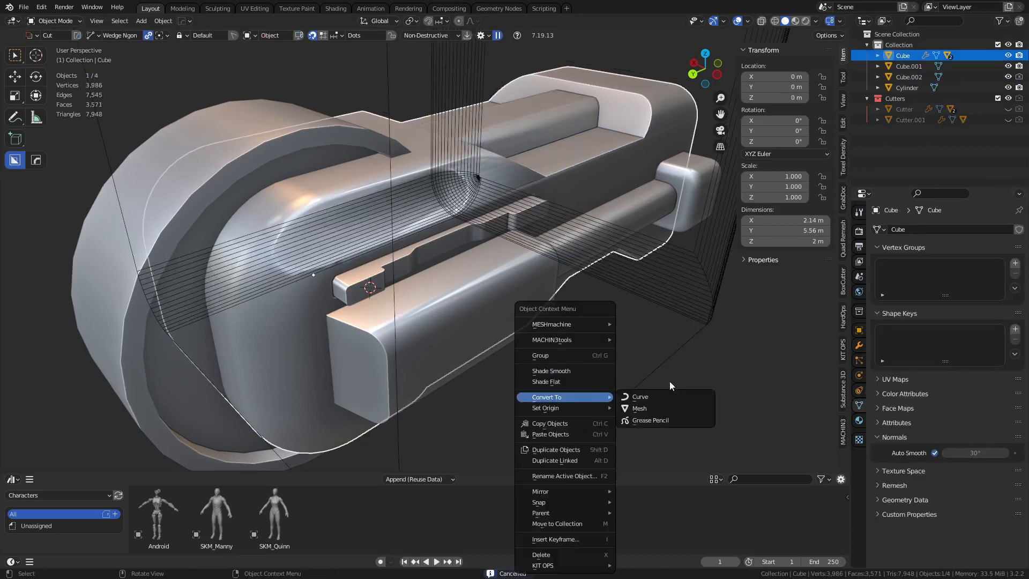
click(860, 348)
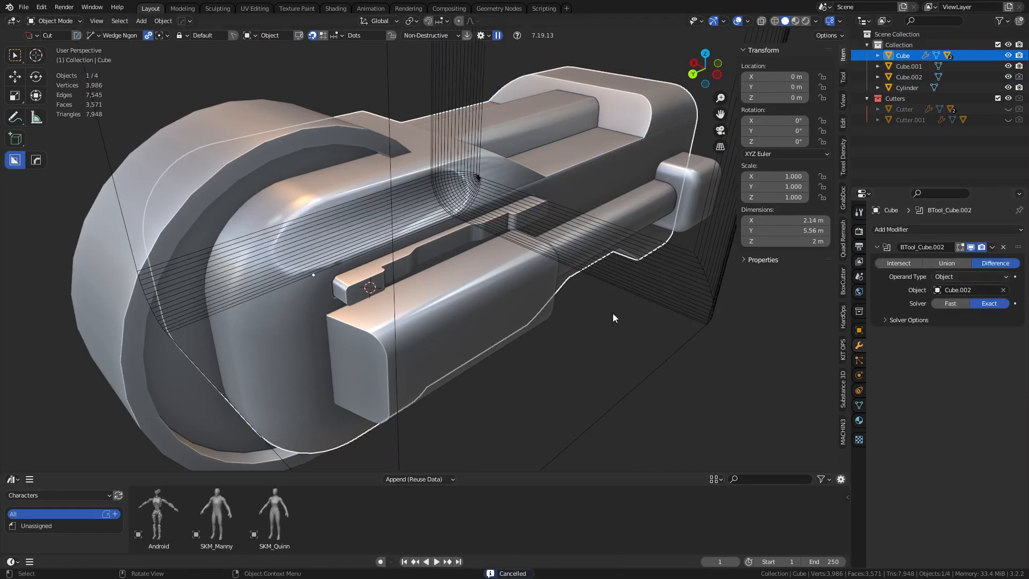
Step: Add a Weighted Normal modifier to the main body and enable Keep Sharp
middle_drag(612, 313, 666, 304)
scroll(667, 303, up, 2)
click(543, 204)
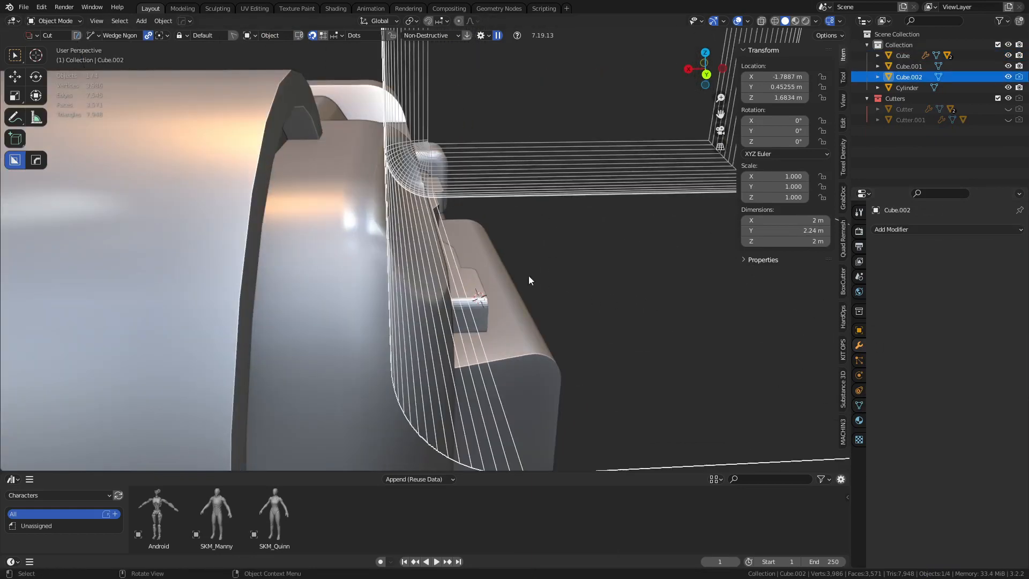
click(327, 268)
click(949, 230)
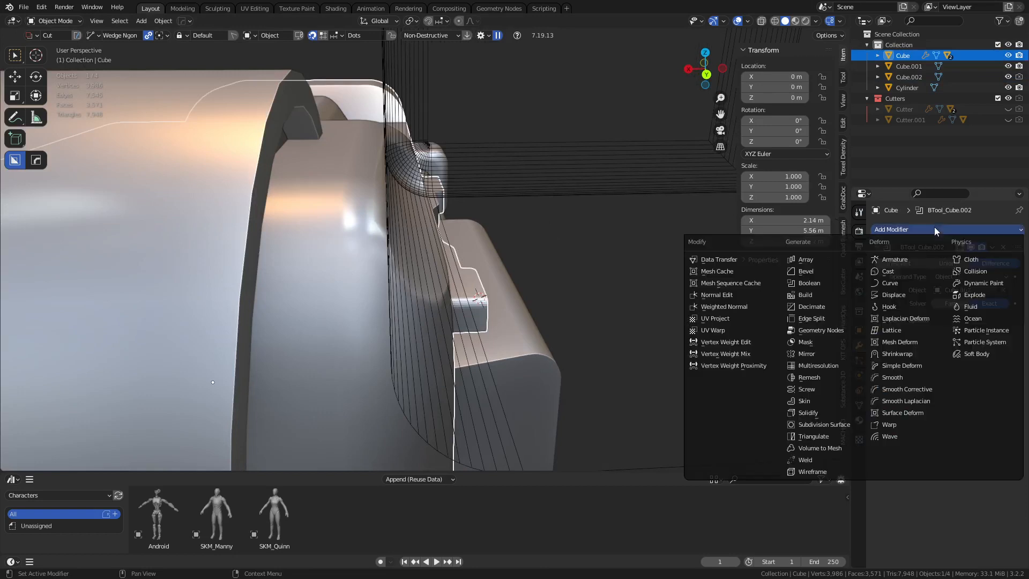
click(726, 314)
click(964, 392)
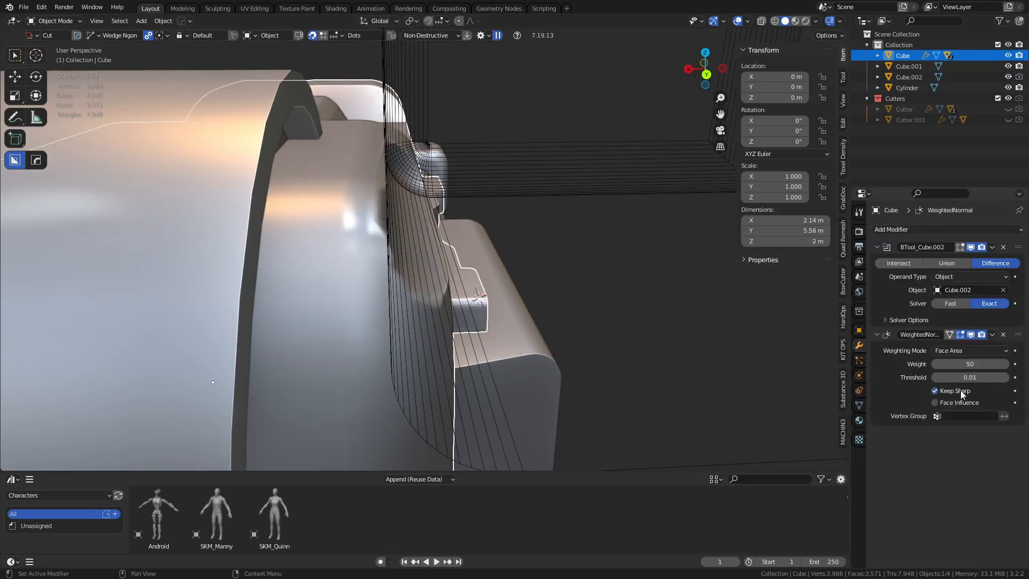
Step: Clear the main body's custom split normals data and inspect the shading around the slot
click(860, 406)
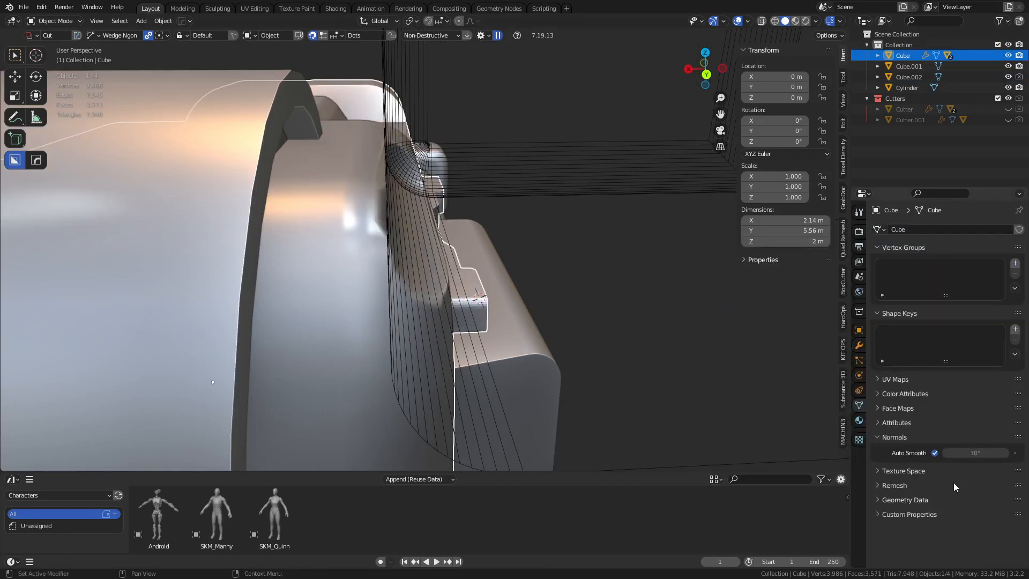
click(916, 498)
scroll(933, 516, down, 2)
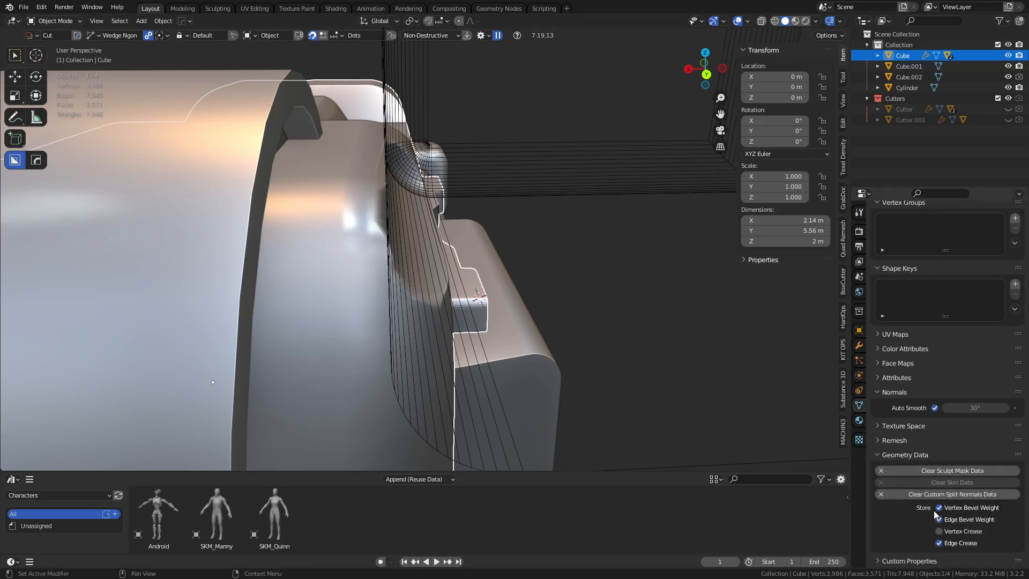
click(934, 495)
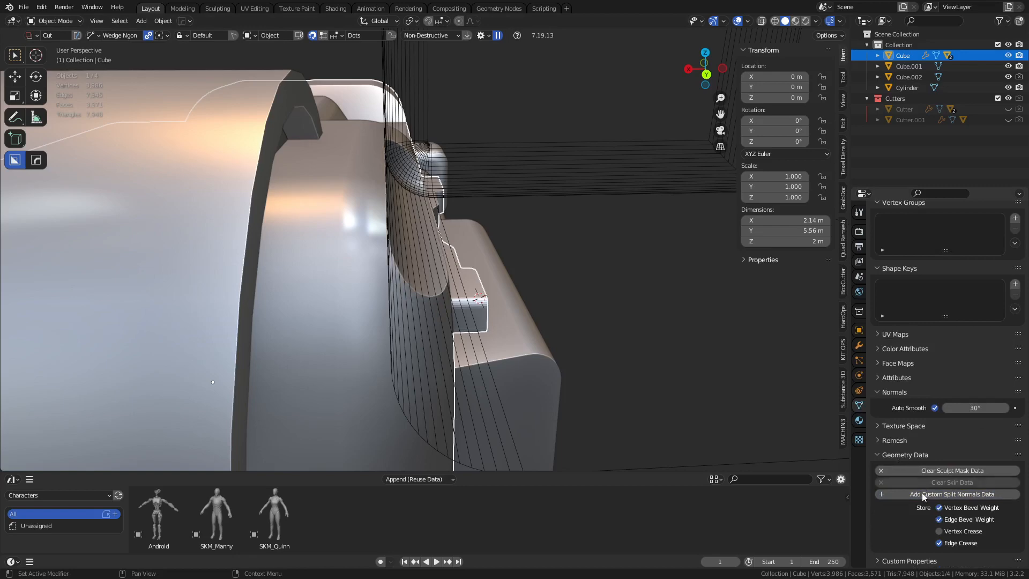
click(658, 326)
scroll(661, 326, down, 4)
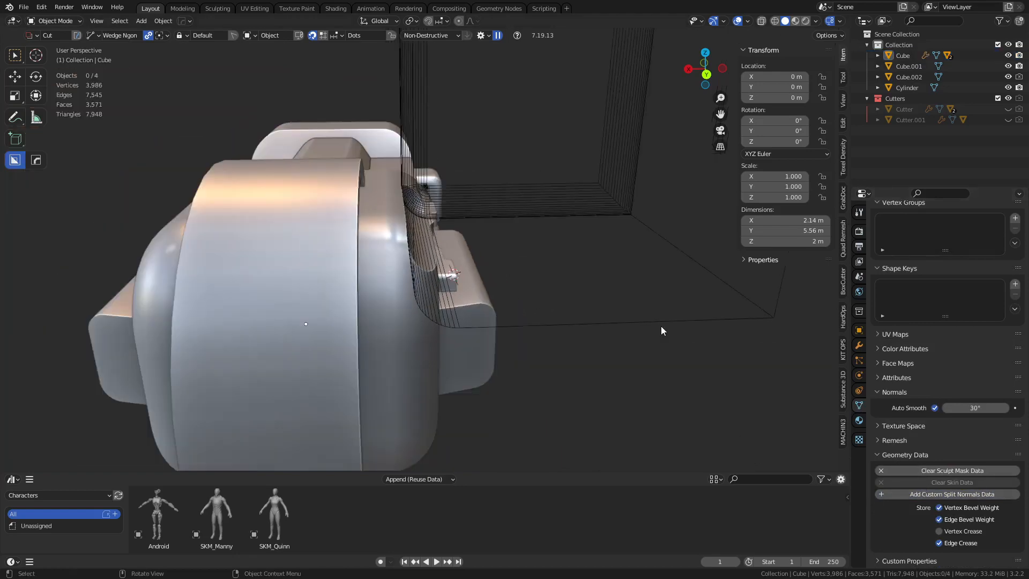
middle_drag(710, 343, 622, 328)
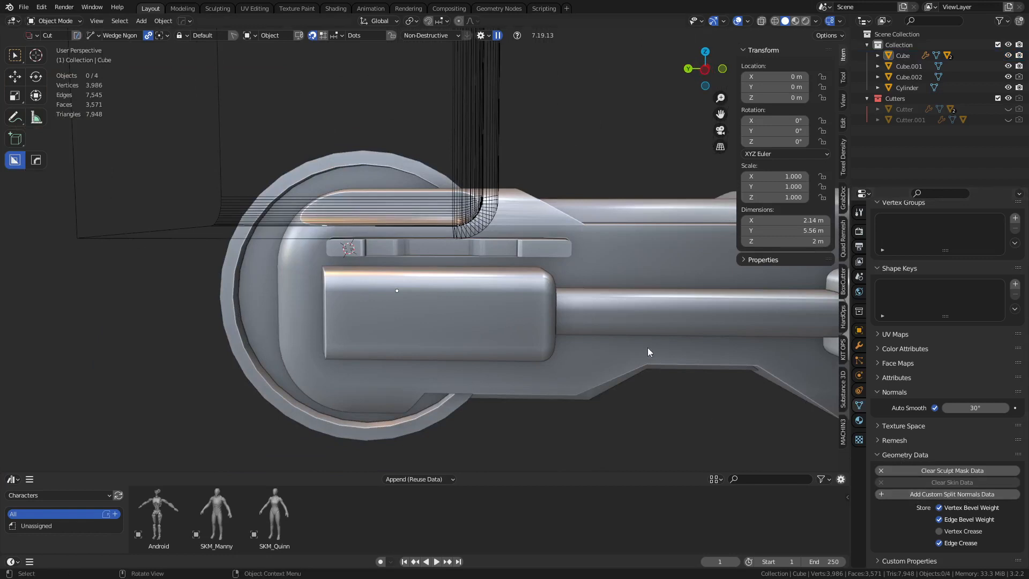
middle_drag(649, 349, 583, 387)
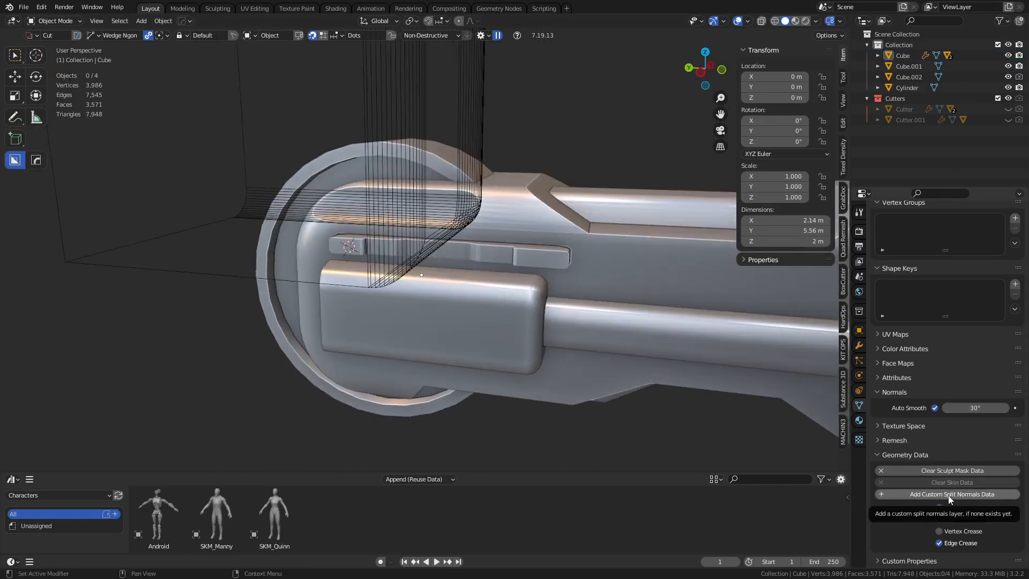
key(ctrl+Tab)
click(555, 395)
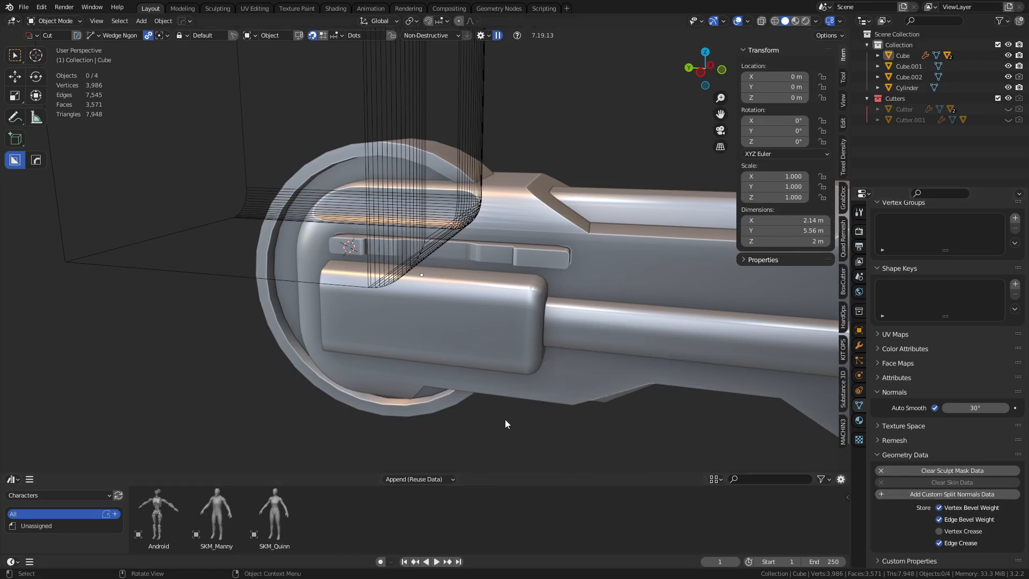
Step: Mirror the slot cutter cube across X about the main body with MACHIN3 Mirror, showing the wireframe overlay
middle_drag(505, 370, 461, 375)
scroll(477, 365, down, 5)
key(shift+w)
click(396, 270)
middle_drag(510, 221, 473, 234)
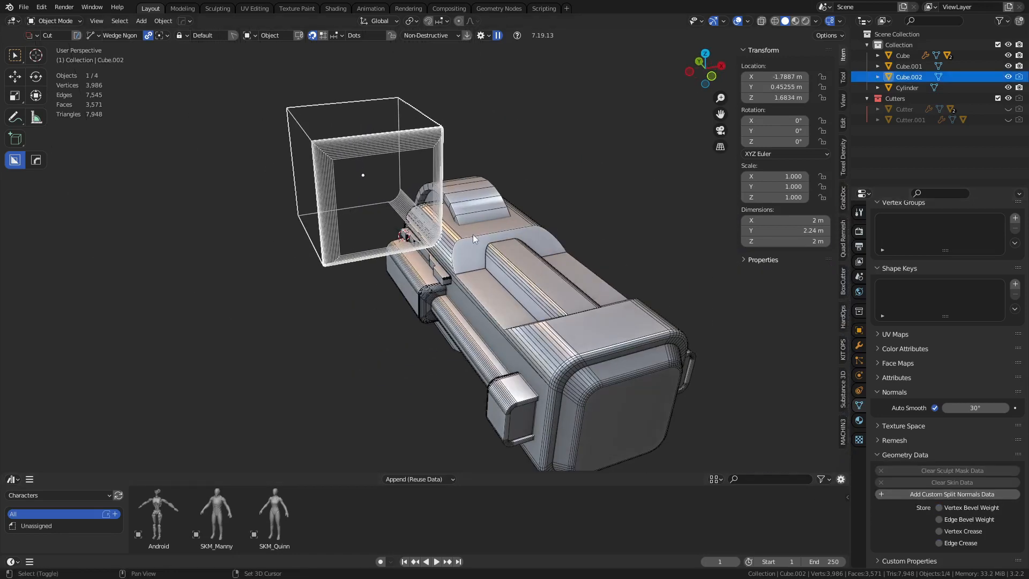
shift+click(557, 346)
key(Escape)
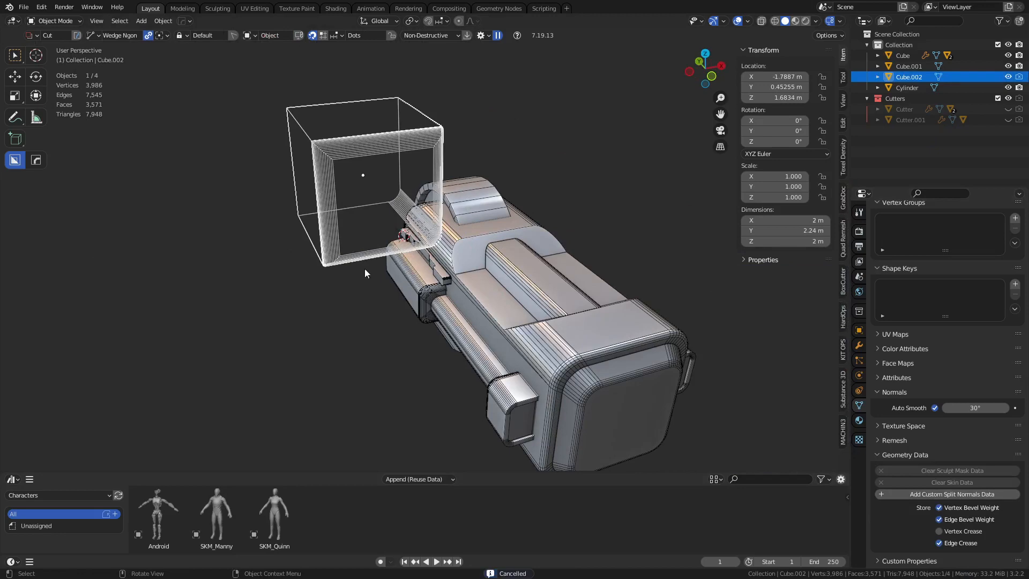
shift+click(563, 324)
key(alt+shift+x)
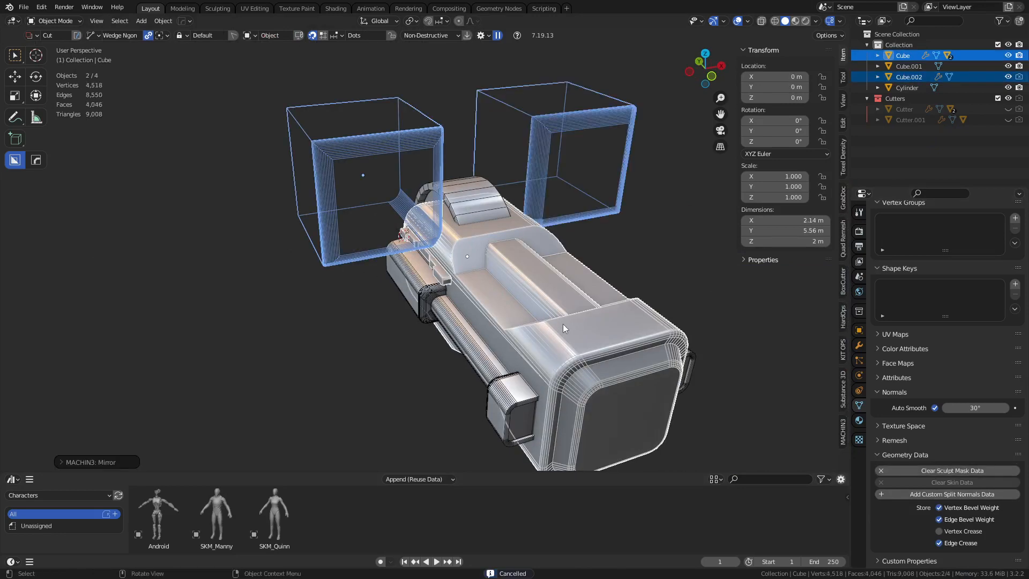
click(349, 327)
Step: Hide the mirrored slot cutters, activate the Select Box tool and frame the slot on the opposite side
middle_drag(349, 327, 487, 322)
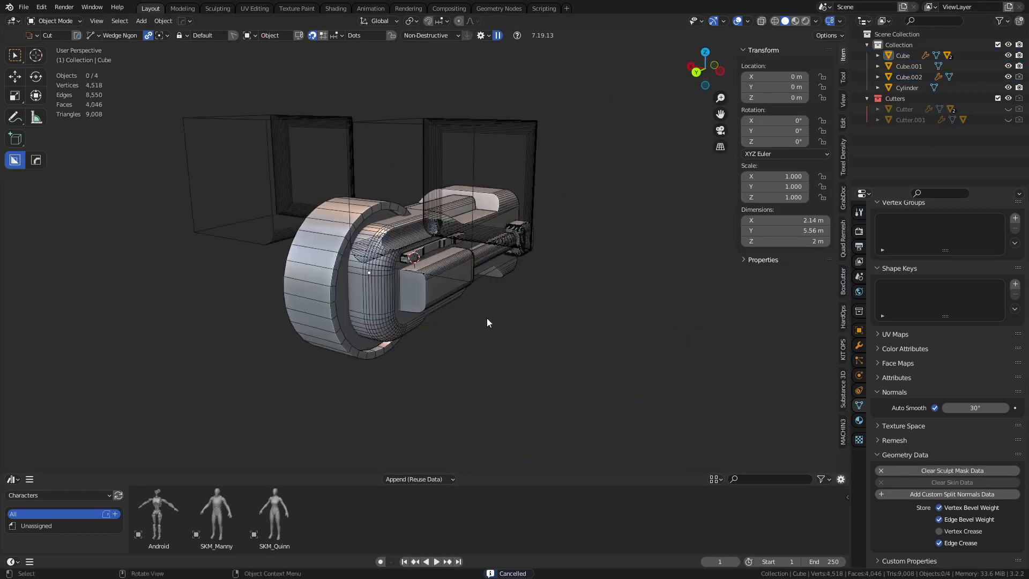
click(414, 123)
key(h)
click(16, 56)
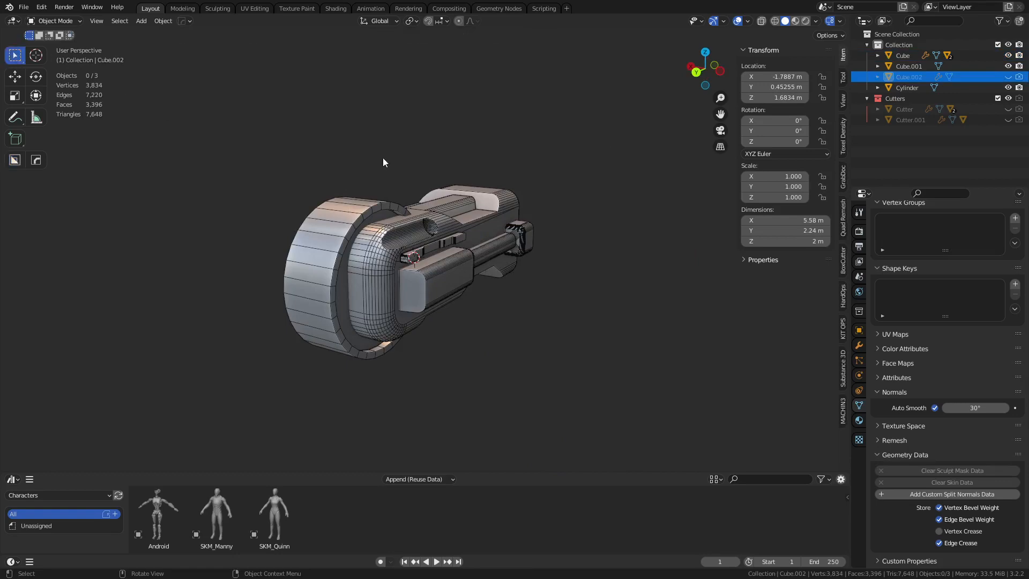
middle_drag(384, 161, 516, 213)
scroll(517, 213, up, 4)
shift+middle_drag(500, 282, 549, 241)
Step: Set the main body's Boolean modifier solver to Fast and select the side bars
click(467, 281)
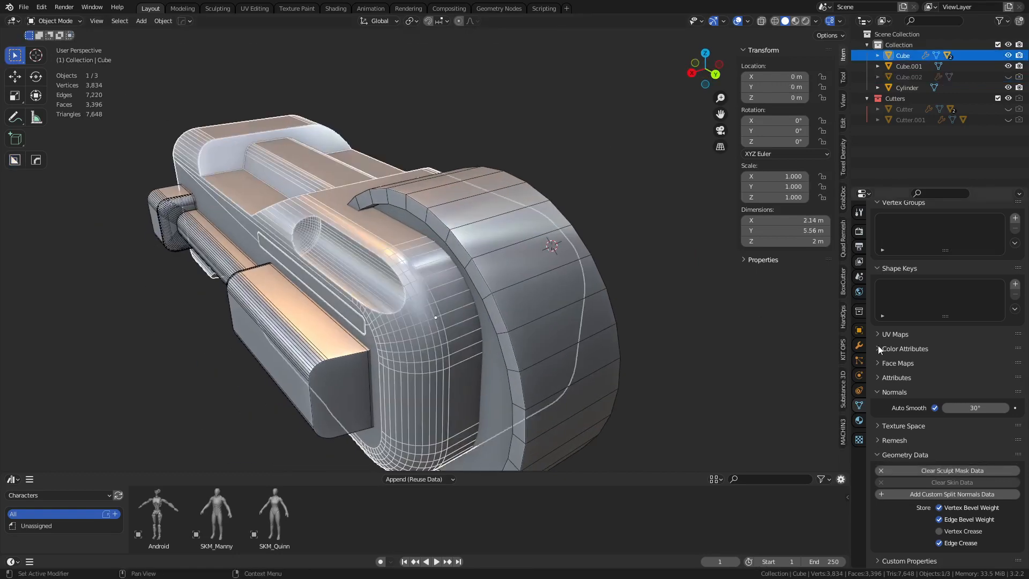
click(860, 345)
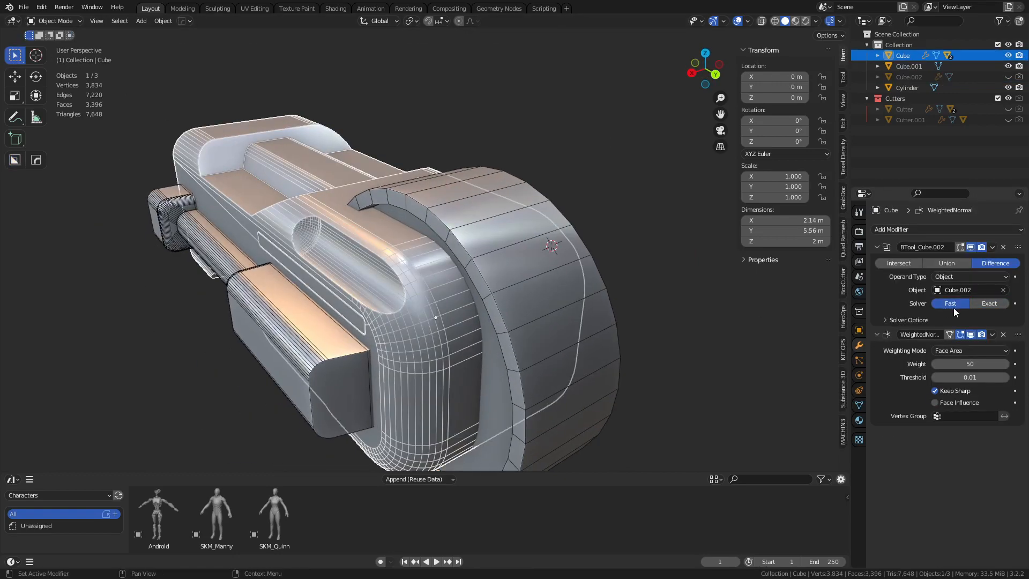
middle_drag(331, 248, 361, 256)
click(370, 340)
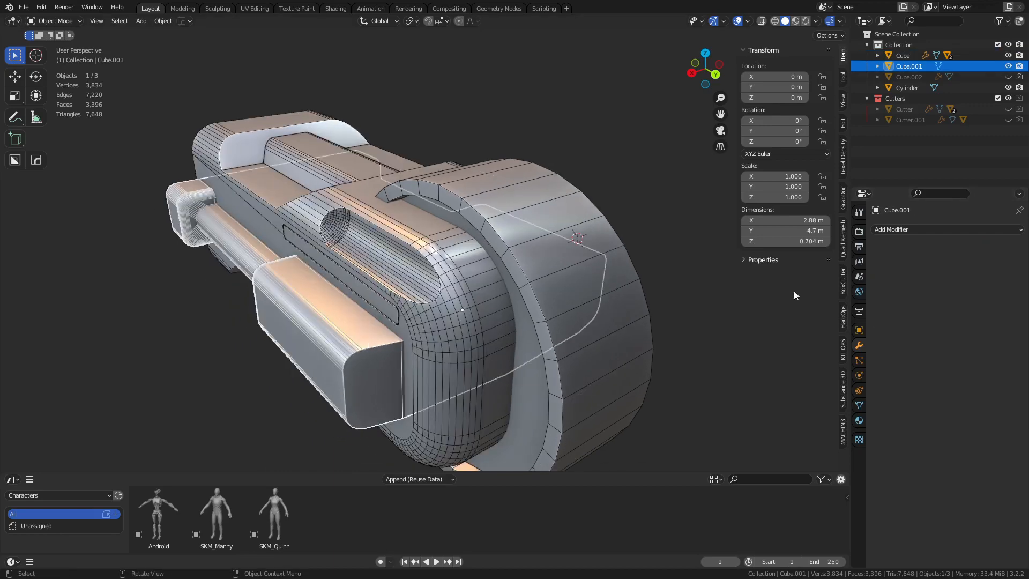
Step: Deselect the side bars, hide the wireframe overlay and look over the part from its end and its slotted side
middle_drag(514, 236, 624, 261)
shift+middle_drag(465, 284, 596, 284)
middle_drag(522, 276, 583, 298)
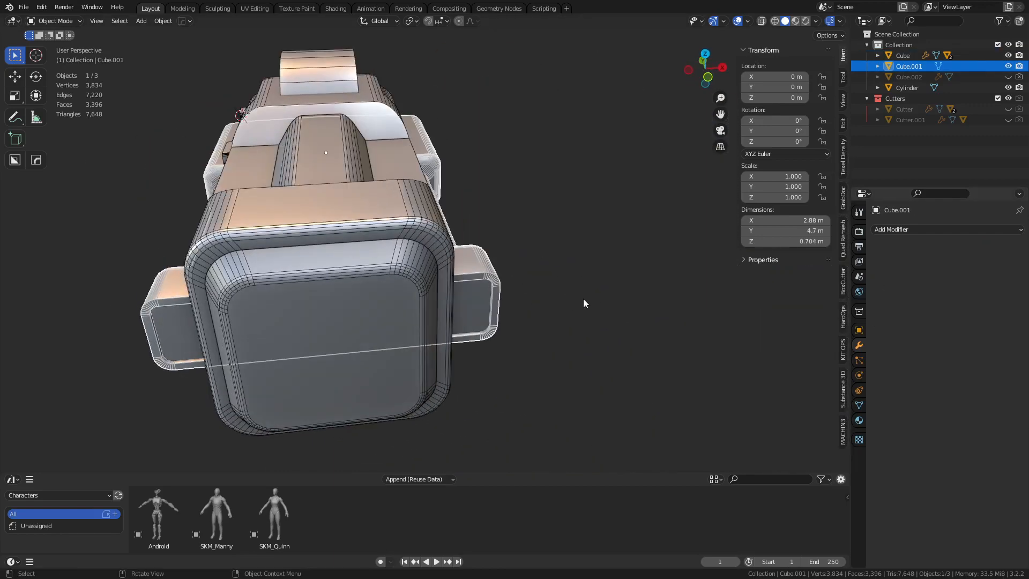
click(583, 298)
middle_drag(432, 305, 521, 270)
mouse_move(506, 266)
shift+middle_down()
mouse_move(633, 261)
mouse_move(562, 281)
mouse_move(506, 276)
shift+middle_up()
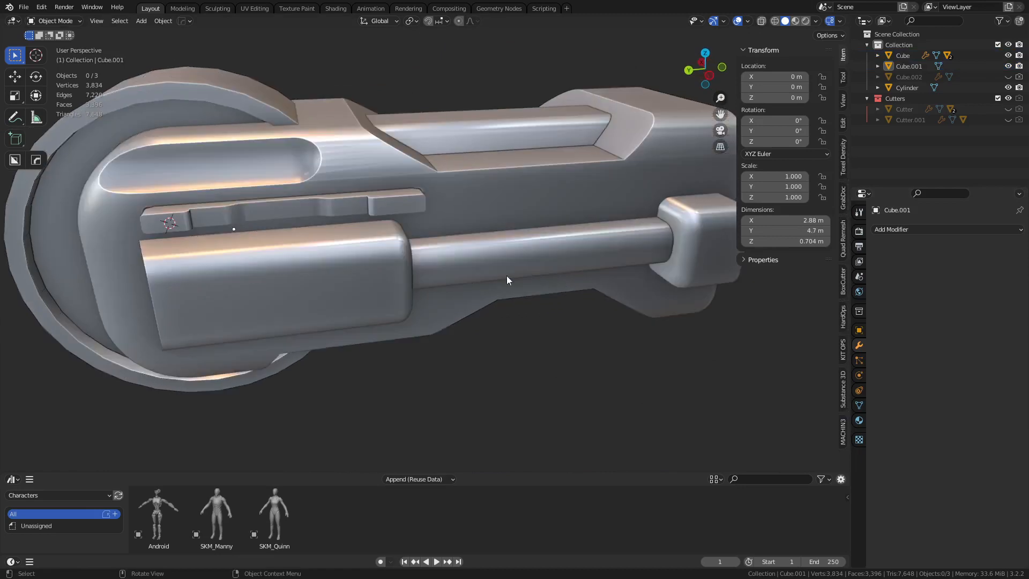
click(600, 281)
alt+middle_drag(600, 281, 589, 254)
scroll(552, 246, down, 3)
key(g)
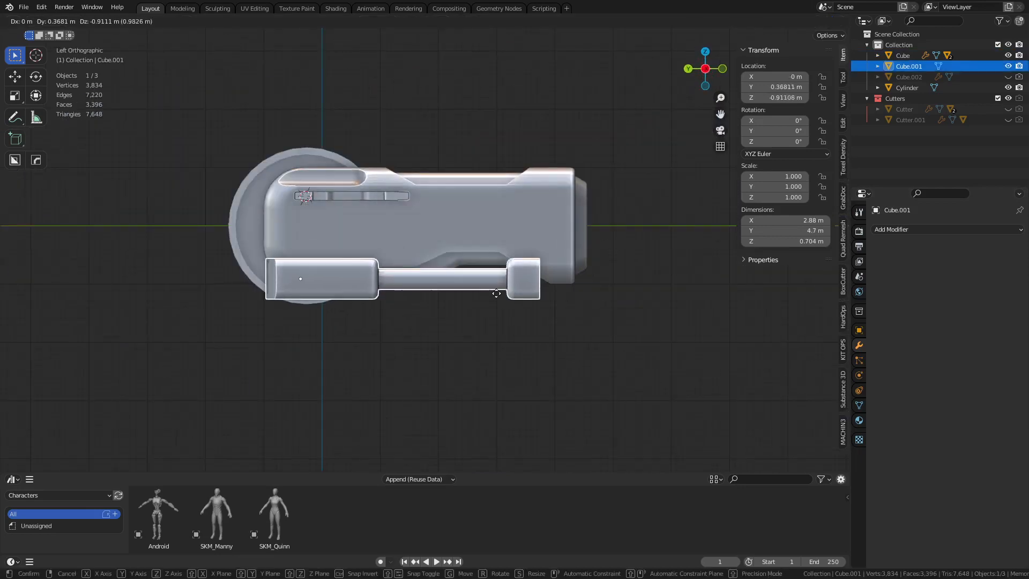
right_click(542, 255)
key(g)
right_click(564, 255)
key(g)
right_click(563, 199)
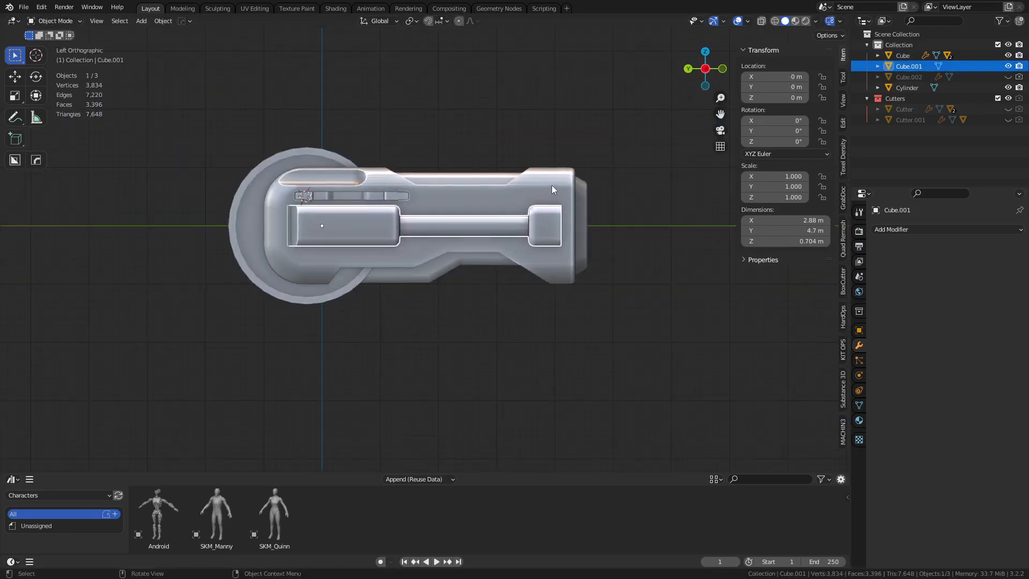
click(554, 187)
key(g)
right_click(535, 180)
Step: Apply the main body's Boolean and WeightedNormal modifiers so the slot cuts become part of its mesh
scroll(470, 203, up, 5)
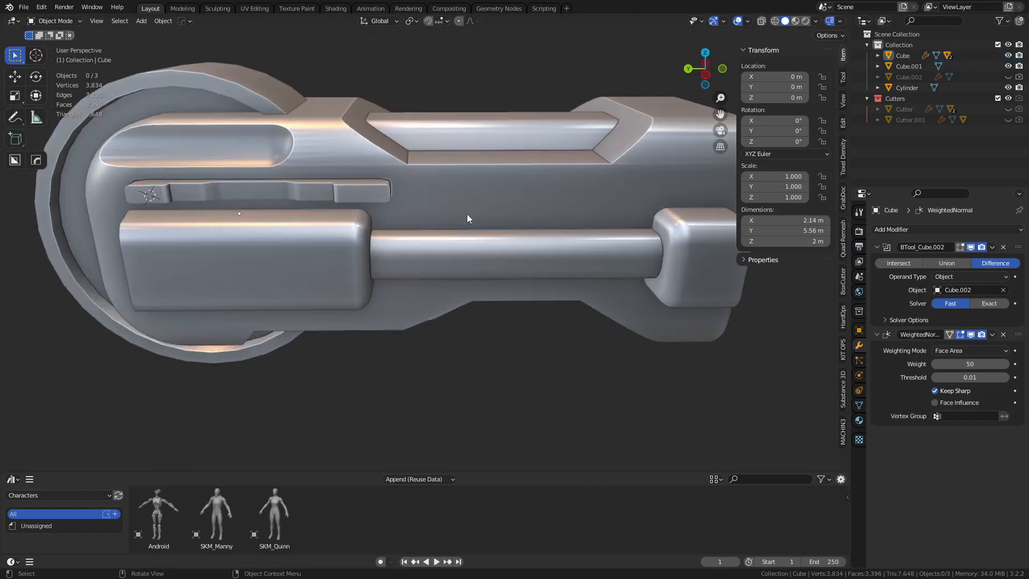
middle_drag(468, 214, 616, 237)
scroll(617, 237, up, 2)
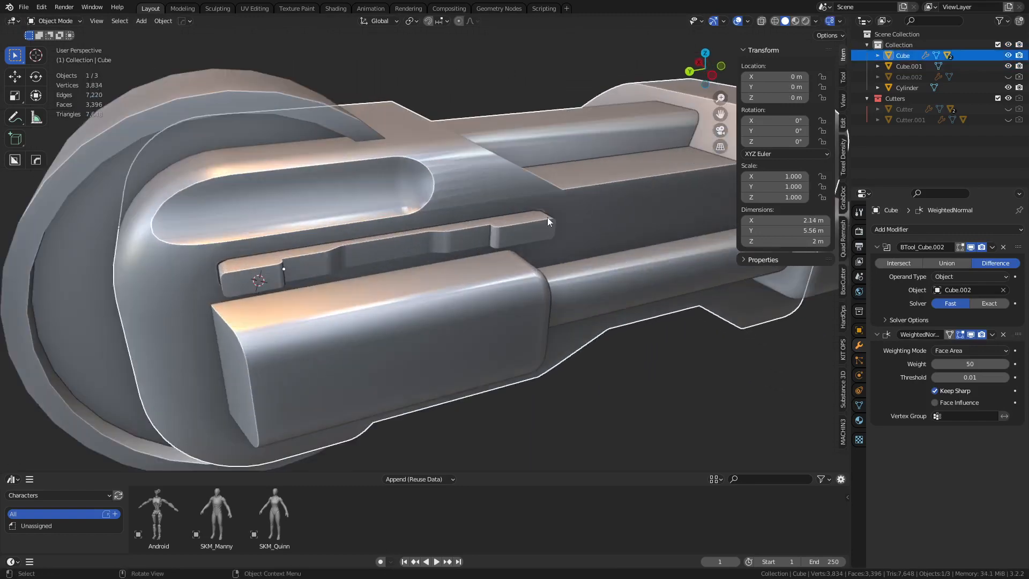
key(shift+ctrl+b)
click(574, 221)
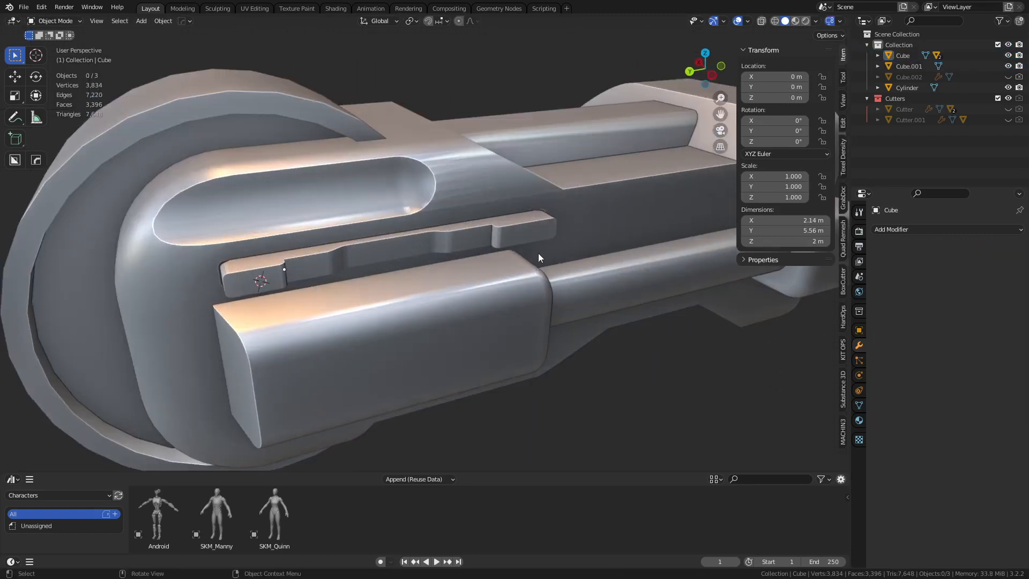
Step: Clear the custom split normals data of the main body's mesh
click(912, 230)
key(Escape)
click(859, 406)
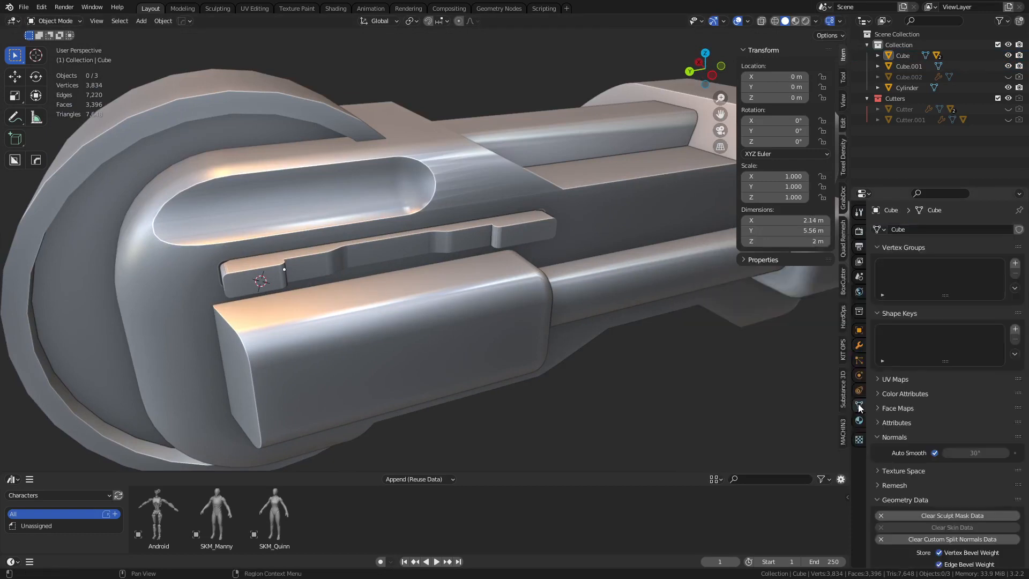
click(939, 538)
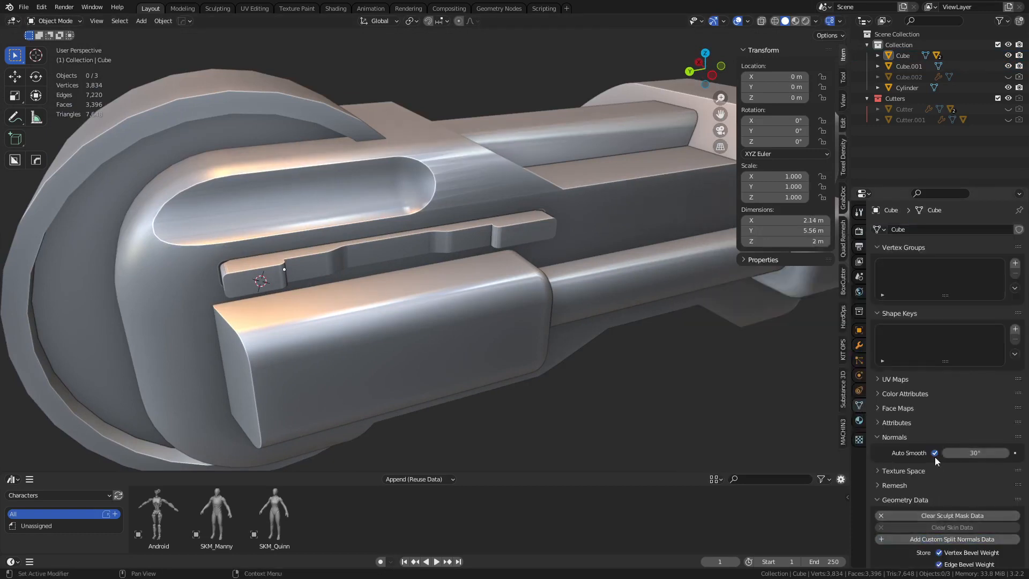
Step: Add a Weighted Normal modifier with Keep Sharp to the main body and set its Auto Smooth angle to 101°
click(859, 346)
click(912, 230)
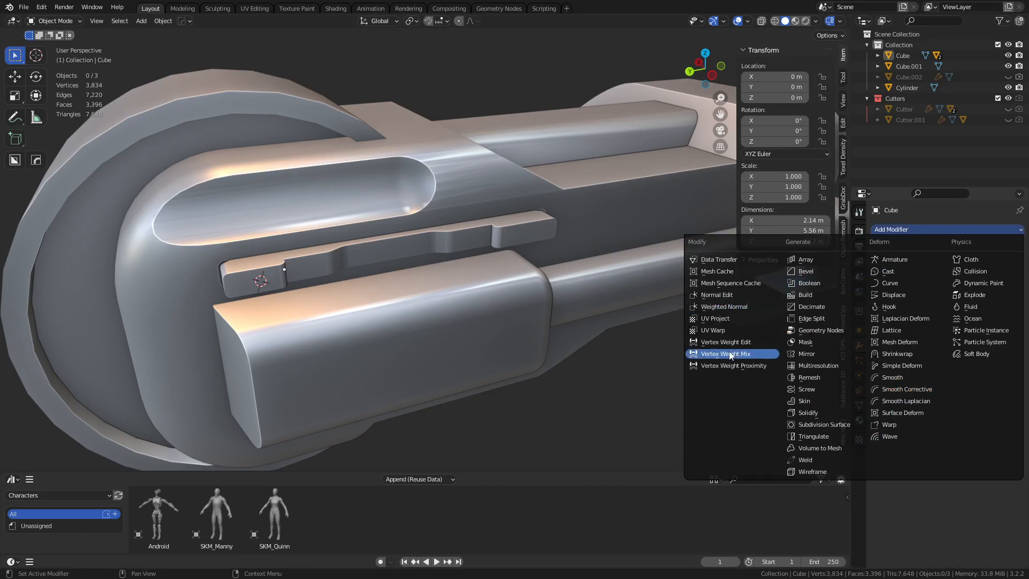
click(743, 310)
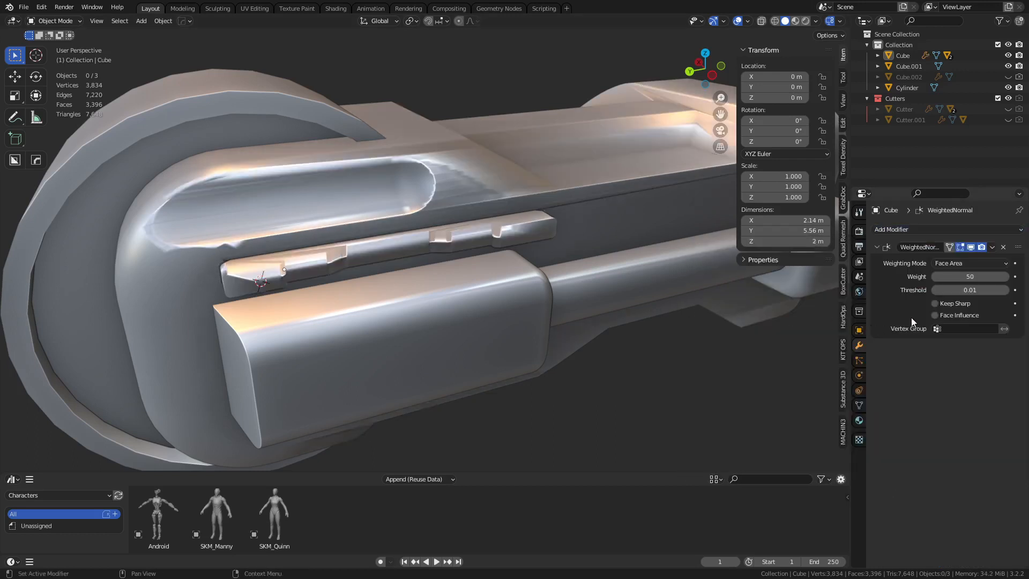
click(944, 304)
click(859, 405)
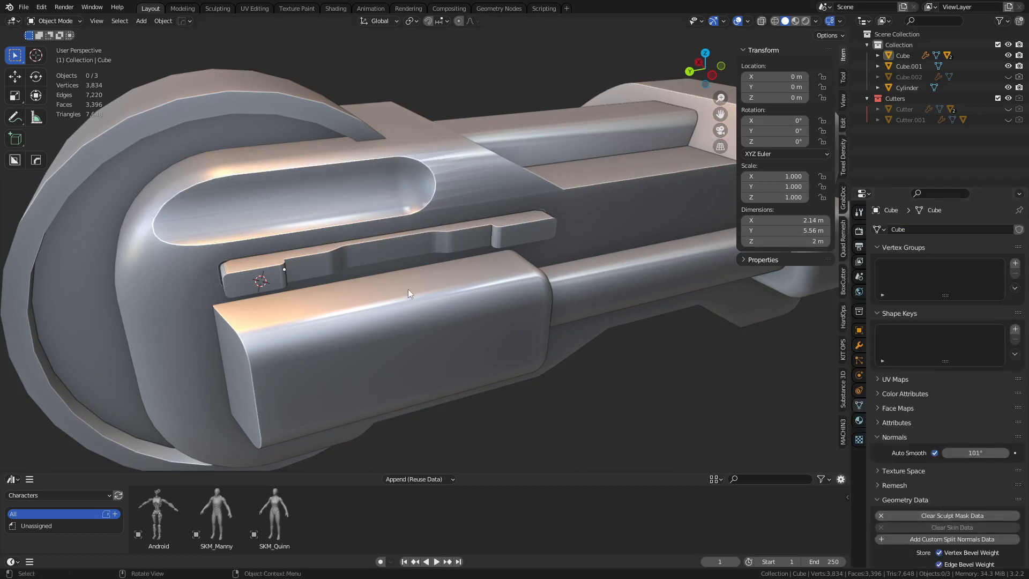
Step: Show the wireframe overlay and enter Edit Mode on the main body, framing the side slot
middle_drag(567, 280, 520, 222)
scroll(494, 271, down, 1)
key(shift+z)
scroll(458, 279, up, 2)
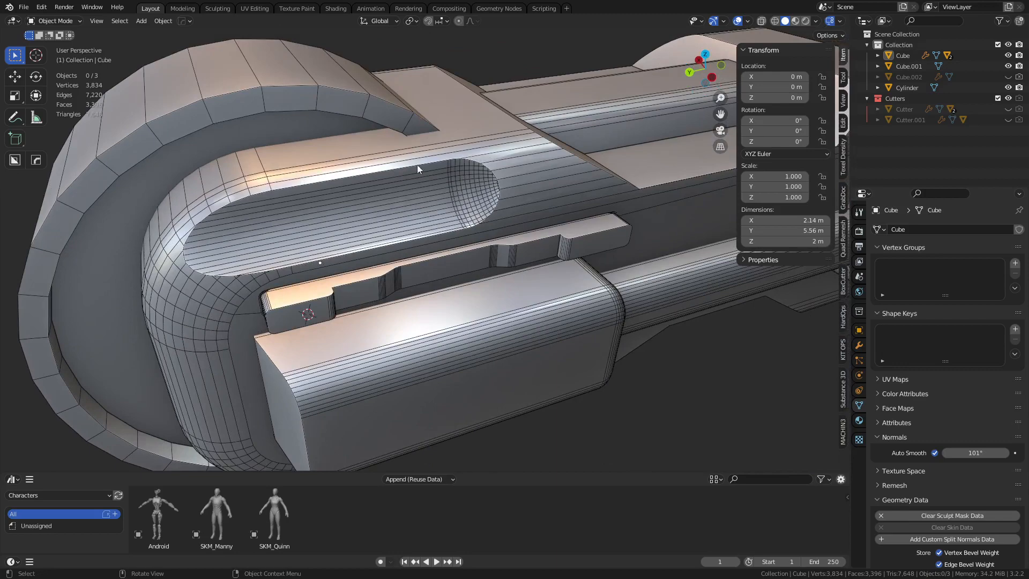
scroll(451, 223, up, 3)
key(Tab)
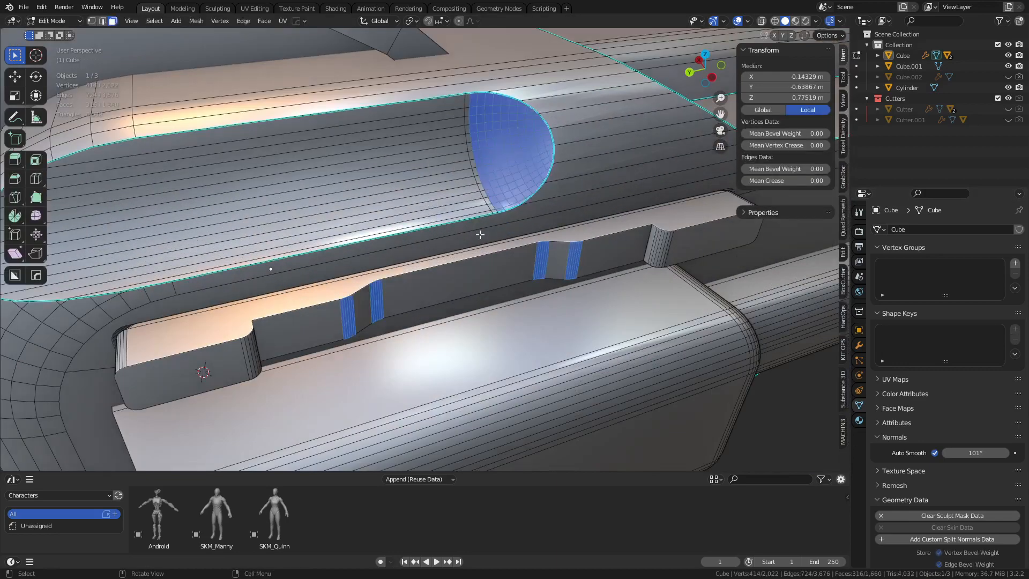
shift+middle_drag(480, 234, 512, 246)
Step: Circle-select the faces inside the side slot, covering its long floor and the rounded end
click(431, 223)
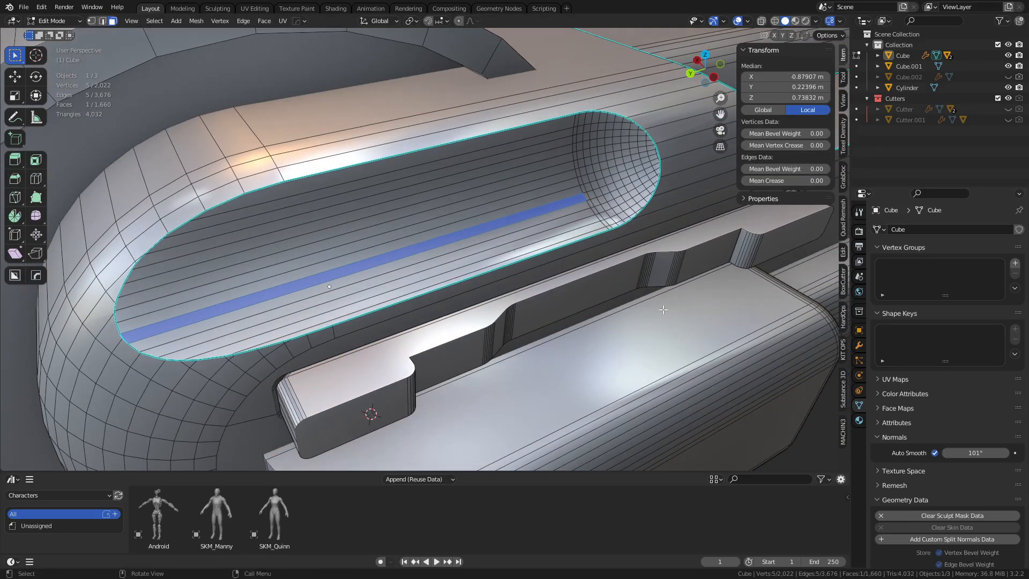
click(815, 444)
key(c)
mouse_move(394, 274)
mouse_down()
mouse_move(356, 239)
mouse_move(350, 193)
mouse_up()
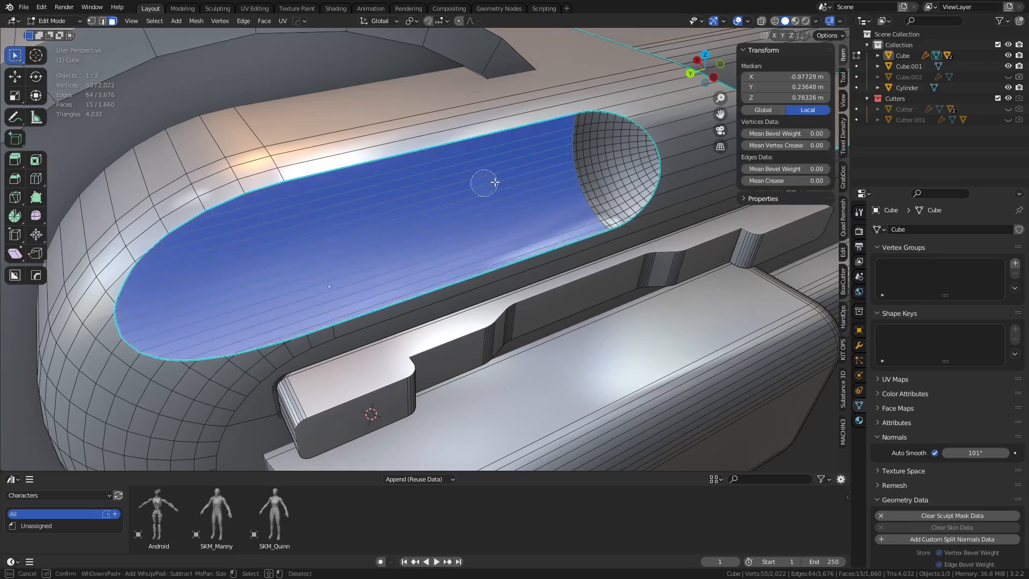
mouse_move(494, 182)
mouse_down()
mouse_move(568, 141)
mouse_move(611, 134)
mouse_move(637, 147)
mouse_move(642, 165)
mouse_move(608, 208)
mouse_up()
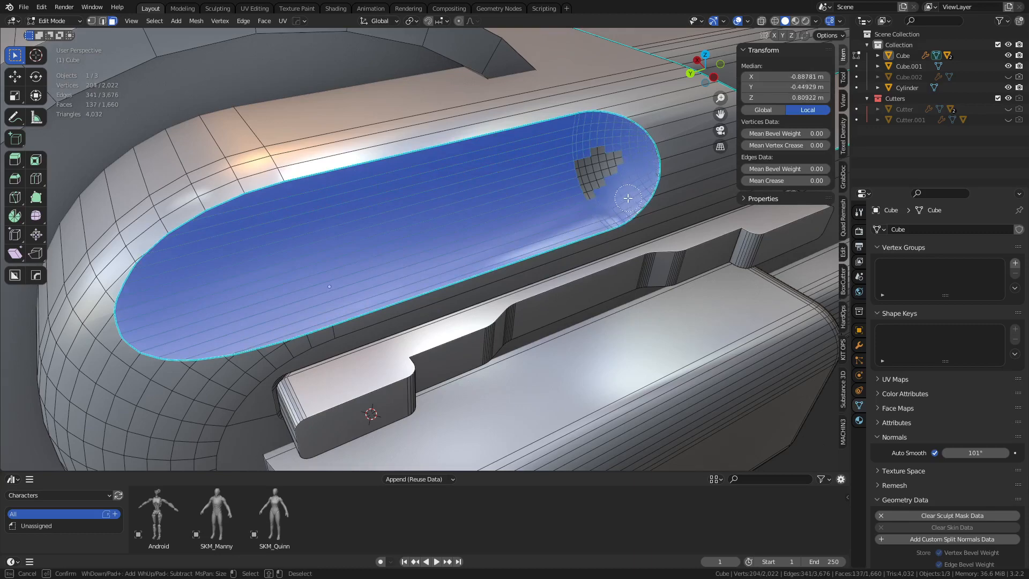
drag(627, 199, 571, 181)
right_click(607, 166)
Step: Add the missed rim faces at the slot's rounded end and drop the outer body strips from the selection
scroll(607, 167, up, 4)
mouse_move(607, 167)
middle_down()
mouse_move(549, 182)
mouse_move(446, 236)
mouse_move(496, 250)
mouse_move(551, 235)
middle_up()
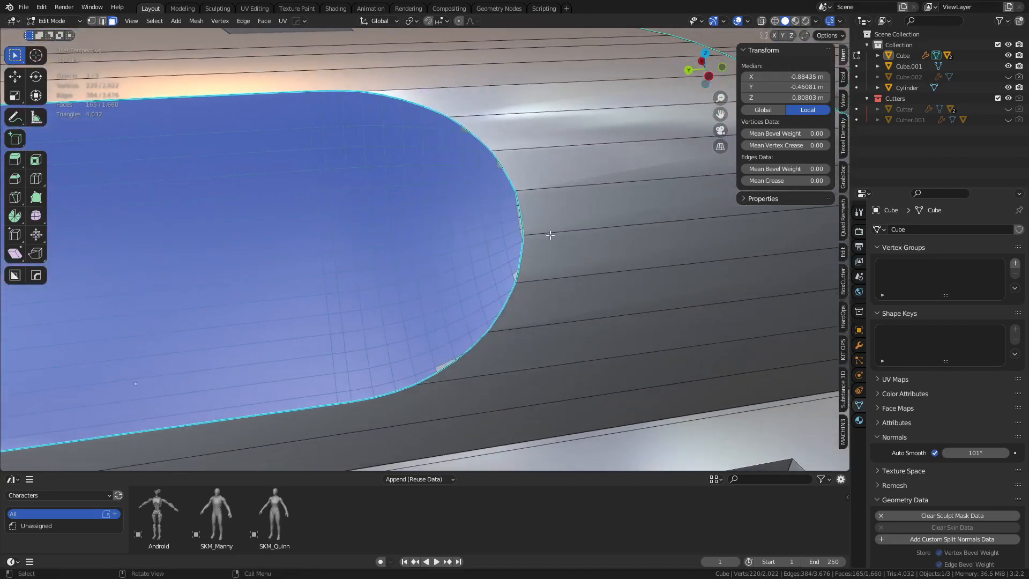
key(c)
click(437, 358)
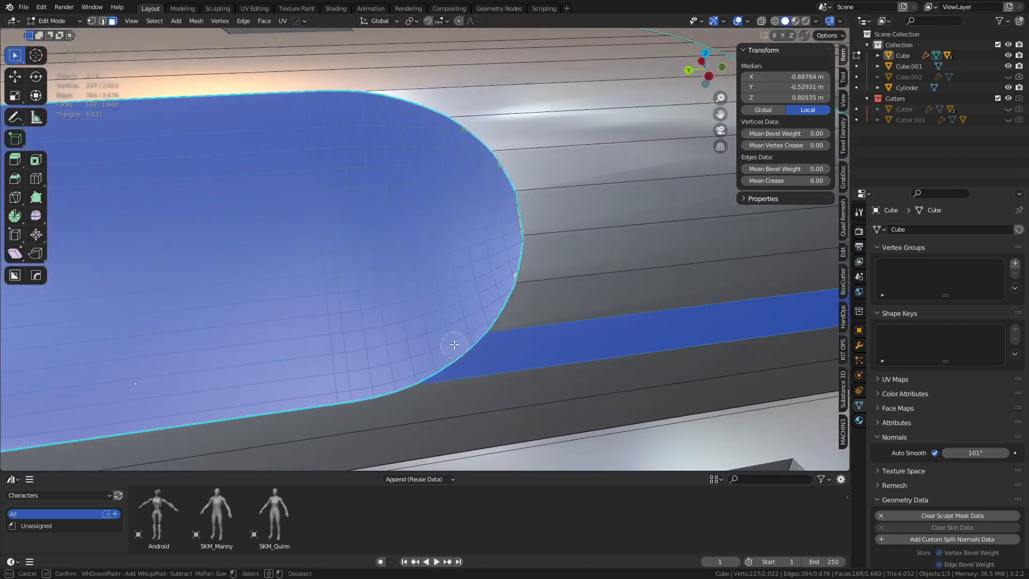
mouse_move(455, 344)
mouse_down()
mouse_move(509, 253)
mouse_move(499, 196)
mouse_move(459, 144)
mouse_up()
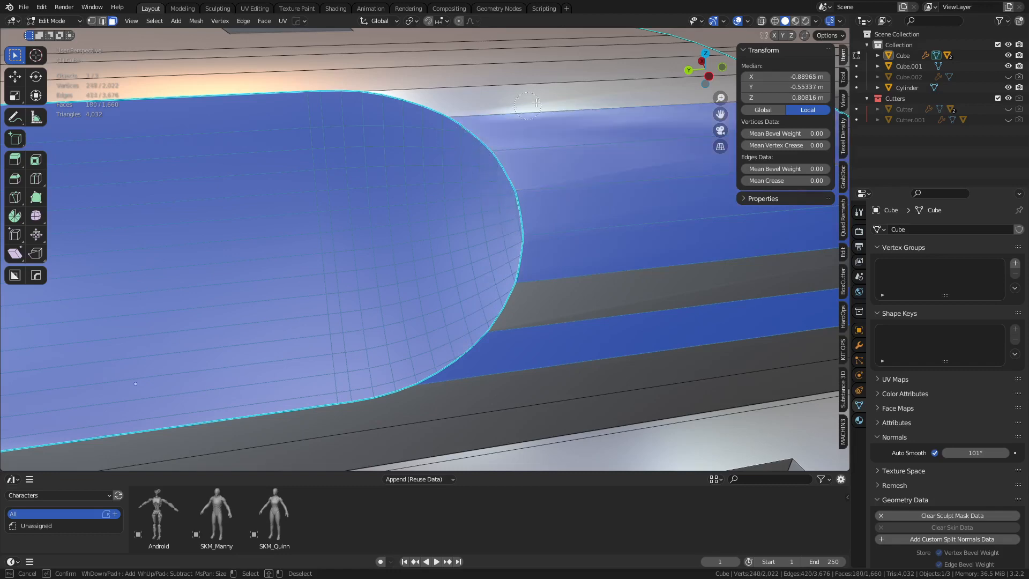
shift+drag(536, 103, 579, 342)
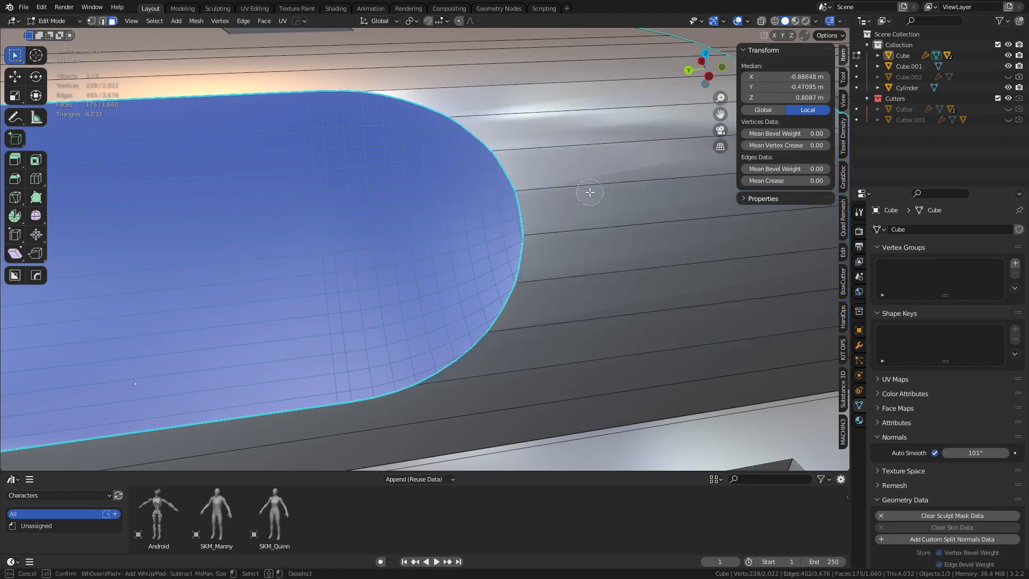
key(Escape)
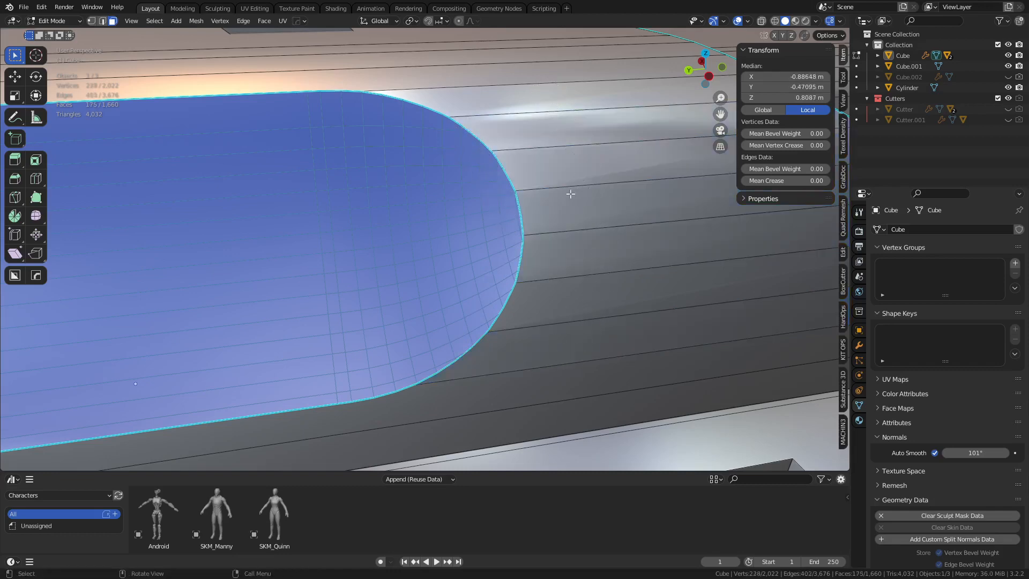
key(c)
click(505, 194)
key(Escape)
key(c)
middle_click(592, 194)
key(Escape)
Step: Reduce the slot face selection to its boundary edge loop in edge select mode
key(ctrl+2)
shift+middle_drag(463, 261, 555, 236)
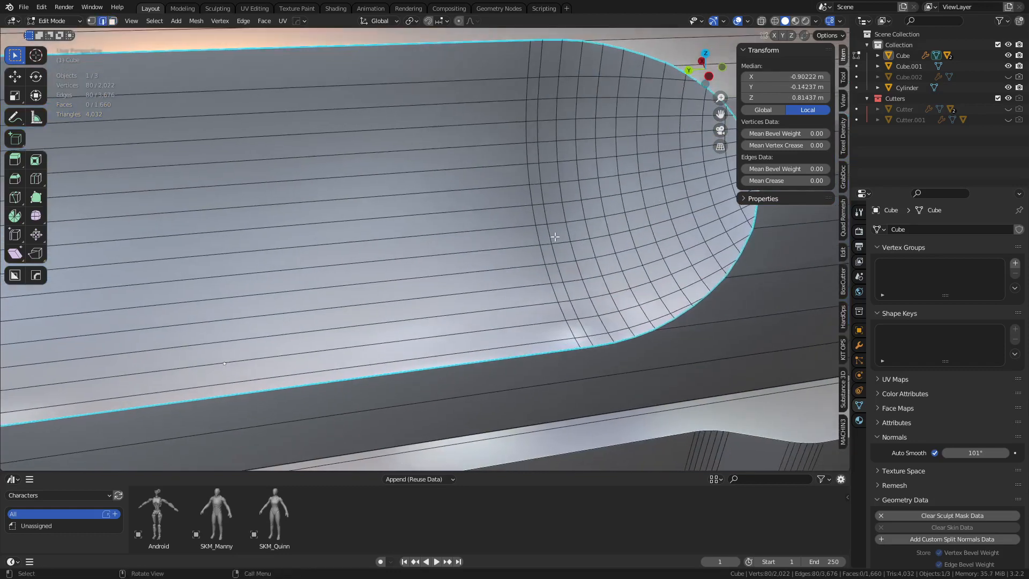
click(153, 21)
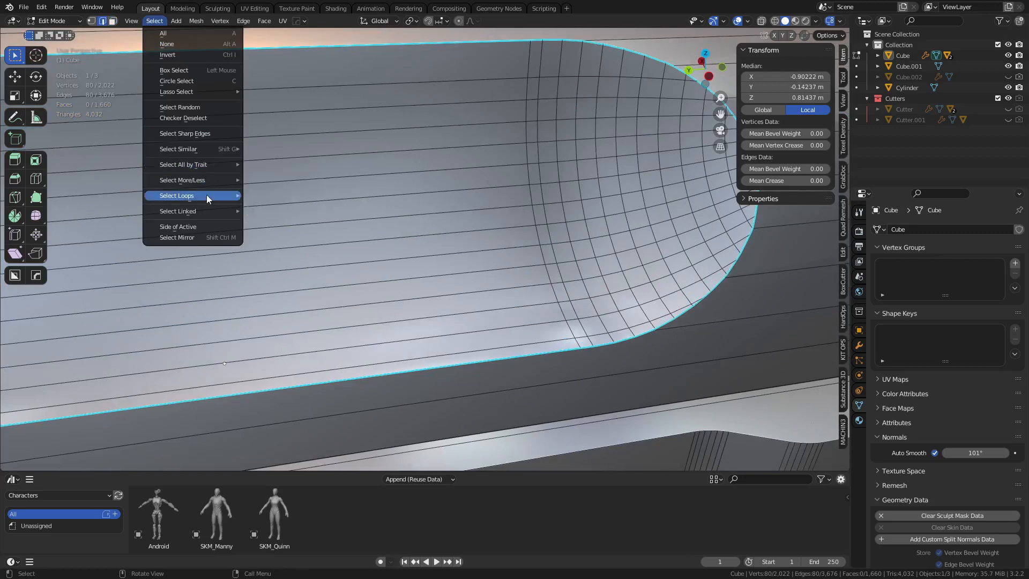
mouse_move(207, 196)
click(273, 233)
scroll(542, 249, down, 3)
scroll(542, 248, down, 2)
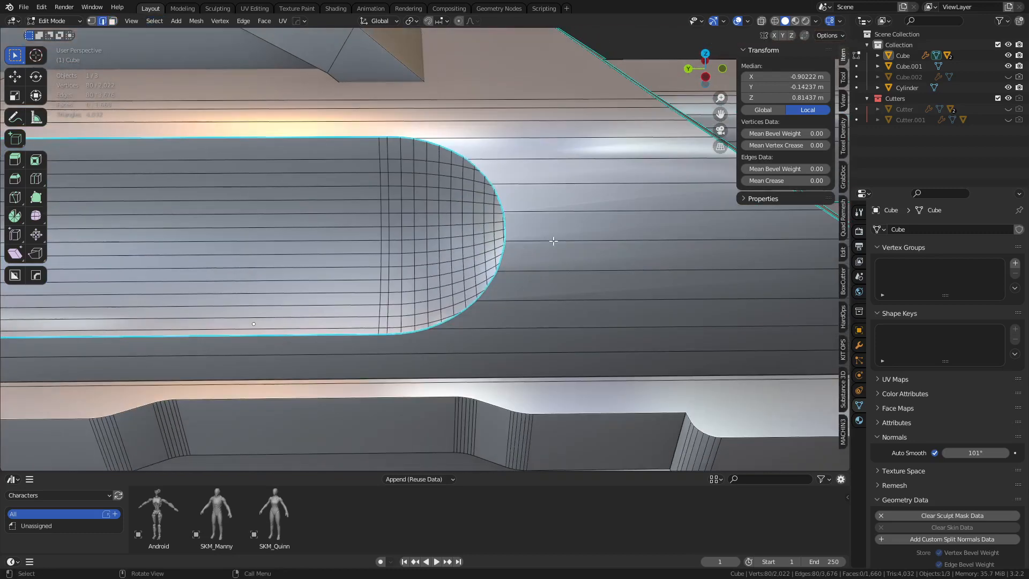
Step: Run MESHmachine Boolean Cleanup on the slot's boundary loop using side A
scroll(536, 236, up, 2)
key(shift+e)
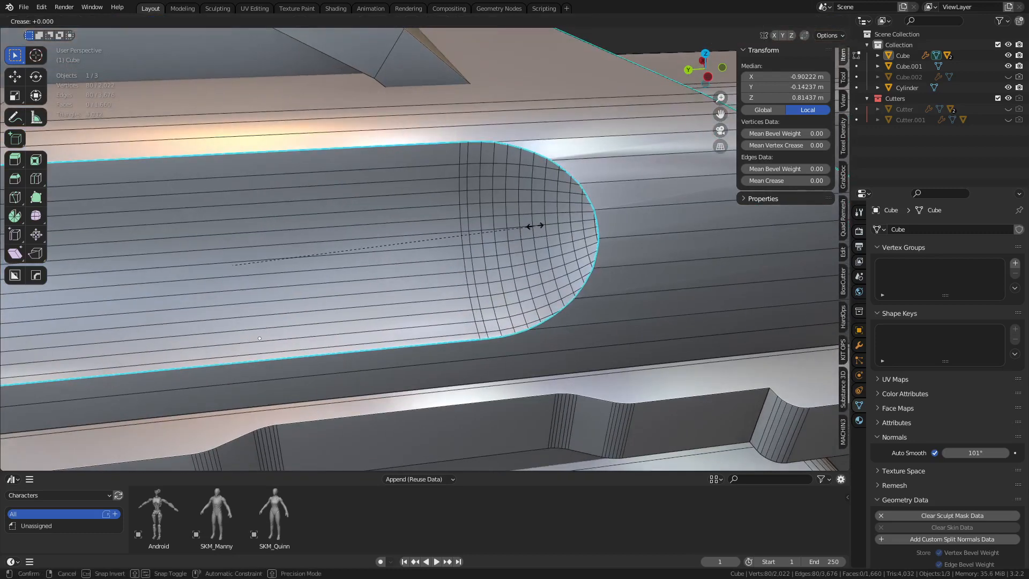
right_click(536, 226)
key(y)
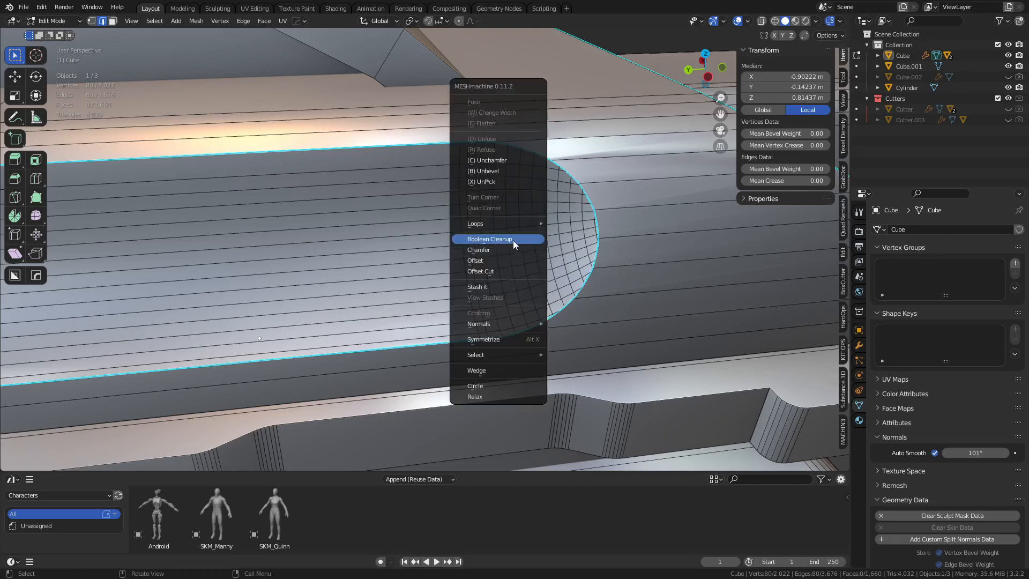
click(513, 240)
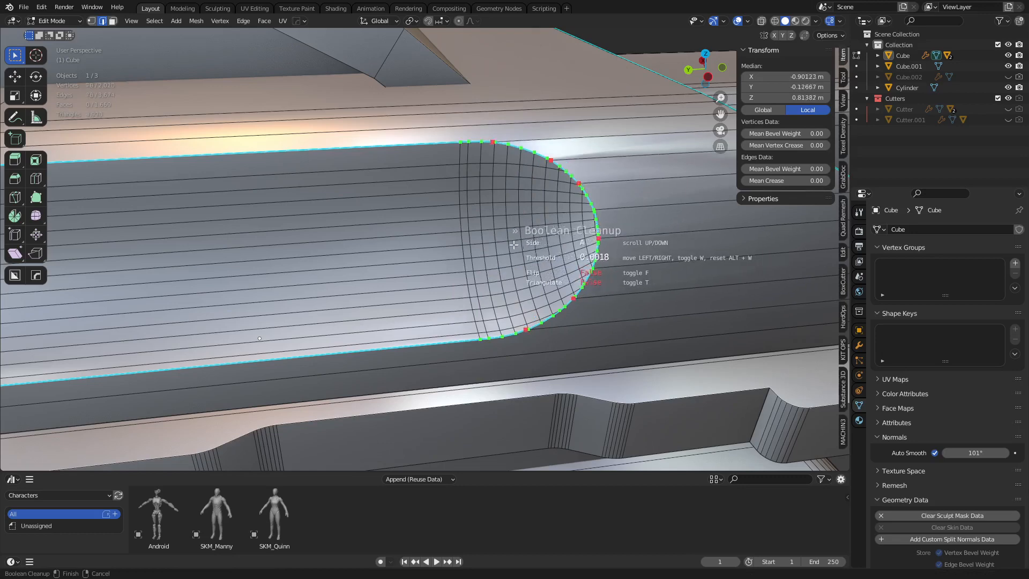
click(542, 247)
Step: Return to Object Mode and examine the topology and shading around both ends of the slot
middle_drag(542, 246, 523, 257)
key(ctrl+Tab)
click(512, 260)
scroll(515, 259, down, 6)
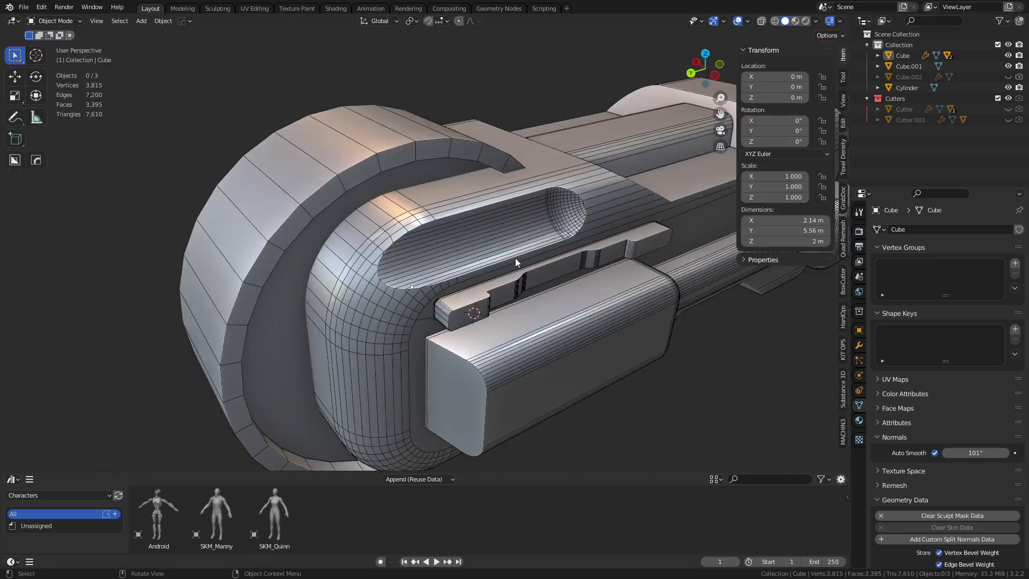
scroll(514, 259, up, 6)
key(shift+w)
key(shift+w)
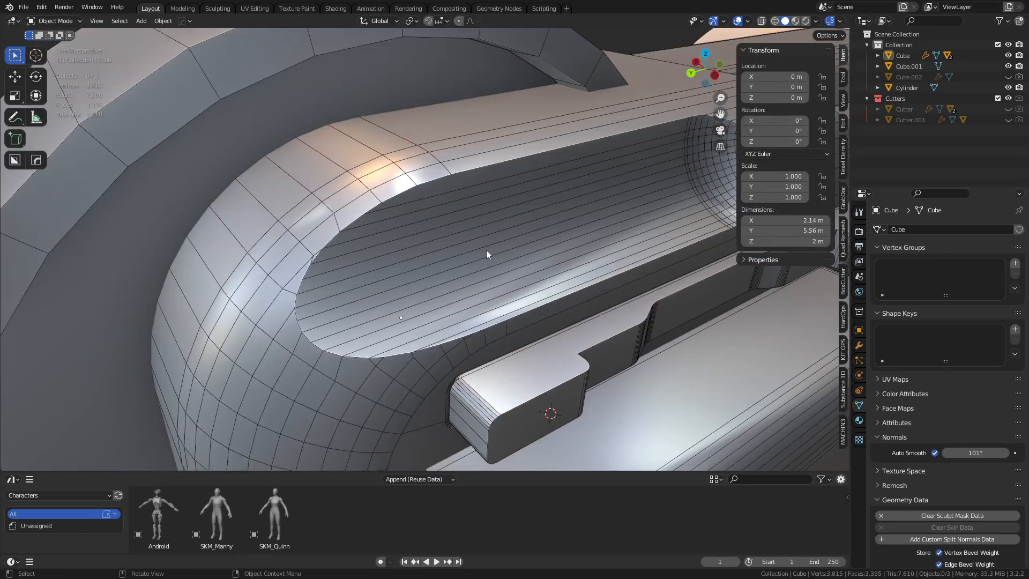
shift+middle_drag(494, 286, 435, 246)
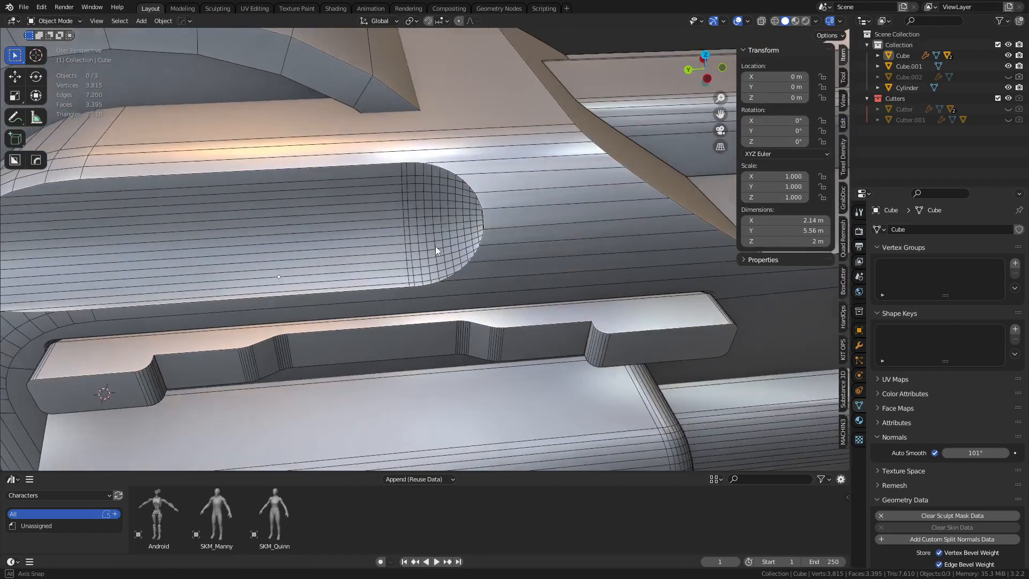
scroll(471, 252, up, 4)
middle_drag(499, 258, 492, 261)
Step: Enter Edit Mode on the body and examine the rim vertices at the slot's rounded end, selecting the short path between the closely spaced pairs
key(ctrl+Tab)
click(502, 211)
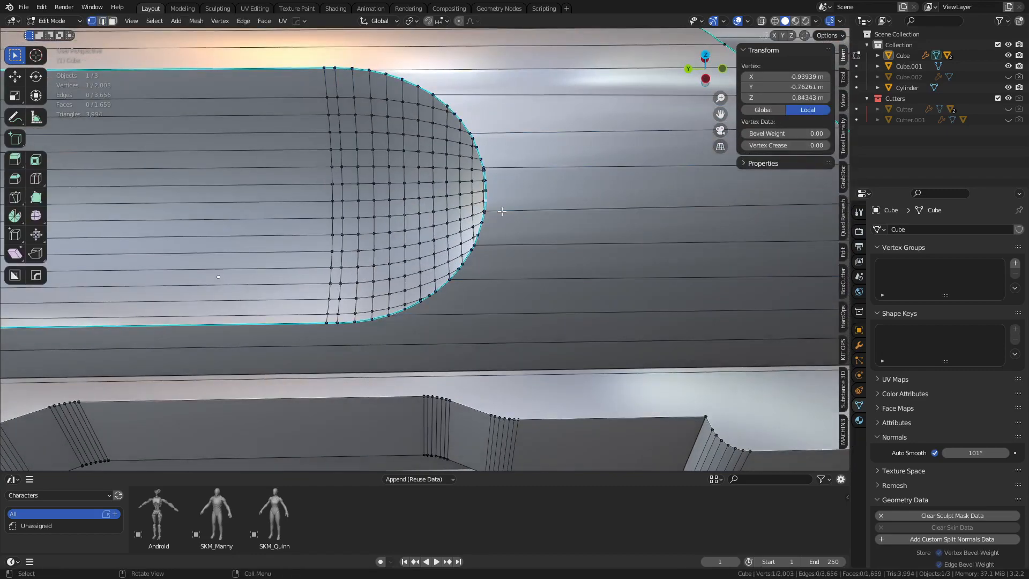
middle_drag(544, 224, 572, 234)
click(674, 246)
key(grave)
click(718, 271)
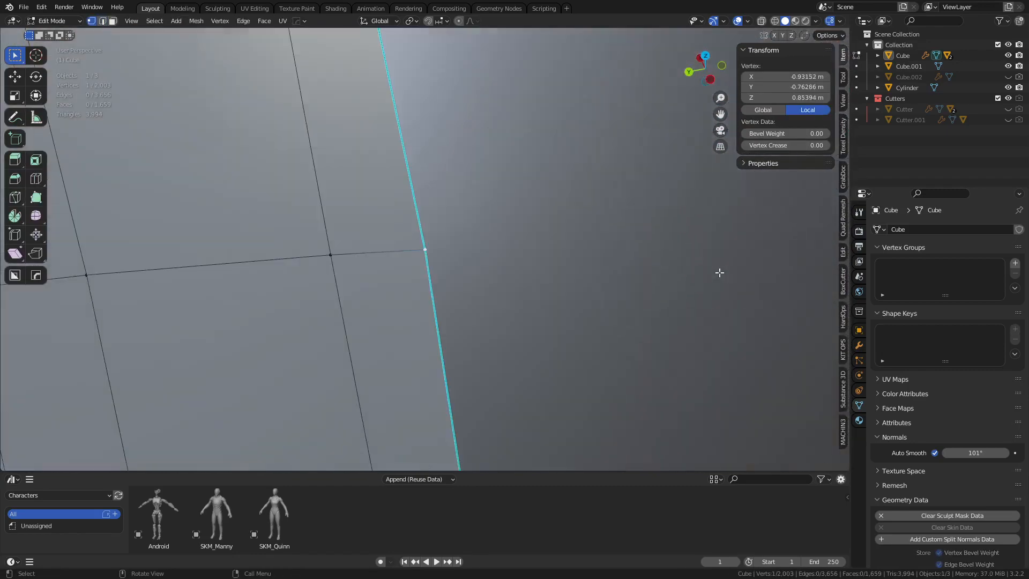
scroll(622, 271, down, 10)
middle_drag(536, 273, 562, 259)
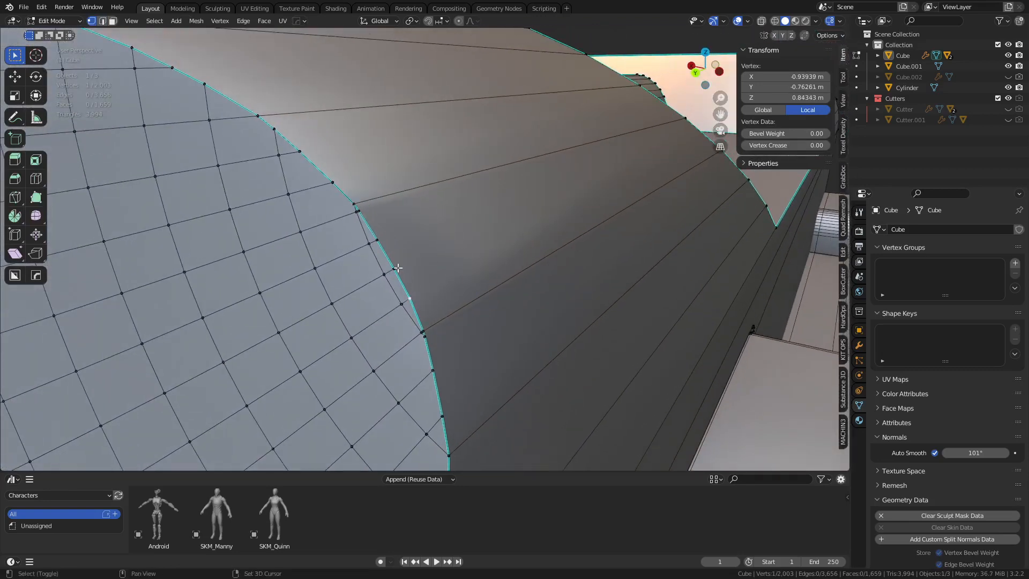
ctrl+click(388, 240)
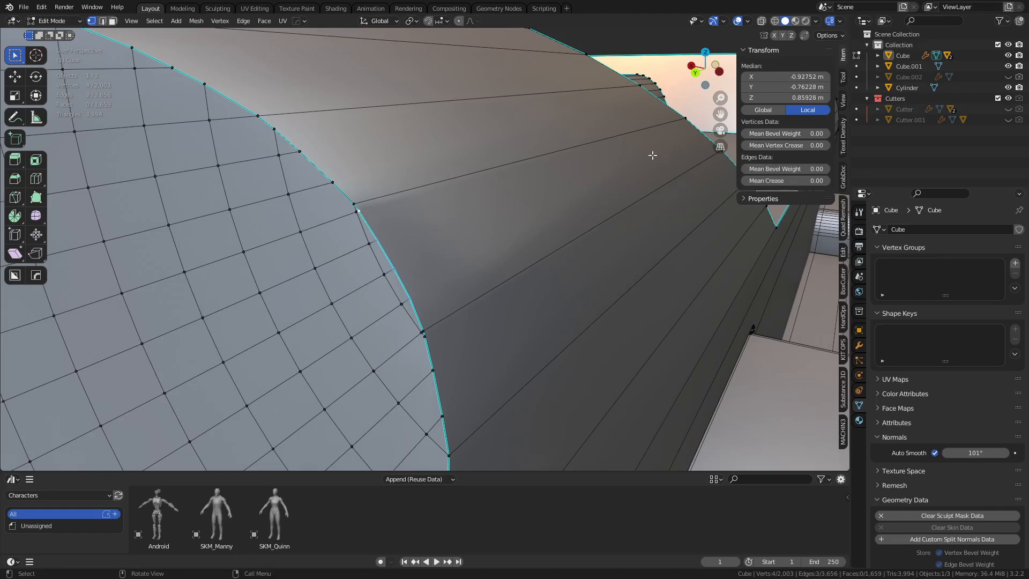
middle_drag(652, 155, 480, 312)
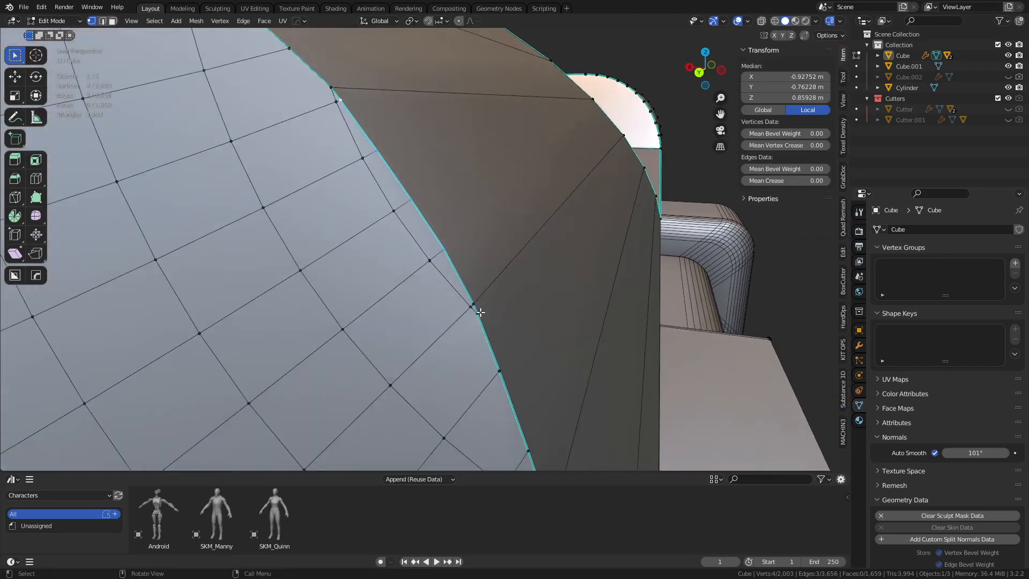
Step: Merge the two closely spaced vertex pairs on the slot's rounded rim with Smart Vert, each into the vertex where the outer surface edge ends
shift+click(476, 314)
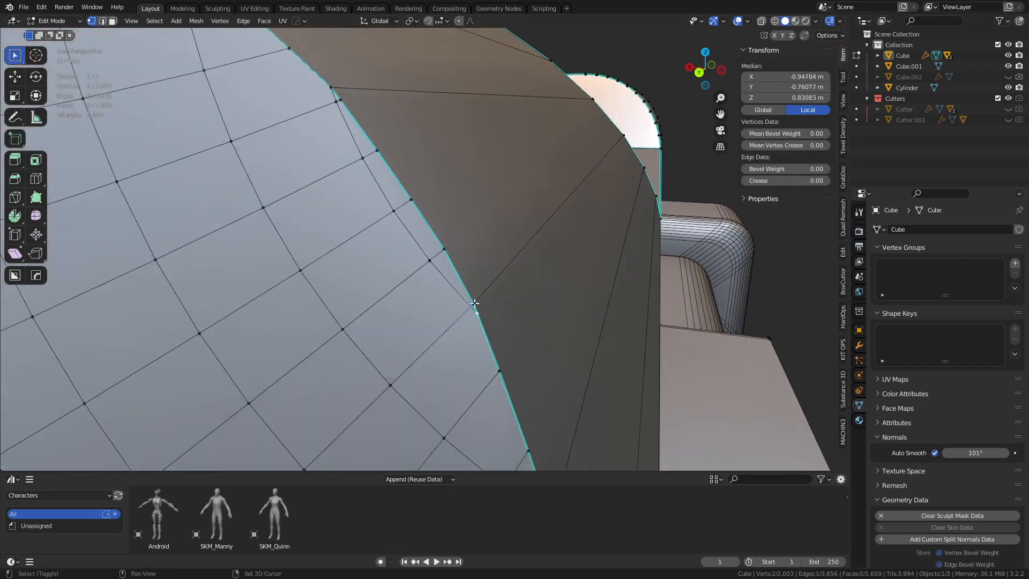
key(1)
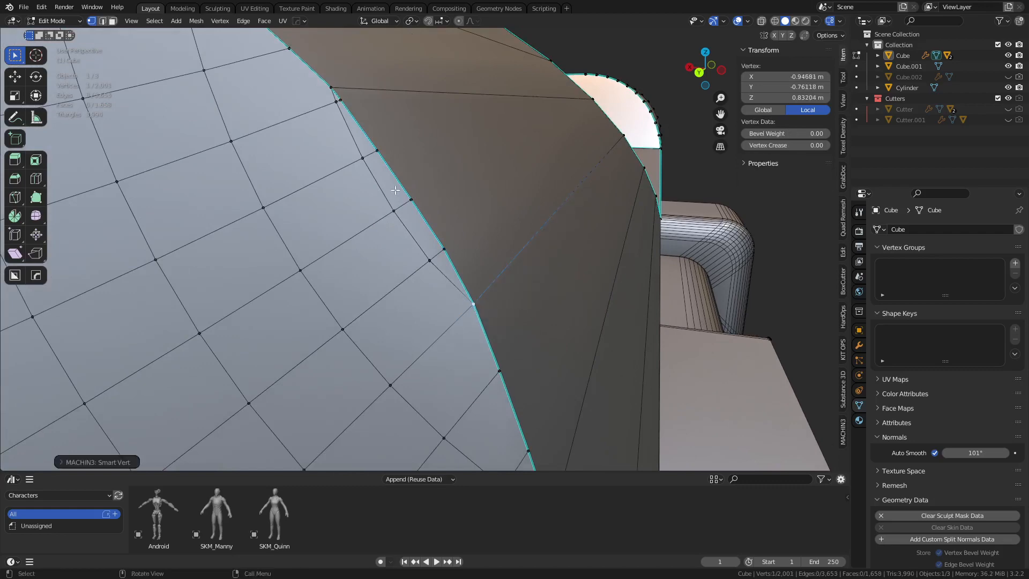
shift+middle_drag(395, 190, 427, 246)
click(362, 164)
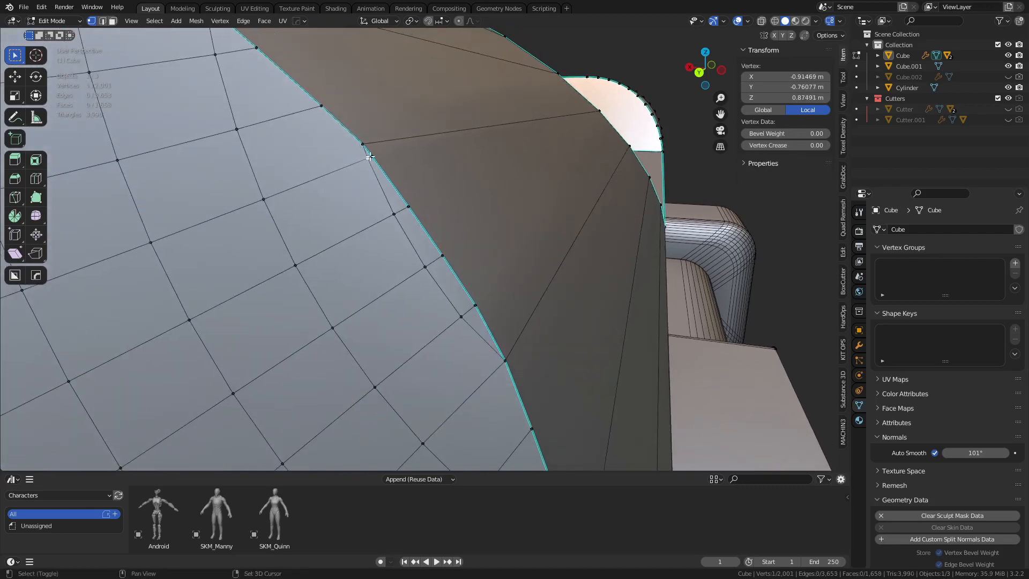
shift+click(371, 158)
shift+click(358, 144)
key(1)
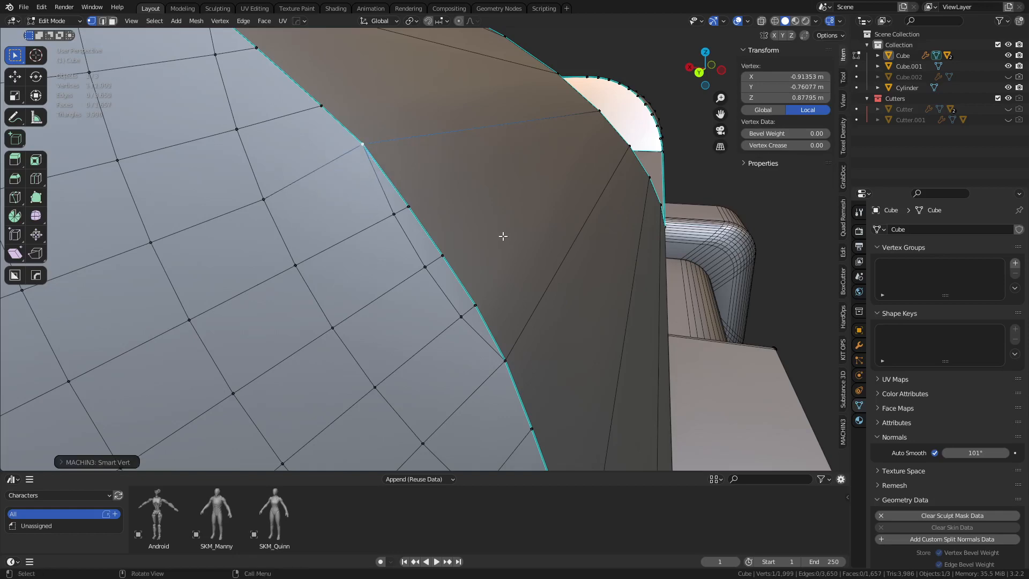
Step: Select the two inner edges running just inside the rim between the merged vertices and edge-slide them toward the rim by a factor of 1.0
key(Tab)
key(Tab)
click(504, 241)
key(2)
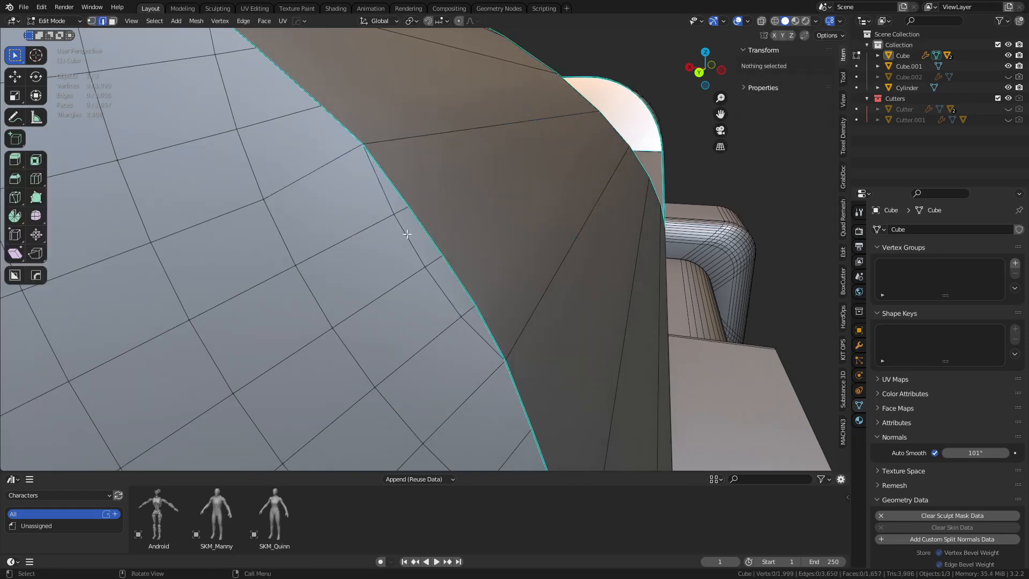
click(409, 239)
shift+click(440, 296)
key(g)
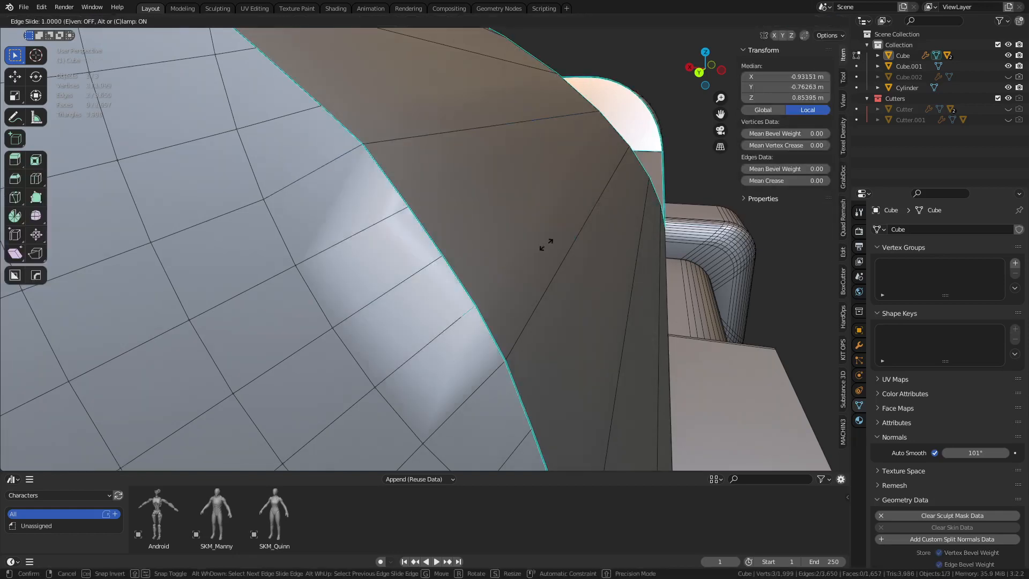
Step: Slide the selected recess-rim edges by a factor of 1, and merge all overlapping mesh vertices by distance
click(545, 244)
key(a)
key(m)
click(547, 245)
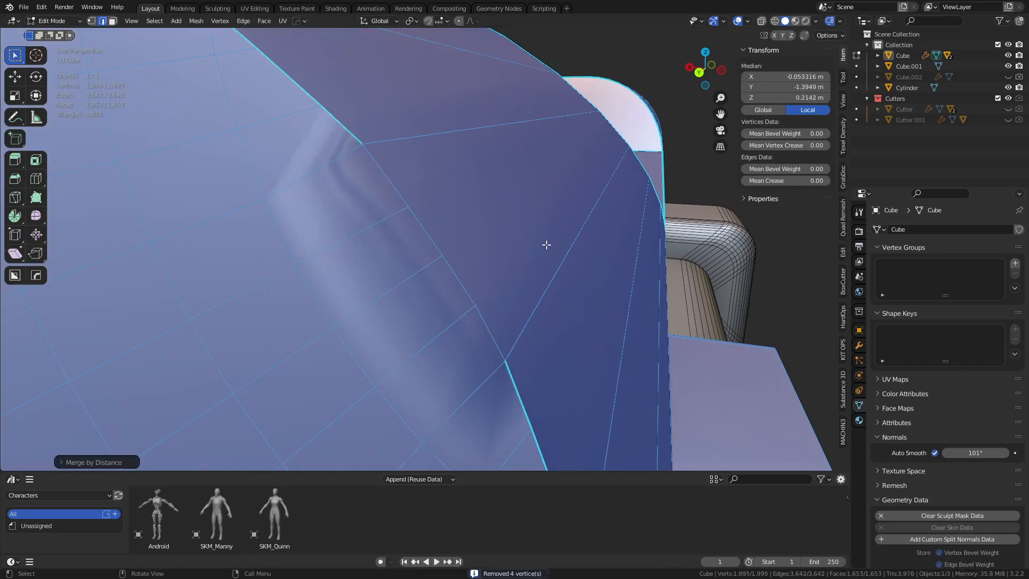
Step: Mark the short unmarked stretch of edges on the recess rim as sharp and check the shading in Object Mode
scroll(547, 245, down, 3)
click(461, 294)
ctrl+click(398, 205)
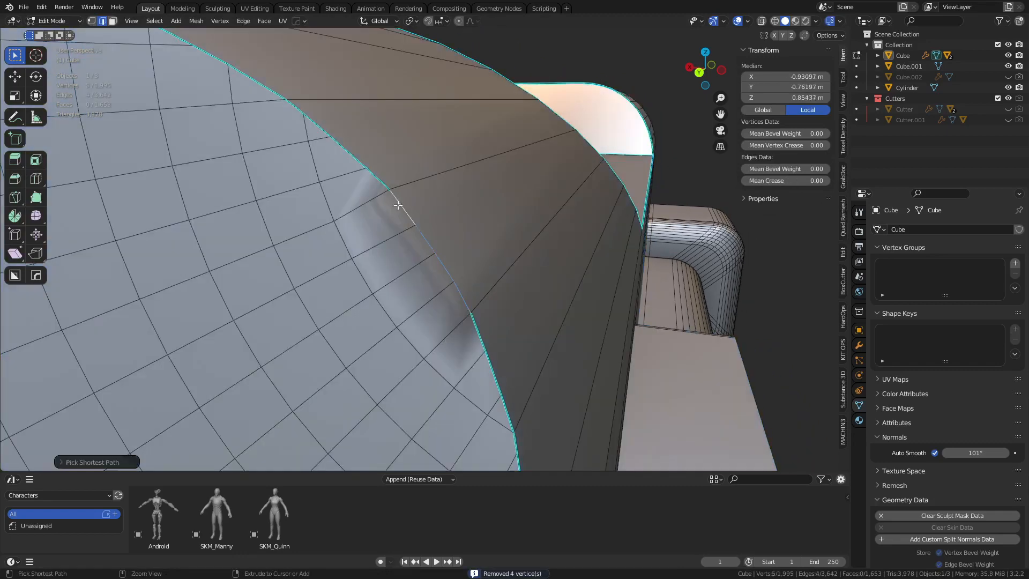
key(ctrl+e)
click(576, 439)
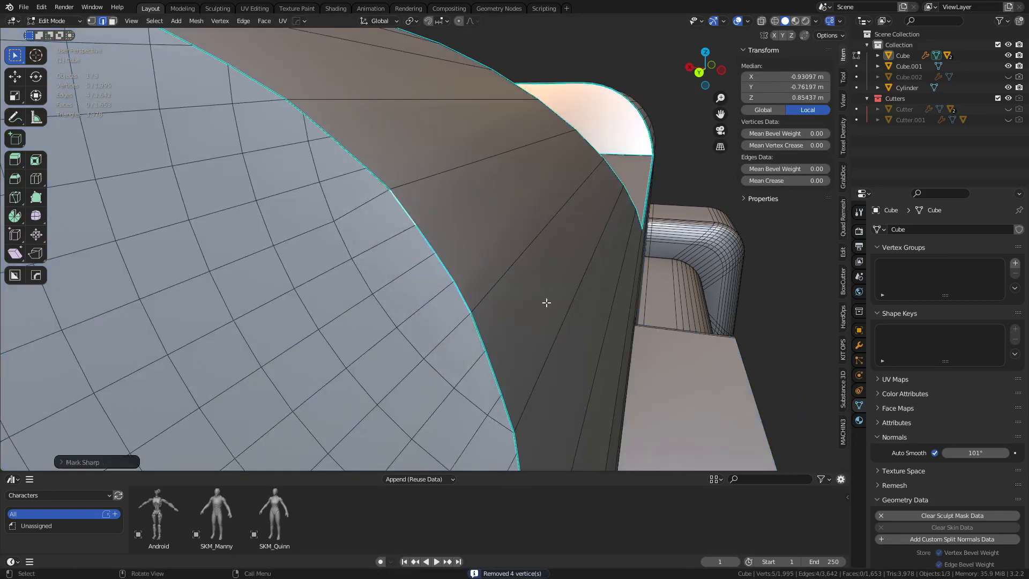
key(ctrl+Tab)
click(471, 252)
scroll(536, 259, down, 3)
Step: In face mode, paint-select the faces inside the elongated side recess and deselect the stray faces outside its rim
click(728, 333)
middle_drag(728, 333, 449, 191)
click(456, 255)
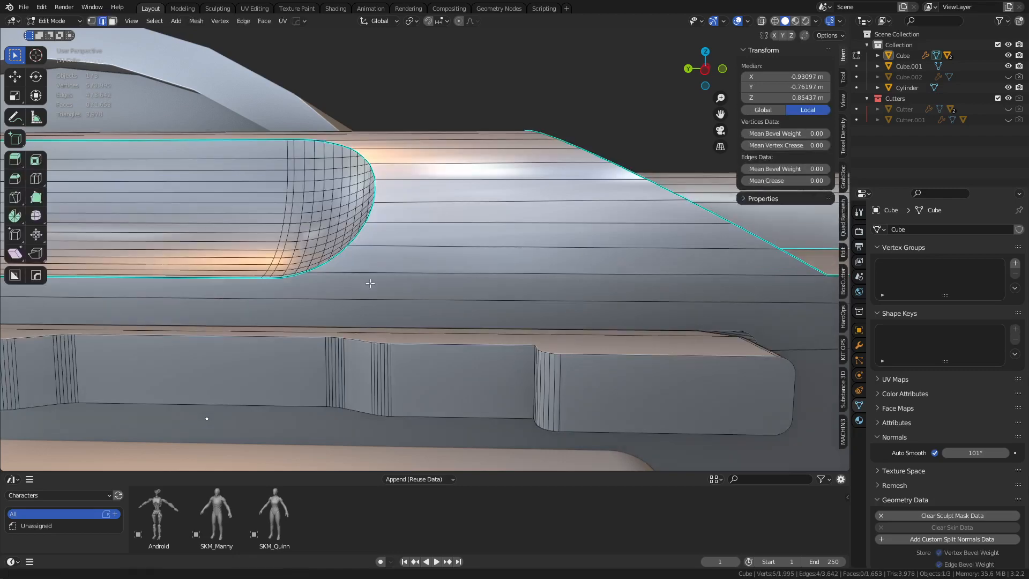
shift+middle_drag(370, 282, 638, 296)
key(3)
scroll(398, 279, down, 3)
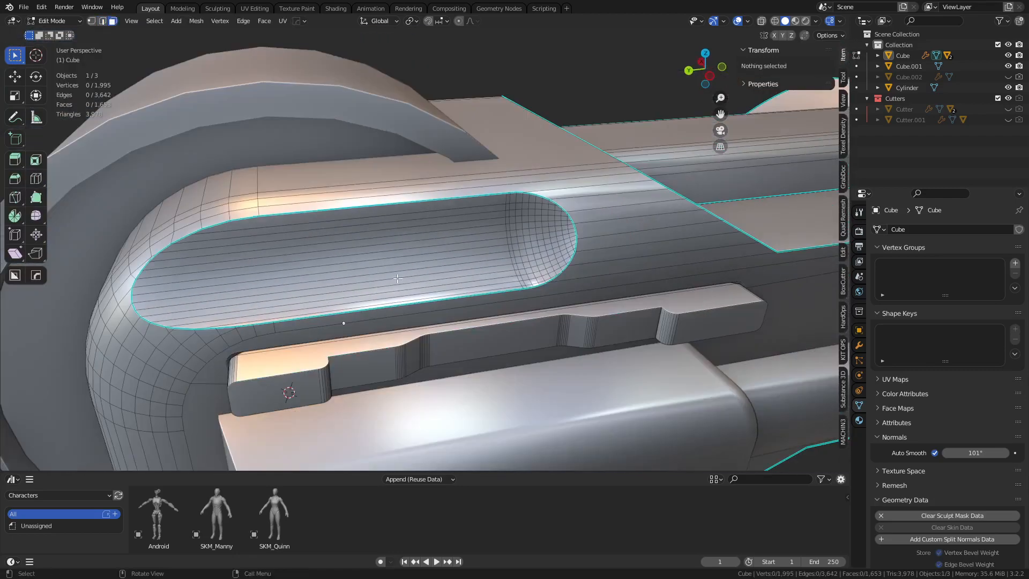
shift+middle_drag(365, 285, 421, 296)
key(c)
mouse_move(234, 304)
mouse_down()
mouse_move(235, 315)
mouse_move(313, 319)
mouse_move(475, 229)
mouse_up()
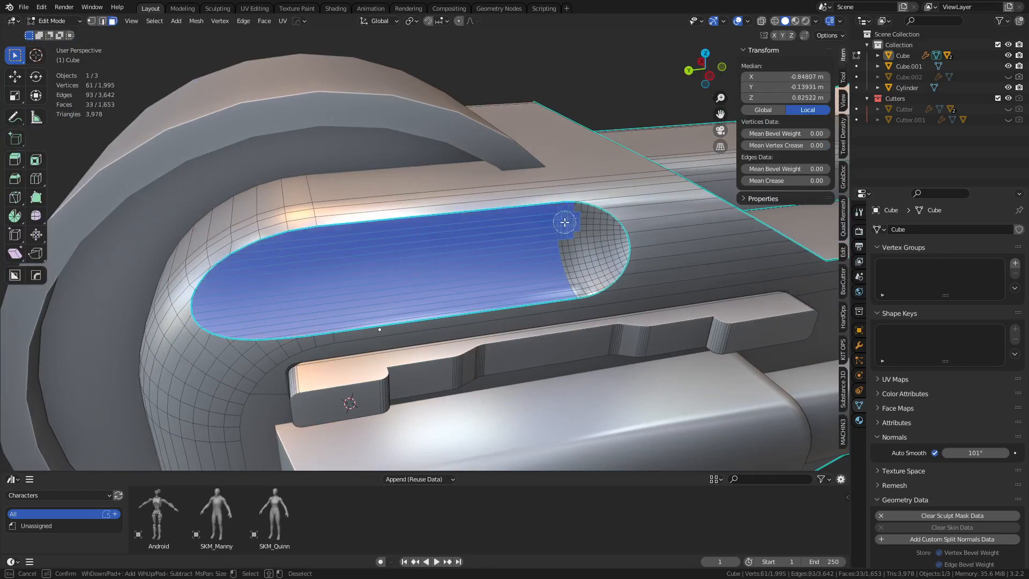
mouse_move(565, 222)
mouse_down()
mouse_move(594, 219)
mouse_move(612, 246)
mouse_move(587, 285)
mouse_up()
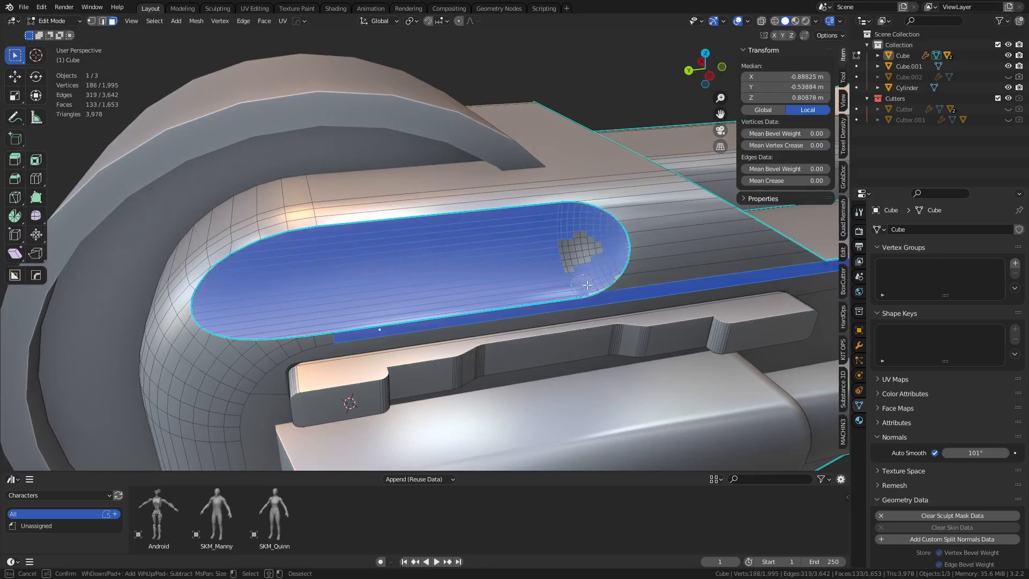
shift+drag(696, 263, 688, 279)
right_click(671, 282)
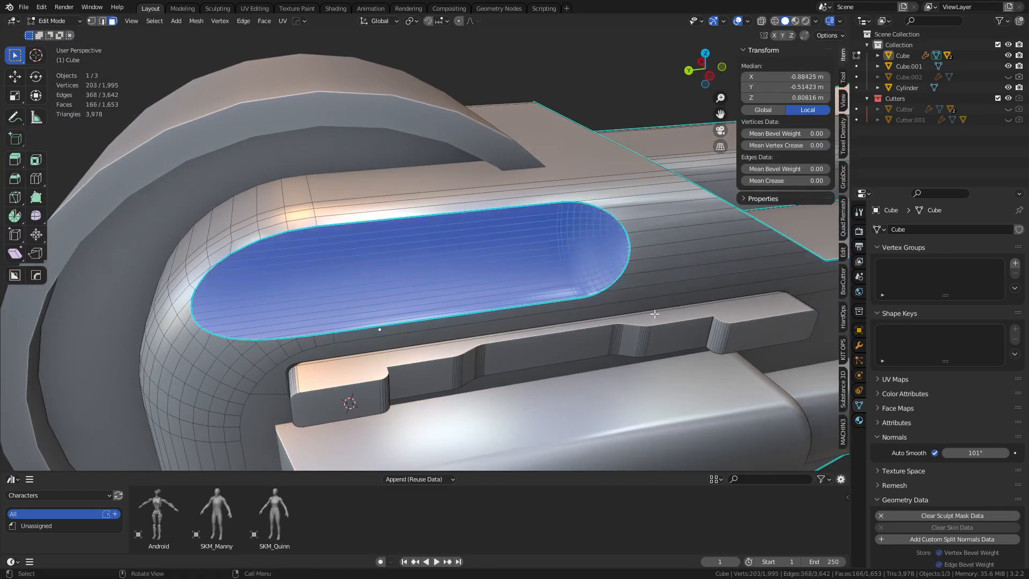
Step: Add the missed faces at the recess's rounded end to the selection and deselect the outer faces caught with them
shift+middle_drag(662, 282, 588, 275)
scroll(563, 276, up, 5)
key(c)
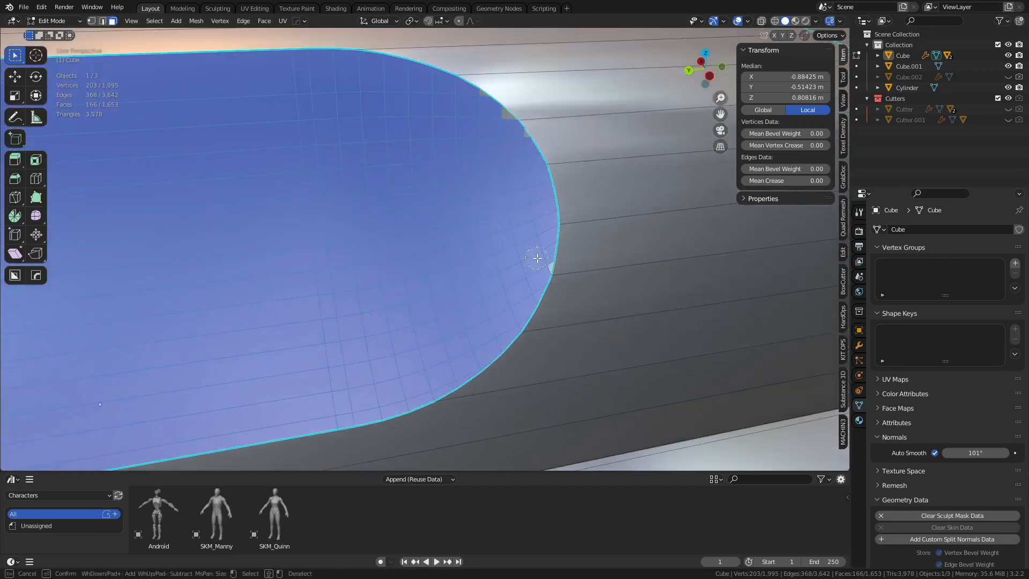
mouse_move(536, 265)
mouse_down()
mouse_move(524, 170)
mouse_move(483, 105)
mouse_up()
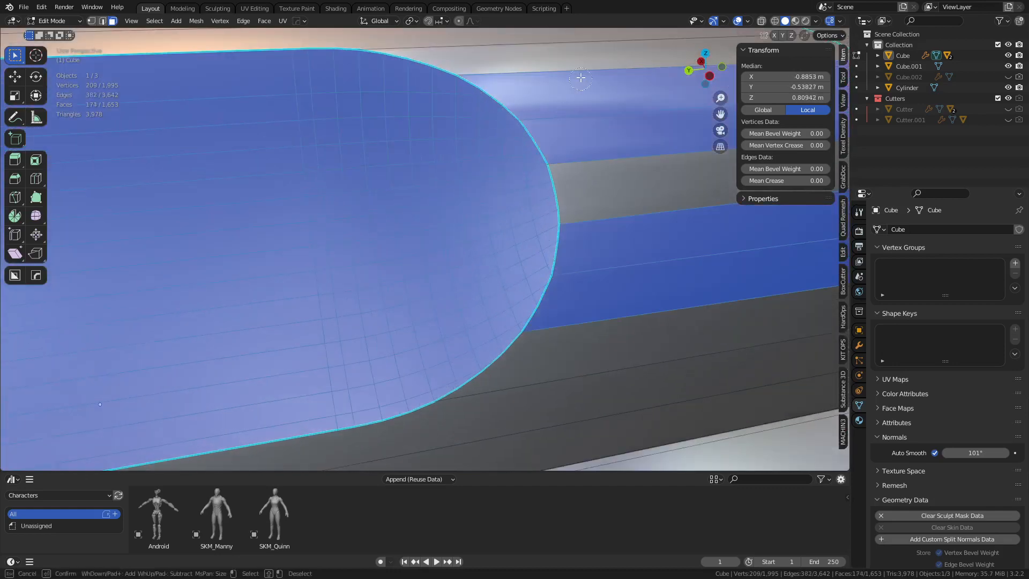
mouse_move(553, 105)
shift+mouse_down()
mouse_move(651, 195)
mouse_move(648, 289)
shift+mouse_up()
right_click(628, 308)
shift+middle_drag(599, 257, 591, 265)
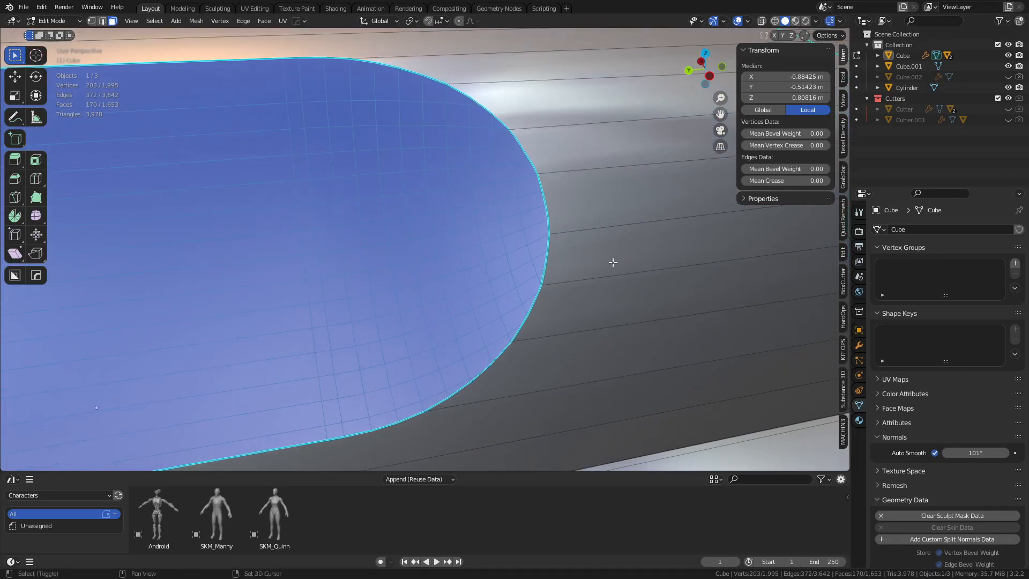
Step: Convert the recess selection to its boundary edges and run a MESHmachine Offset Cut along them with width 0.009
key(2)
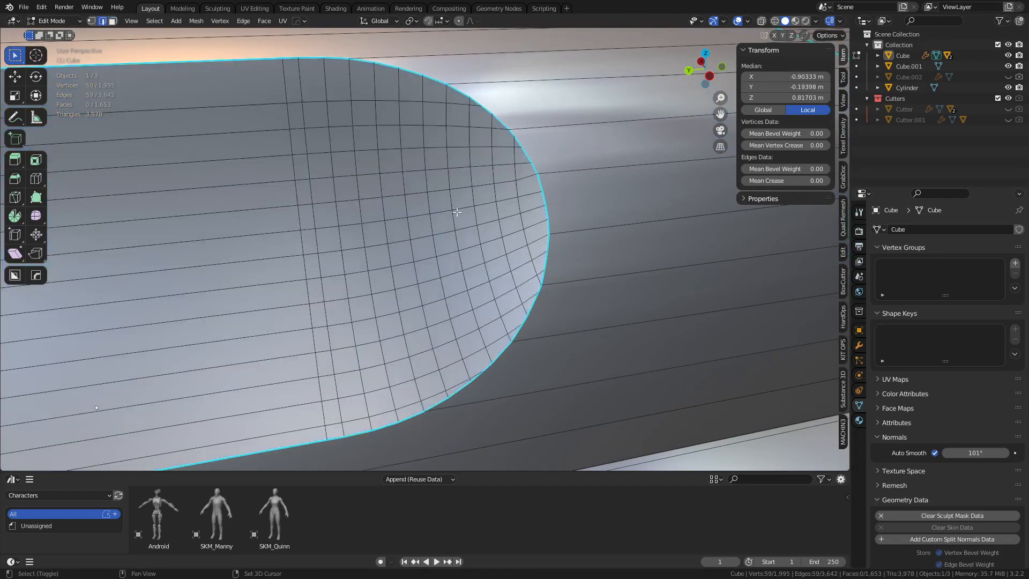
key(y)
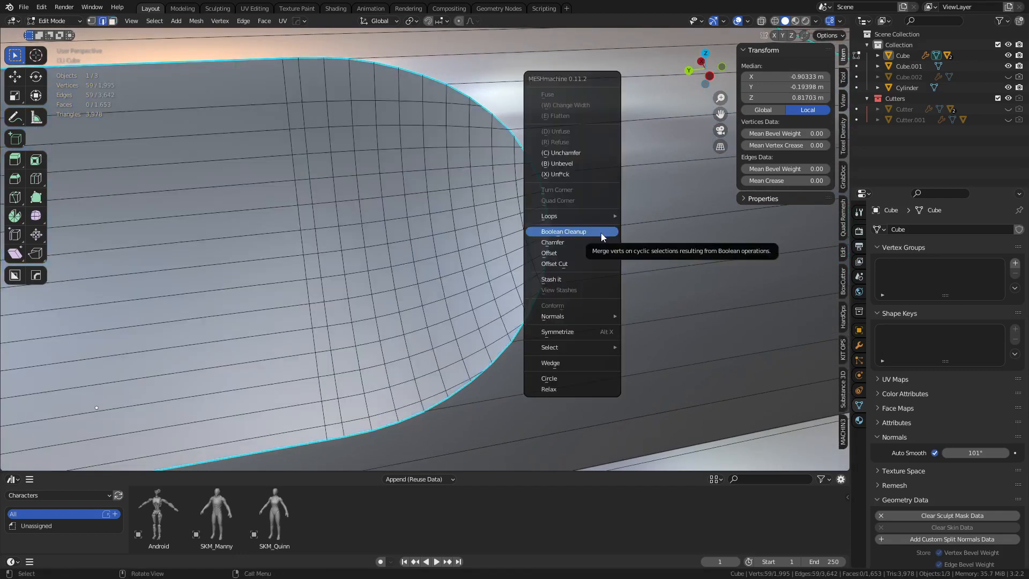
click(583, 265)
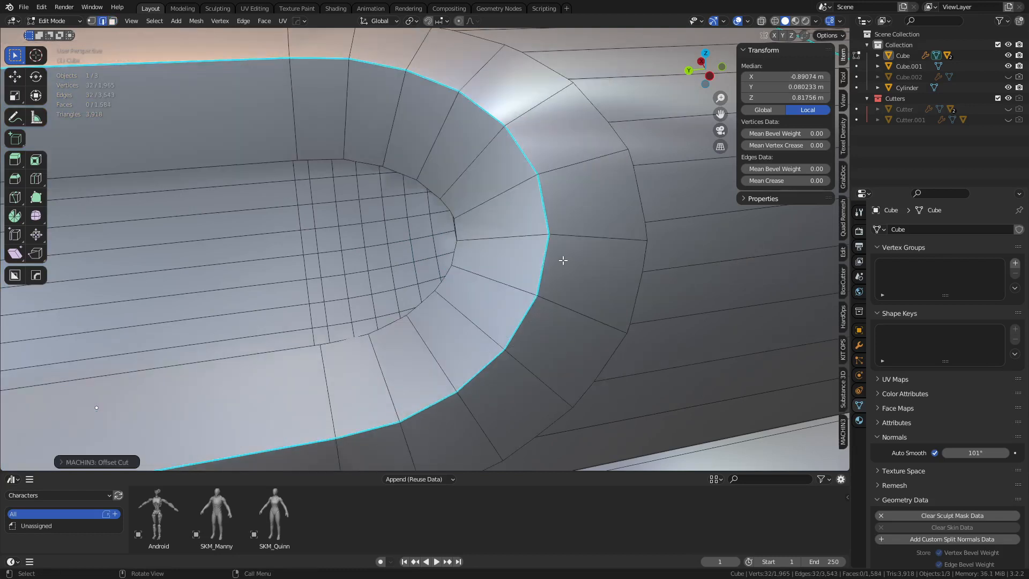
click(111, 459)
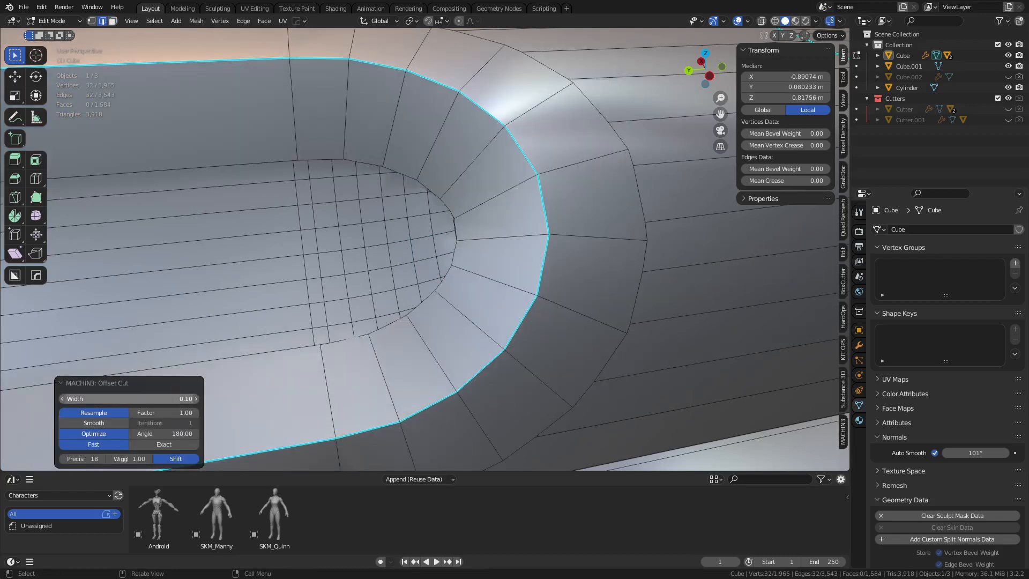
mouse_move(129, 399)
mouse_down()
mouse_move(161, 399)
mouse_move(130, 399)
mouse_up()
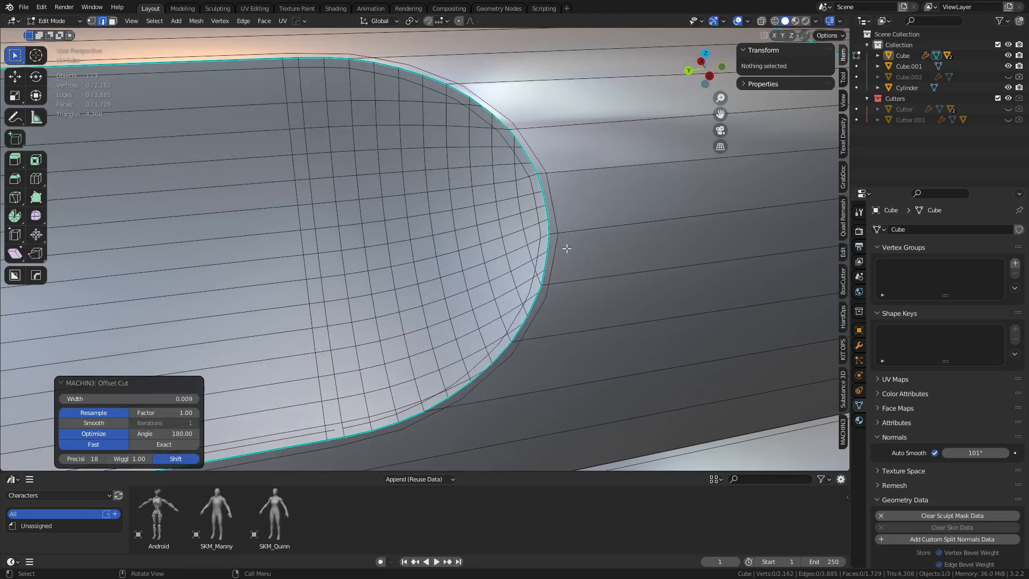
key(Tab)
click(549, 191)
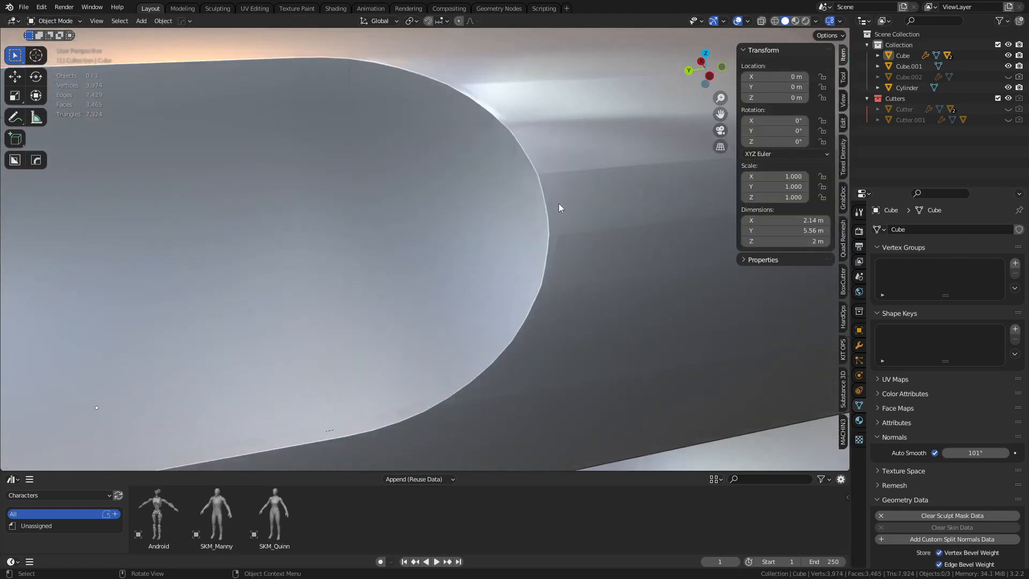
Step: Select the outer offset edge loop around the recess and run Boolean Cleanup on side A with threshold 0.0209
middle_drag(559, 204, 456, 262)
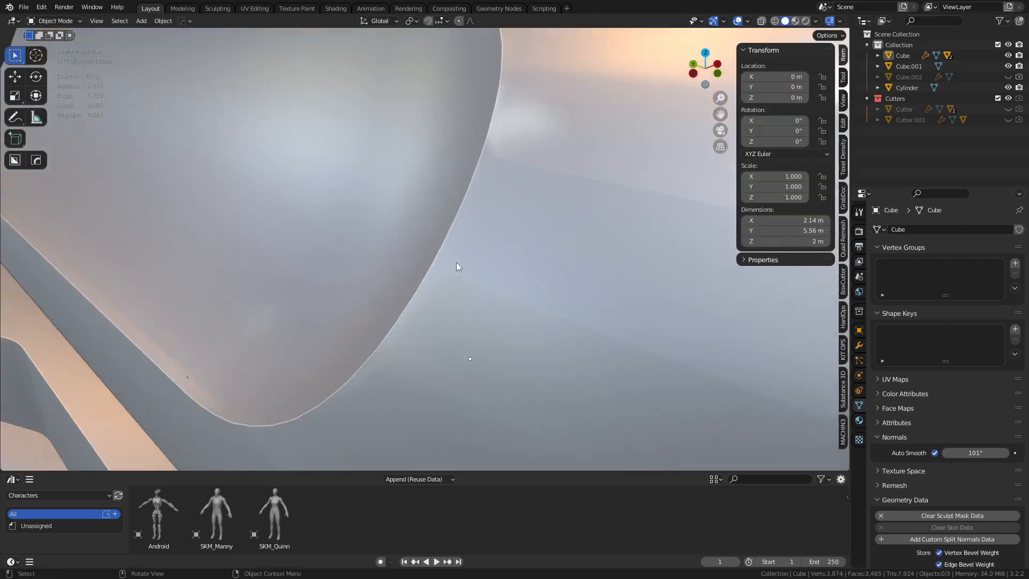
key(Tab)
click(492, 263)
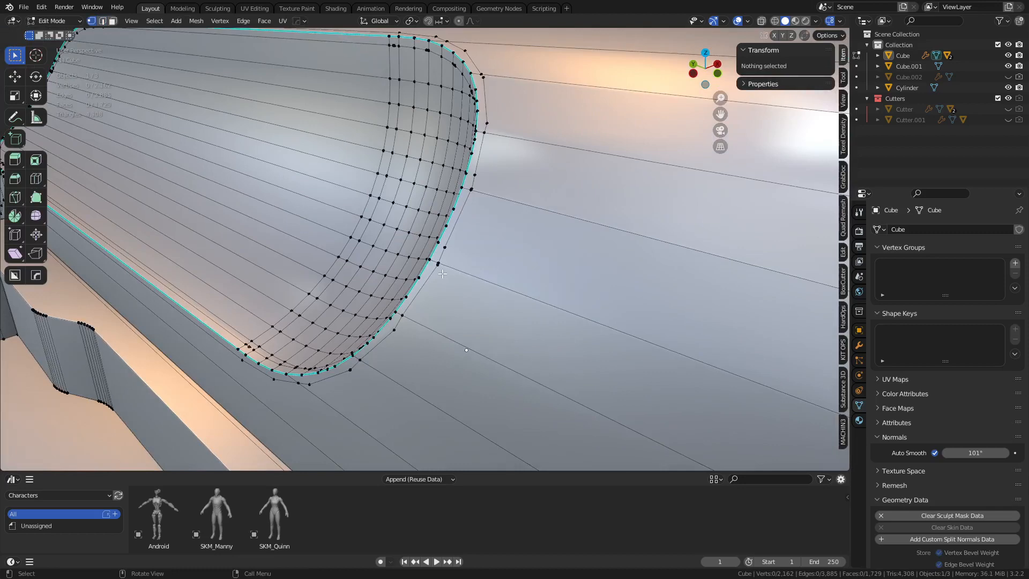
key(2)
alt+click(456, 224)
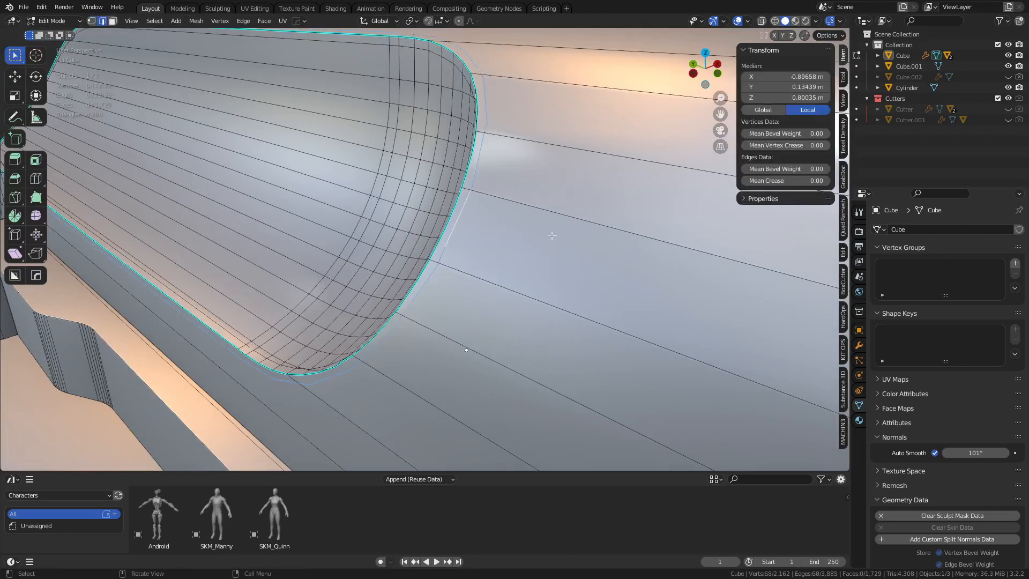
key(y)
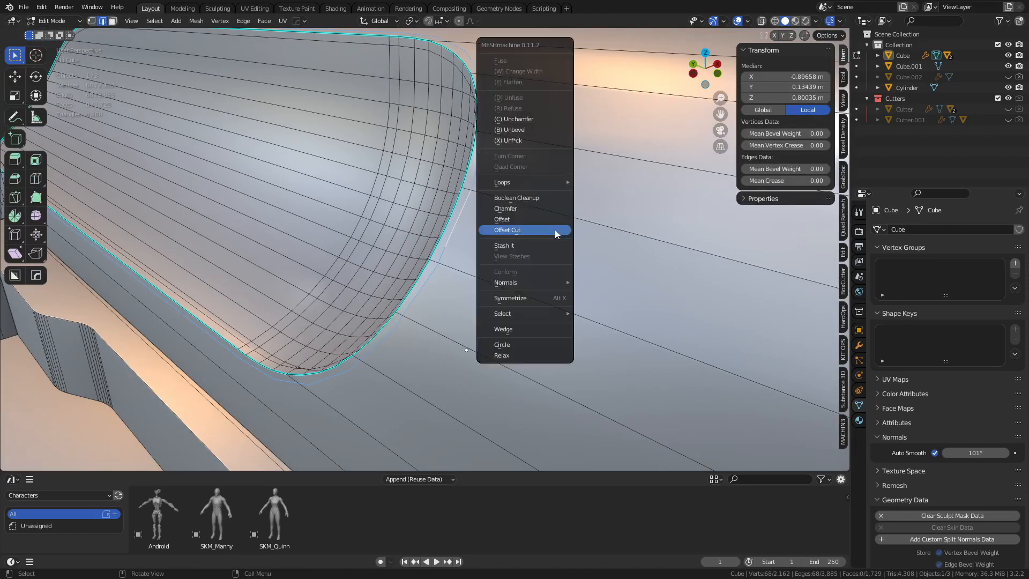
click(546, 201)
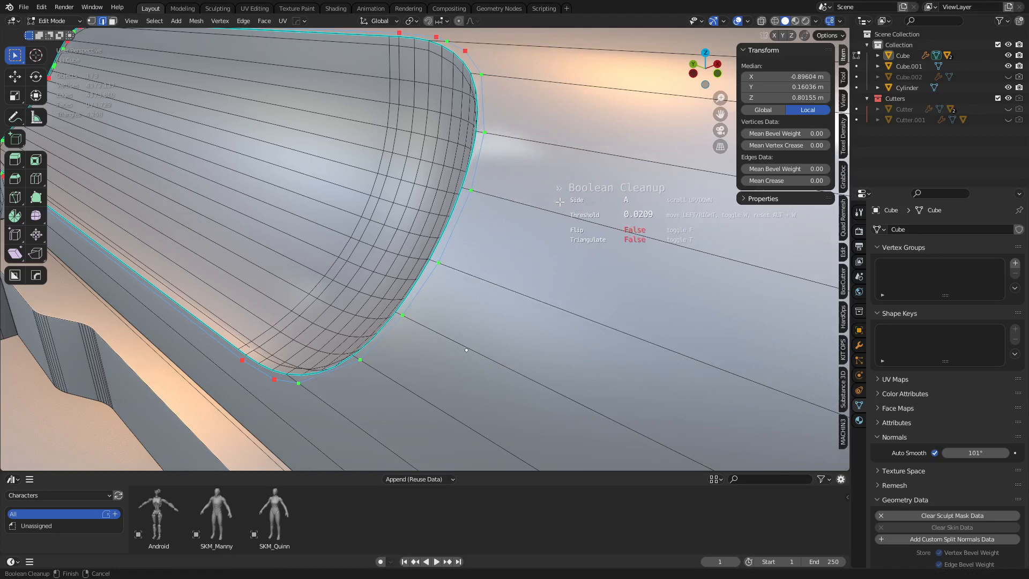
click(560, 202)
key(Tab)
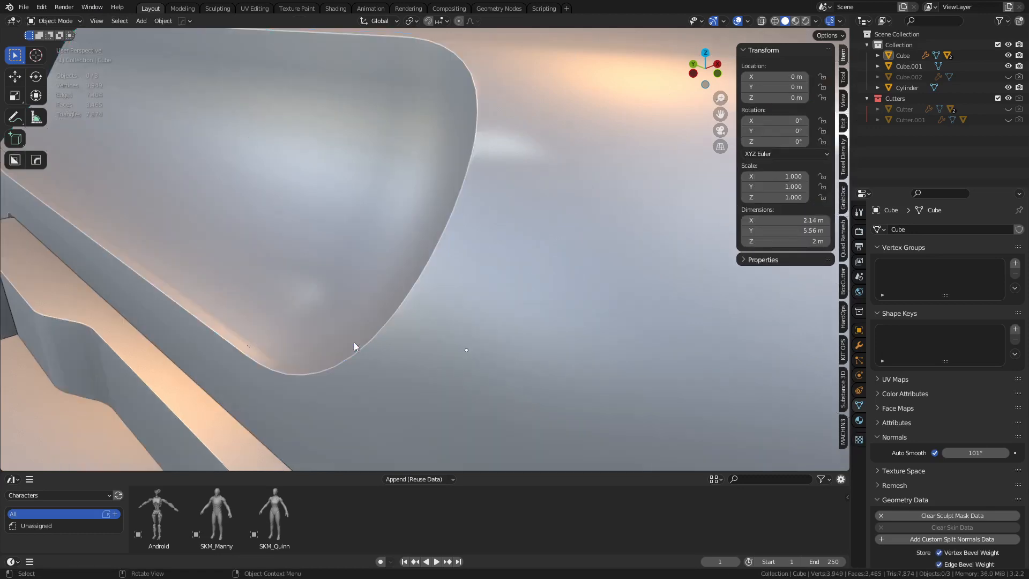
Step: Merge two neighbouring vertices on the outer offset loop at the recess's rounded end into the last selected one
middle_drag(425, 324, 473, 160)
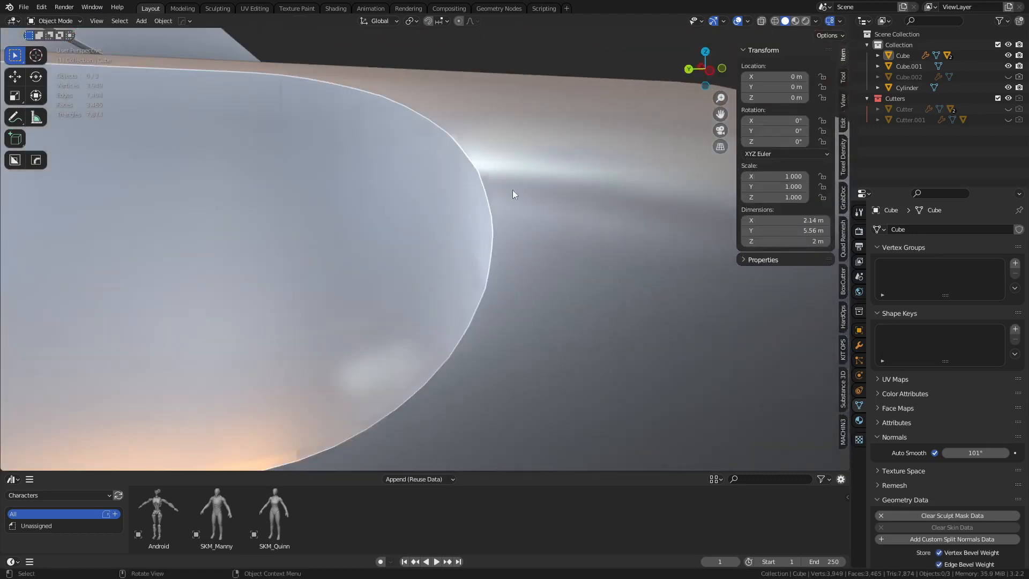
key(Tab)
middle_drag(512, 190, 487, 277)
click(496, 224)
click(490, 200)
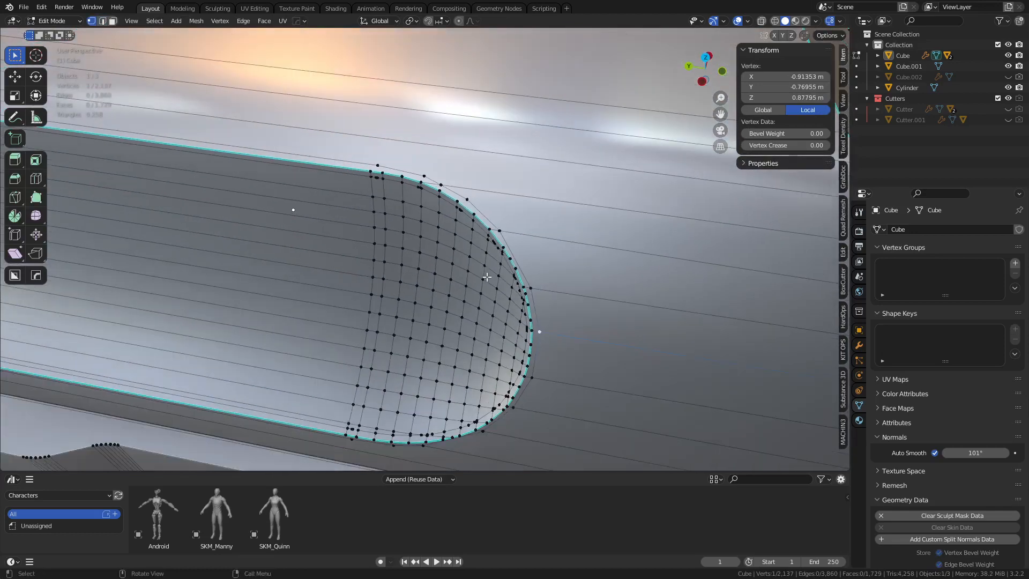
shift+click(429, 173)
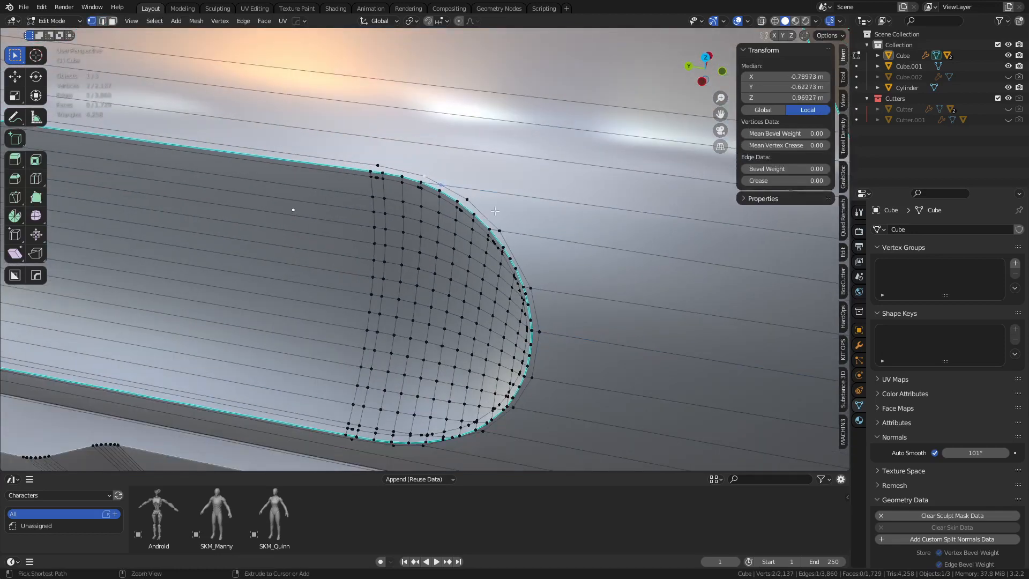
key(1)
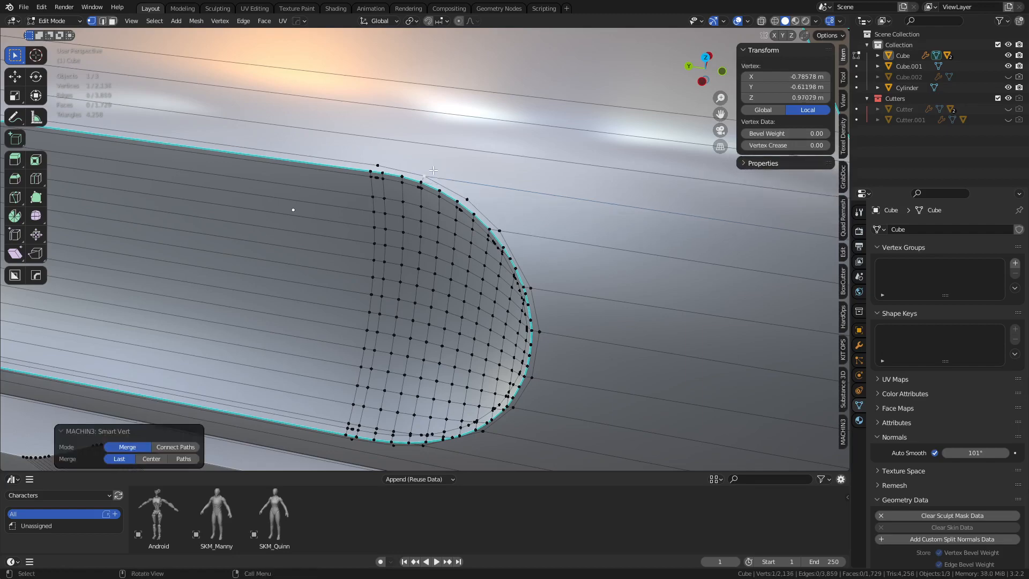
Step: Examine the topology along the recess's lower rim and the shading of the body's side in Object Mode
scroll(578, 273, down, 1)
shift+middle_drag(503, 369, 620, 232)
middle_drag(620, 268, 619, 211)
shift+middle_drag(625, 314, 479, 271)
scroll(525, 214, up, 2)
scroll(529, 202, up, 1)
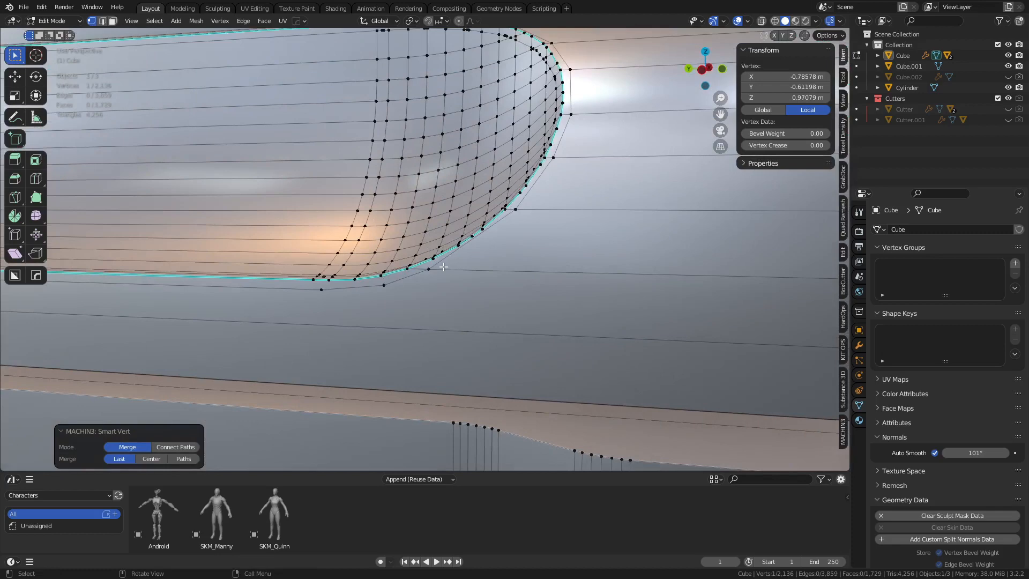
scroll(458, 260, down, 1)
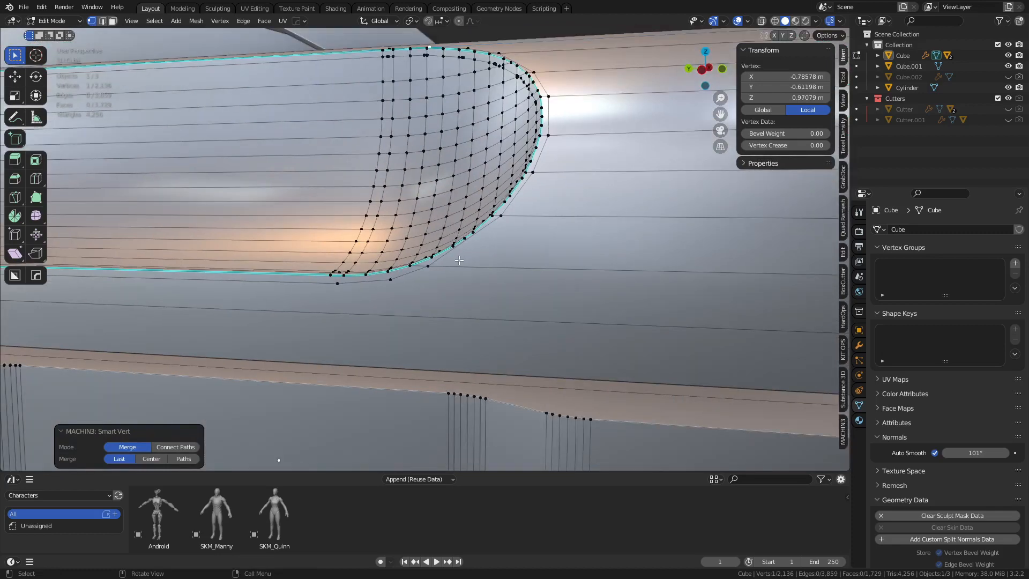
scroll(370, 278, down, 3)
key(Tab)
click(520, 105)
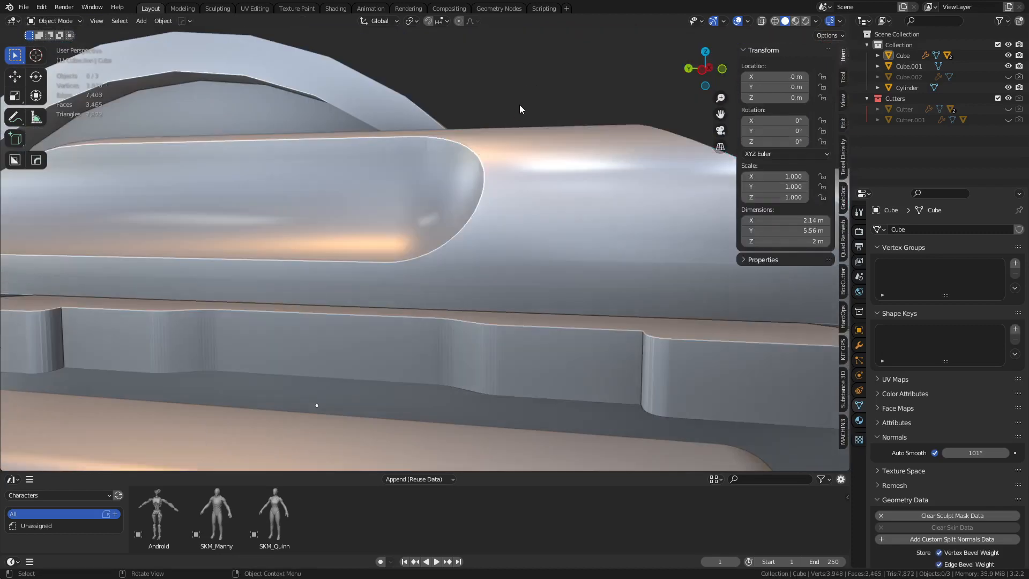
scroll(519, 105, down, 4)
middle_drag(569, 225, 455, 252)
scroll(532, 257, up, 3)
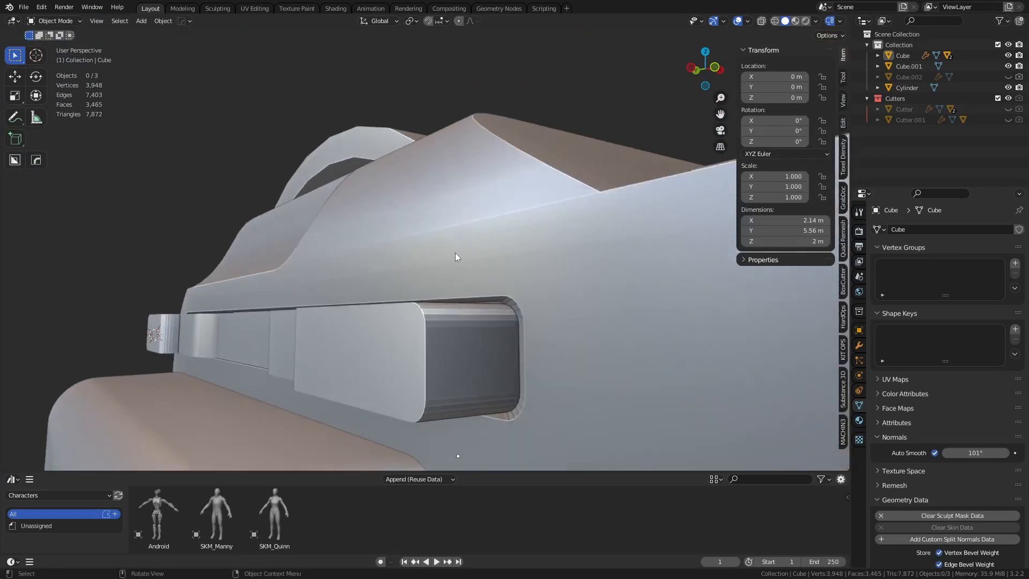
Step: Examine the long narrow face above the recess in Edit Mode and the curved surfaces around it, and return to Object Mode
key(Tab)
key(2)
click(485, 221)
key(3)
click(481, 243)
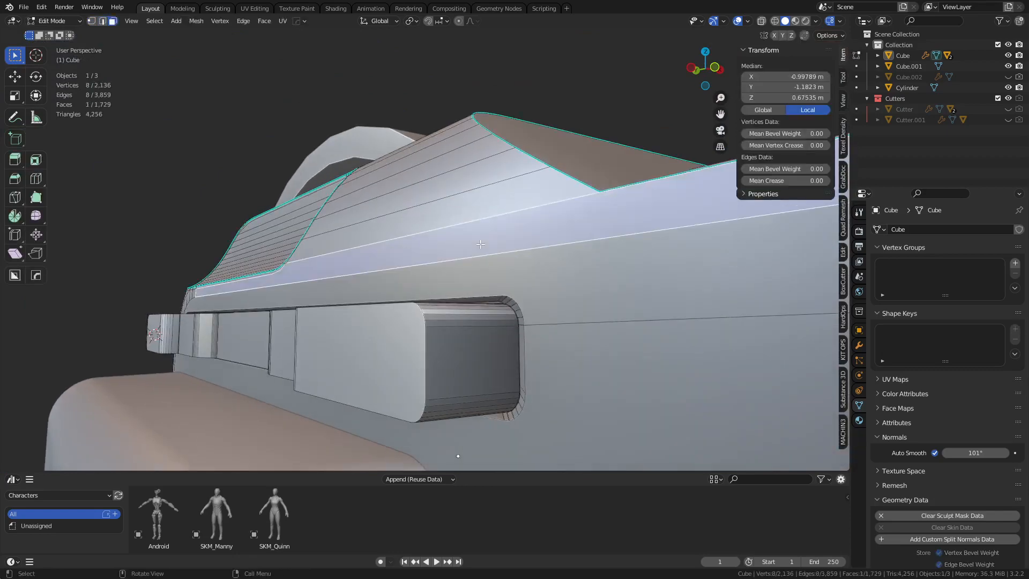
middle_drag(461, 241, 388, 160)
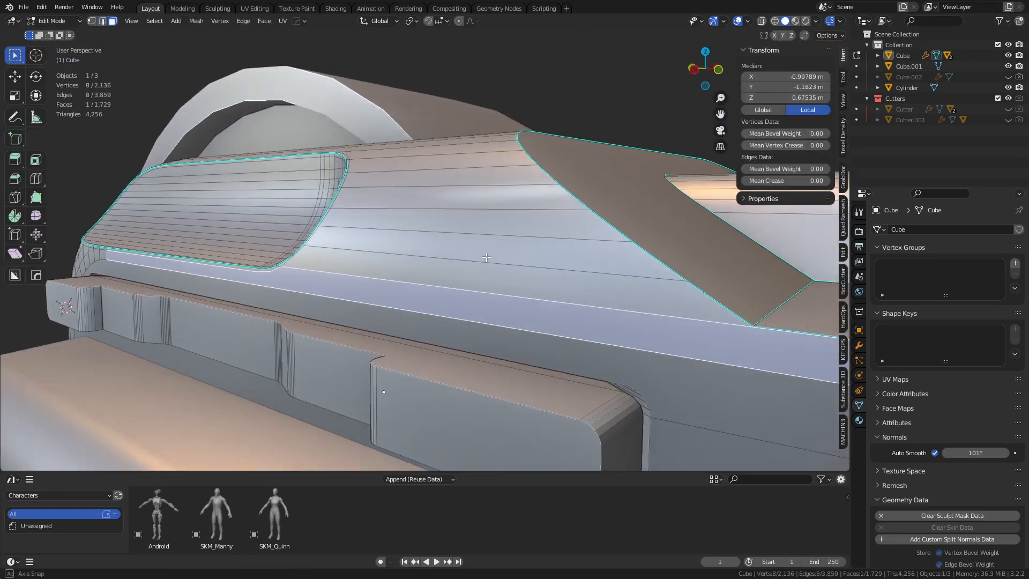
middle_drag(371, 279, 504, 271)
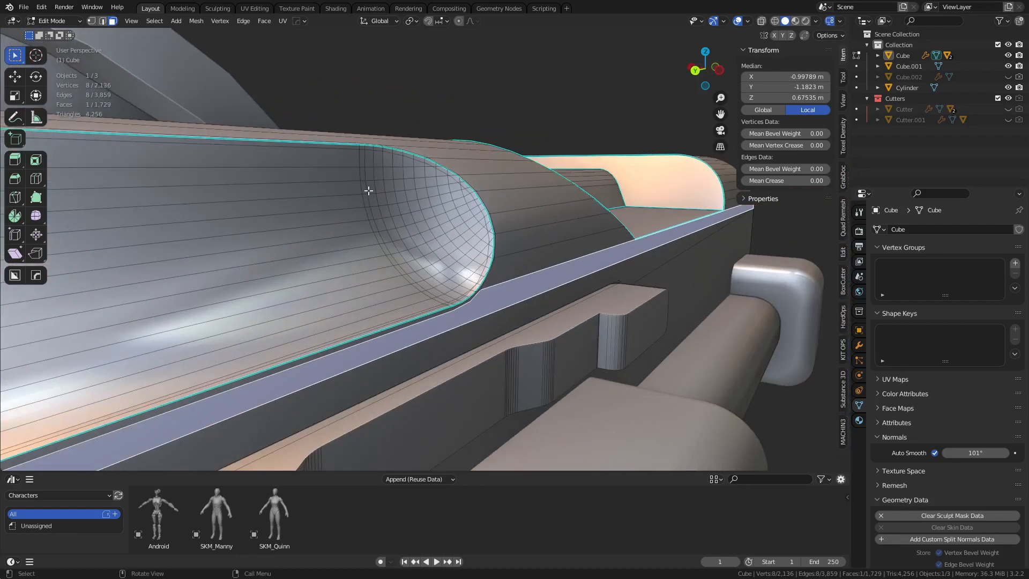
middle_drag(592, 237, 556, 256)
key(ctrl+Tab)
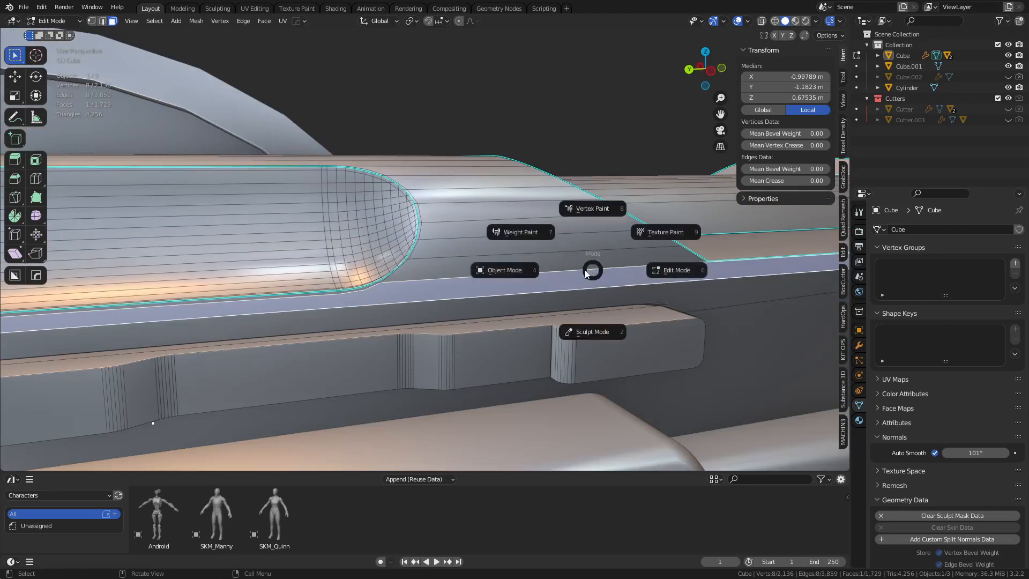
click(507, 270)
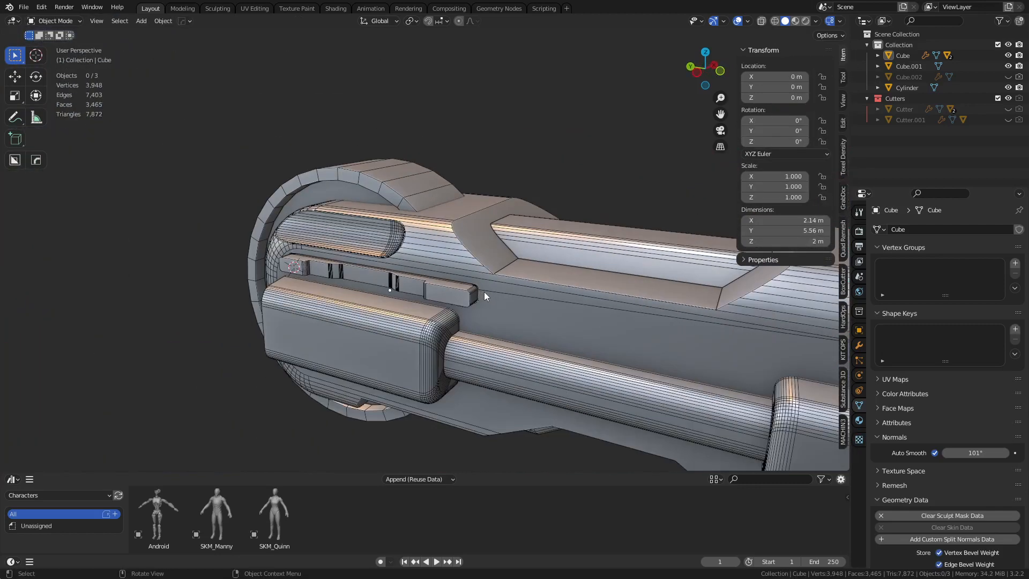
Step: Add a mesh plane and move it clear above the model, to about X 2.90 m, Y -4.31 m, Z 2.90 m
scroll(566, 178, down, 6)
shift+middle_drag(472, 253, 518, 272)
key(shift+a)
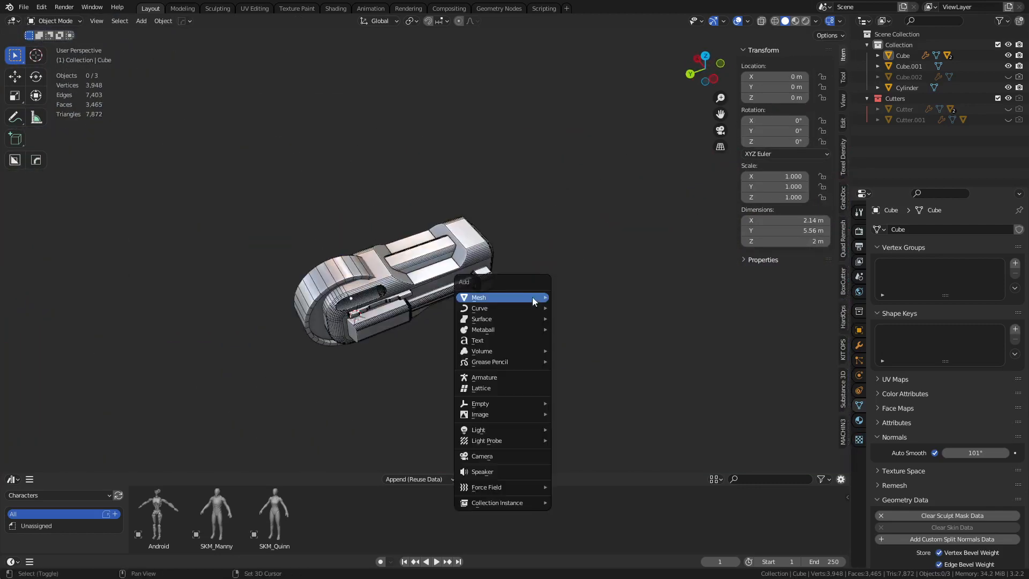
mouse_move(526, 297)
click(575, 308)
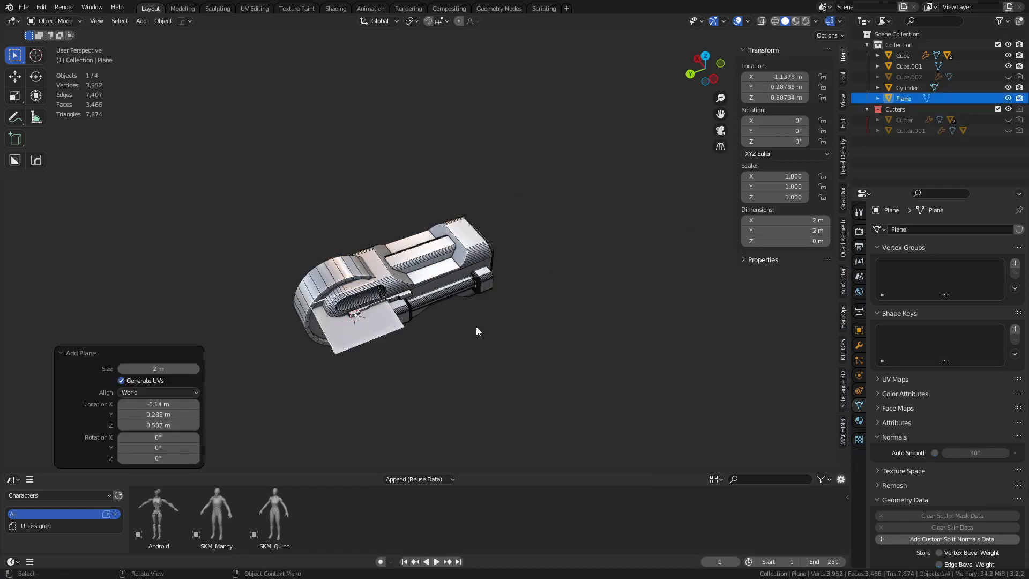
key(g)
key(shift+z)
click(568, 165)
key(g)
key(z)
click(590, 103)
Step: Extrude the plane's positive-Y edge by about 0.39 m in X, 2.58 m in Y and -0.90 m in Z
key(grave)
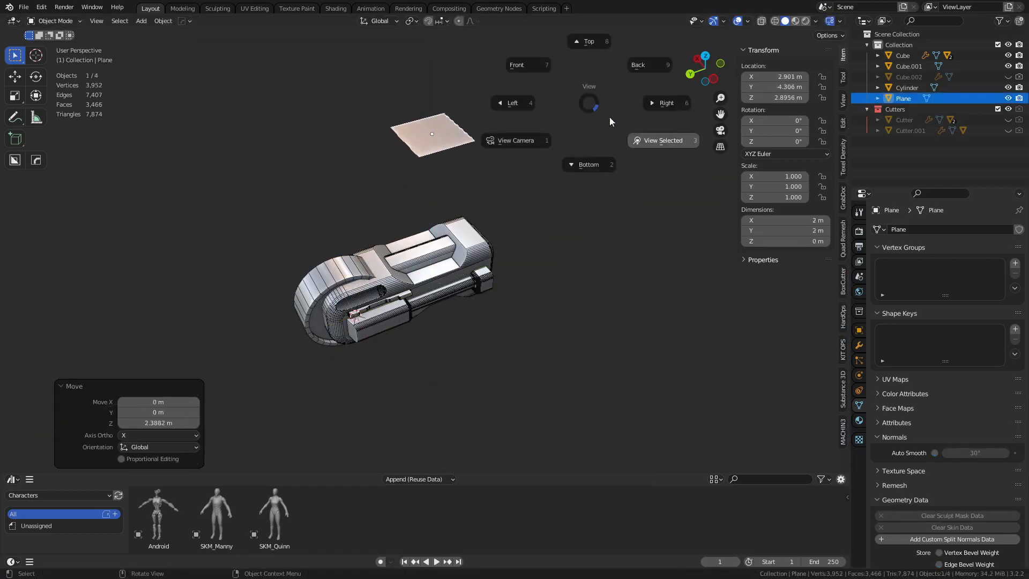
click(611, 120)
scroll(571, 238, down, 2)
key(Tab)
click(343, 286)
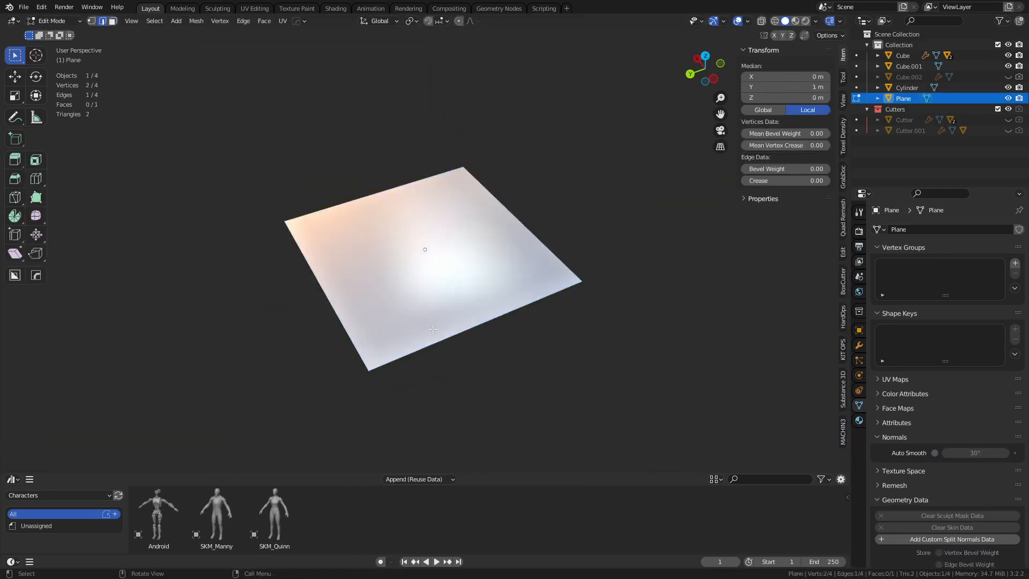
middle_drag(433, 326, 457, 268)
key(e)
click(163, 365)
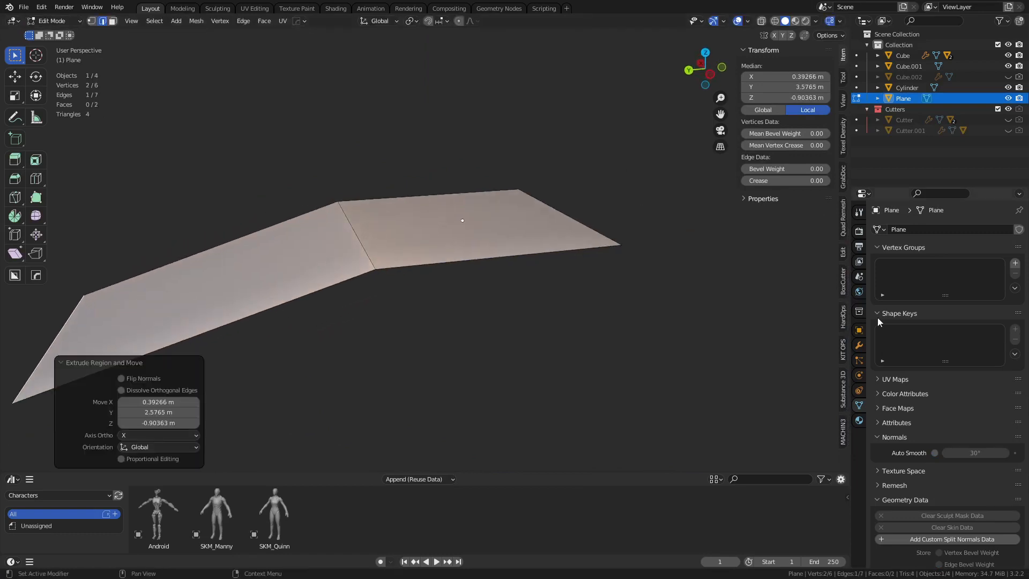
Step: Add a Subdivision Surface modifier to the plane and turn off its Edit Mode display
click(862, 343)
click(939, 230)
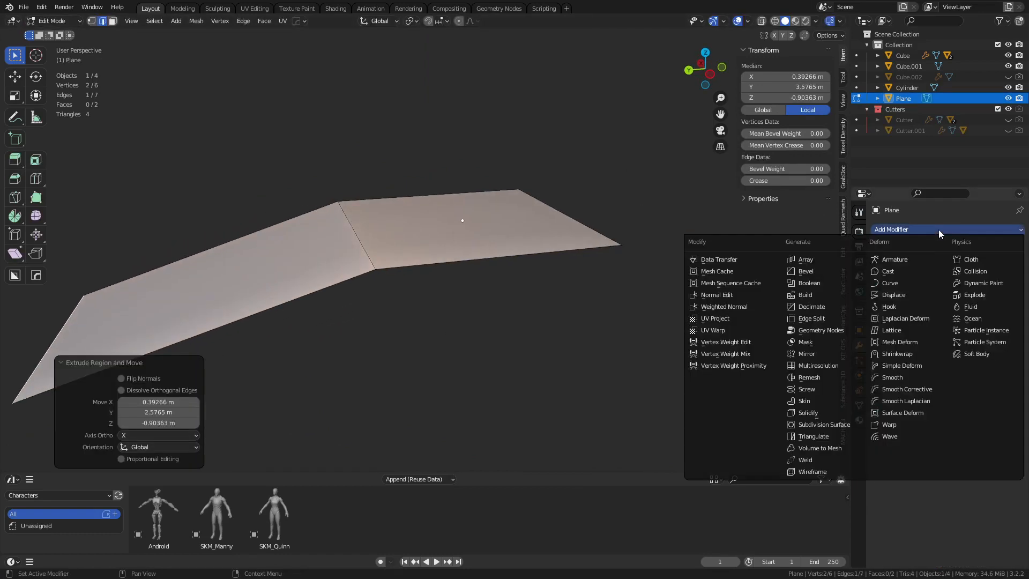
click(845, 425)
click(961, 246)
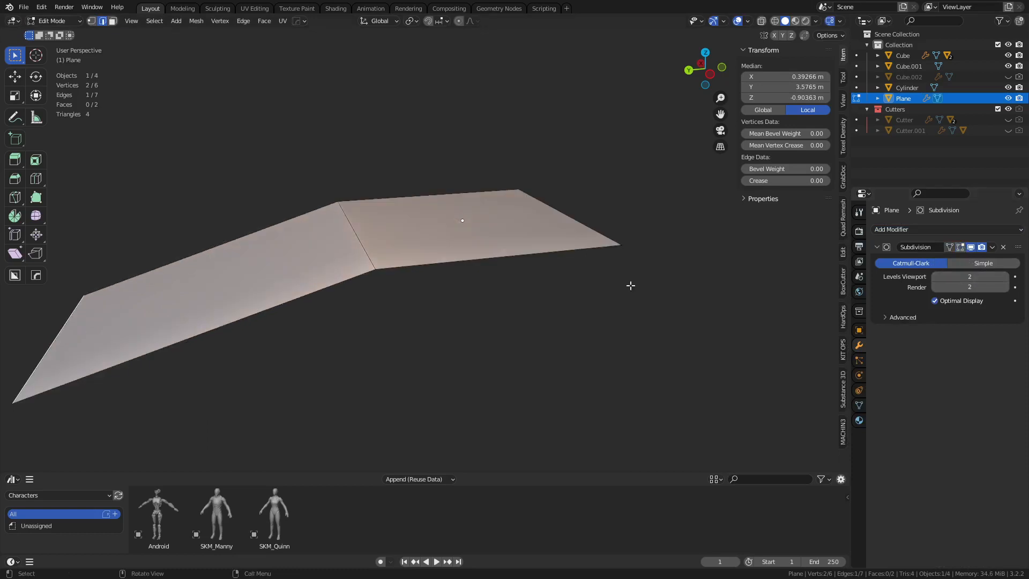
Step: Extrude the original square's negative-X edge about 1.55 m outward and 0.95 m down, and return to Object Mode
mouse_move(630, 285)
middle_down()
mouse_move(570, 260)
mouse_move(600, 207)
mouse_move(649, 273)
mouse_move(687, 263)
mouse_move(620, 286)
middle_up()
key(e)
click(677, 274)
key(Tab)
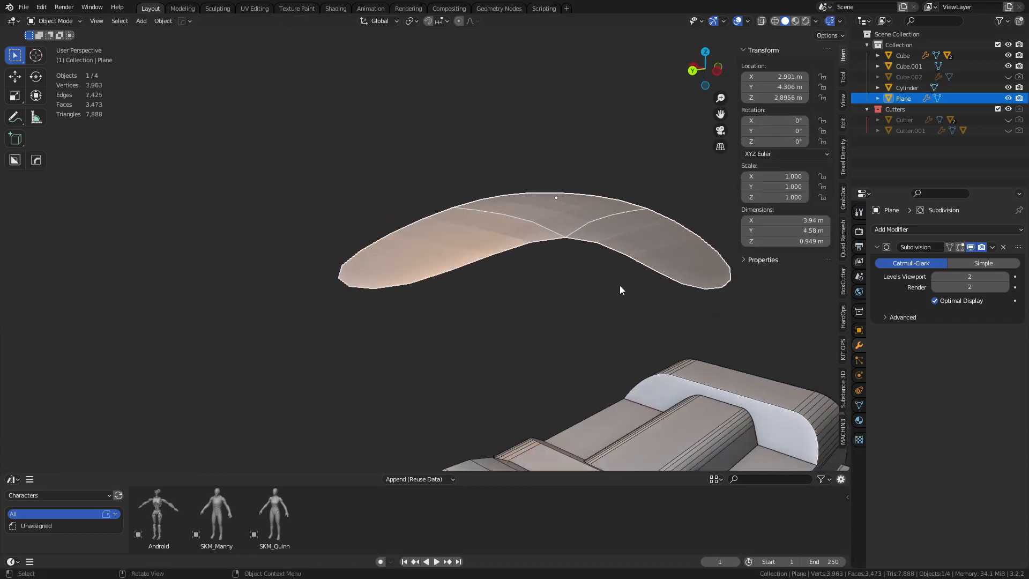
Step: Set the Subdivision viewport level to 3, shade the plane smooth, and compare its flat cage with the smoothed surface
click(1006, 277)
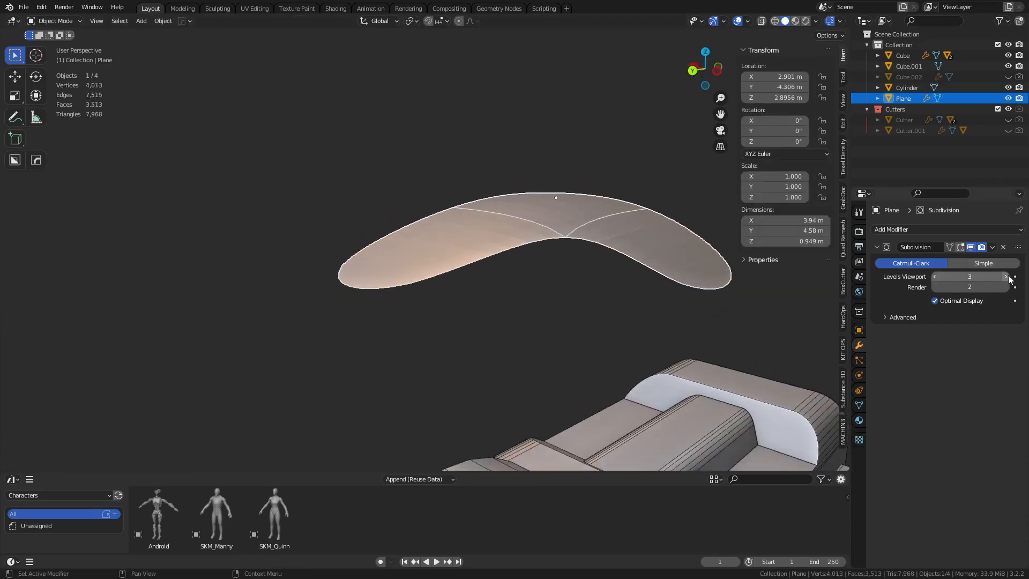
right_click(649, 251)
click(626, 251)
shift+middle_drag(620, 271, 553, 259)
key(Tab)
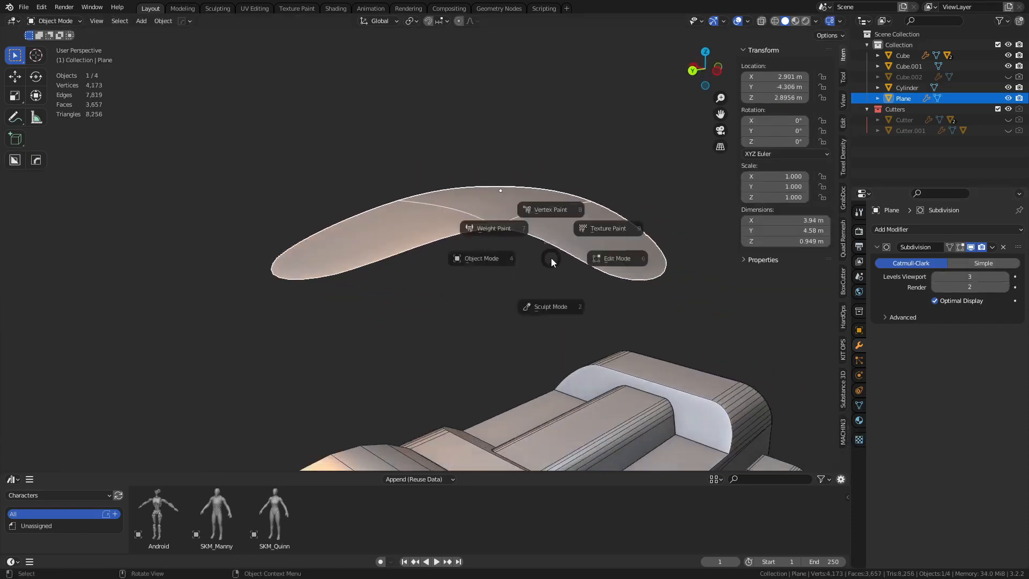
click(625, 258)
key(ctrl+Tab)
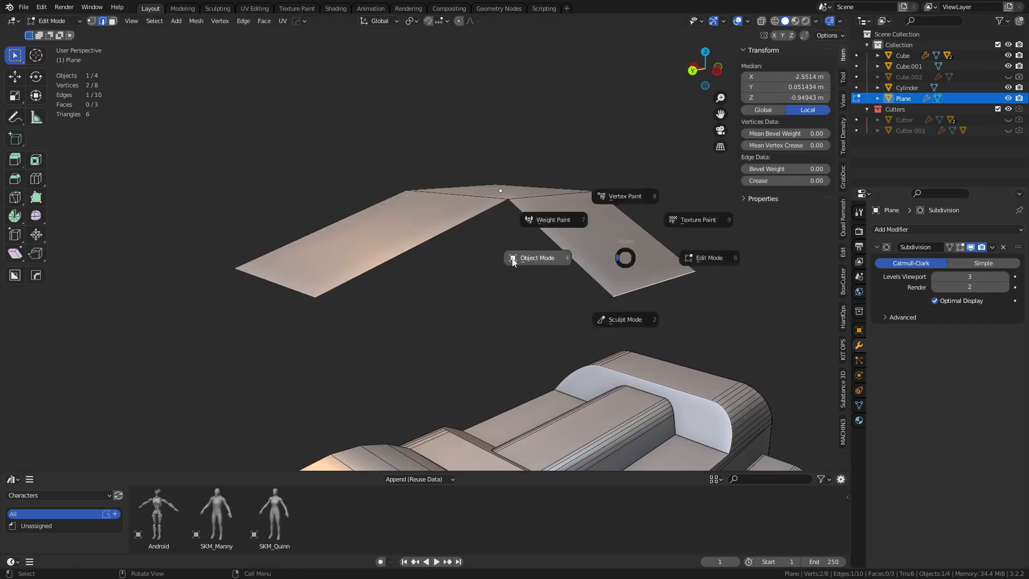
click(498, 265)
Step: In left view, extrude the long flap's end edge about 0.60 m in Y and -0.37 m in Z, and raise its bend vertices
key(Tab)
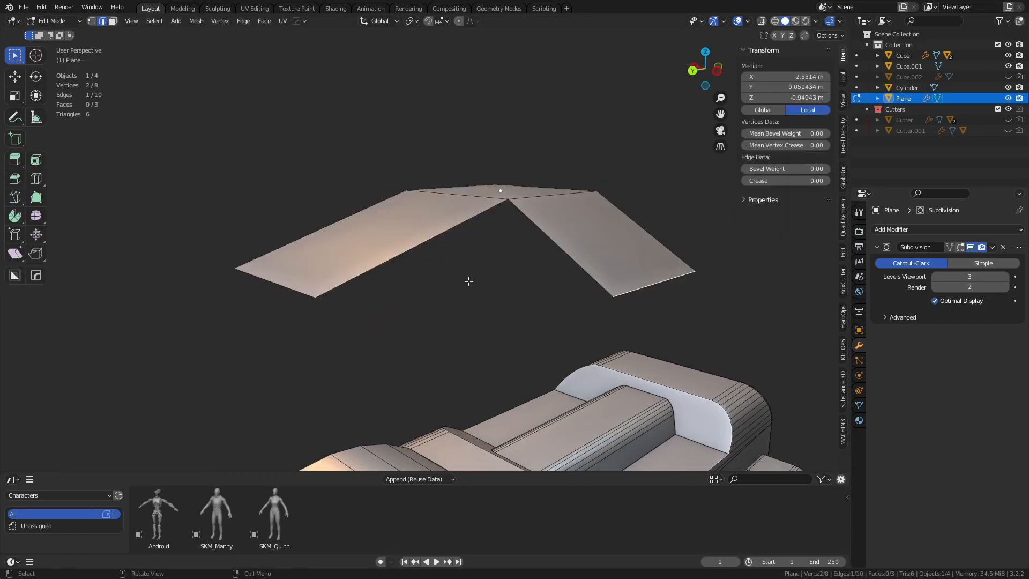
key(ctrl+KP_3)
key(e)
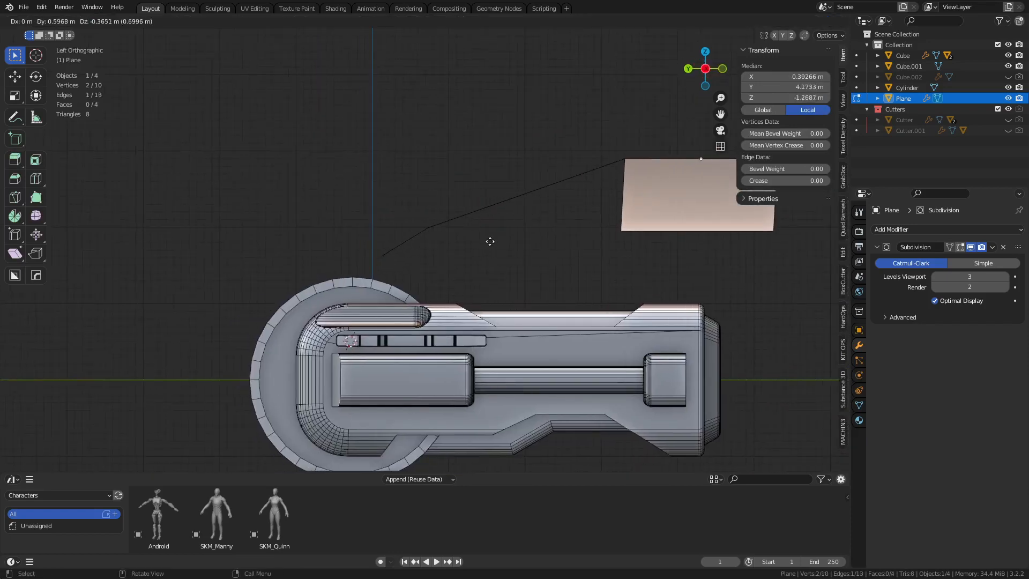
click(490, 241)
key(1)
click(430, 229)
key(alt+z)
drag(416, 244, 456, 207)
key(g)
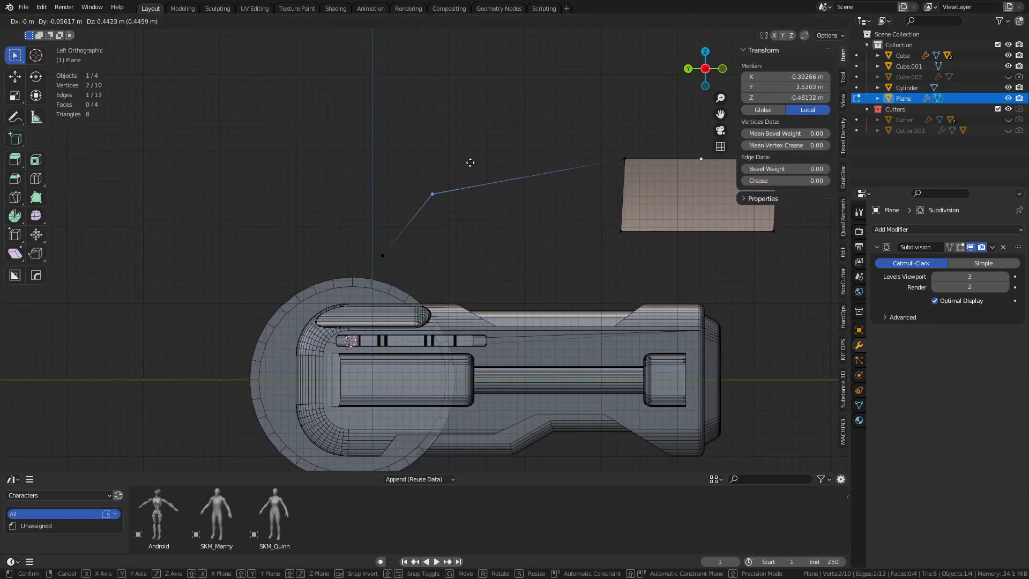
click(451, 160)
Step: Move the side flap's end edge up and inward, and extrude it about -0.79 m in X and -0.72 m in Z
click(750, 218)
key(2)
click(692, 230)
shift+middle_drag(680, 233, 563, 304)
key(g)
click(508, 180)
key(e)
click(574, 236)
scroll(563, 303, down, 4)
scroll(333, 280, up, 5)
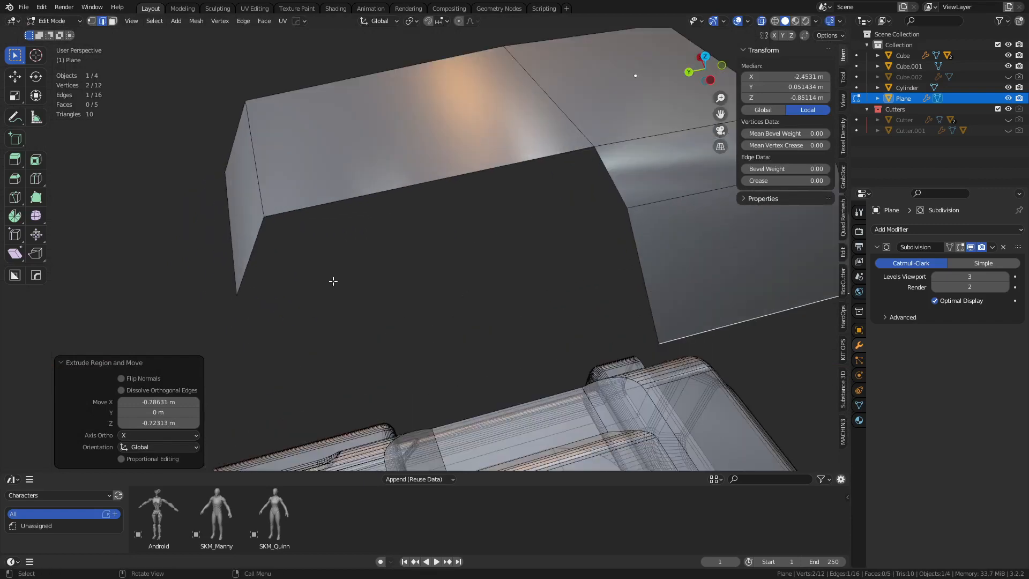
Step: Extrude the far flap's side edge about -0.67, -0.87 and -0.41 m in XYZ, and shift it 0.08 m in X and 0.27 m in Y
click(262, 254)
key(e)
click(458, 322)
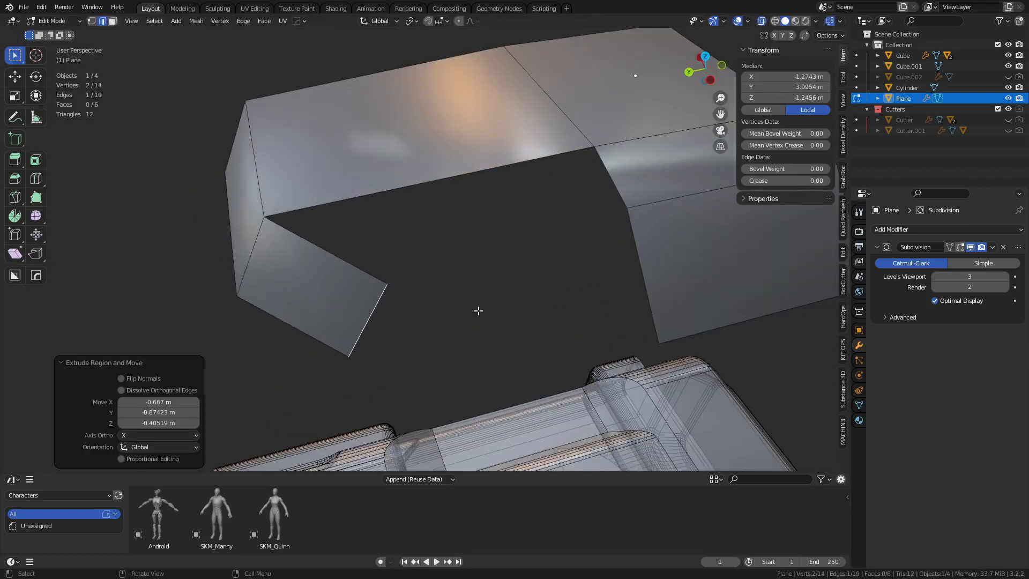
alt+middle_drag(477, 310, 482, 255)
key(g)
click(452, 248)
Step: In top view, extrude the strip's end edge three more times in a zigzag, the last by about 0.29 m in X and -1.11 m in Y
key(e)
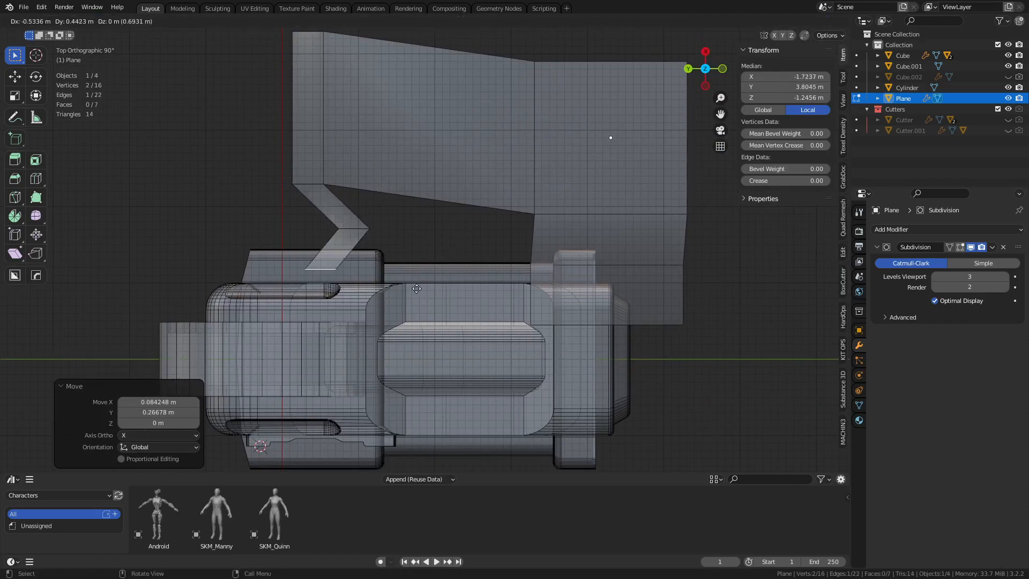
click(419, 296)
key(e)
click(447, 352)
key(e)
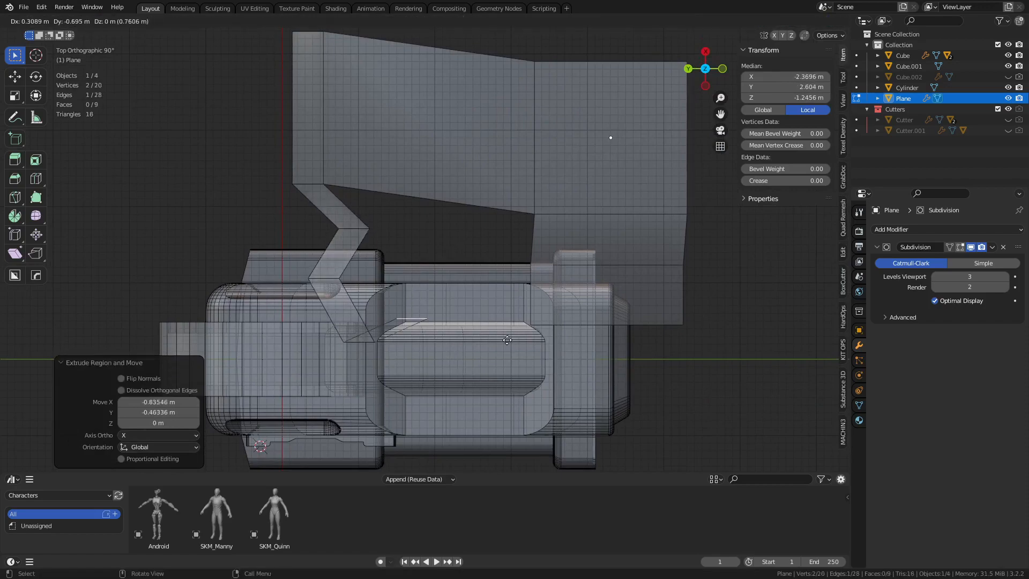
click(529, 362)
Step: Move the strip's end edge toward the side flap and fill a face between it and the flap's edge
middle_drag(529, 362, 522, 246)
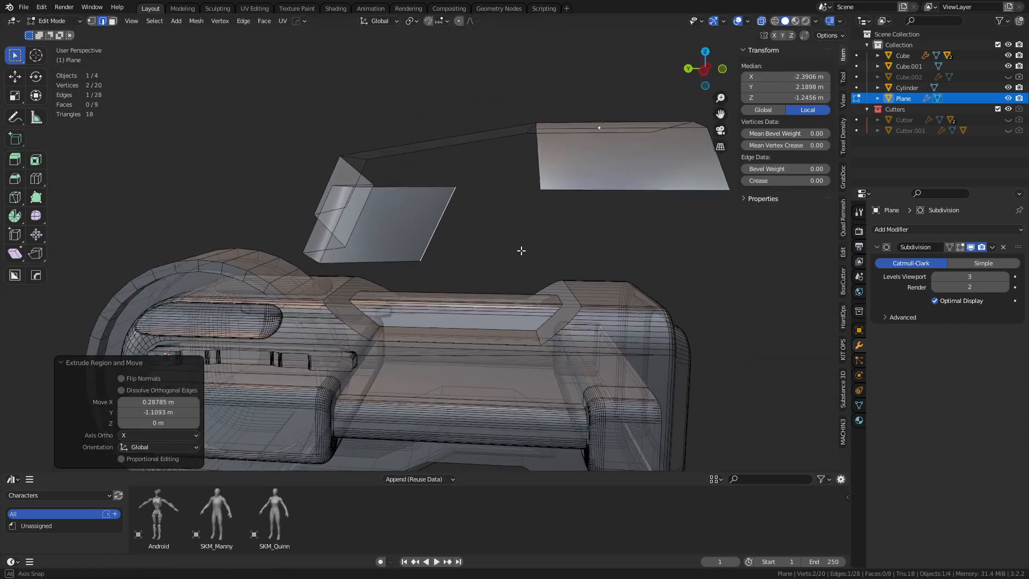
key(g)
click(542, 222)
shift+click(541, 166)
key(f)
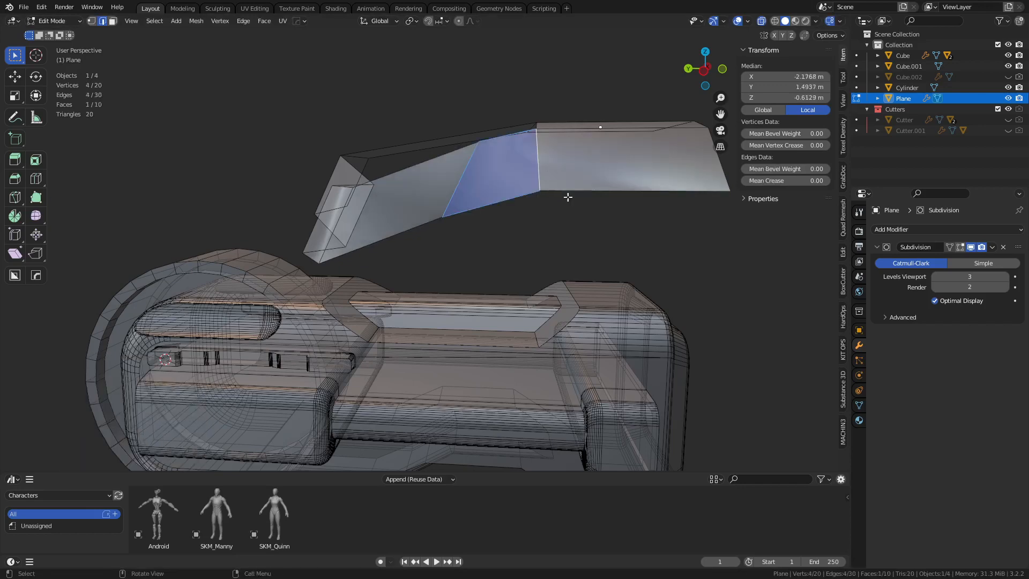
Step: Fill the notch above the zigzag strip with a face built from the strip's upper inner edge
middle_drag(568, 198, 617, 285)
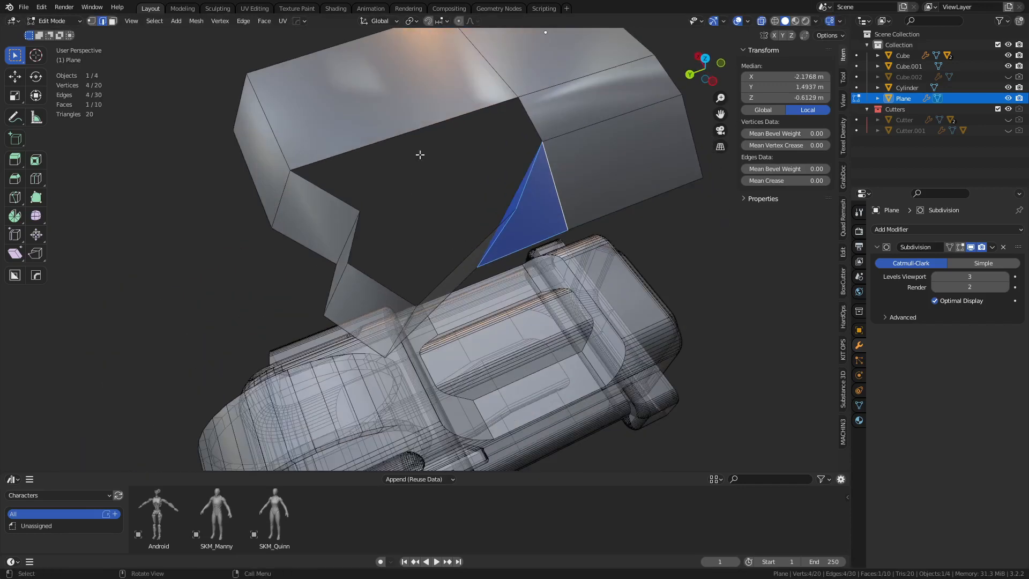
key(ctrl+r)
right_click(398, 193)
click(376, 280)
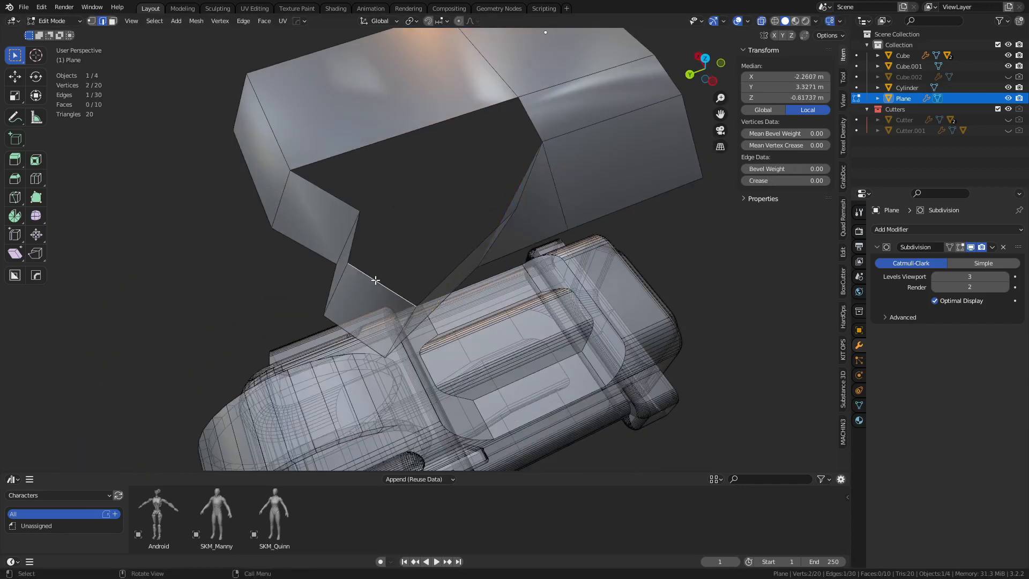
key(f)
middle_drag(467, 241, 440, 243)
middle_drag(498, 219, 451, 186)
Step: Add a loop cut across the long top panel and slide it slightly past the middle, toward the original square
key(ctrl+r)
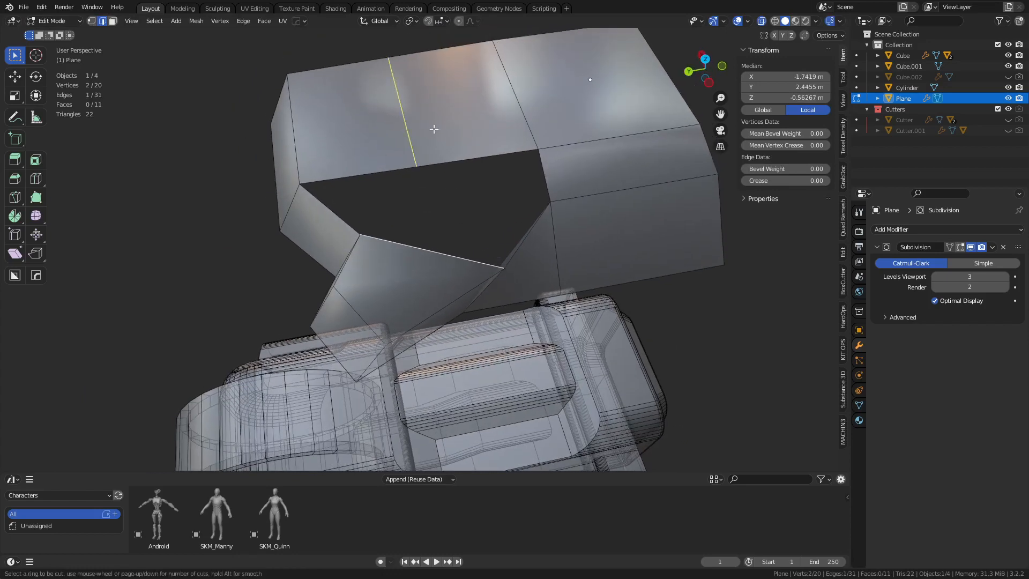
click(413, 132)
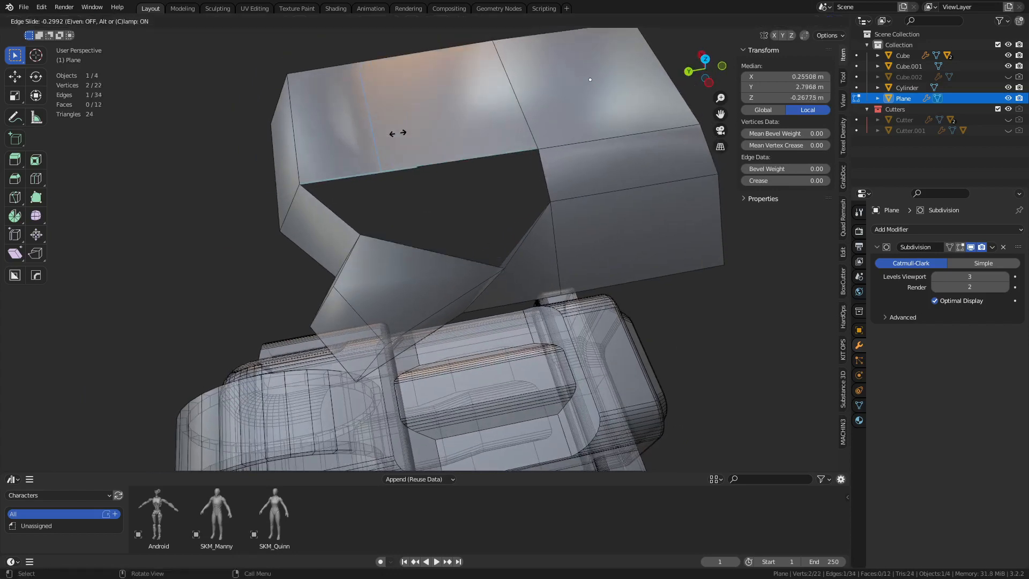
click(458, 135)
Step: Grid Fill the remaining hole's boundary with span 2 and offset 1, and check the smoothed surface in Object Mode
alt+click(403, 169)
key(ctrl+f)
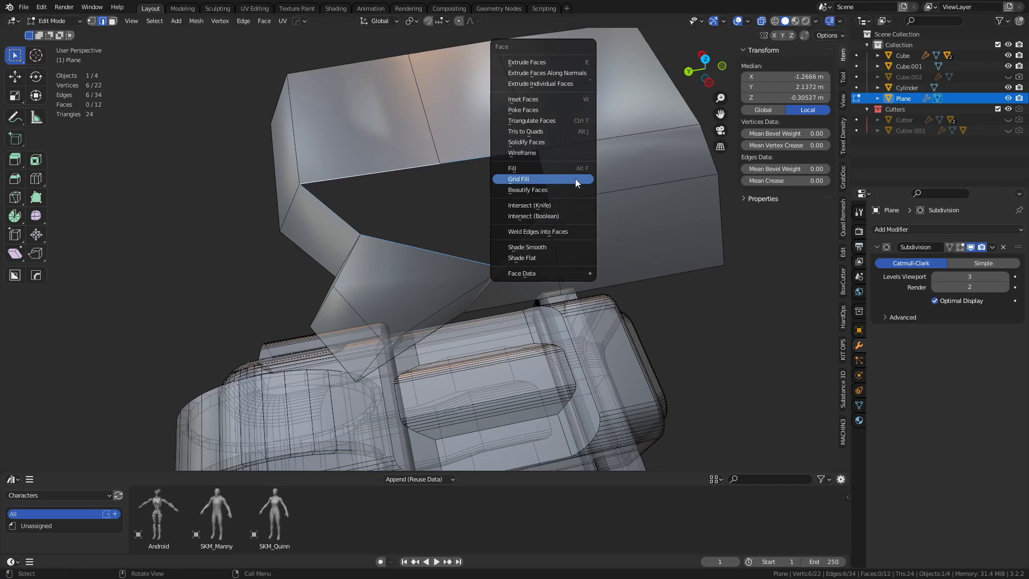
click(575, 179)
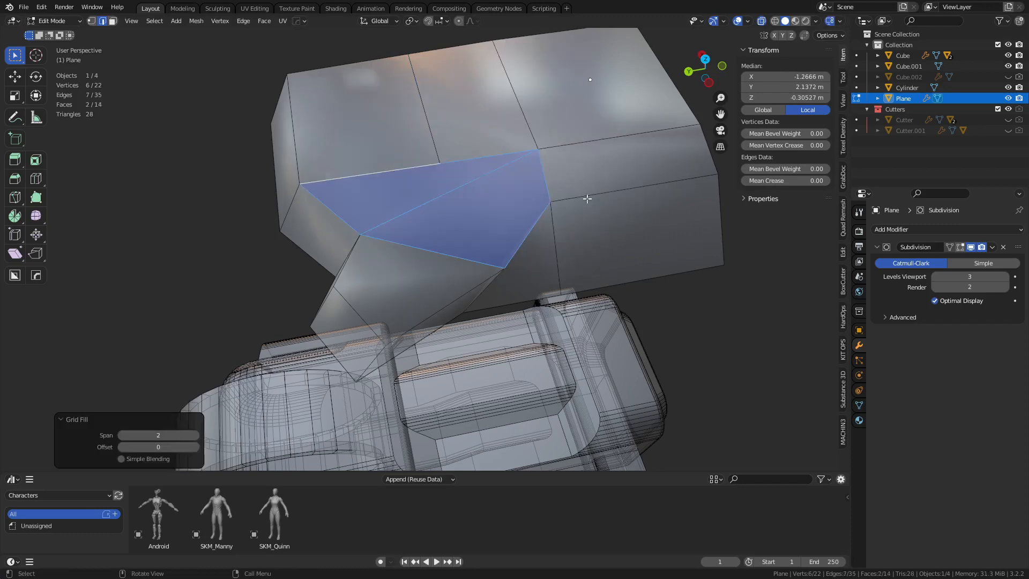
click(197, 448)
middle_drag(536, 271, 547, 211)
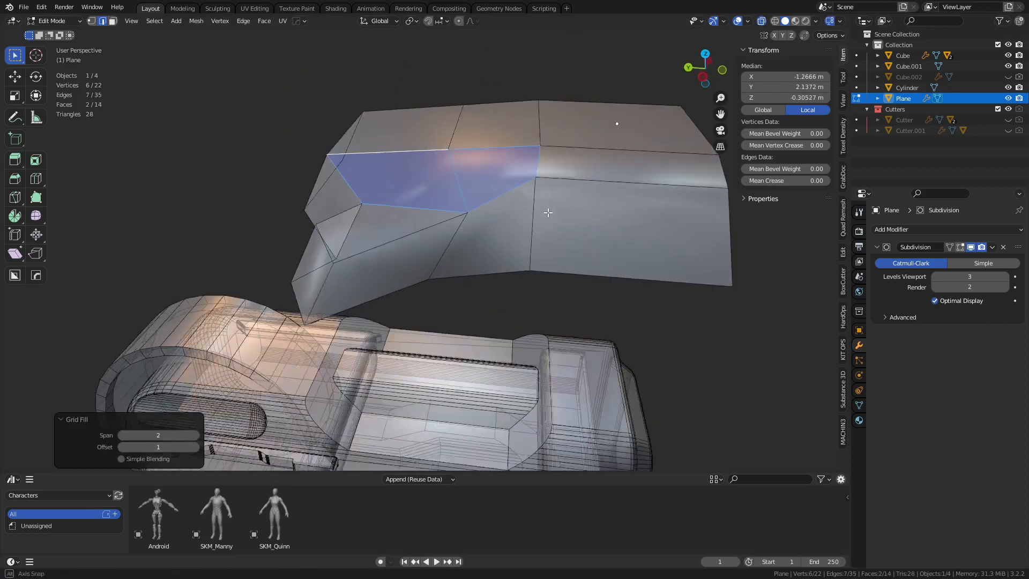
key(ctrl+Tab)
click(455, 218)
middle_drag(462, 285, 544, 214)
key(ctrl+Tab)
click(513, 244)
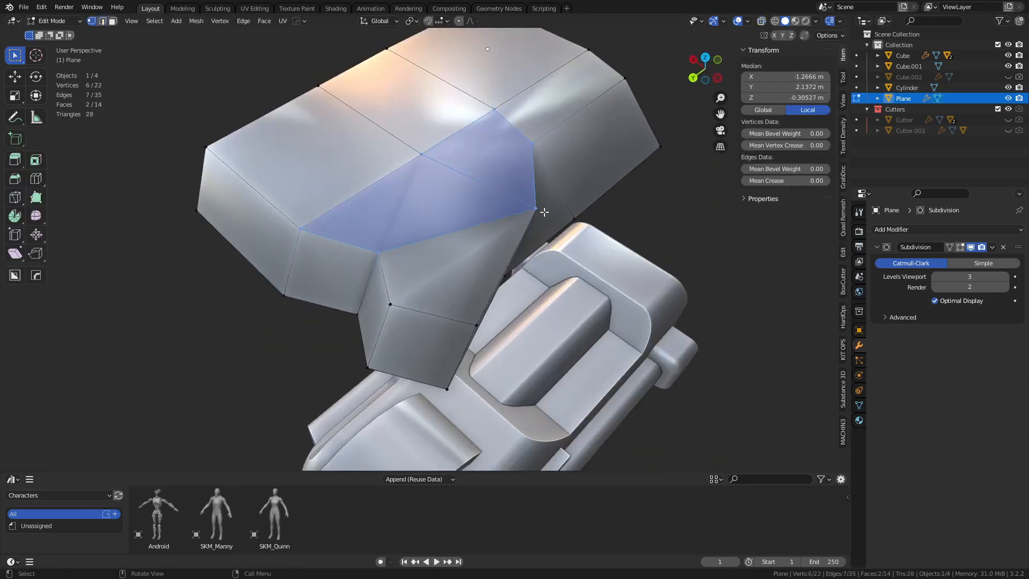
Step: Slide the vertex at the outer end of the grid fill's dividing edge inward by about 0.4 and clear the selection
key(g)
right_click(537, 210)
click(537, 210)
key(g)
key(g)
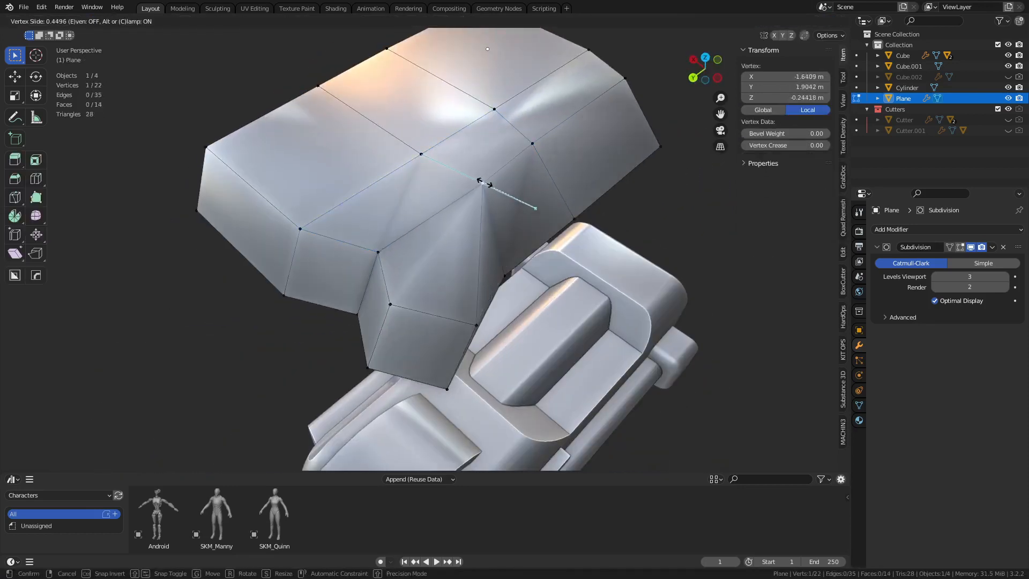
click(492, 184)
middle_drag(493, 184, 418, 268)
key(alt+a)
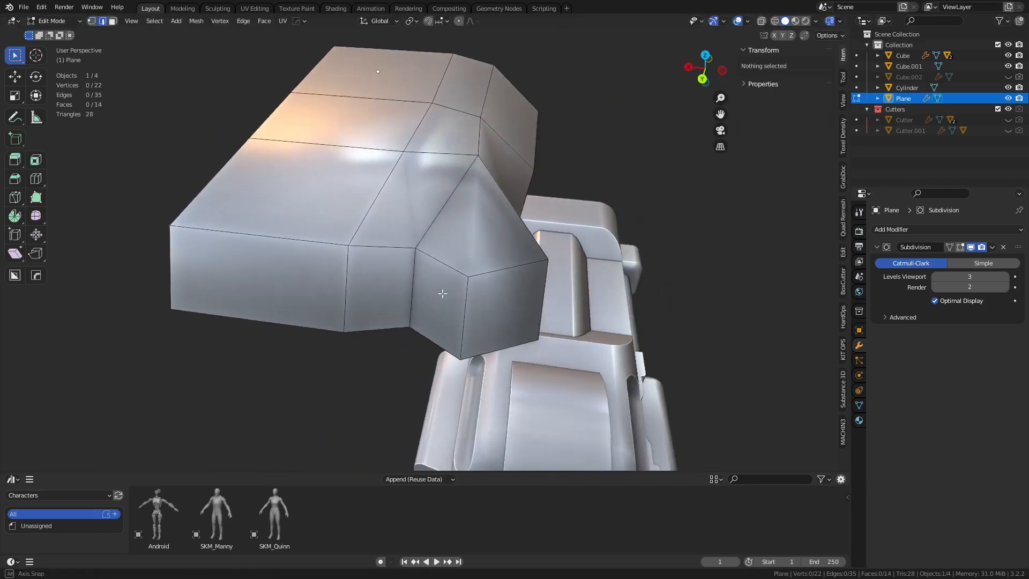
Step: Add a centred loop cut along the narrow strip beside the ridge and check the smoothed surface in Object Mode
key(ctrl+r)
click(393, 244)
right_click(393, 243)
key(Tab)
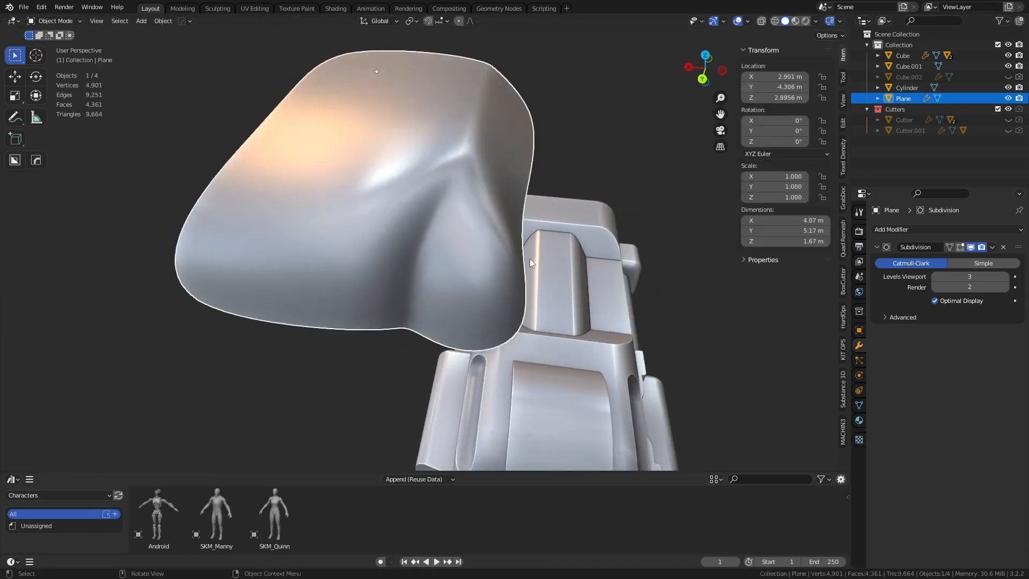
middle_drag(530, 258, 503, 224)
key(ctrl+Tab)
middle_drag(512, 250, 525, 287)
Step: Move the steep edge in the protrusion's side wall outward with Z locked, and return to Object Mode
click(430, 226)
key(g)
key(shift+z)
click(447, 346)
key(ctrl+Tab)
click(432, 347)
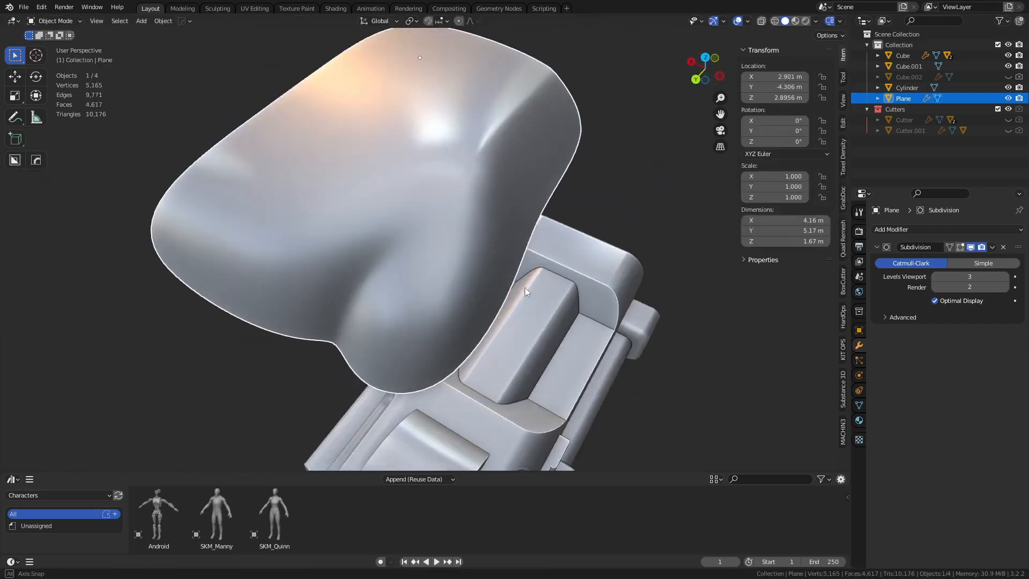
Step: Knife a cut from the inner corner of the notch up to the ridge vertex where the side wall begins
key(Tab)
middle_drag(439, 264, 417, 280)
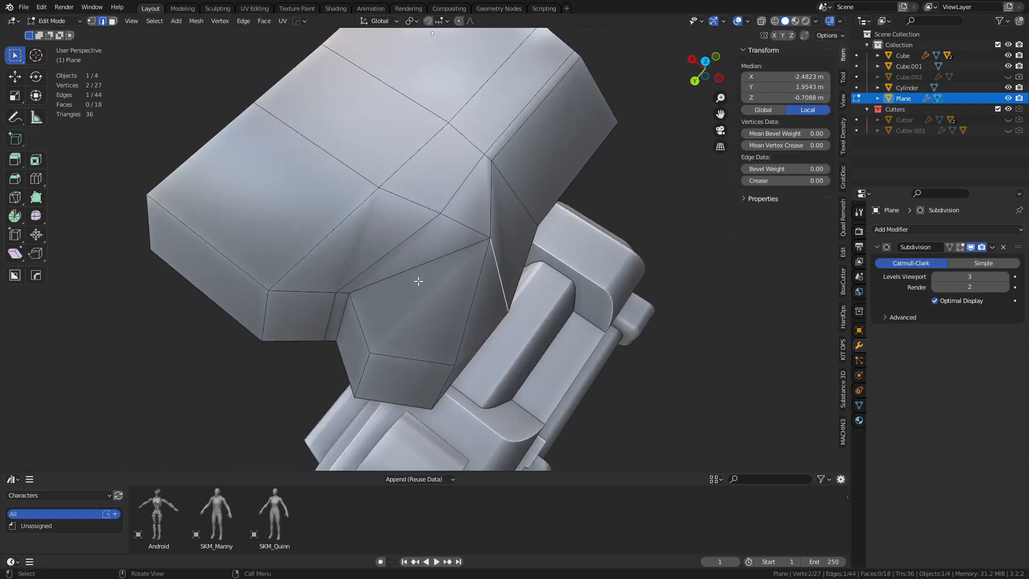
key(k)
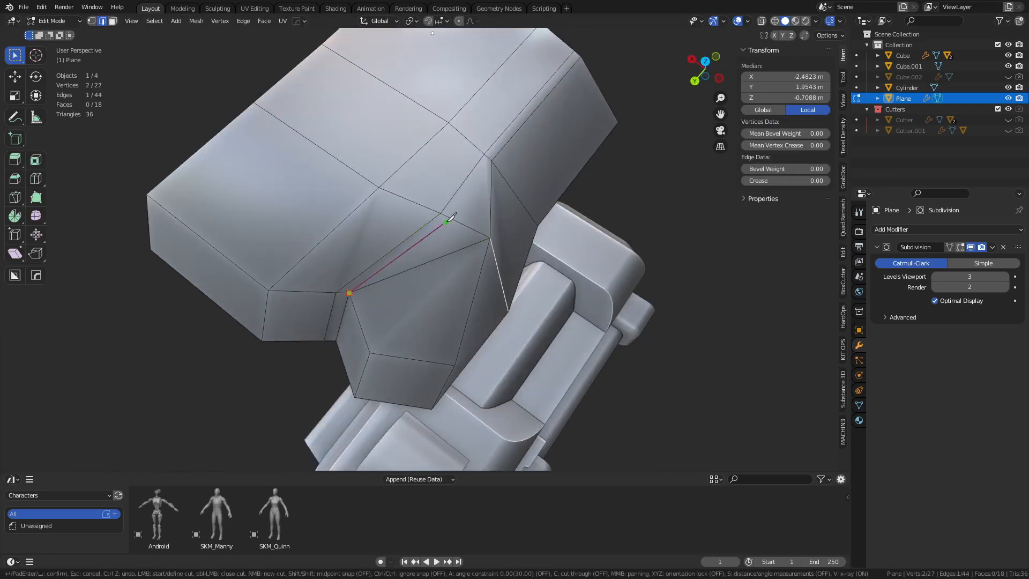
click(492, 161)
key(Return)
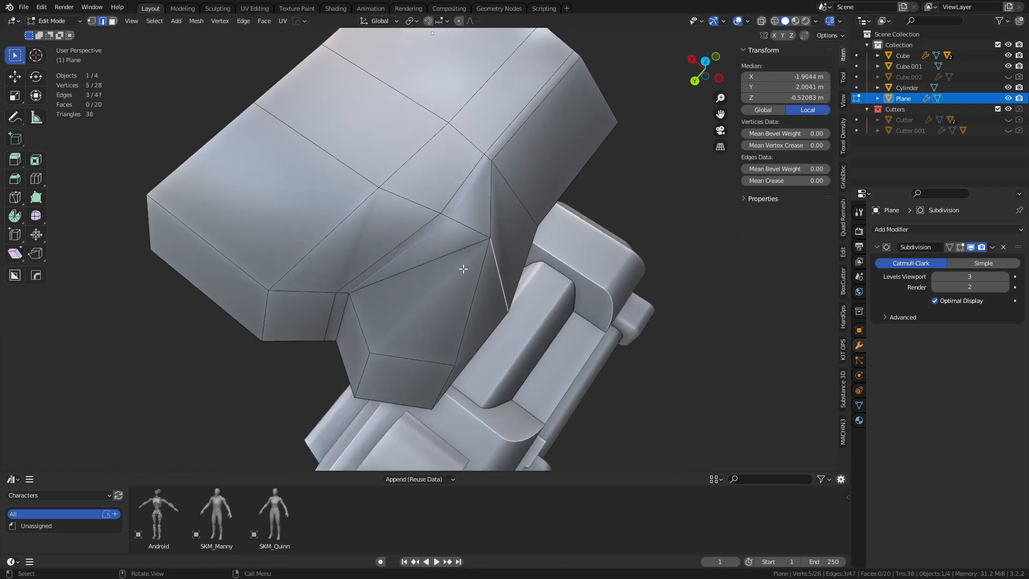
Step: Knife a cut from the protrusion's front upper corner to the edge across its upper end
middle_drag(452, 283, 475, 254)
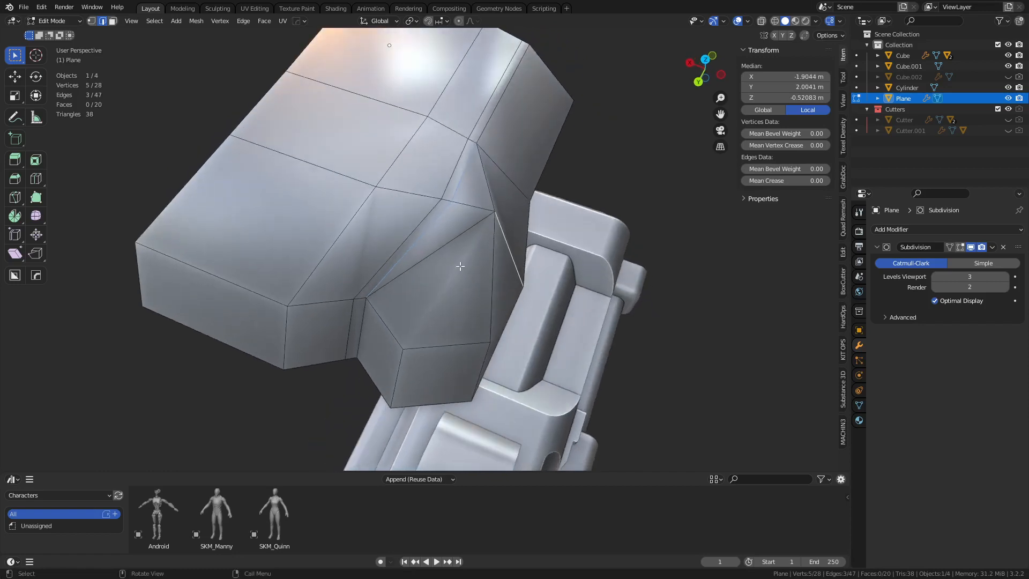
key(k)
click(402, 349)
click(472, 207)
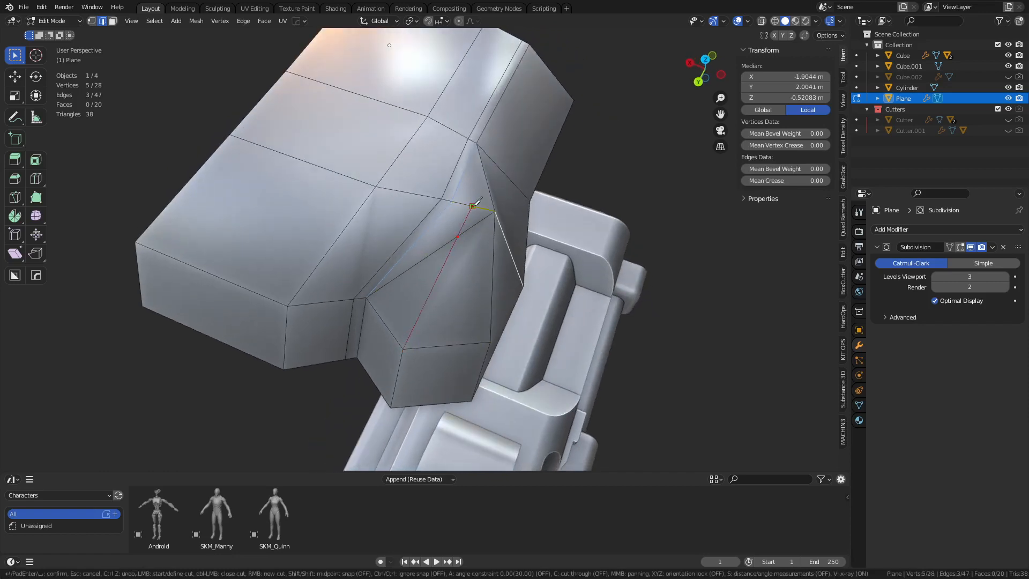
key(Return)
Step: Dissolve the leftover diagonal edge running from the inner corner to the protrusion's upper end
key(1)
middle_drag(455, 276, 469, 272)
key(2)
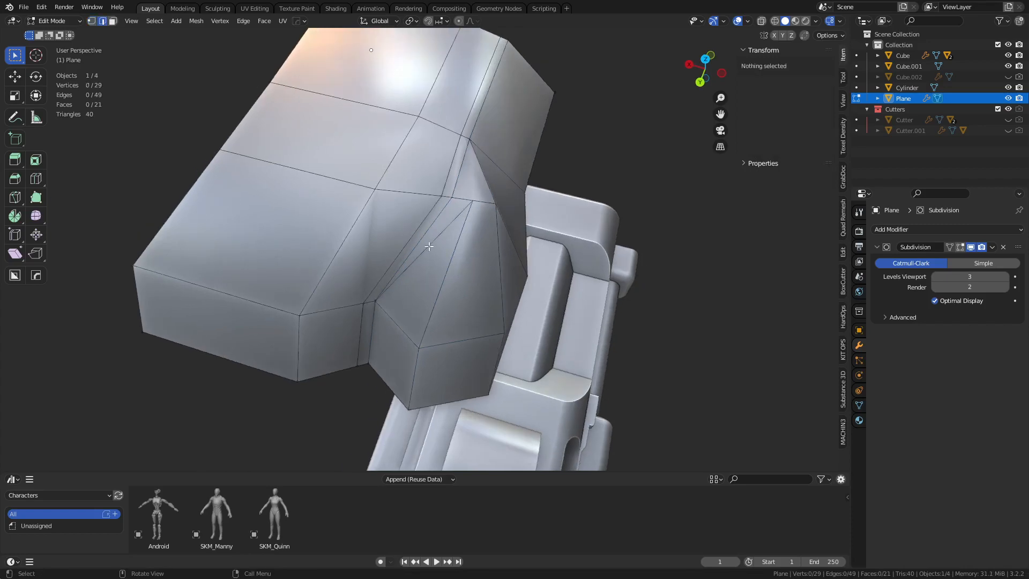
click(439, 237)
key(ctrl+x)
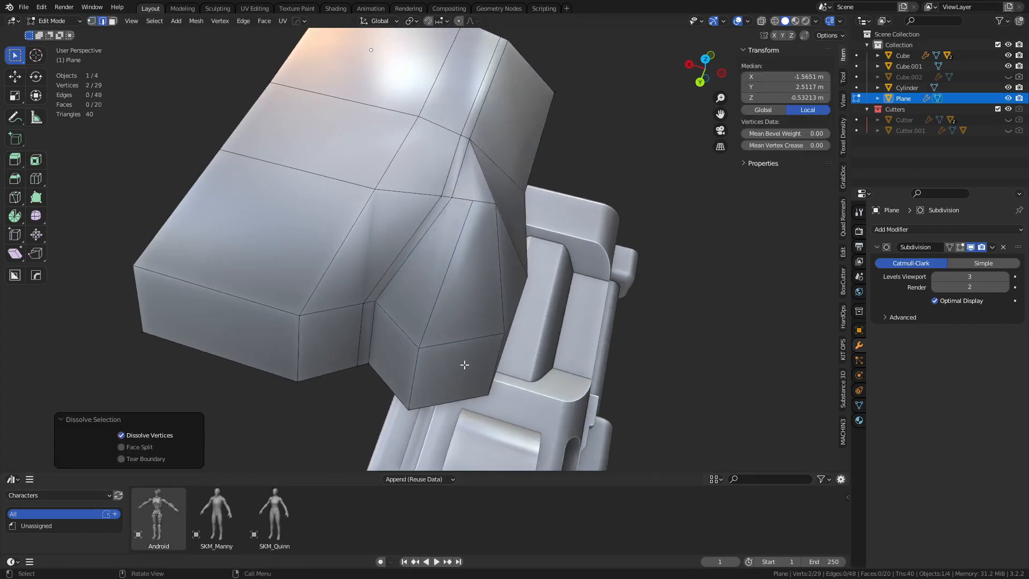
Step: Examine the protrusion's topology from the side and its smoothed surface in Object Mode
middle_drag(464, 365, 391, 277)
key(k)
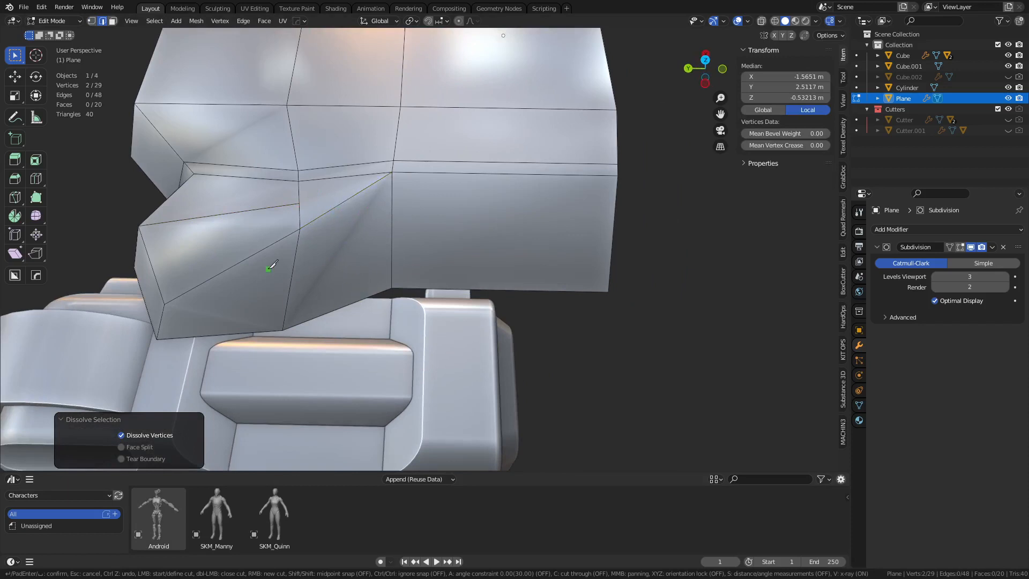
key(Return)
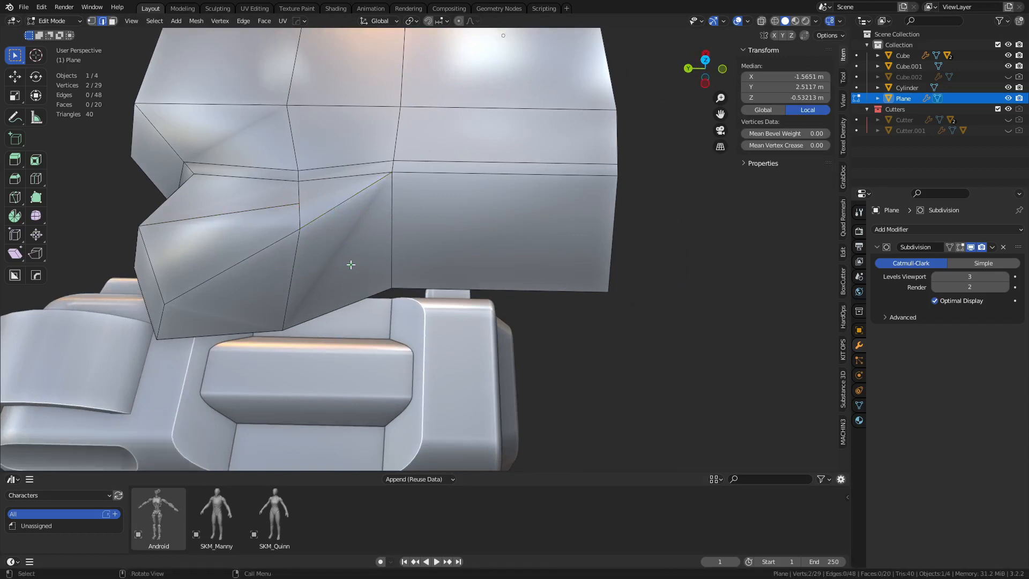
key(ctrl+Tab)
click(325, 276)
click(581, 293)
middle_drag(393, 265, 434, 244)
key(ctrl+Tab)
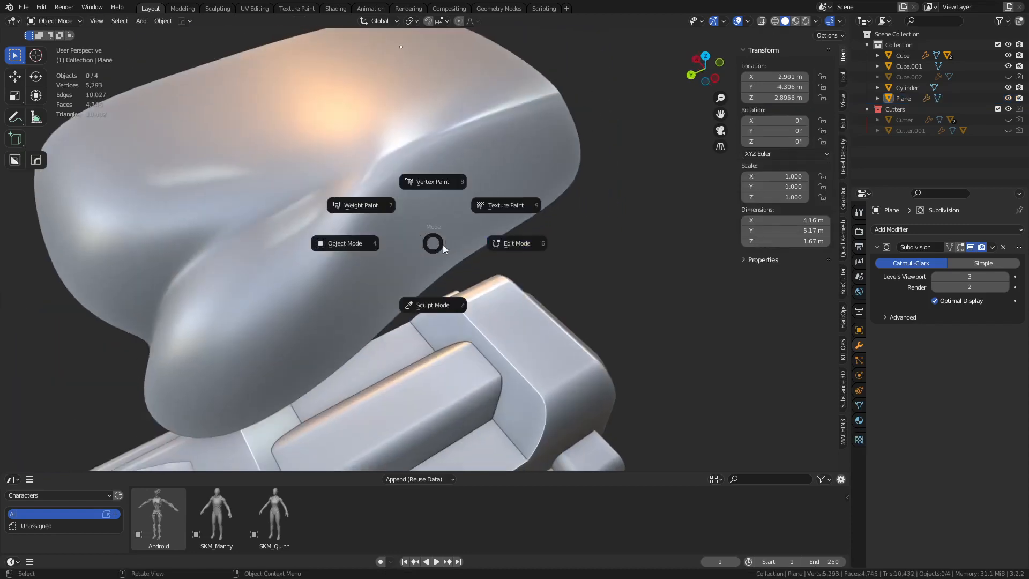
Step: Knife a cut from the protrusion's peak vertex across the side panel to its far outer edge
click(443, 245)
key(k)
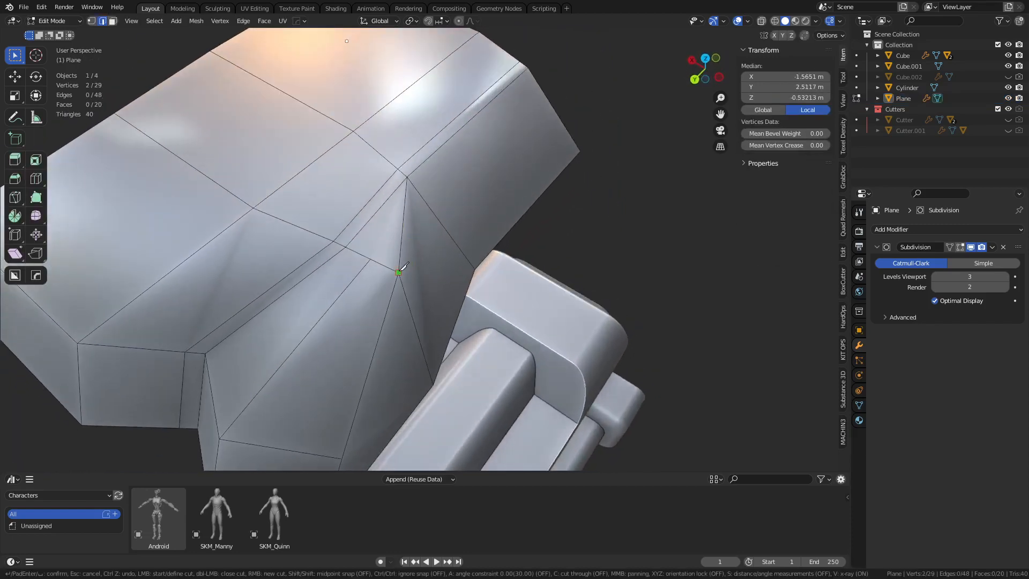
click(557, 92)
key(Return)
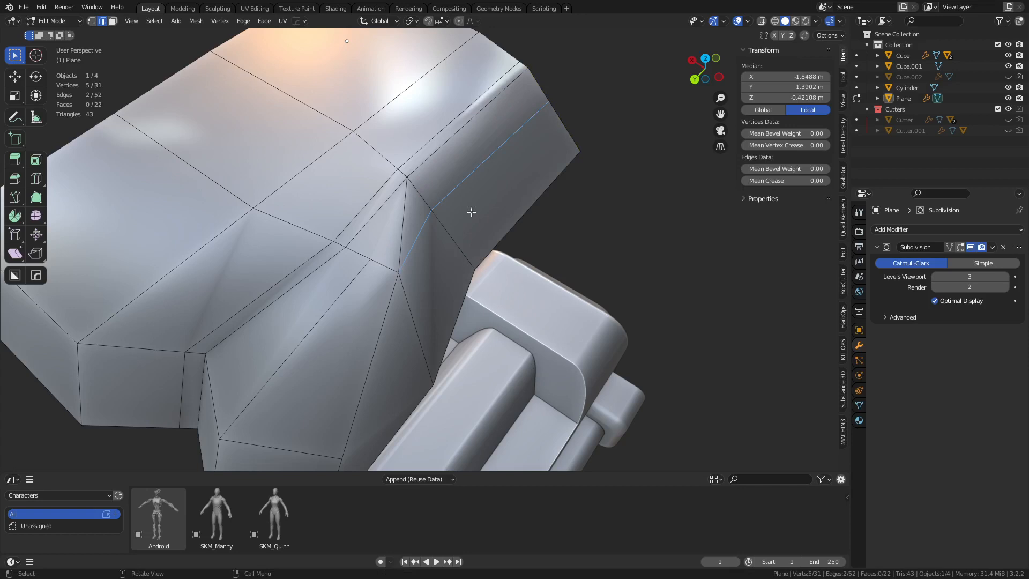
Step: Dissolve the diagonal edge loop down the protrusion and the edge joining its peak to the ridge, and check the smoothed surface
click(402, 223)
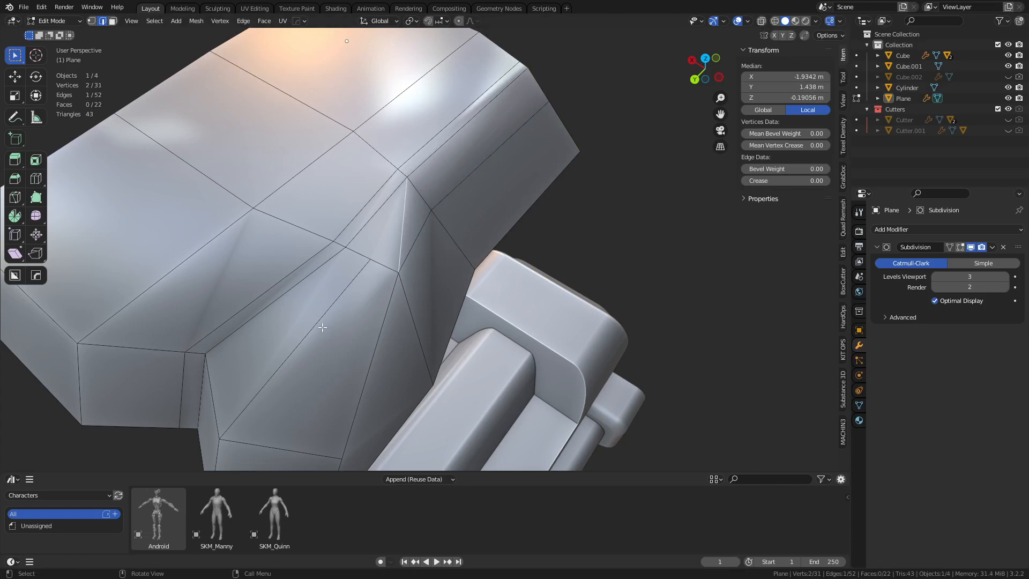
alt+click(322, 326)
key(ctrl+x)
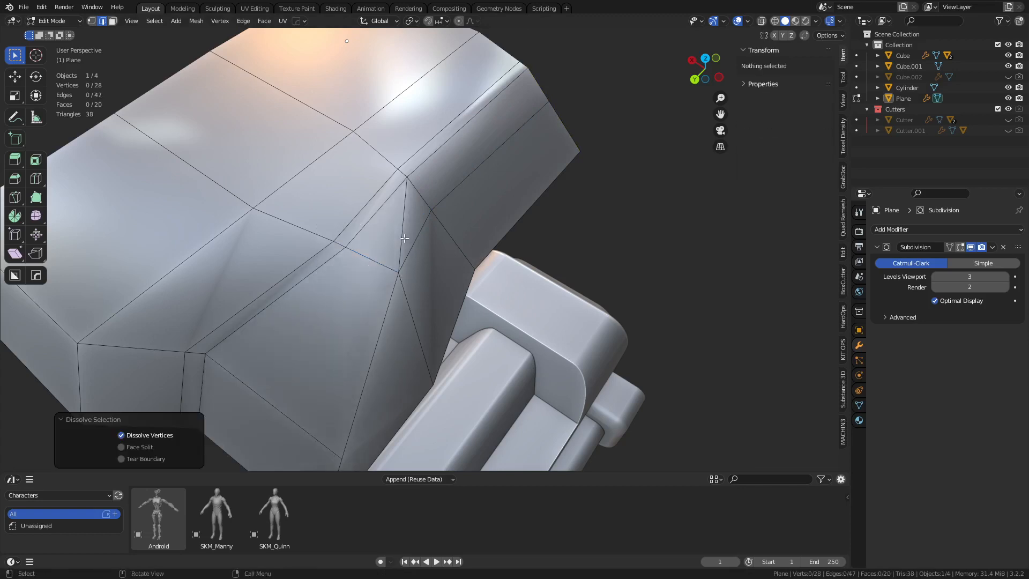
alt+click(404, 236)
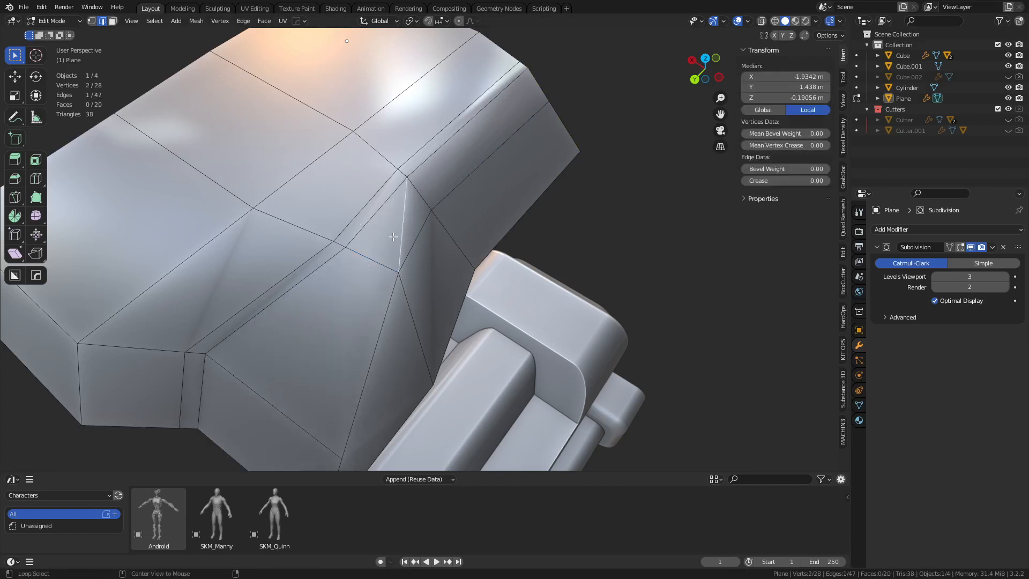
key(ctrl+x)
shift+middle_drag(434, 343, 494, 260)
key(ctrl+Tab)
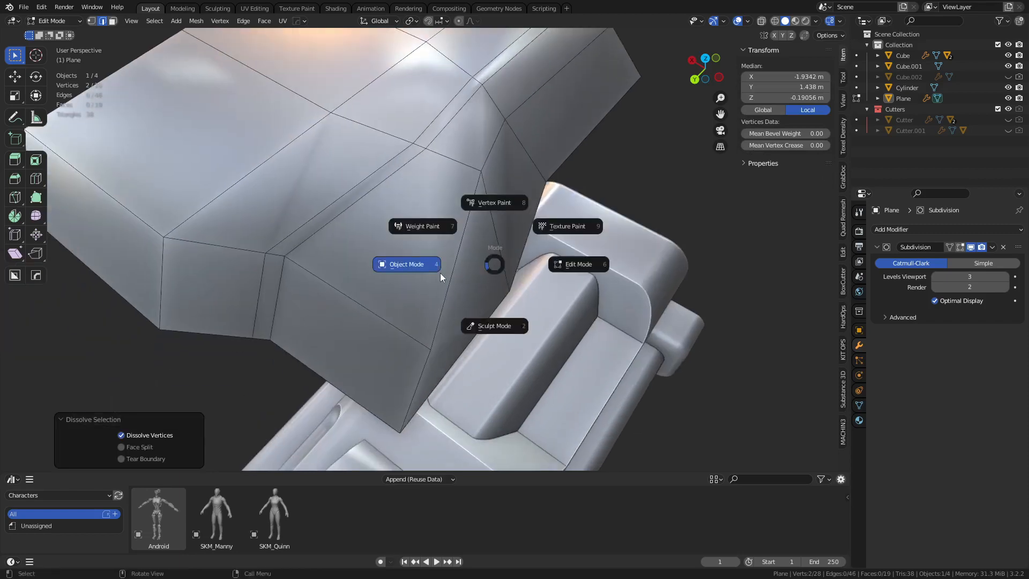
click(439, 273)
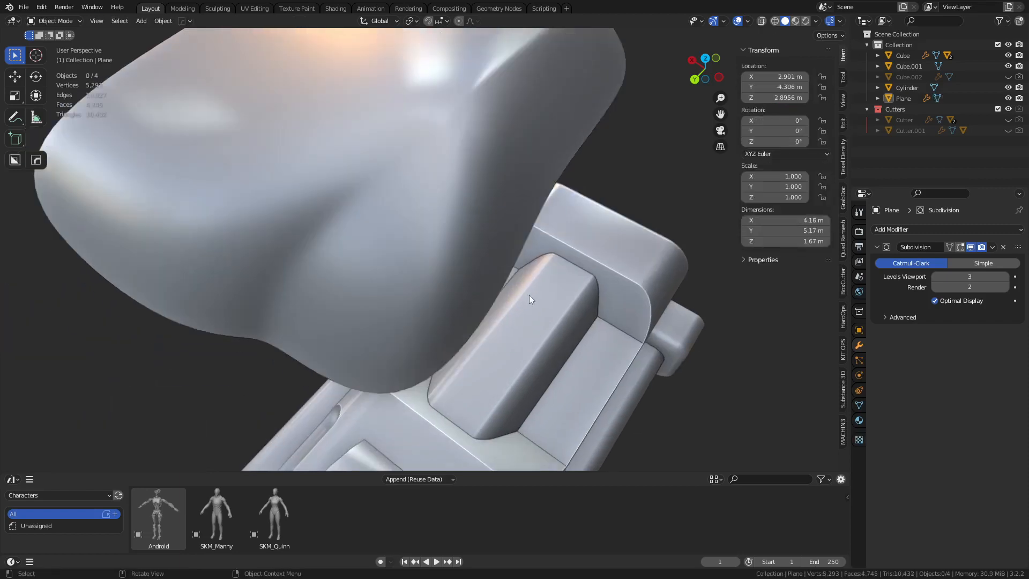
middle_drag(529, 296, 486, 290)
Step: Add a loop cut across the protrusion's end section, slide it toward the outer end, and check the smoothed surface
key(Tab)
shift+middle_drag(344, 187, 400, 261)
key(ctrl+r)
click(418, 252)
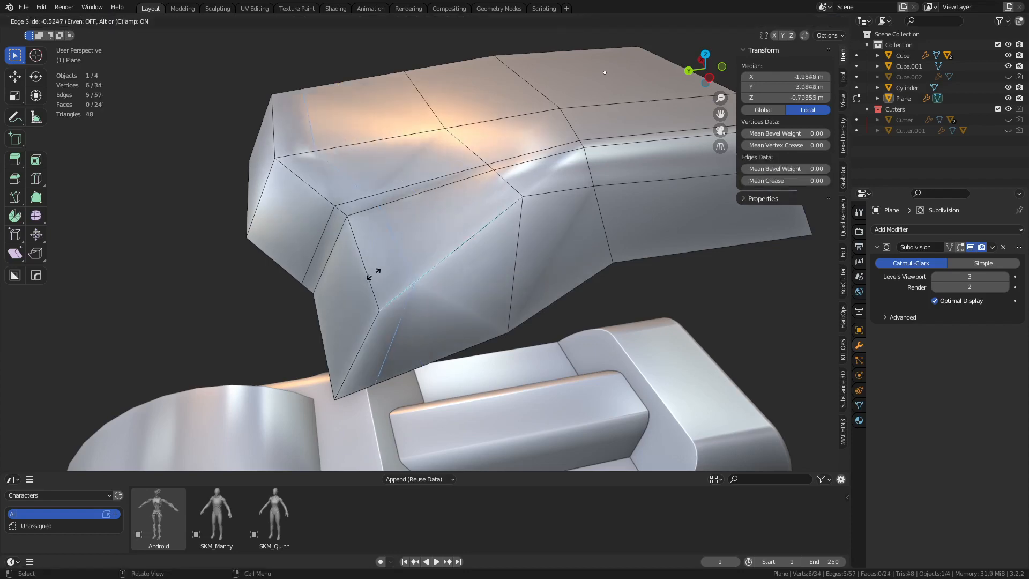
click(363, 275)
key(ctrl+Tab)
click(270, 281)
middle_drag(402, 246, 483, 283)
key(ctrl+Tab)
click(517, 337)
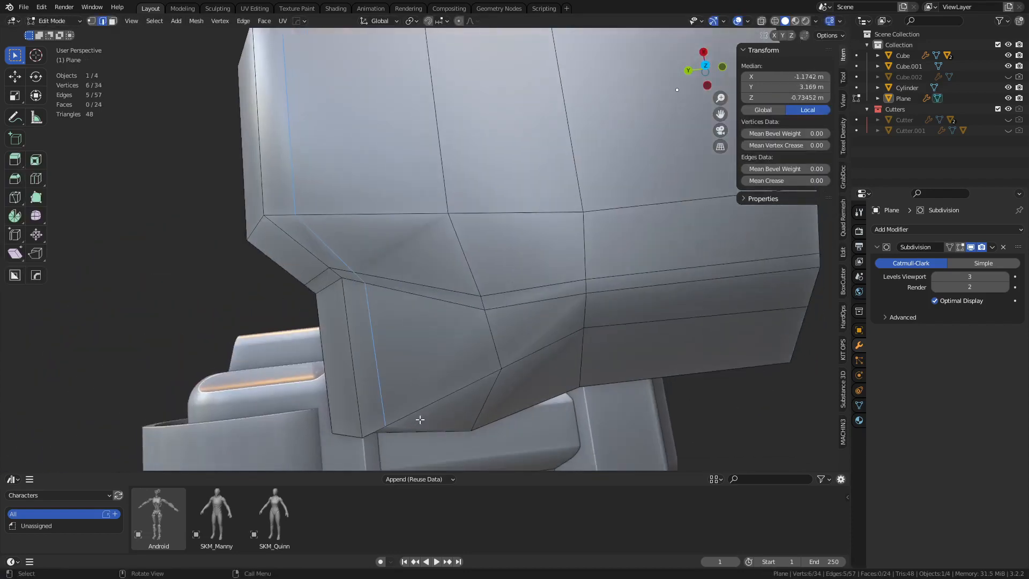
Step: Move the small lower face at the protrusion's end inward by about 0.5 m in X and 0.19 m in Z
middle_drag(418, 416, 504, 278)
key(3)
click(409, 294)
key(g)
click(447, 334)
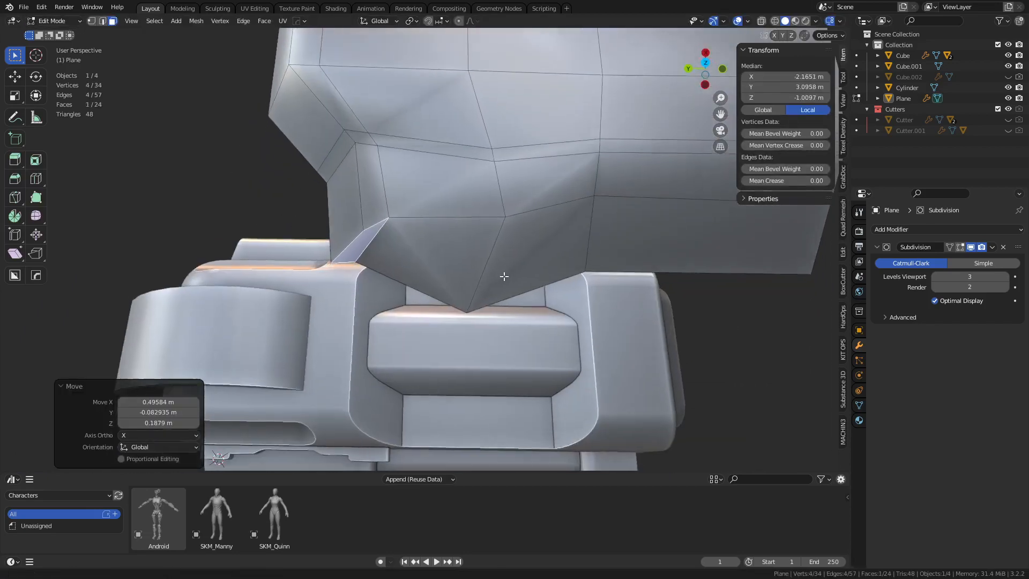
Step: Move the lower edge in the middle of the protrusion outward by about 0.5 m with Z locked
key(2)
click(473, 276)
key(g)
key(shift+z)
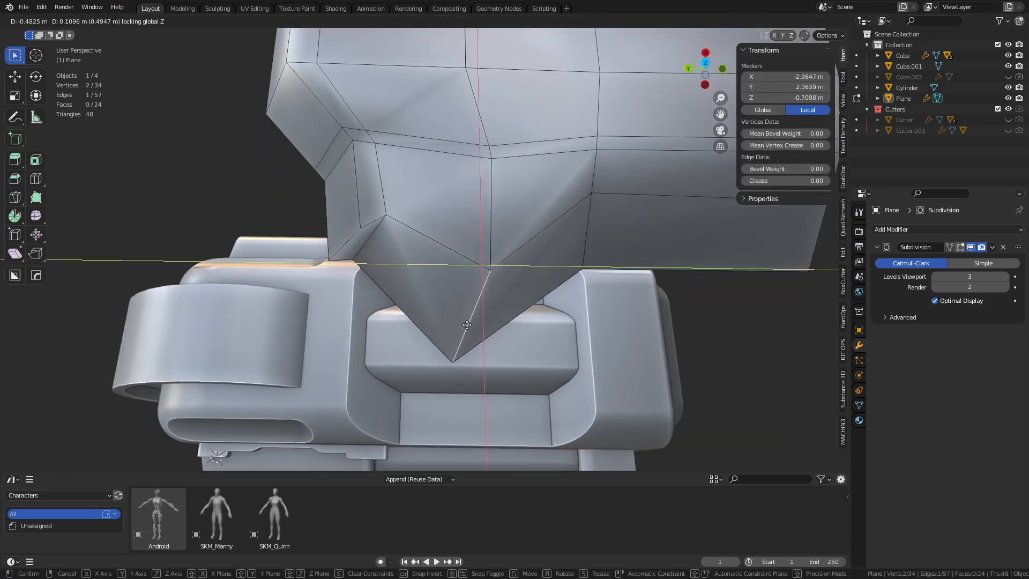
click(460, 338)
Step: Bevel the edge loop running across the middle of the protrusion with width 0.381 m and one segment
middle_drag(509, 315, 513, 257)
alt+click(464, 182)
key(ctrl+b)
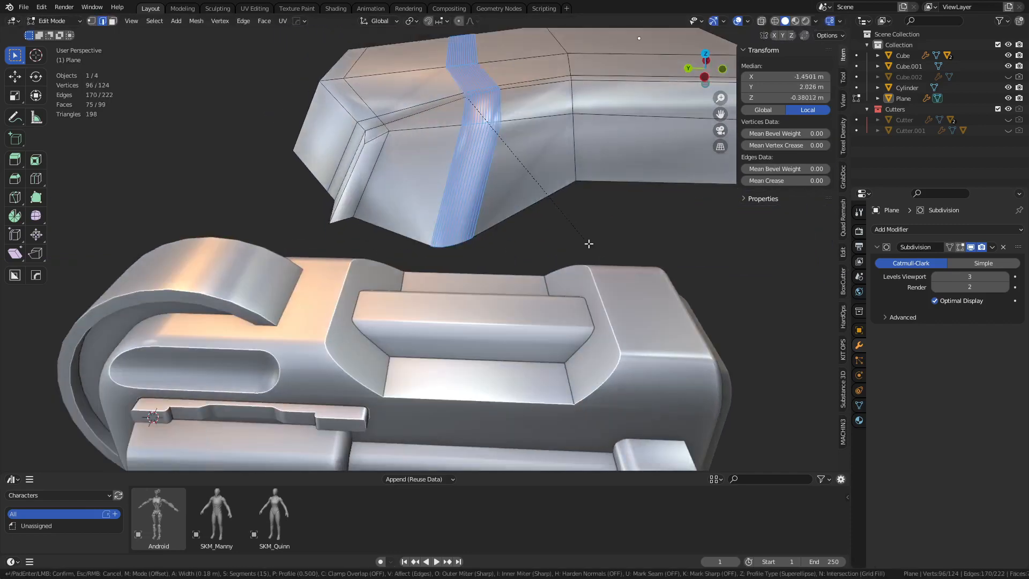
click(554, 261)
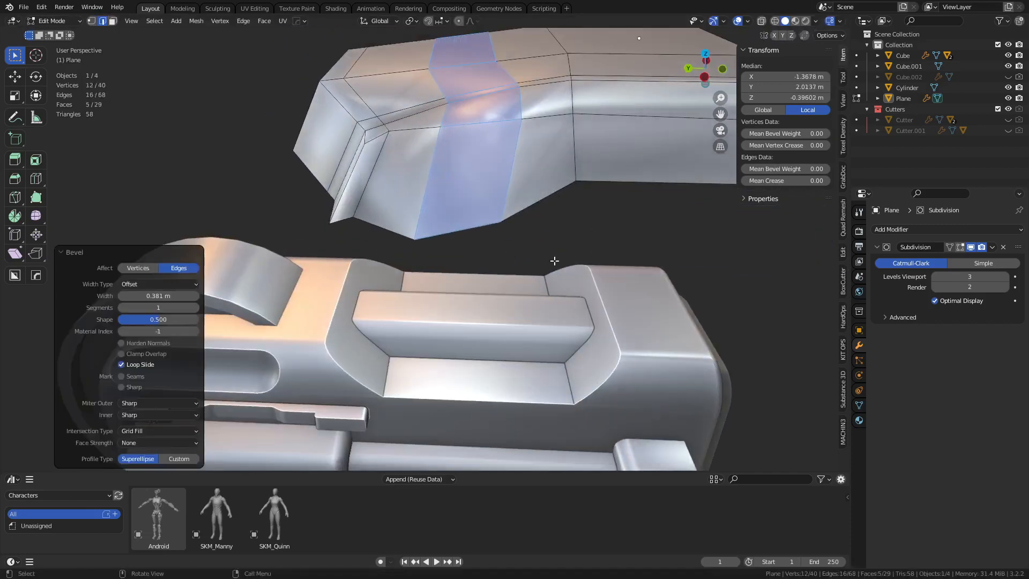
Step: Move the lower boundary vertex near the protrusion's end outward by about 0.3 m with Z locked
click(378, 187)
key(1)
click(375, 220)
middle_drag(374, 220, 415, 303)
key(g)
key(shift+z)
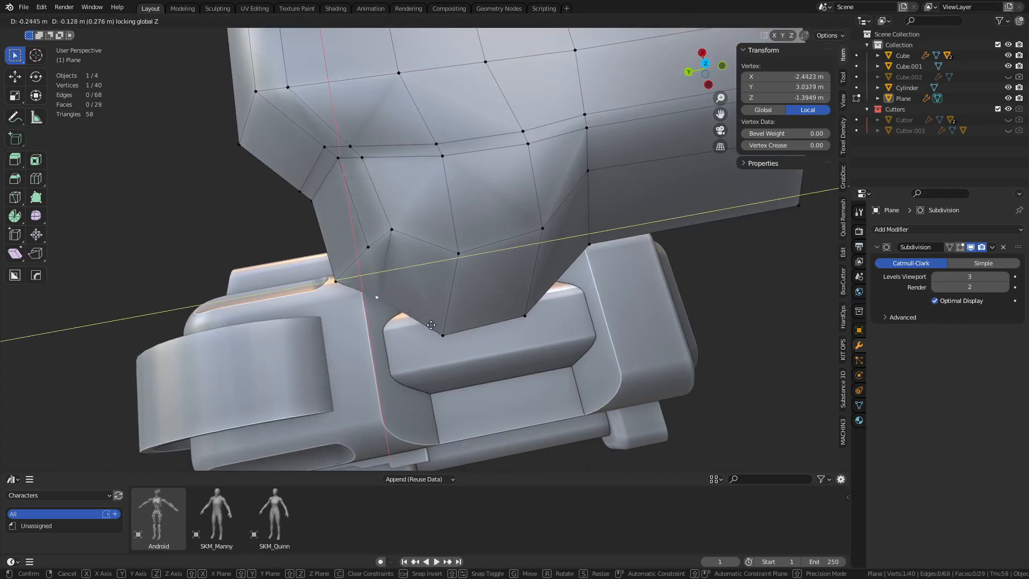
click(429, 333)
Step: Move the vertex above it outward by about 0.27 m with Z locked, and check the smoothed surface in Object Mode
click(400, 219)
key(g)
key(shift+z)
click(407, 253)
key(Tab)
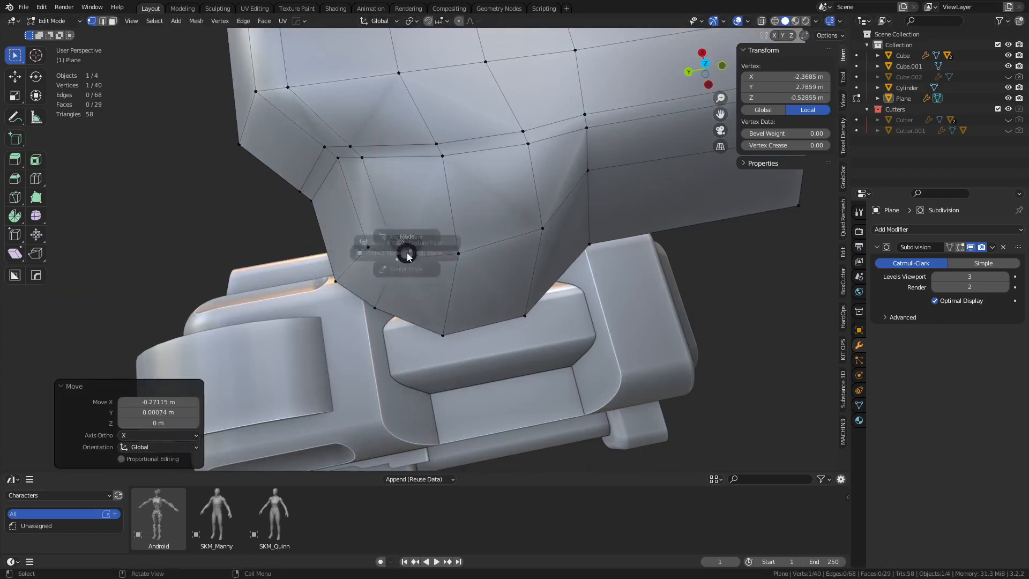
click(348, 251)
click(185, 209)
scroll(622, 252, down, 1)
middle_drag(623, 251, 490, 271)
scroll(539, 286, up, 2)
Step: Raise the row of top faces along Z by about 0.5 m and check the smoothed surface in Object Mode
key(Tab)
click(528, 270)
middle_drag(474, 236, 617, 248)
key(3)
click(262, 185)
ctrl+click(541, 122)
key(g)
key(z)
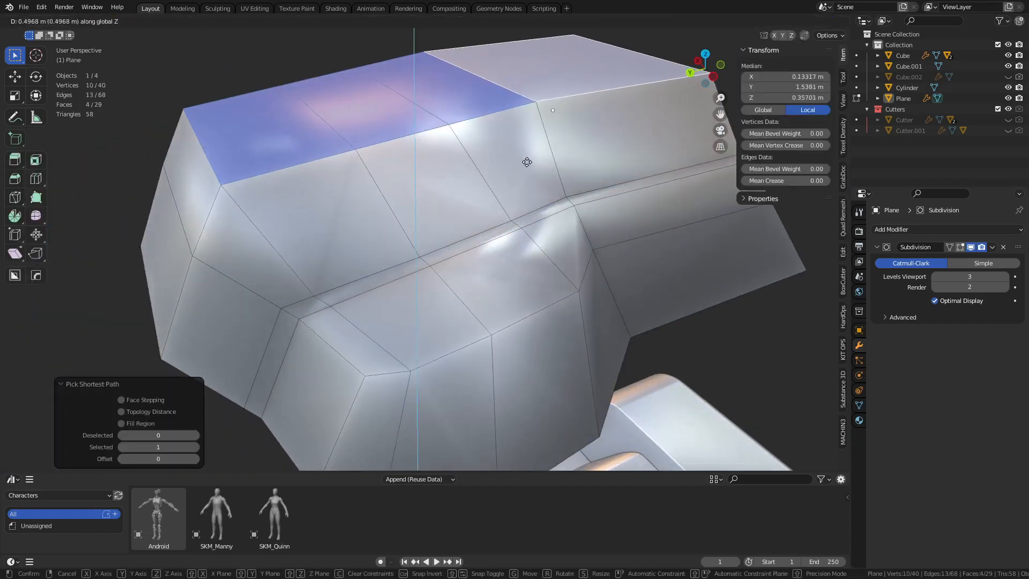
click(527, 162)
key(ctrl+Tab)
click(436, 248)
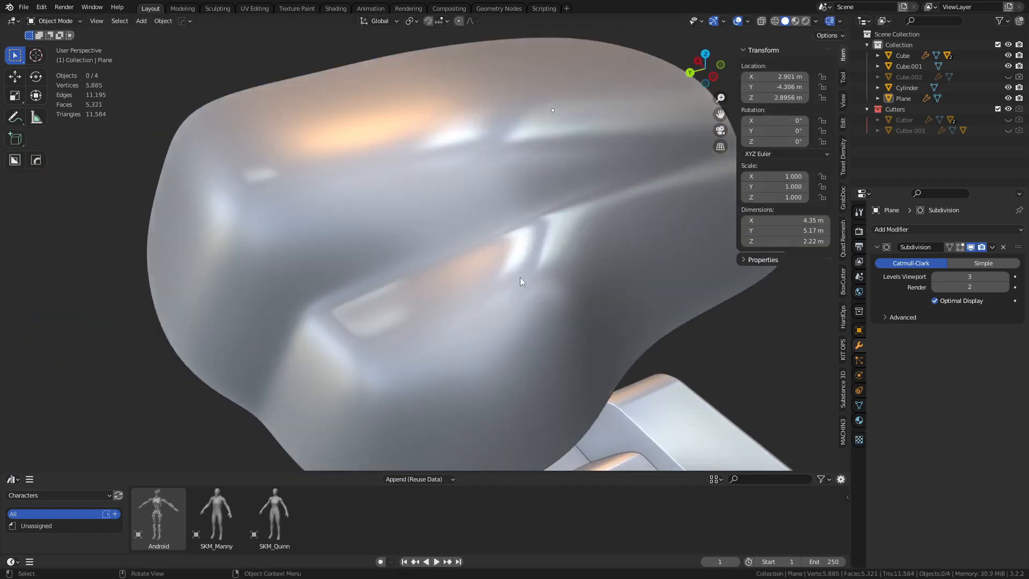
middle_drag(520, 278, 609, 250)
Step: Add supporting loop cuts close to both sides of the raised top's long edge, with slide factor 0.851 on the top faces
key(ctrl+Tab)
click(602, 250)
key(ctrl+r)
click(466, 188)
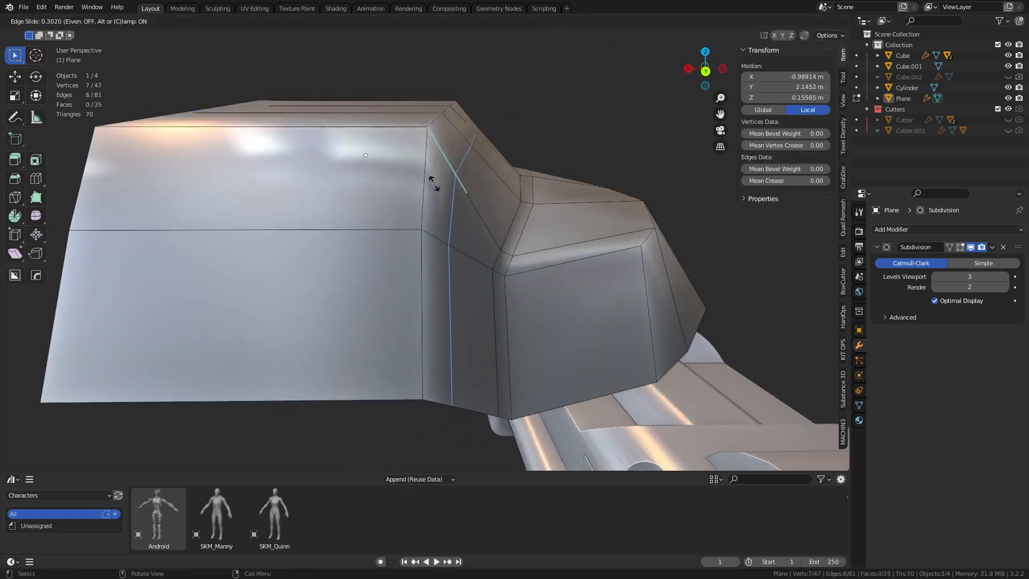
click(426, 178)
key(ctrl+r)
click(374, 219)
click(514, 260)
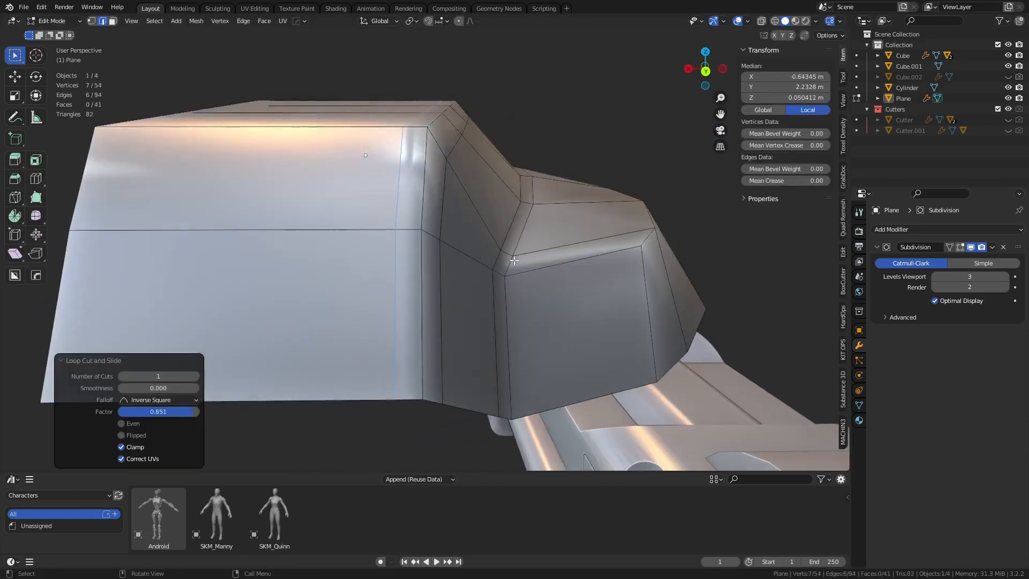
Step: Check the smoothed surface from the side in Object Mode, and activate the BoxCutter tool in Edit Mode
key(Tab)
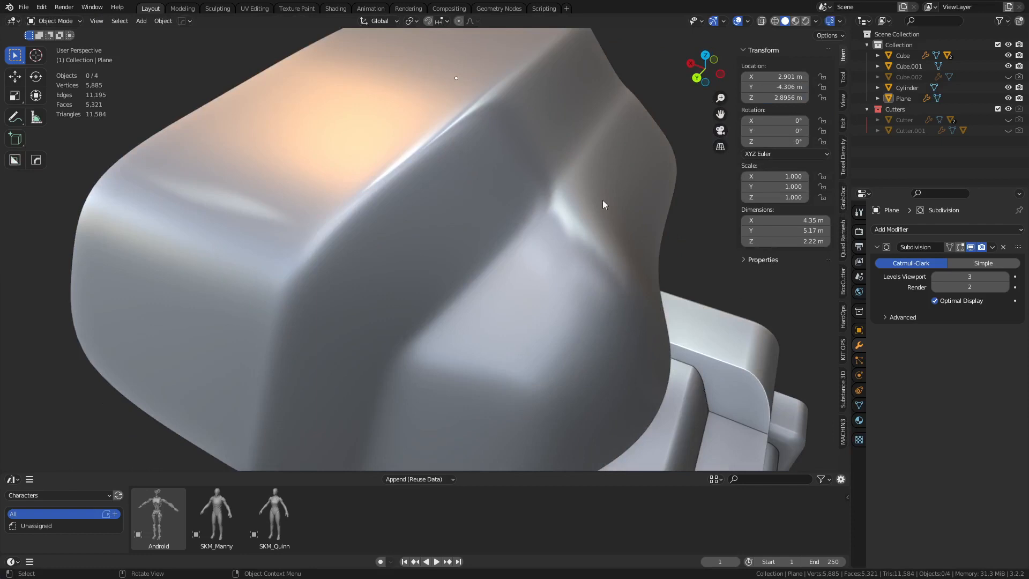
middle_drag(603, 203, 449, 240)
key(ctrl+Tab)
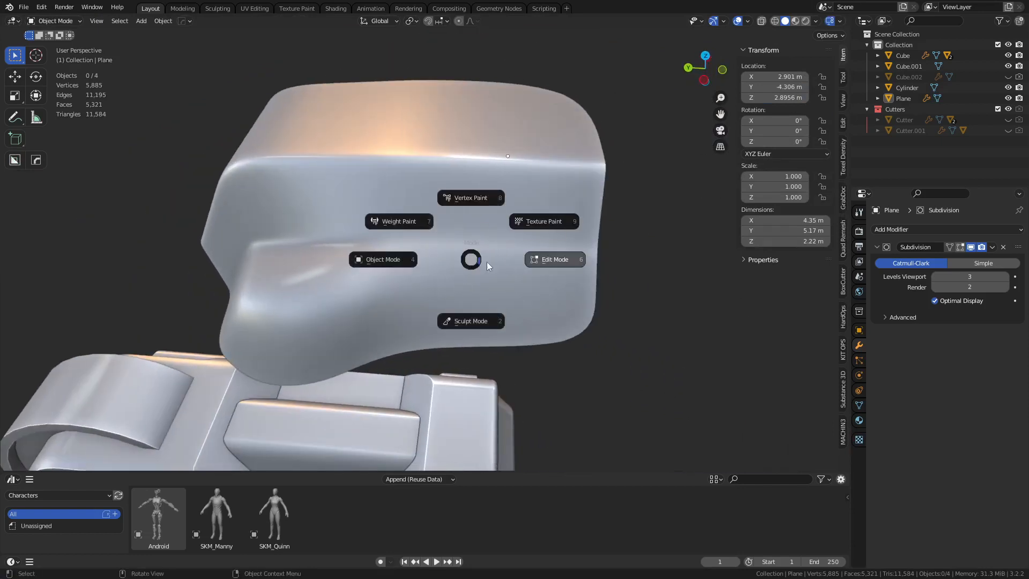
click(486, 262)
click(639, 312)
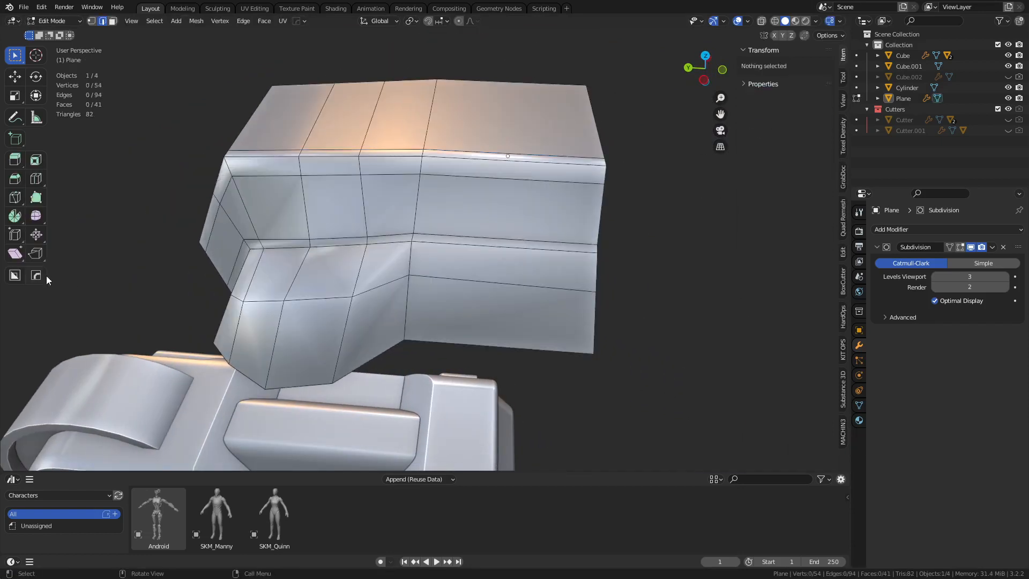
click(12, 282)
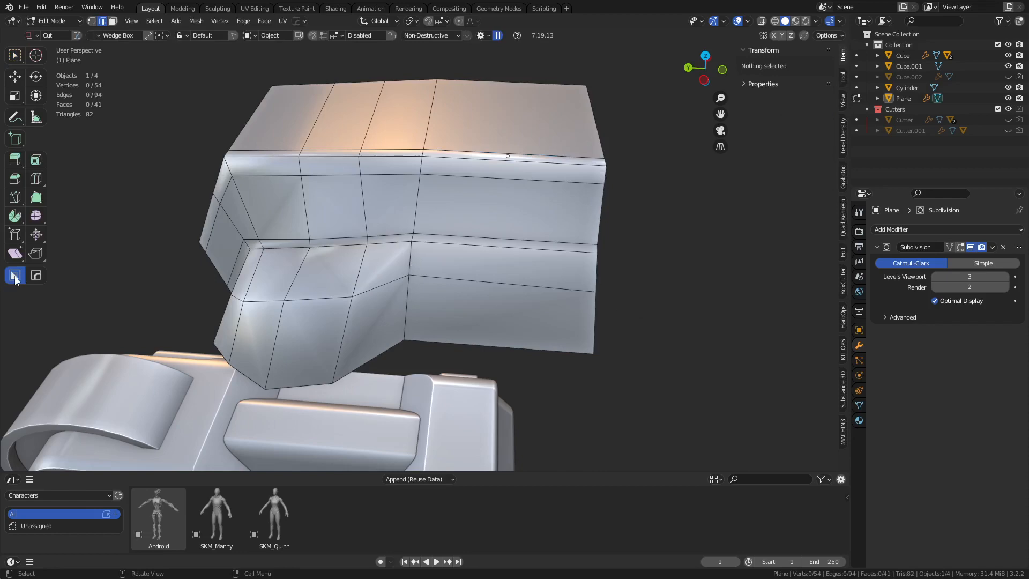
Step: Set BoxCutter to destructive cutting with the Ngon shape, facing the plane from the left side view
click(447, 37)
click(432, 50)
middle_drag(521, 162, 436, 217)
key(ctrl+d)
click(479, 239)
Step: Cut a trapezoidal notch through the raised top of the plane with a four-point Ngon, and return to Object Mode
click(342, 224)
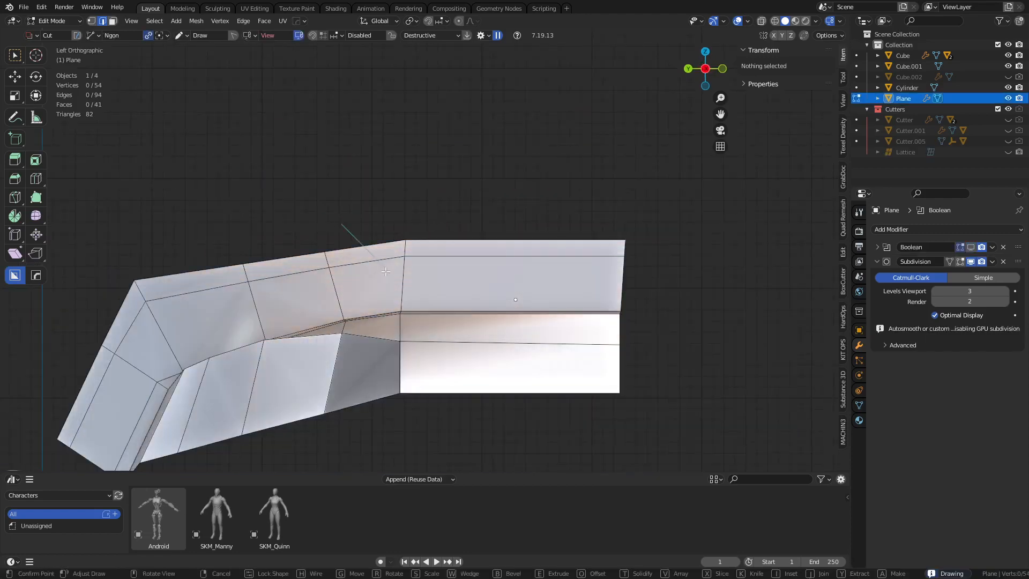
click(383, 272)
click(532, 277)
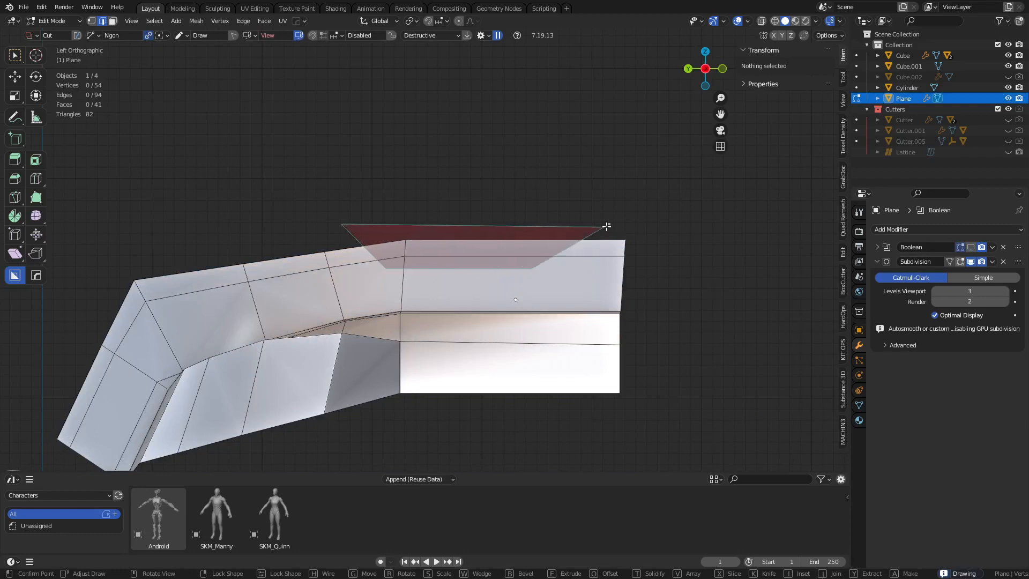
double_click(606, 224)
middle_drag(545, 232, 460, 320)
key(ctrl+Tab)
click(506, 272)
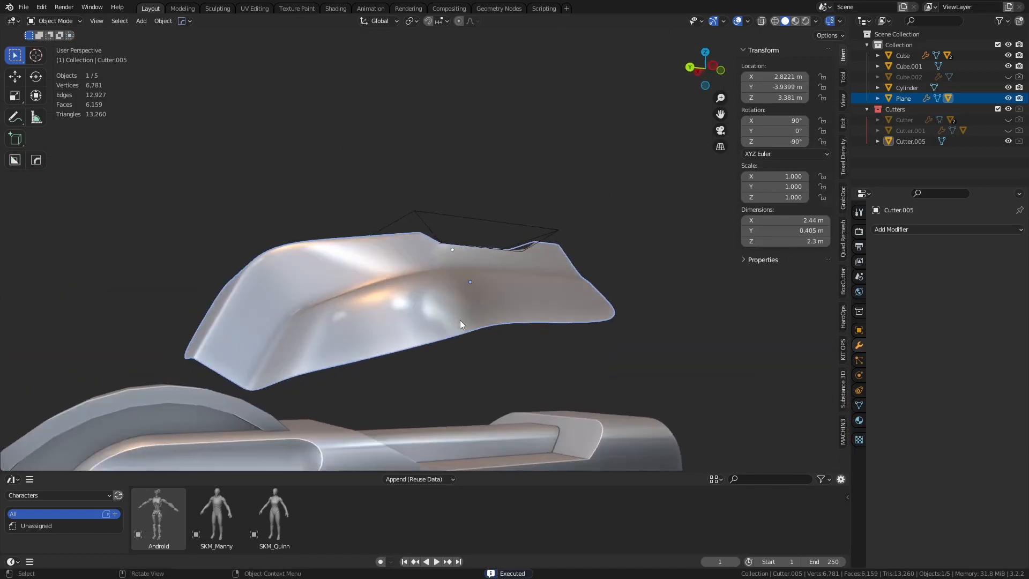
Step: Set the solver of the plane's Boolean modifier to Exact and inspect the smoothed notch from several angles
middle_drag(411, 349, 487, 323)
scroll(485, 319, up, 3)
click(481, 296)
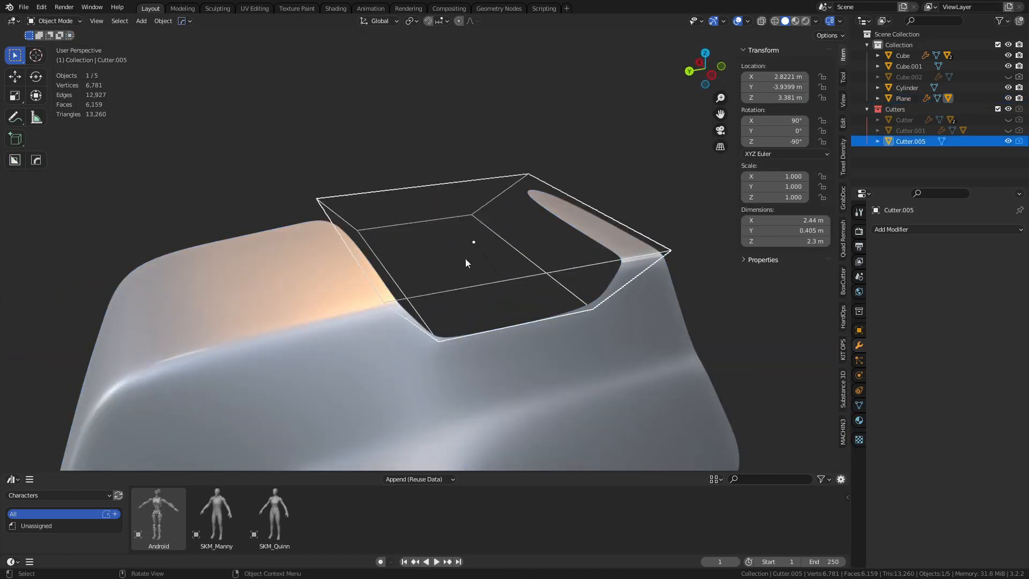
click(389, 351)
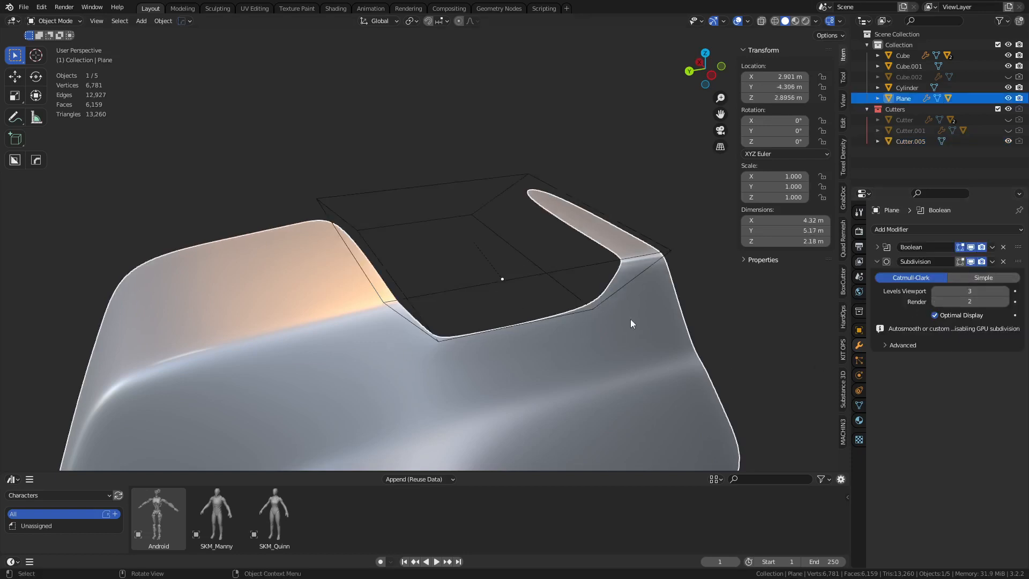
click(877, 247)
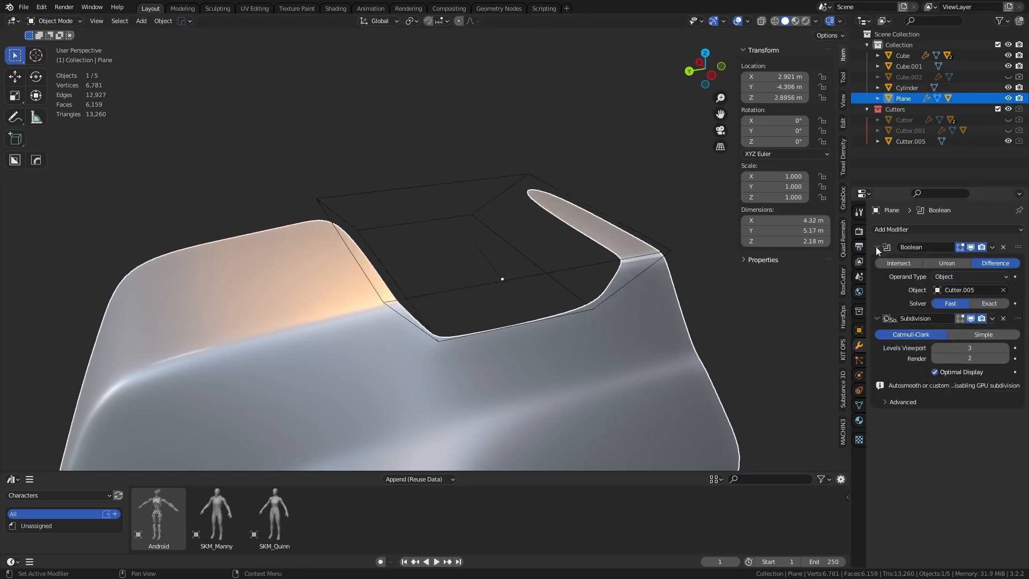
click(990, 304)
middle_drag(726, 330, 521, 240)
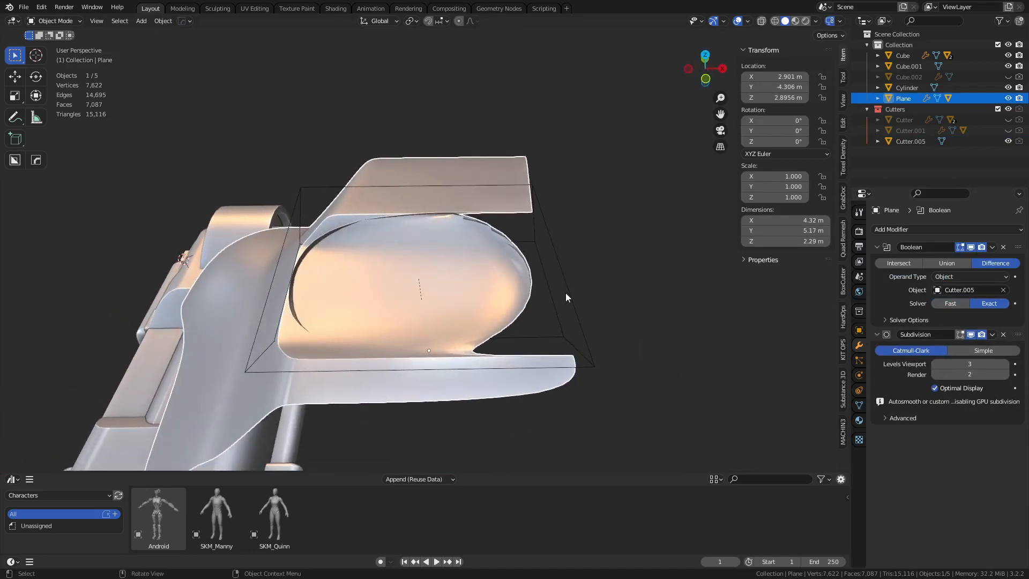
middle_drag(566, 294, 655, 260)
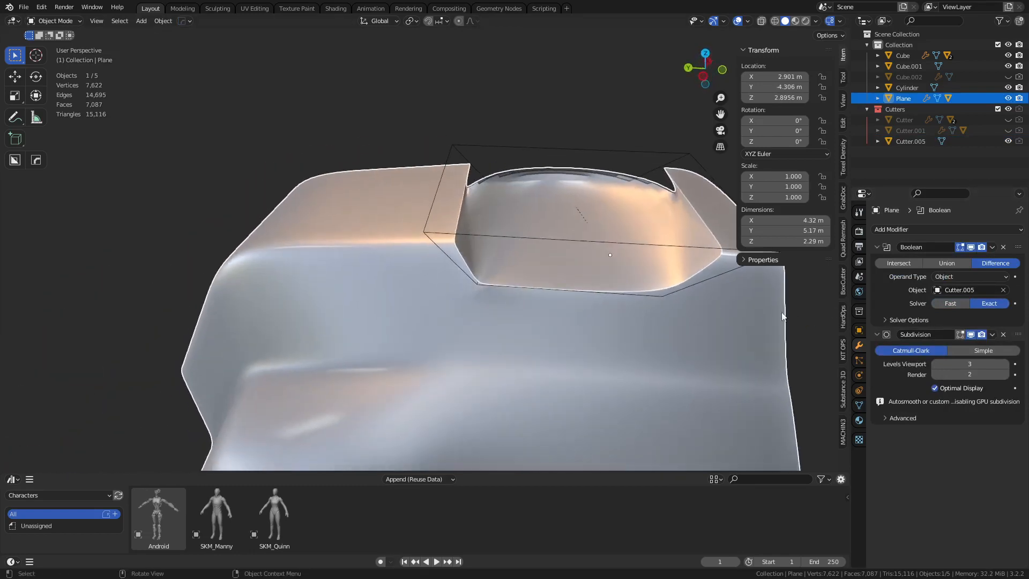
middle_drag(783, 316, 736, 297)
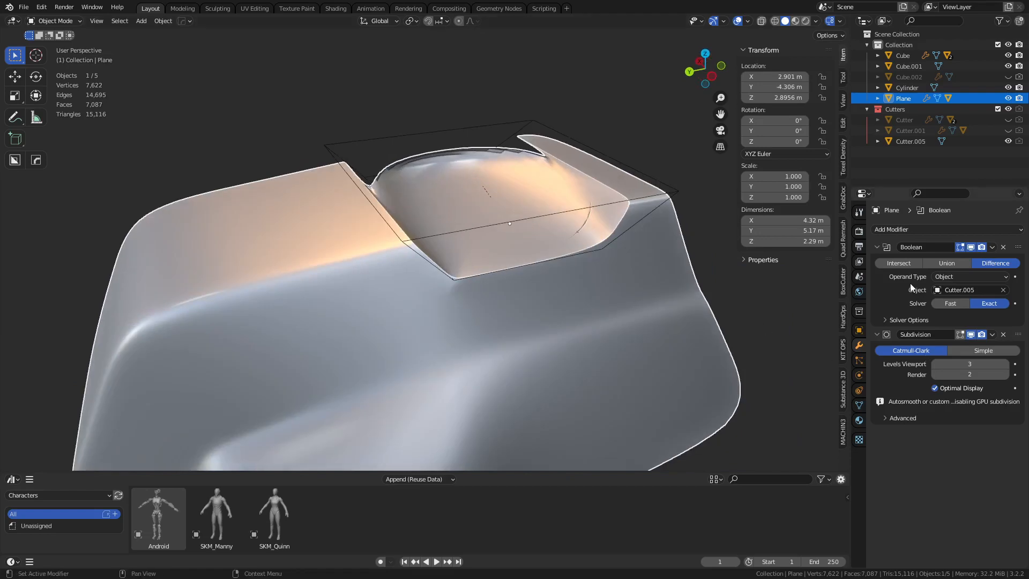
Step: Apply the plane's Boolean modifier and delete the cutter object
key(ctrl+a)
click(656, 180)
key(x)
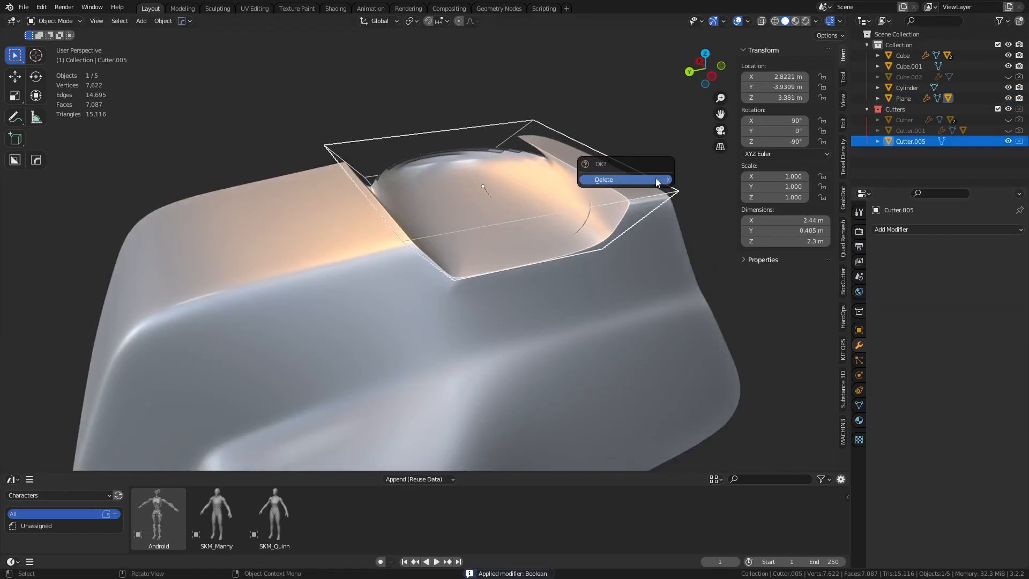
click(656, 180)
Step: In Edit Mode, merge the notch's raised near corner vertex into the adjacent vertex on the top's long edge
click(596, 200)
key(Tab)
shift+middle_drag(597, 200, 491, 228)
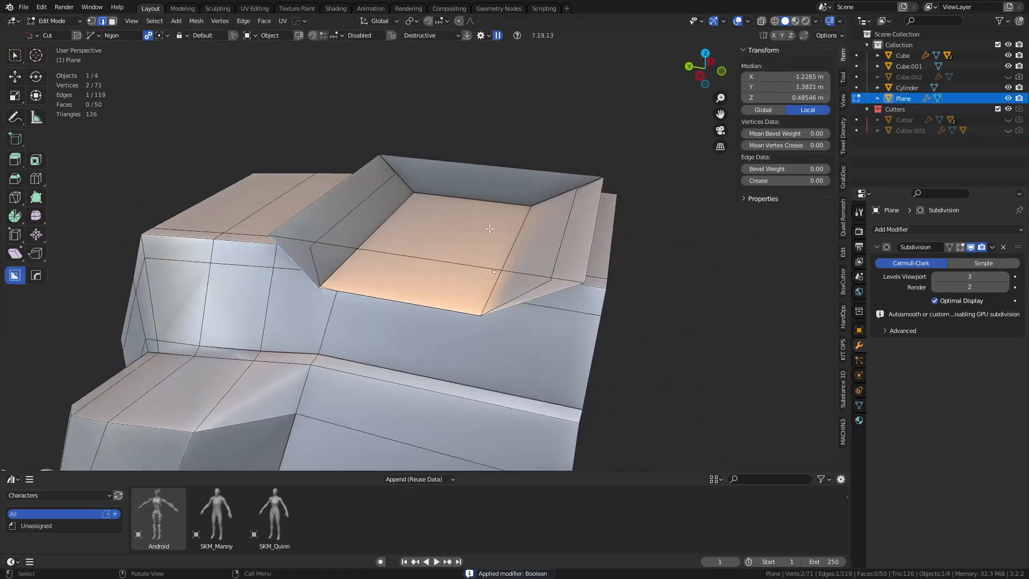
key(1)
middle_drag(343, 242, 455, 241)
scroll(369, 266, up, 1)
click(364, 230)
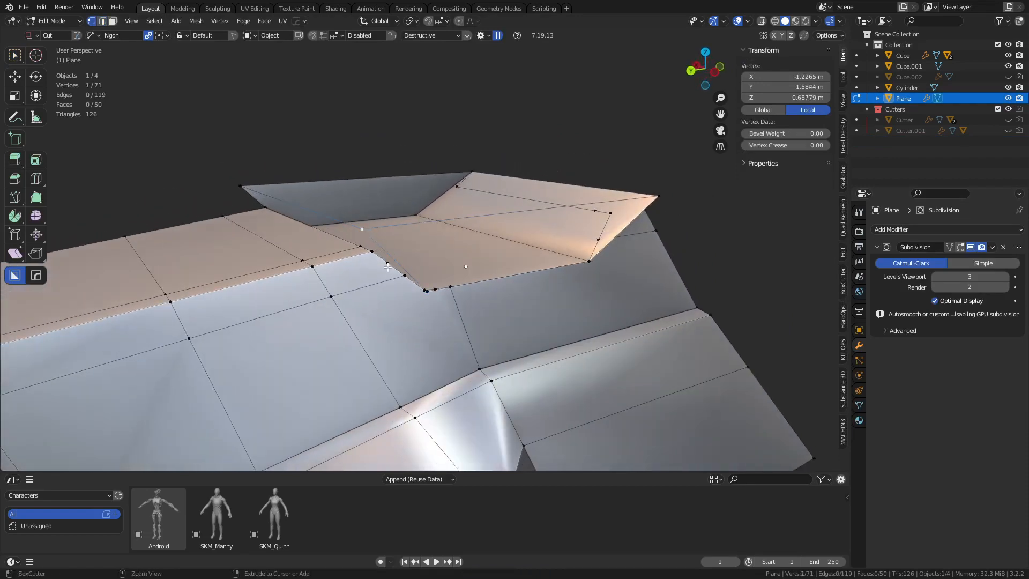
key(1)
key(2)
key(1)
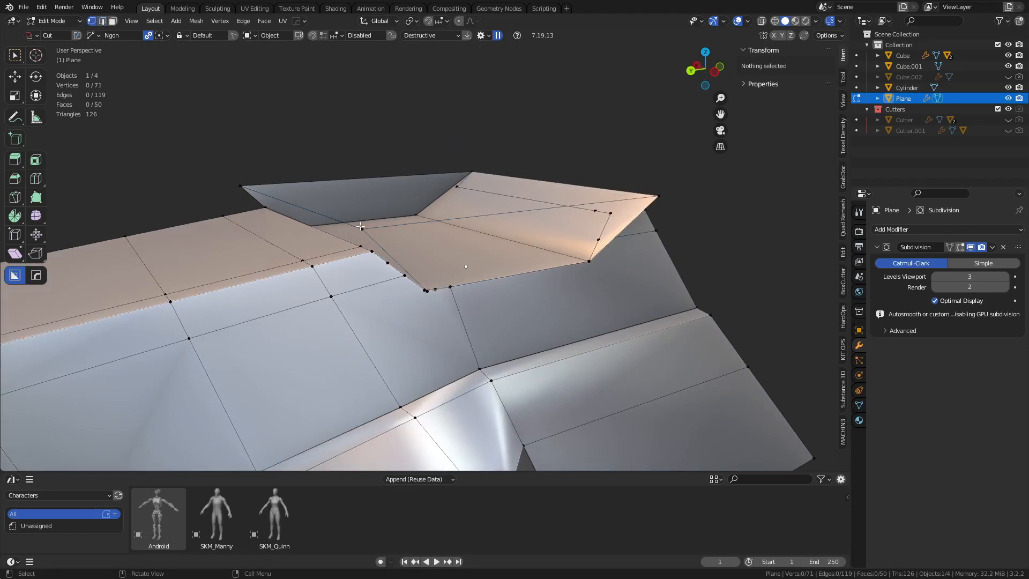
click(363, 230)
shift+click(372, 252)
key(1)
Step: Dissolve the extra vertex just below the merged corner on the notch's sloping edge
click(386, 264)
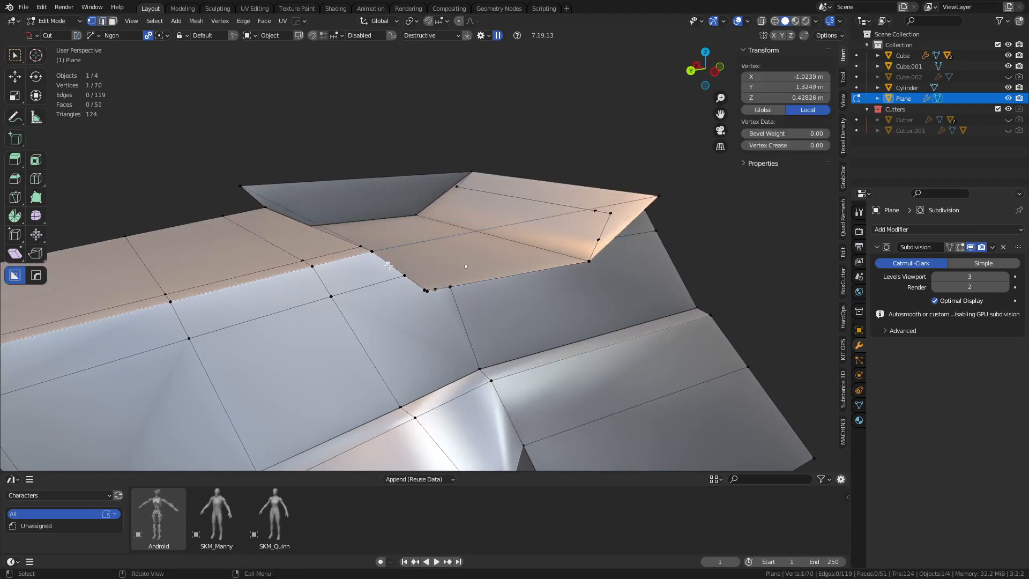
key(ctrl+x)
middle_drag(387, 264, 310, 297)
scroll(337, 370, up, 2)
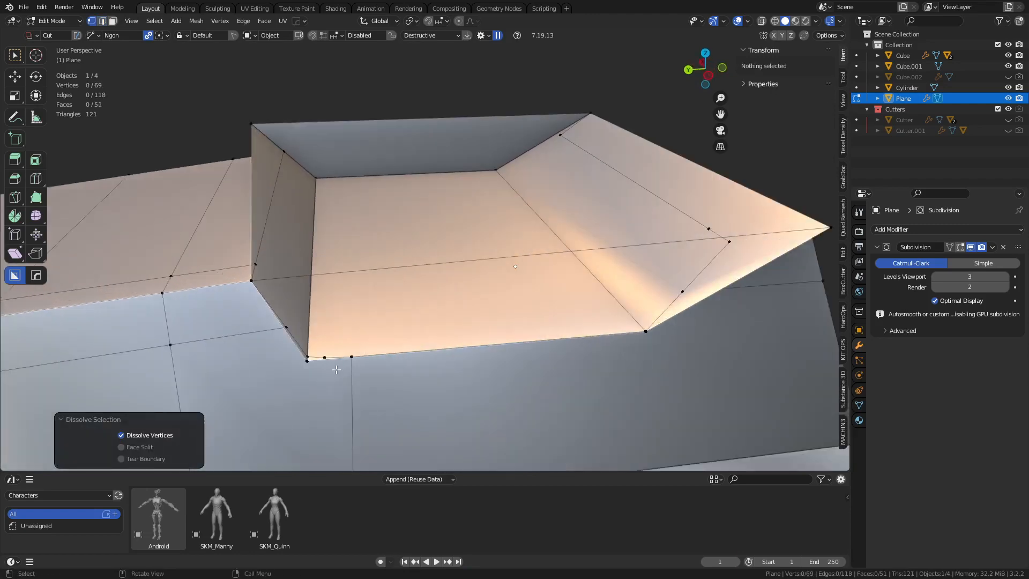
Step: With X-ray on, merge the three closely spaced vertices at the notch's lower near corner into one
click(309, 363)
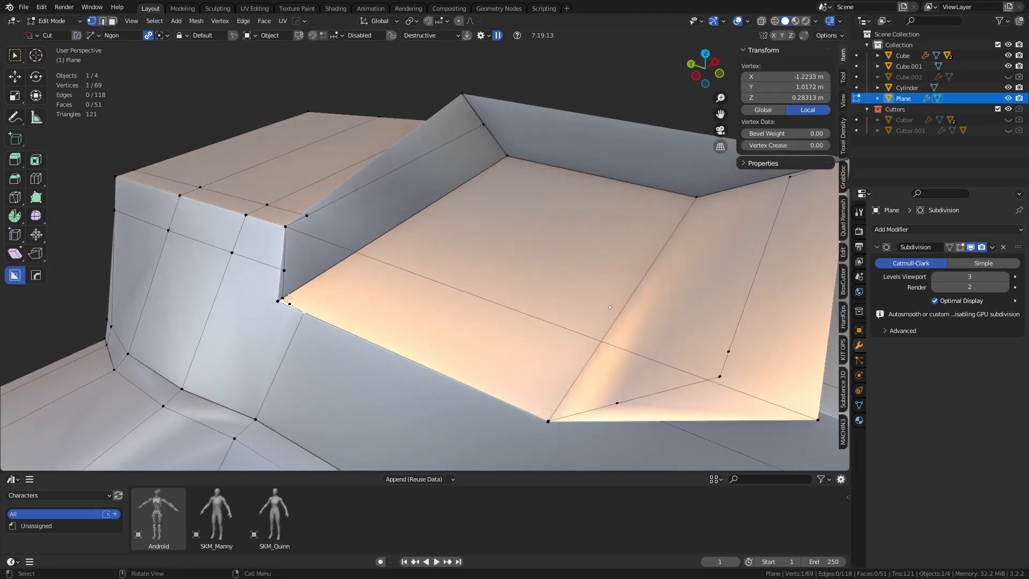
shift+click(283, 294)
shift+middle_drag(335, 305, 358, 298)
key(alt+z)
click(316, 297)
shift+click(308, 286)
shift+click(299, 293)
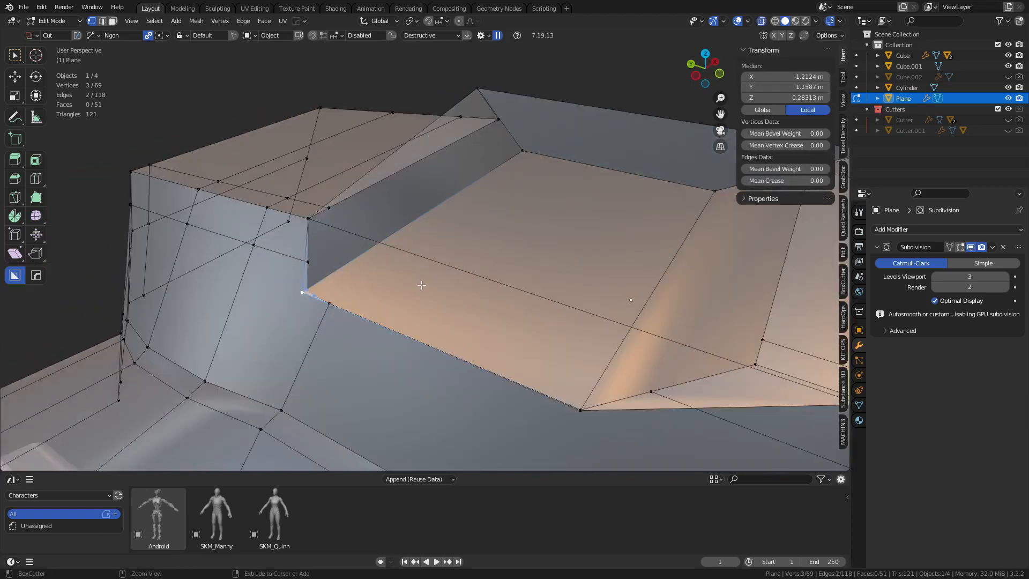
key(1)
Step: Delete the short leftover edge along the slope at the notch's near corner
key(2)
click(307, 268)
key(x)
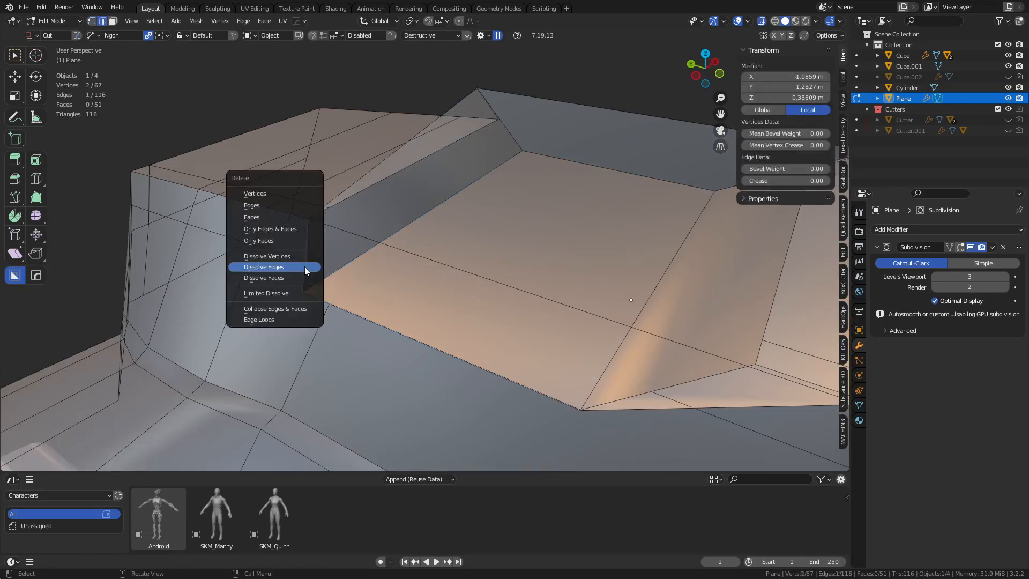
click(293, 209)
Step: Merge the vertex pairs at both upper far corners of the notch, one corner at a time
middle_drag(375, 262, 415, 282)
key(1)
shift+middle_drag(471, 122, 413, 253)
click(358, 138)
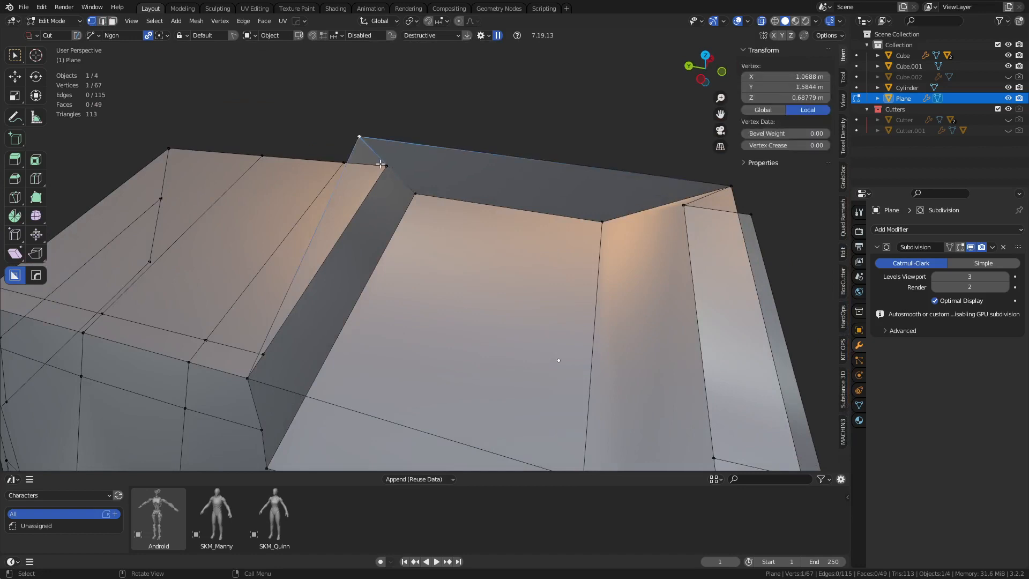
shift+click(387, 166)
key(1)
shift+middle_drag(493, 273, 486, 249)
key(3)
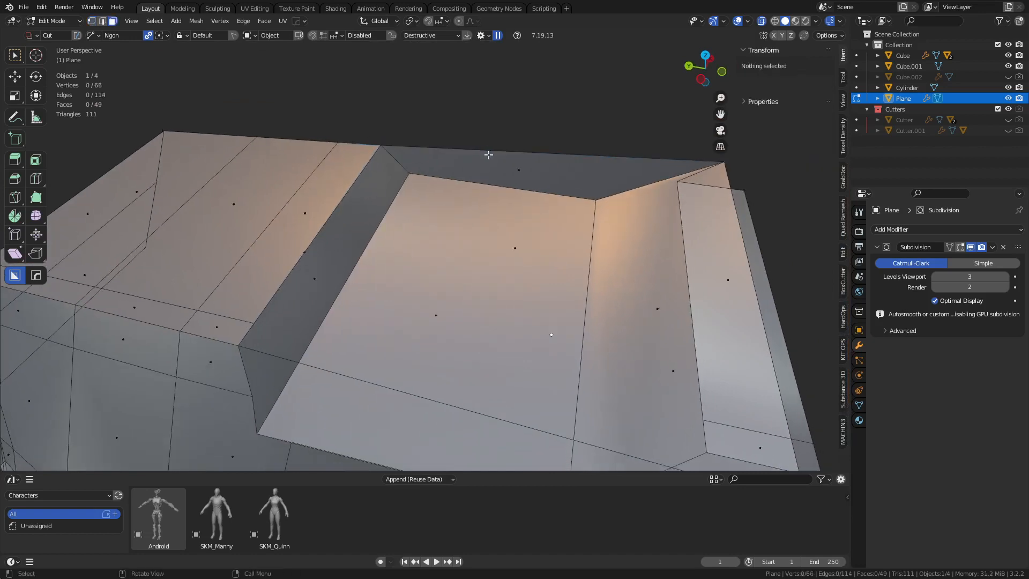
key(1)
click(724, 162)
shift+click(677, 182)
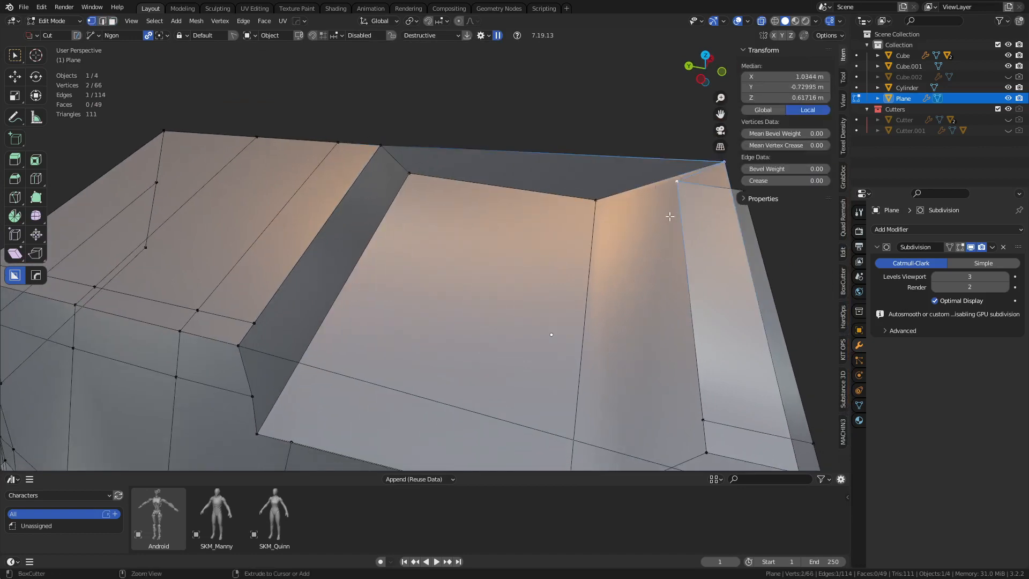
key(1)
Step: Merge the protruding vertex at the notch's remaining upper near corner into the neighbouring vertex inside it
scroll(703, 270, down, 2)
click(645, 397)
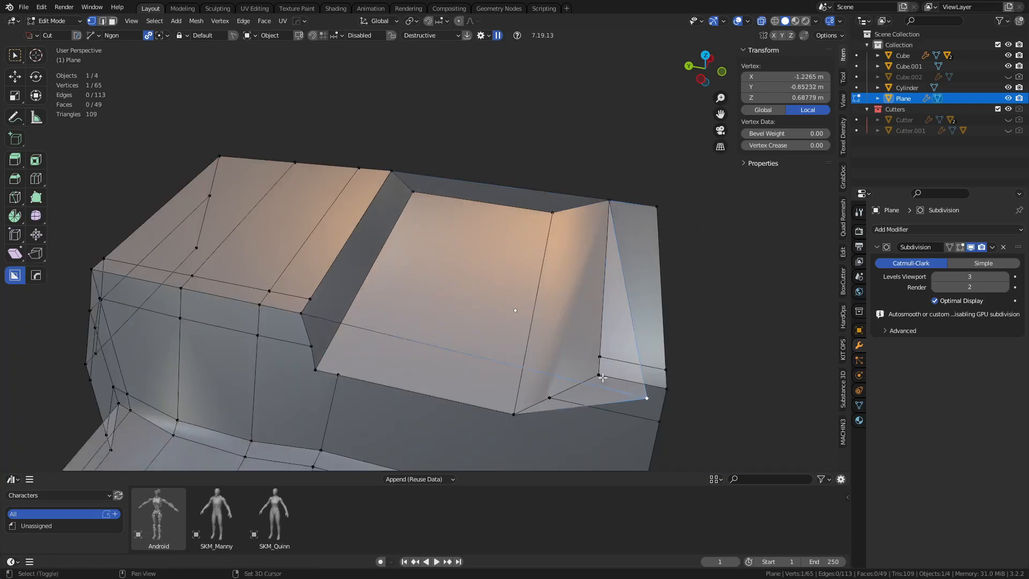
shift+click(603, 378)
key(1)
Step: Examine the leftover edges around the notch by selecting them, and clear the selection with X-ray off
shift+middle_drag(633, 374, 625, 332)
key(2)
click(554, 342)
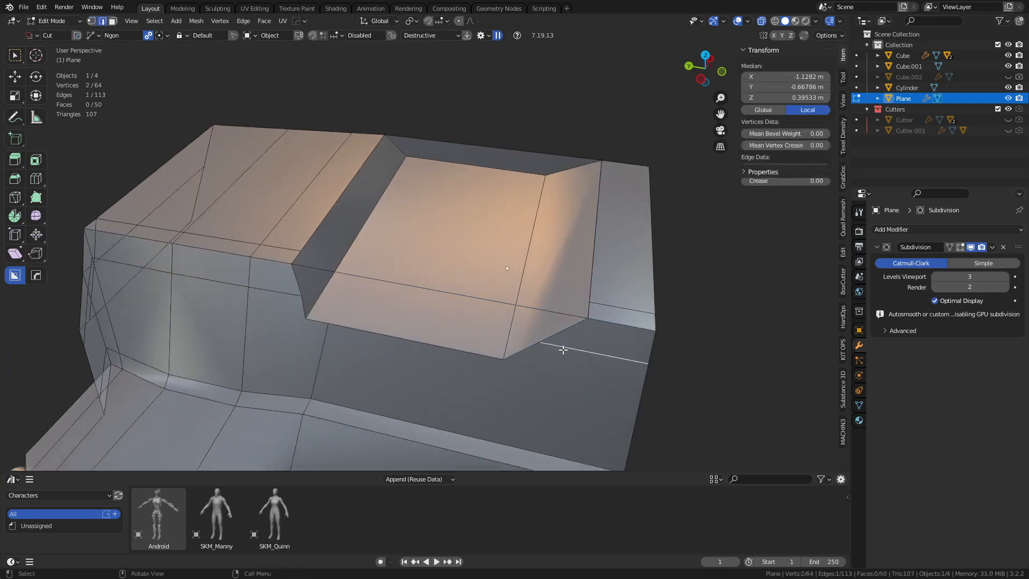
shift+click(615, 306)
key(1)
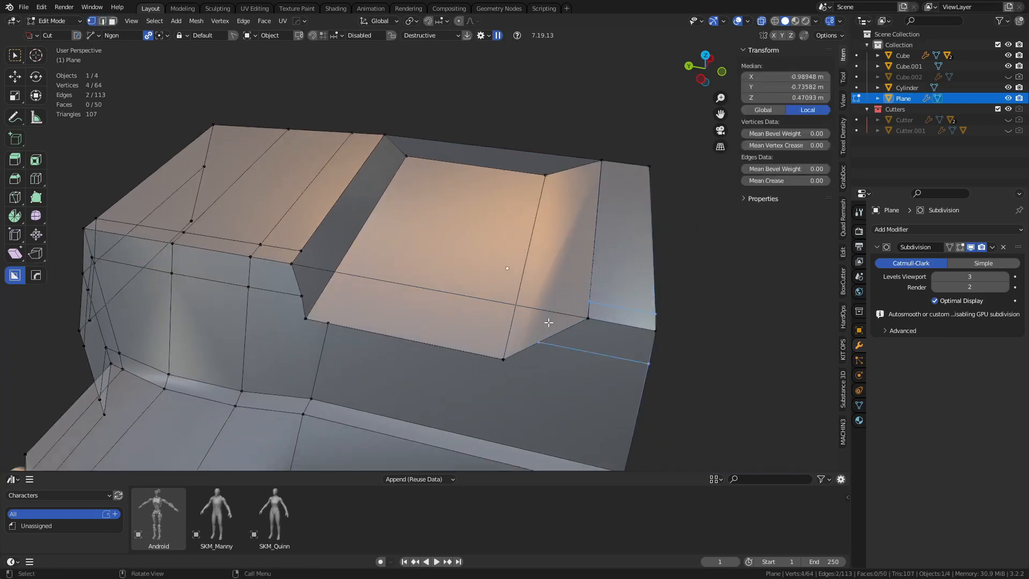
click(508, 302)
click(429, 329)
click(430, 313)
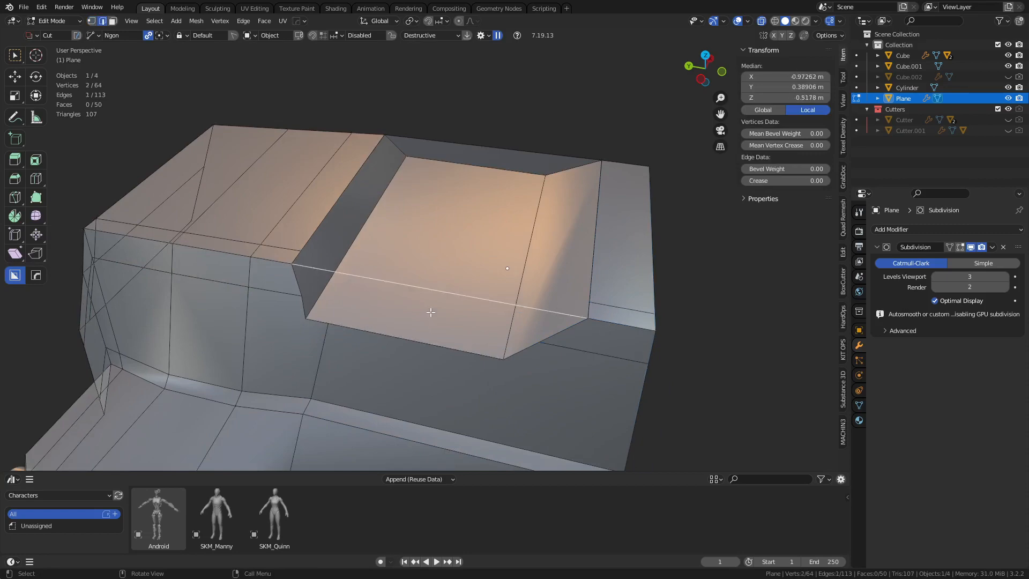
middle_drag(429, 313, 484, 259)
key(alt+z)
key(alt+a)
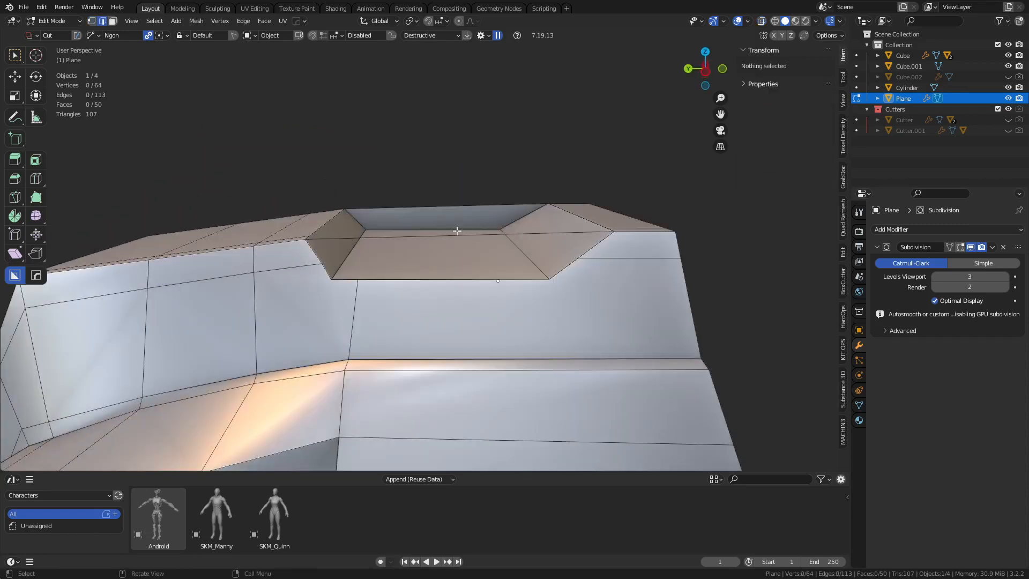
Step: Delete the face spanning the notch's opening together with the notch's far wall face
click(453, 217)
key(3)
click(451, 217)
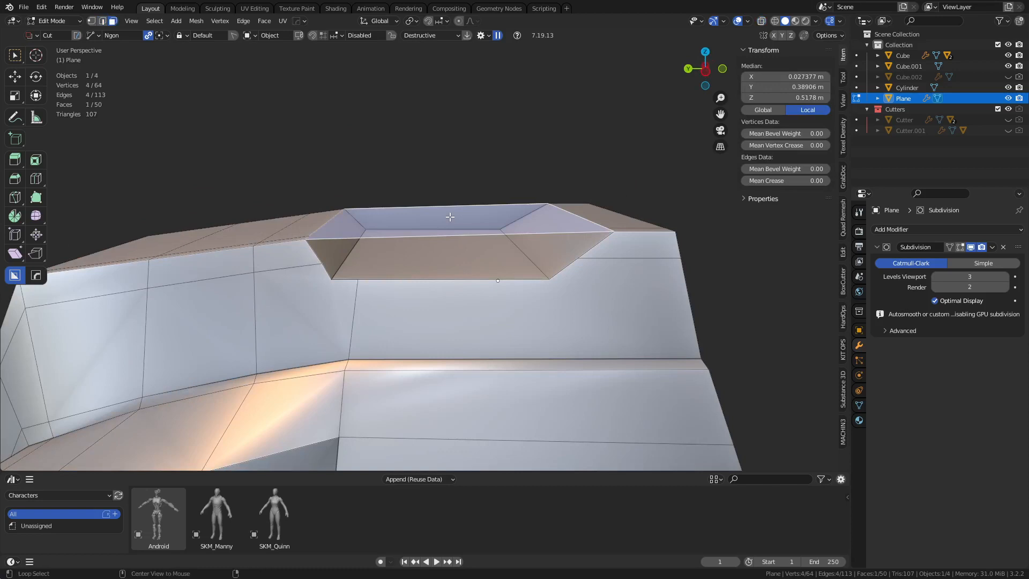
key(alt+z)
click(439, 218)
shift+click(426, 250)
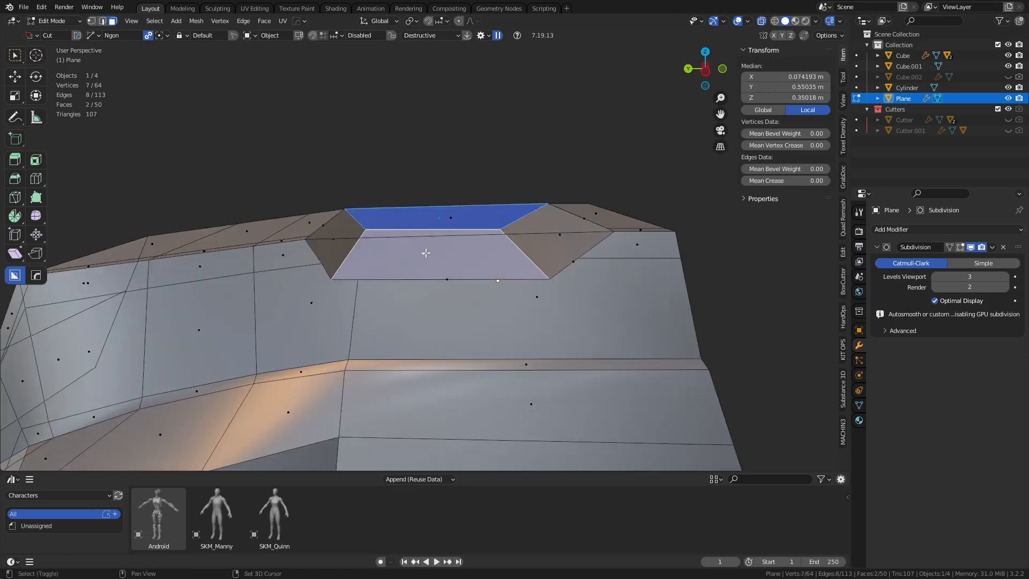
shift+click(452, 221)
shift+click(425, 252)
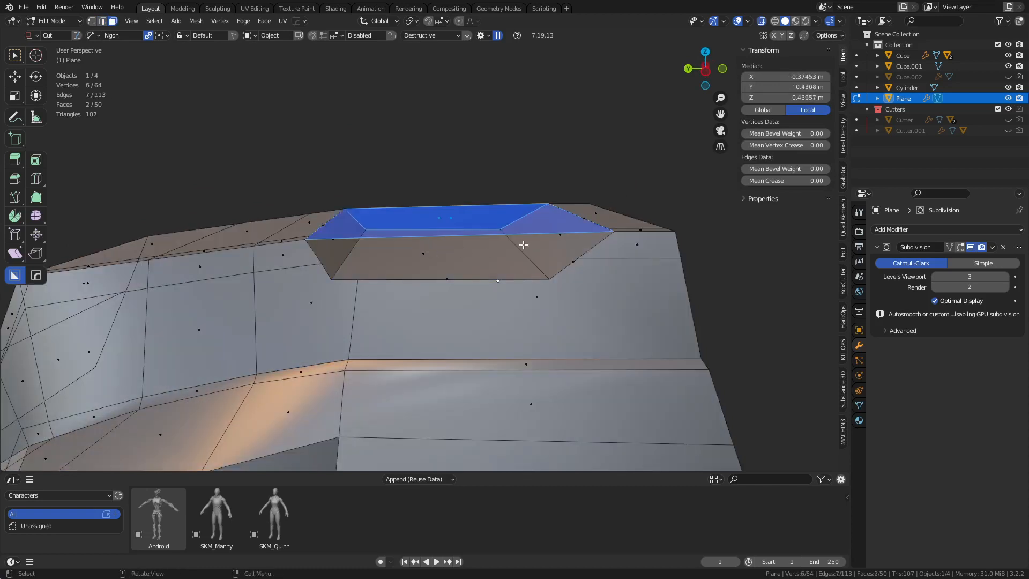
key(x)
middle_drag(425, 251, 464, 267)
click(539, 266)
Step: Delete the floor face of the notch, leaving only its two sloping side walls
click(437, 249)
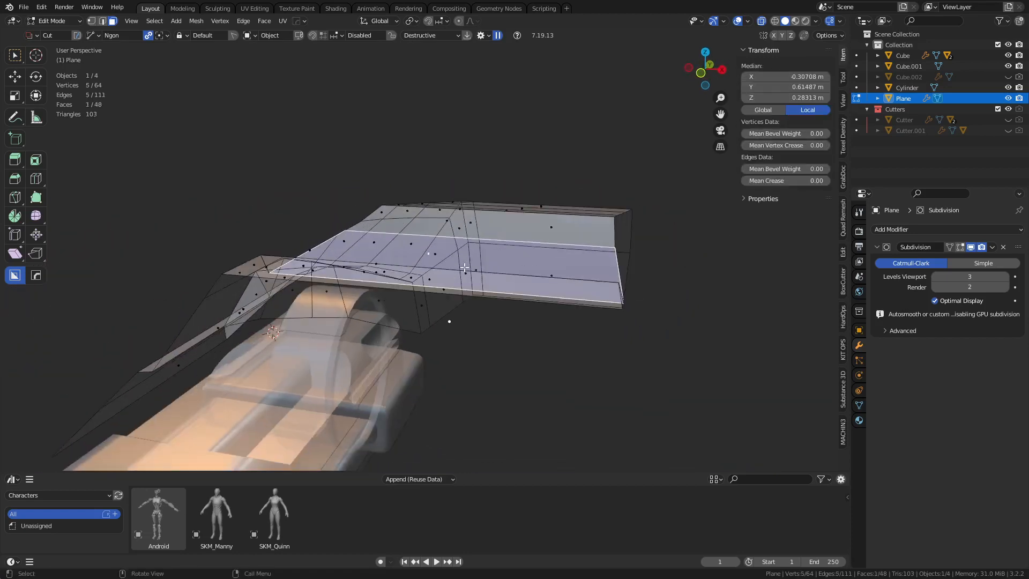
key(x)
click(465, 267)
middle_drag(568, 276, 588, 305)
middle_drag(464, 296, 370, 304)
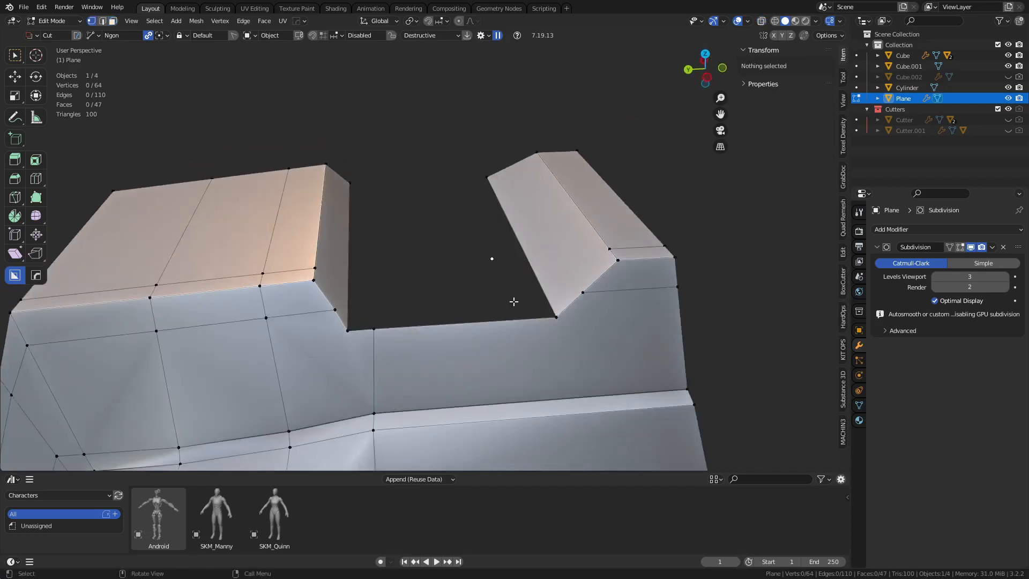
Step: Move the vertex beside the notch's lower near corner onto that corner, and merge all vertices by distance at 0.0001 m
middle_drag(514, 302, 533, 291)
key(2)
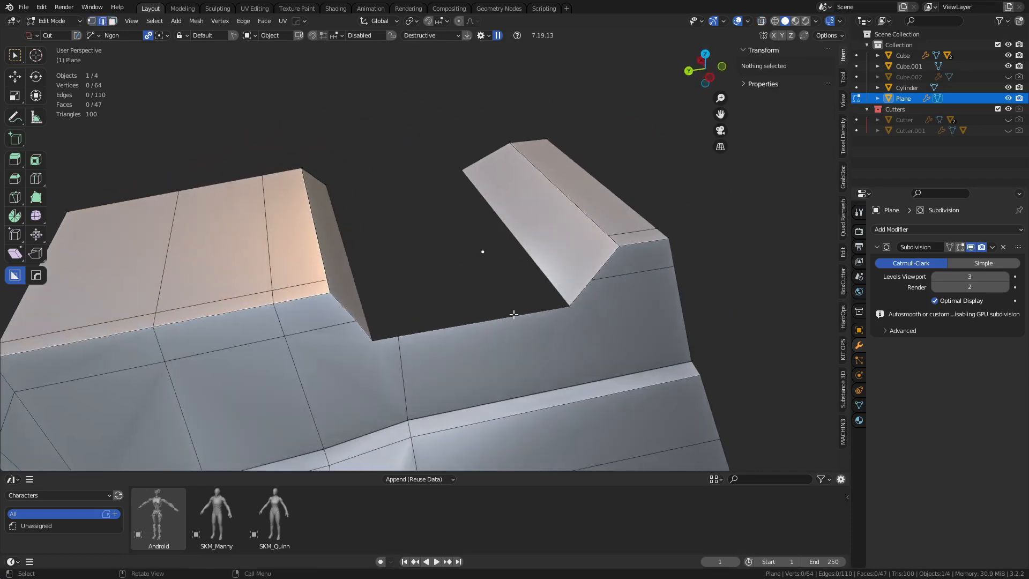
key(1)
key(2)
click(398, 296)
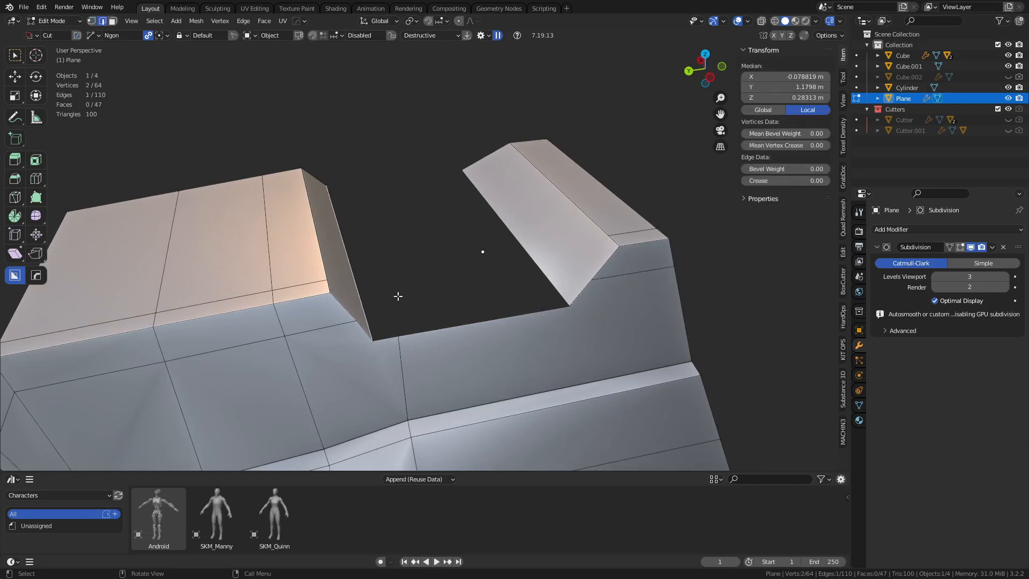
key(1)
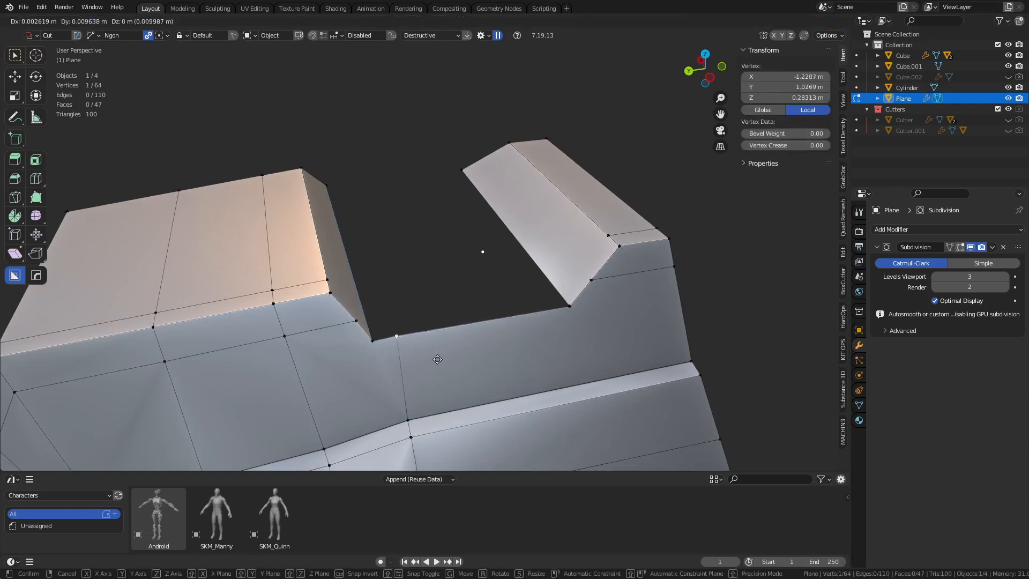
key(a)
key(m)
click(515, 326)
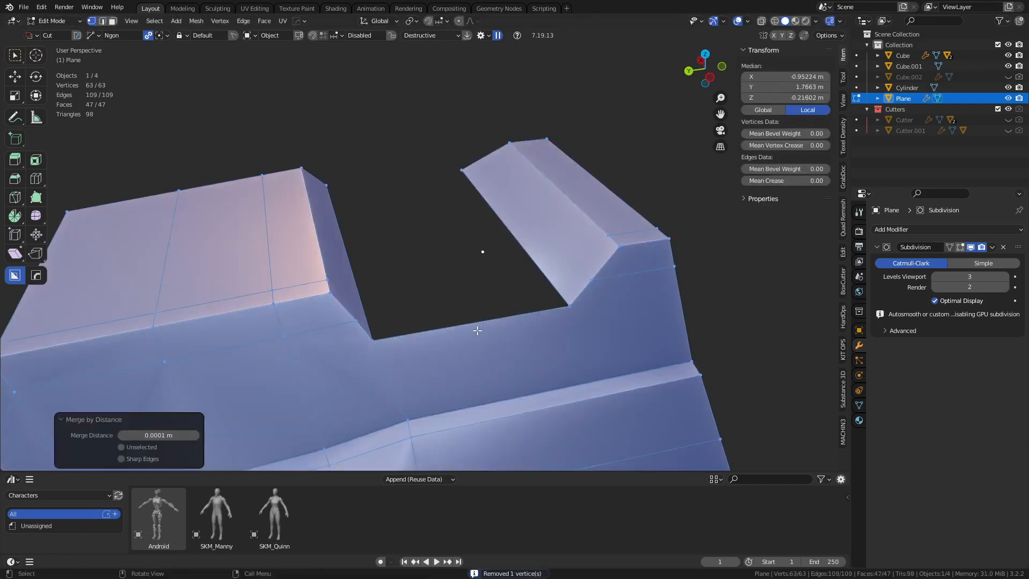
Step: Fill in the notch's missing floor between the lower edges of its two sloping side walls
key(2)
click(379, 306)
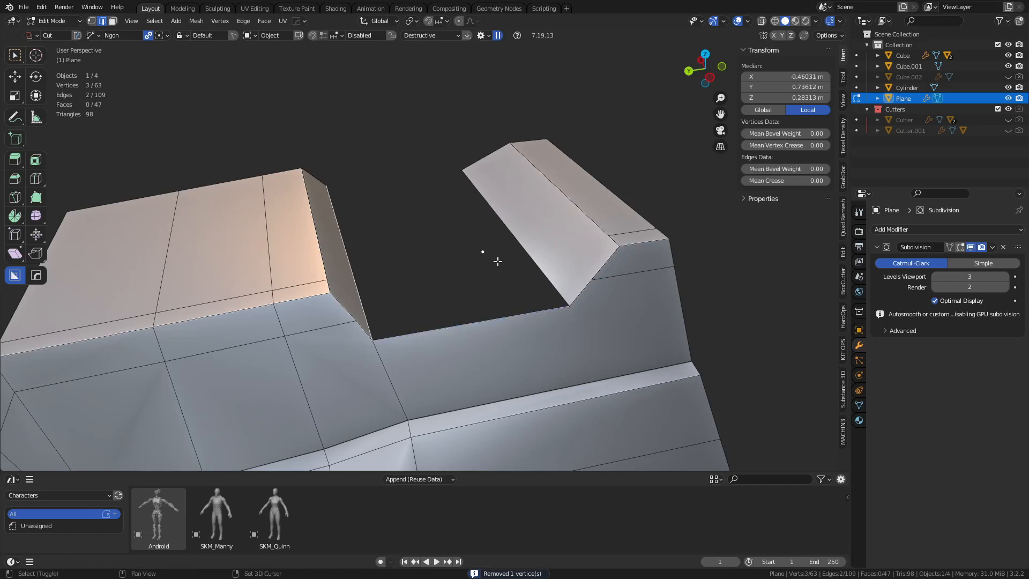
click(518, 241)
shift+click(356, 266)
key(f)
middle_drag(450, 278, 419, 304)
Step: Connect the vertices near the front of the two walls' upper edges with an edge path running across the notch
key(1)
click(311, 284)
shift+click(605, 283)
key(j)
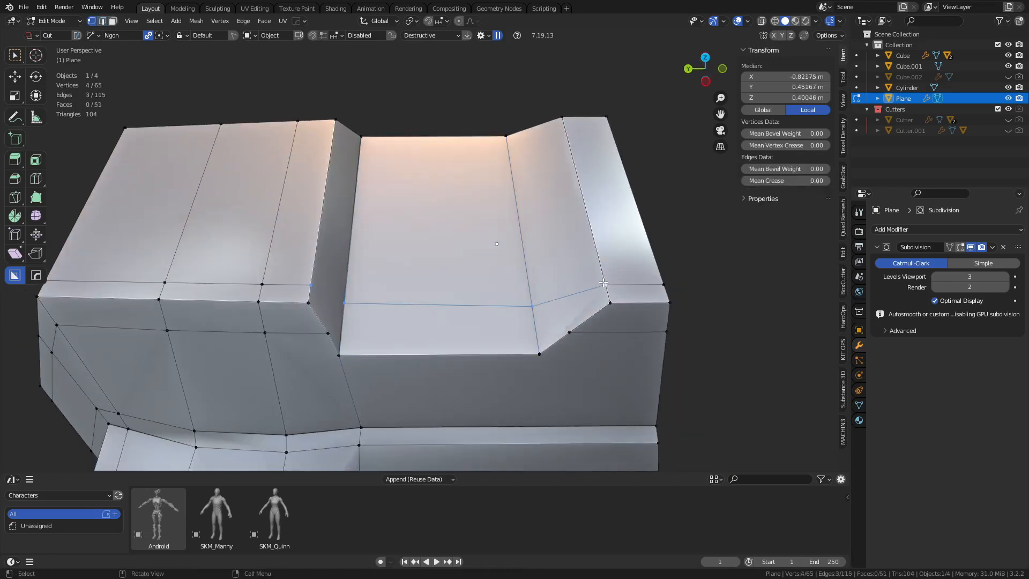
Step: Knife-cut a lengthwise edge along the middle of both sloping notch walls, starting from the existing side vertices
click(325, 331)
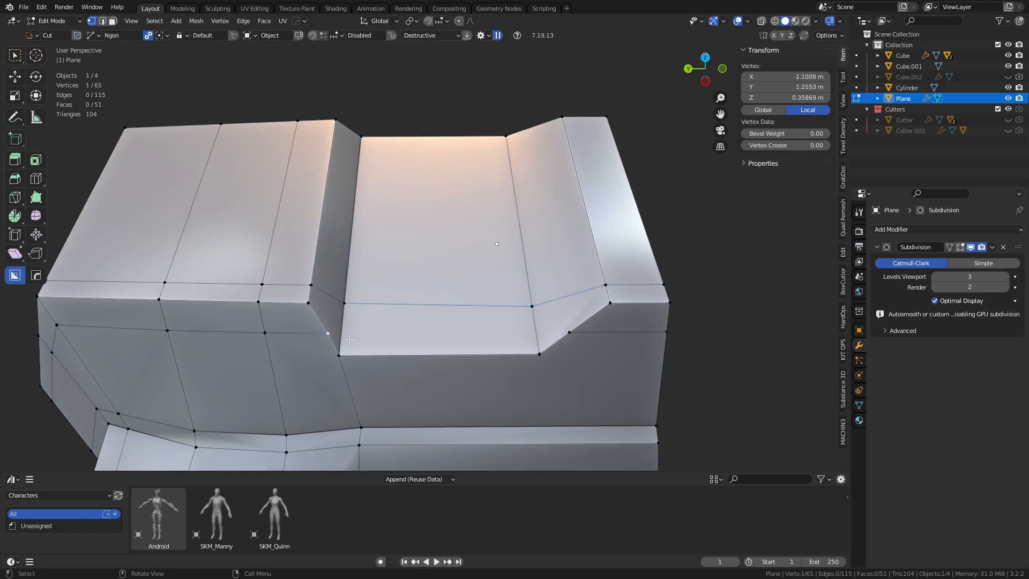
key(k)
click(351, 133)
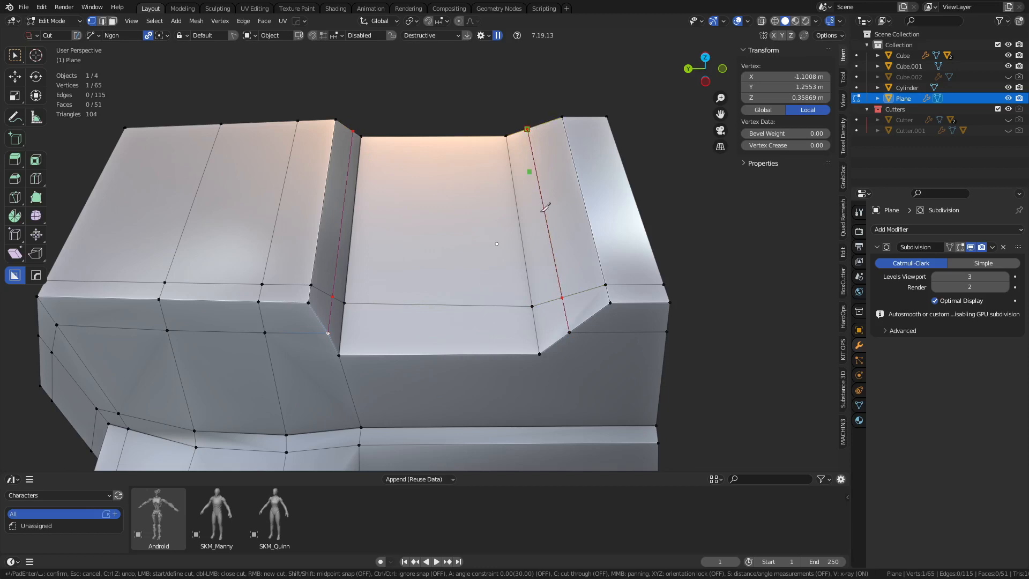
scroll(571, 387, down, 3)
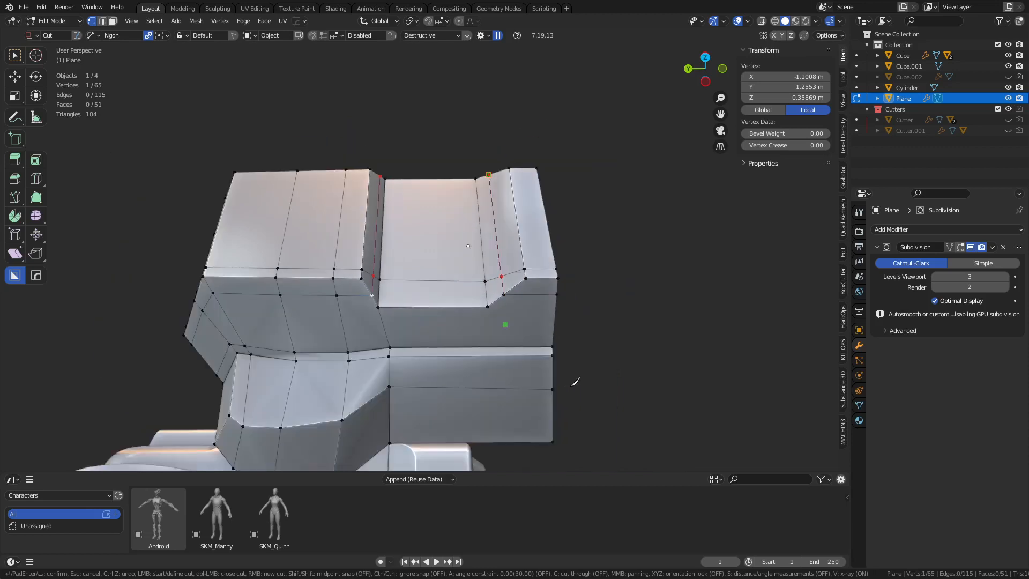
alt+middle_drag(571, 387, 565, 335)
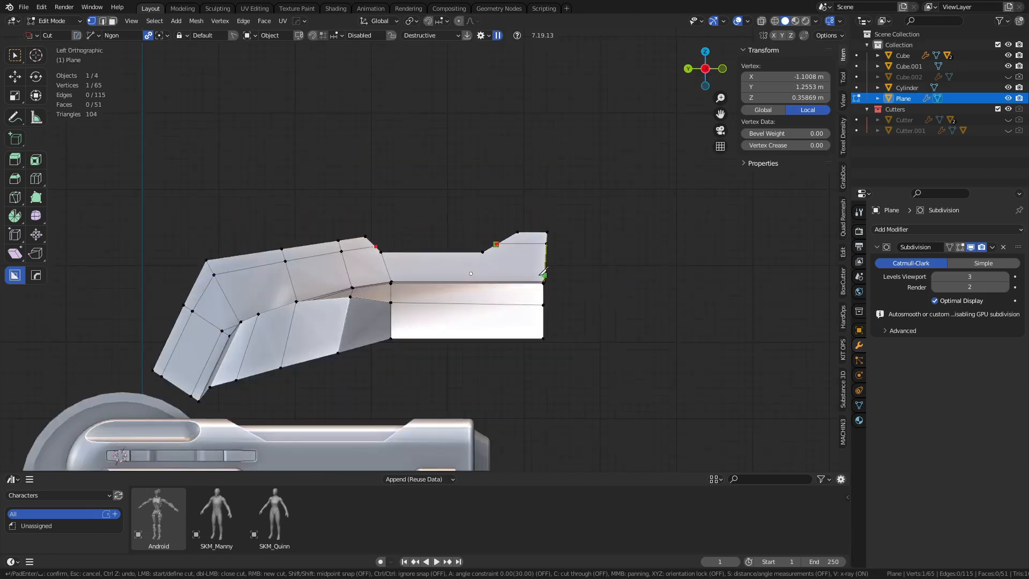
key(Return)
Step: Knife-cut vertically in left orthographic view from the notch floor's corner at the far slope down through the body
key(k)
click(483, 252)
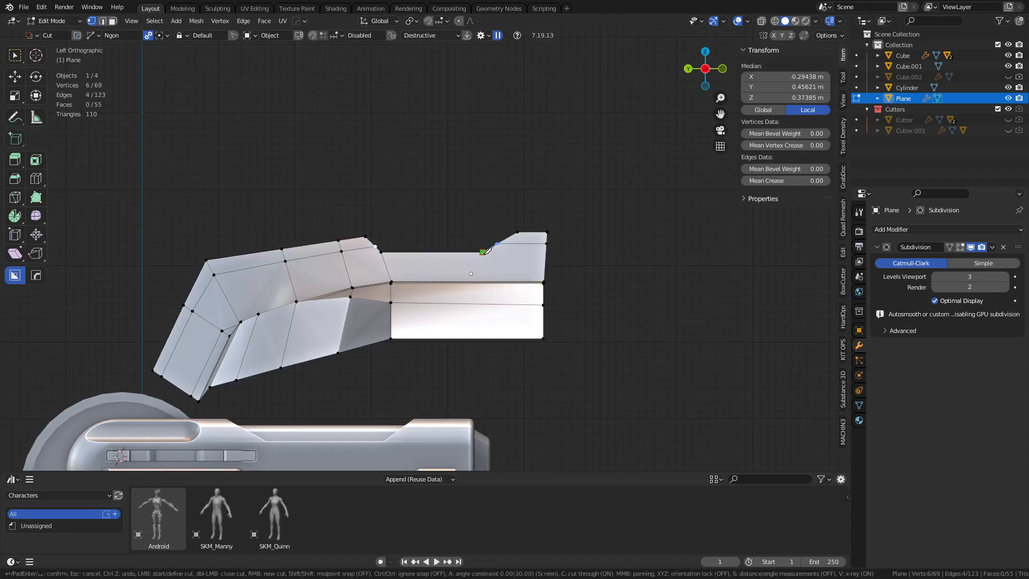
click(499, 360)
key(Return)
Step: Examine the recut notch in Object Mode, and return to Edit Mode
key(Tab)
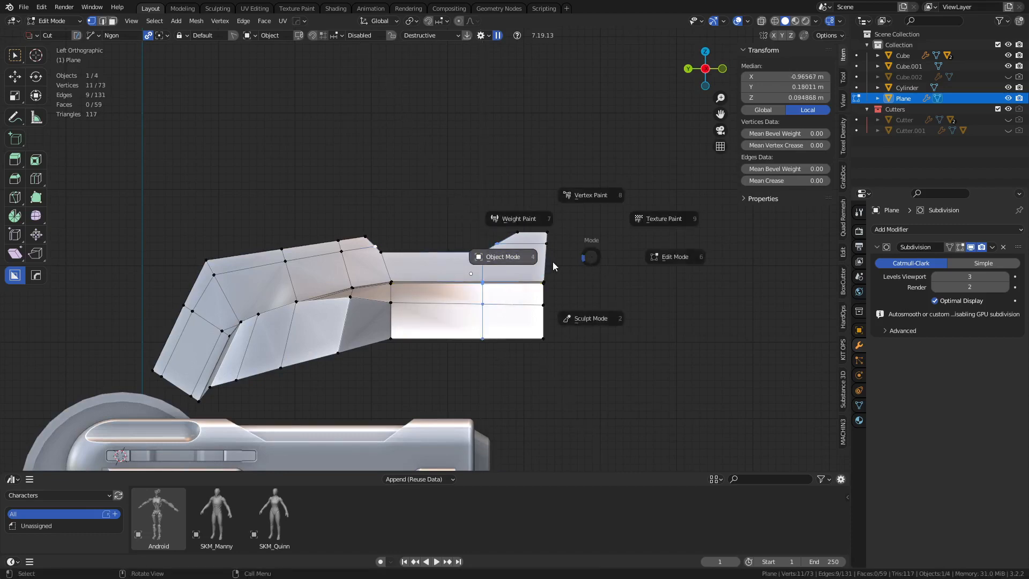
click(459, 151)
middle_drag(453, 236, 471, 306)
scroll(471, 328, up, 3)
key(Tab)
click(515, 328)
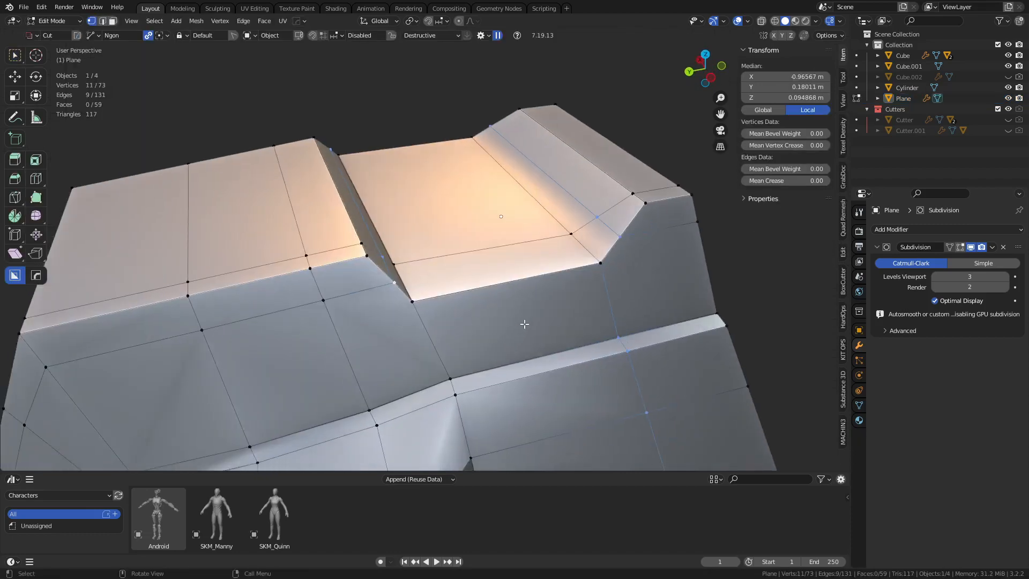
click(435, 297)
key(g)
click(443, 308)
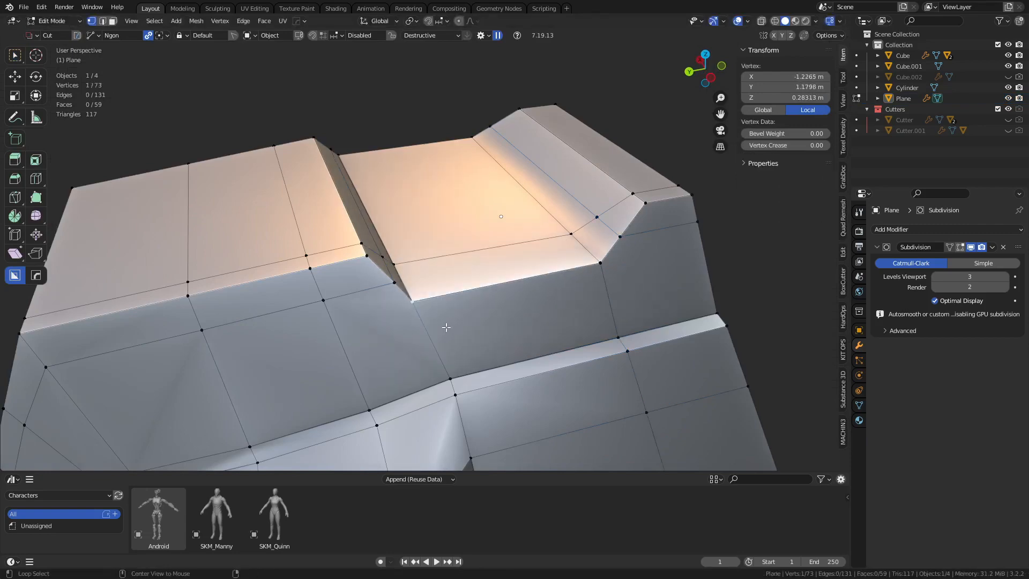
scroll(448, 325, up, 2)
key(alt+z)
middle_drag(435, 322, 448, 323)
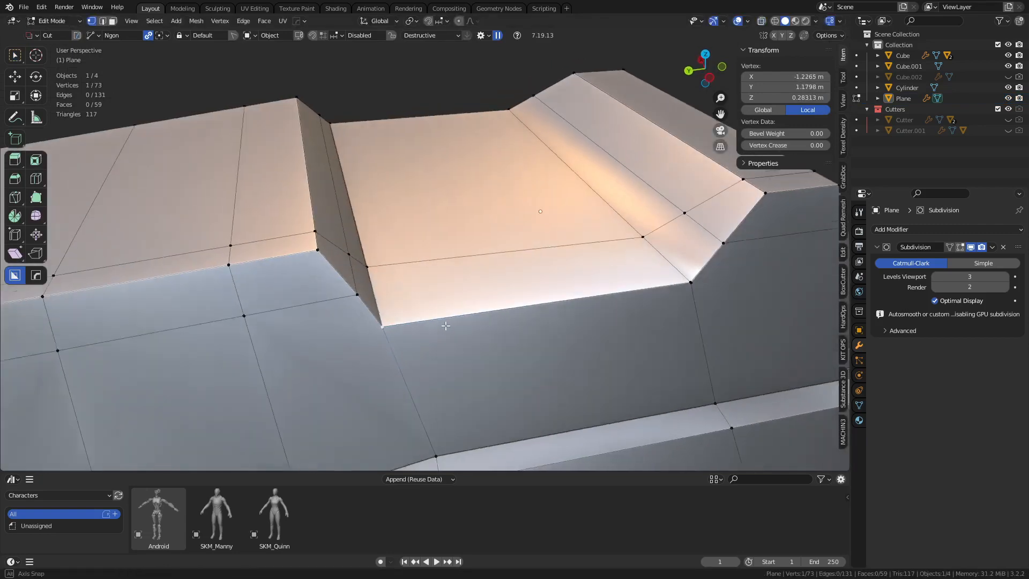
scroll(444, 328, down, 1)
Step: Select the notch's wall and floor faces as one filled region from the near wall to the far slope
key(3)
click(349, 243)
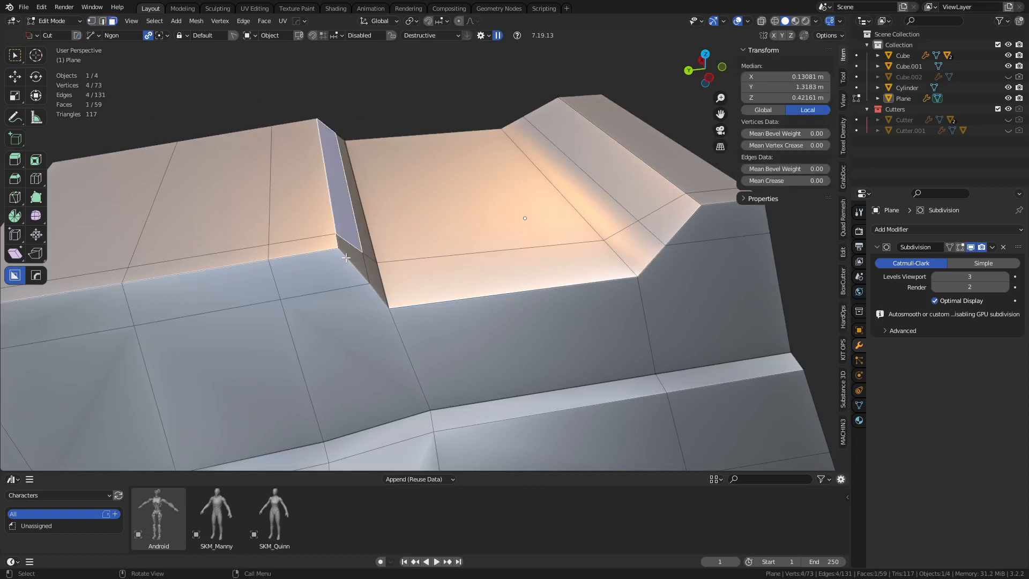
click(321, 272)
click(360, 264)
ctrl+shift+click(638, 220)
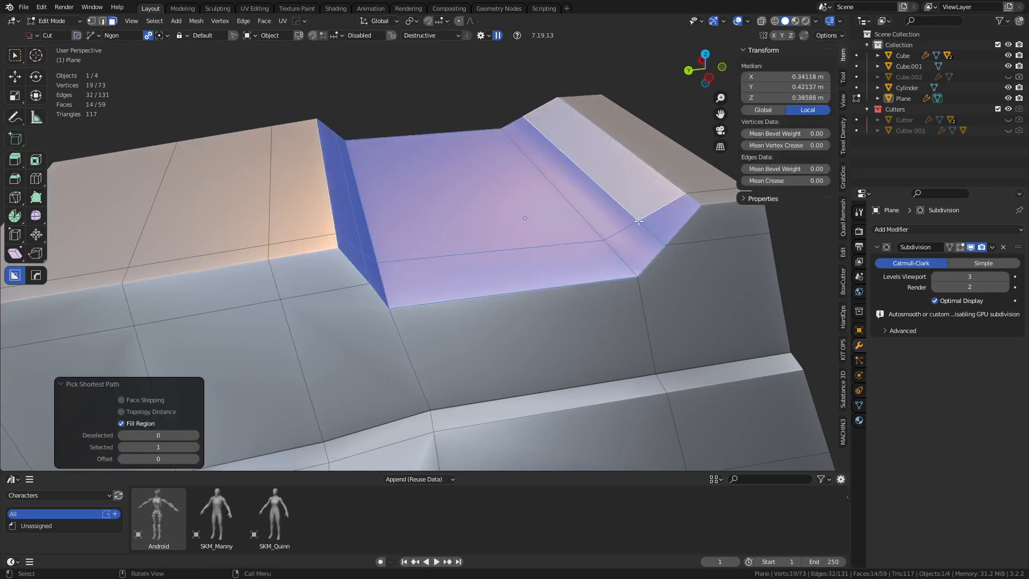
key(ctrl+z)
key(ctrl+shift+z)
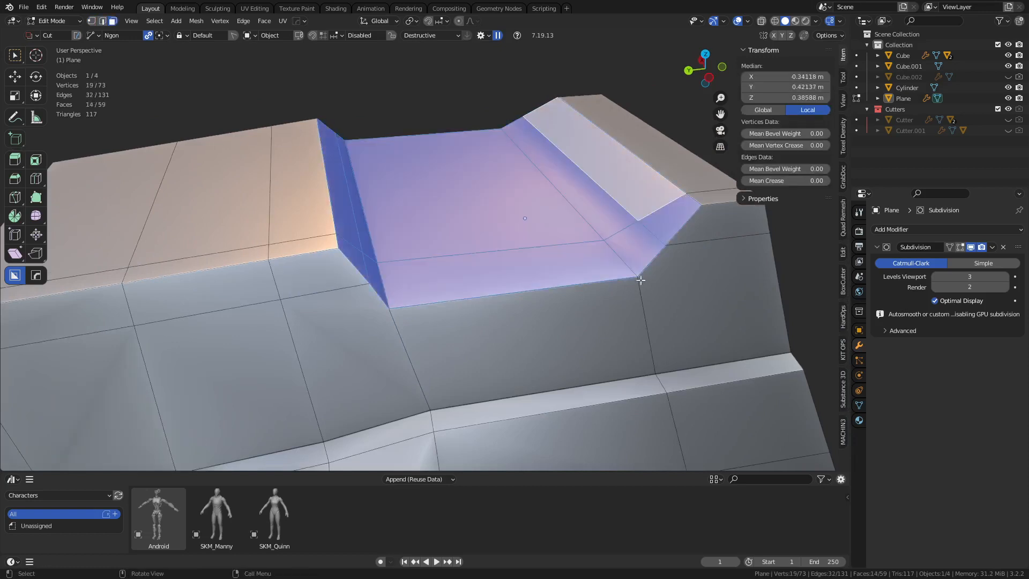
Step: Inset the selected notch faces outward by 0.03764 m with Outset and Edge Rail enabled
key(i)
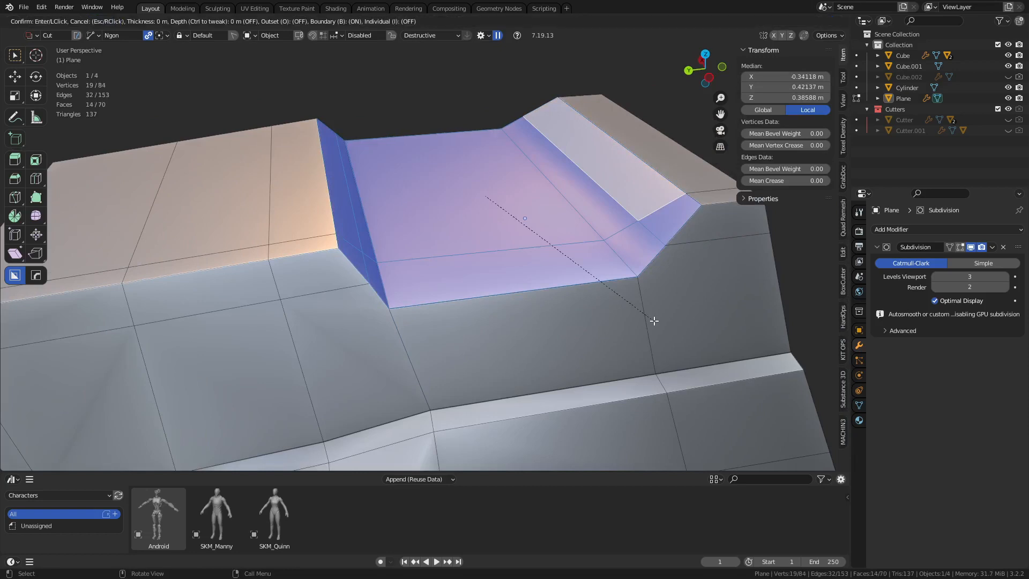
click(601, 291)
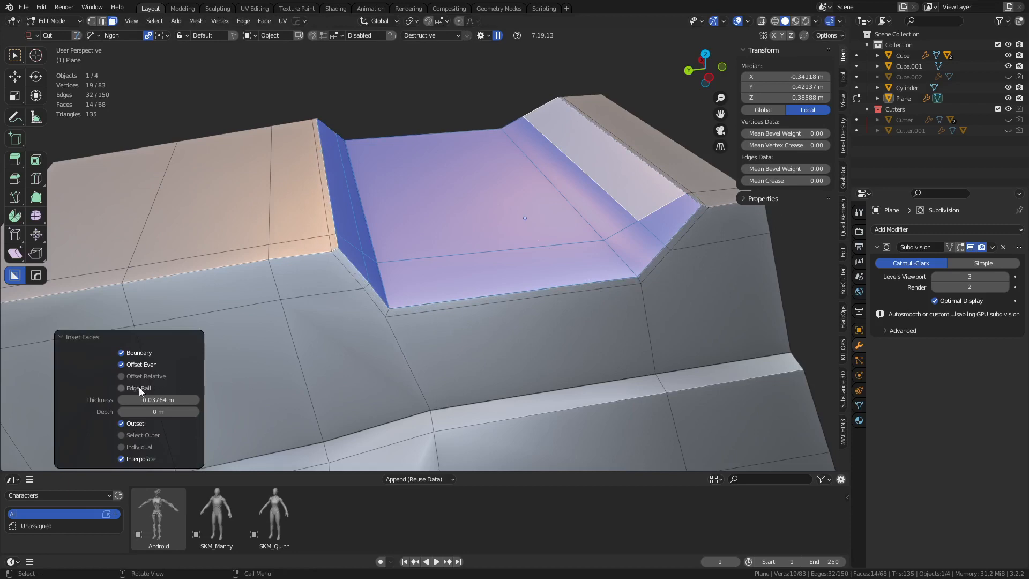
click(122, 388)
key(1)
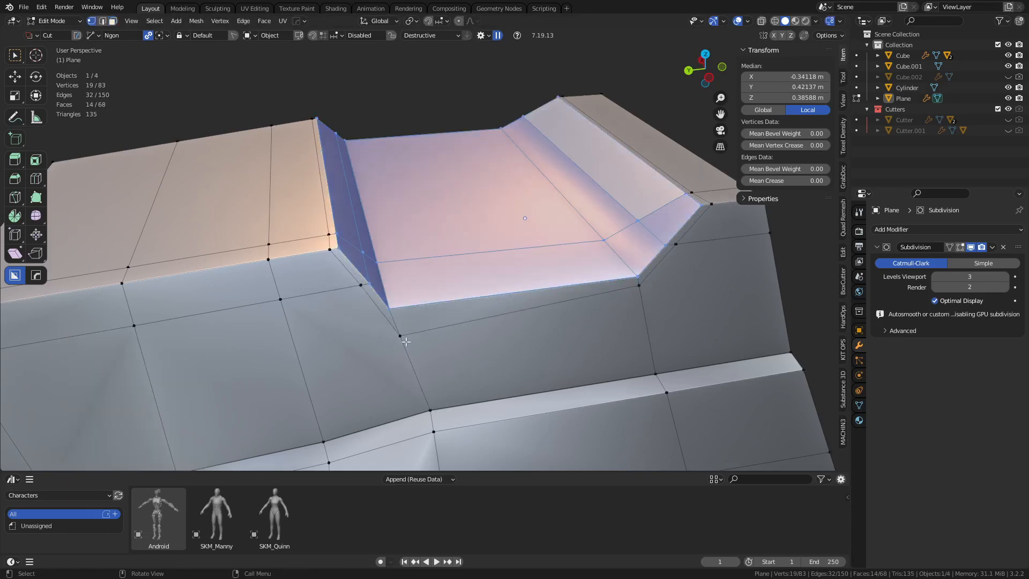
click(404, 333)
middle_drag(478, 340, 428, 347)
key(3)
click(331, 260)
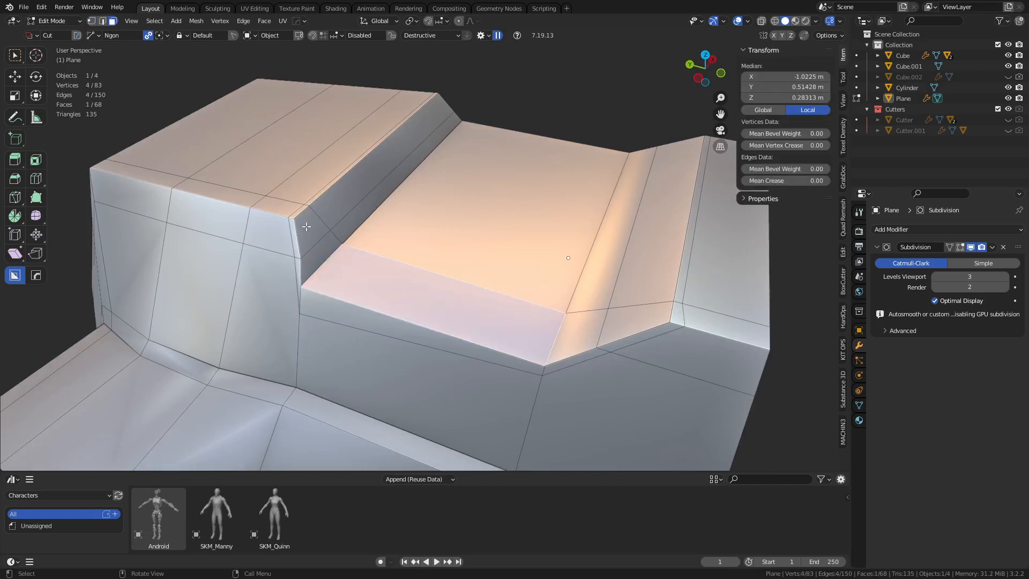
click(307, 226)
ctrl+shift+click(678, 178)
key(i)
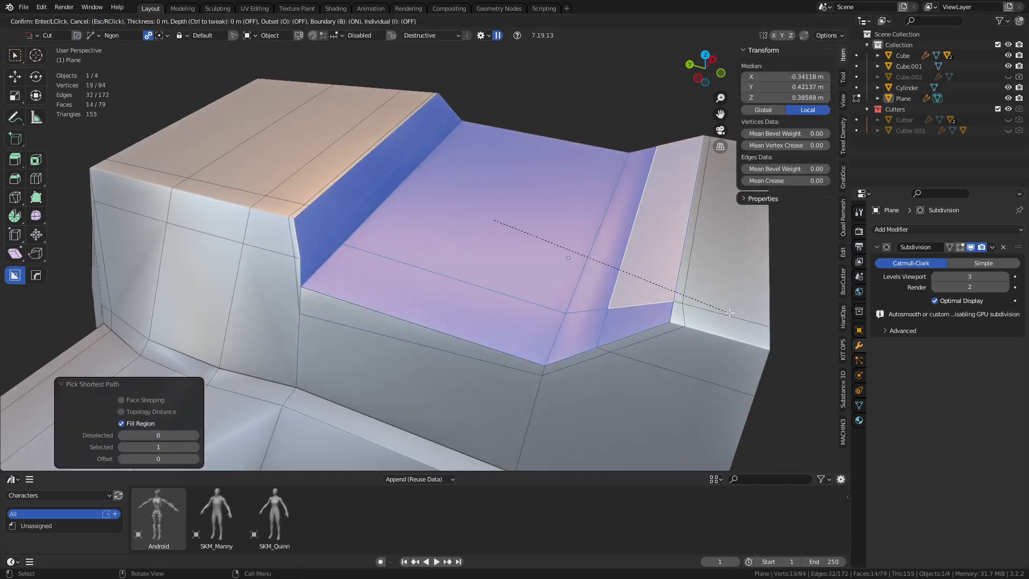
key(Escape)
Step: Merge all of the plane's vertices by distance, increasing the merge distance
key(a)
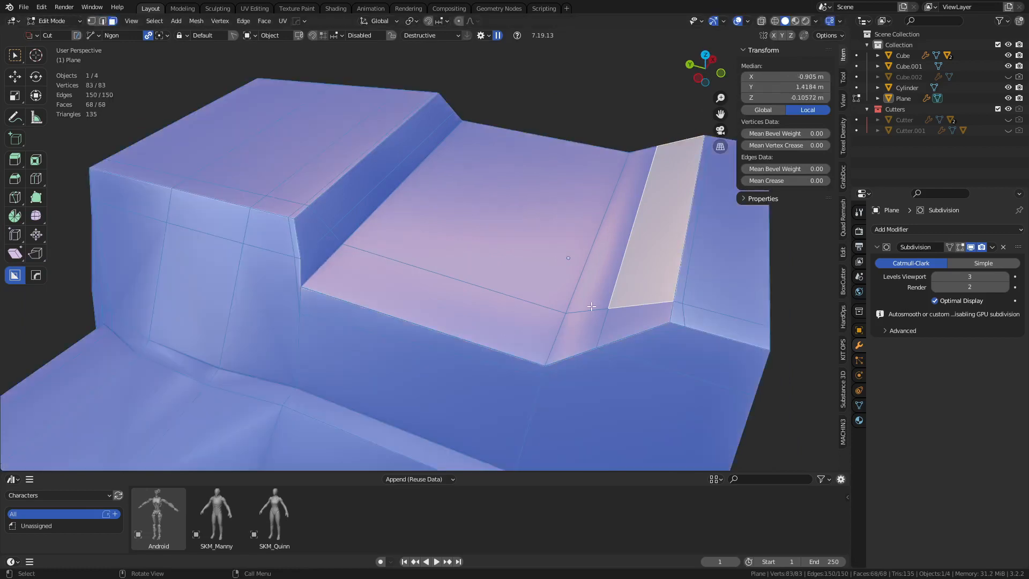
key(m)
click(591, 307)
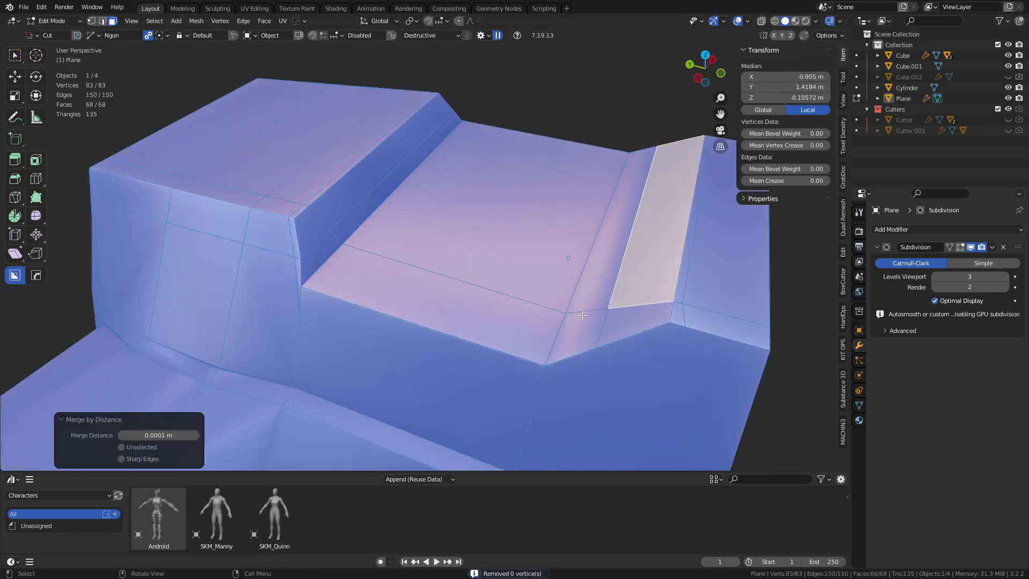
click(197, 437)
Step: Slide the vertex below the notch's near lower corner along its edge by a factor of 0.141, and move it 0.05331 m along Y
key(1)
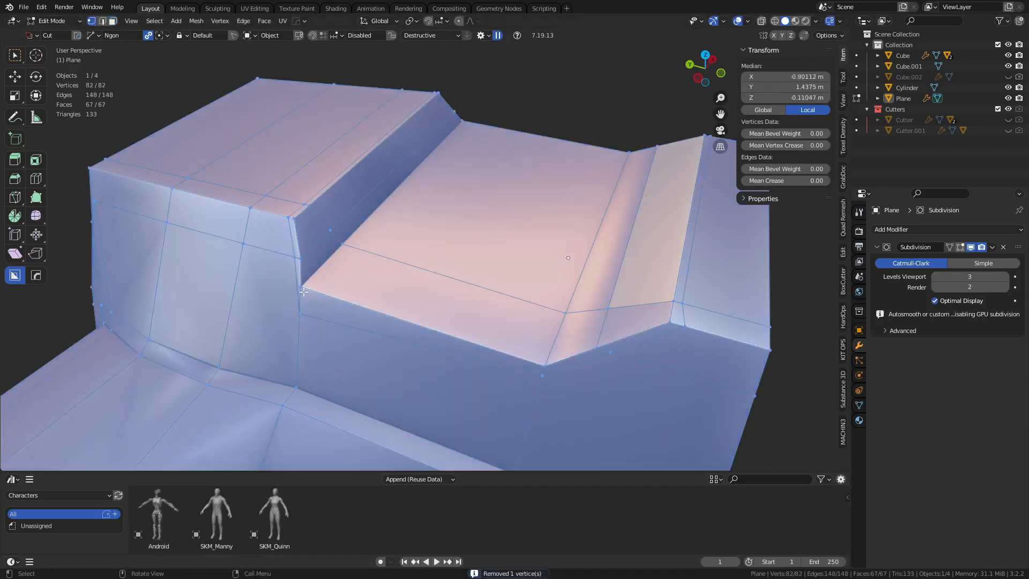
click(294, 320)
key(g)
key(g)
click(304, 320)
key(g)
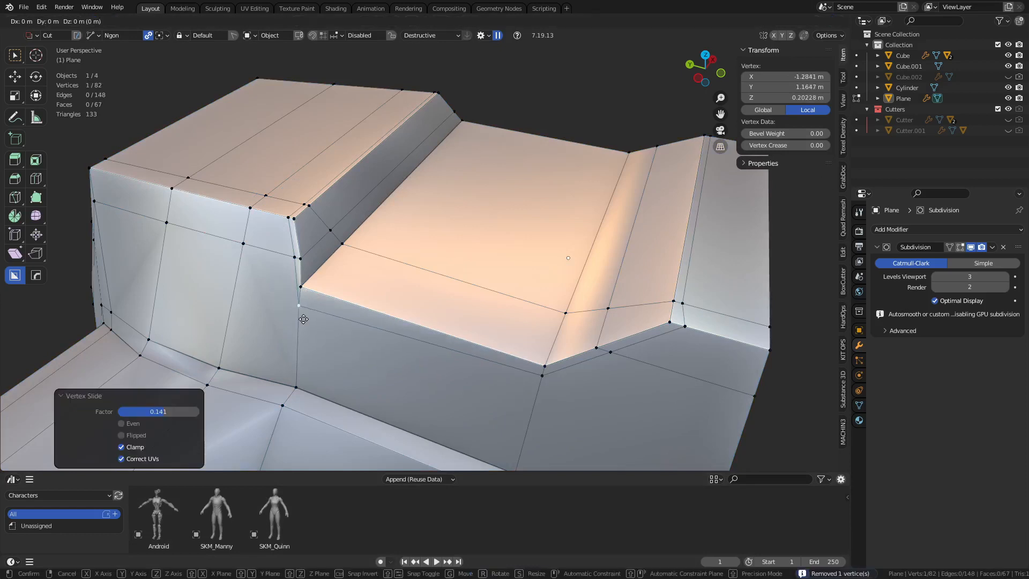
key(y)
click(295, 317)
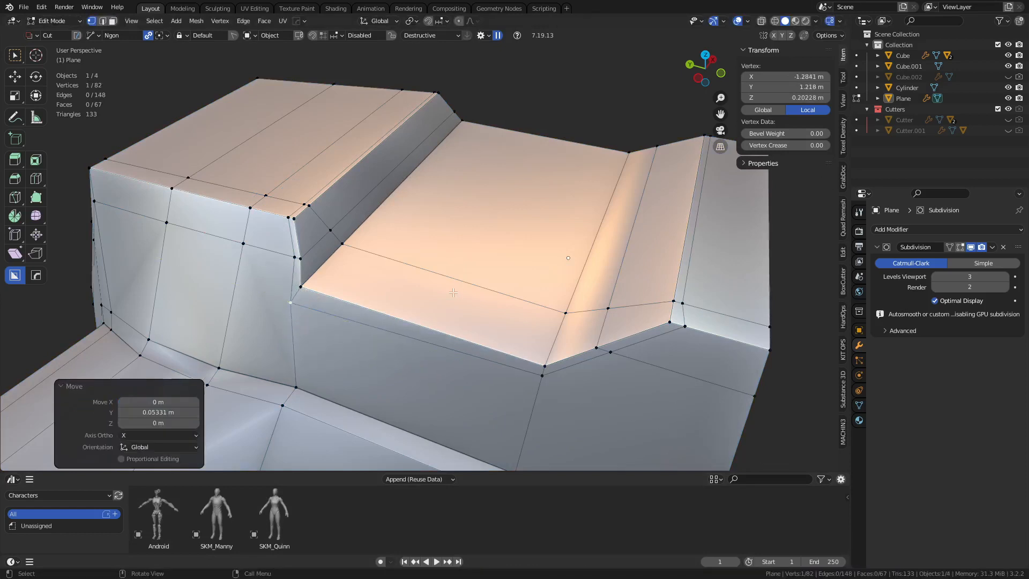
key(2)
click(404, 310)
key(g)
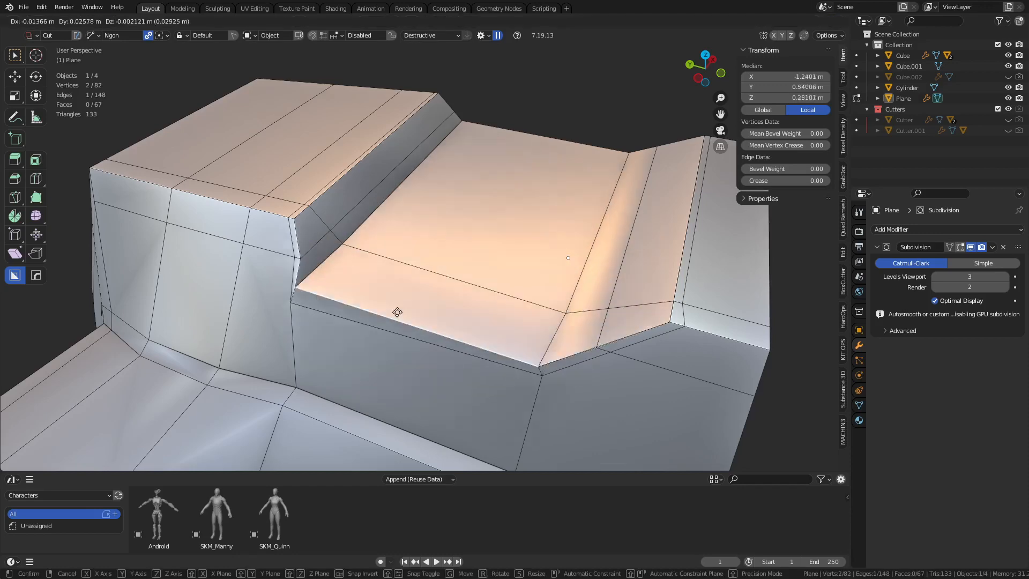
right_click(466, 278)
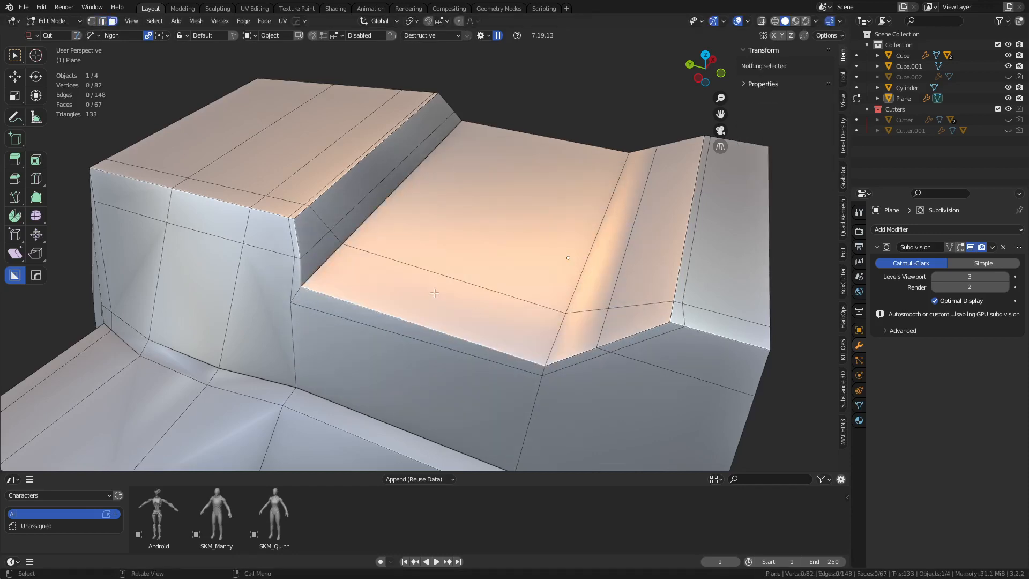
key(3)
click(438, 290)
key(g)
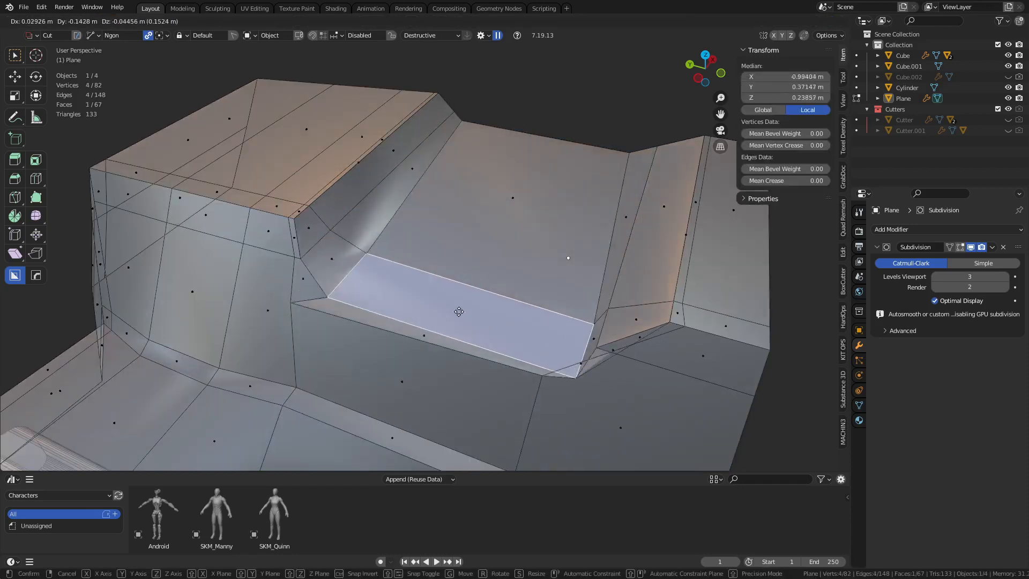
click(469, 313)
key(alt+z)
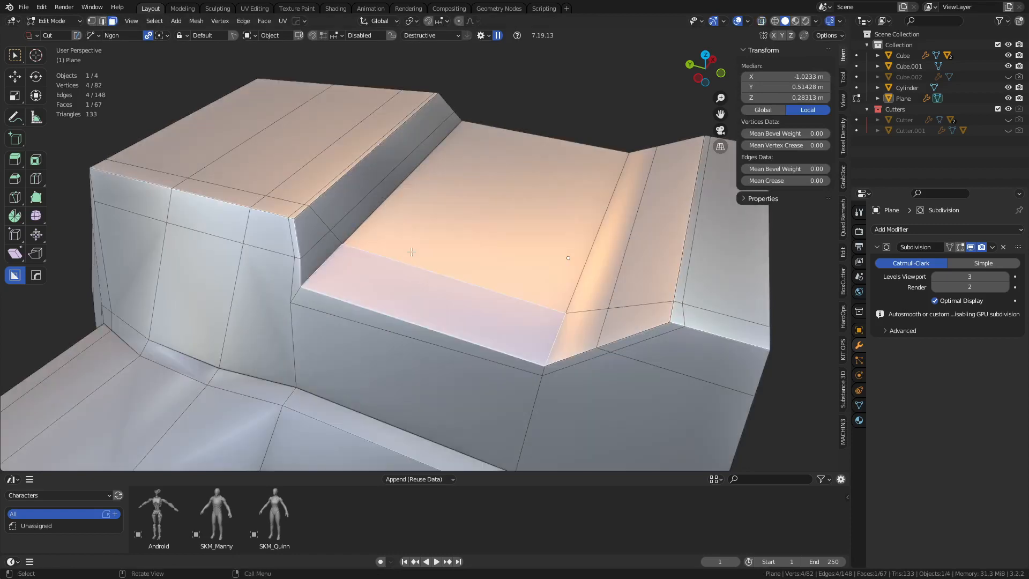
Step: Cancel the stray BoxCutter shape drawn over the notch, and switch to the Select Box tool
middle_drag(469, 251, 341, 271)
drag(317, 250, 354, 240)
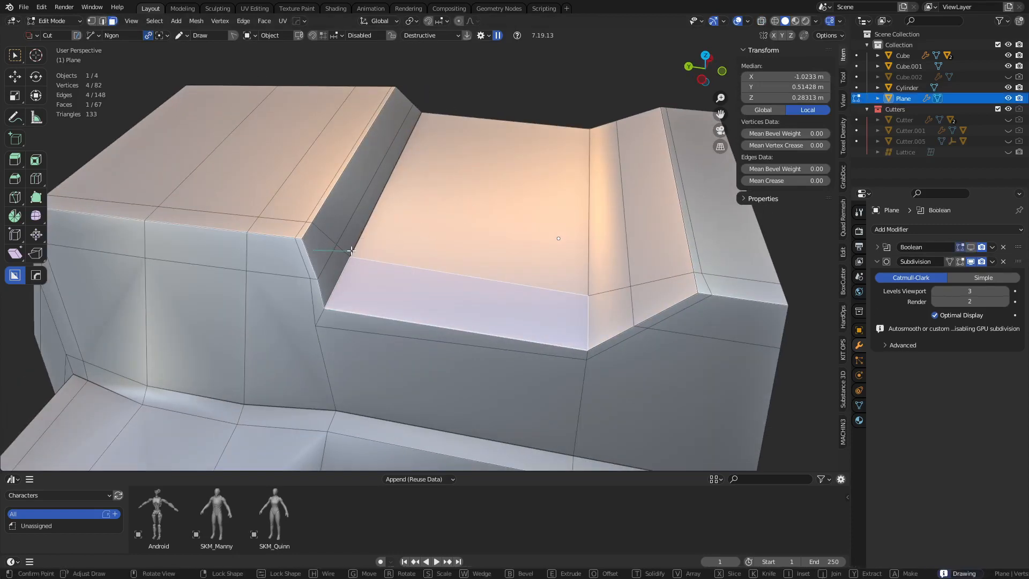
key(Escape)
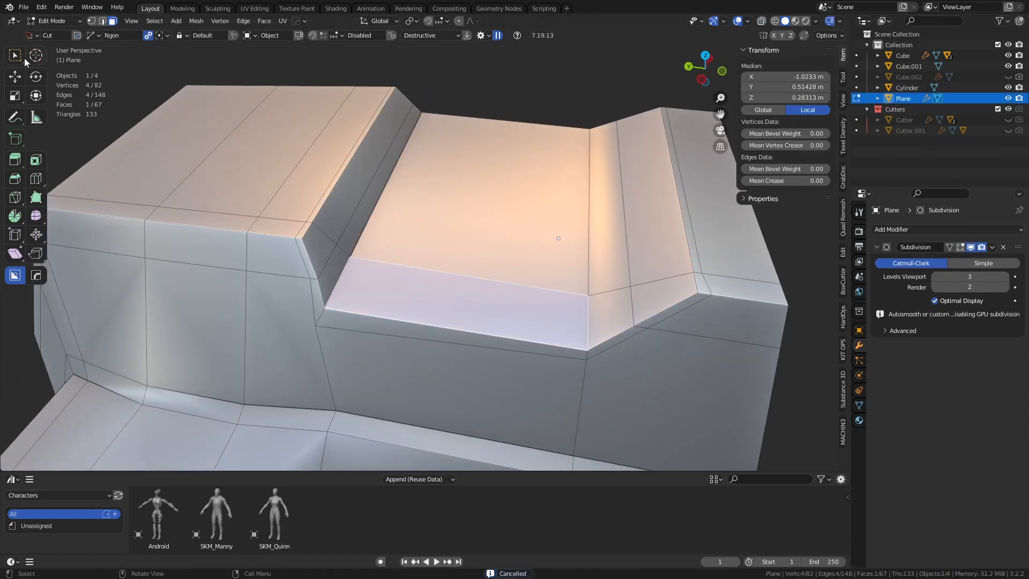
click(15, 55)
click(317, 247)
ctrl+shift+click(666, 276)
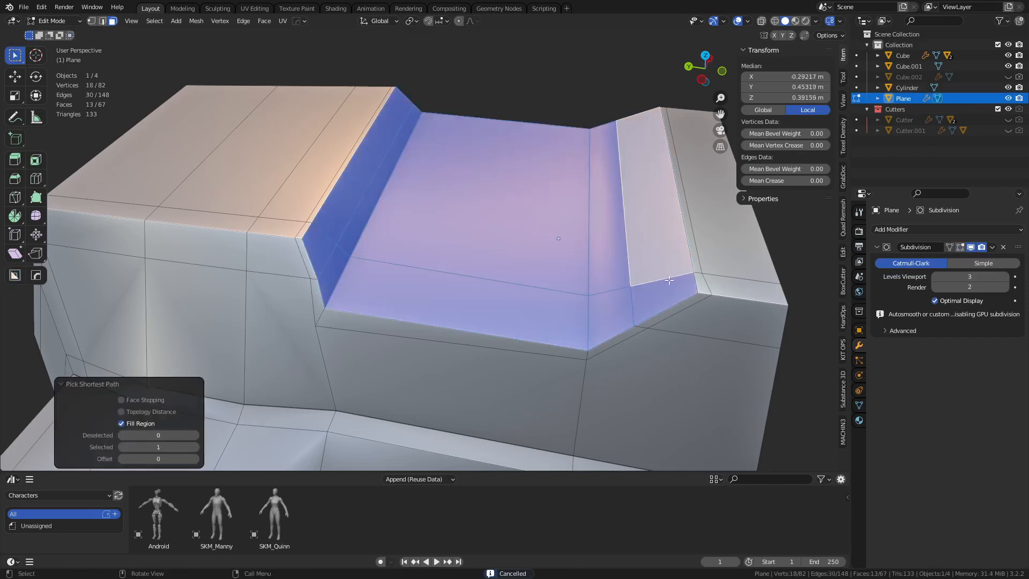
key(i)
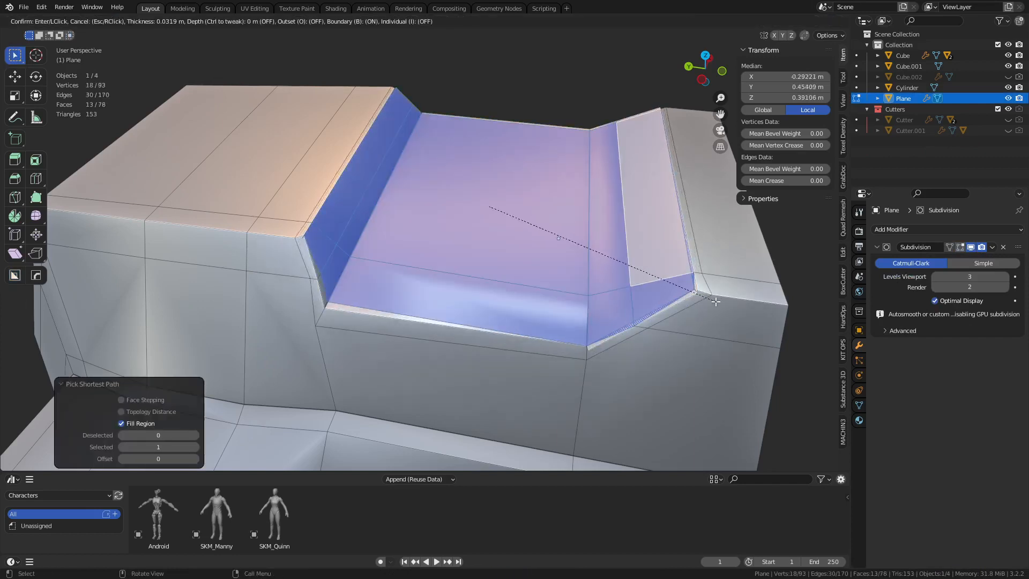
right_click(692, 323)
shift+middle_drag(633, 354, 565, 301)
key(1)
click(521, 294)
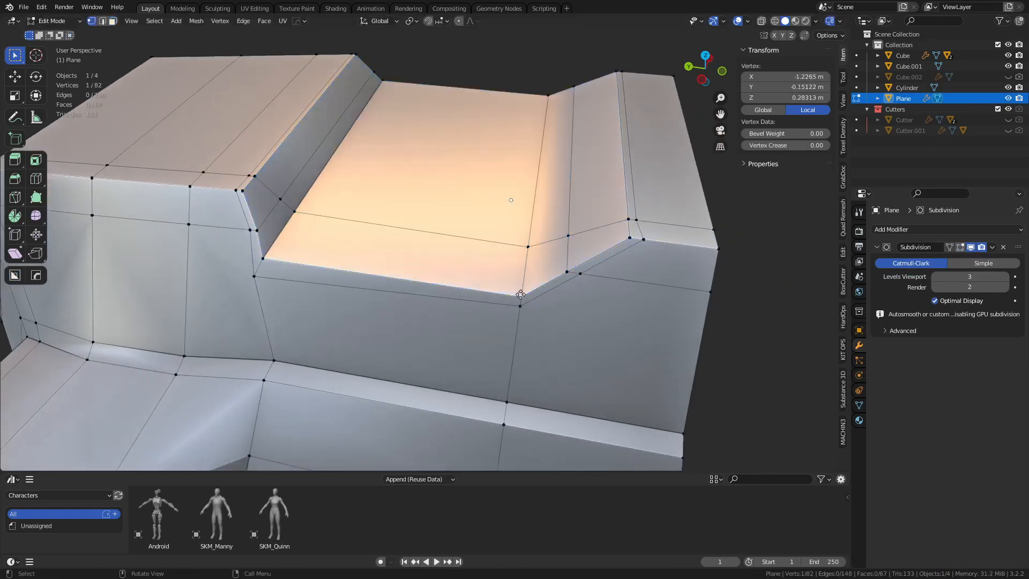
key(g)
right_click(521, 281)
key(g)
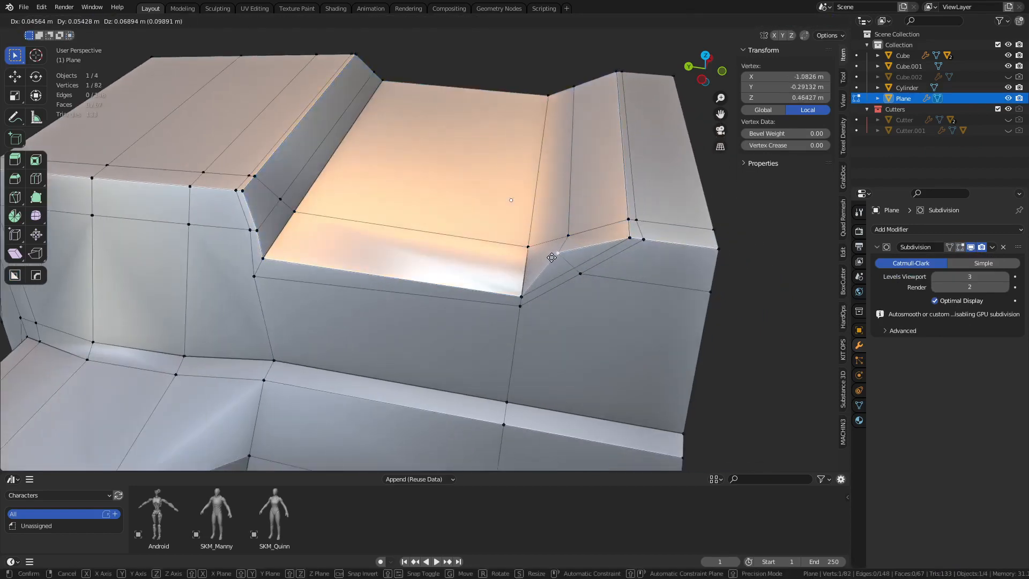
right_click(553, 258)
Step: Delete the duplicate edge along the slope at the notch's near right corner
key(alt+z)
key(2)
click(558, 277)
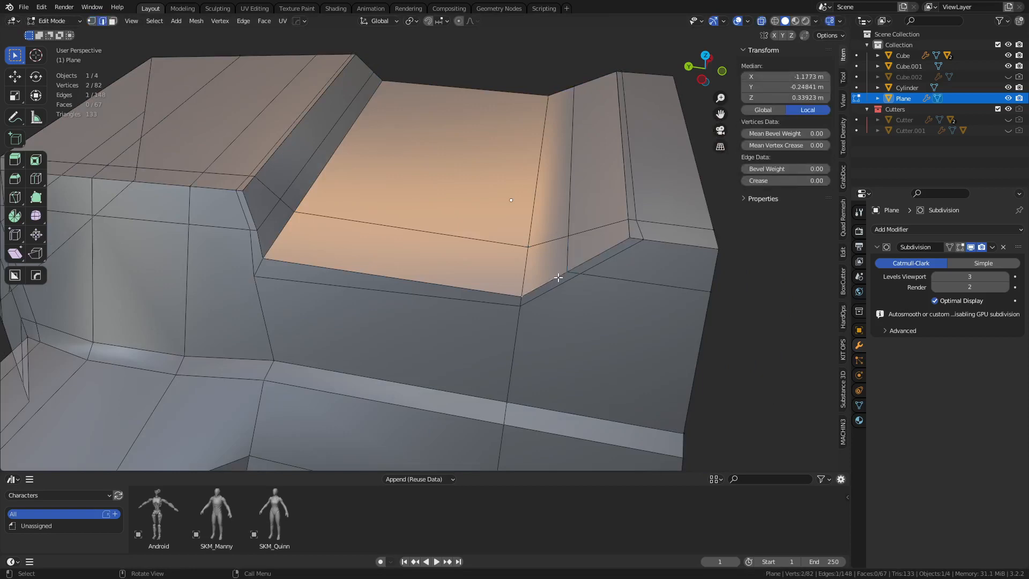
key(x)
click(541, 268)
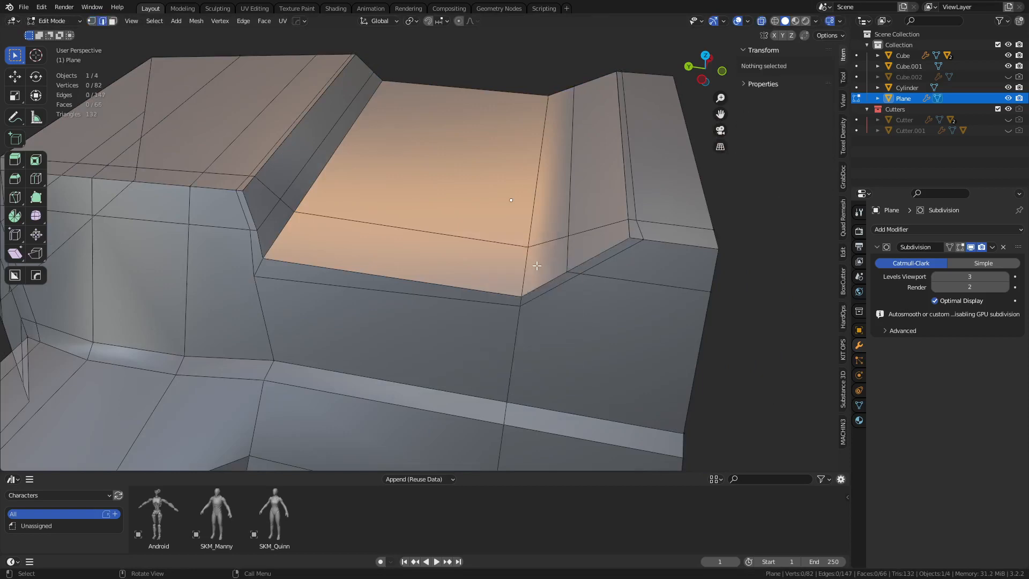
Step: Try deleting individual edges around the notch's near left corner and rim to find the overlapping one
click(261, 241)
key(x)
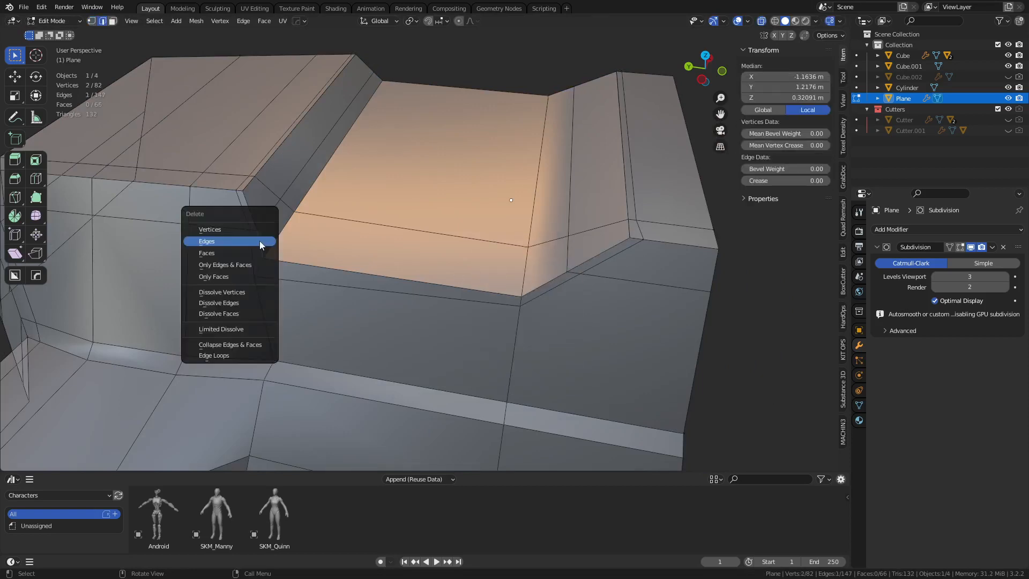
click(259, 241)
key(ctrl+z)
click(253, 212)
key(x)
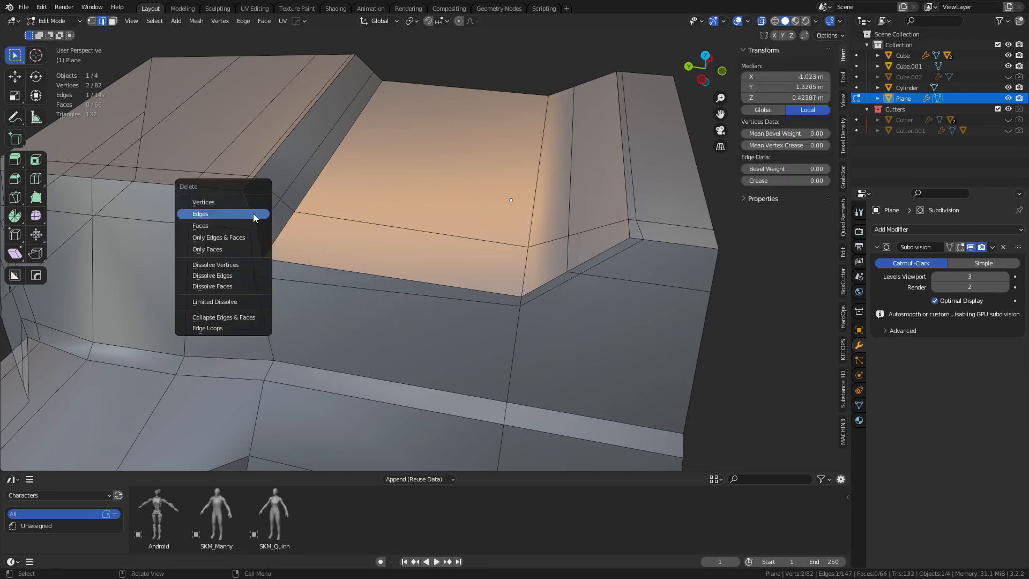
click(254, 214)
key(ctrl+z)
click(271, 189)
key(x)
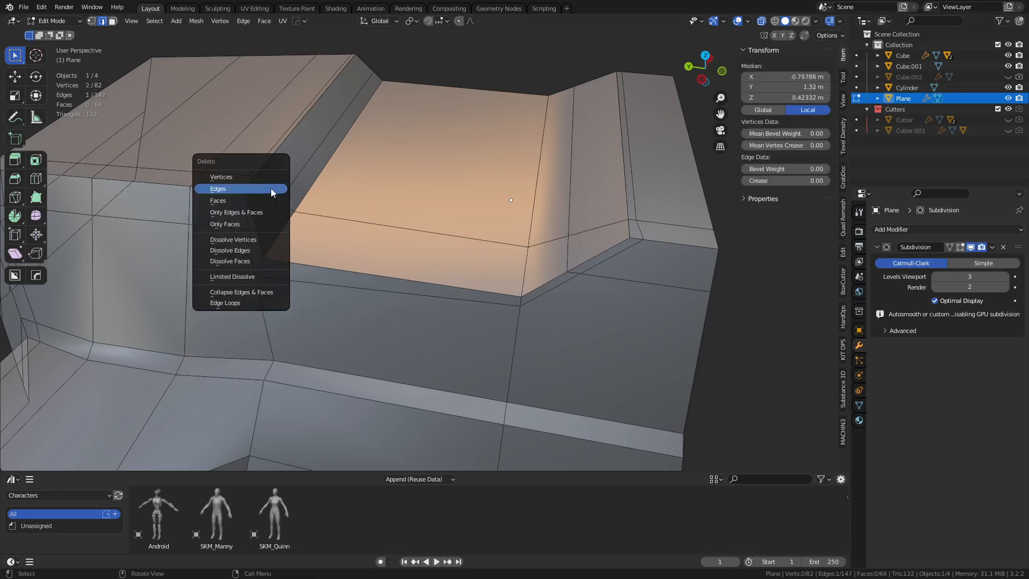
click(271, 191)
middle_drag(372, 211, 445, 236)
key(ctrl+z)
Step: Try to inset the notch's faces inward with Outset turned off
key(3)
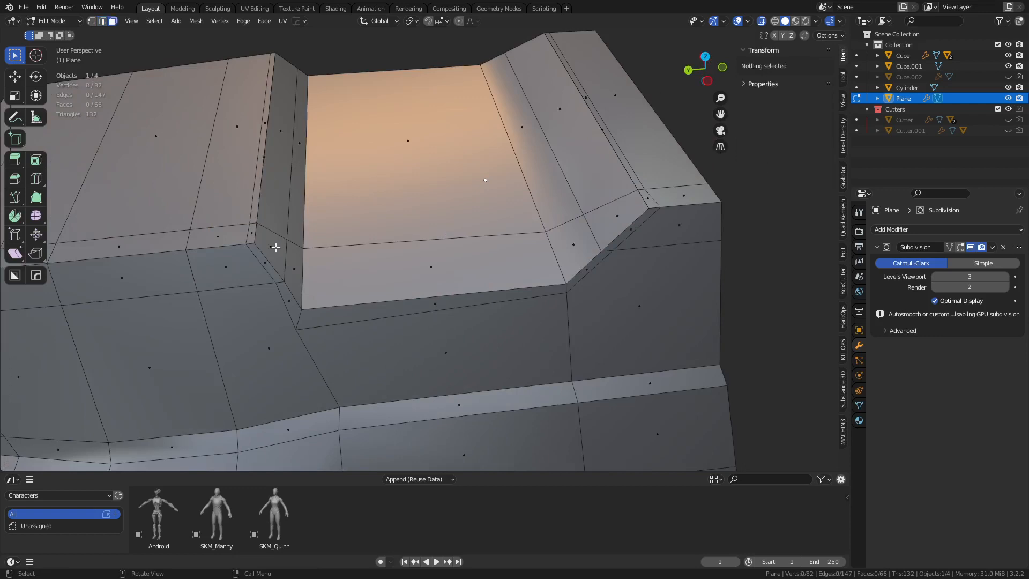
click(277, 248)
ctrl+shift+click(551, 123)
key(i)
key(o)
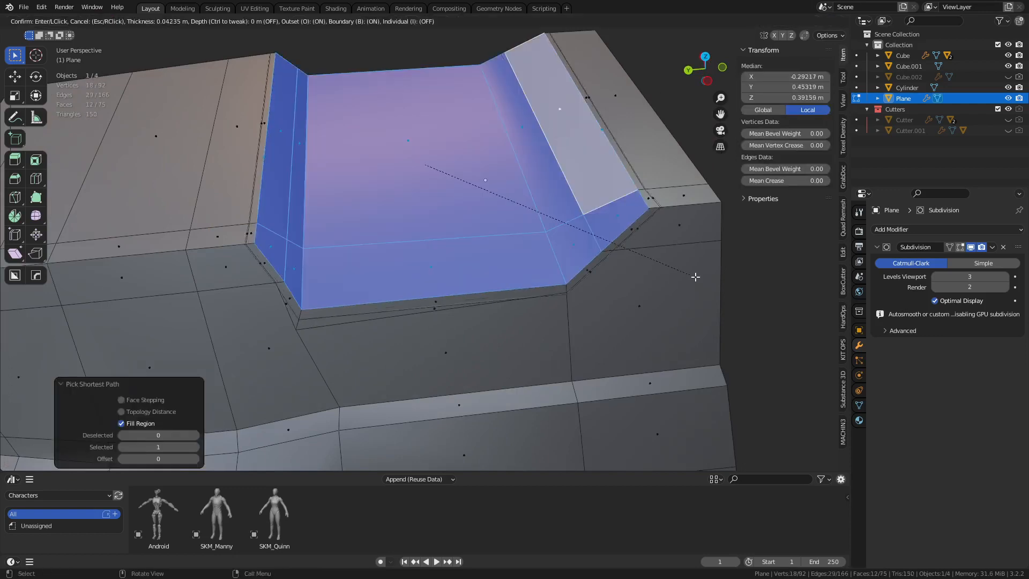
key(o)
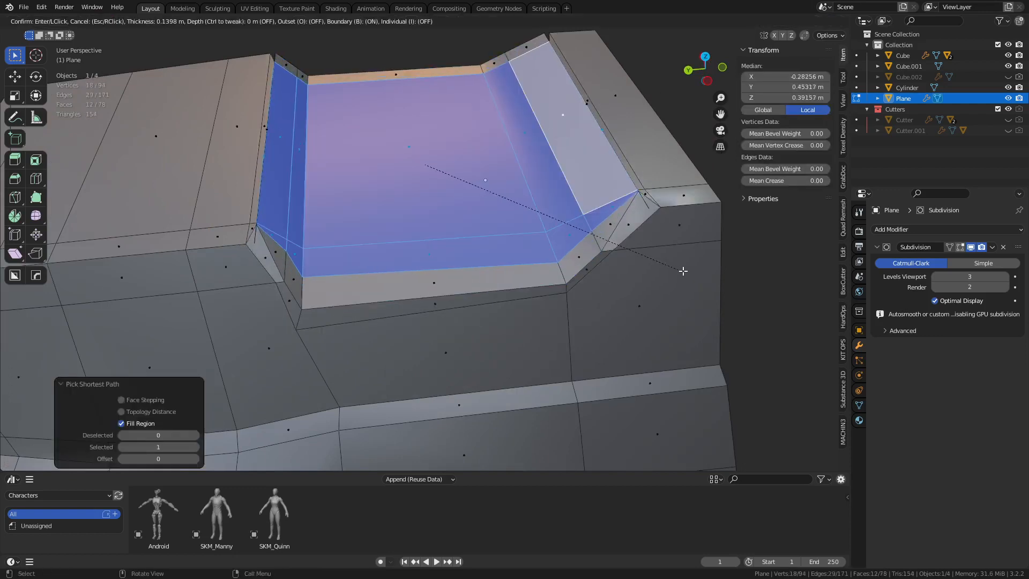
click(695, 254)
shift+middle_drag(695, 253, 564, 263)
scroll(558, 260, up, 3)
key(ctrl+z)
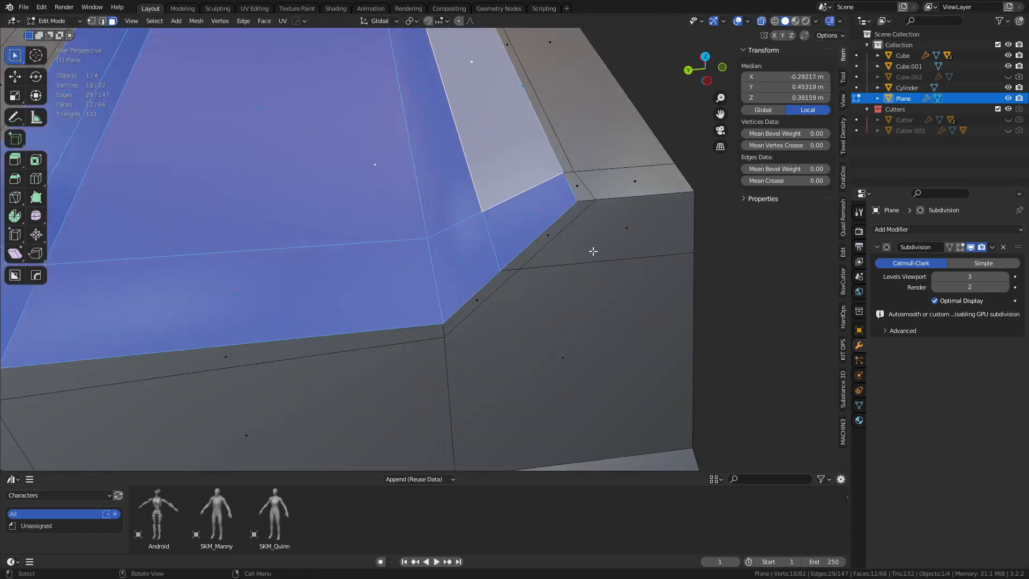
Step: Try to delete the short edge at the upper end of the notch's near right slope
key(1)
click(576, 198)
scroll(589, 218, up, 4)
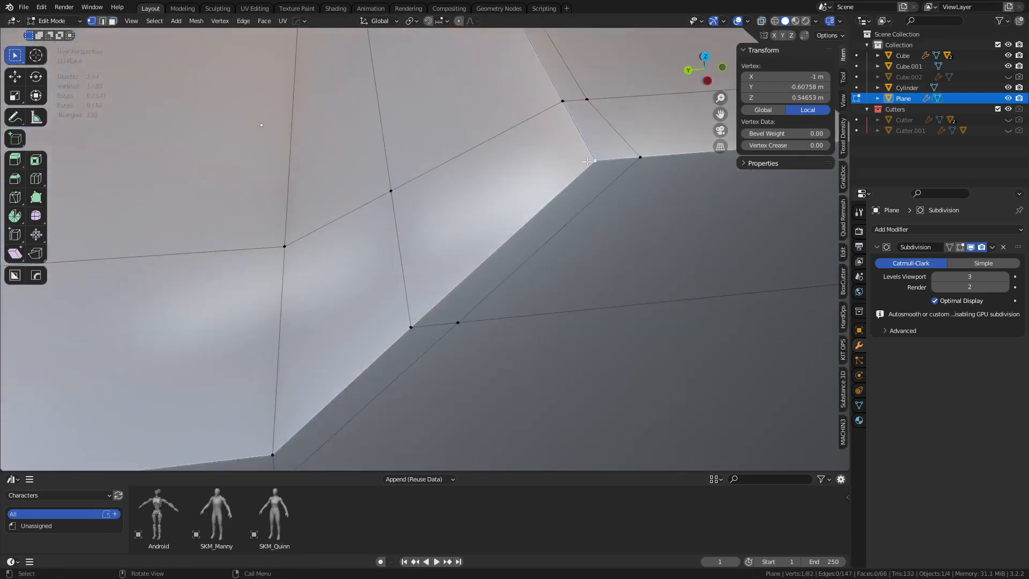
key(2)
click(581, 137)
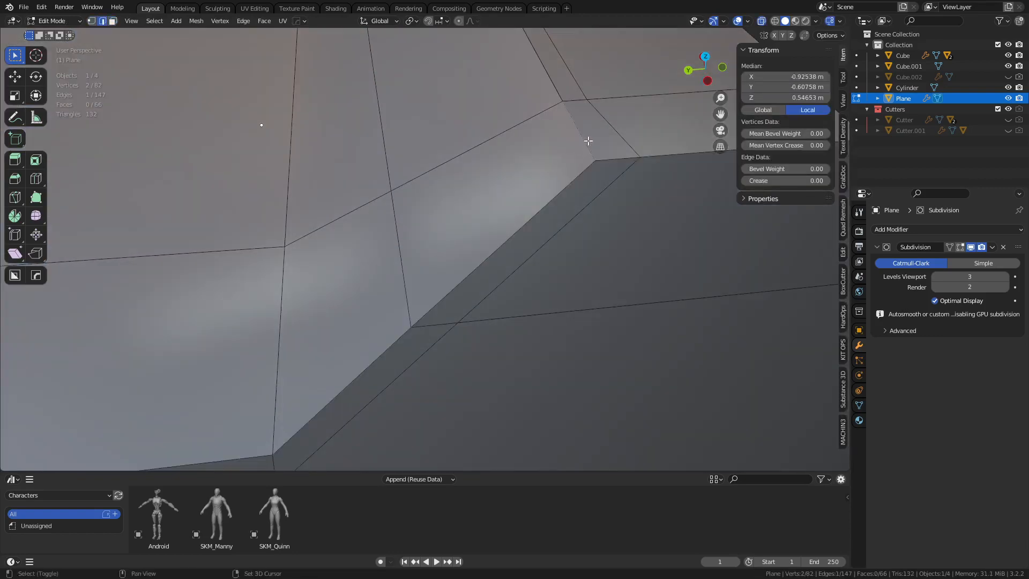
shift+middle_drag(589, 141, 544, 252)
scroll(541, 247, down, 2)
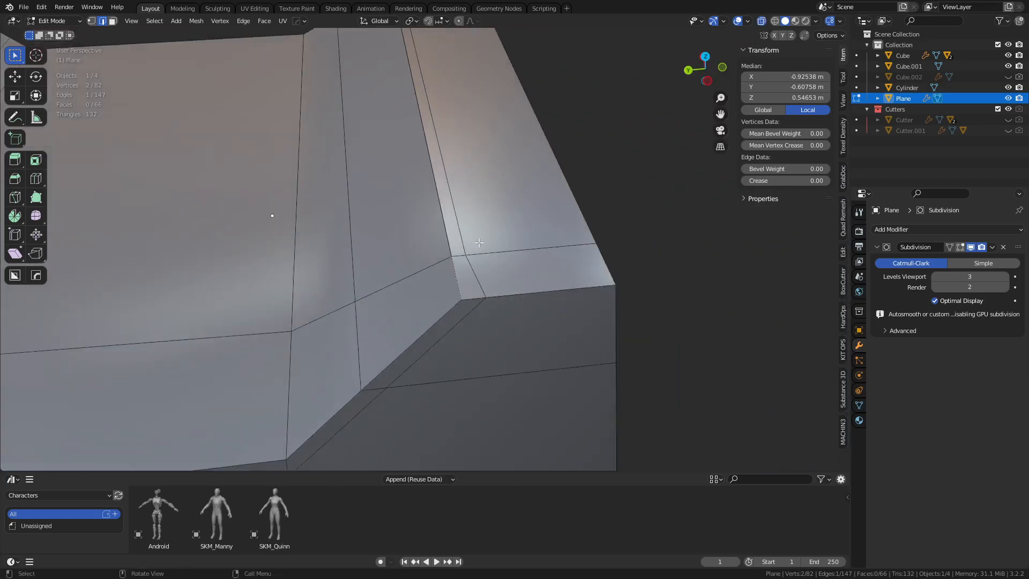
key(x)
click(523, 269)
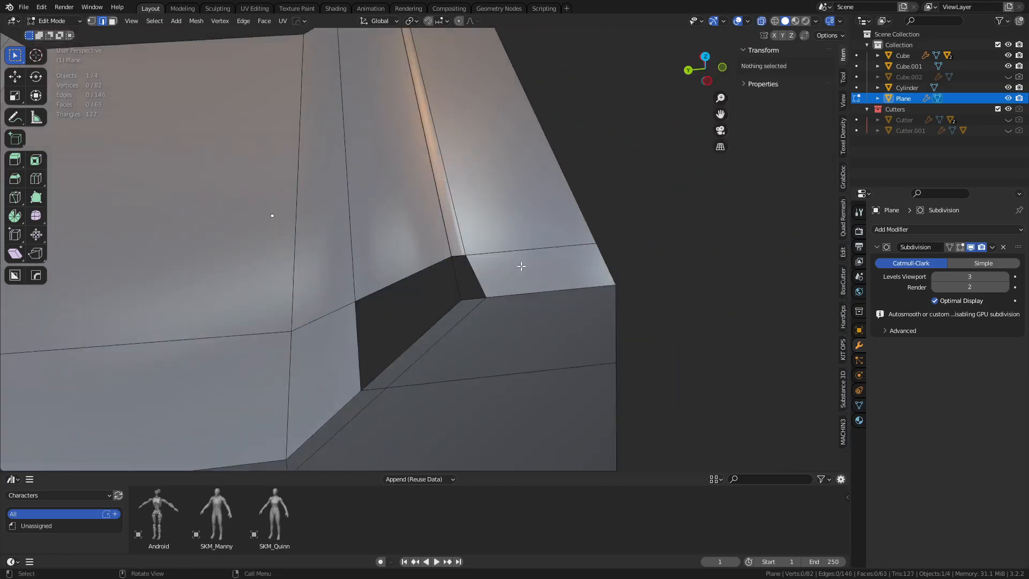
key(ctrl+z)
Step: Delete the duplicate long edge along the notch's right rim, and merge all vertices by distance
click(468, 273)
key(x)
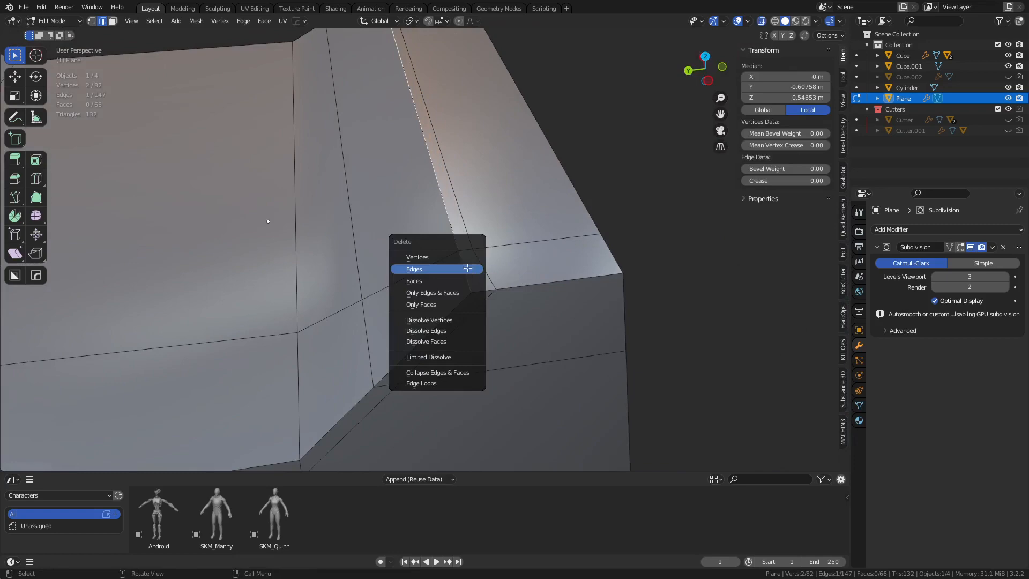
click(468, 268)
scroll(468, 269, down, 3)
shift+middle_drag(468, 284, 604, 257)
key(a)
key(m)
click(558, 264)
key(3)
click(150, 292)
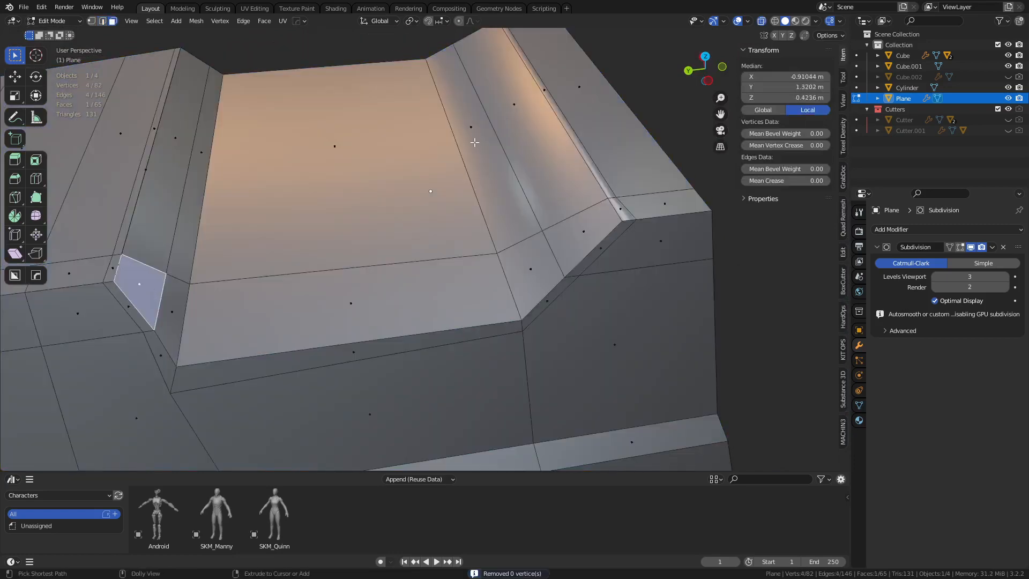
ctrl+shift+click(514, 125)
key(i)
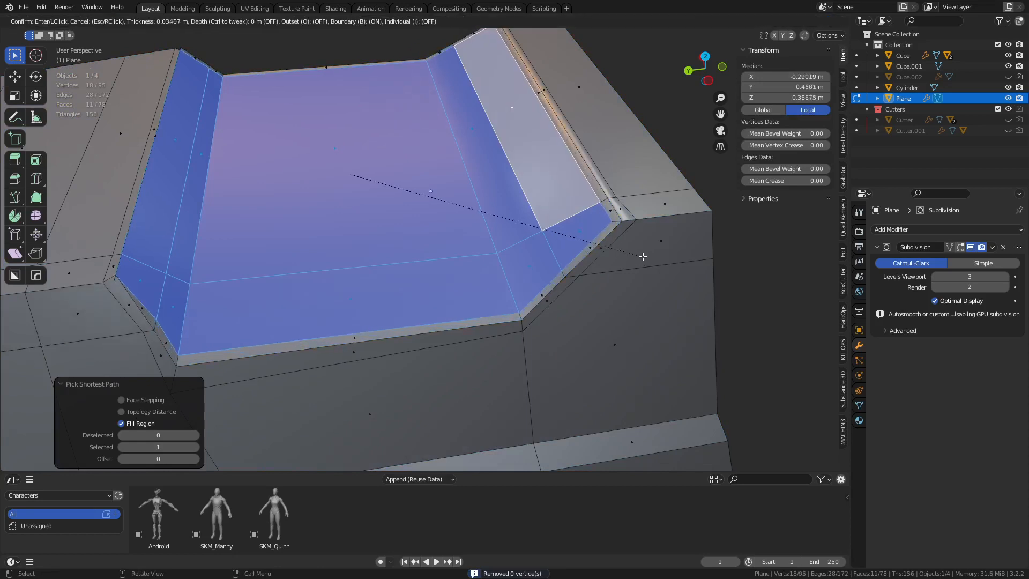
right_click(641, 255)
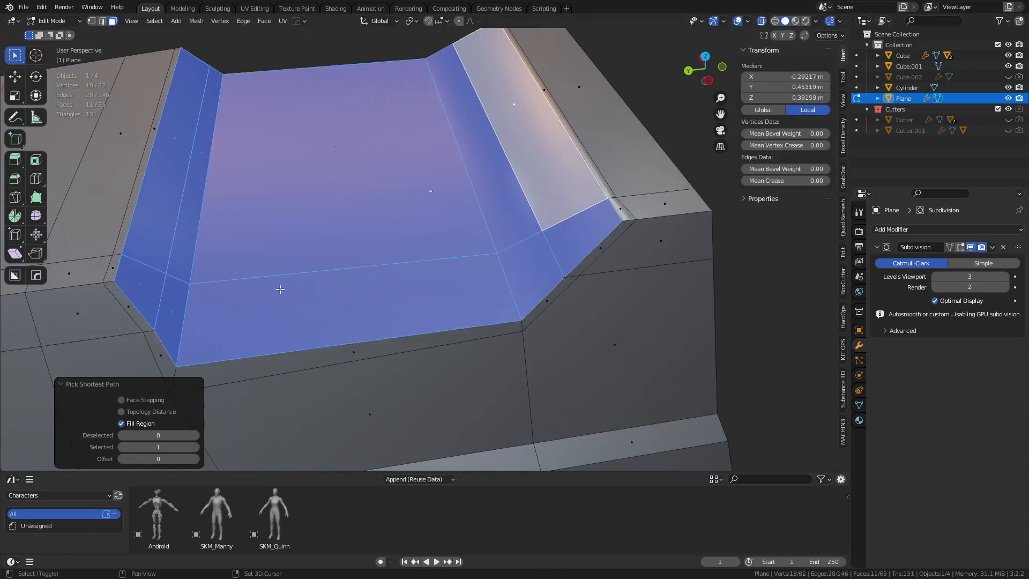
Step: Try to delete the edge loop running along the notch's left rim
shift+middle_drag(114, 275, 252, 223)
key(2)
alt+click(257, 219)
key(x)
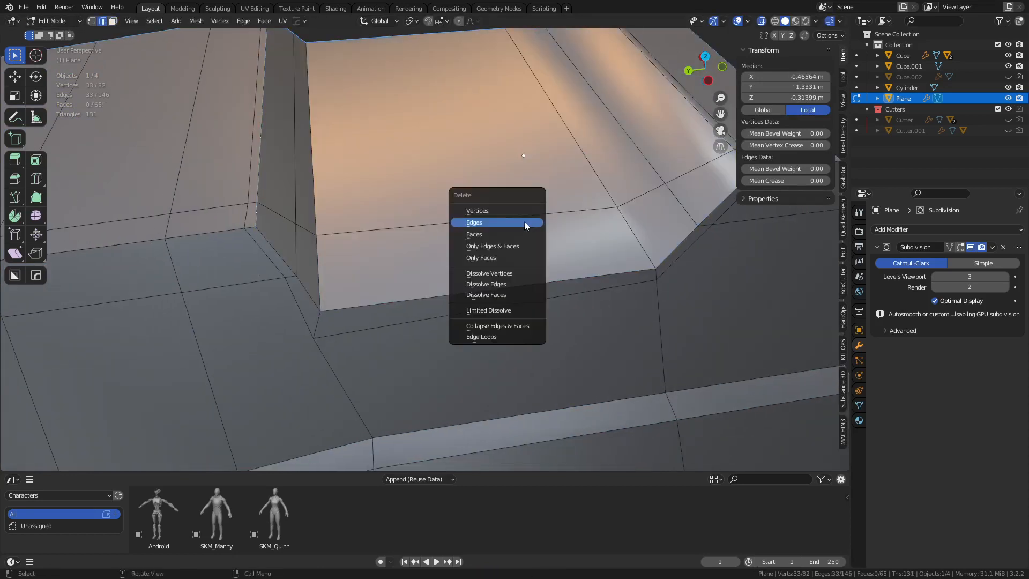
click(524, 220)
key(ctrl+z)
Step: Delete the duplicate long edge along the notch's left rim, and merge all vertices by distance
click(256, 213)
right_click(258, 216)
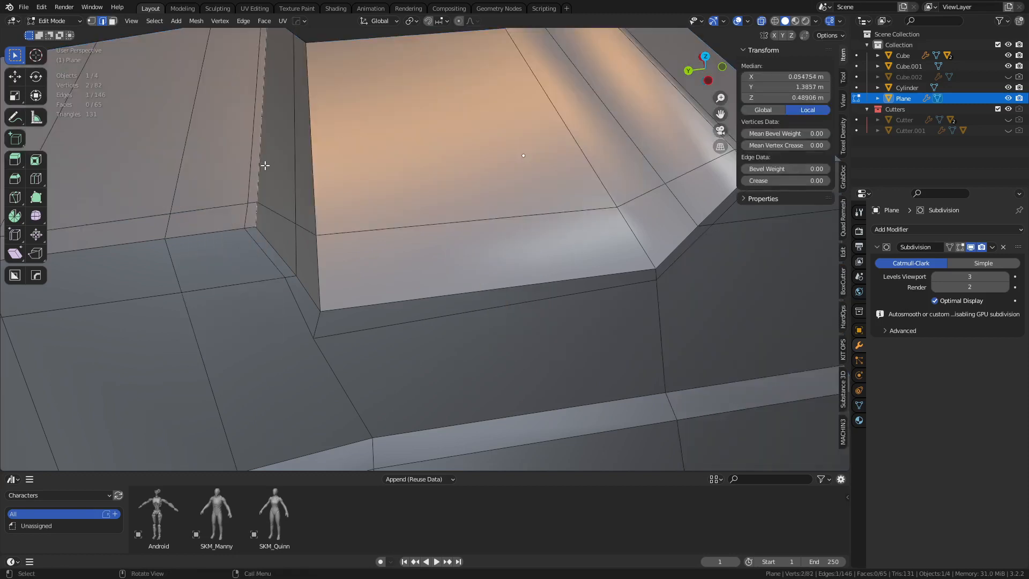
key(x)
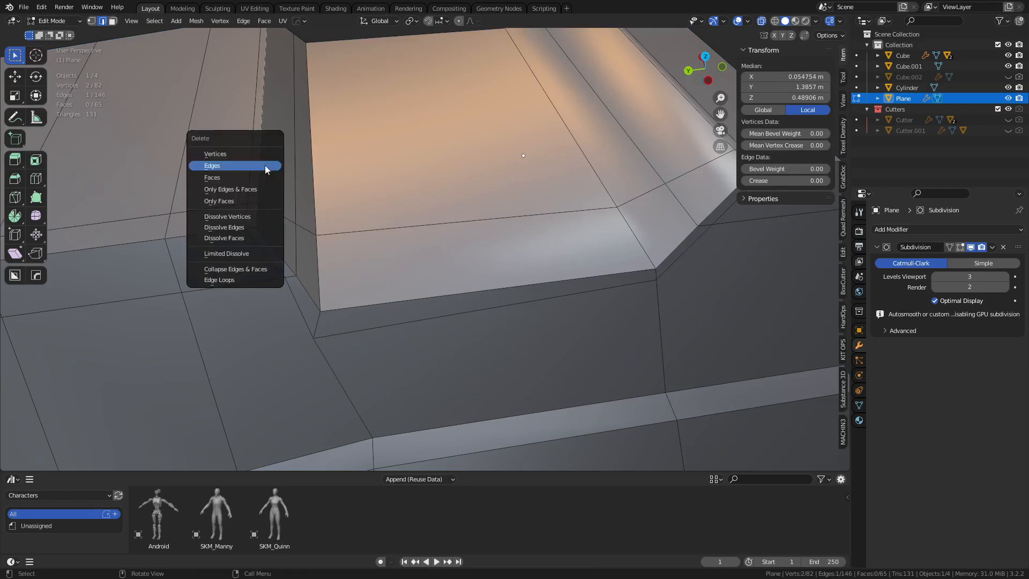
click(265, 166)
key(a)
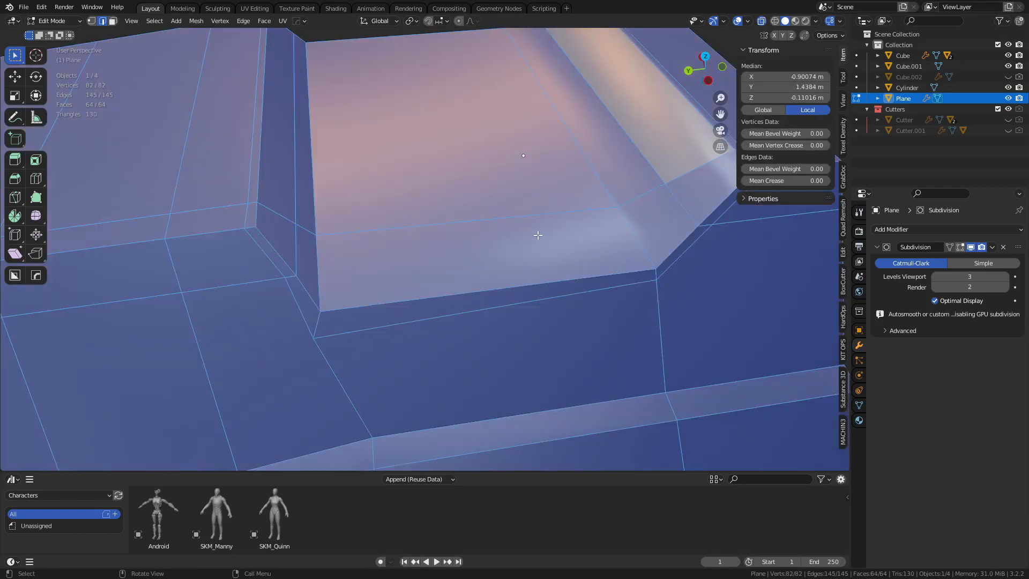
key(m)
click(538, 236)
Step: Select all the notch's floor and side faces and inset them about 0.044 m with Boundary off
shift+middle_drag(551, 228, 433, 345)
key(3)
click(156, 352)
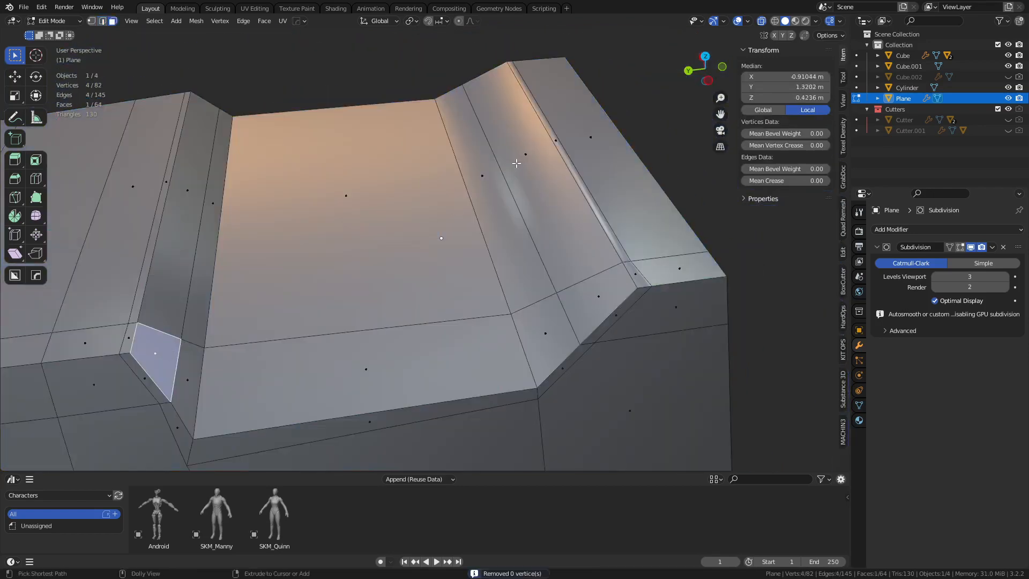
ctrl+shift+click(517, 163)
key(KP_Decimal)
key(i)
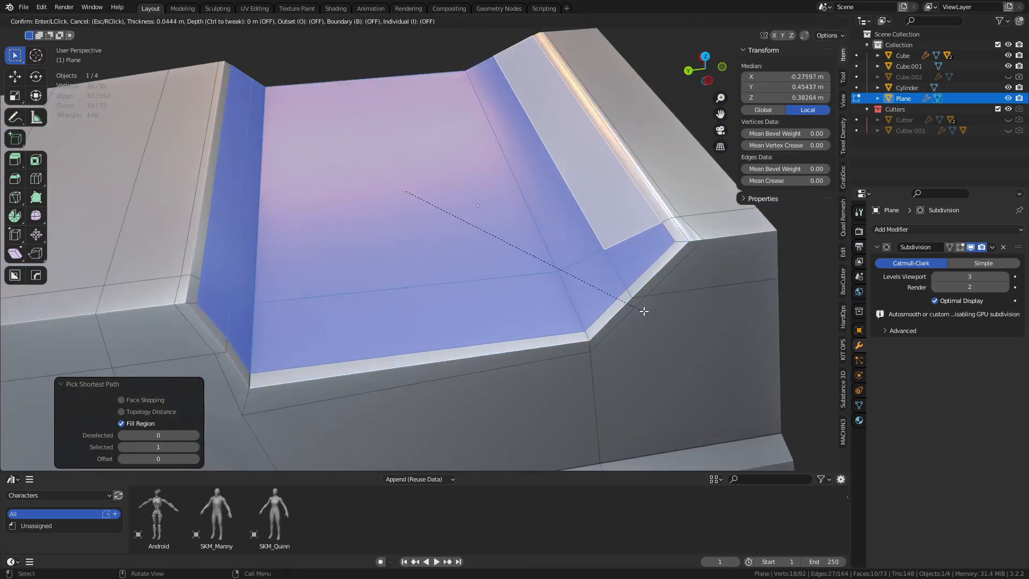
click(644, 309)
Step: Mirror the entire plane mesh across the X axis and return to Object Mode
scroll(643, 311, down, 3)
key(Tab)
scroll(609, 305, down, 4)
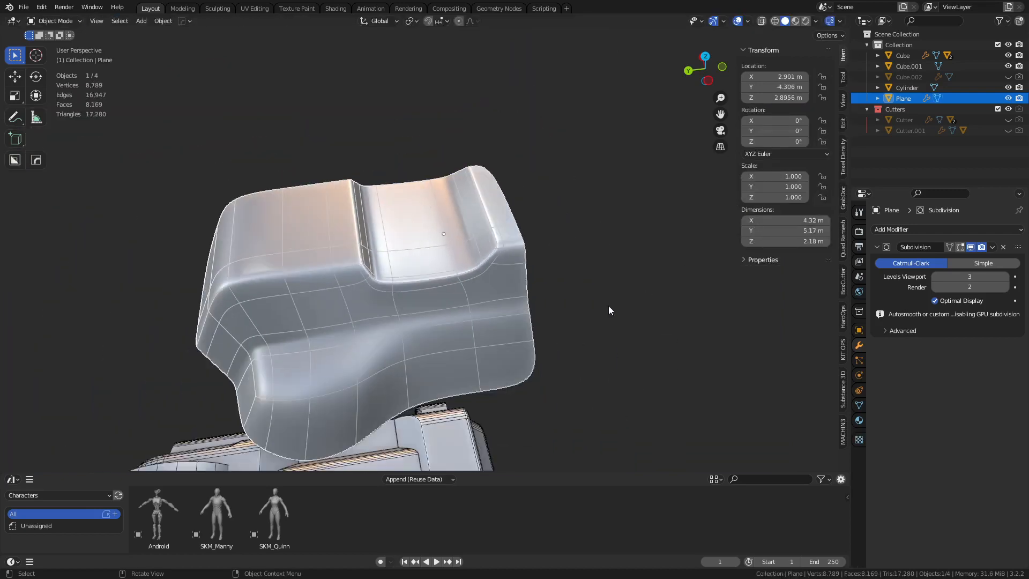
middle_drag(609, 305, 447, 299)
key(Tab)
key(a)
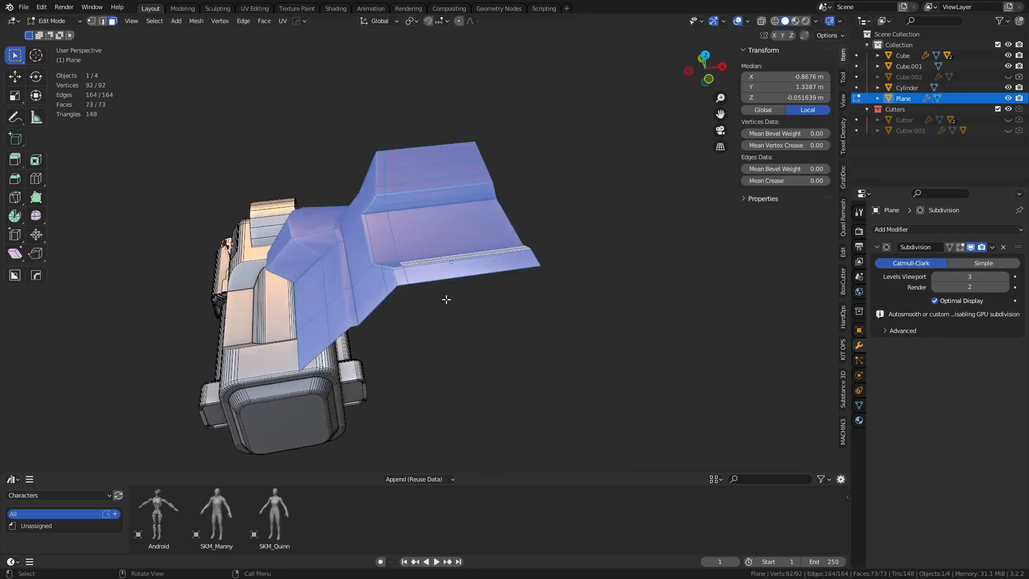
key(alt+x)
key(Tab)
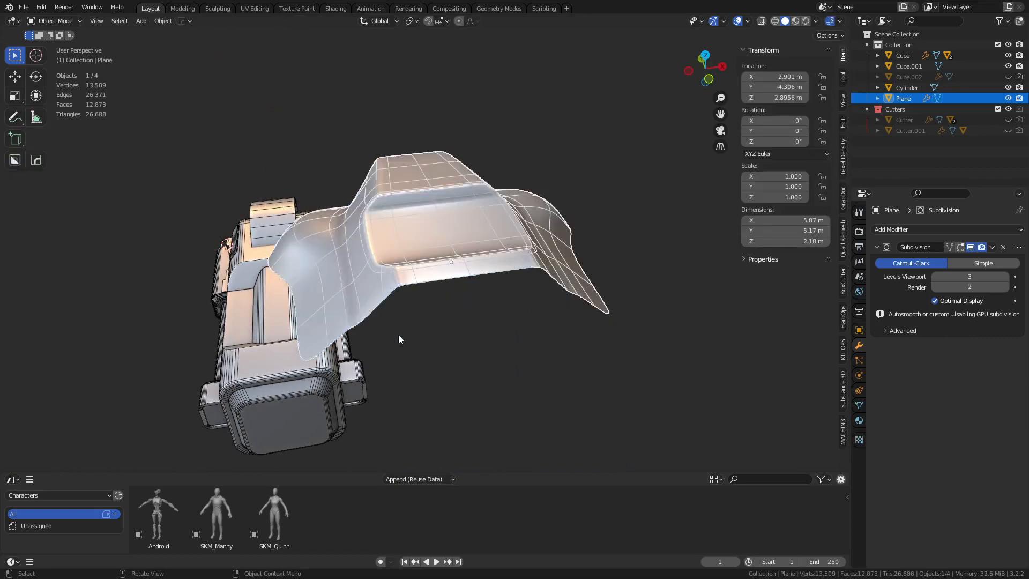
Step: Add one loop cut across the dark slanted face at the mesh's far end, slid by a factor of 0.383
middle_drag(398, 334, 590, 312)
scroll(584, 317, up, 2)
shift+middle_drag(454, 385, 509, 316)
key(Tab)
click(558, 307)
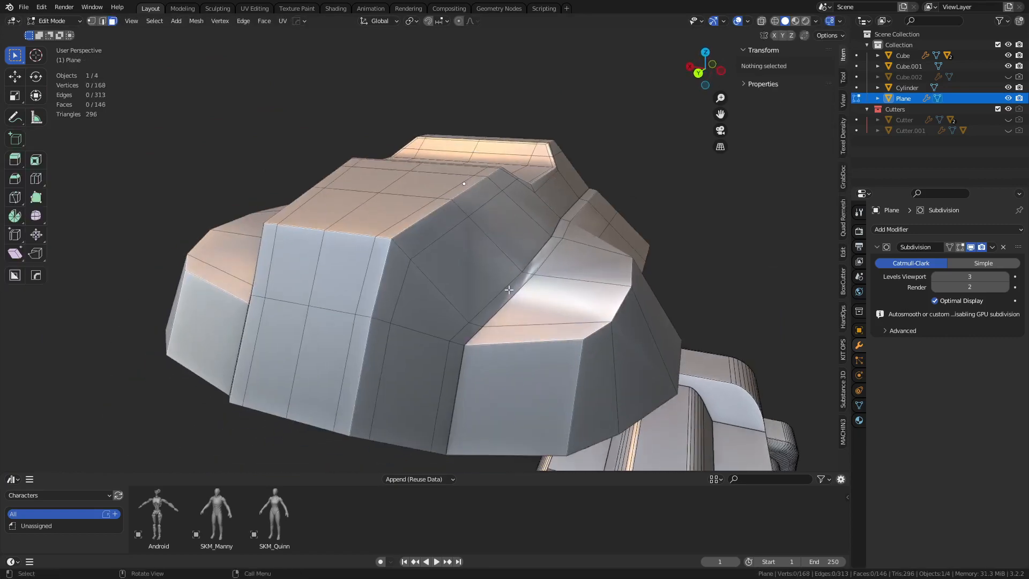
scroll(499, 285, up, 3)
key(ctrl+r)
click(462, 257)
click(435, 262)
Step: Add two more loop cuts through the same slanted face to form a small grid near its upper corner
key(ctrl+r)
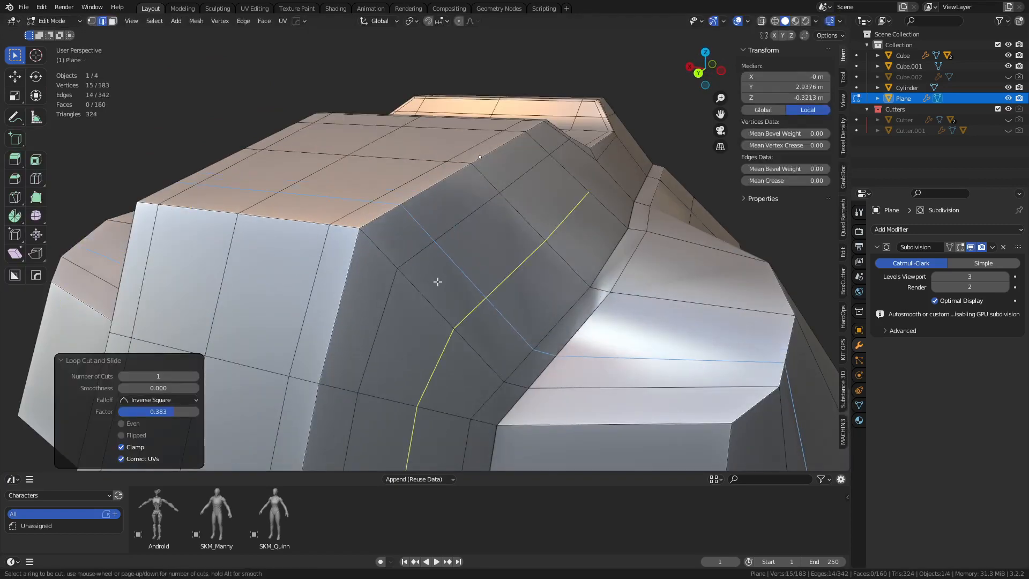
click(437, 282)
click(412, 262)
key(ctrl+r)
click(453, 239)
click(453, 235)
Step: Select the two-by-two block of small faces on the slanted side and inset it 0.1019 m
key(3)
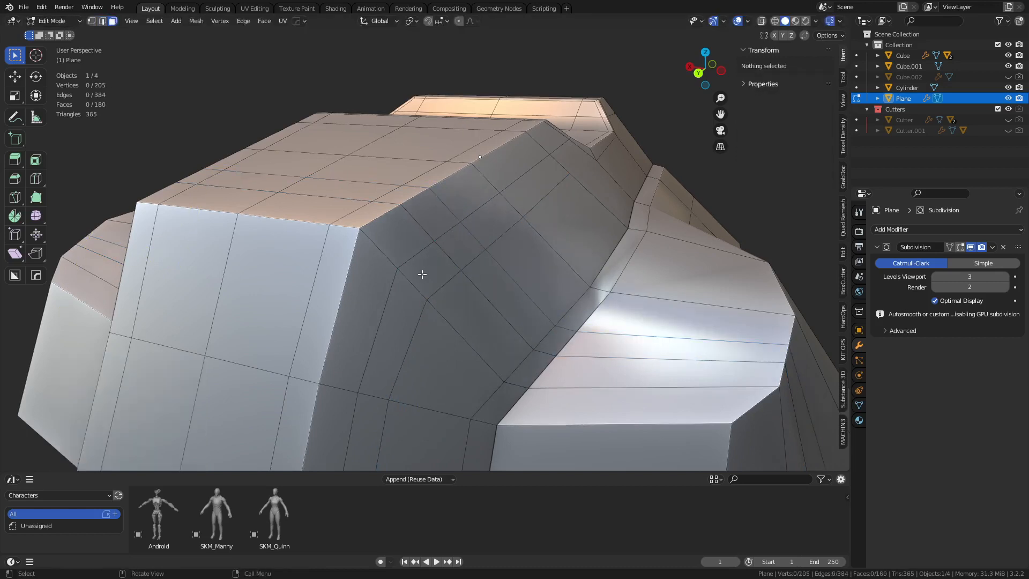
click(425, 273)
ctrl+shift+click(438, 224)
key(i)
click(533, 274)
Step: Shape the inset faces into a circle with LoopTools at an angle of 12°, and dissolve them into a single face
right_click(534, 273)
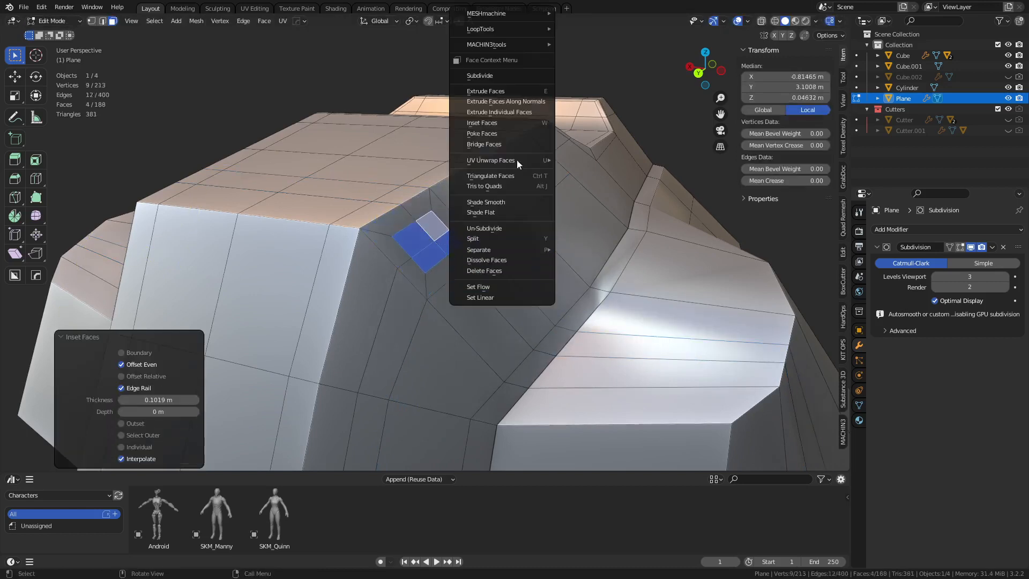
mouse_move(503, 28)
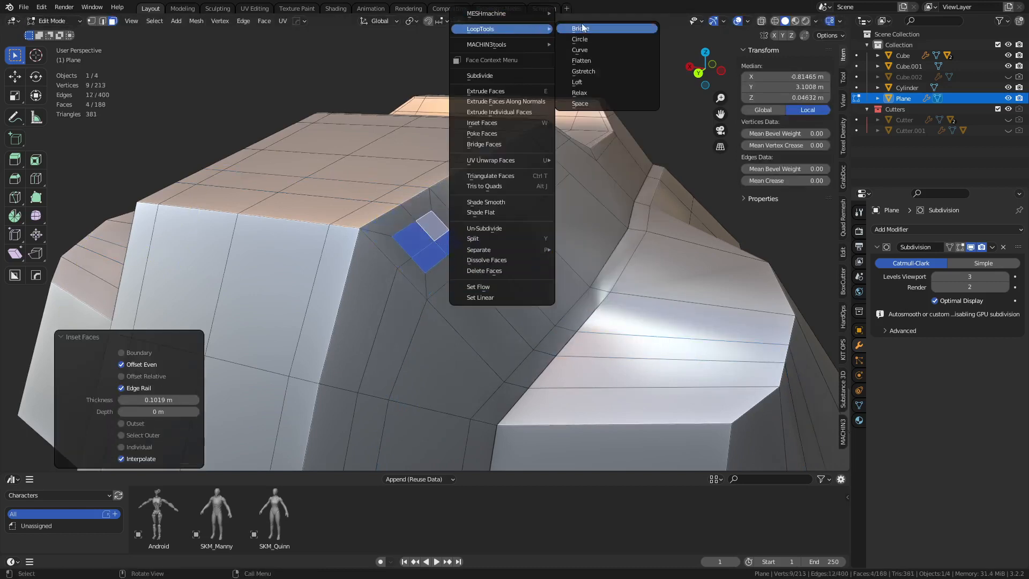
click(618, 40)
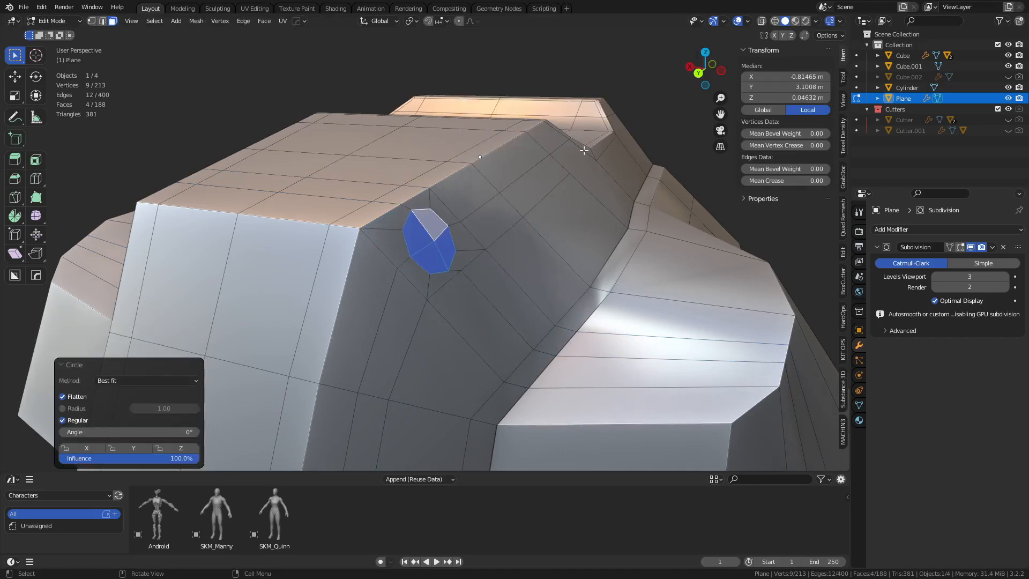
middle_drag(483, 225, 435, 272)
key(grave)
click(502, 309)
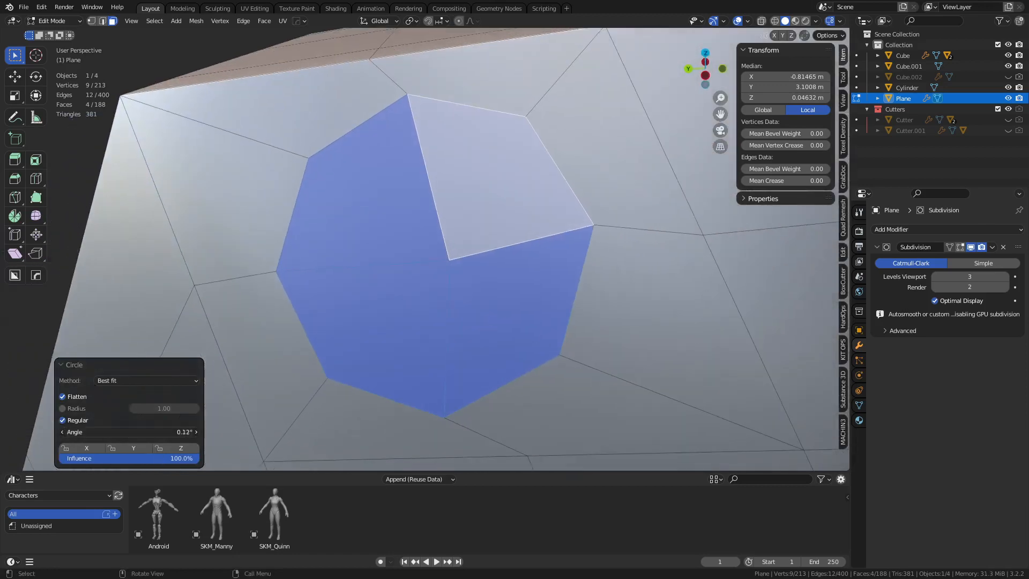
mouse_move(182, 432)
mouse_down()
mouse_move(206, 432)
mouse_move(193, 432)
mouse_up()
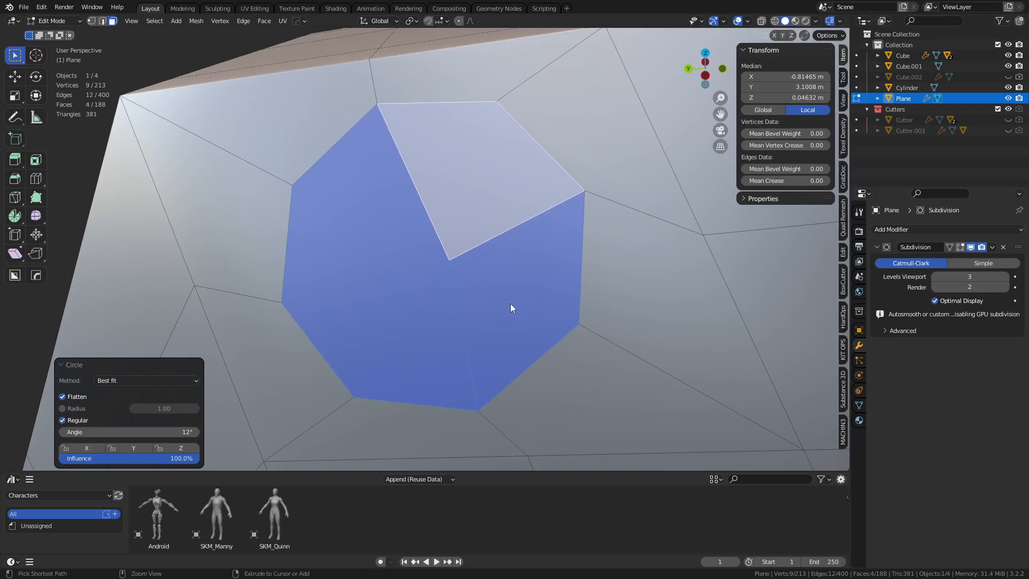
key(ctrl+x)
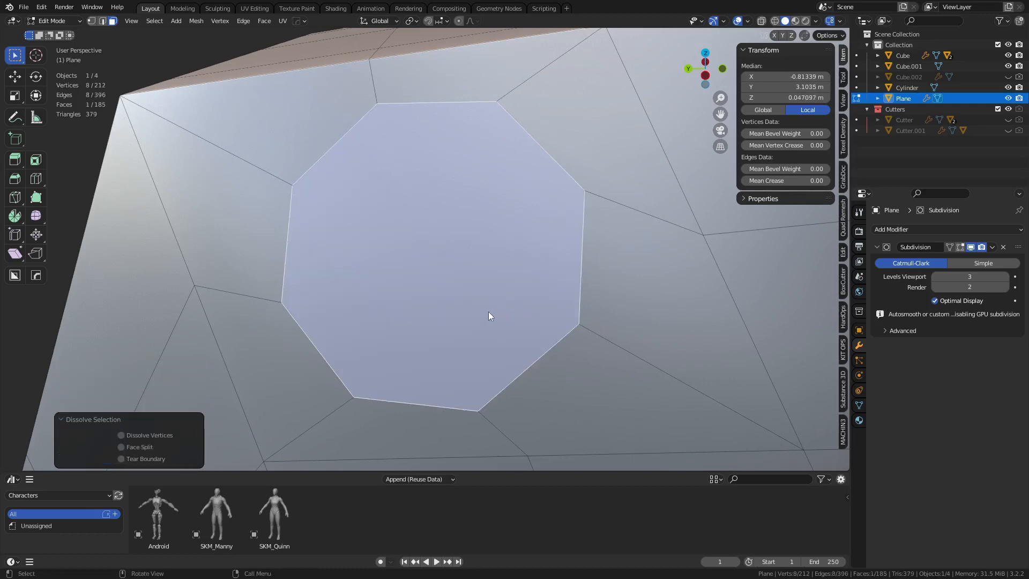
Step: Set the transform orientation to Normal and rotate the octagonal face 4.93° about its normal Z axis
middle_drag(488, 315, 561, 321)
middle_drag(562, 378, 377, 36)
click(413, 21)
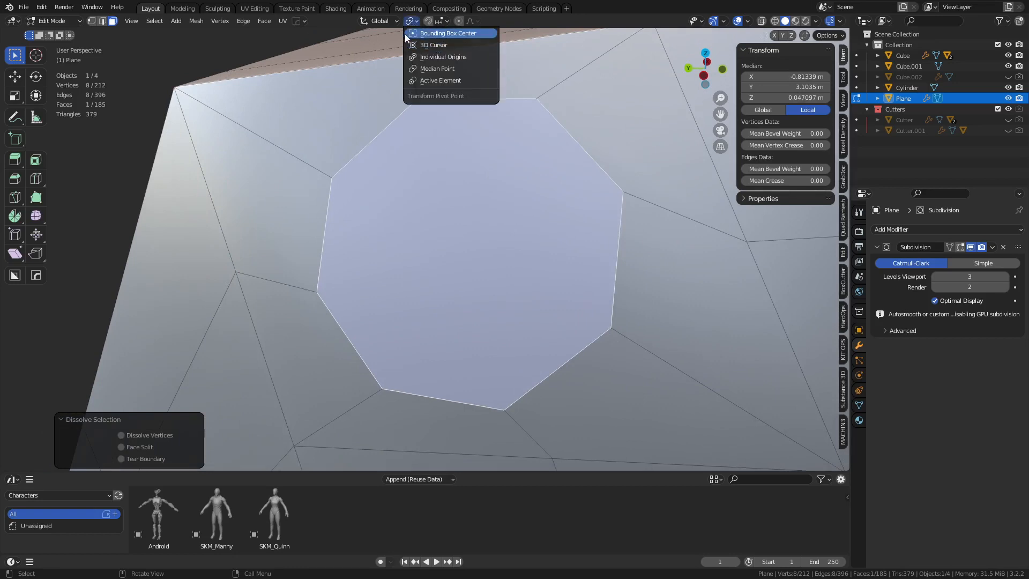
click(377, 21)
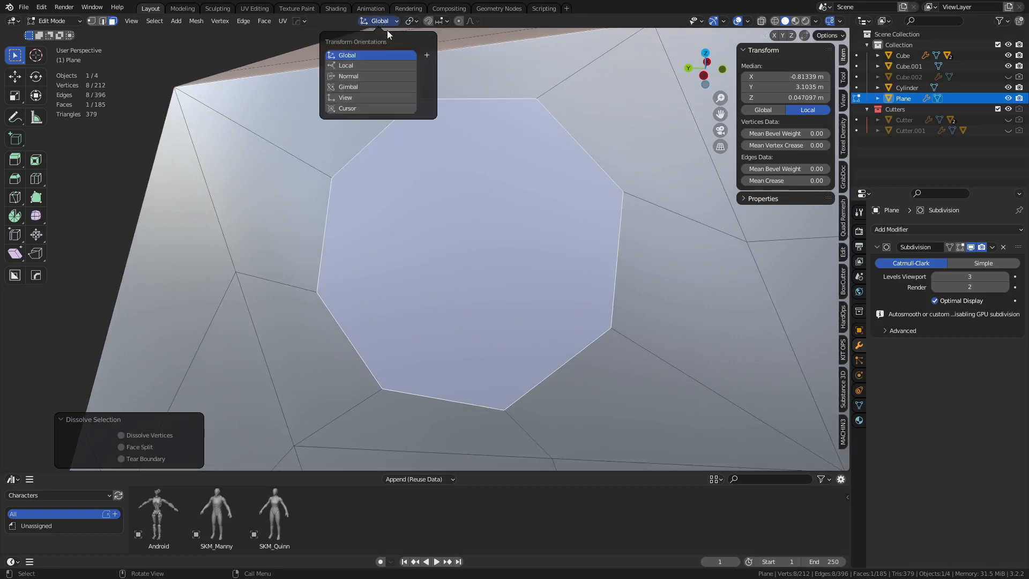
click(369, 76)
key(r)
key(z)
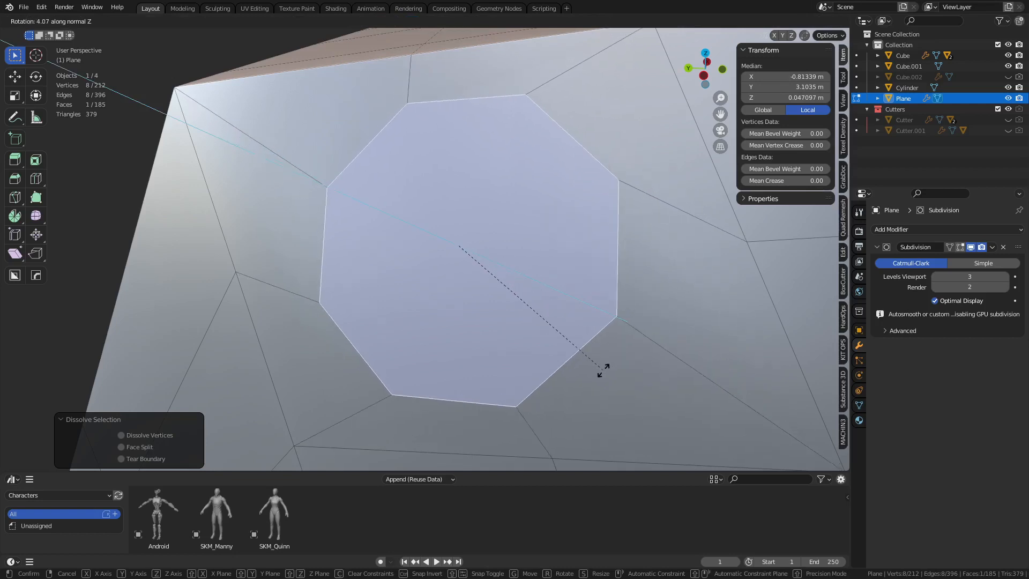
click(606, 370)
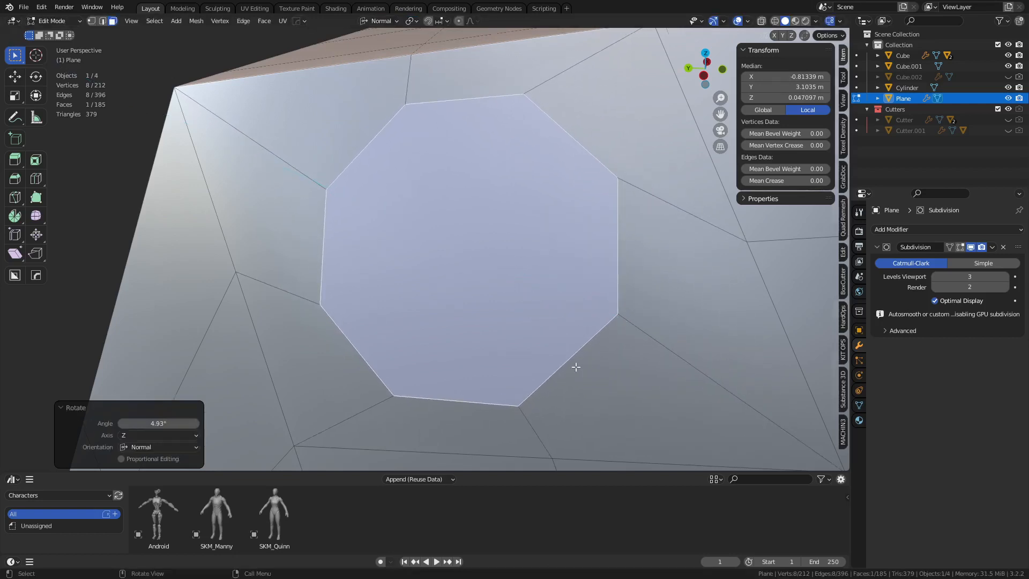
Step: Scale the octagonal face to 0.930 and rotate it -6.28° about its normal Z axis
middle_drag(575, 367, 530, 365)
key(s)
click(559, 363)
key(r)
key(z)
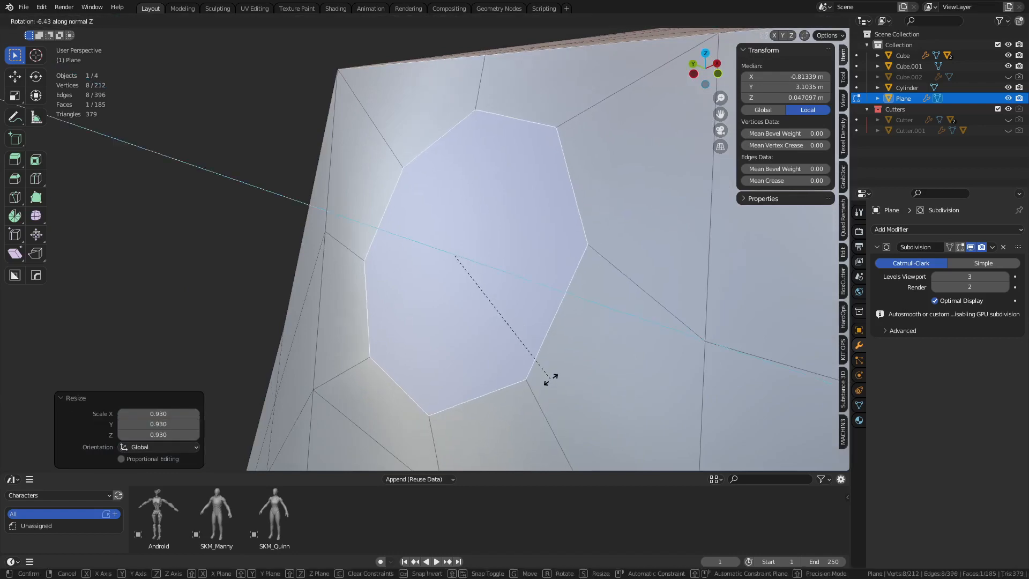
click(549, 378)
scroll(528, 311, down, 3)
middle_drag(515, 288, 563, 320)
key(r)
key(z)
right_click(513, 296)
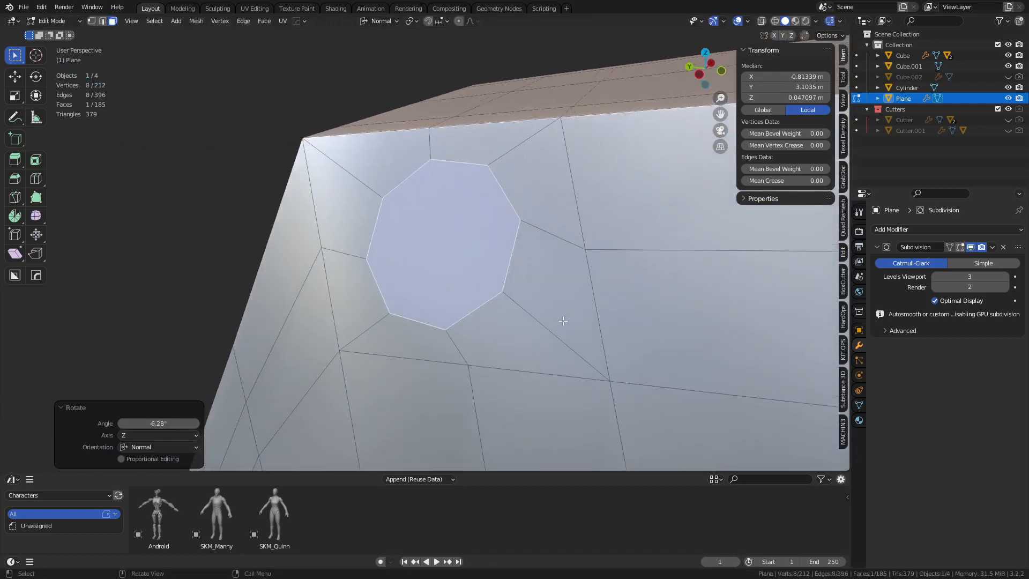
Step: Inset the octagonal face 0.03377 m with a depth of -0.04395 m to form a tapered recess
key(i)
click(562, 325)
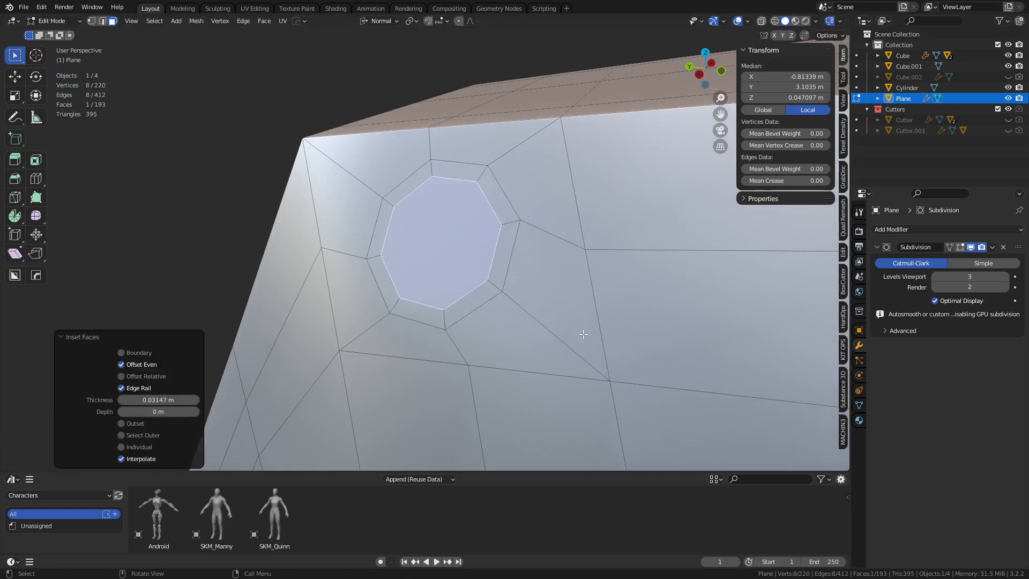
key(i)
key(ctrl)
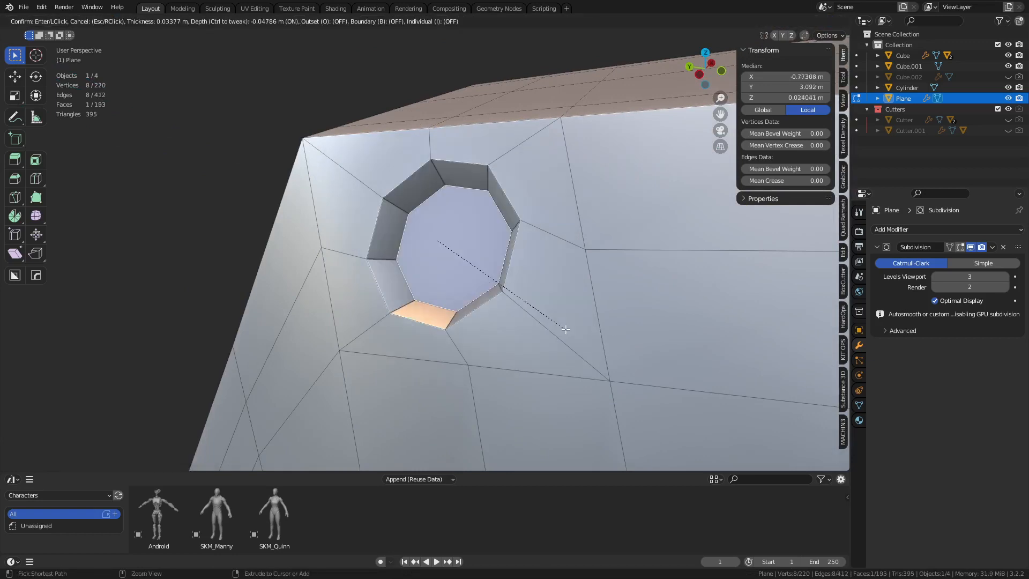
click(568, 329)
middle_drag(567, 330, 617, 331)
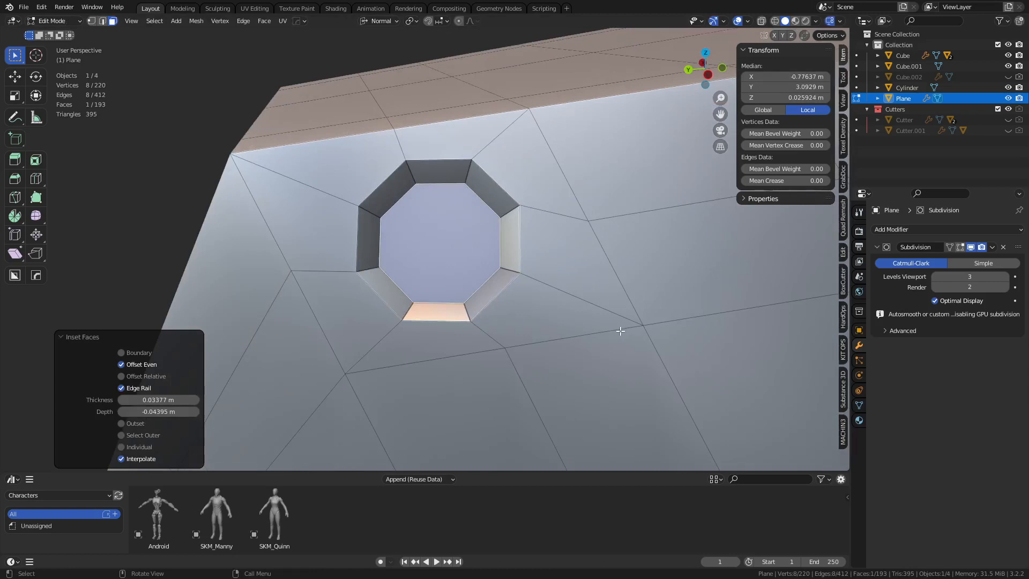
Step: Inset the recess floor 0.01645 m and add supporting edge loops around the recess's sloped wall
key(i)
click(610, 329)
key(ctrl+r)
click(417, 306)
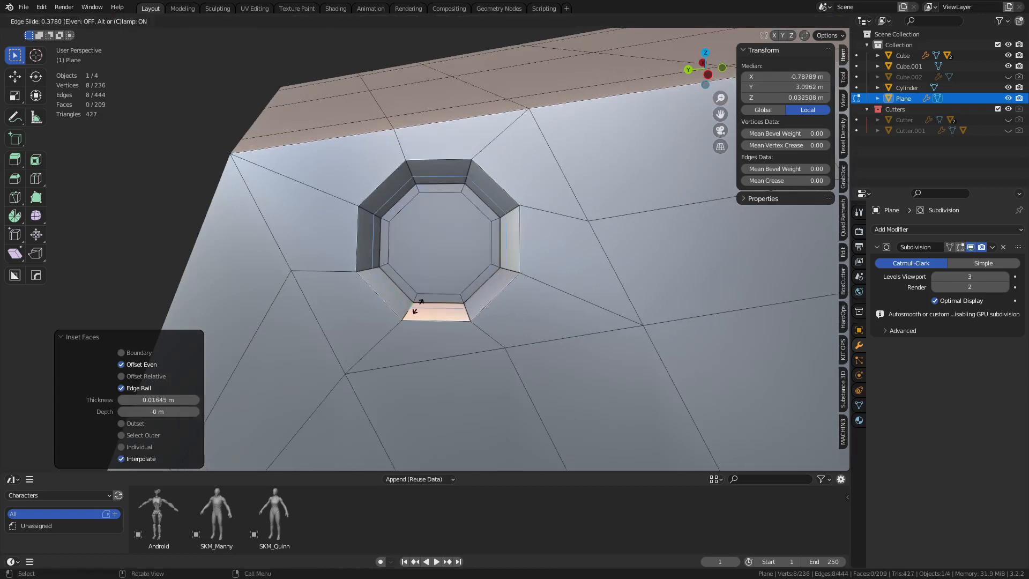
click(418, 306)
key(alt+a)
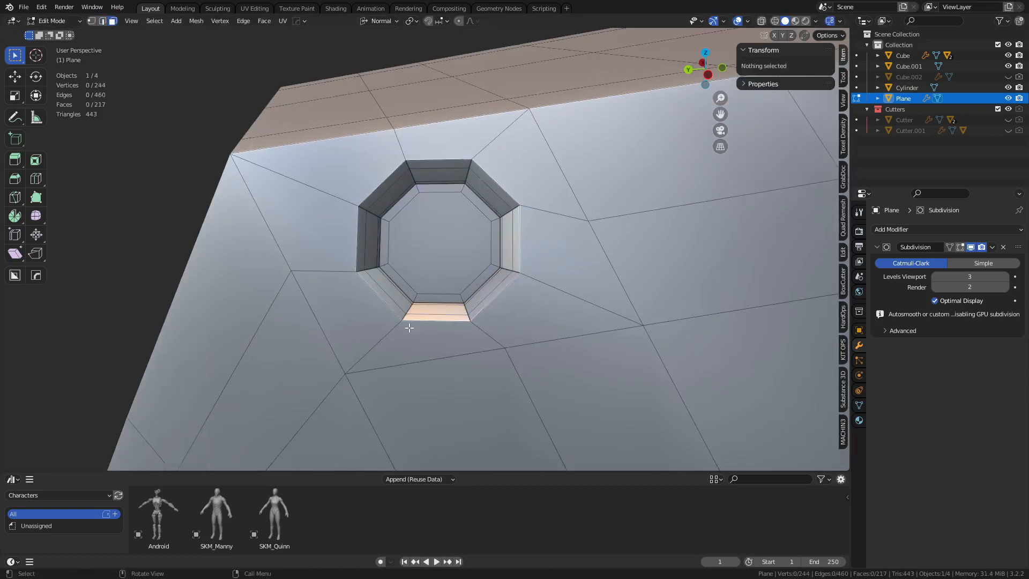
Step: Add an even-spaced support loop just outside the recess rim and return to Object Mode to show the subdivided result
scroll(407, 325, up, 1)
key(ctrl+r)
click(384, 351)
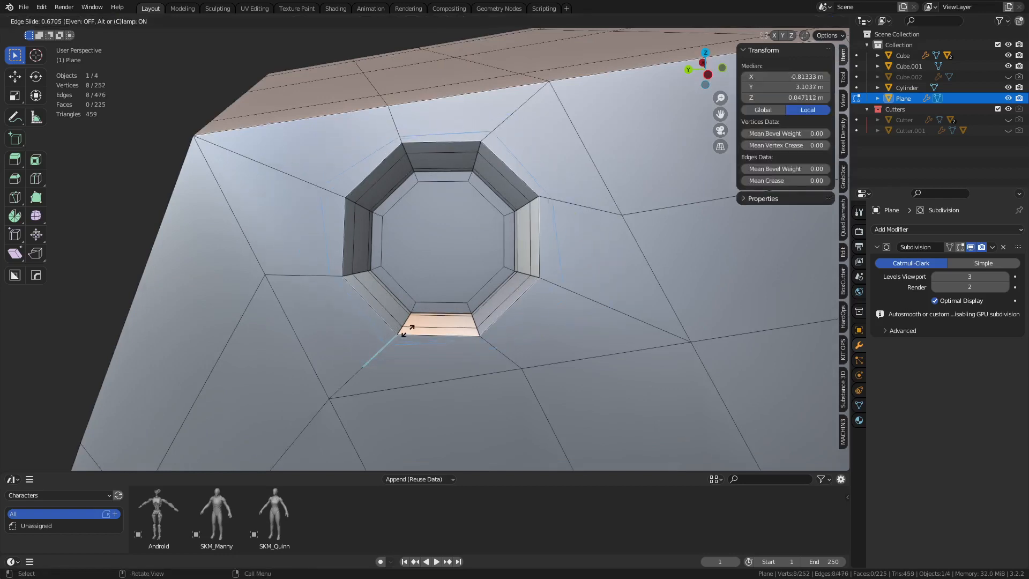
key(e)
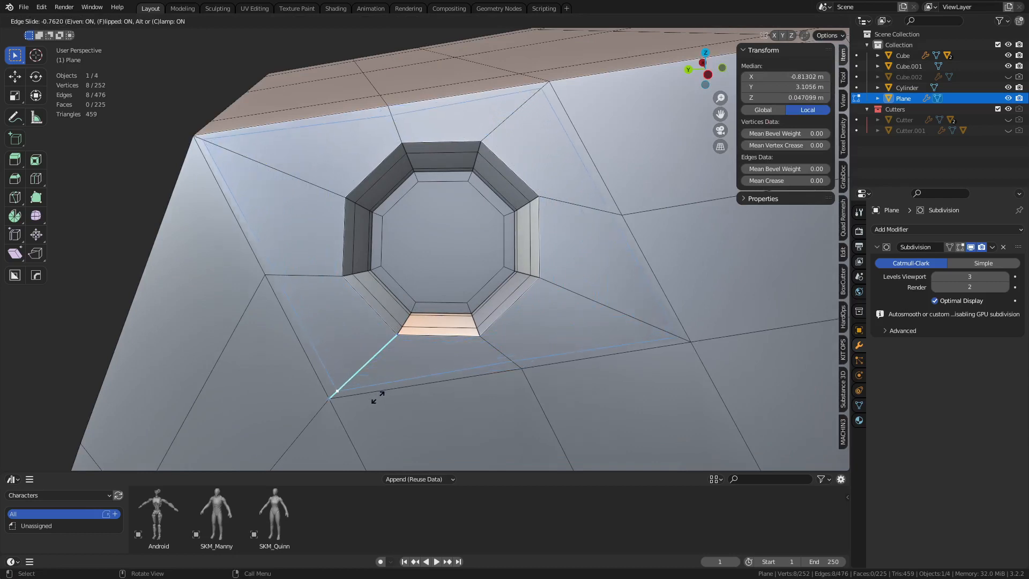
click(435, 352)
key(Tab)
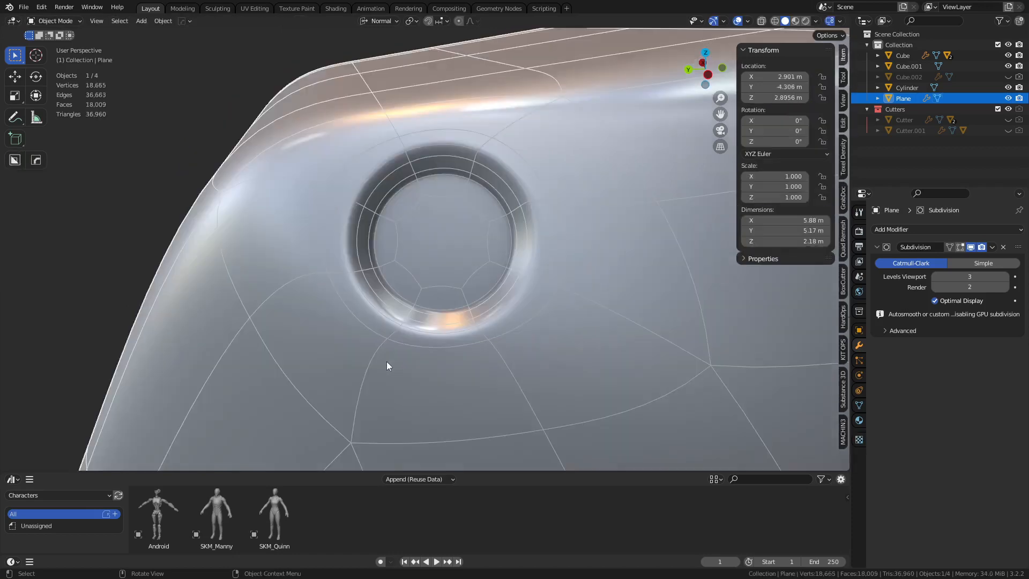
Step: Select the recess floor face in Edit Mode and extrude it in place, scaled down into a smaller concentric octagon
scroll(387, 362, down, 5)
click(246, 285)
scroll(245, 285, down, 3)
click(365, 289)
key(Tab)
scroll(375, 284, up, 7)
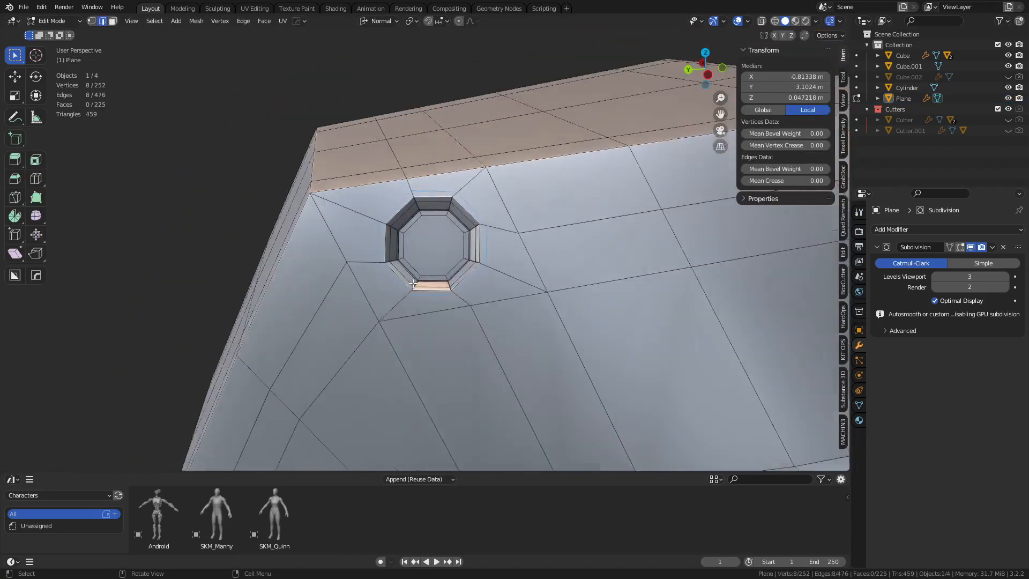
key(3)
click(437, 259)
key(e)
key(s)
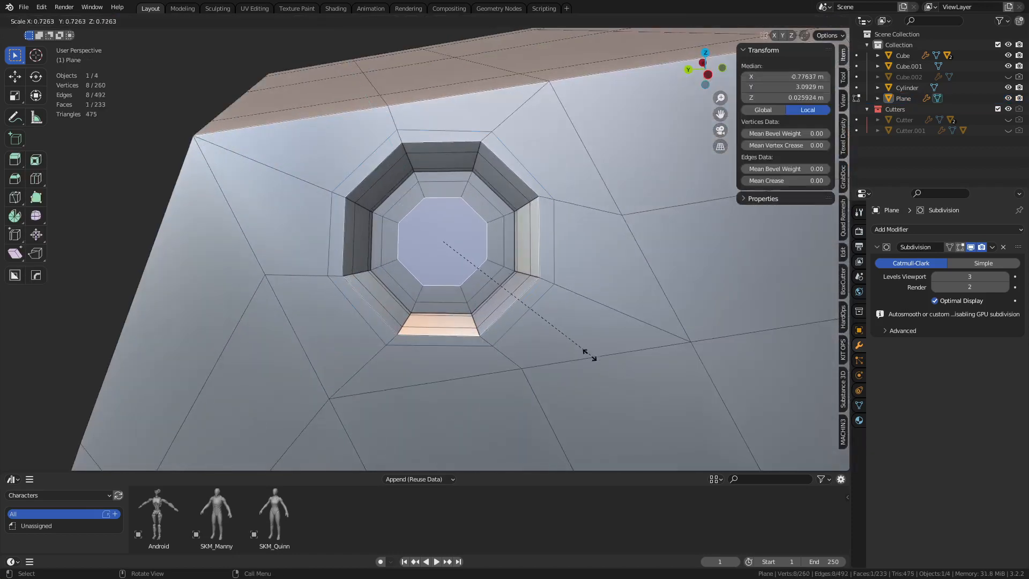
click(600, 361)
Step: Extrude the inner octagon again at a scale of 0.798 and merge its vertices at the centre
key(s)
click(563, 344)
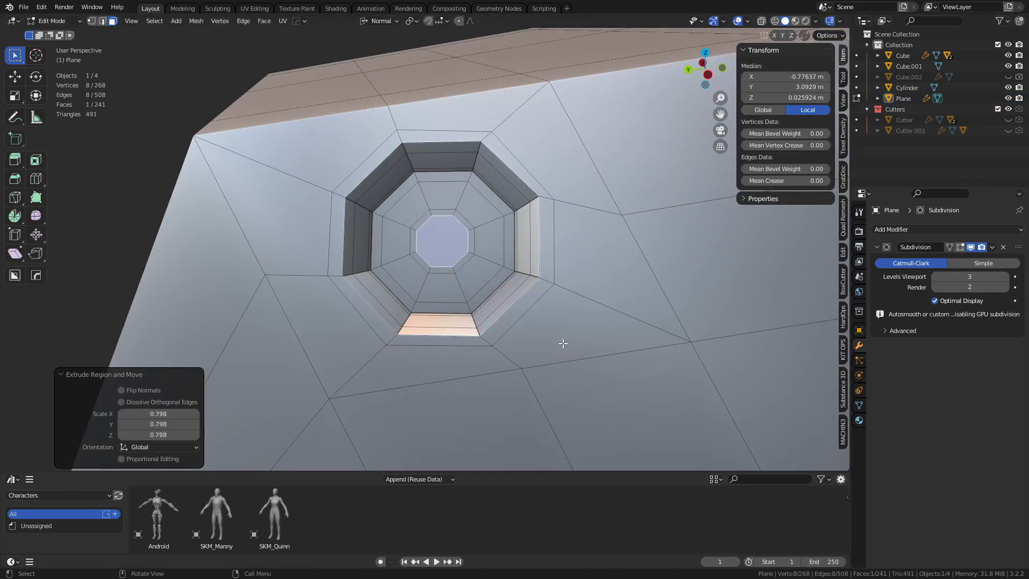
key(m)
click(558, 342)
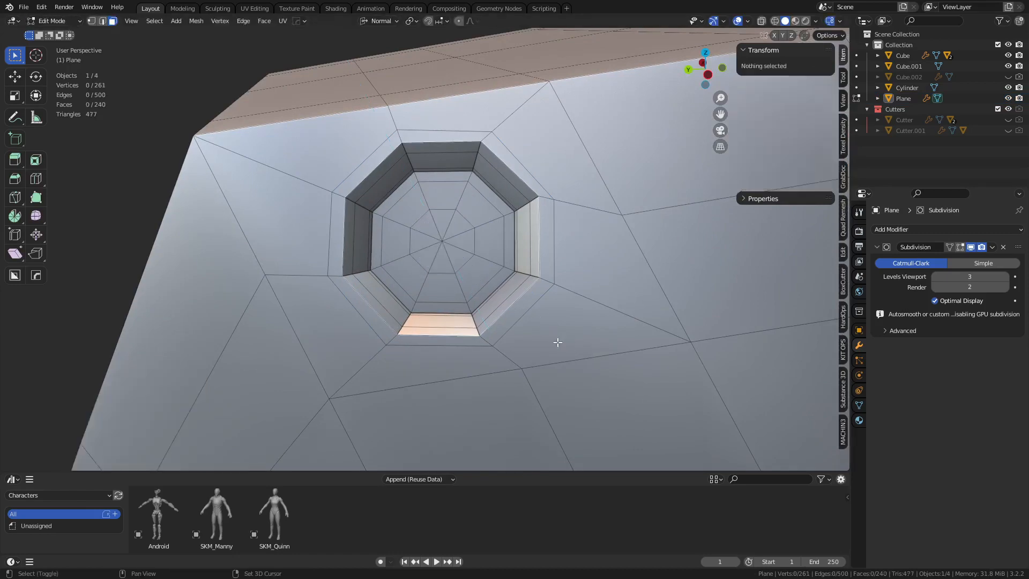
Step: Inspect the shading of the circular recess on the subdivided body in Object Mode, then resume mesh editing
scroll(558, 342, down, 6)
middle_drag(558, 342, 643, 335)
key(ctrl+Tab)
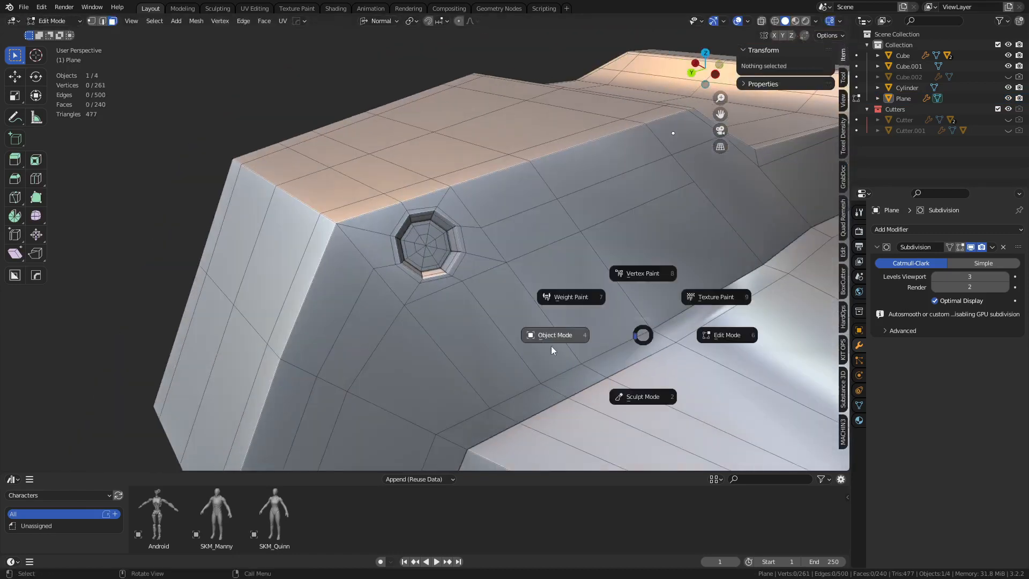
click(551, 346)
scroll(544, 341, down, 5)
key(alt+a)
middle_drag(551, 333, 508, 324)
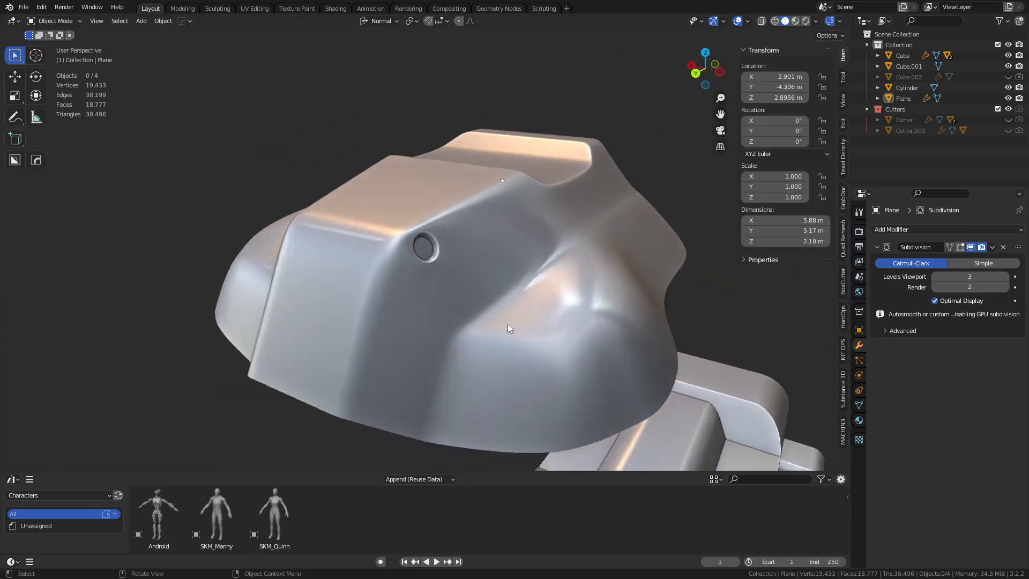
scroll(500, 320, up, 4)
key(ctrl+Tab)
key(ctrl+Tab)
click(566, 305)
scroll(469, 292, up, 6)
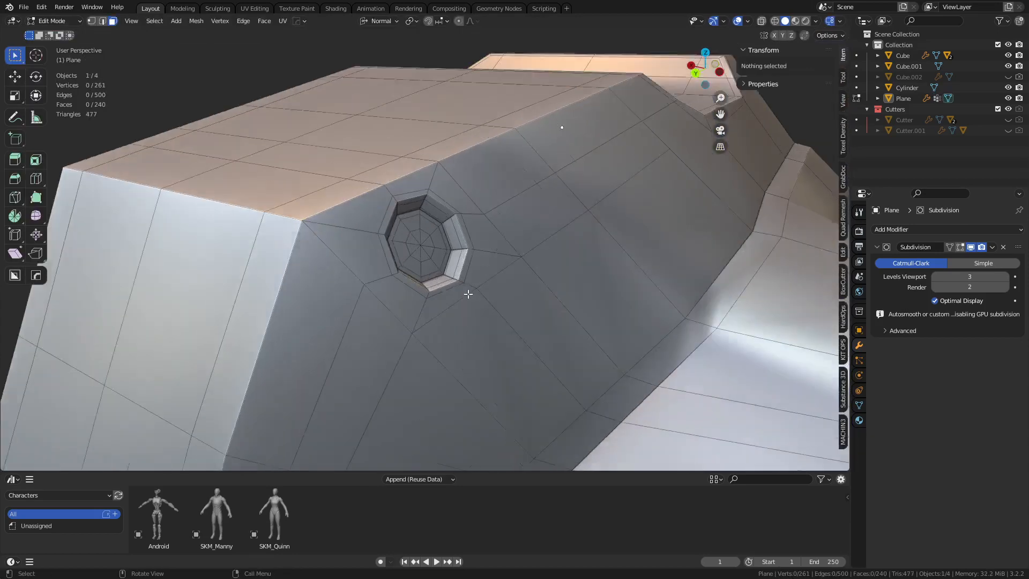
Step: Undo the centre merge and the second inner extrusion of the recess floor
key(ctrl+Tab)
key(ctrl+z)
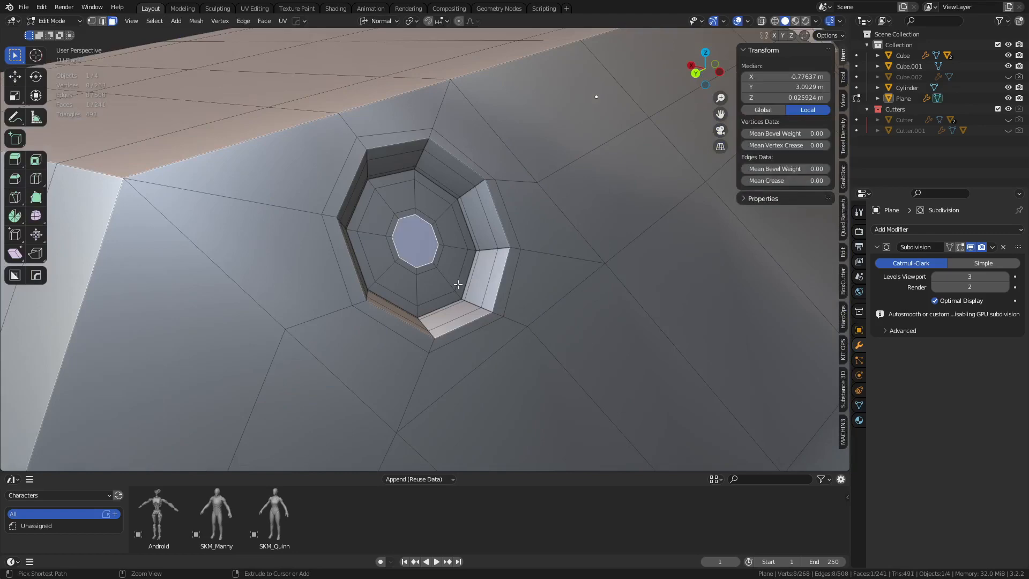
middle_drag(483, 284, 544, 333)
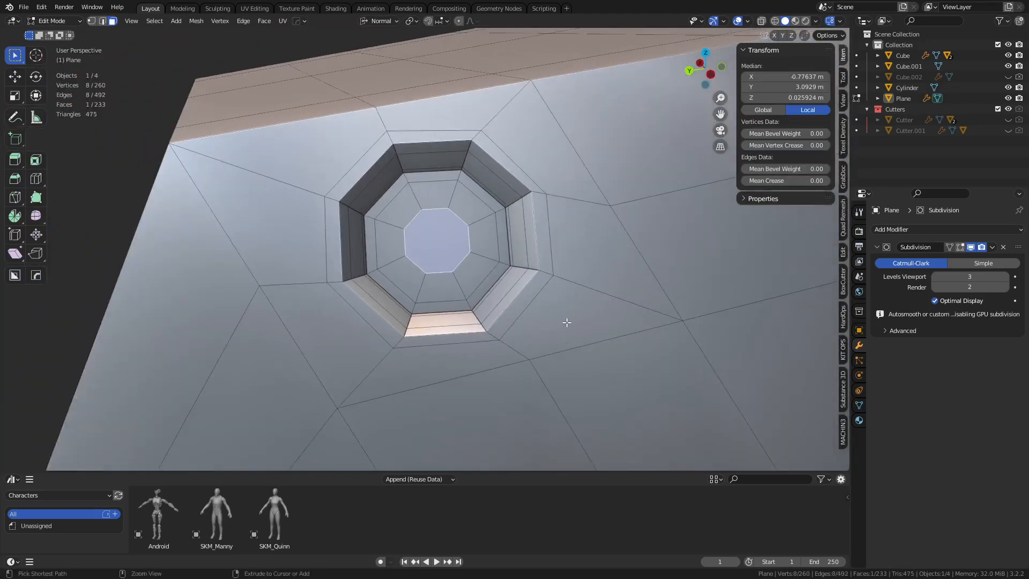
Step: Delete the central octagonal face of the recess floor and close the opening with Grid Fill at span 2, offset 0
key(x)
click(524, 304)
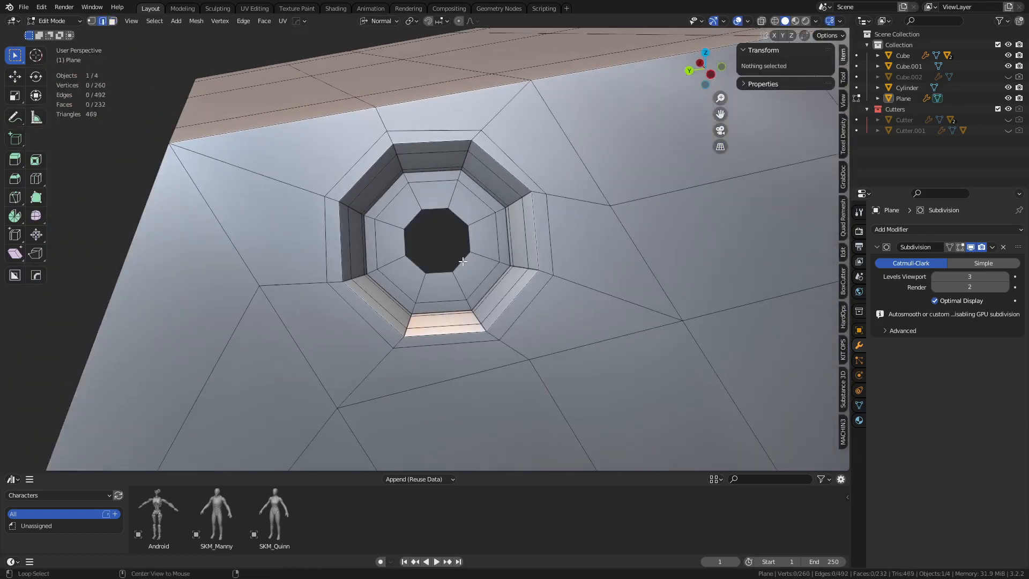
alt+click(462, 261)
key(ctrl+f)
click(587, 259)
key(Tab)
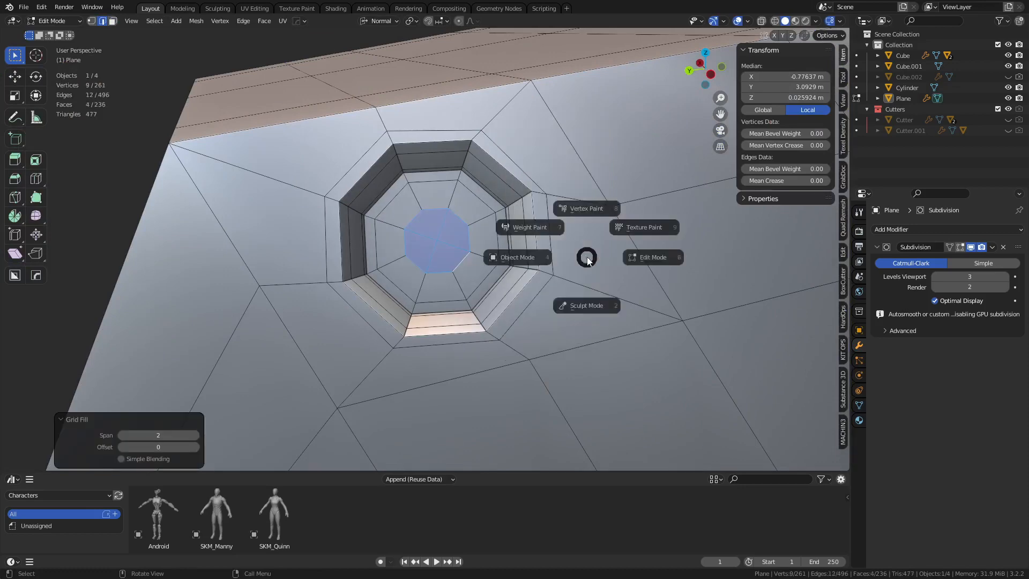
click(526, 261)
Step: Select the whole mesh and symmetrize it to copy the circular recess onto the opposite side
scroll(528, 264, down, 10)
key(Tab)
middle_drag(529, 267, 636, 290)
click(595, 291)
key(a)
key(alt+x)
key(Tab)
click(539, 223)
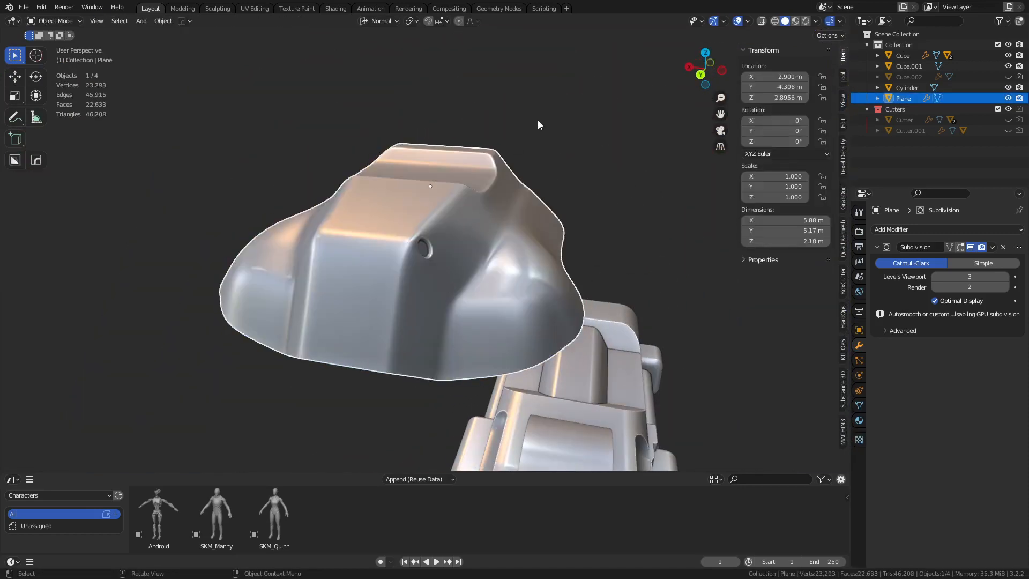
click(538, 122)
Step: Add one centred loop cut with factor 0 running along the lower curved side and around the body's front
middle_drag(593, 234, 518, 223)
scroll(440, 313, up, 3)
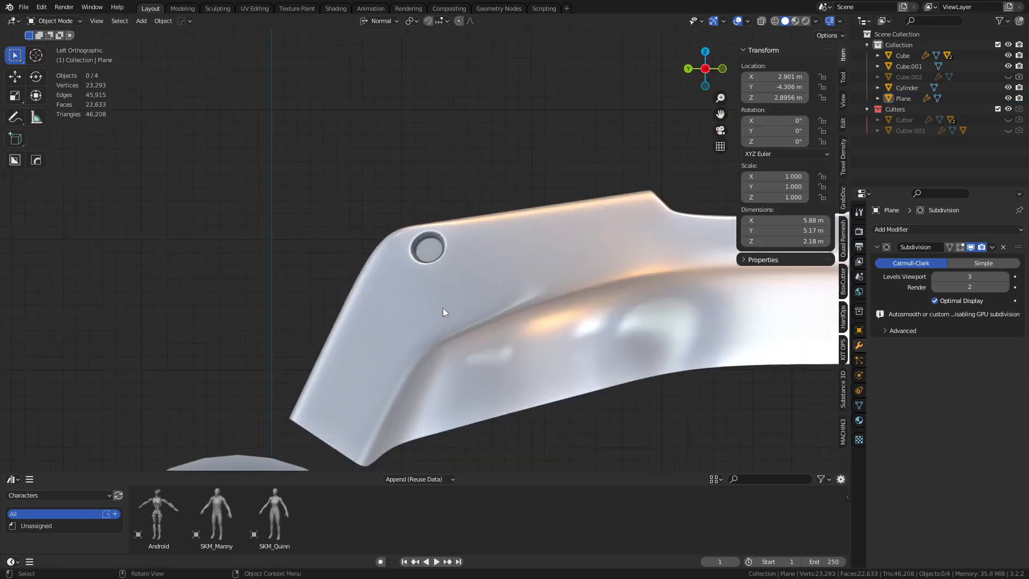
shift+middle_drag(443, 308, 465, 255)
key(Tab)
click(425, 244)
scroll(425, 244, up, 2)
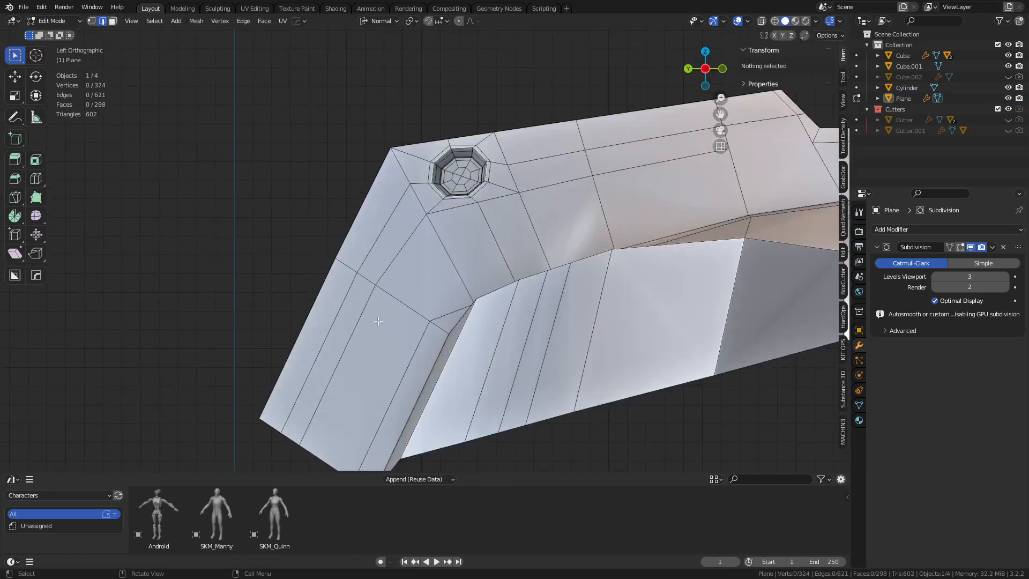
middle_drag(306, 318, 438, 349)
key(ctrl+r)
click(596, 376)
right_click(596, 376)
middle_drag(596, 376, 386, 333)
Step: Knife a stepped path across the side face, from the front edge, below the circular recess and up to the upper edge
key(k)
click(344, 294)
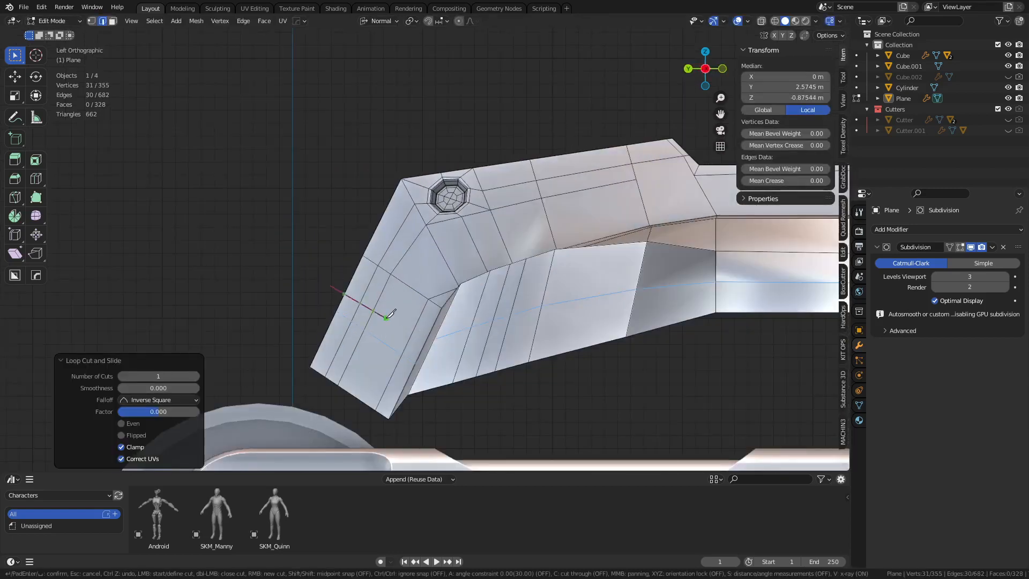
click(386, 318)
click(417, 273)
click(603, 209)
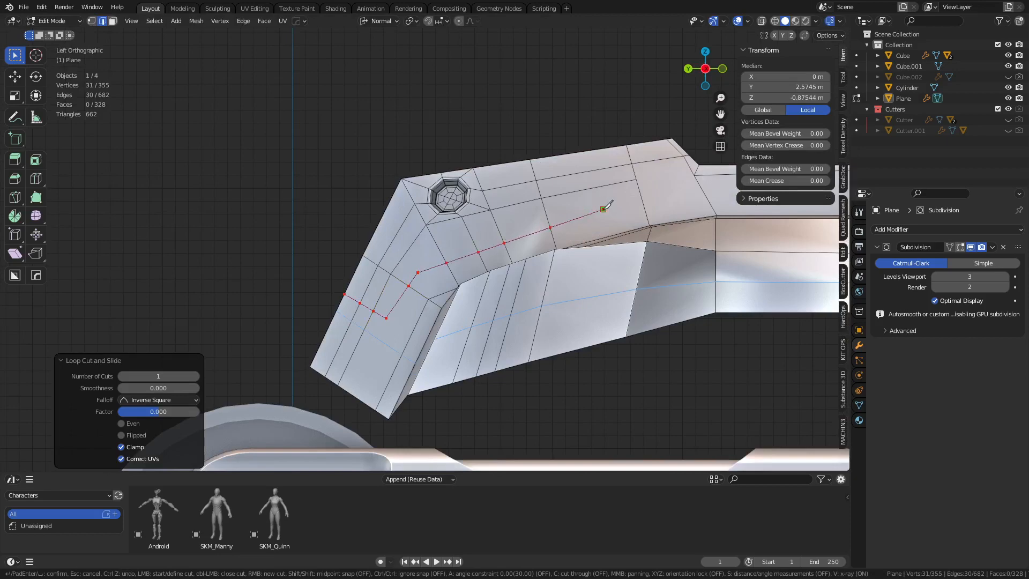
click(581, 149)
key(Return)
Step: Connect the knife path's lower front corner to the loop cut and its upper rear corner to the nearby ridge vertex
scroll(444, 320, up, 3)
shift+middle_drag(399, 376, 469, 294)
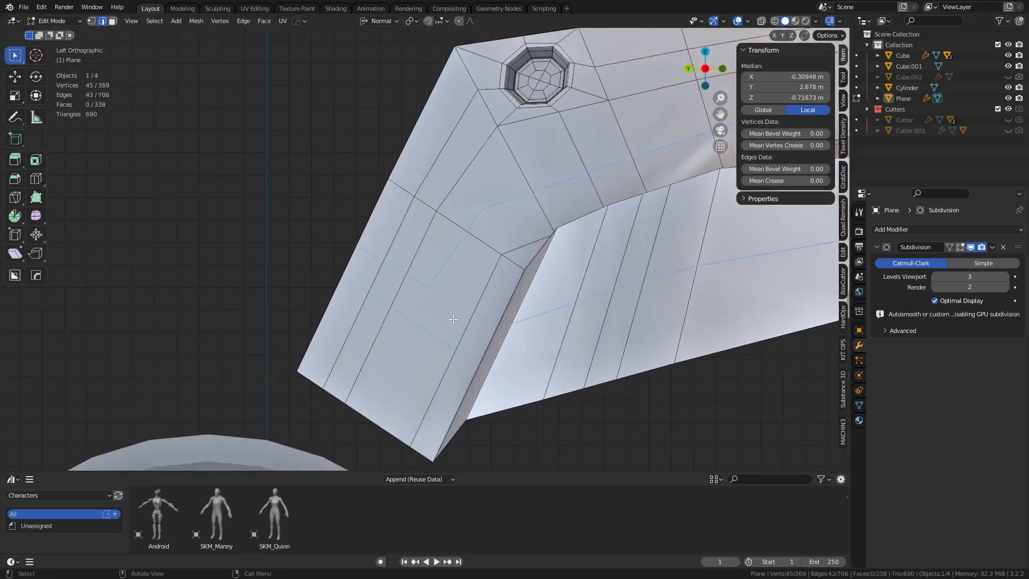
key(1)
click(455, 349)
shift+click(429, 286)
key(j)
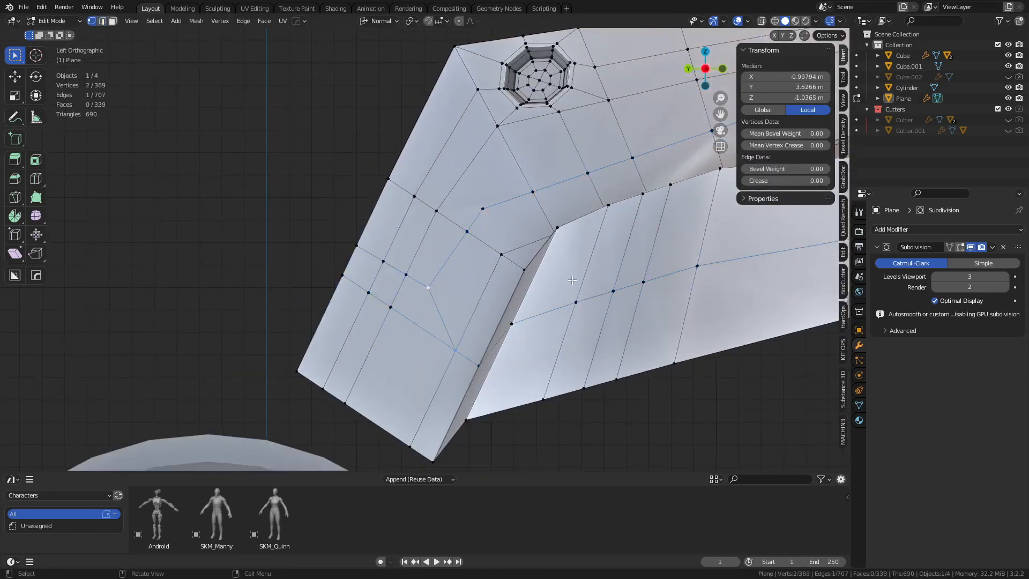
shift+middle_drag(486, 336, 312, 425)
click(628, 189)
shift+click(711, 217)
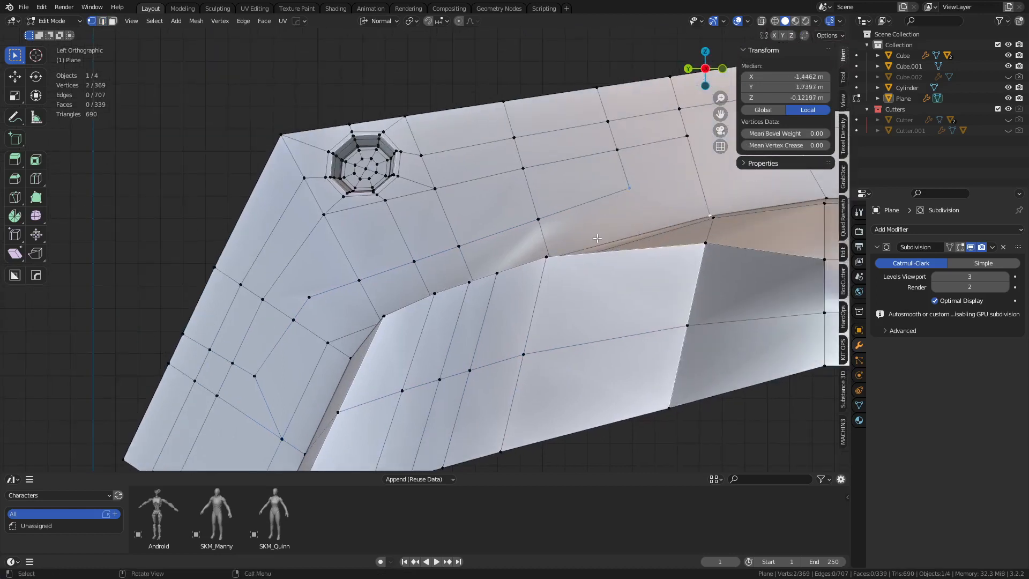
key(j)
key(2)
alt+click(573, 208)
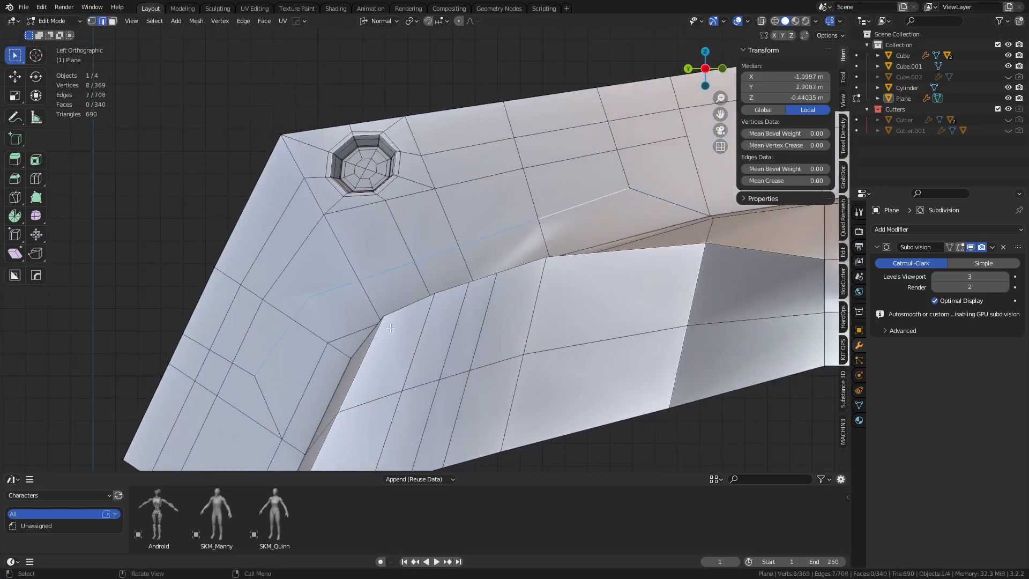
alt+shift+click(624, 167)
middle_drag(624, 167, 498, 276)
key(ctrl+b)
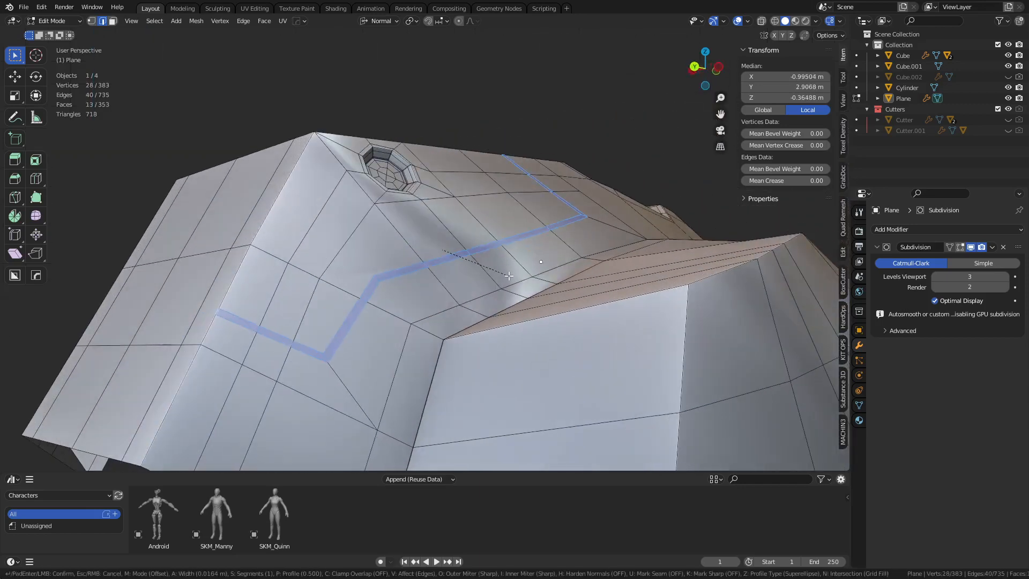
key(Escape)
middle_drag(370, 328, 368, 341)
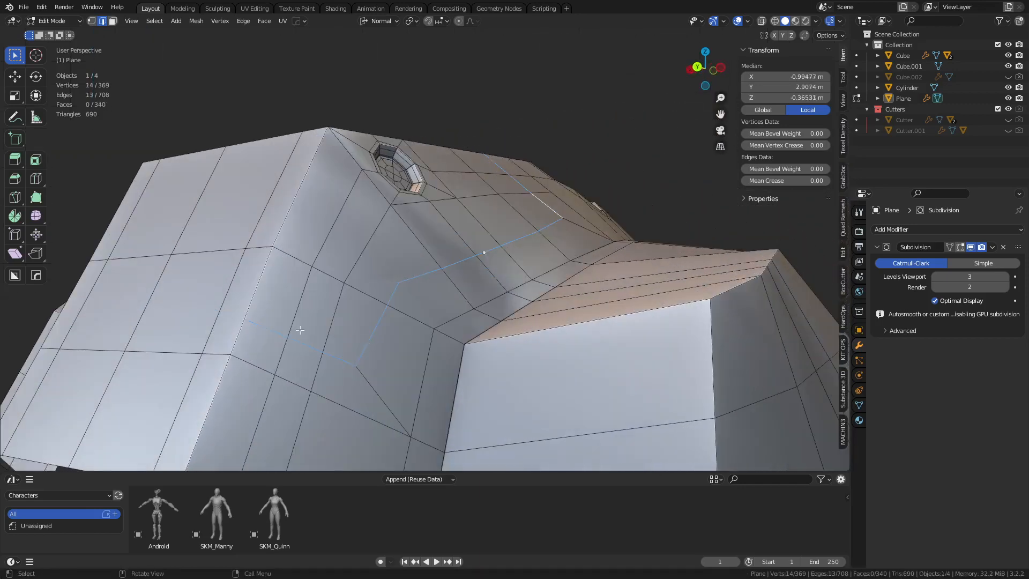
Step: Extend both ends of the stepped side path with knife cuts running across the front face and the top face
key(k)
click(242, 319)
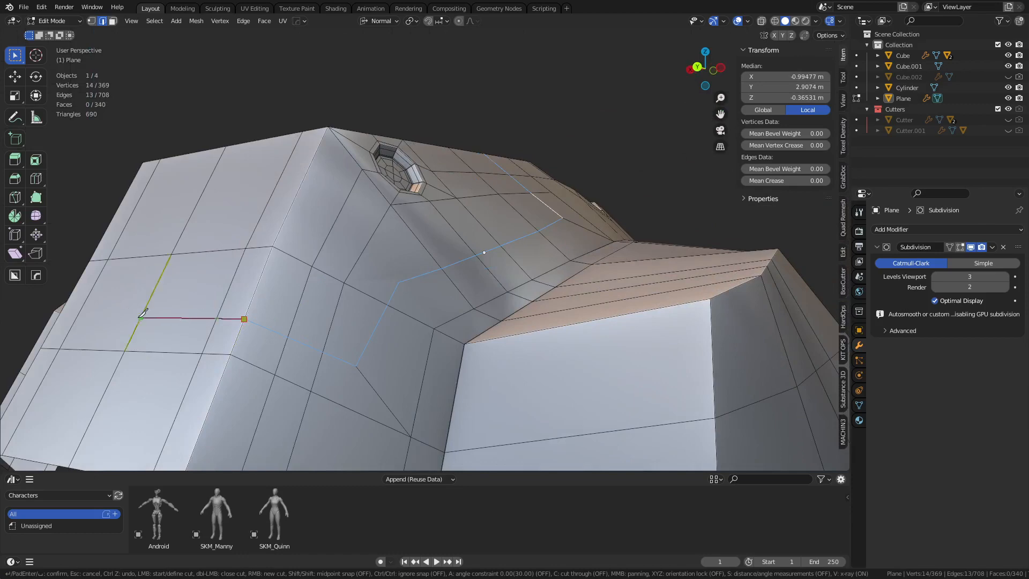
right_click(61, 312)
middle_drag(493, 228, 473, 292)
shift+middle_drag(536, 133, 540, 216)
click(538, 215)
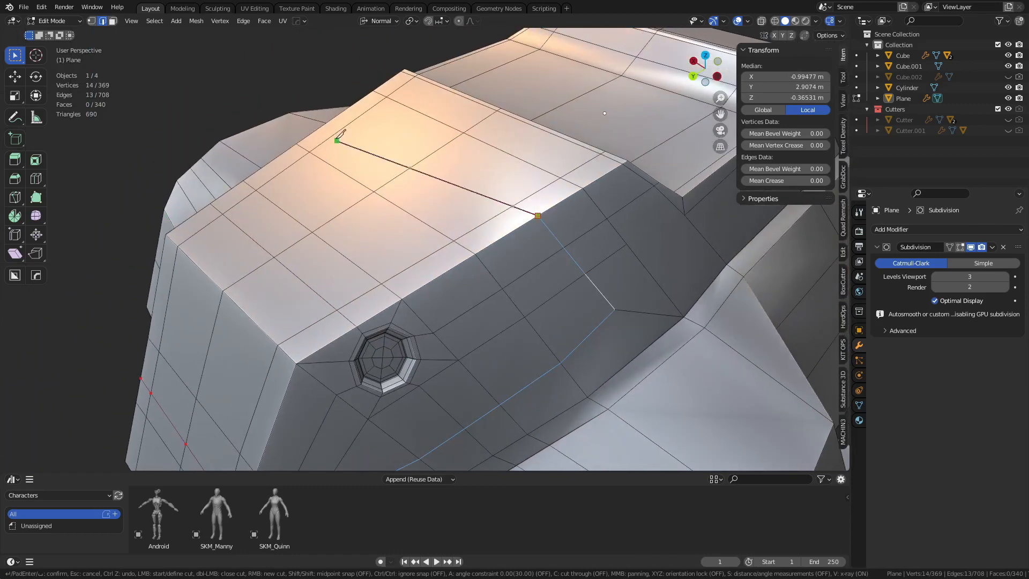
click(341, 115)
key(Return)
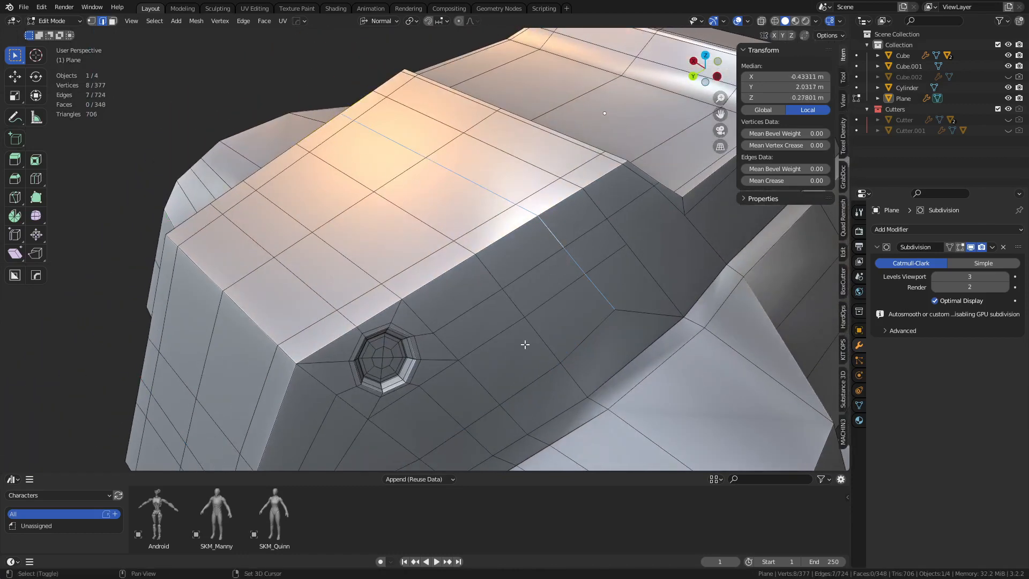
Step: Select the complete panel path over the top, side and front, and bevel it 0.02 m wide with 1 segment
shift+middle_drag(524, 345, 541, 272)
alt+shift+click(566, 254)
alt+shift+click(366, 400)
key(ctrl+b)
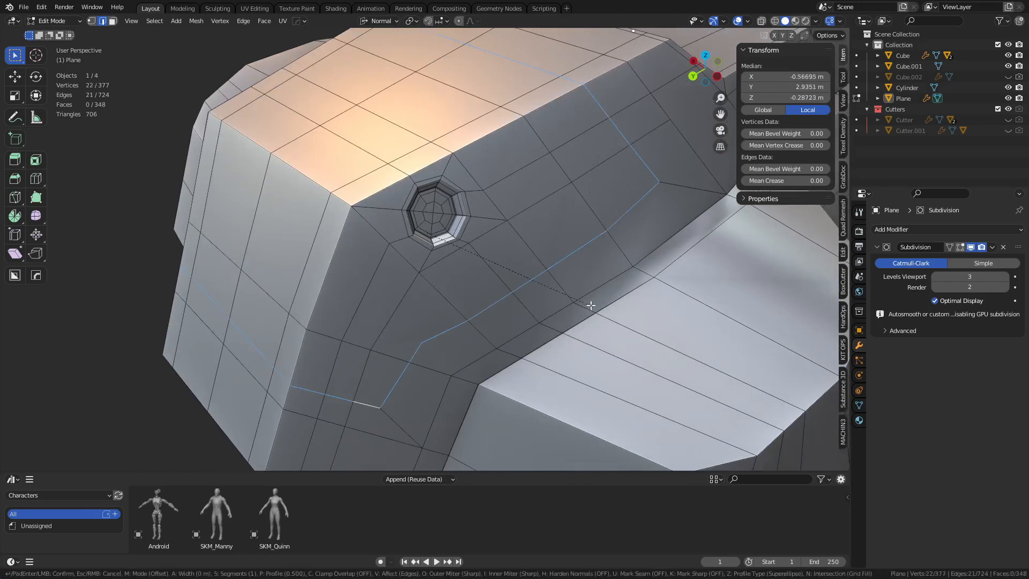
click(594, 311)
Step: Inset the bevelled strip's faces by about 0.01 m, then sink them with a zero-thickness inset about -0.022 m deep
key(i)
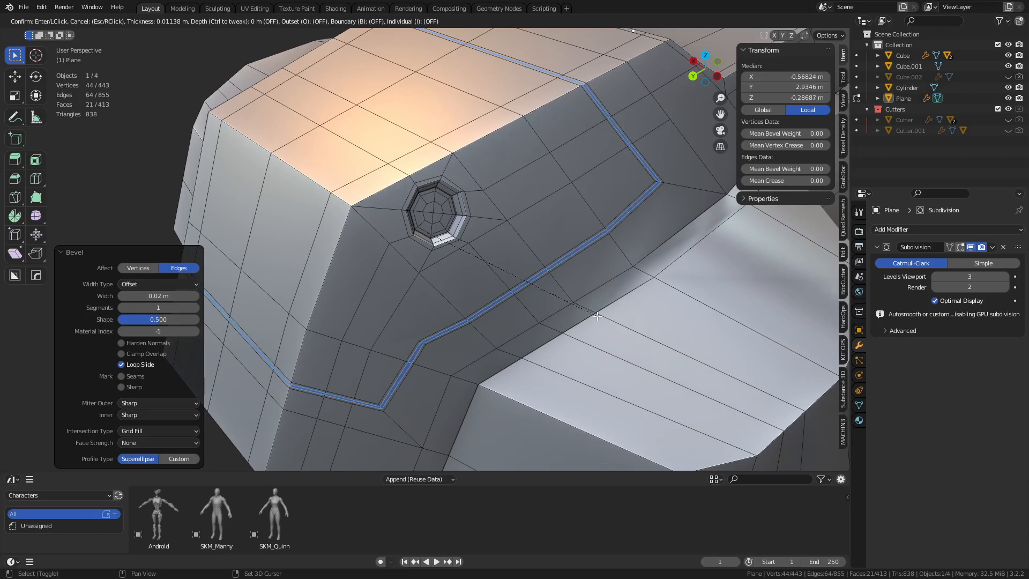
click(597, 315)
key(i)
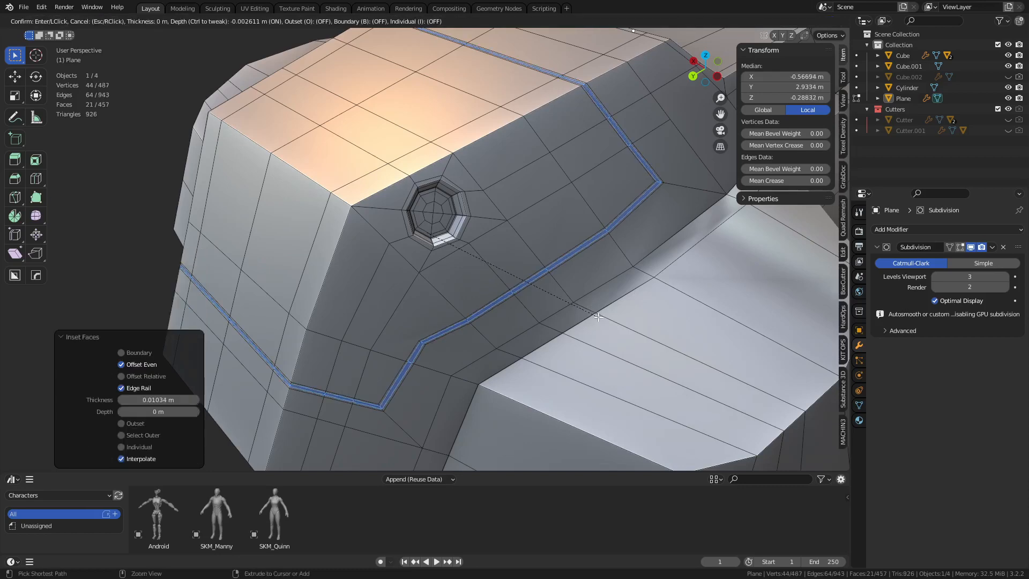
click(595, 315)
key(ctrl+Tab)
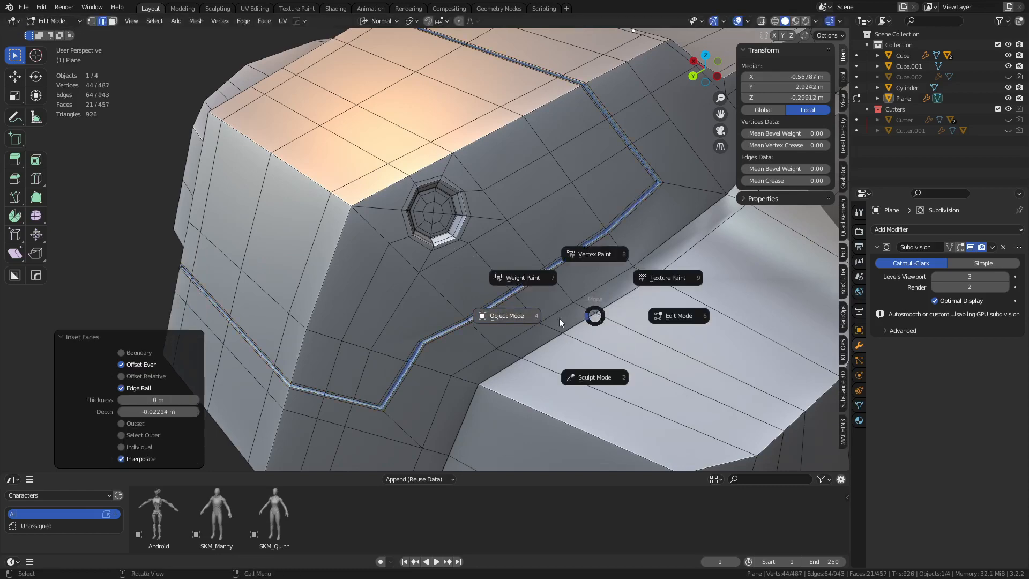
click(551, 317)
scroll(551, 317, down, 3)
mouse_move(632, 291)
middle_down()
mouse_move(566, 271)
mouse_move(548, 285)
mouse_move(633, 279)
middle_up()
scroll(549, 282, up, 1)
Step: Symmetrize the whole mesh along X from negative to positive to copy the panel groove, and return to Object Mode
key(ctrl+Tab)
click(596, 280)
scroll(563, 274, down, 4)
key(a)
key(alt+a)
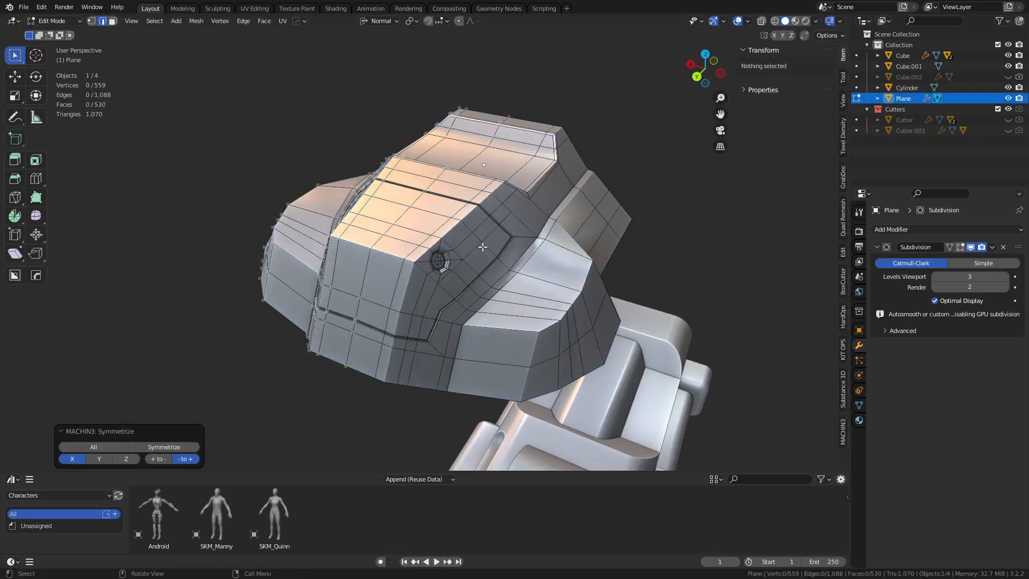
key(ctrl+Tab)
click(397, 246)
Step: Lower the upper shell by about 0.785 m and slide it horizontally until it sits over the wheeled chassis
middle_drag(598, 97, 509, 264)
scroll(510, 264, down, 3)
shift+middle_drag(558, 308, 565, 223)
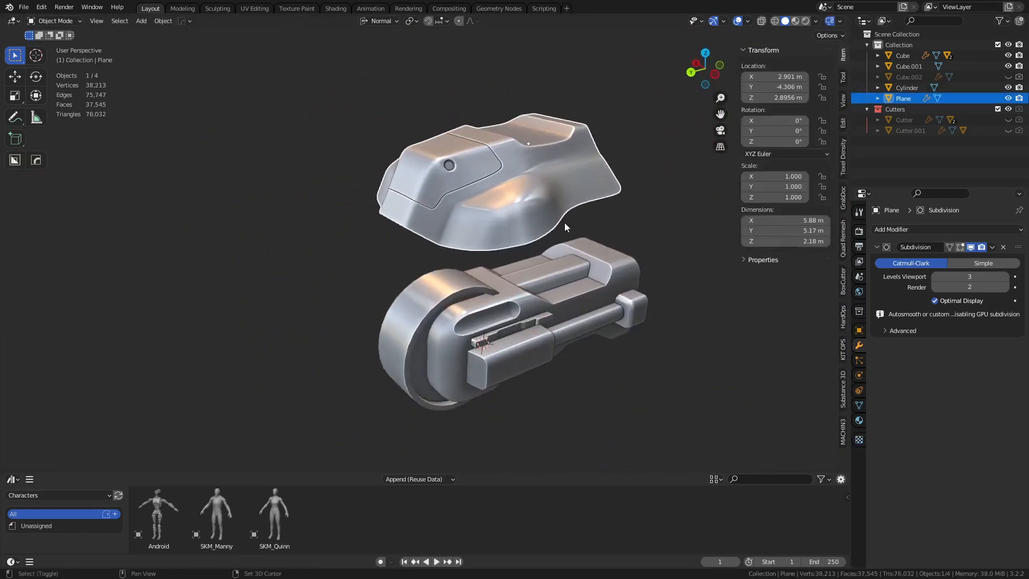
key(g)
key(z)
click(526, 231)
key(g)
key(shift+z)
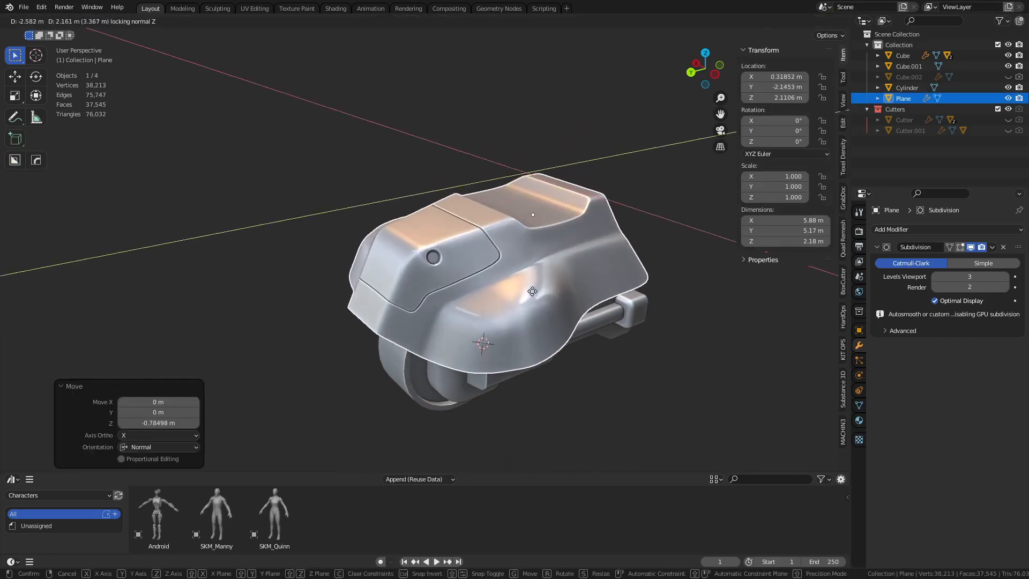
click(536, 298)
Step: Raise the shell by about 0.71 m, offset it about 2.53 m along X, and deselect it
key(g)
key(z)
click(543, 261)
key(g)
key(x)
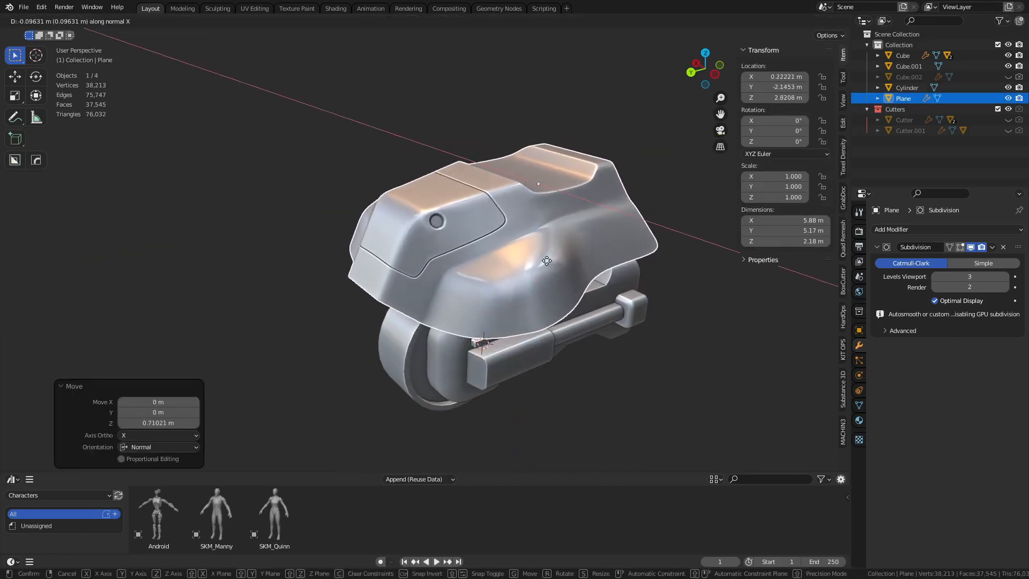
click(475, 220)
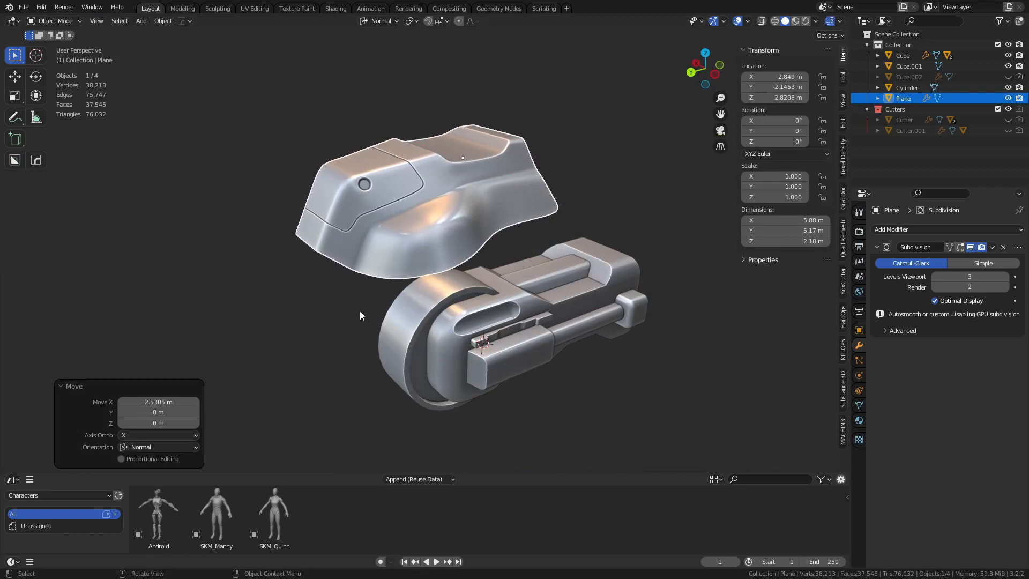
click(339, 312)
Step: Show wireframes on all objects and compare the topology of the shell and the chassis
middle_drag(482, 337, 475, 265)
scroll(397, 315, up, 3)
key(shift+z)
middle_drag(378, 295, 219, 300)
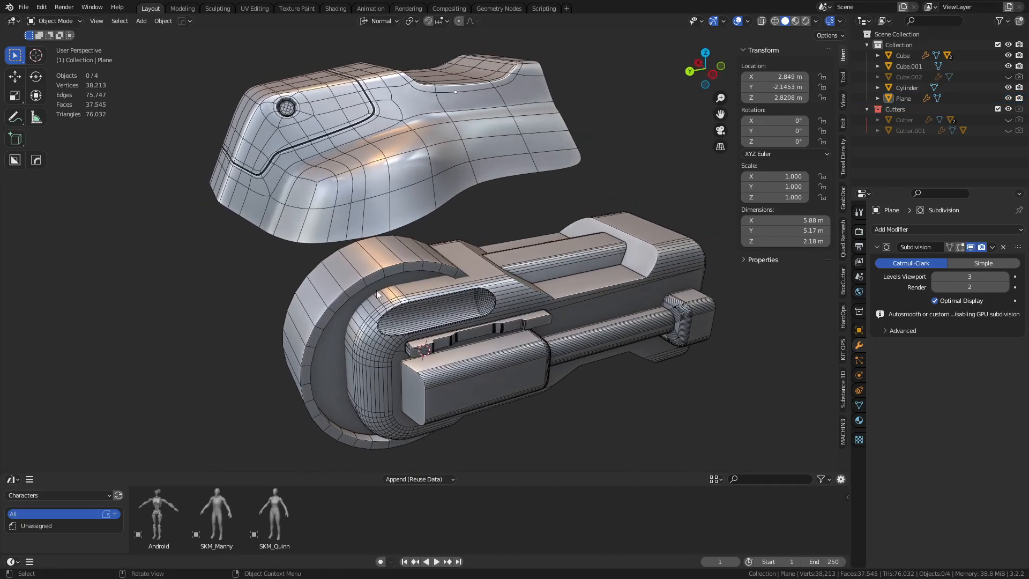
Step: Nudge the shell freely to about X 2.66 m, Y -2.41 m, Z 2.67 m above the chassis
click(365, 216)
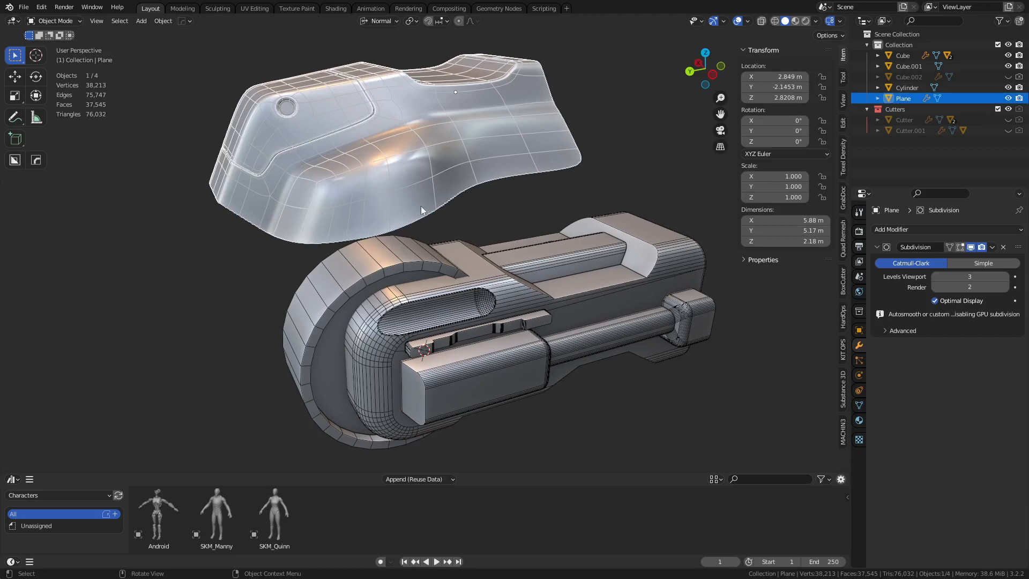
key(g)
click(401, 255)
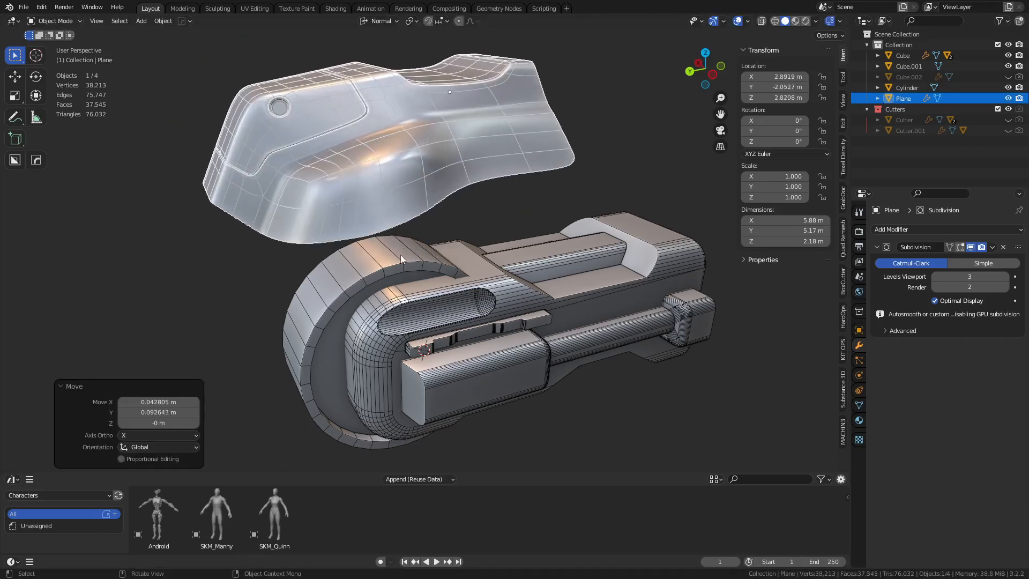
key(g)
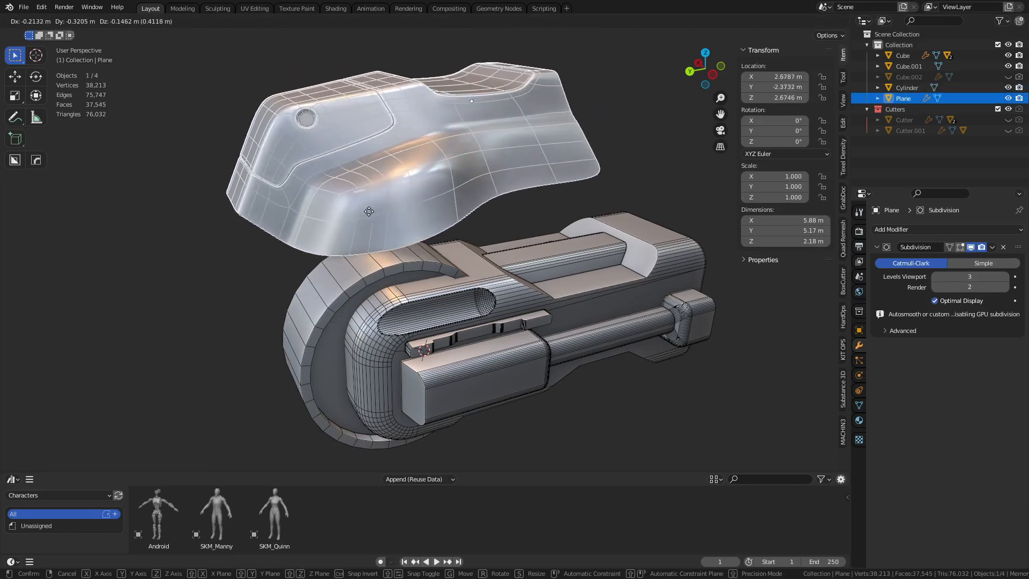
click(370, 211)
key(alt+a)
click(361, 287)
Step: Try applying the shell's Subdivision modifier, hide the wireframe, then undo the modifier application and deselect everything
click(351, 186)
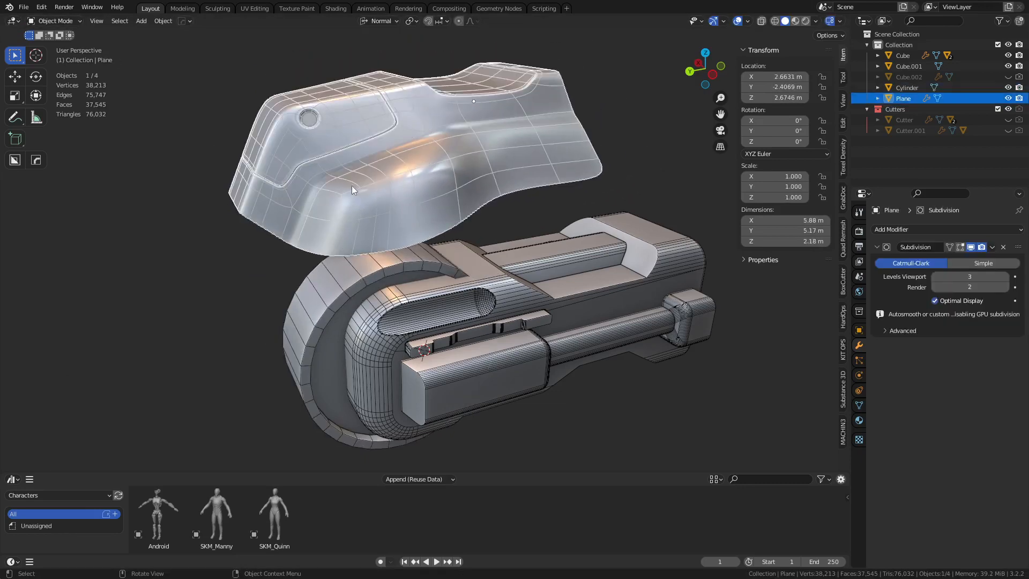
key(ctrl+a)
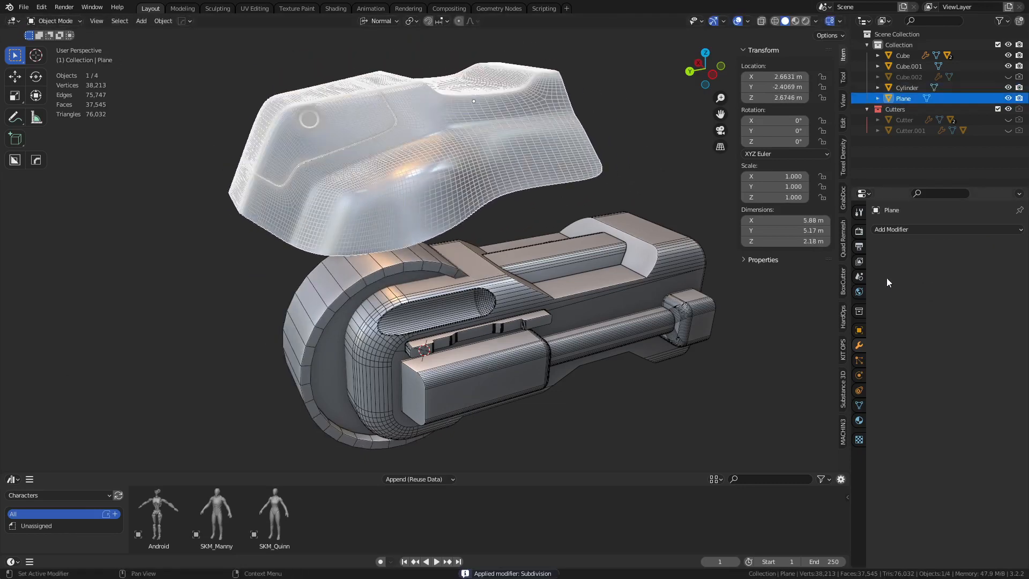
key(shift+w)
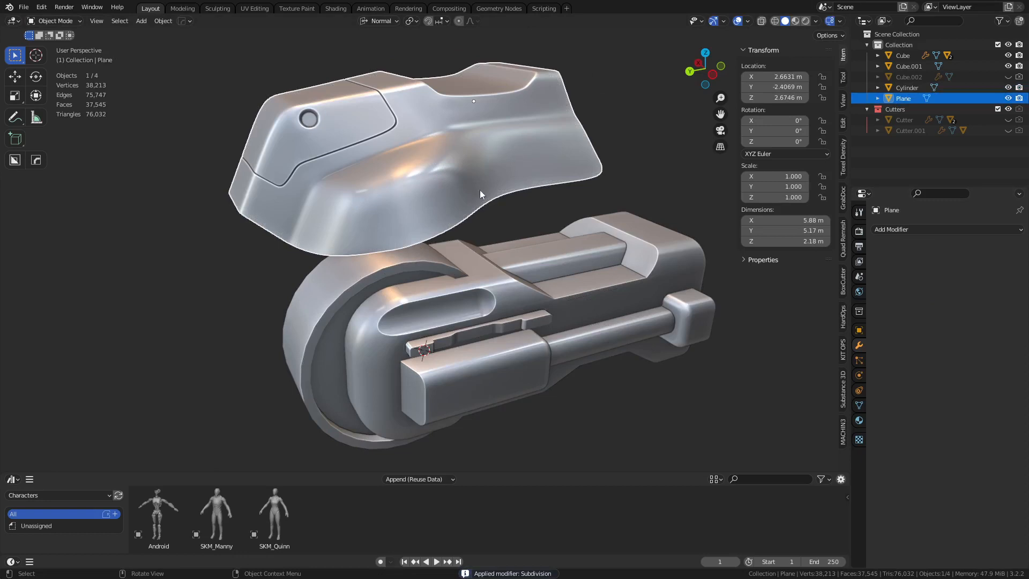
key(ctrl+z)
key(ctrl+z)
key(alt+a)
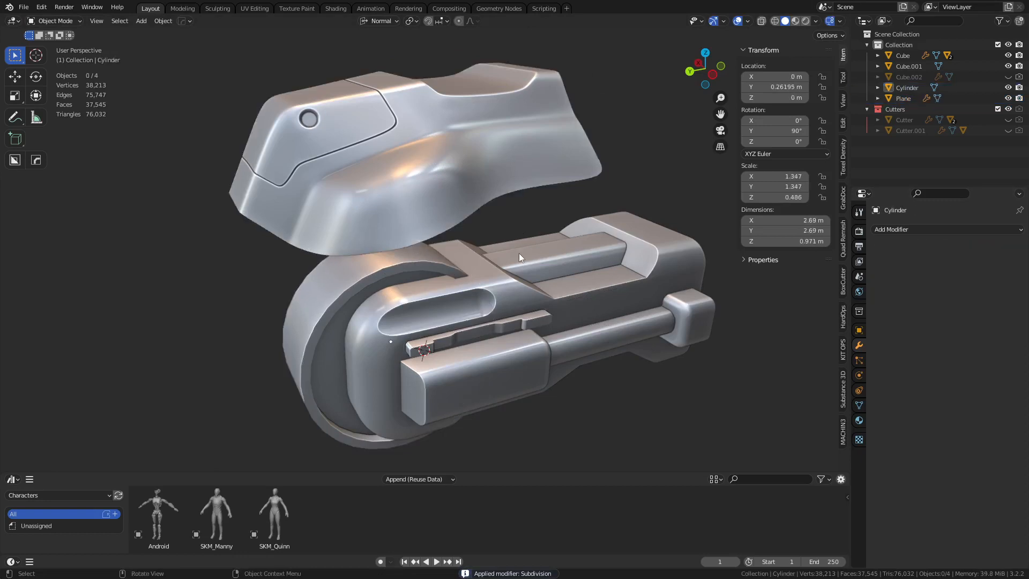
Step: Examine the chassis body's wireframe topology around the rounded slot, then hide the wireframe and deselect the body
click(519, 253)
middle_drag(521, 301, 492, 299)
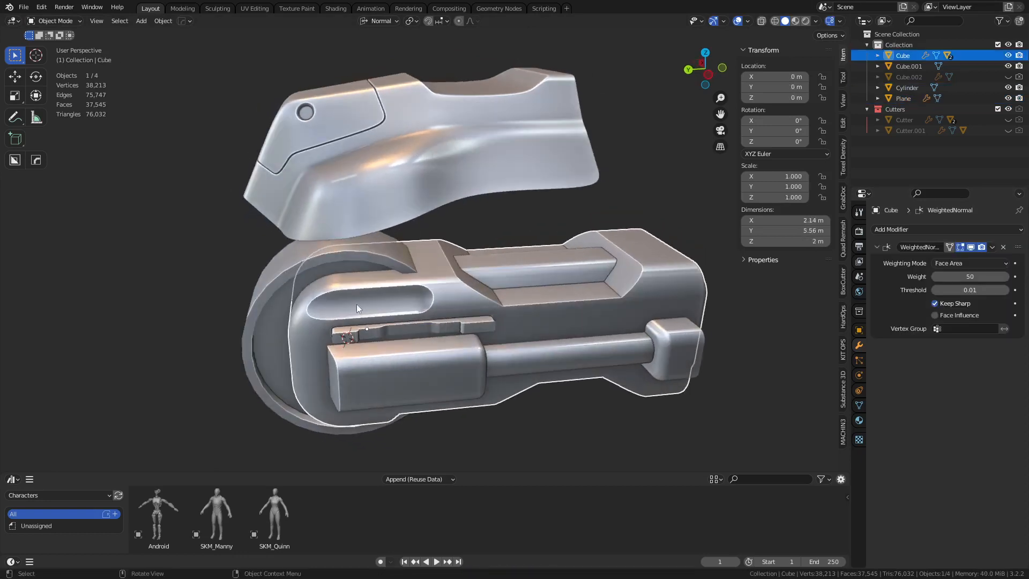
middle_drag(323, 283, 426, 269)
key(shift+w)
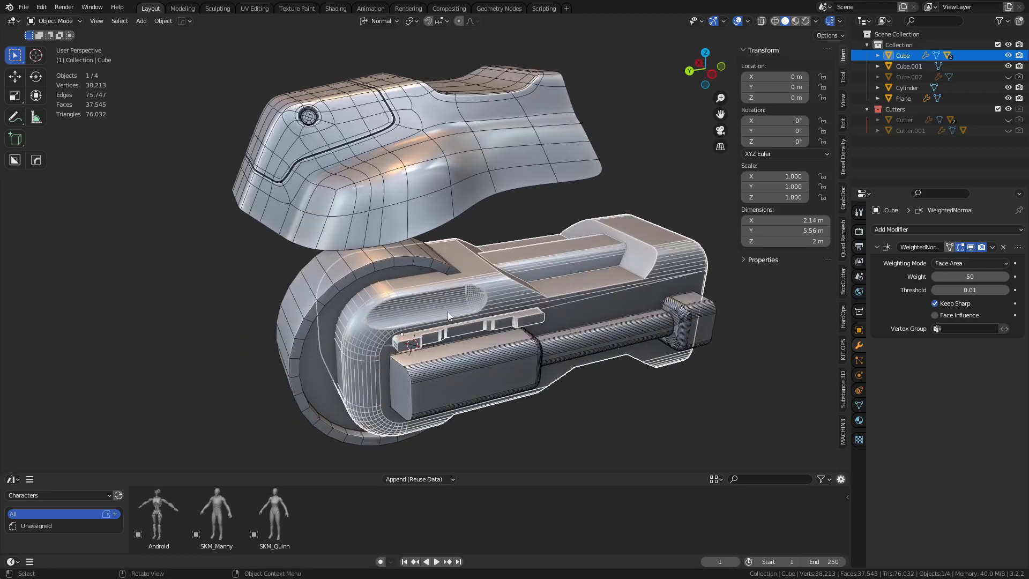
scroll(472, 301, up, 8)
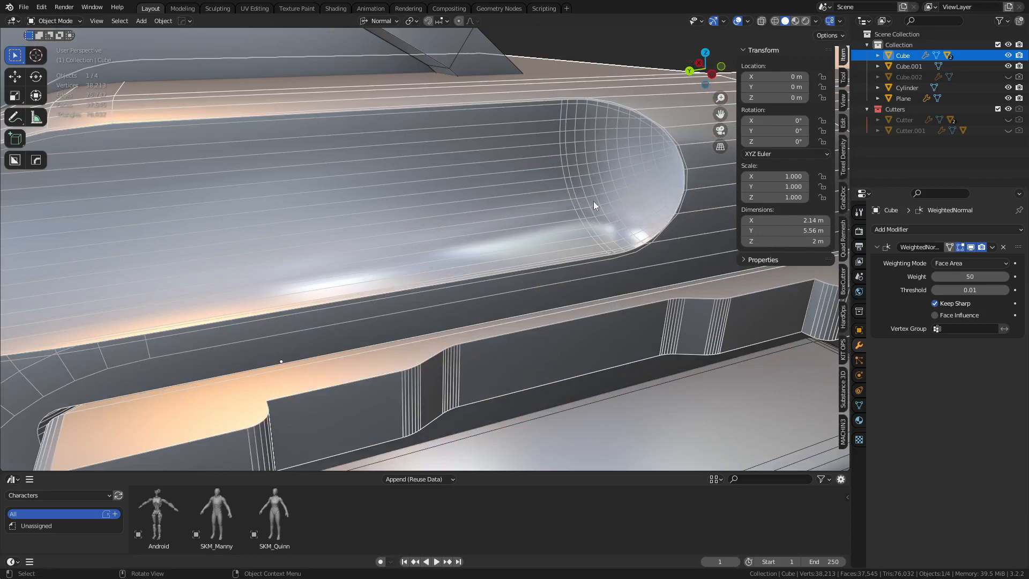
scroll(594, 201, down, 8)
mouse_move(522, 260)
middle_down()
mouse_move(586, 263)
mouse_move(504, 268)
mouse_move(489, 295)
mouse_move(490, 276)
mouse_move(506, 271)
middle_up()
shift+middle_drag(449, 234, 470, 280)
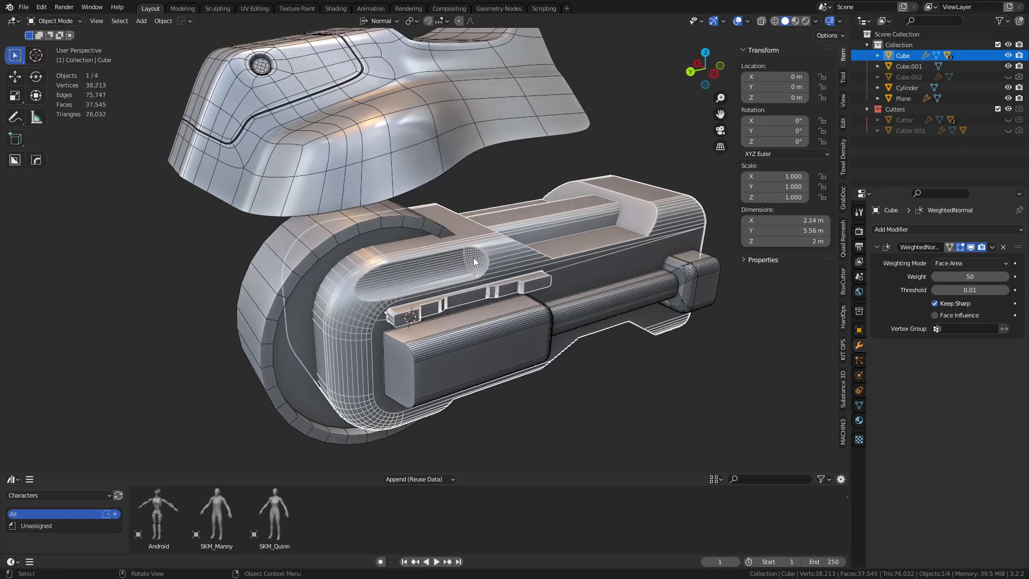
key(ctrl+Tab)
click(491, 187)
key(shift+w)
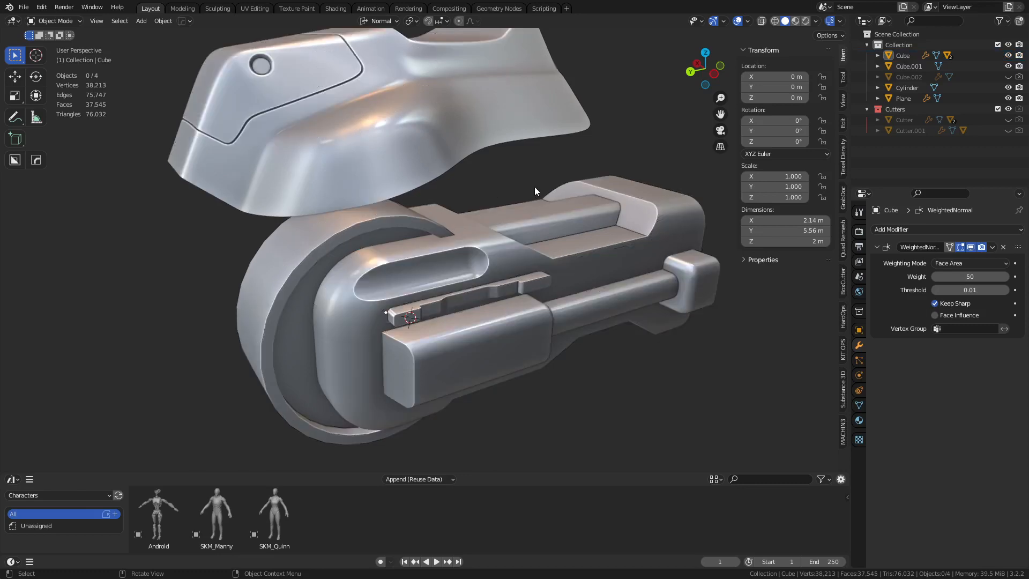
Step: Move the shell horizontally by about 1.04 m in X and -0.51 m in Y, keeping its height, and deselect it
ctrl+middle_drag(529, 241, 517, 235)
click(433, 212)
key(g)
key(shift+z)
click(433, 176)
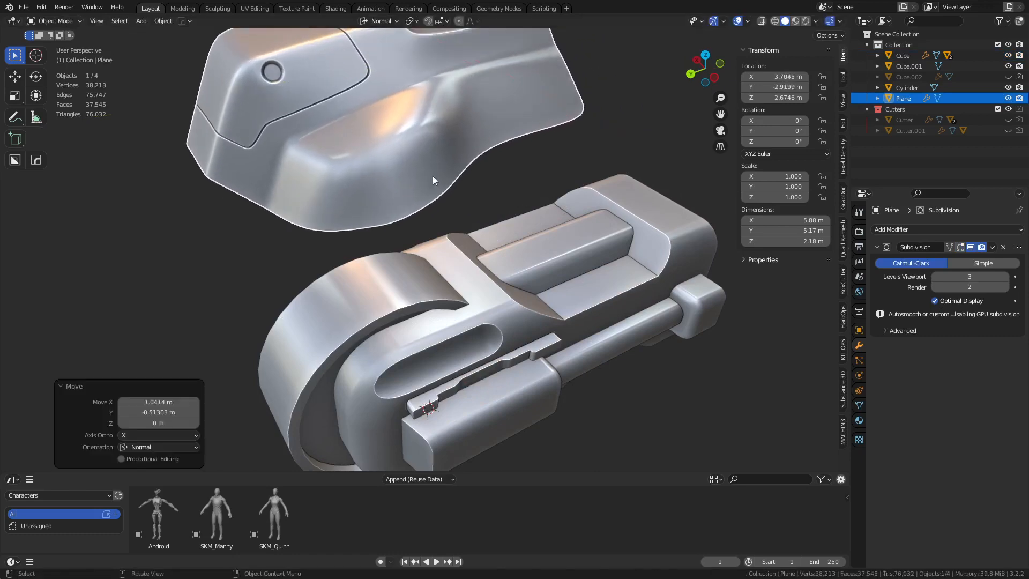
click(415, 221)
scroll(392, 271, down, 2)
middle_drag(397, 254, 445, 276)
scroll(213, 327, up, 2)
scroll(220, 316, down, 2)
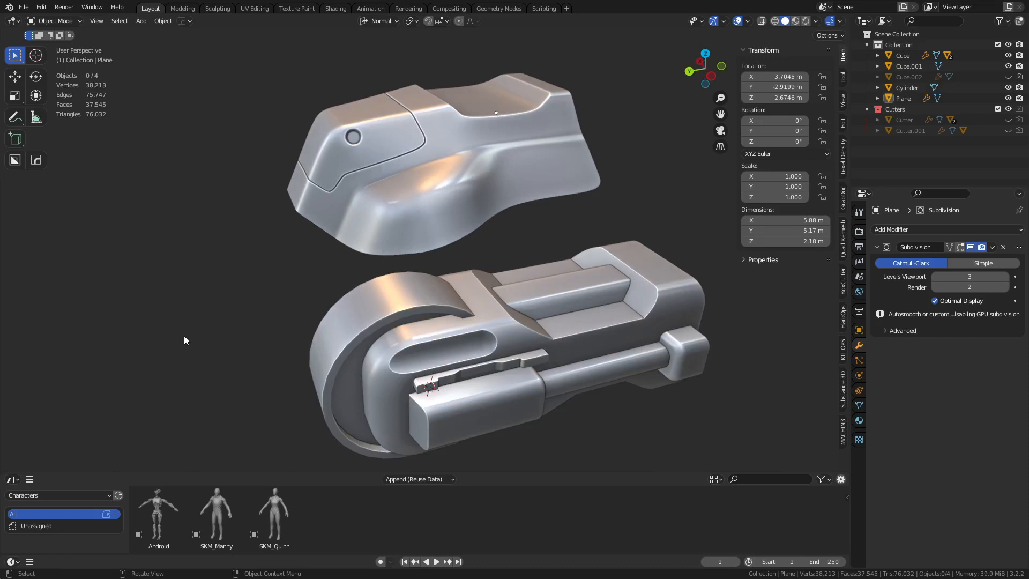
click(594, 333)
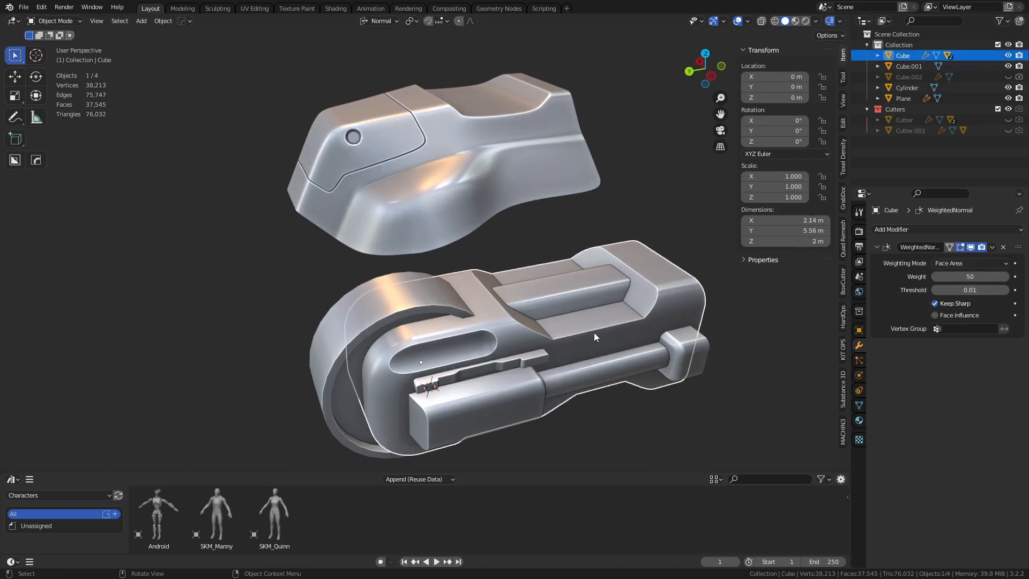
key(g)
key(Escape)
key(g)
key(Escape)
Step: Select the upper shell, view it from several angles, and open the scene's render properties
click(397, 210)
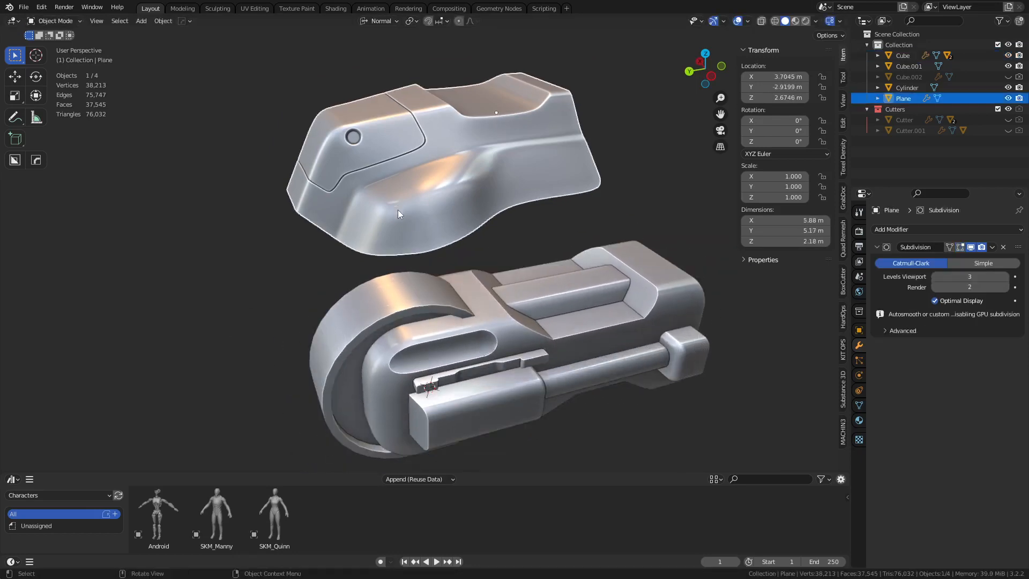
middle_drag(398, 210, 558, 226)
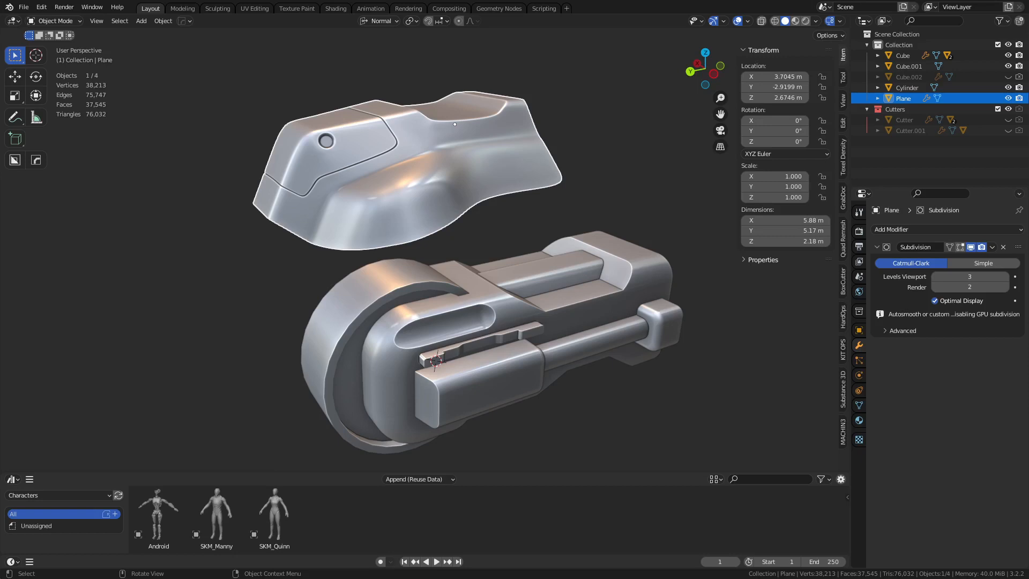
middle_drag(252, 217, 365, 244)
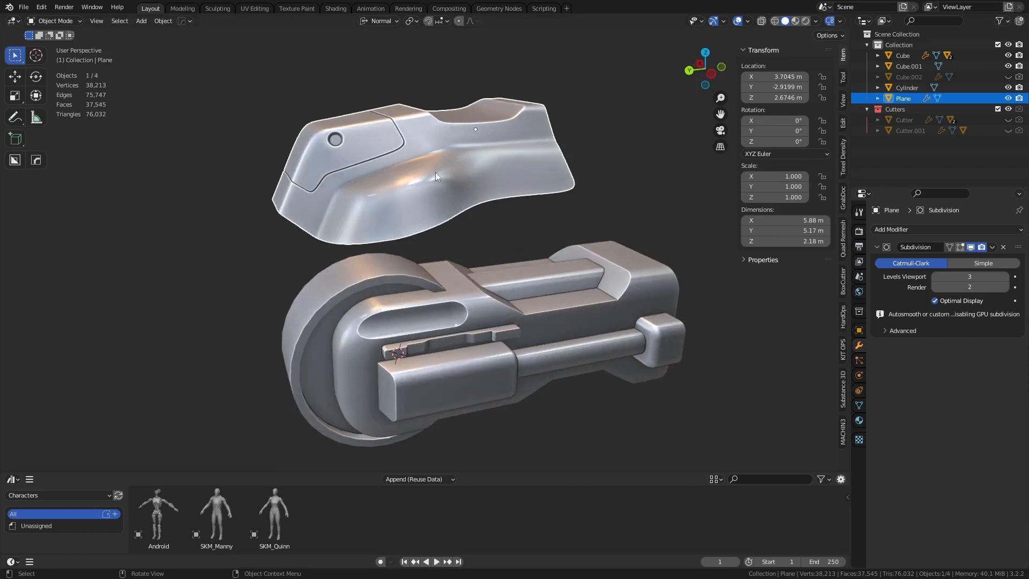
click(859, 231)
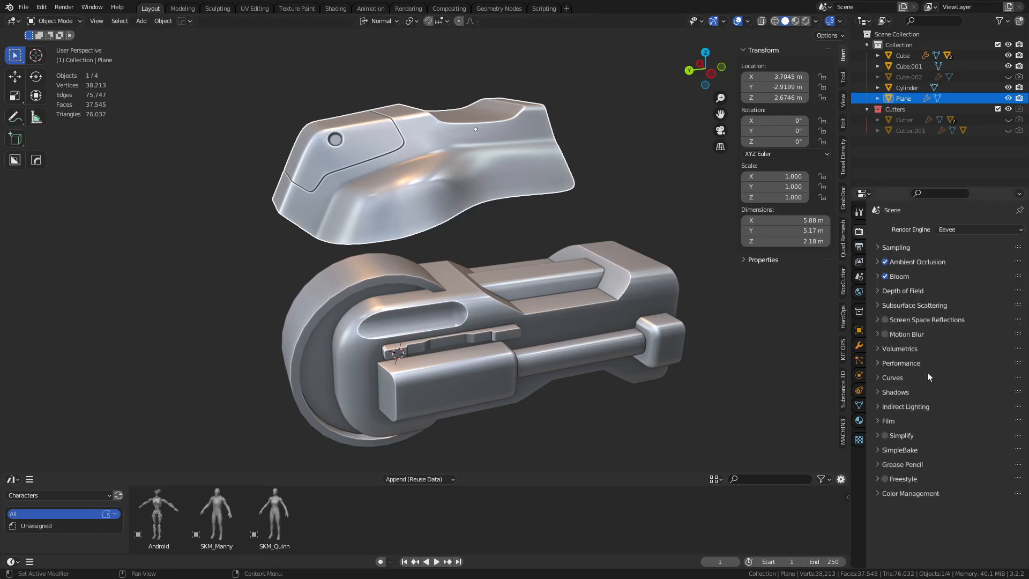
Step: Enable the transparent film background, render an image of the viewport, and close the render result window
click(895, 421)
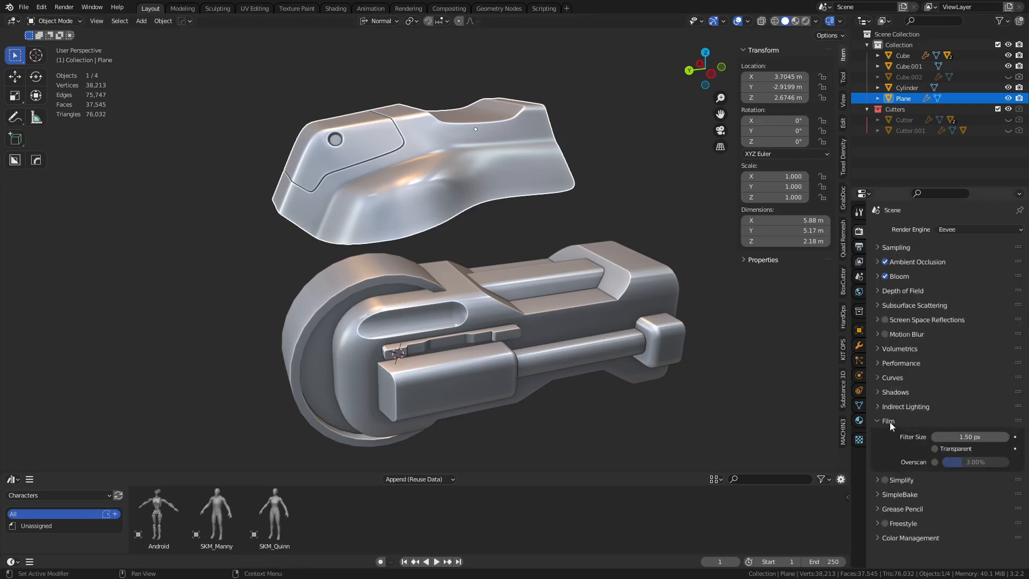
click(96, 23)
click(163, 214)
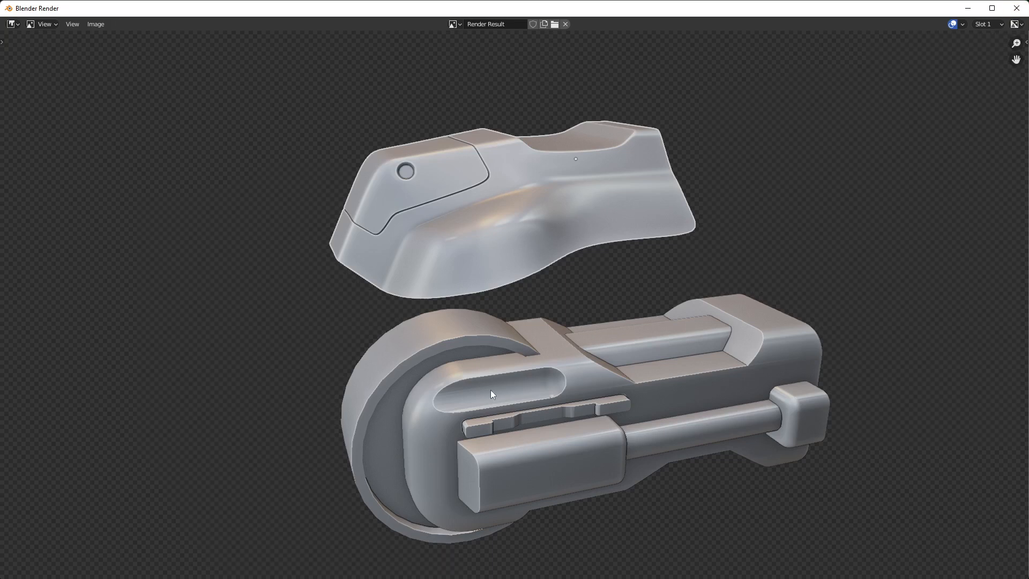
click(1017, 8)
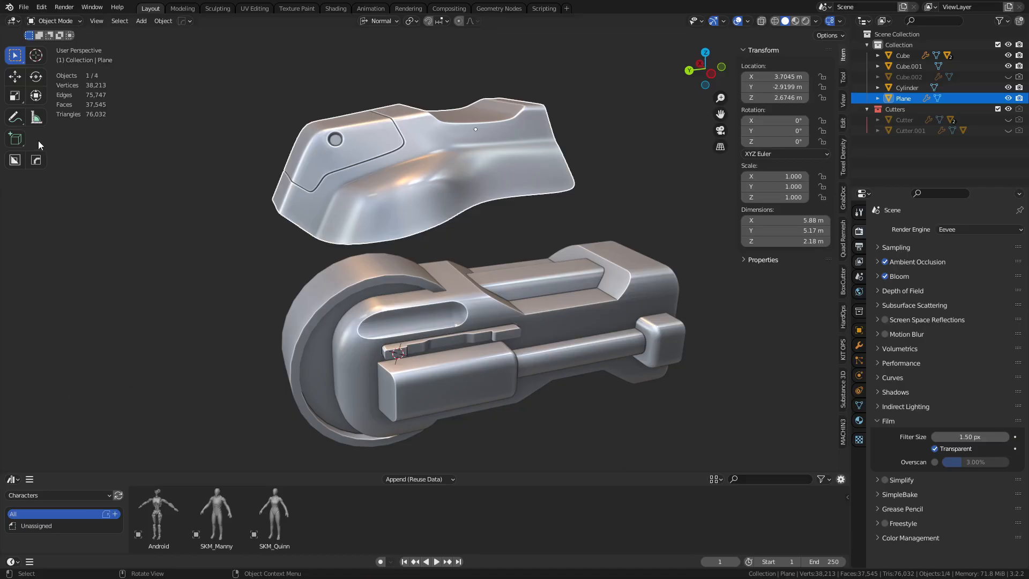
Step: Activate the Annotate tool with Surface placement, try a short stroke on the shell's side, and undo it
click(15, 117)
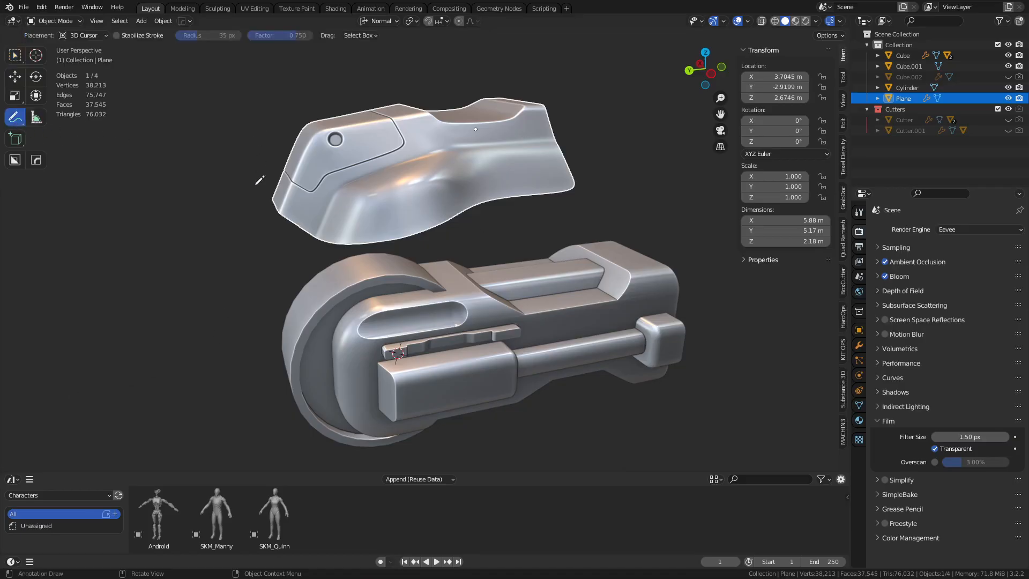
click(93, 33)
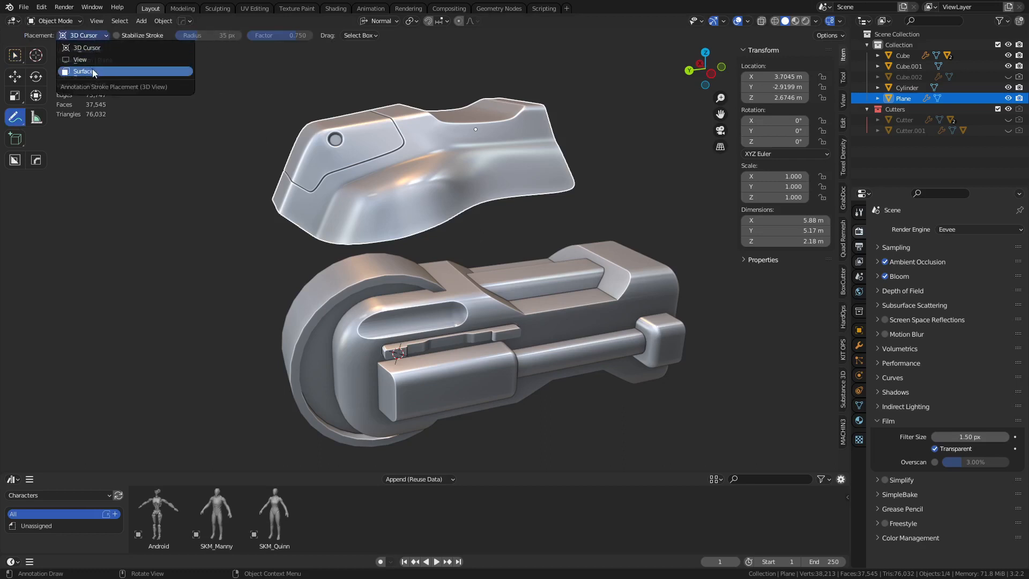
click(92, 69)
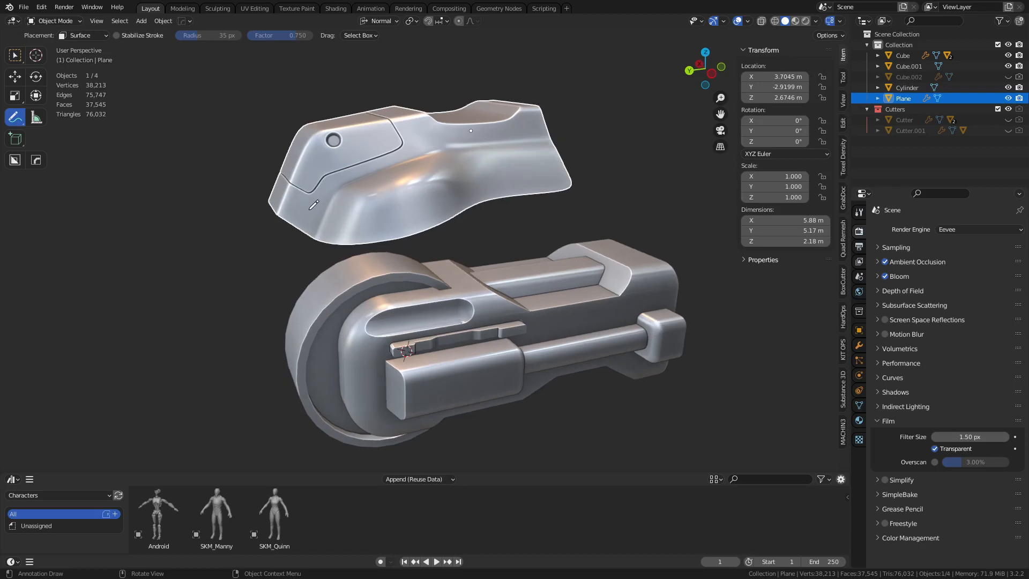
middle_drag(309, 207, 417, 317)
drag(441, 300, 444, 296)
key(ctrl+z)
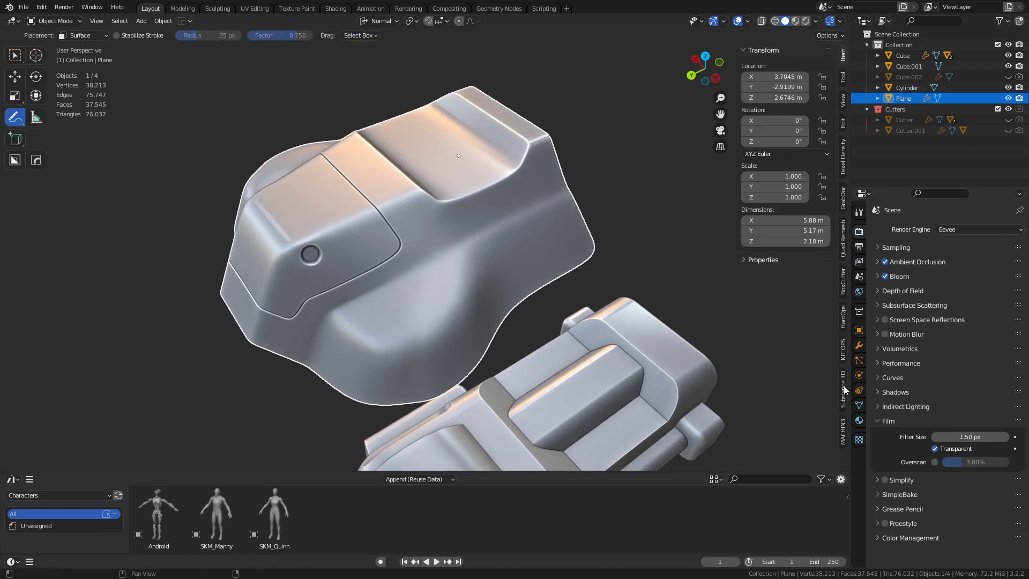
Step: Draw a small oval annotation on the shell's side bulge and set the note layer's colour to black
click(843, 100)
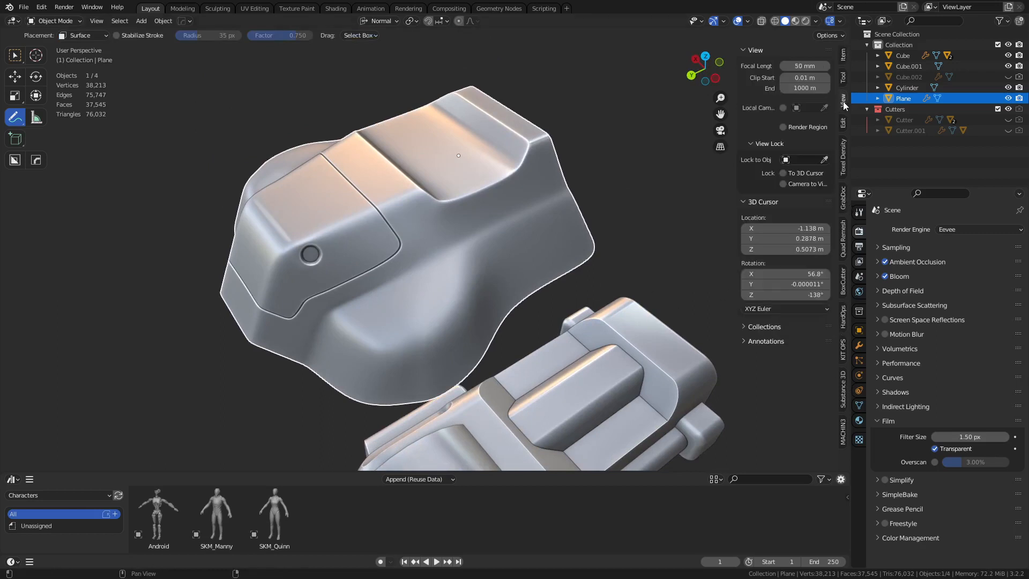
click(767, 341)
click(441, 302)
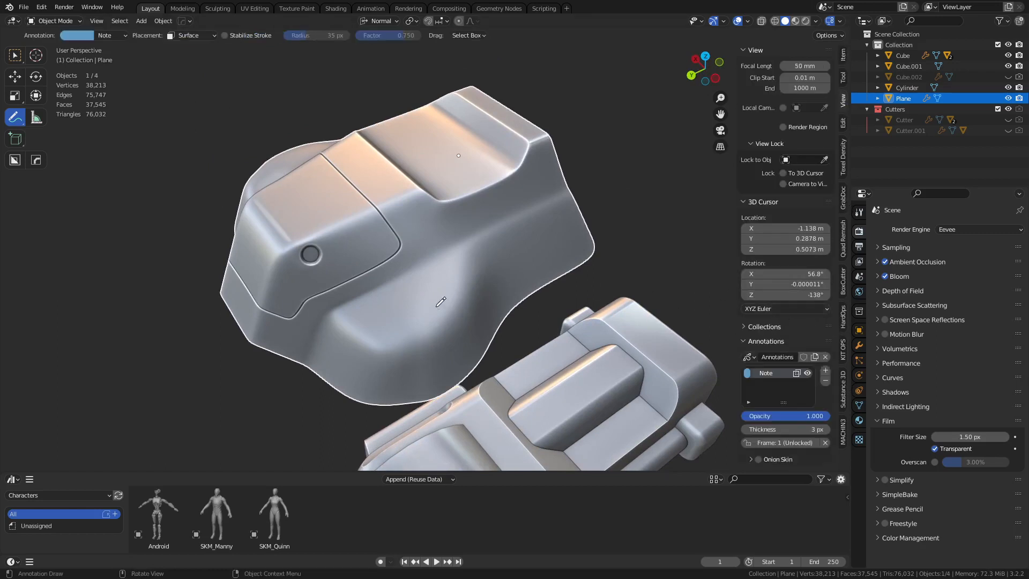
drag(440, 302, 441, 304)
click(748, 373)
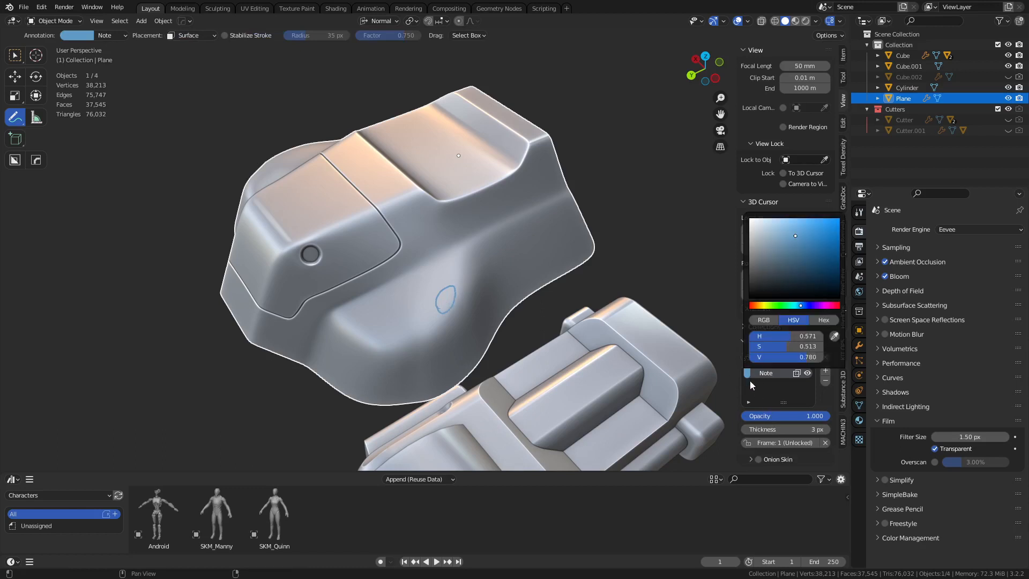
click(783, 302)
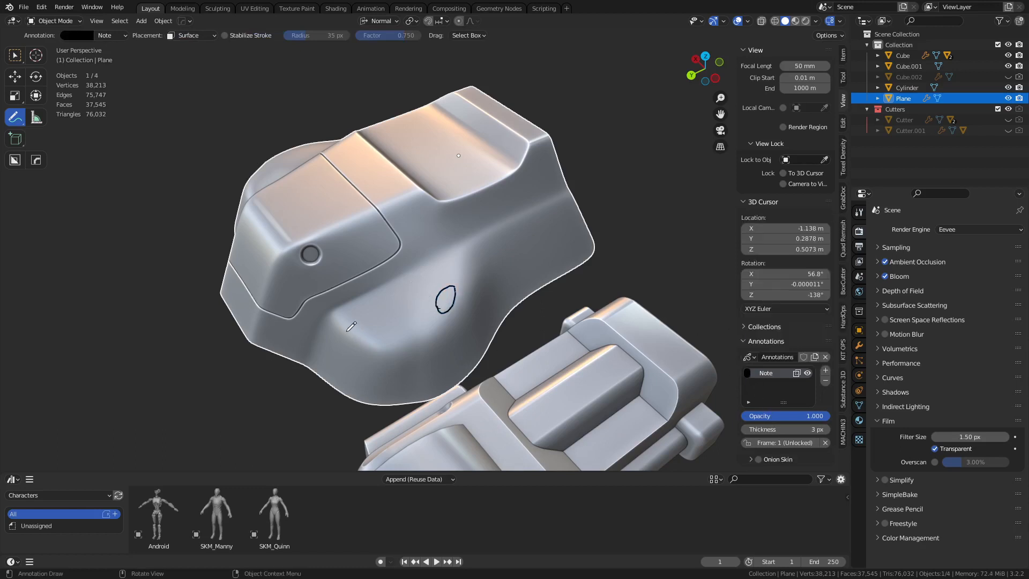
Step: Annotate the shell's side bulge with a curve along its lower edge and one up to the rear edge, then deselect everything
drag(338, 321, 373, 347)
key(ctrl+z)
mouse_move(328, 317)
mouse_down()
mouse_move(378, 346)
mouse_move(442, 320)
mouse_up()
mouse_move(460, 304)
mouse_down()
mouse_move(459, 265)
mouse_move(496, 228)
mouse_move(573, 190)
mouse_up()
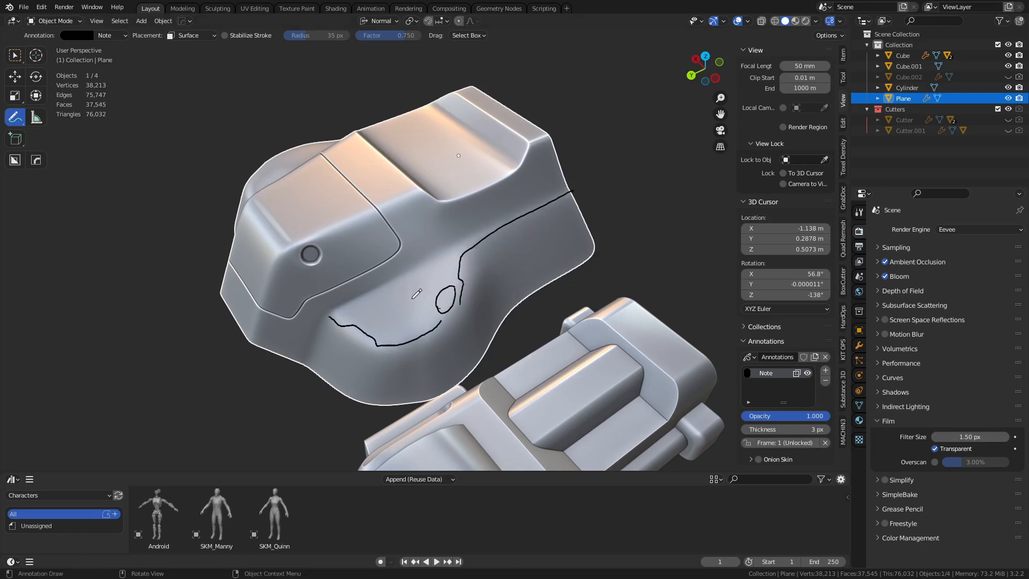
click(15, 55)
click(199, 135)
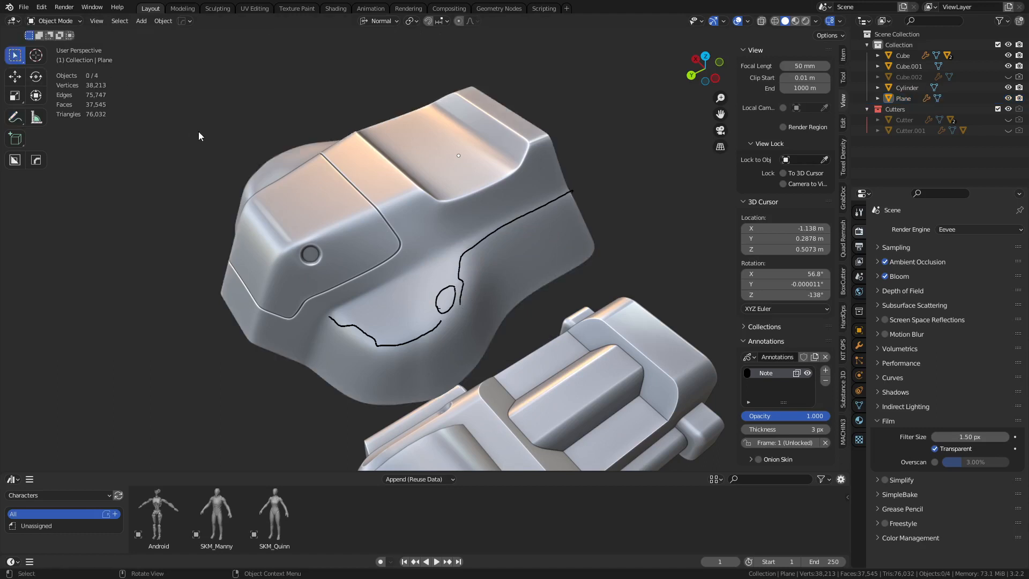
key(shift+a)
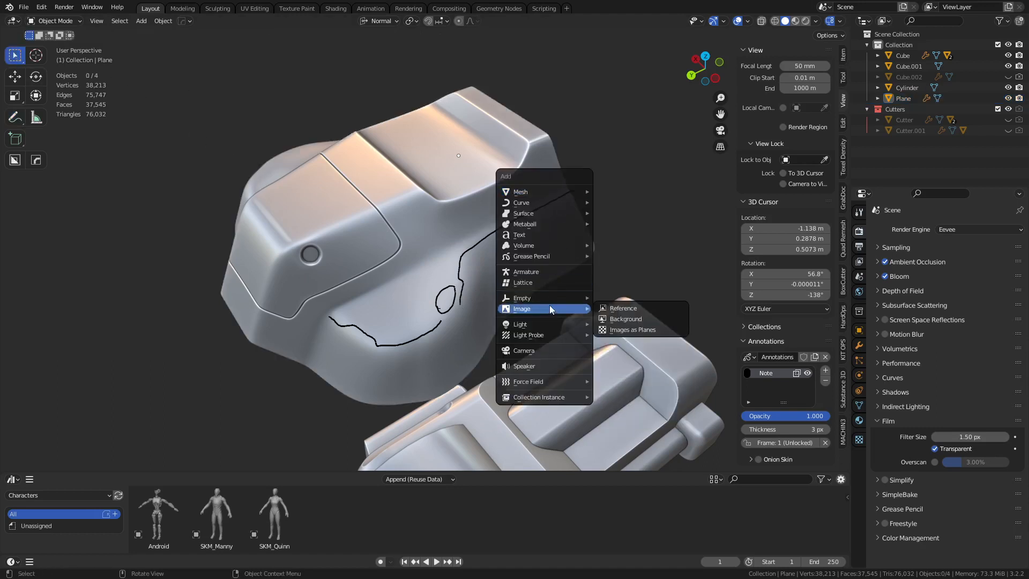
mouse_move(571, 191)
mouse_move(558, 258)
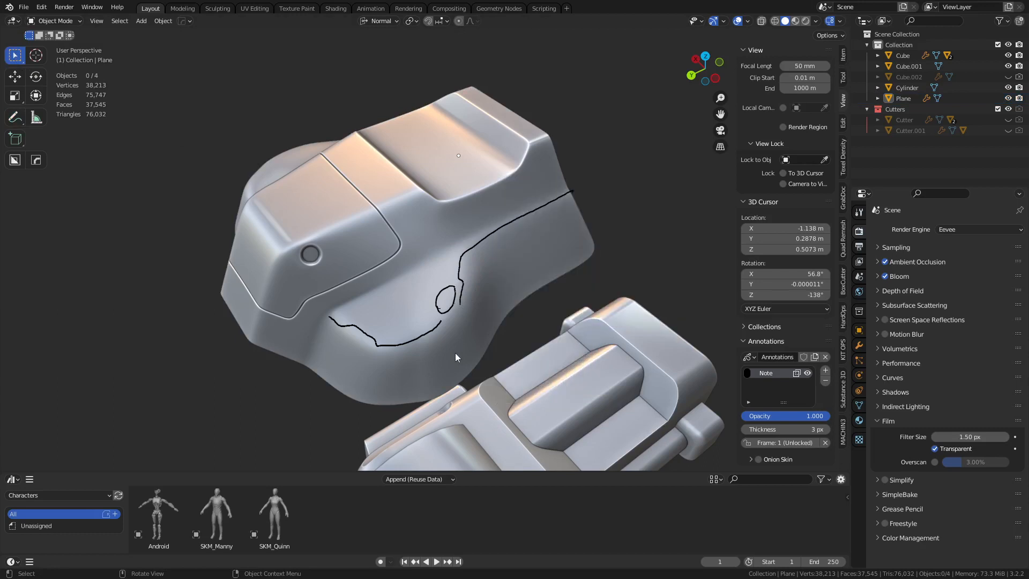
Step: Examine how the annotation strokes follow the shell's surface from several angles, both close up and from a distance
mouse_move(397, 333)
middle_down()
mouse_move(584, 265)
mouse_move(616, 296)
middle_up()
scroll(575, 263, up, 2)
scroll(600, 293, up, 3)
mouse_move(525, 284)
middle_down()
mouse_move(439, 314)
mouse_move(491, 304)
mouse_move(497, 278)
mouse_move(341, 269)
mouse_move(328, 257)
mouse_move(432, 247)
middle_up()
scroll(494, 303, down, 2)
scroll(456, 263, down, 3)
scroll(381, 266, down, 3)
scroll(329, 256, up, 4)
scroll(329, 256, up, 1)
mouse_move(432, 248)
middle_down()
mouse_move(432, 268)
mouse_move(558, 258)
mouse_move(461, 250)
mouse_move(457, 234)
mouse_move(549, 240)
mouse_move(431, 279)
mouse_move(438, 269)
middle_up()
scroll(558, 259, down, 4)
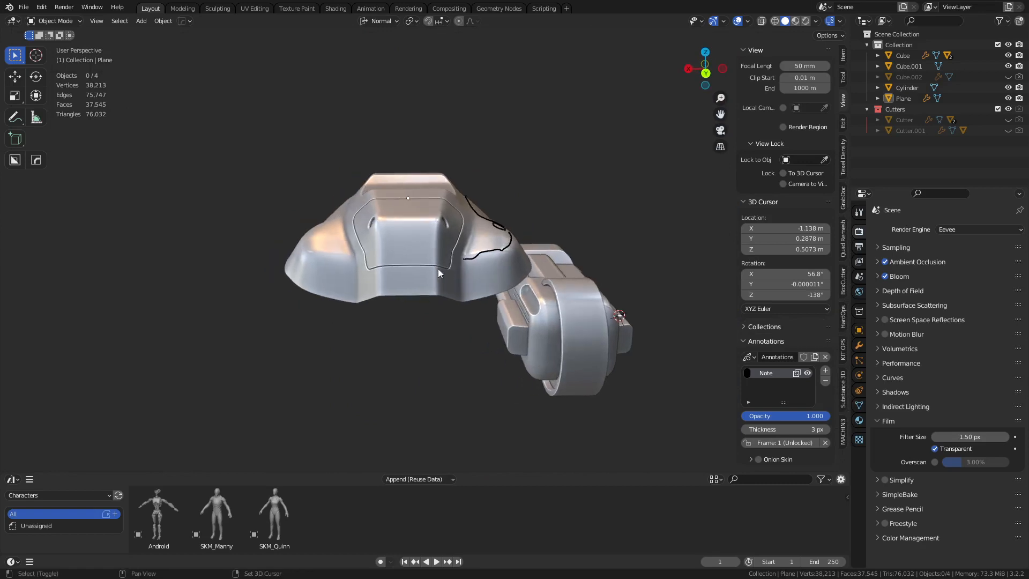
Step: Snap the 3D cursor to the shell's origin and set the Annotate tool's stroke placement to 3D Cursor
key(shift+s)
click(356, 236)
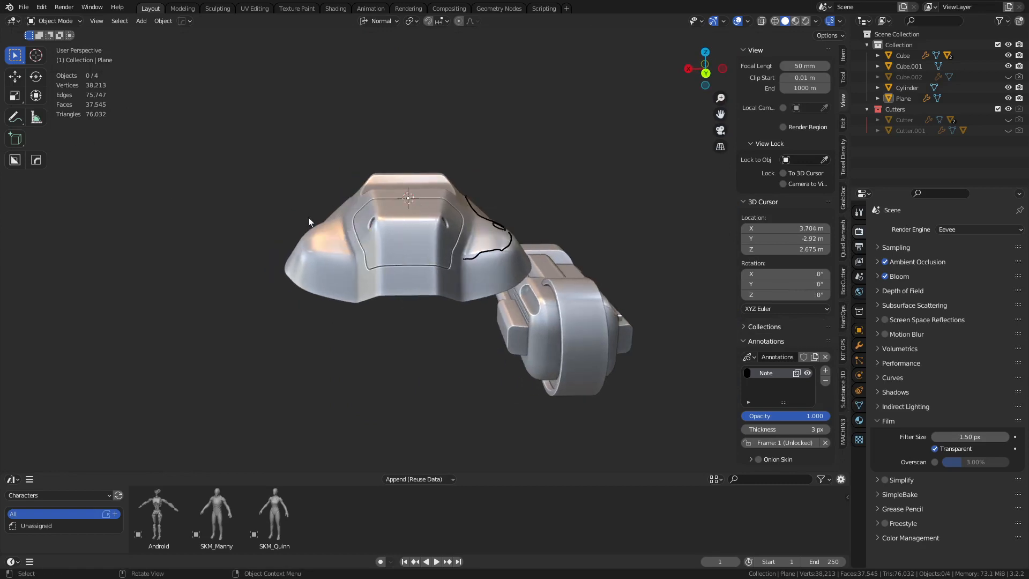
click(15, 117)
click(189, 35)
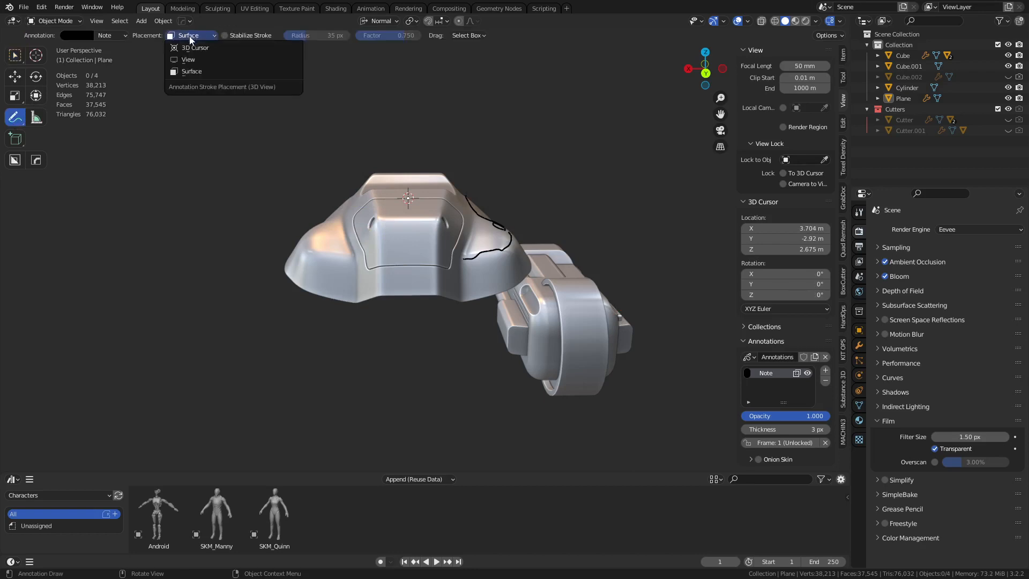
click(193, 47)
Step: Try freehand annotation strokes below the shell on the 3D cursor's plane, check them from the side, and undo them
middle_drag(328, 239, 338, 236)
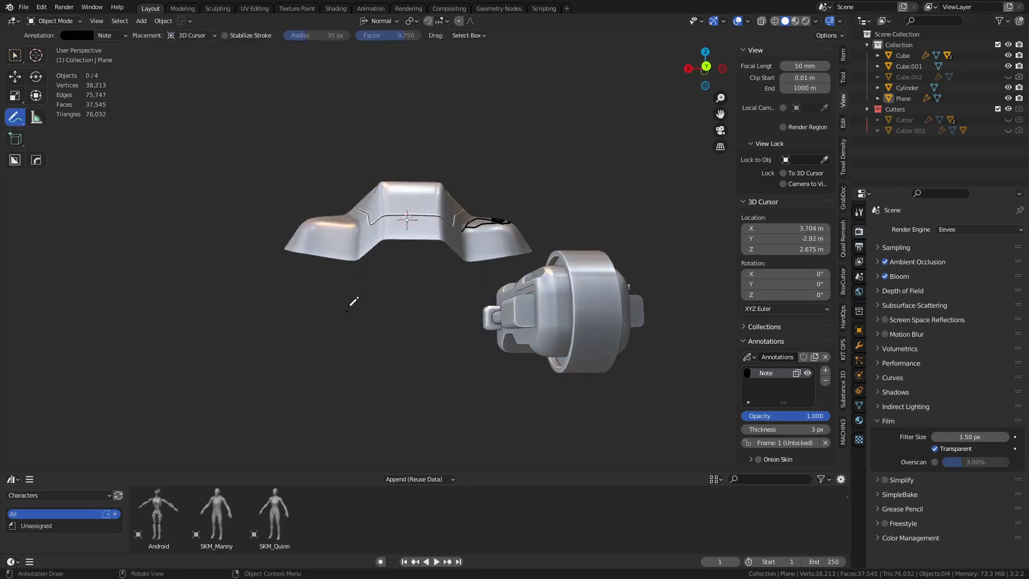
mouse_move(348, 310)
mouse_down()
mouse_move(412, 288)
mouse_move(421, 298)
mouse_up()
middle_drag(379, 303, 511, 299)
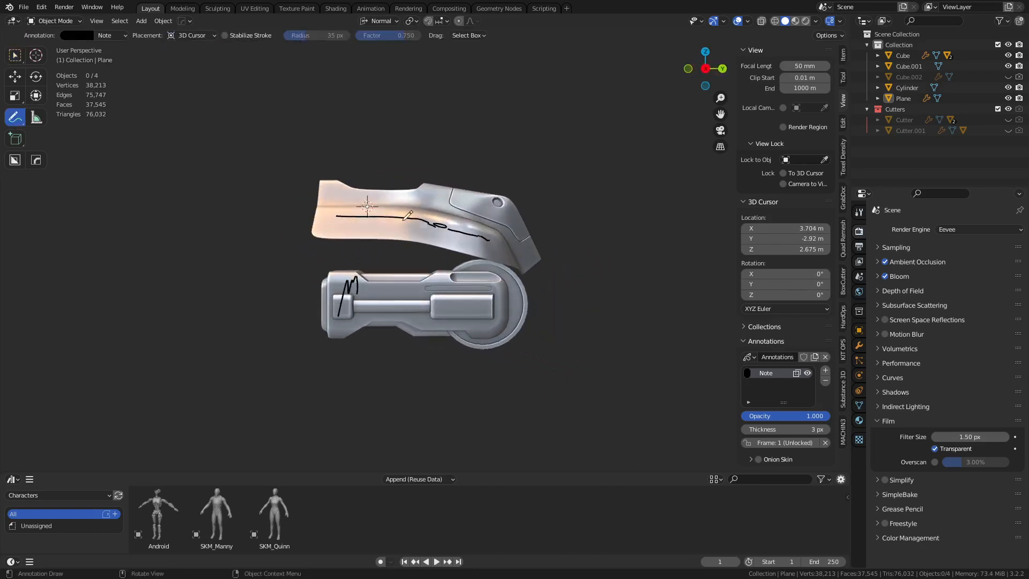
key(ctrl+z)
middle_drag(370, 236, 345, 310)
mouse_move(346, 310)
mouse_down()
mouse_move(465, 276)
mouse_move(484, 301)
mouse_up()
mouse_move(484, 301)
middle_down()
mouse_move(487, 322)
mouse_move(579, 330)
mouse_move(549, 287)
mouse_move(445, 279)
middle_up()
key(ctrl+z)
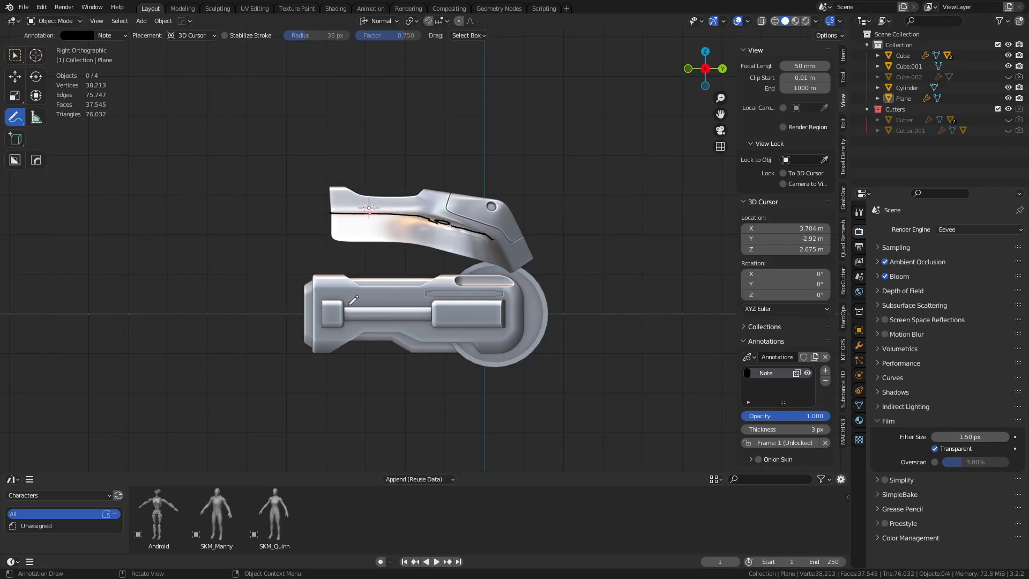
Step: Draw a long freeform annotation stroke in the right view from the shell's lower edge down across the chassis
mouse_move(343, 242)
mouse_down()
mouse_move(354, 270)
mouse_move(339, 354)
mouse_move(313, 392)
mouse_move(456, 285)
mouse_move(503, 262)
mouse_up()
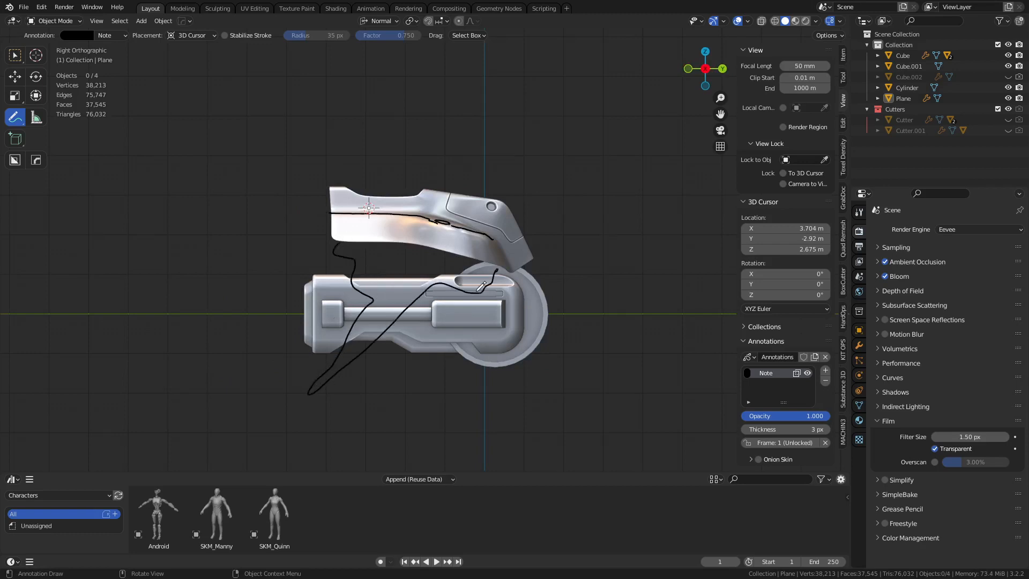
mouse_move(494, 274)
middle_down()
mouse_move(230, 296)
mouse_move(290, 304)
middle_up()
key(ctrl+Tab)
click(217, 175)
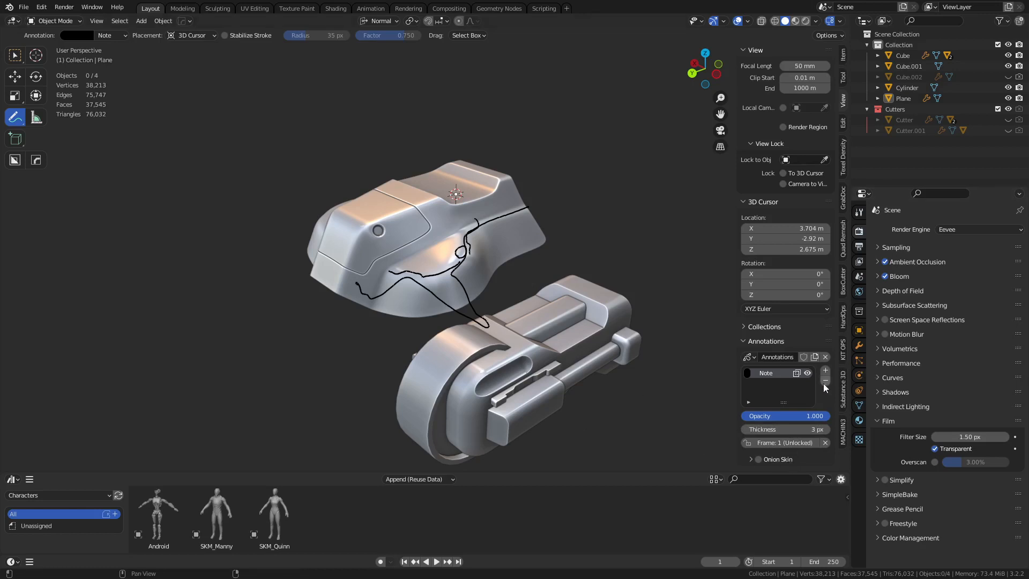
Step: Compare the note layer's In Front display on and off, leave it off, and view the occluded strokes
click(798, 373)
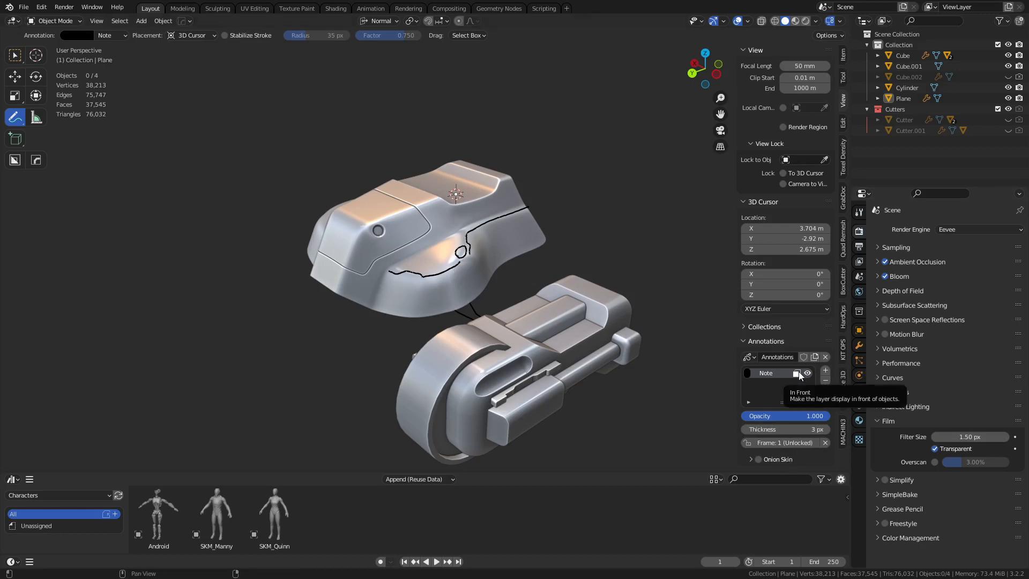
click(799, 373)
click(799, 373)
click(800, 372)
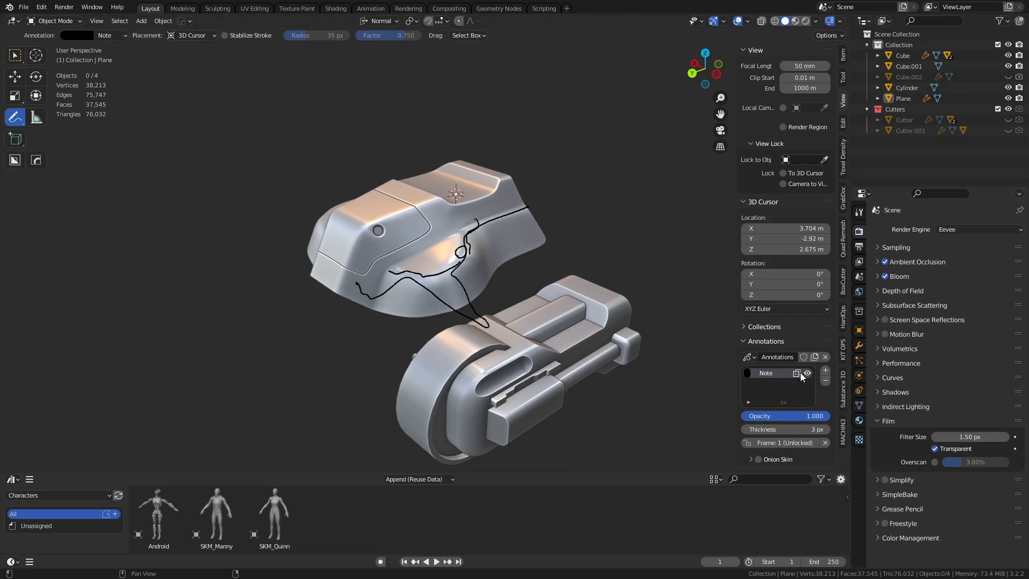
click(800, 373)
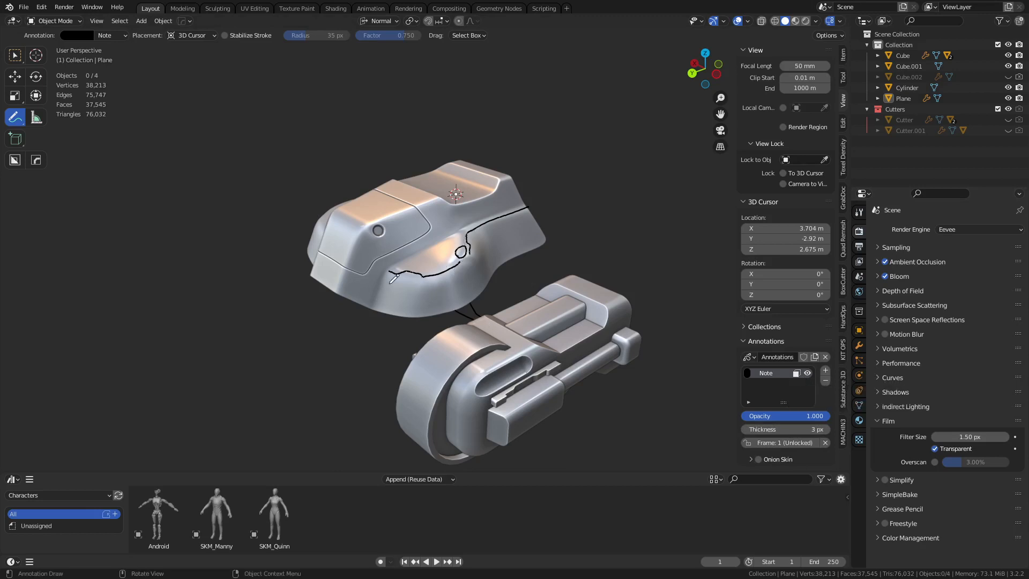
mouse_move(544, 395)
middle_down()
mouse_move(607, 263)
mouse_move(585, 251)
mouse_move(472, 293)
mouse_move(334, 308)
middle_up()
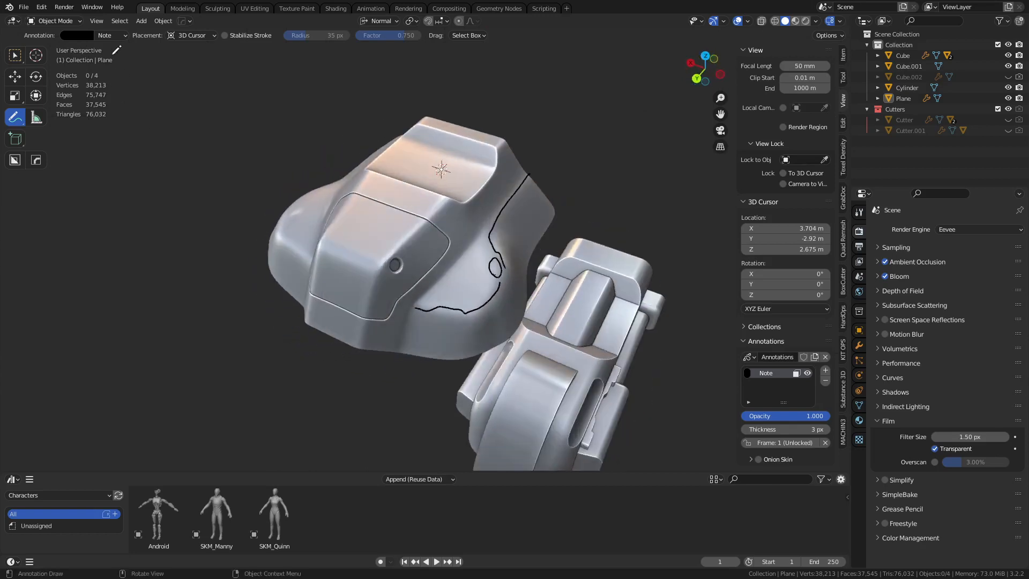
Step: Set annotation placement back to Surface and sketch a rectangular panel outline and a lower tab on the shell's front face
click(192, 35)
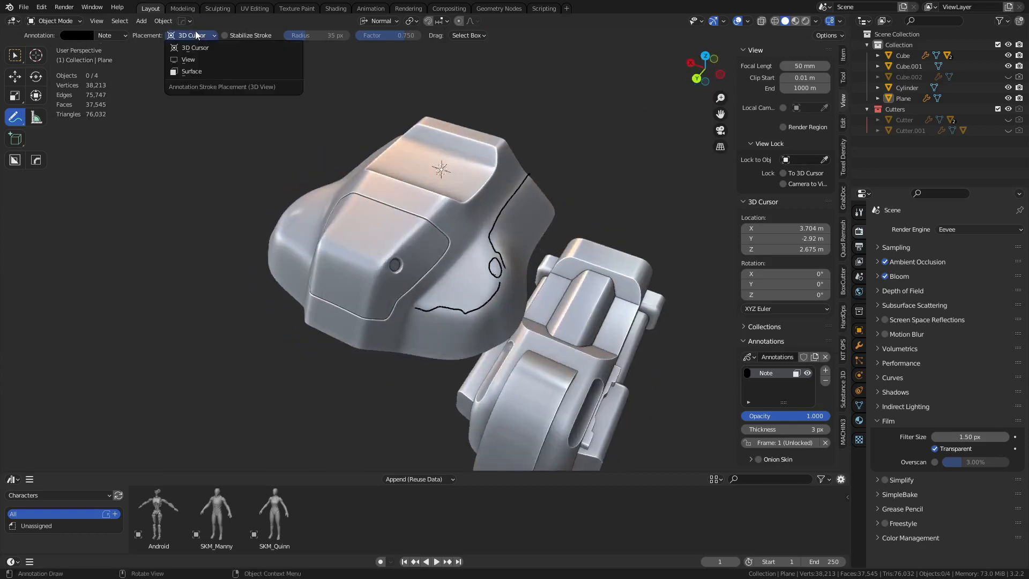
click(198, 71)
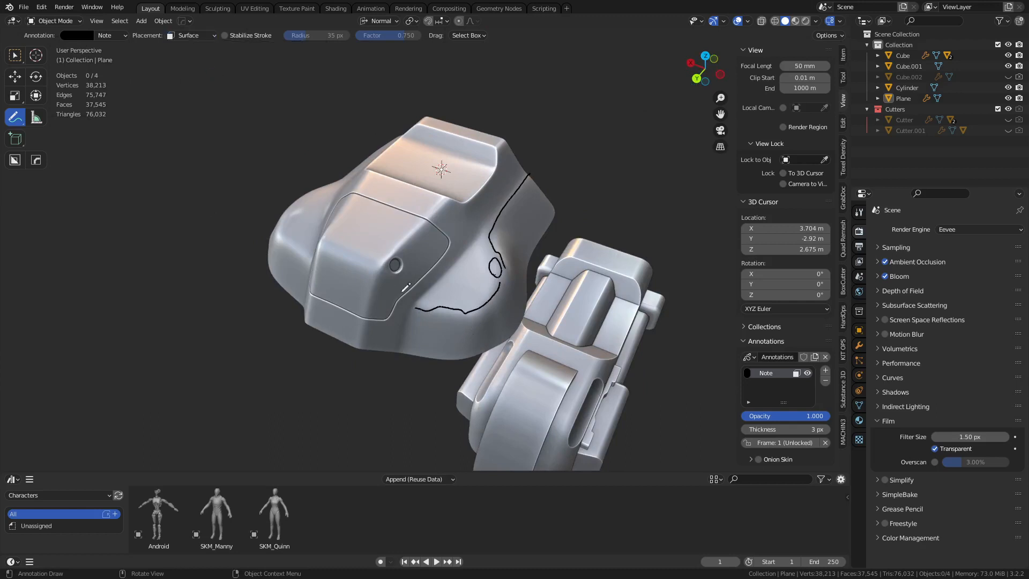
drag(371, 295, 359, 344)
key(ctrl+z)
mouse_move(320, 309)
mouse_down()
mouse_move(359, 317)
mouse_move(367, 266)
mouse_move(398, 228)
mouse_move(375, 216)
mouse_up()
mouse_move(335, 296)
mouse_down()
mouse_move(320, 290)
mouse_move(323, 246)
mouse_move(362, 217)
mouse_move(351, 209)
mouse_move(343, 234)
mouse_move(355, 205)
mouse_move(401, 224)
mouse_up()
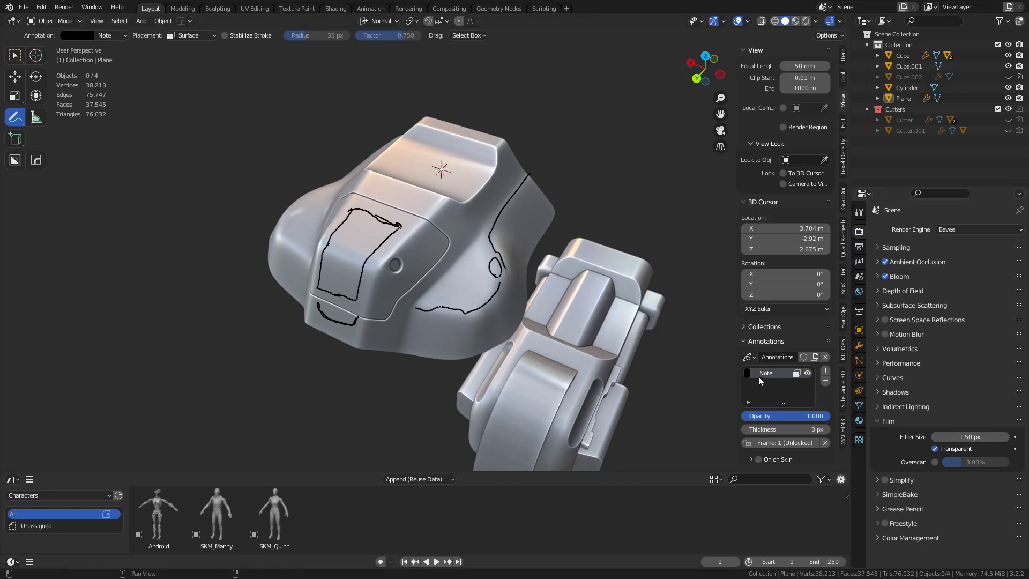
Step: Hide the annotation note layer and switch back to the Select Box tool
click(810, 375)
middle_drag(589, 321, 497, 292)
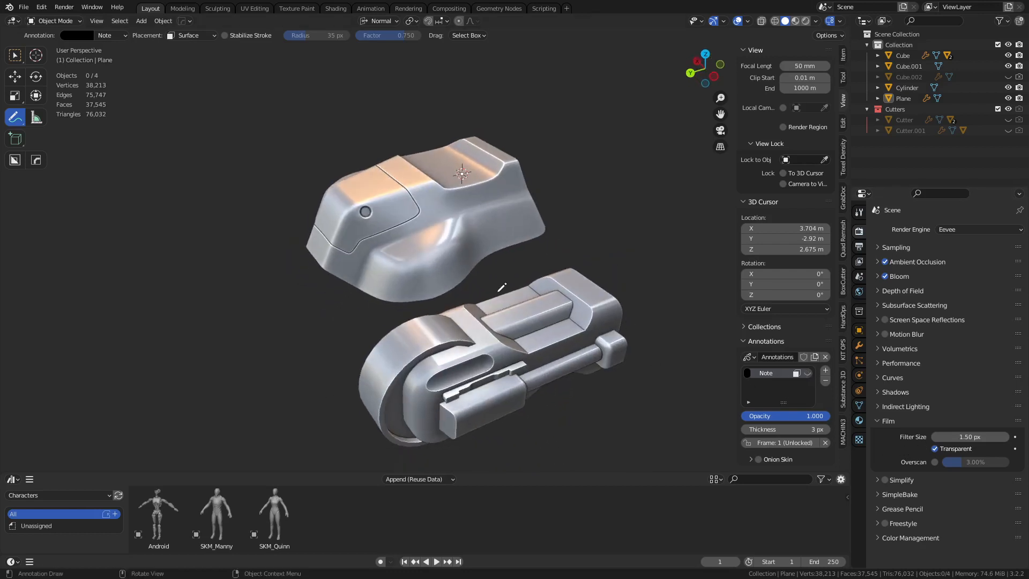
key(ctrl+Tab)
click(409, 295)
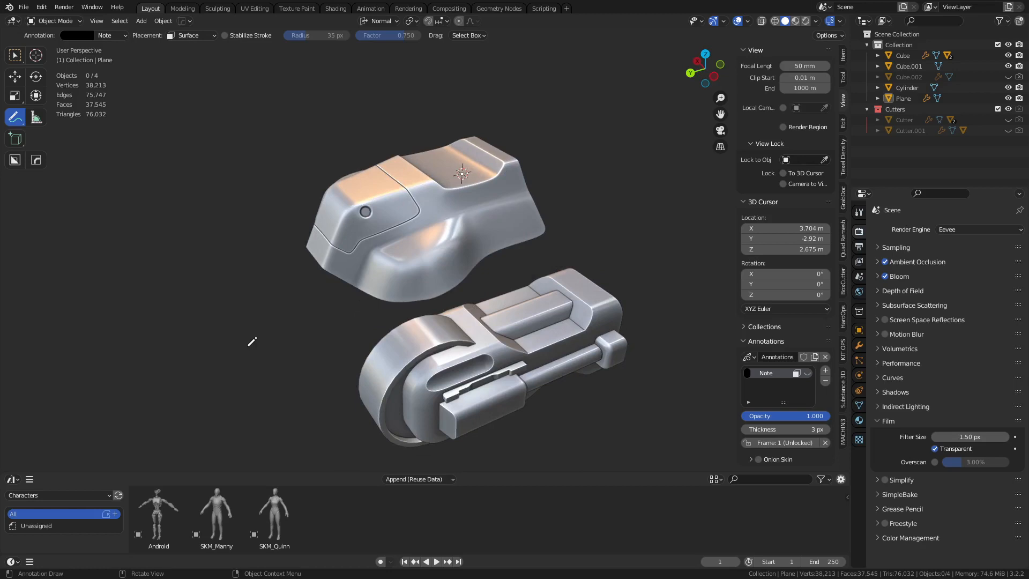
click(16, 56)
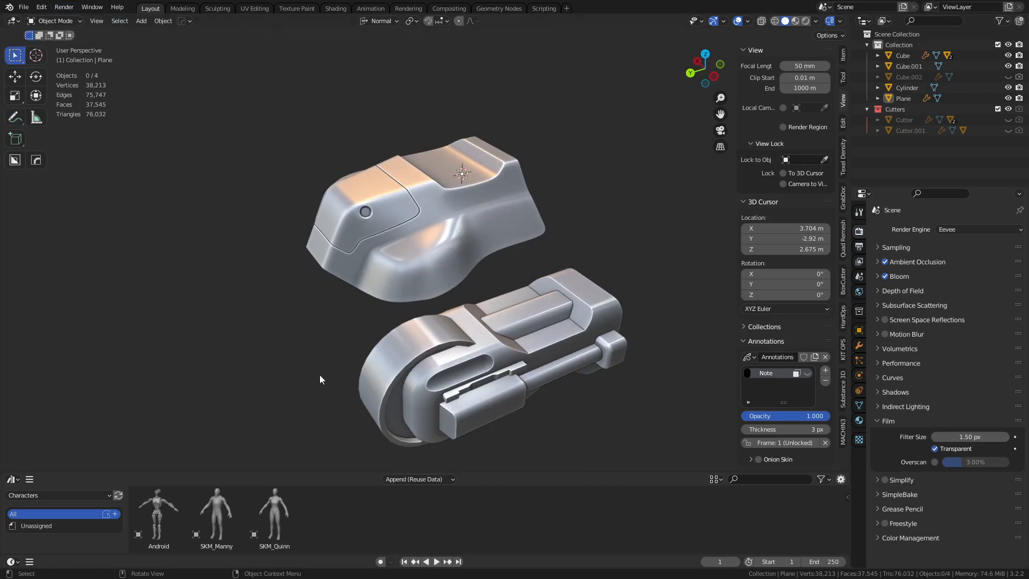